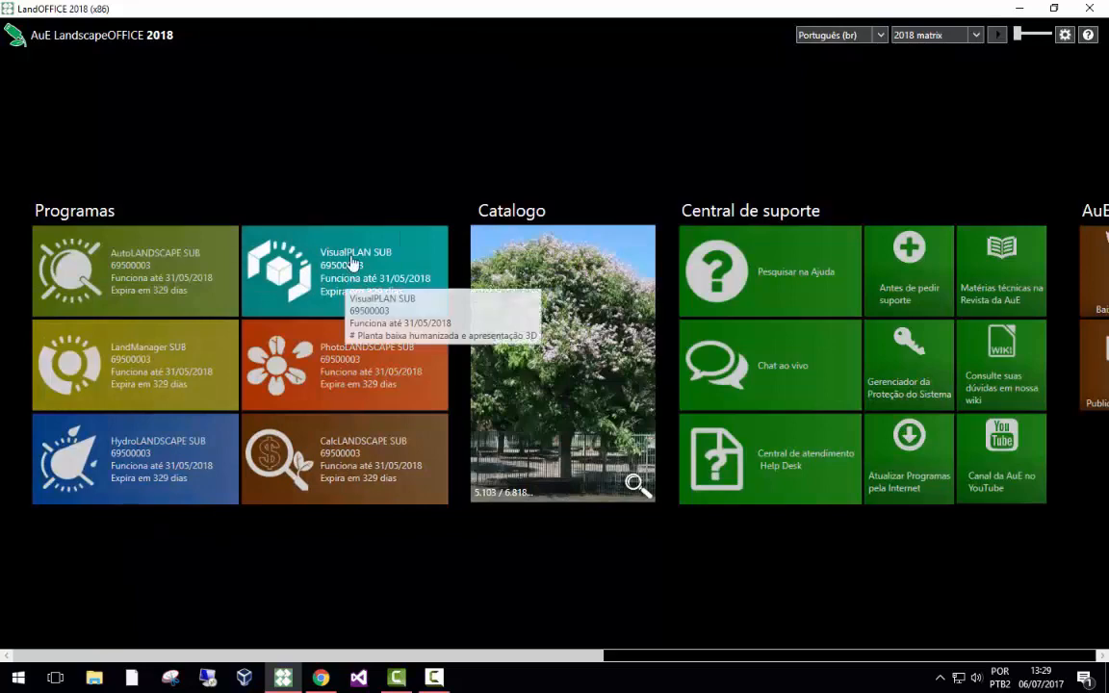
Launch VisualPLAN from the LandscapeOFFICE launcher.
left_click(333, 264)
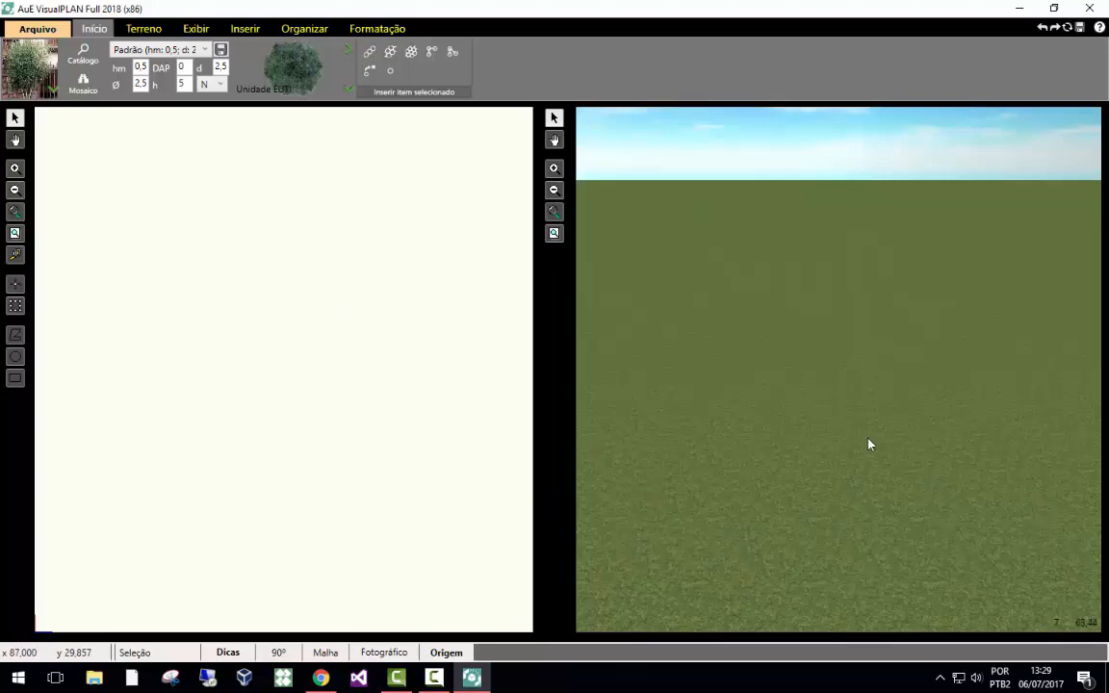
left_click_drag(868, 444, 918, 326)
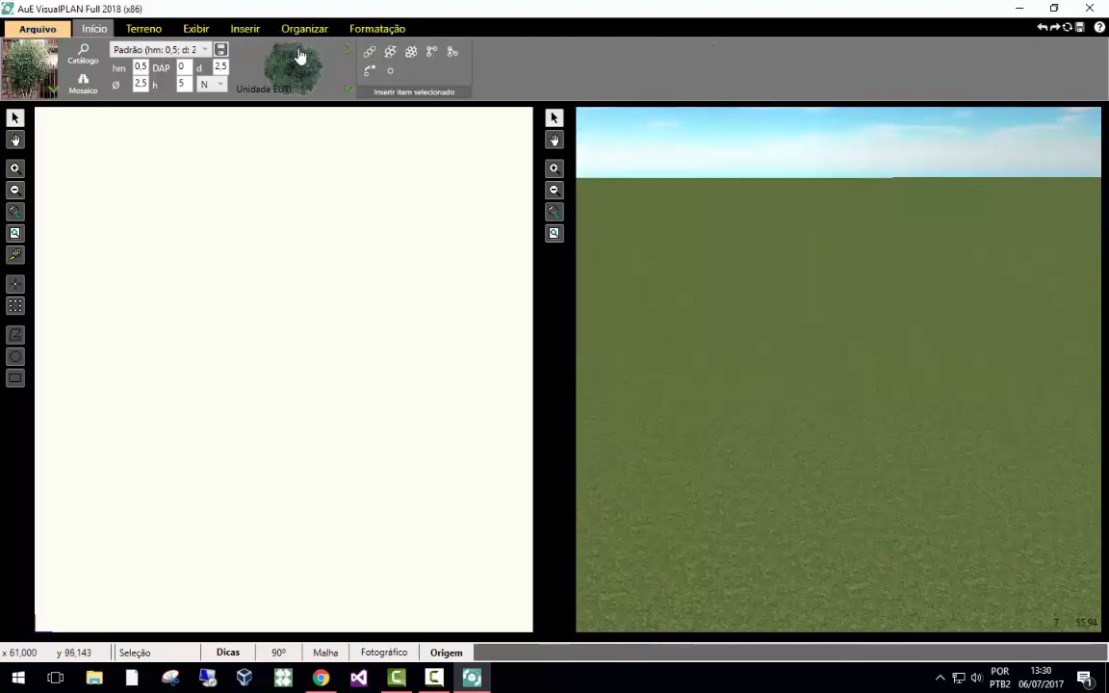
Try the brown soil and stony ground textures on the terrain, ending on the grass texture.
left_click(129, 30)
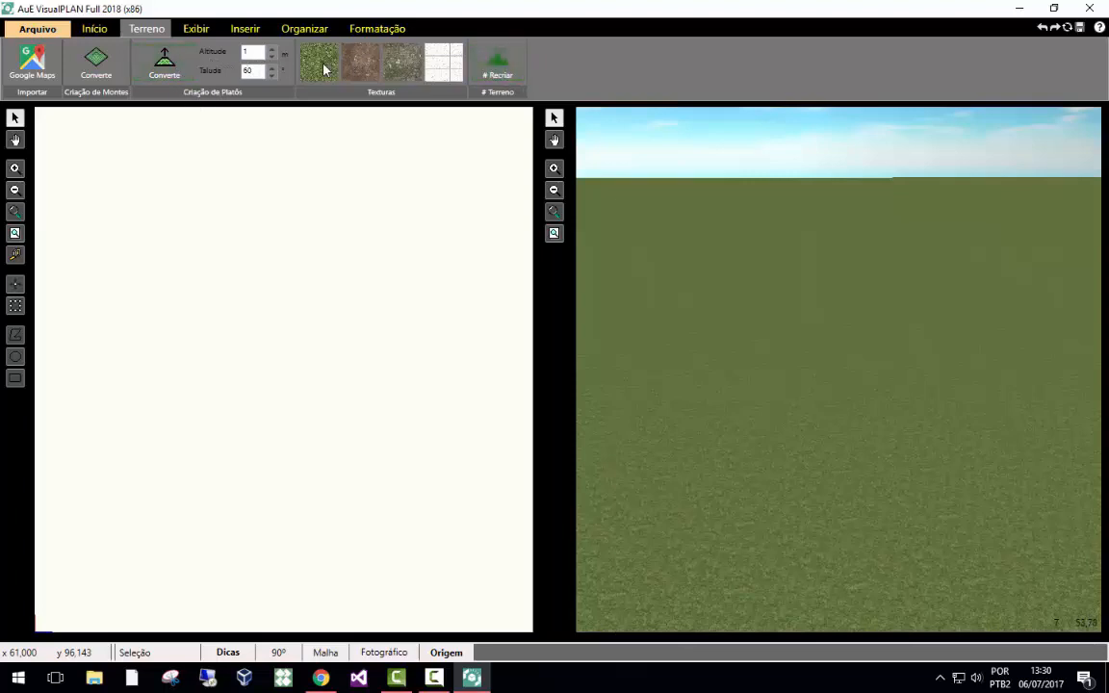
left_click(373, 67)
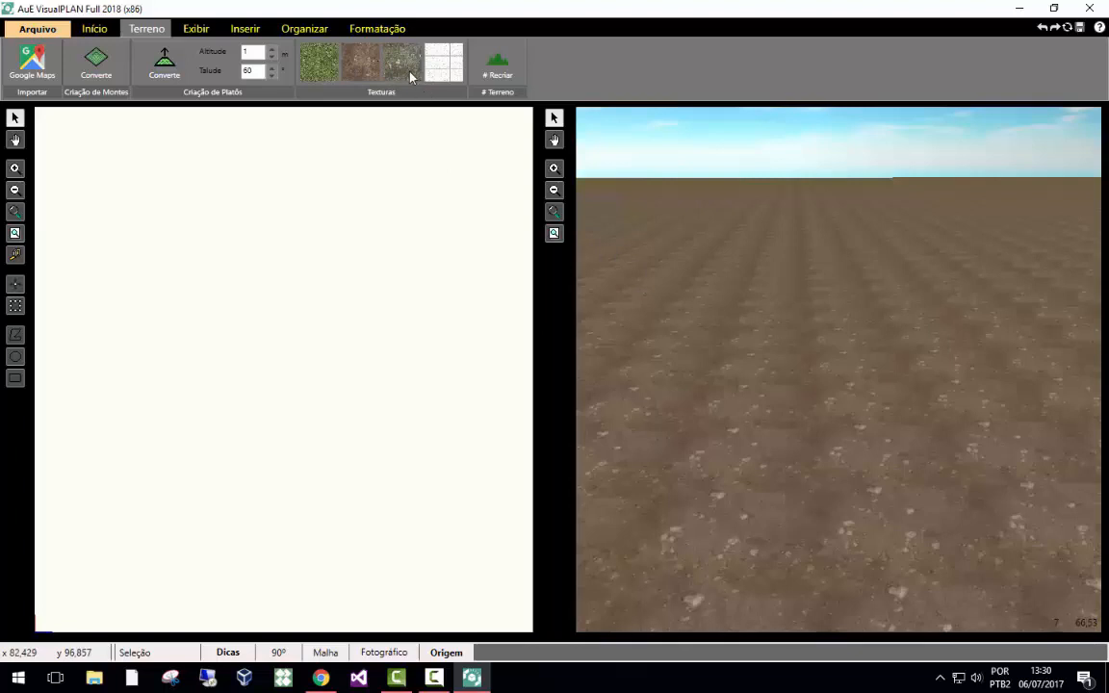
left_click(409, 77)
left_click(324, 66)
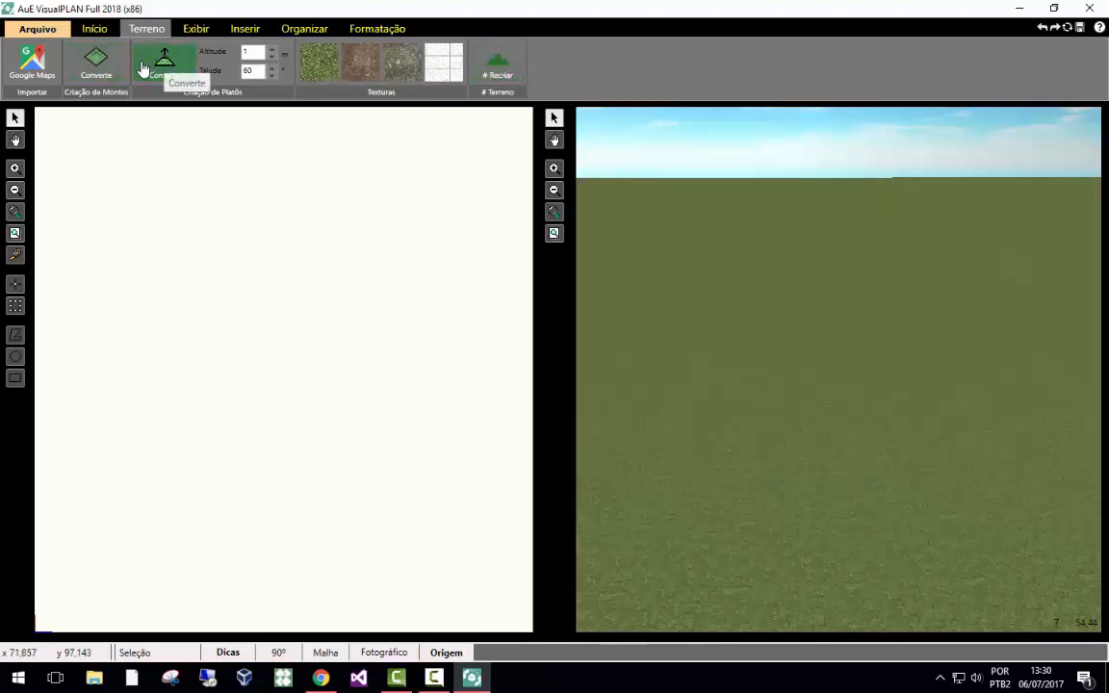
left_click(196, 28)
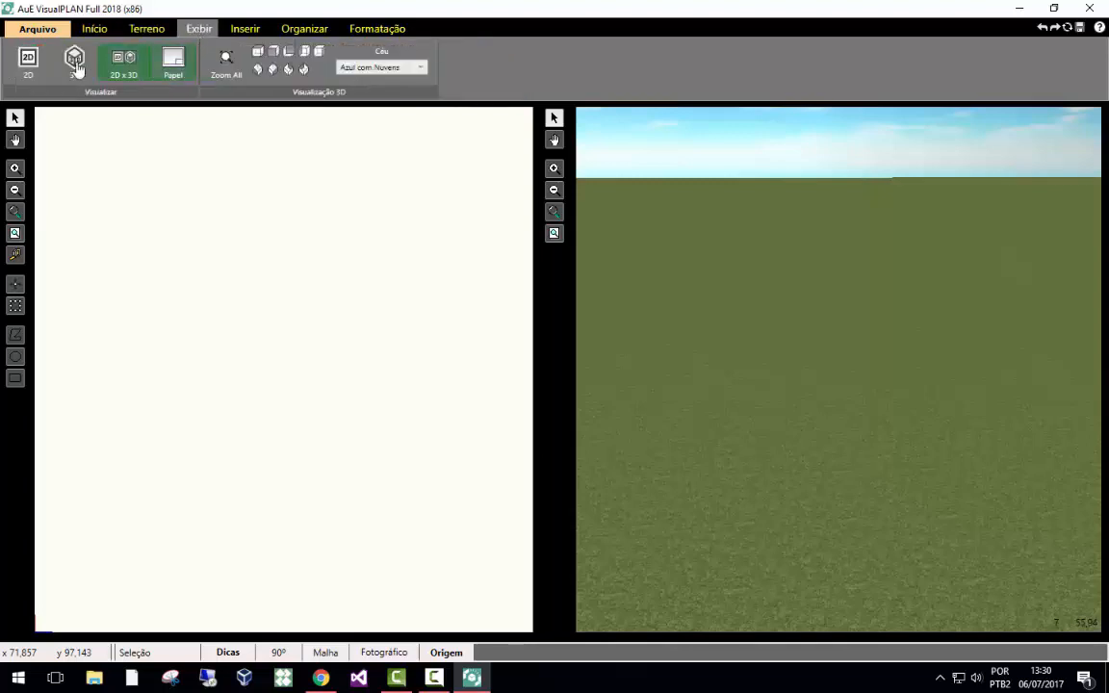
left_click(231, 30)
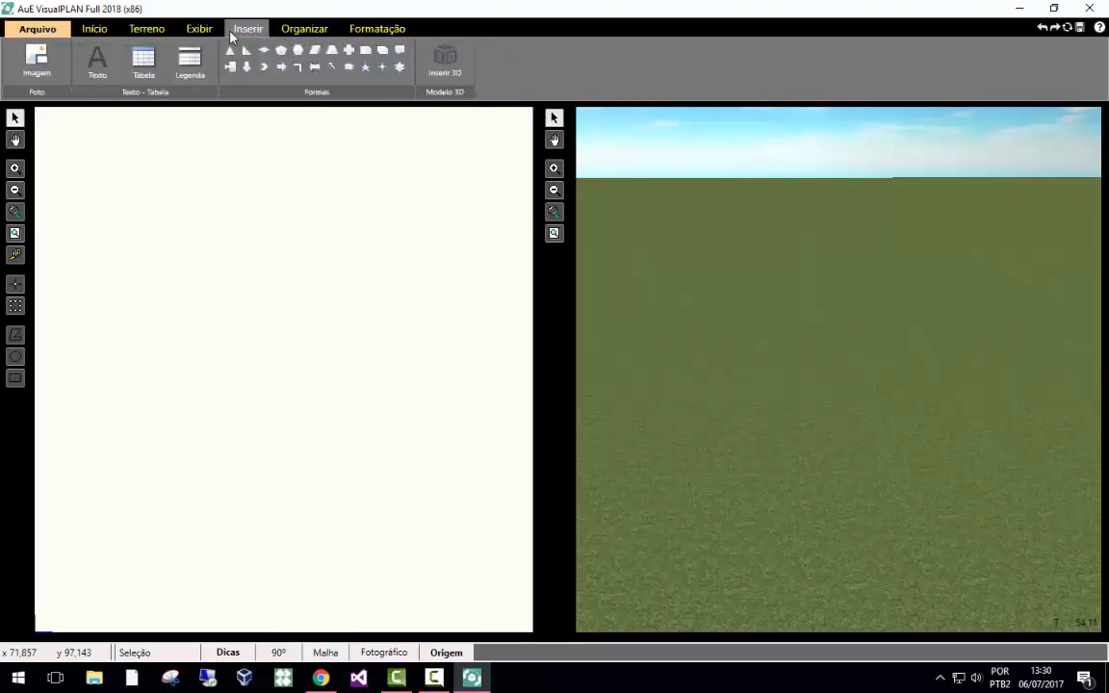
left_click(304, 28)
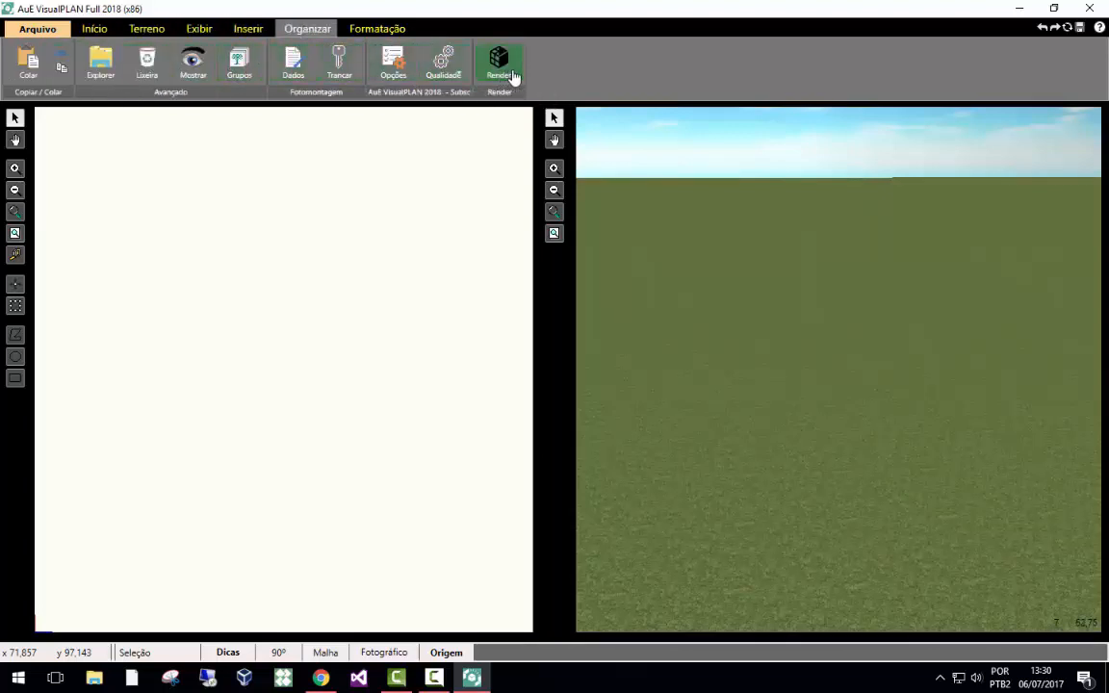
left_click(399, 30)
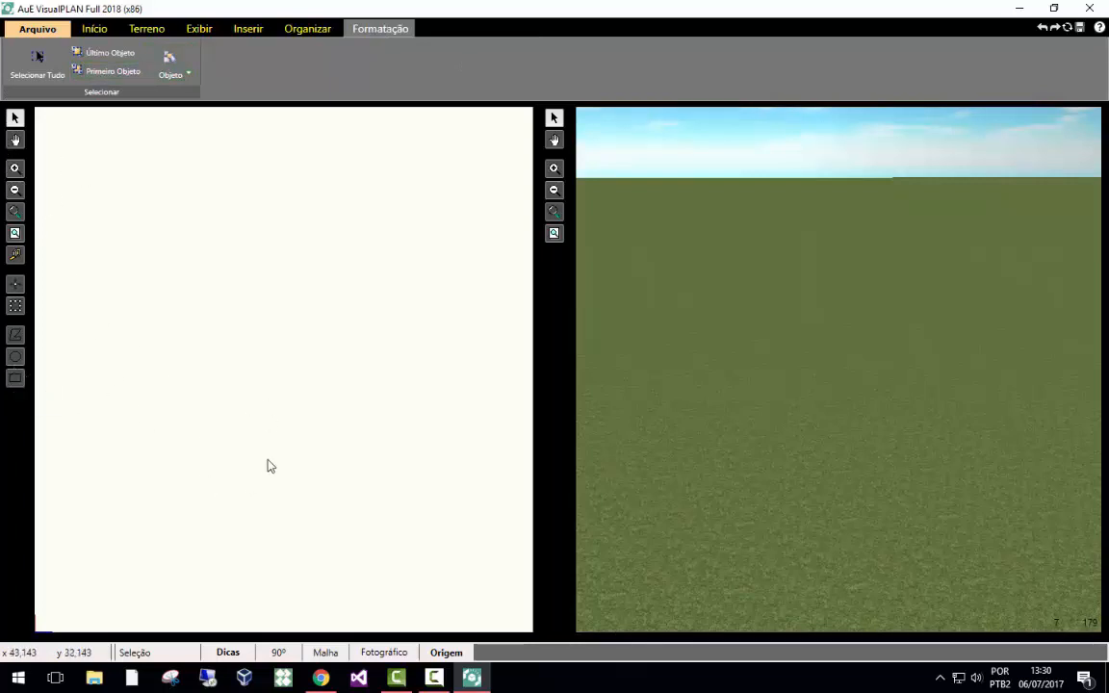
Open the AutoCAD drawing Casa 2018 VisualPLAN.dxf from the Área de Trabalho folder, filtering the files to DXF.
left_click(31, 29)
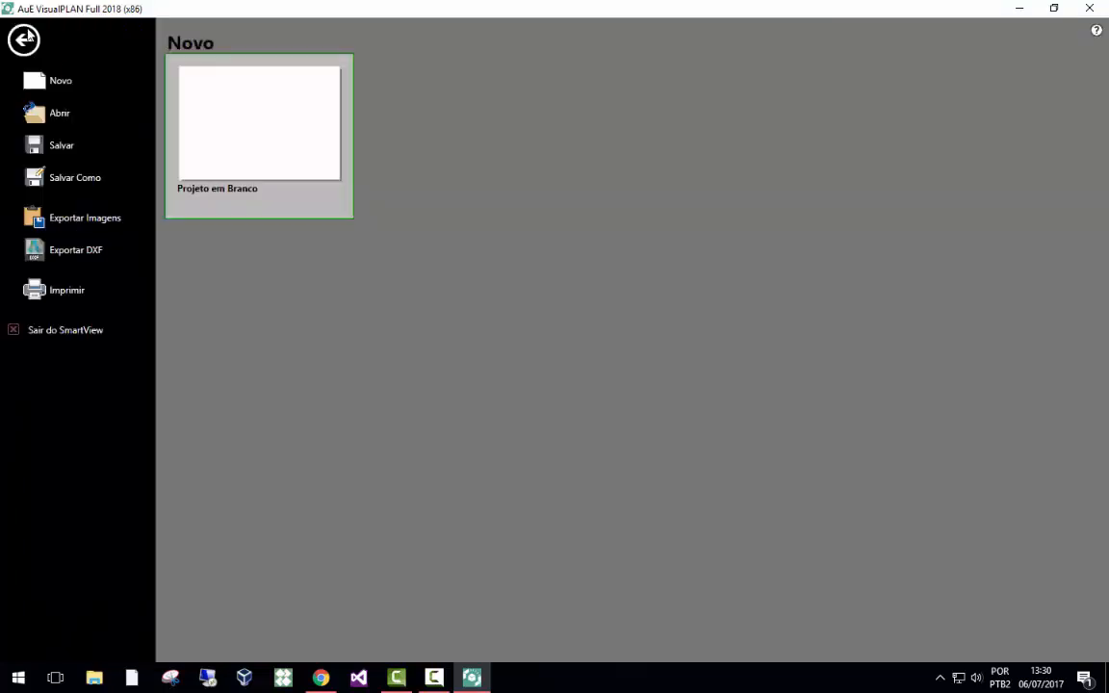
left_click(81, 118)
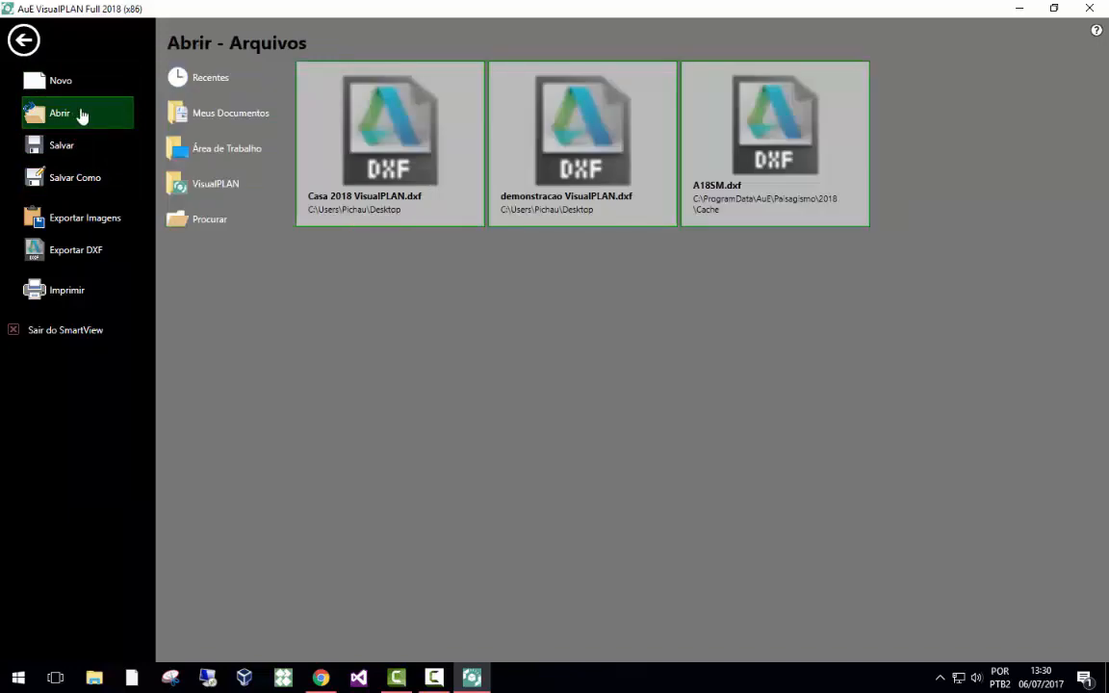
left_click(214, 222)
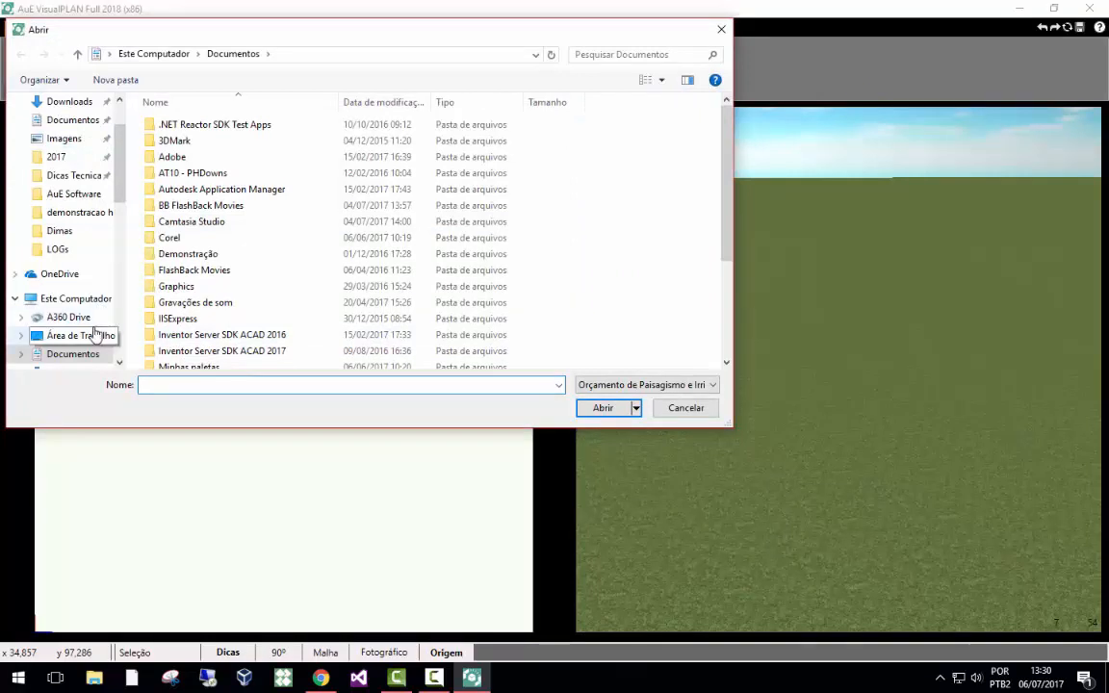
left_click(81, 336)
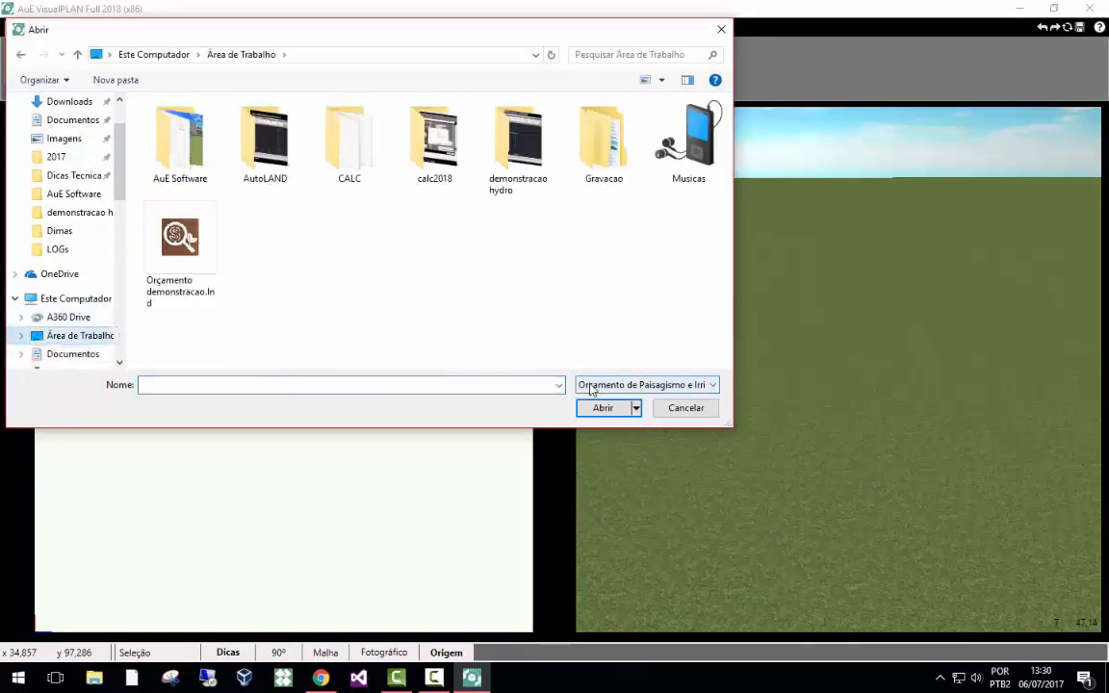
left_click(635, 386)
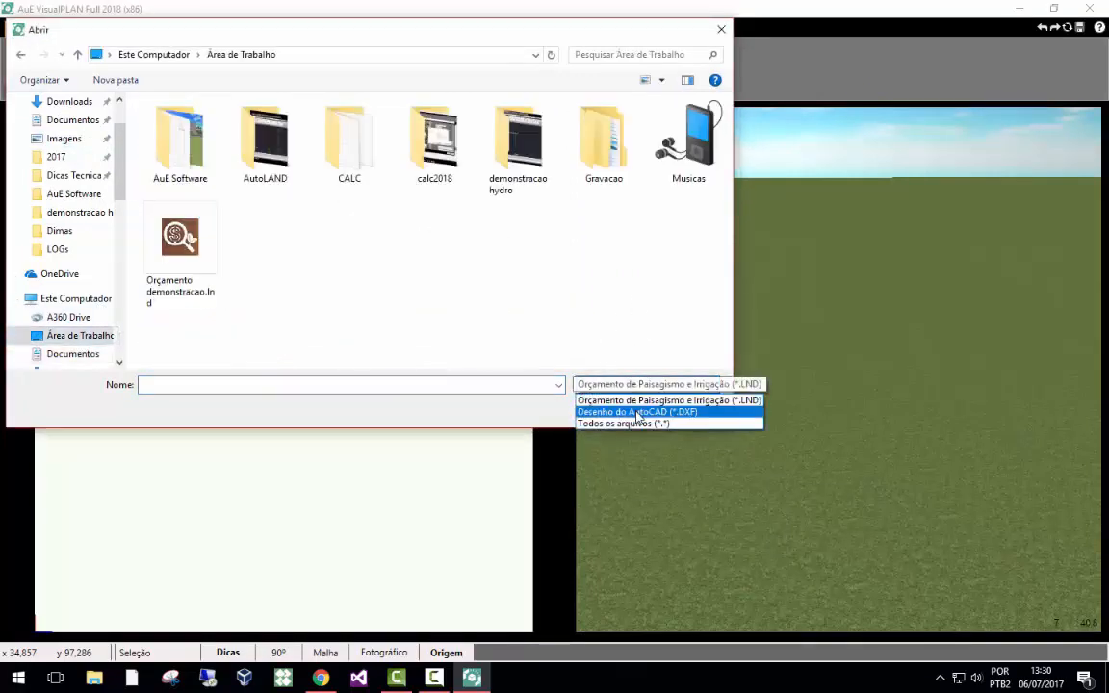
left_click(635, 409)
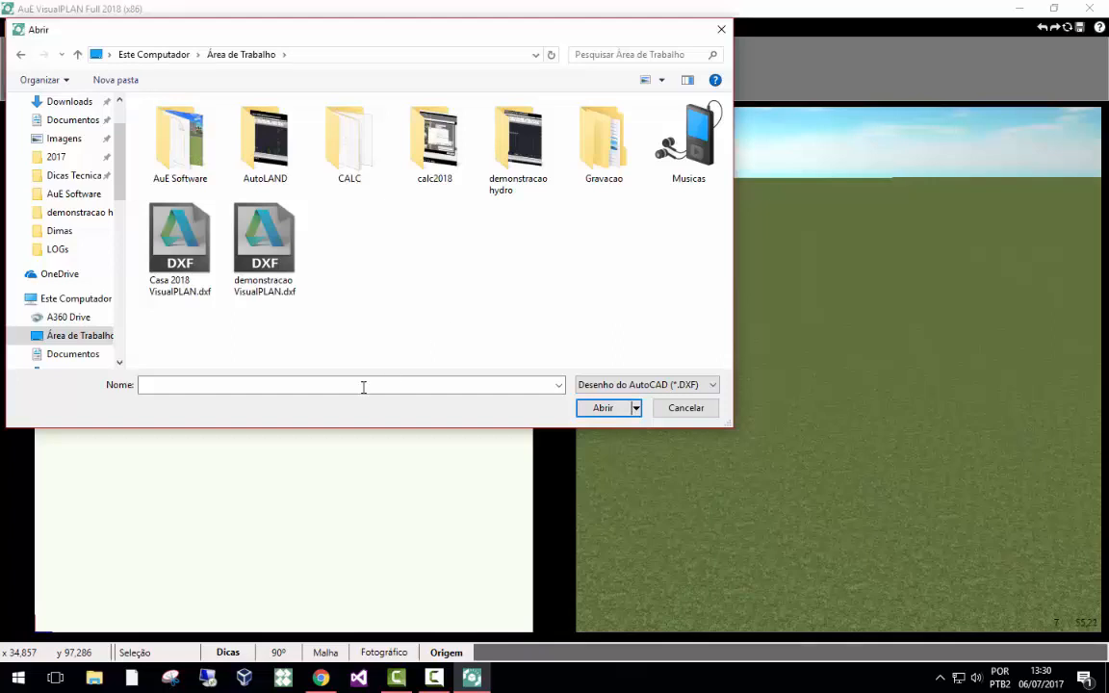
left_click(179, 242)
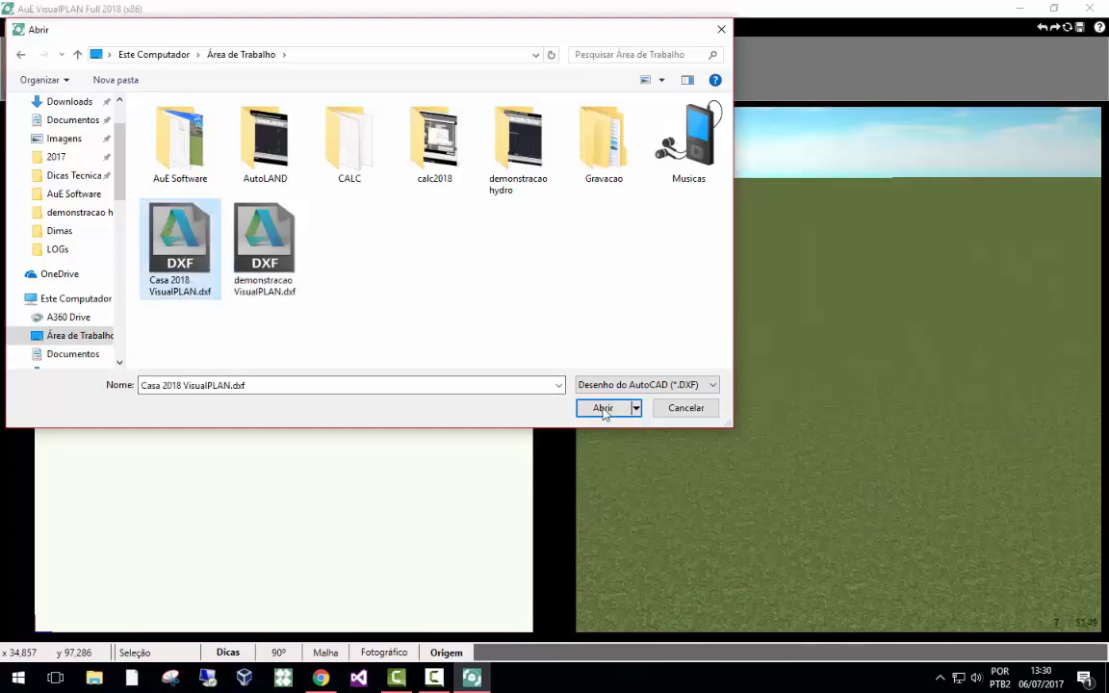
left_click(603, 408)
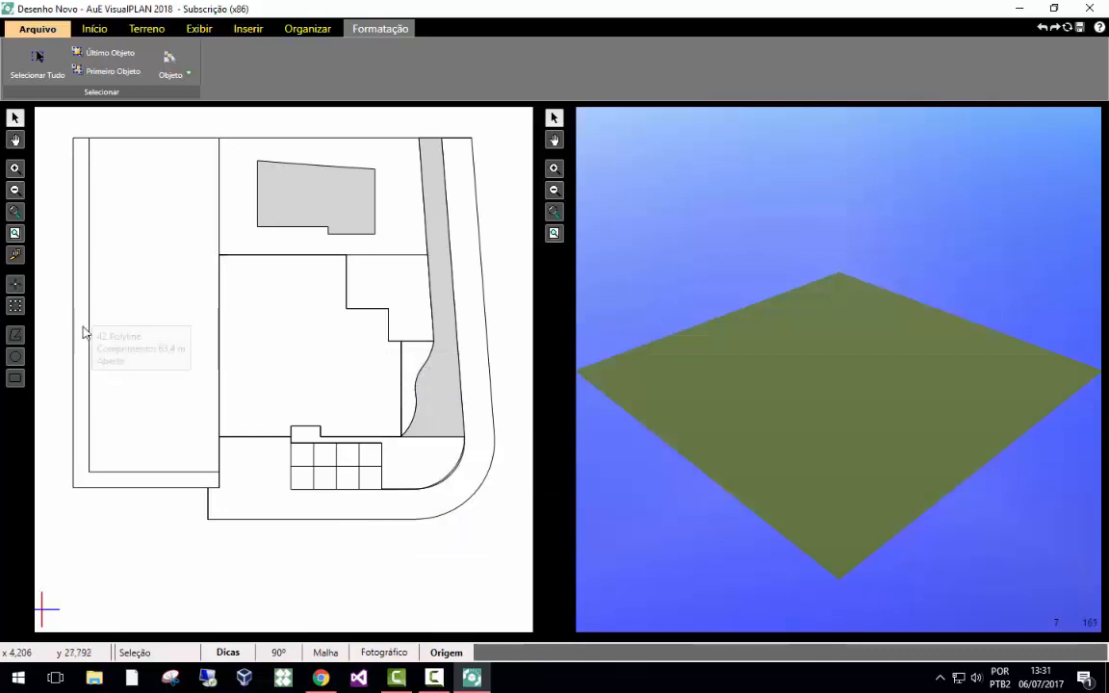
Open the landscaping item selector, enlarge it and look through the types available for Mobiliarios.
left_click(93, 29)
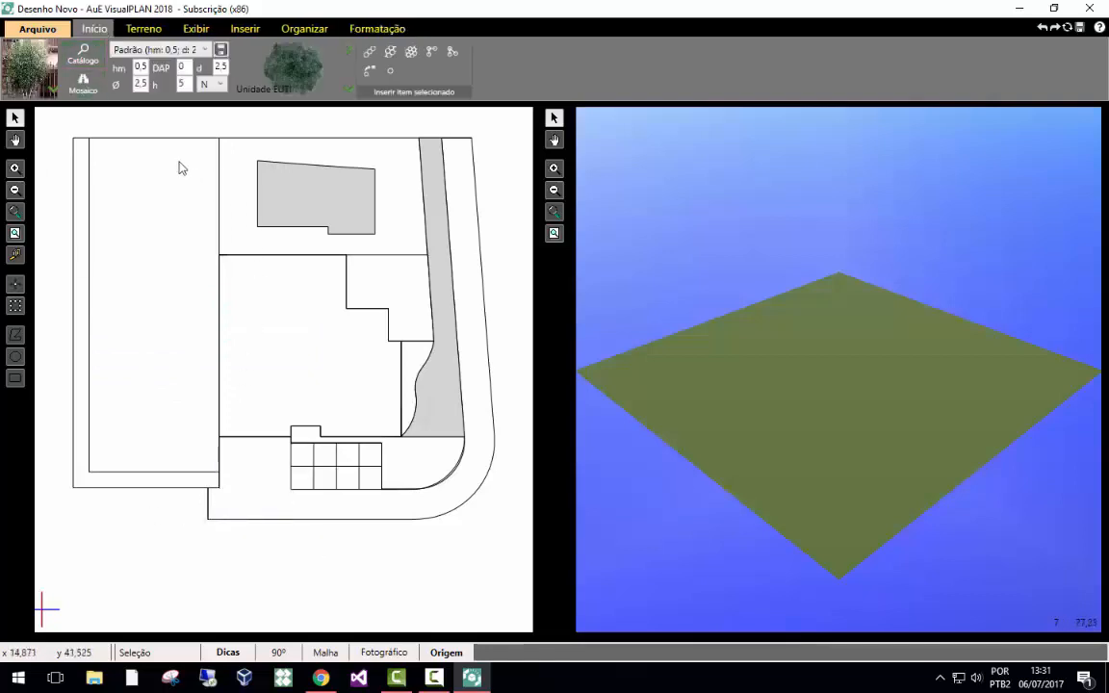
left_click(38, 56)
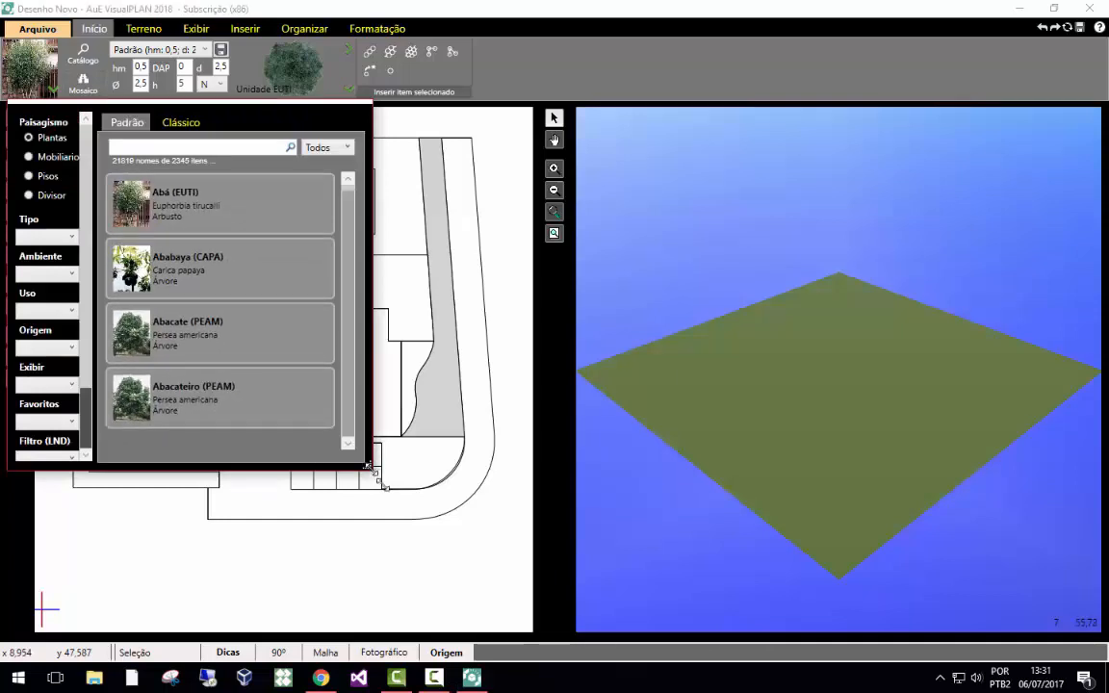
left_click_drag(368, 467, 426, 536)
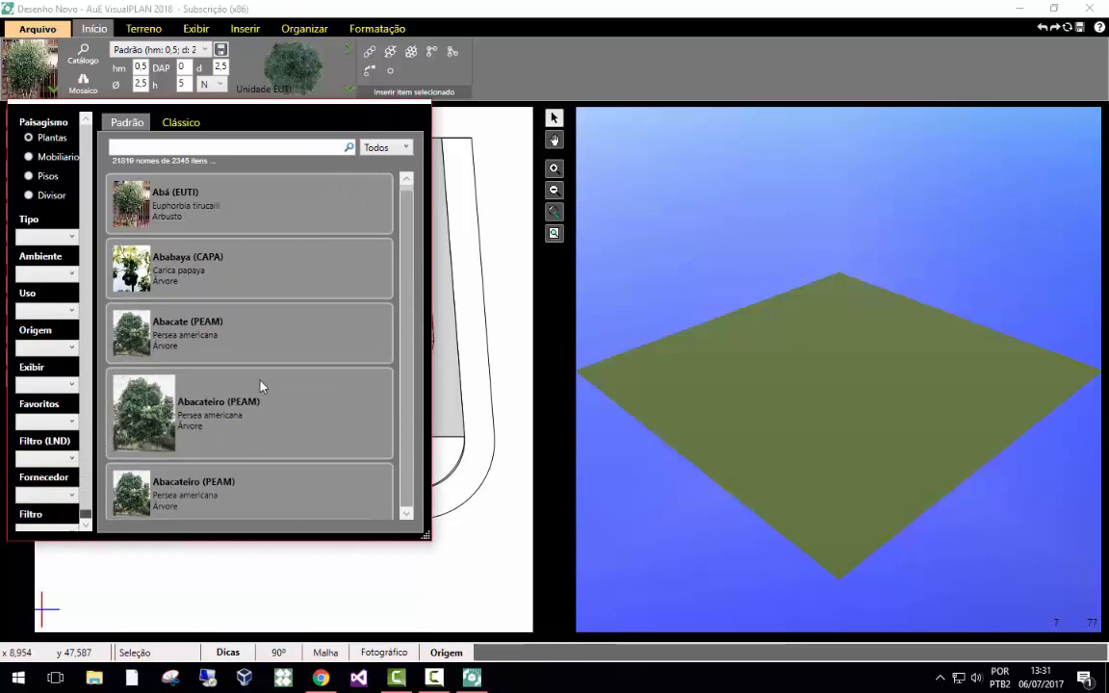
left_click(29, 157)
left_click(55, 239)
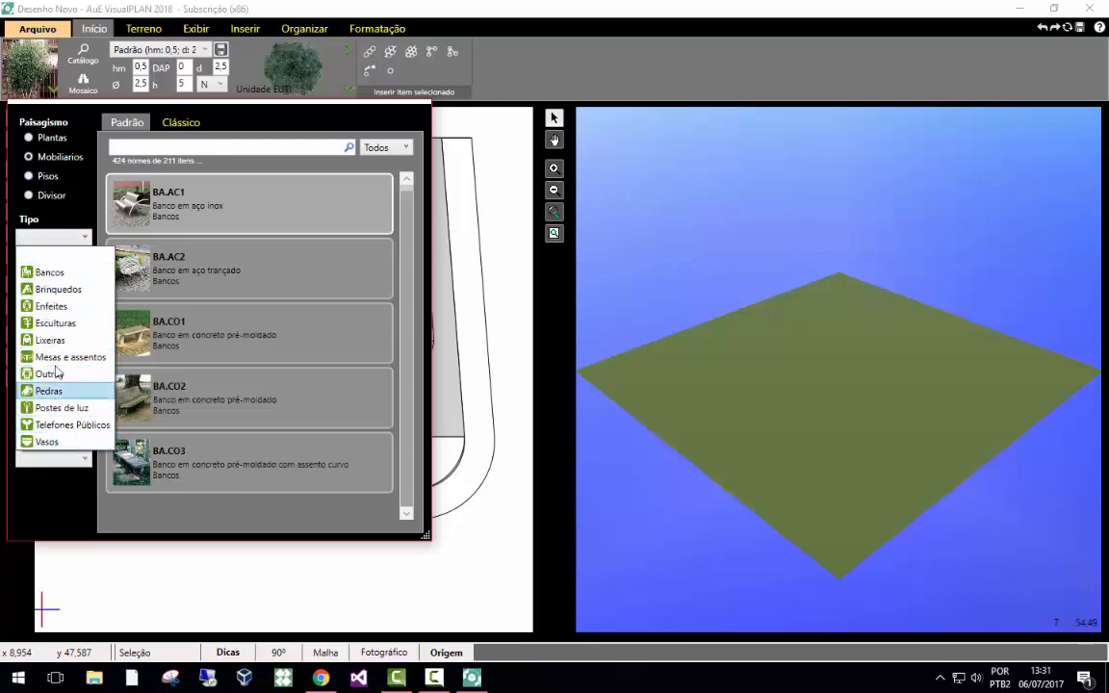
left_click(60, 204)
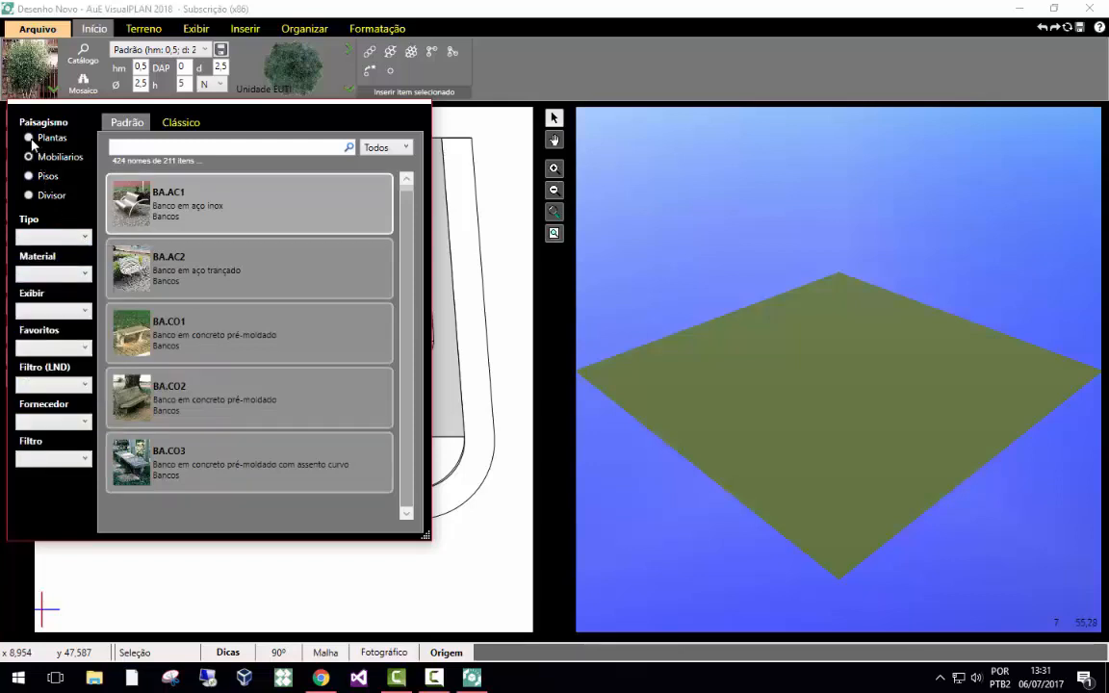
Examine the Tipo, Ambiente, Origem and Uso filter options for Plantas without applying any.
left_click(28, 138)
left_click(53, 236)
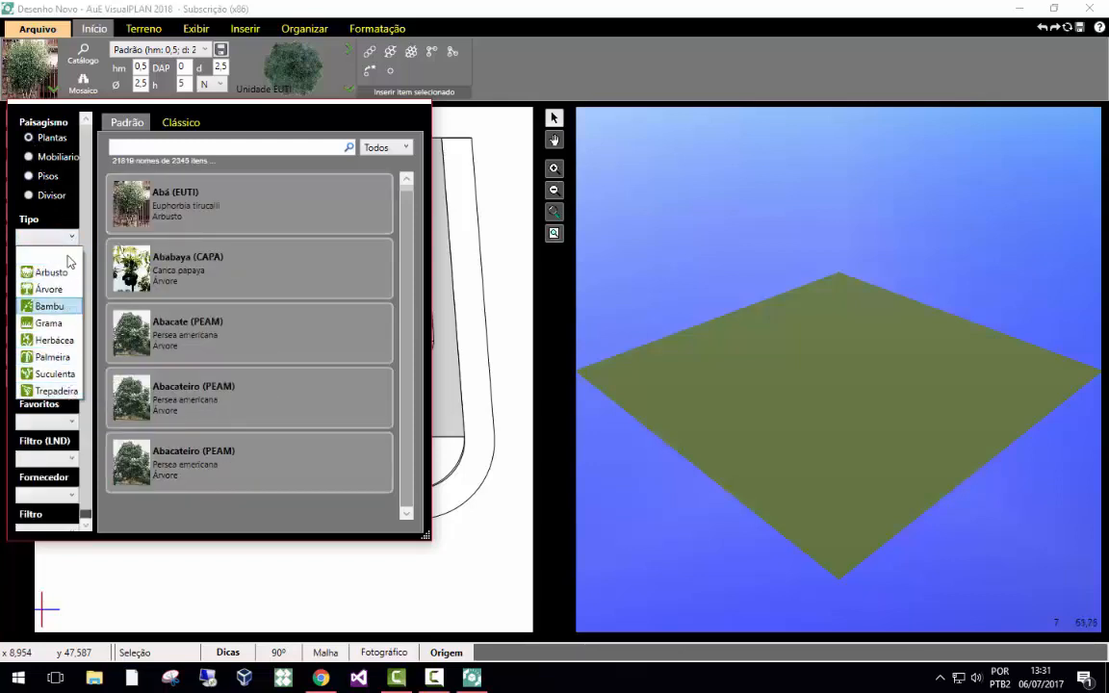
left_click(53, 236)
left_click(45, 273)
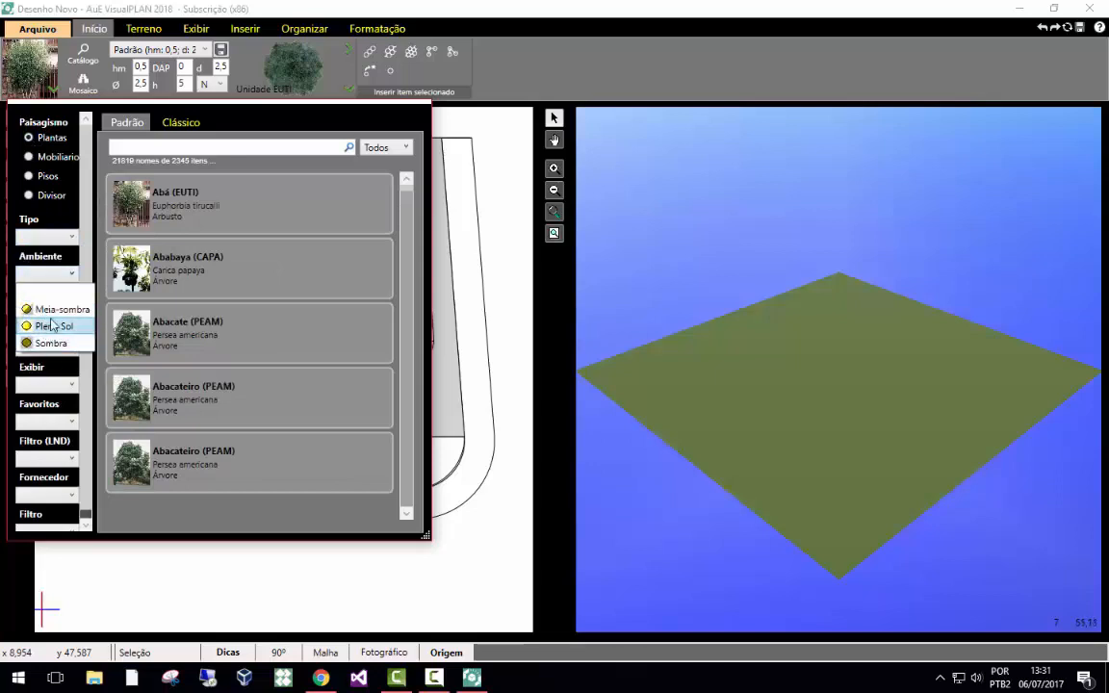
left_click(54, 265)
left_click(42, 349)
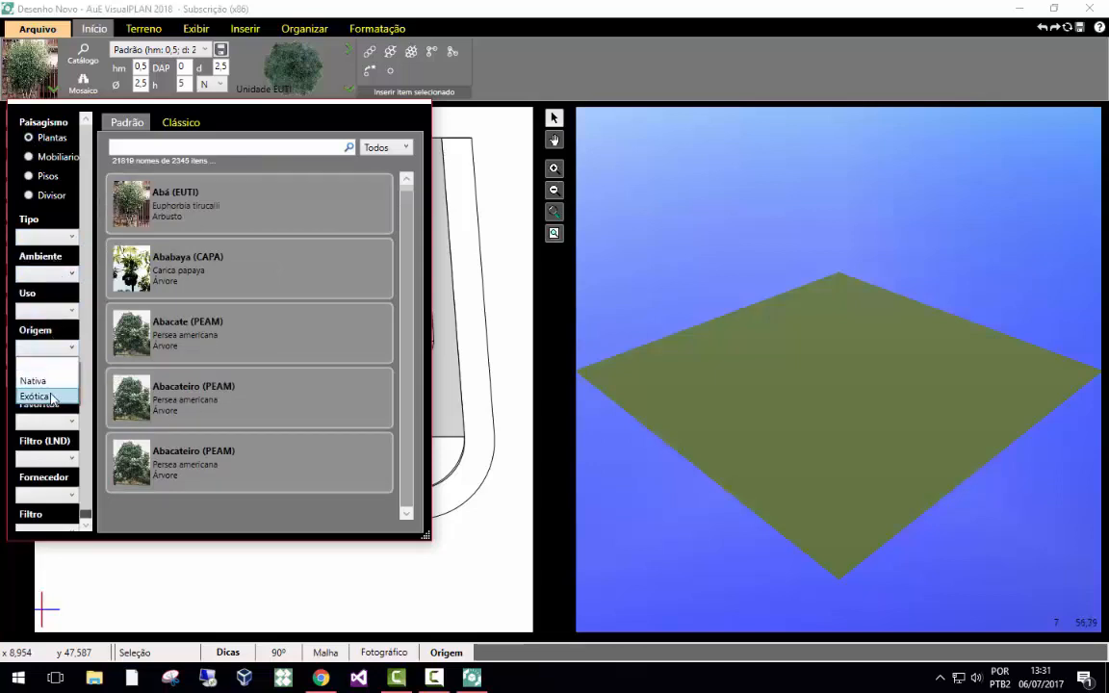
left_click(52, 279)
left_click(53, 310)
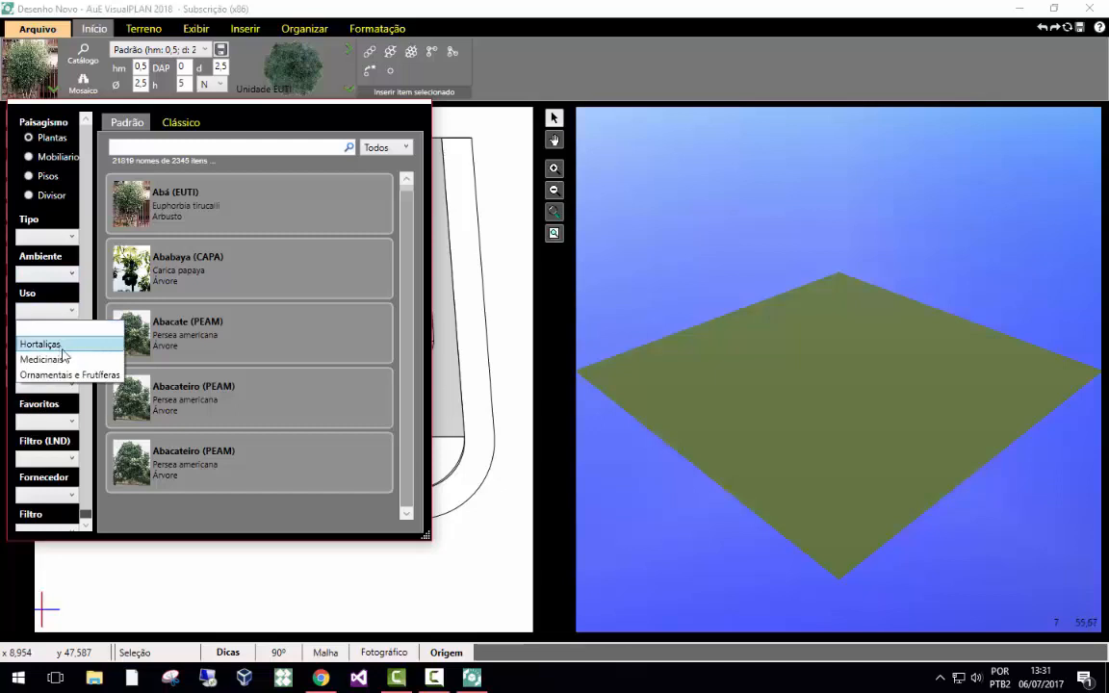
left_click(57, 292)
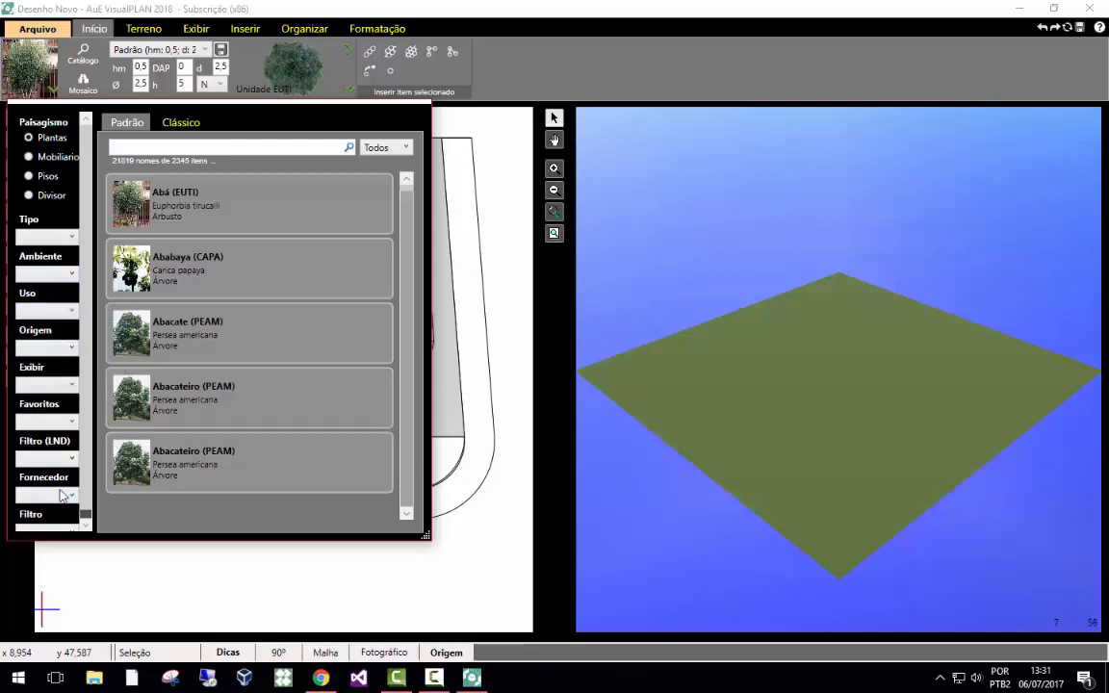
Browse the Mobiliarios, Pisos and Divisor items and return to Plantas.
left_click(29, 157)
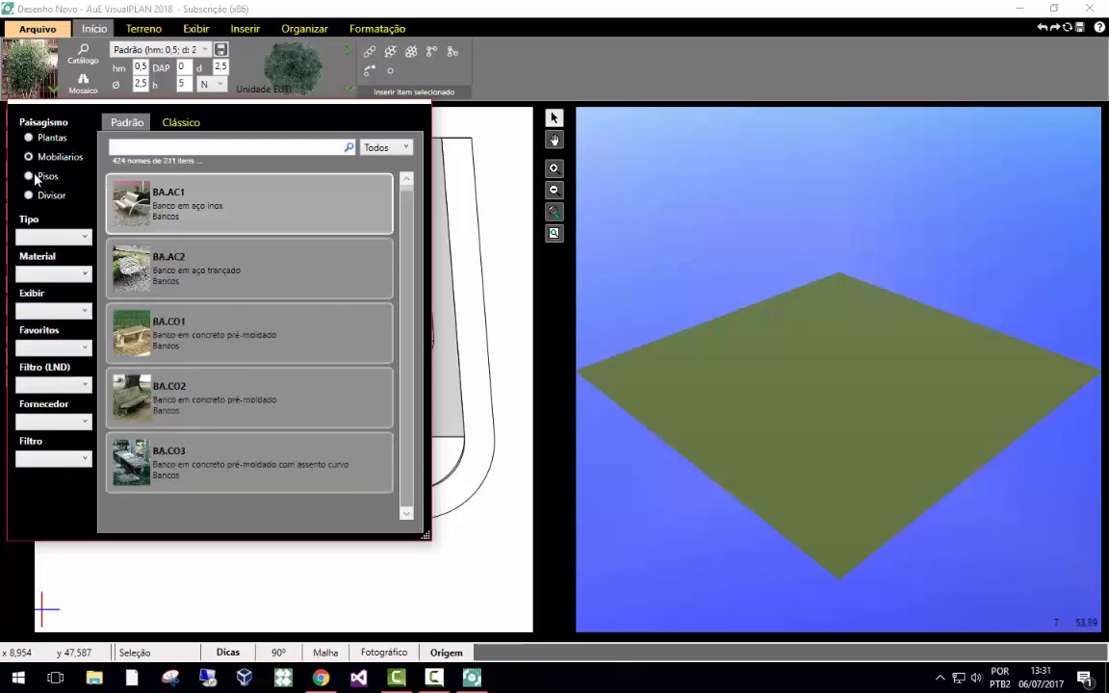
left_click(30, 176)
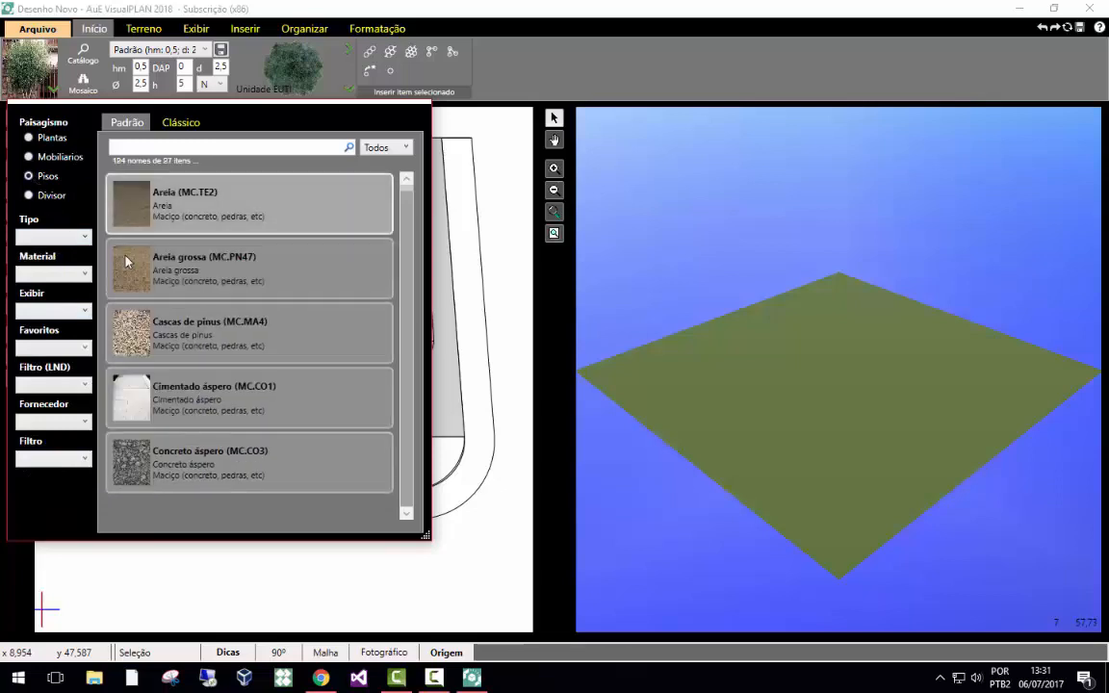
left_click(31, 196)
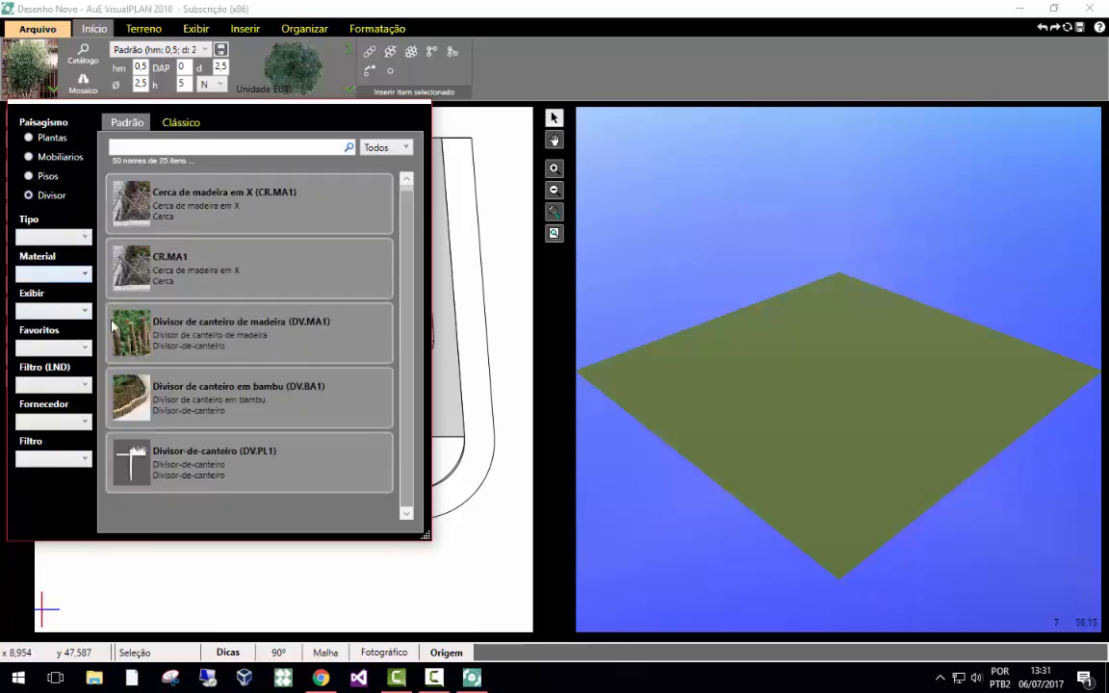
left_click(28, 137)
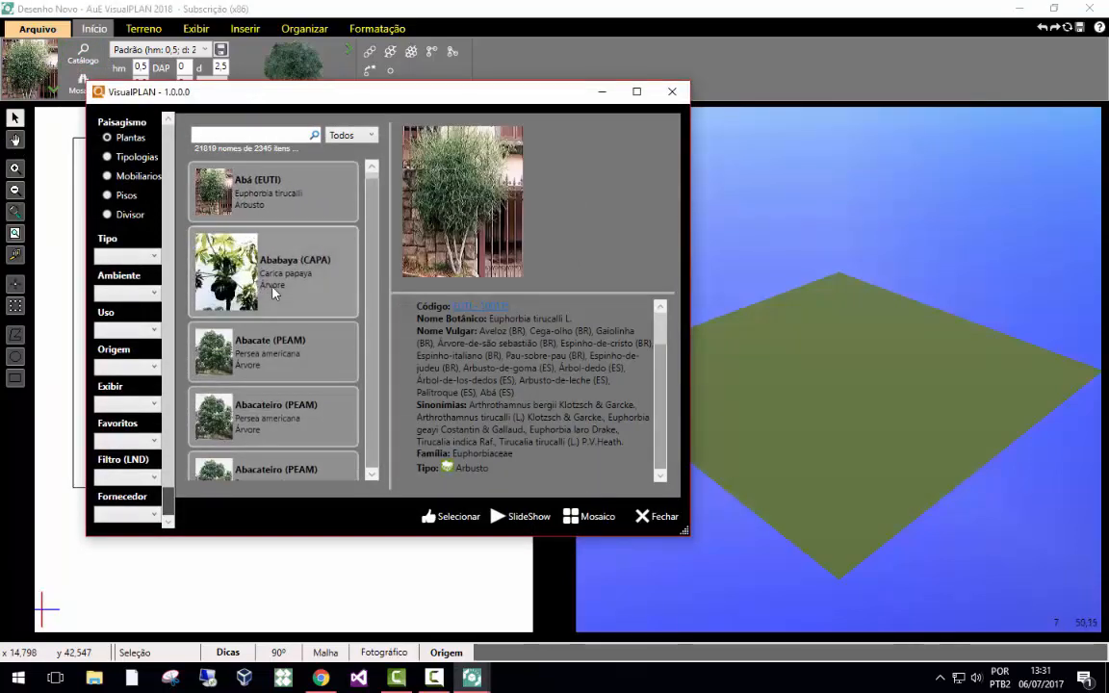
Show the plant Ababaya (CAPA) in the full catalogue, enlarge the window and read through its data sheet.
left_click(244, 256)
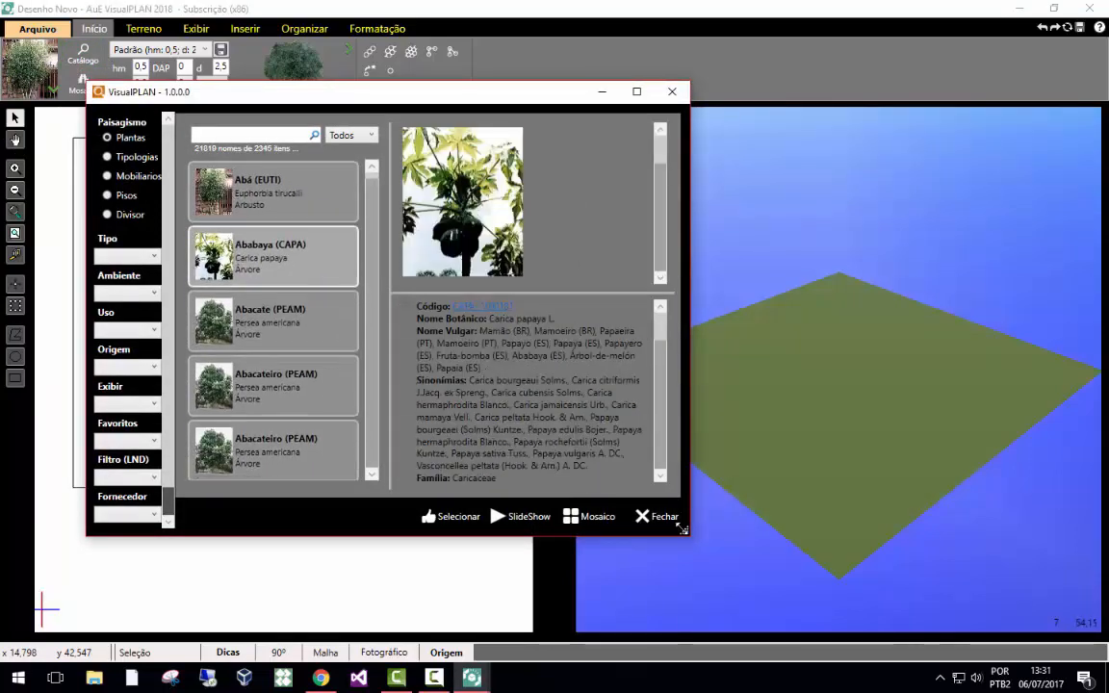
left_click_drag(685, 531, 827, 643)
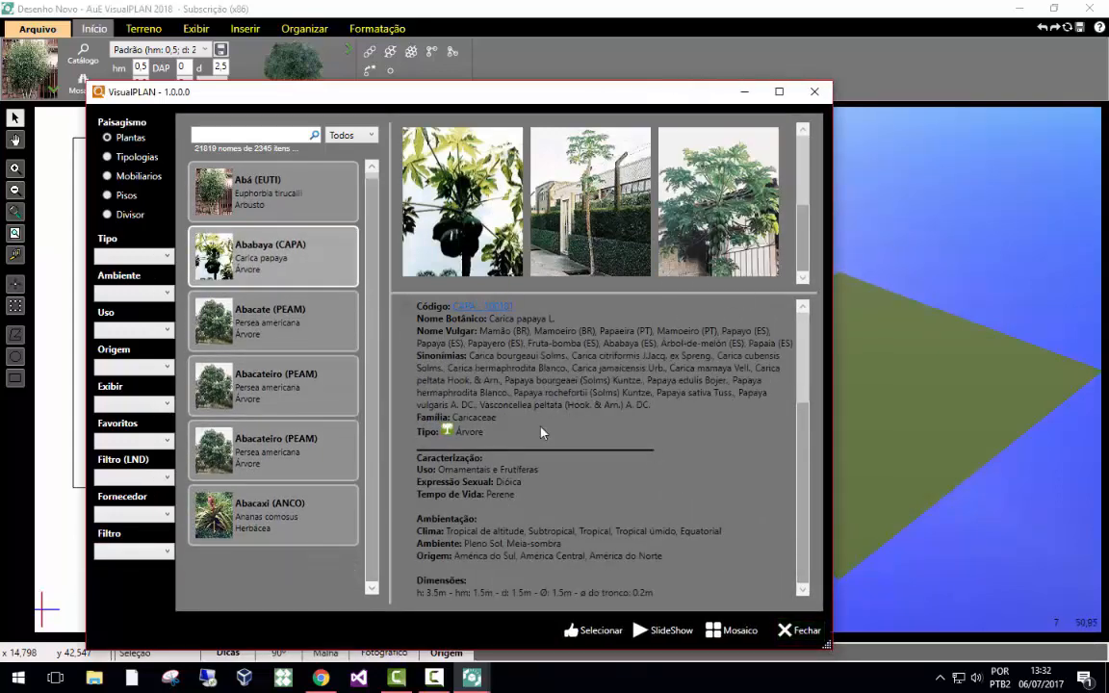
scroll(541, 432, "down", 5)
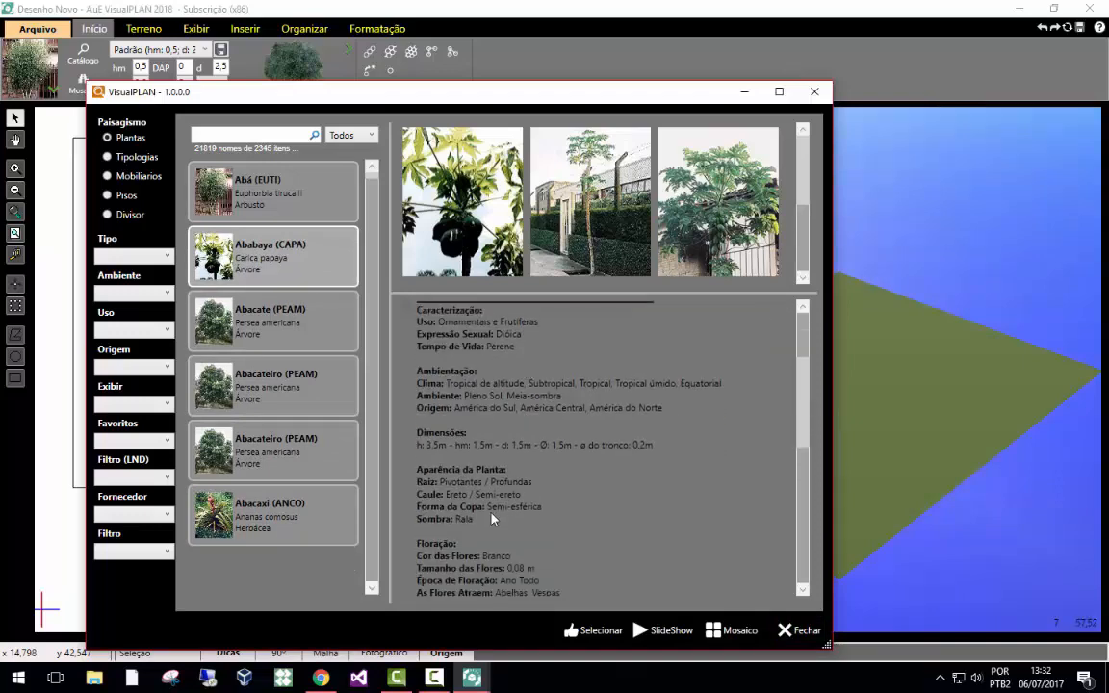
scroll(486, 540, "down", 8)
scroll(477, 560, "up", 6)
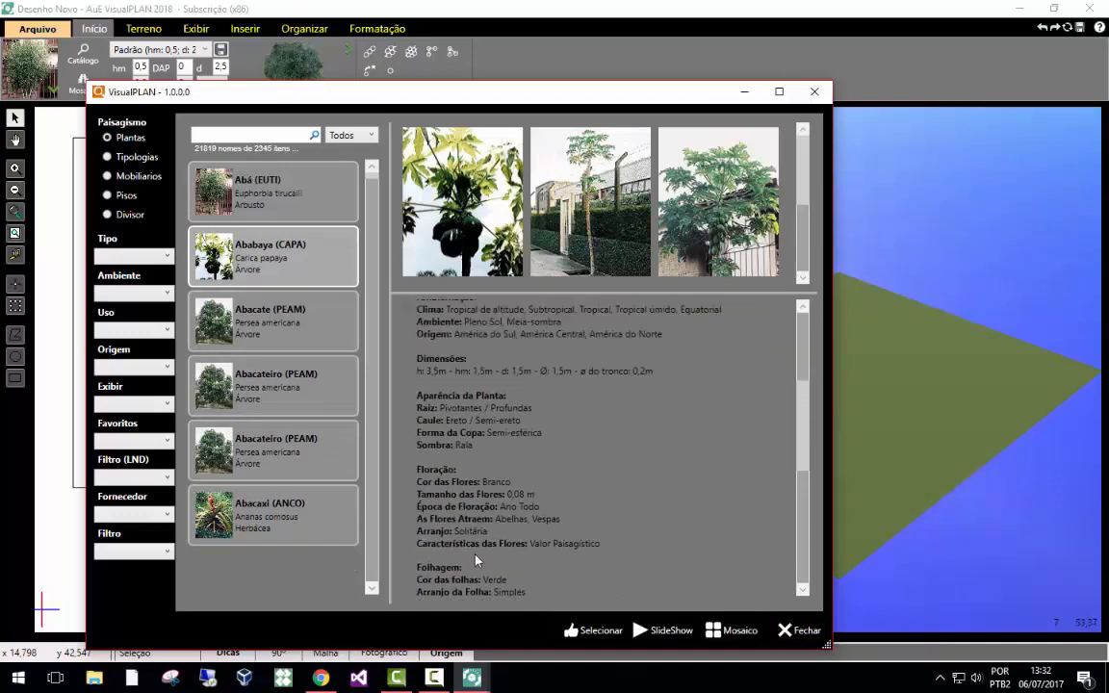
Open the plant's web page from its Código link, read its data and supplier listing, and return to the VisualPLAN catalogue.
scroll(476, 561, "up", 8)
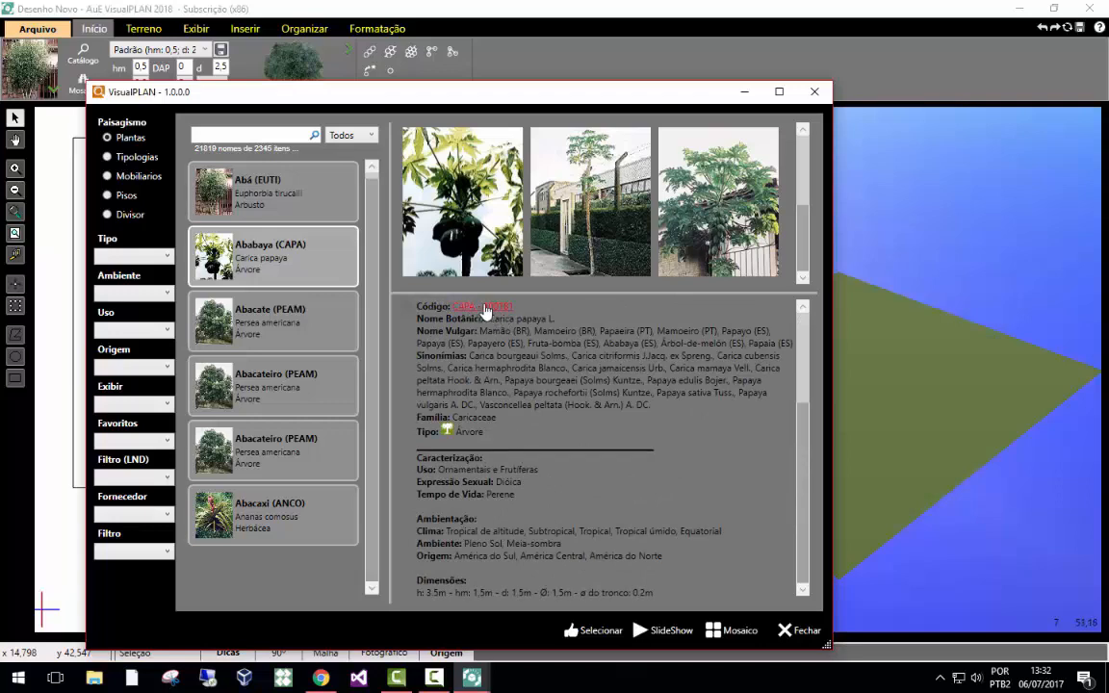
left_click(485, 309)
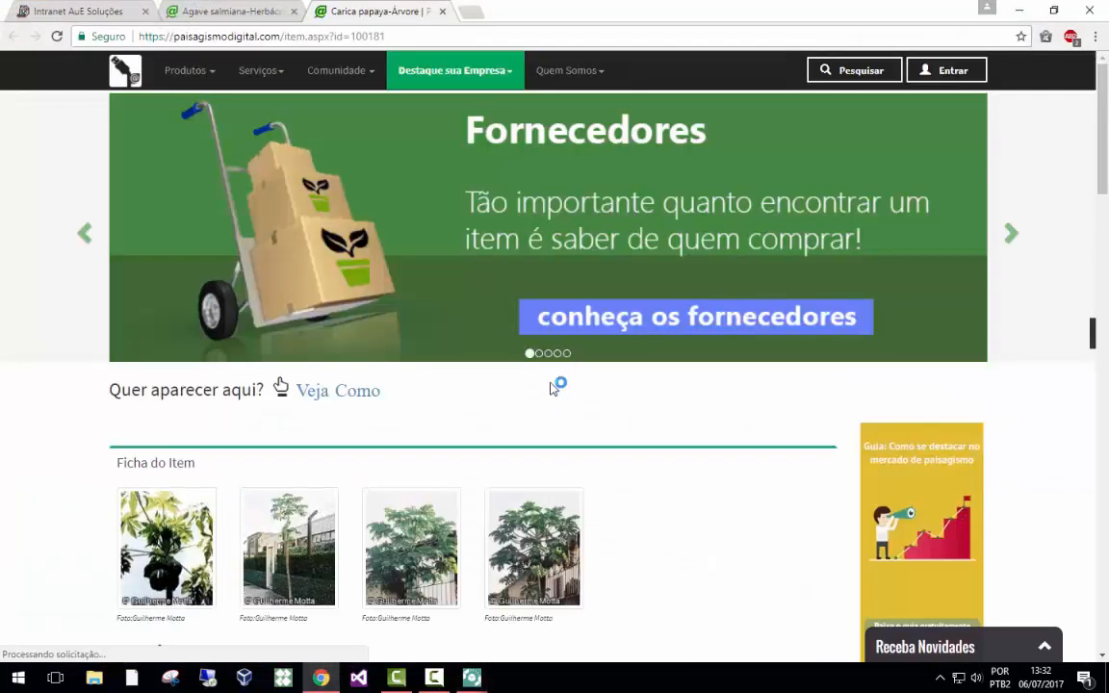
scroll(397, 495, "down", 5)
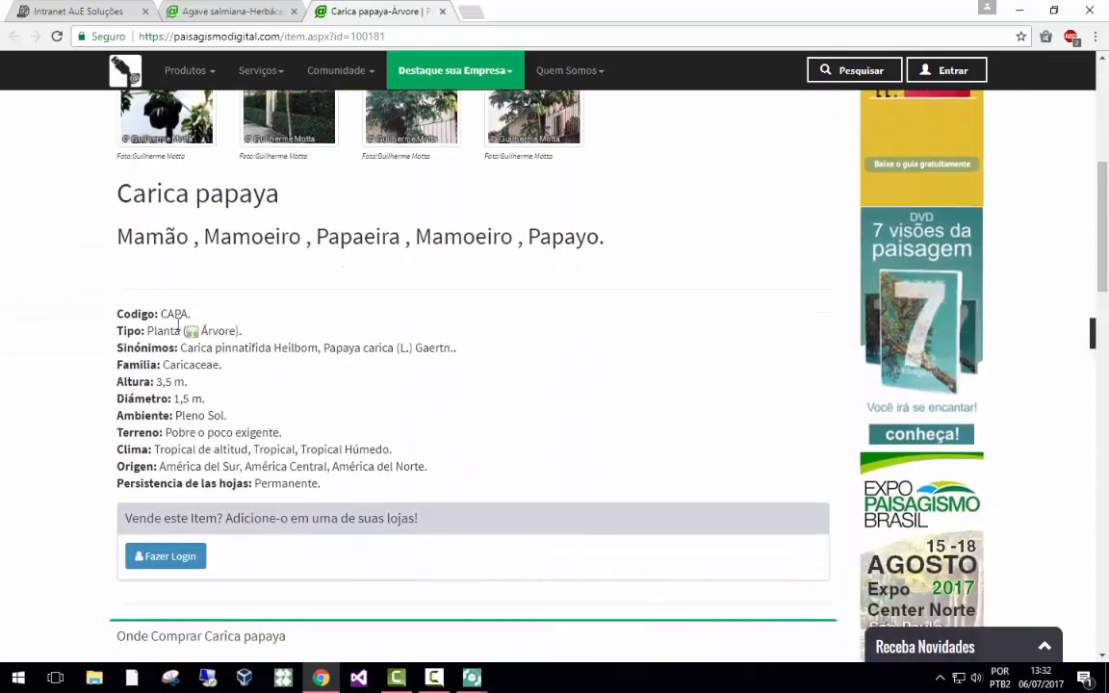
scroll(308, 375, "down", 3)
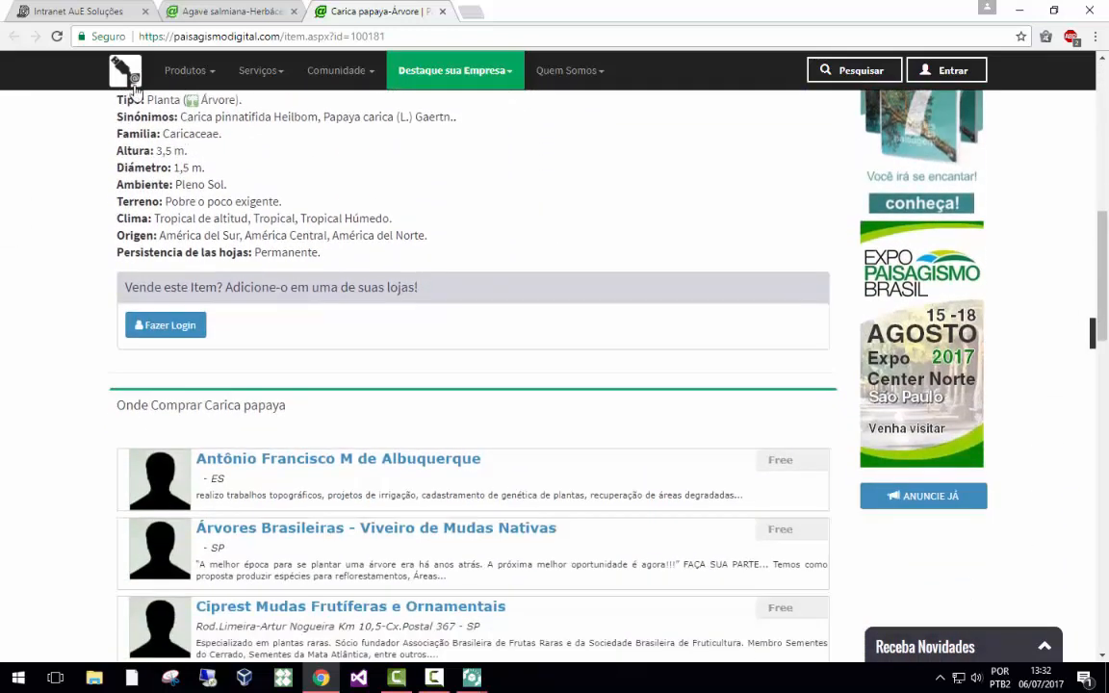
scroll(287, 337, "down", 3)
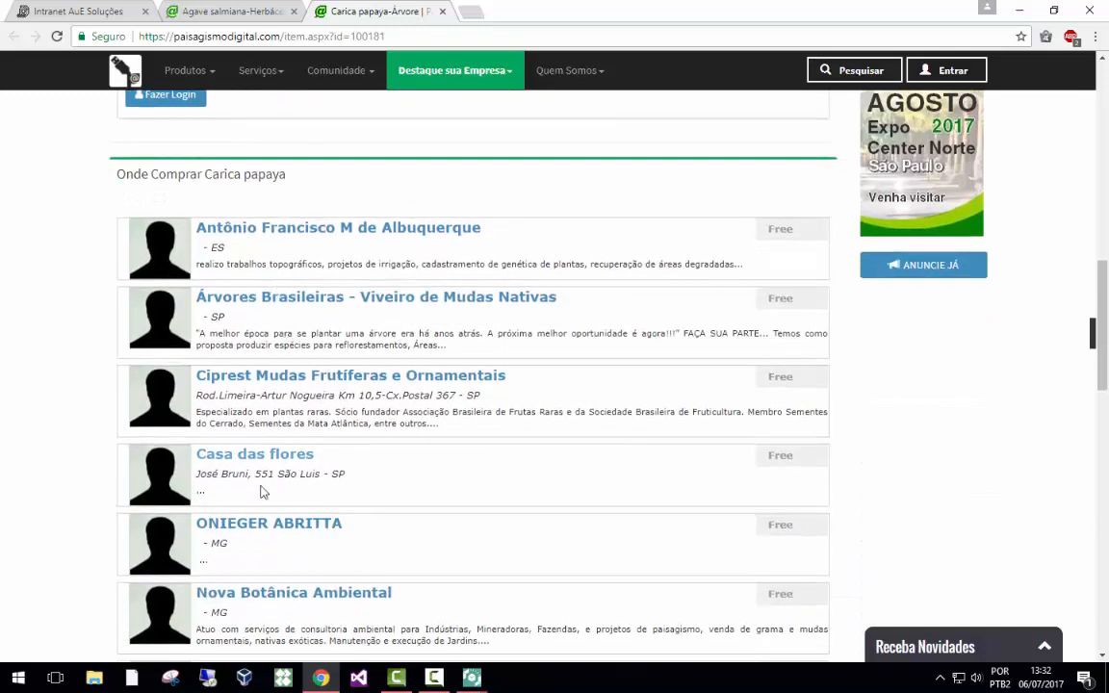
scroll(424, 333, "up", 12)
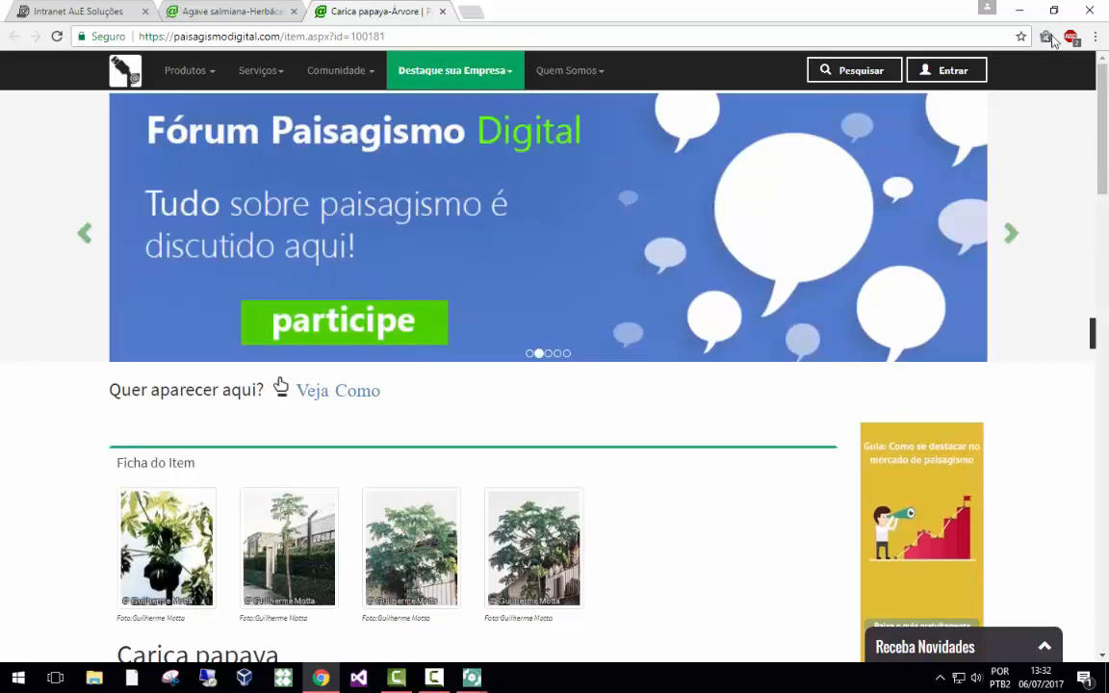
left_click(1026, 13)
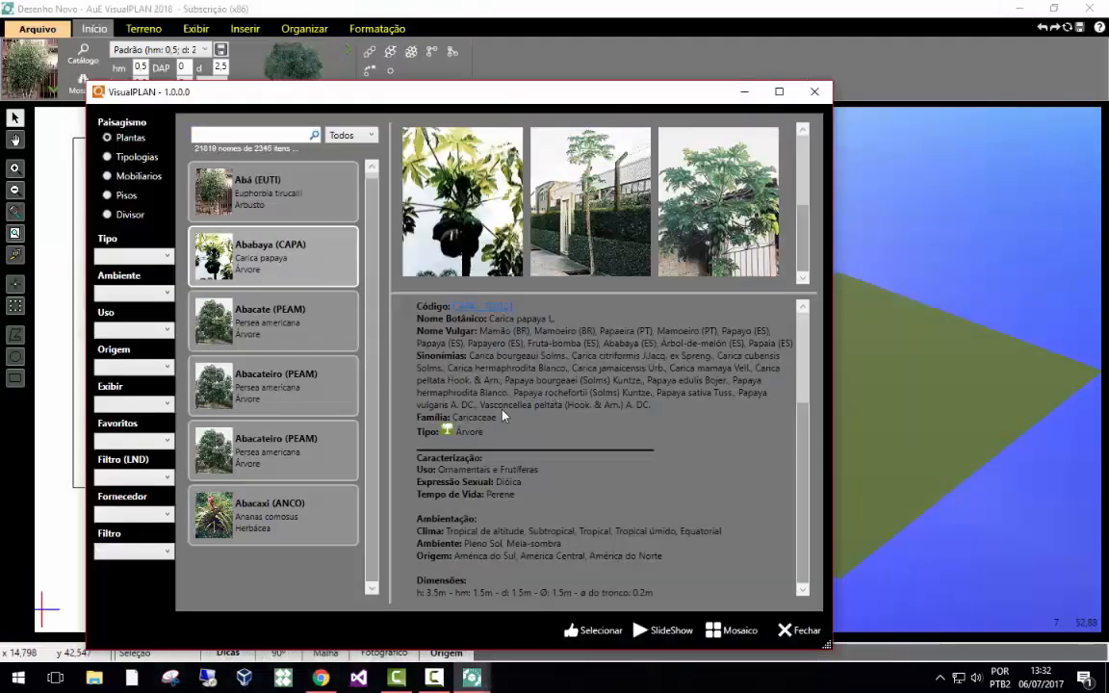
Add the plant Ababaya (CAPA) to the Favoritos category and close the catalogue.
left_click(407, 316)
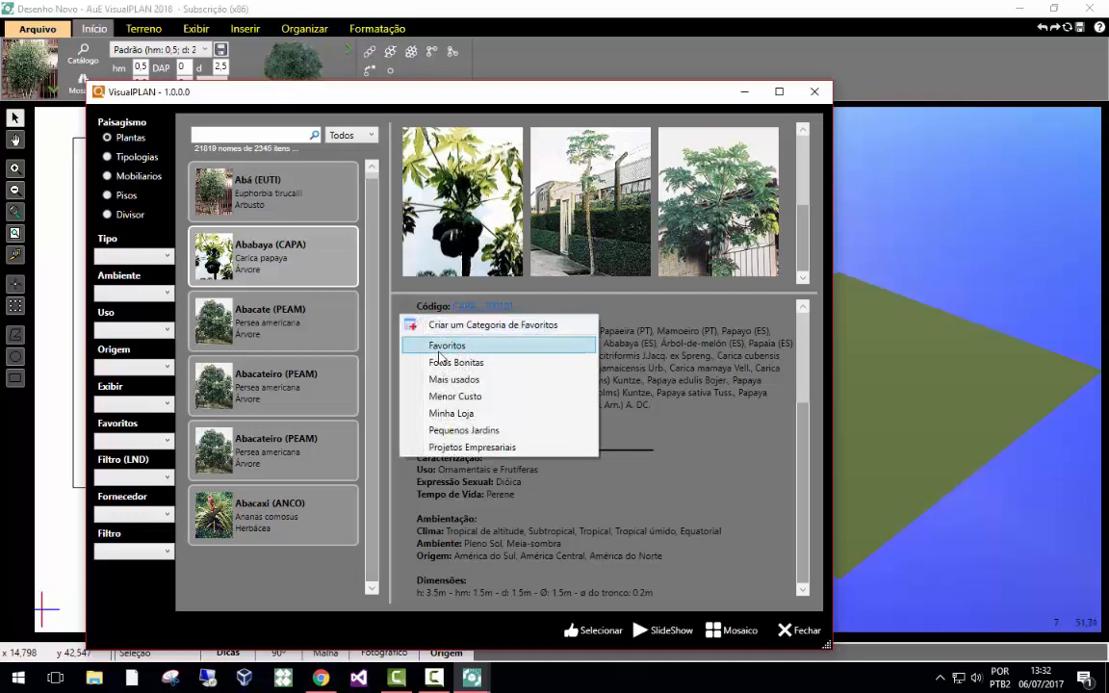
left_click(415, 344)
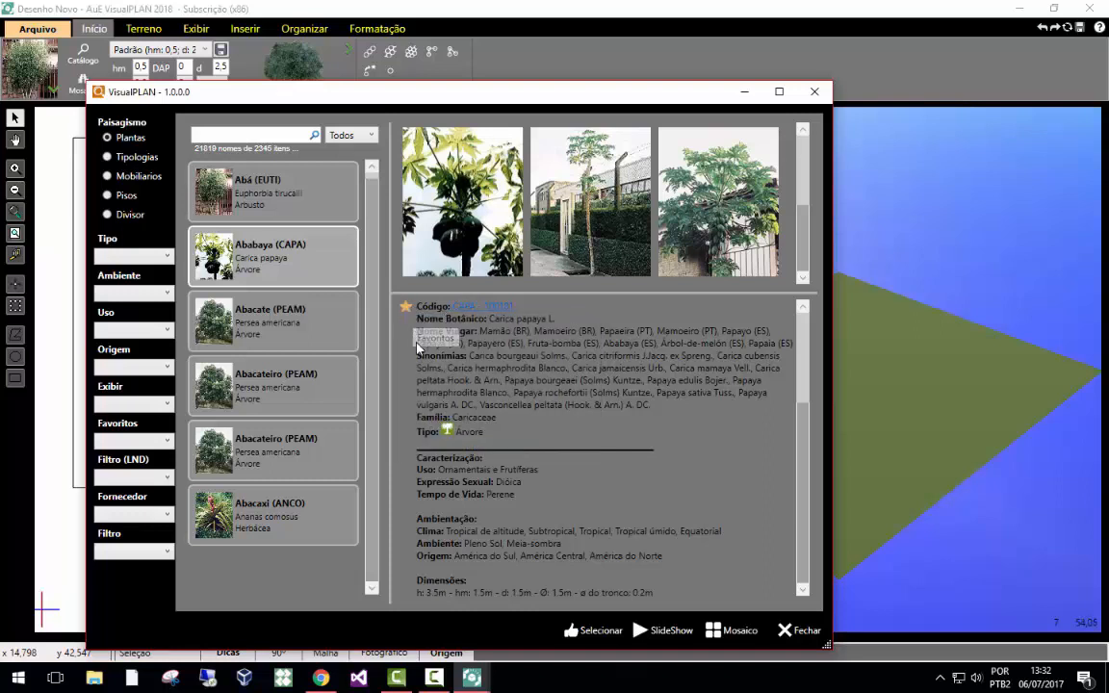
left_click(815, 92)
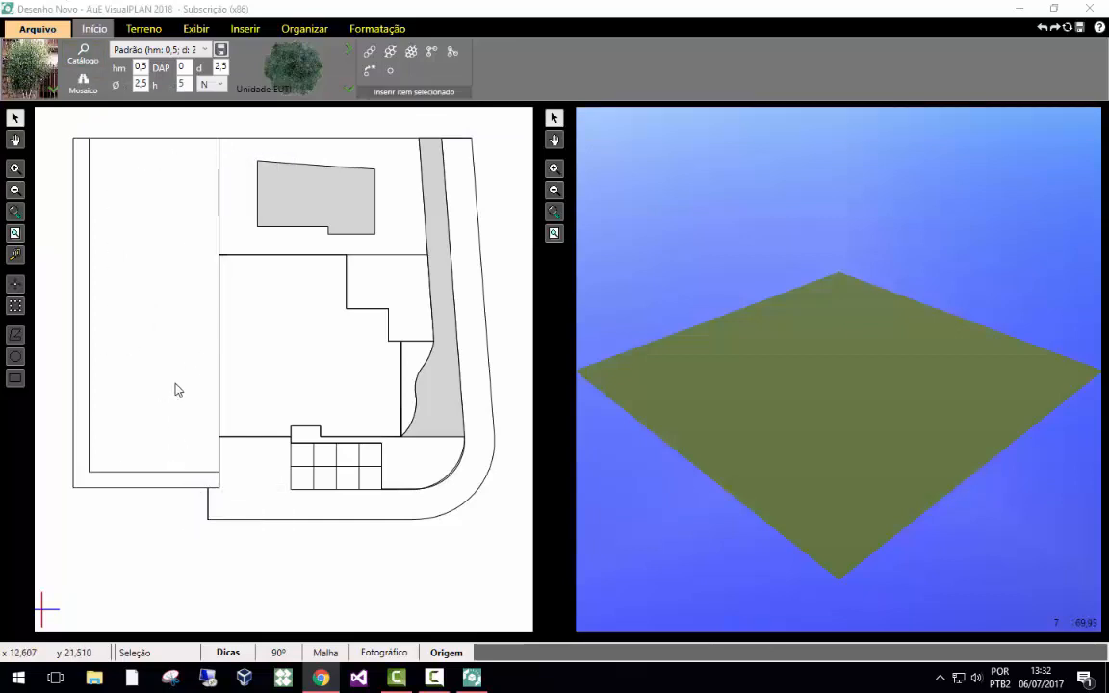
Search the plants by Código for ZOMA and choose the grass Zoysia matrella as the current item.
left_click(23, 64)
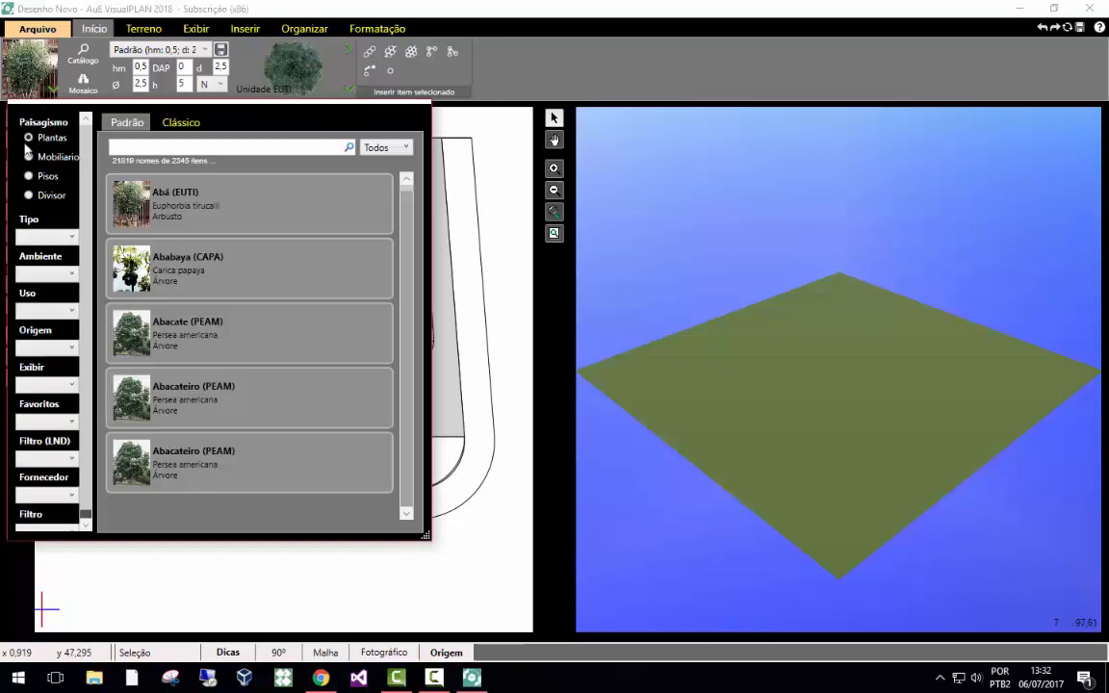
left_click(382, 150)
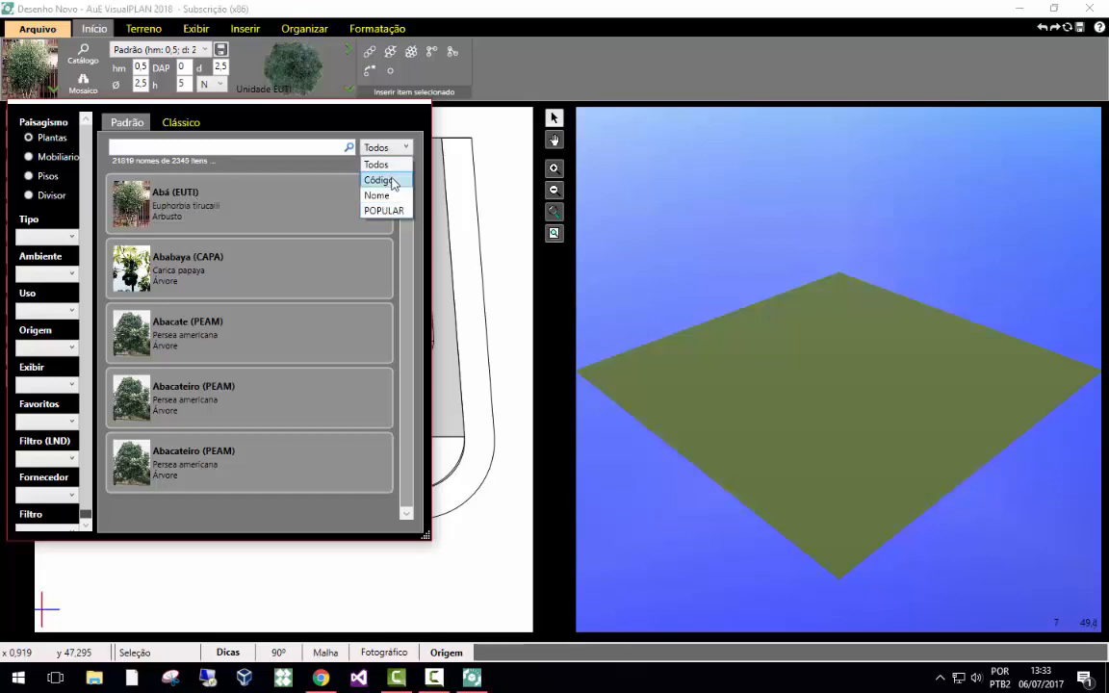
left_click(374, 181)
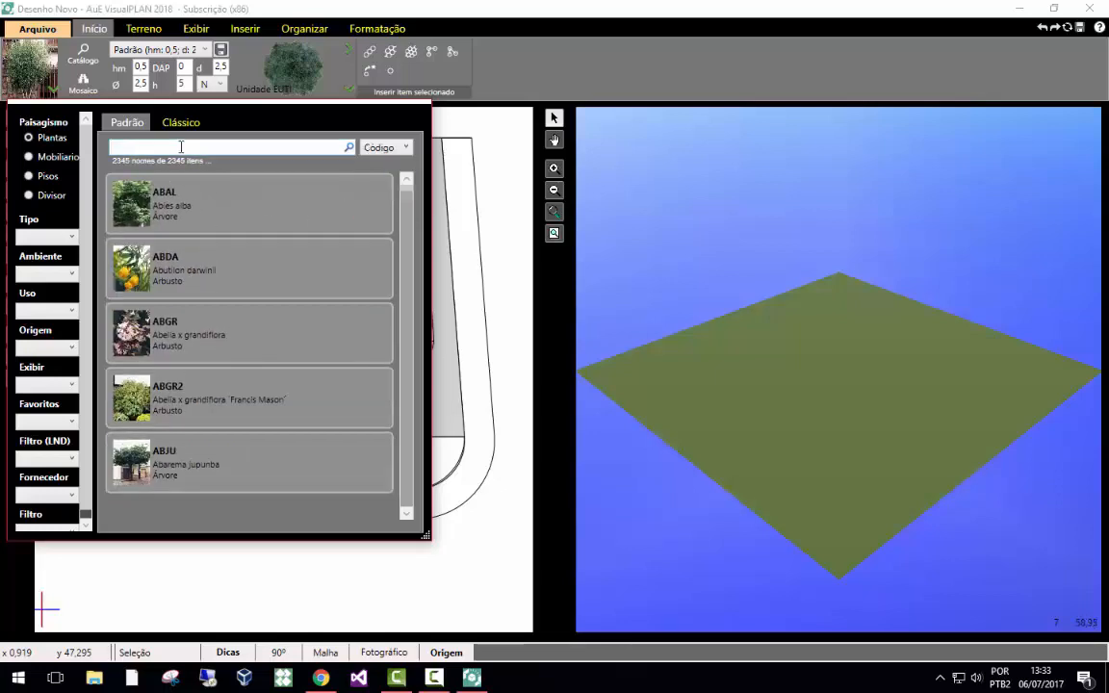
left_click(181, 146)
type("ZOMA")
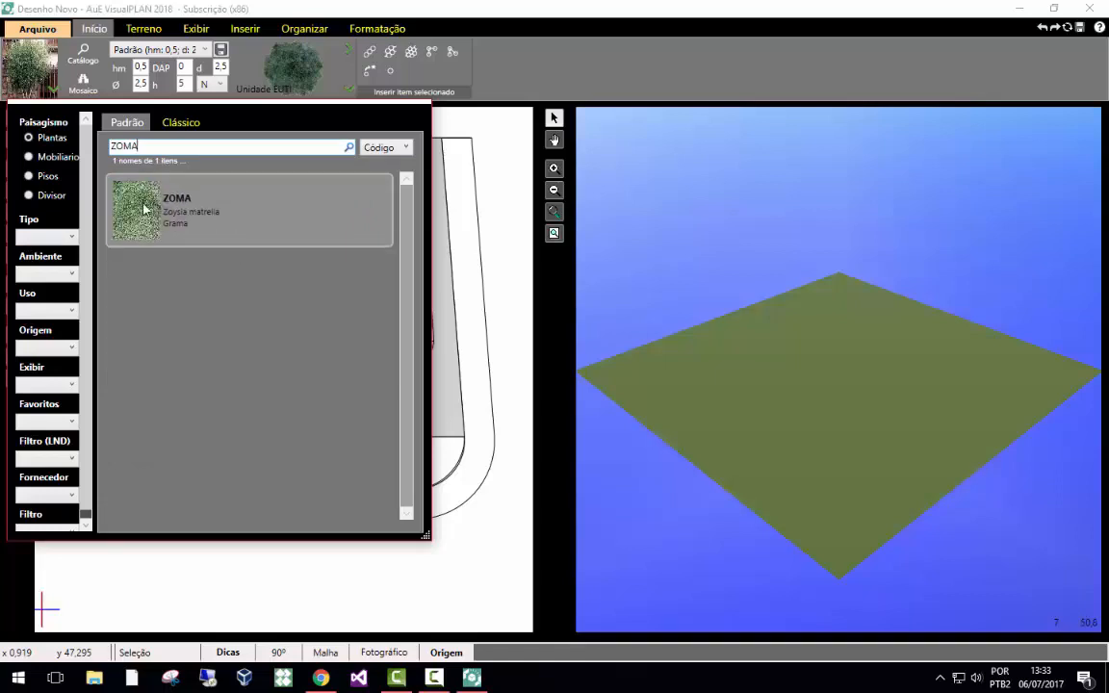
left_click(152, 241)
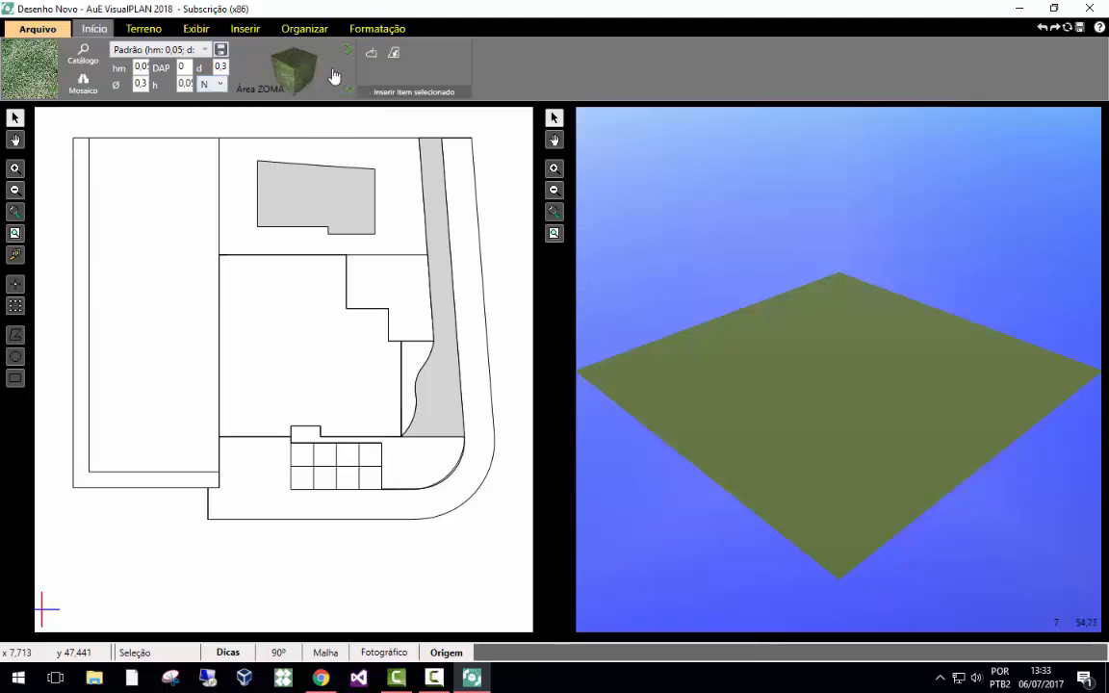
Choose the Area representation and fill the long inner rectangle left of the house with ZOMA grass, with 90° locking on.
left_click(290, 75)
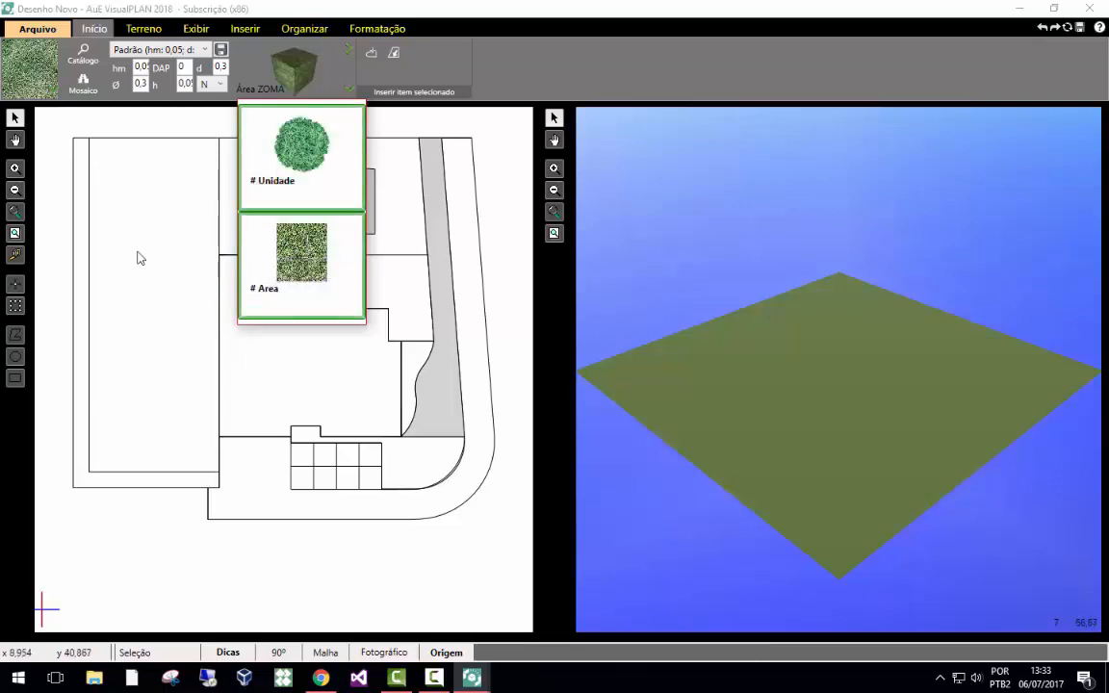
left_click(298, 293)
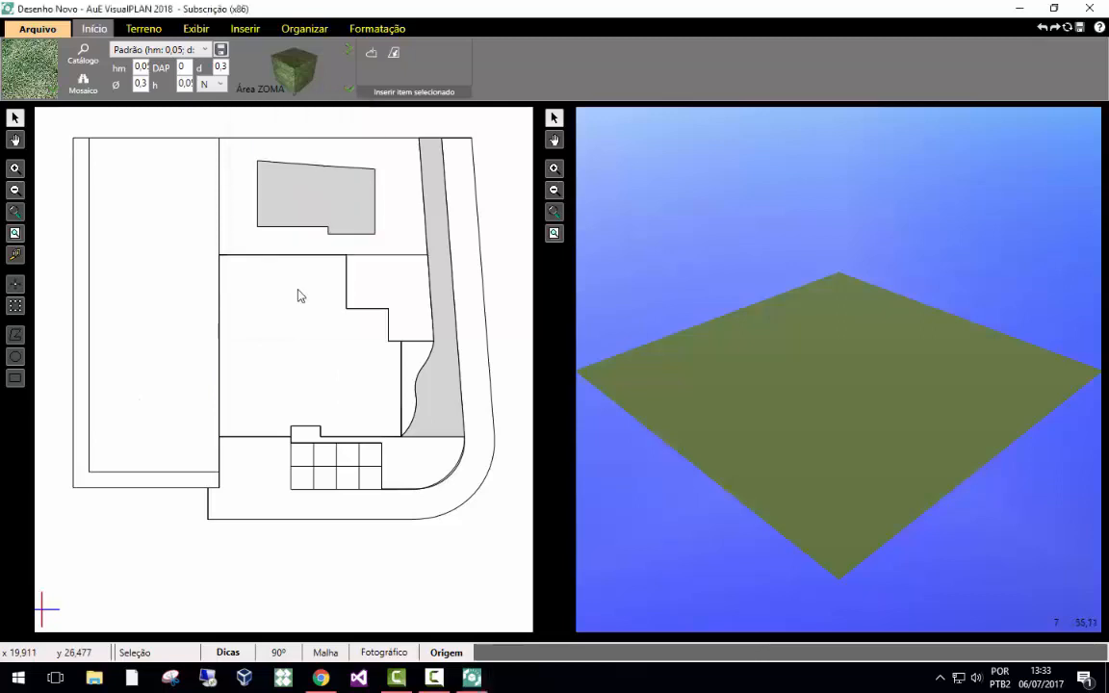
left_click(372, 55)
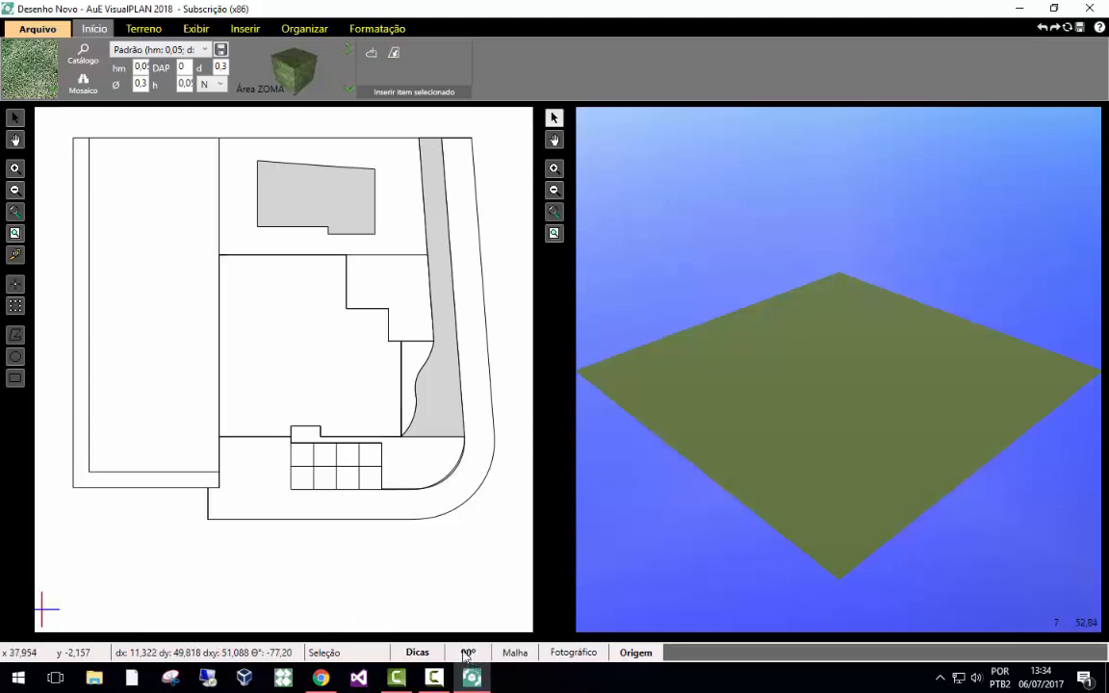
left_click(220, 138)
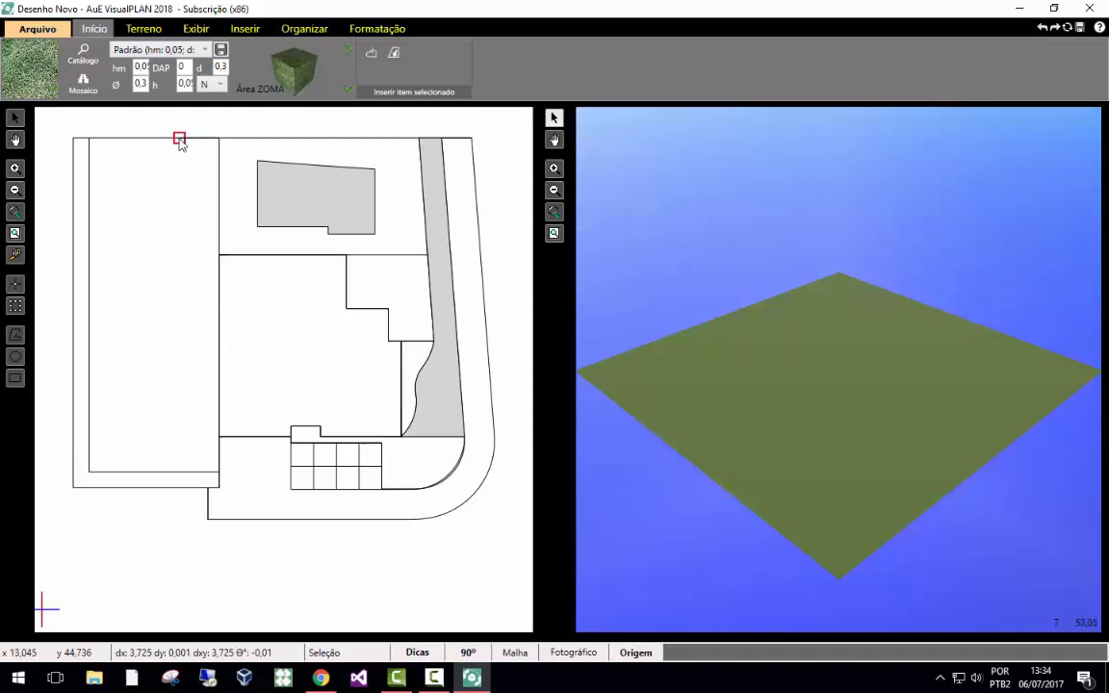
left_click(89, 139)
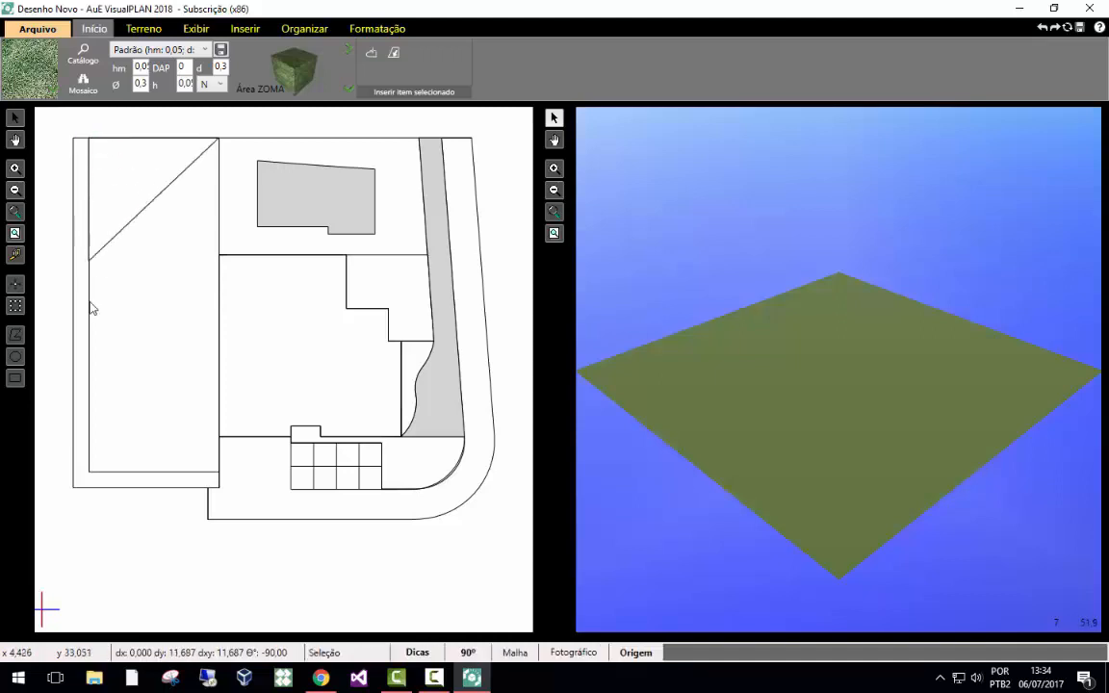
left_click(90, 473)
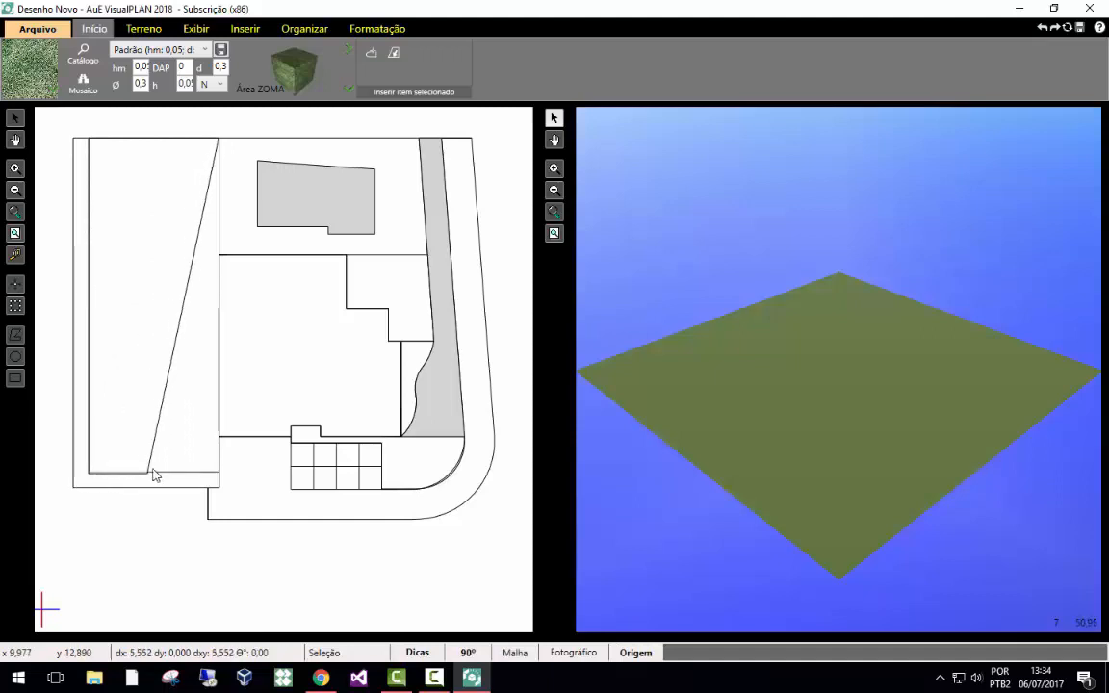
left_click(220, 474)
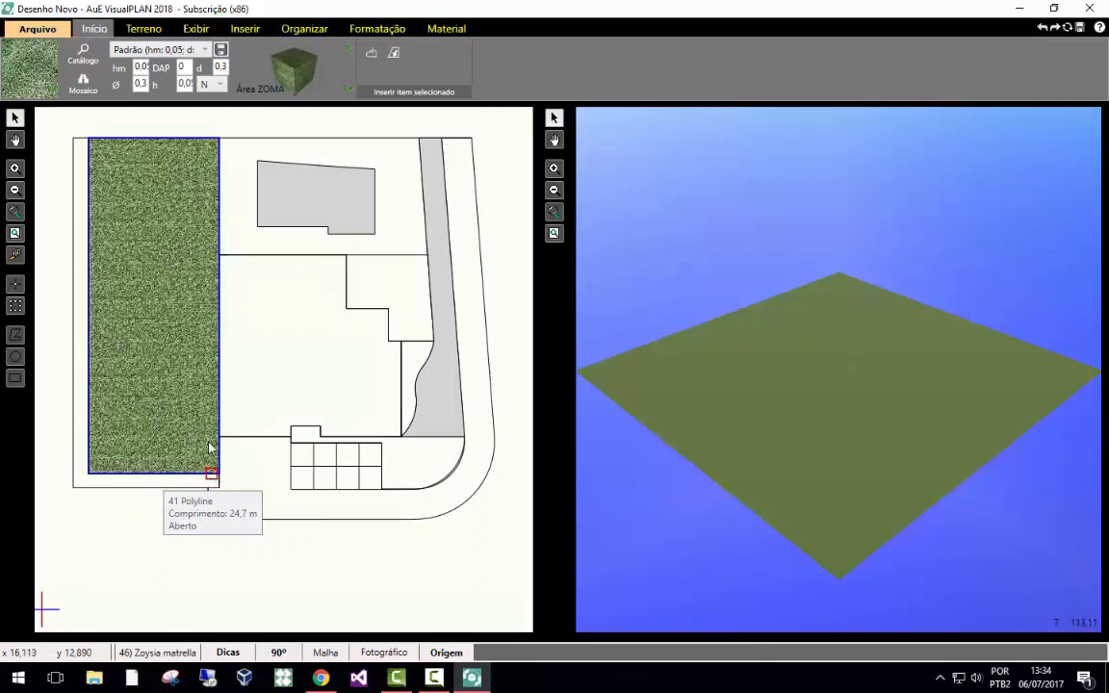
left_click(59, 229)
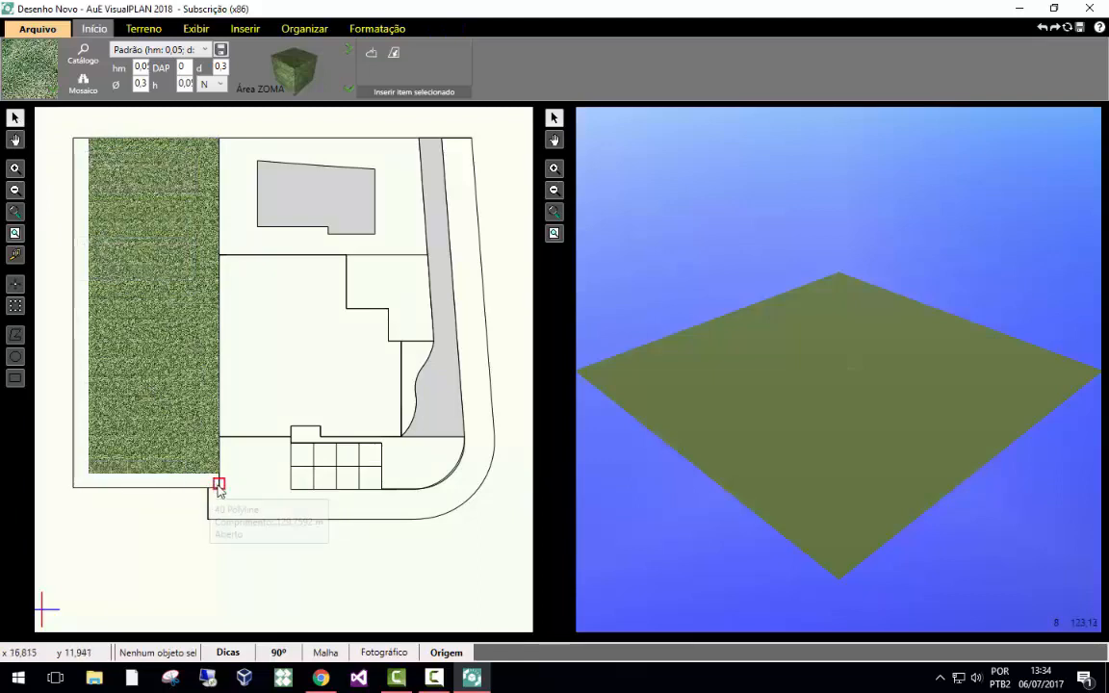
Choose the Pisos item Cascas de pinus (MC.MA4) as the current item.
left_click(30, 67)
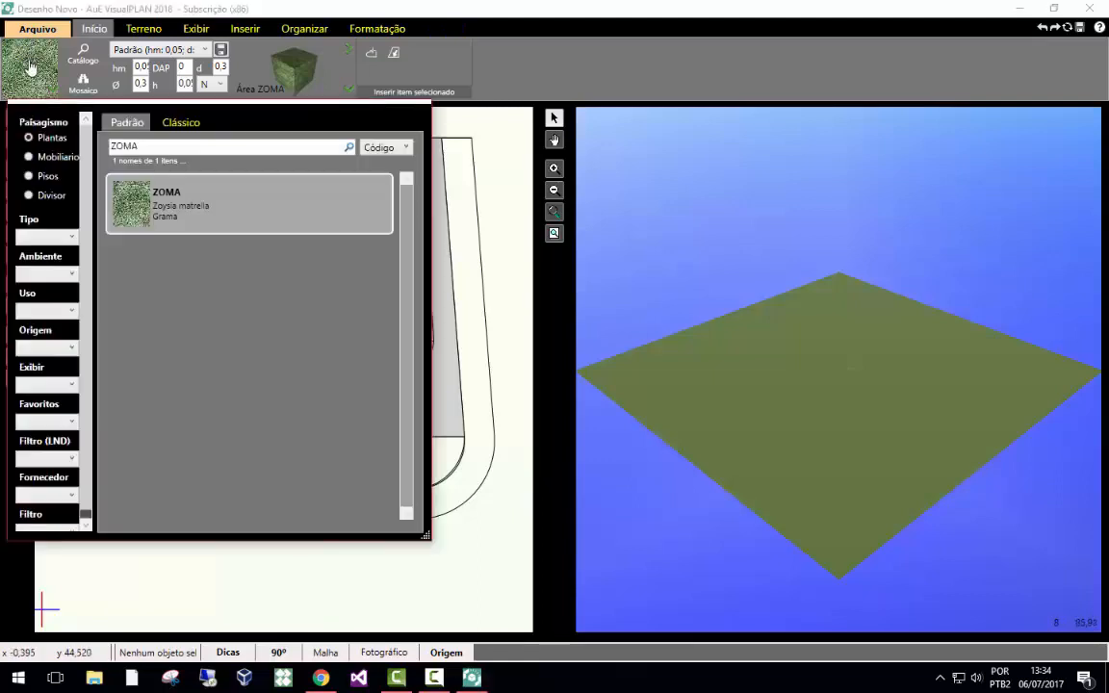
left_click(29, 177)
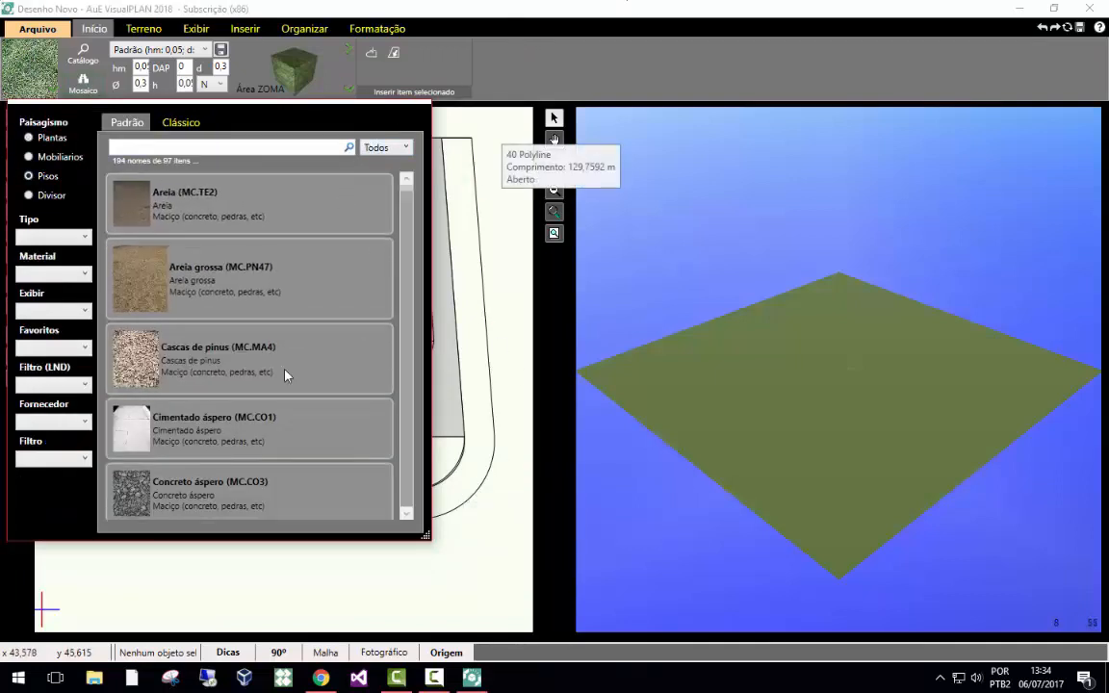
left_click(176, 346)
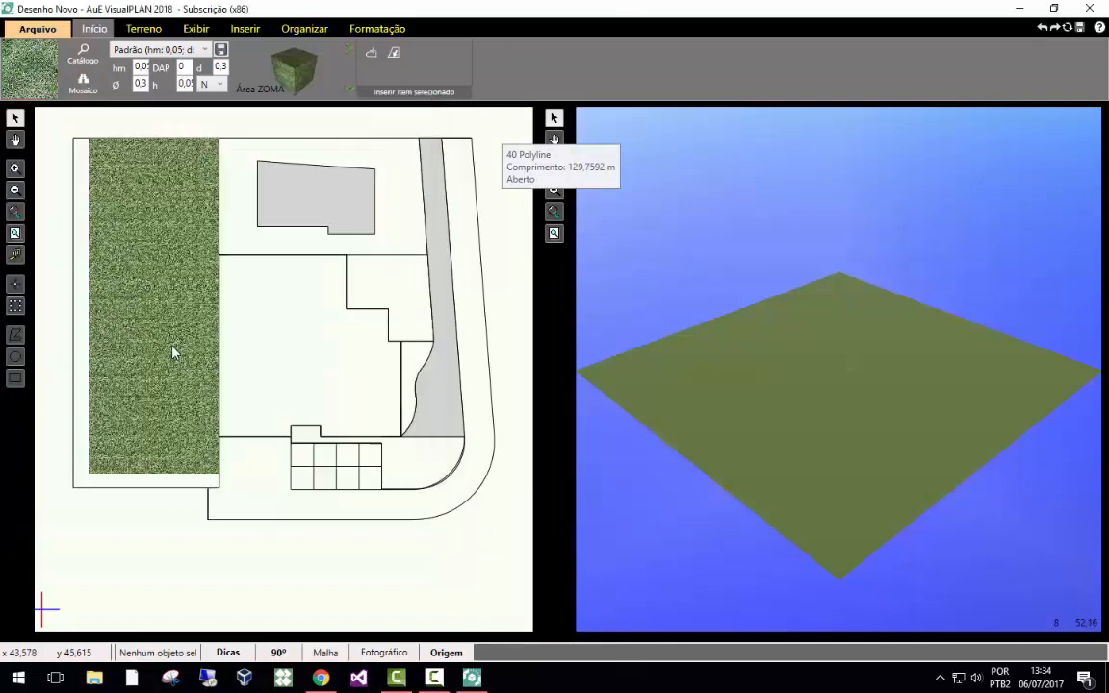
Insert a Cascas de pinus area in the narrow L-shaped border along the lawn's left and lower edges.
left_click(372, 55)
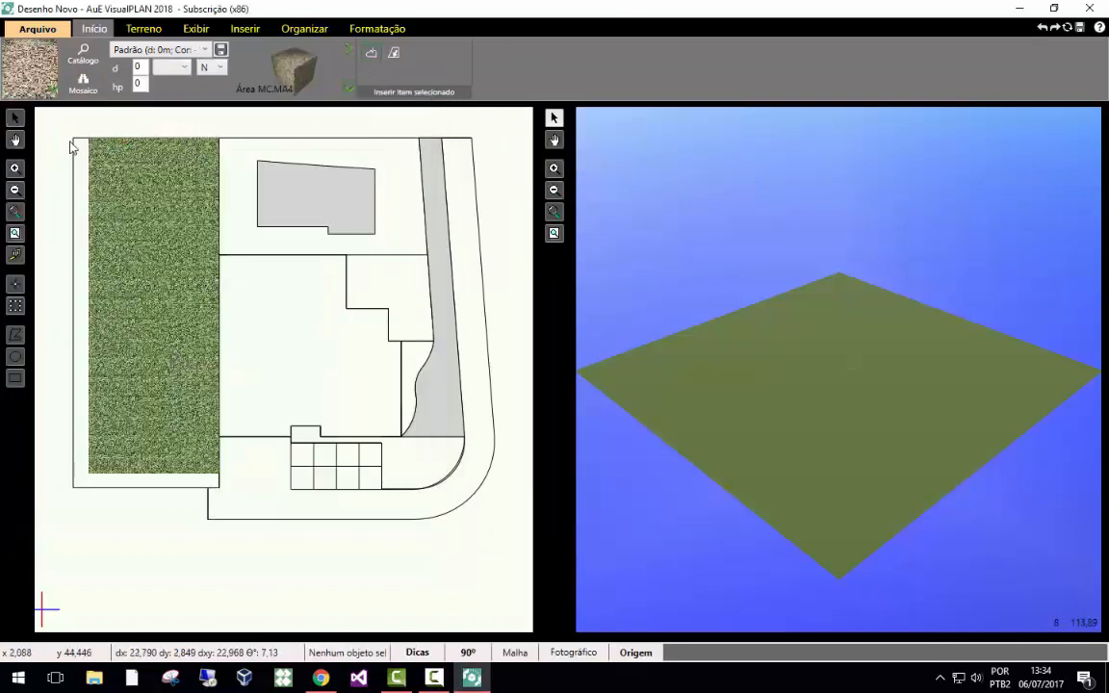
left_click(89, 140)
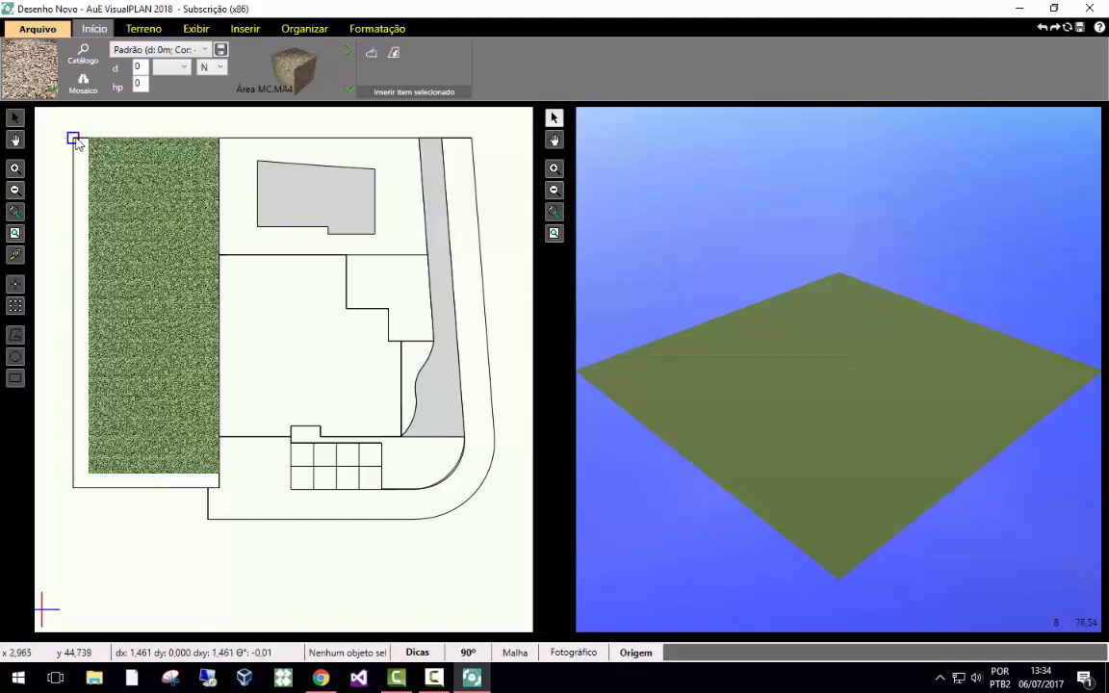
left_click(74, 138)
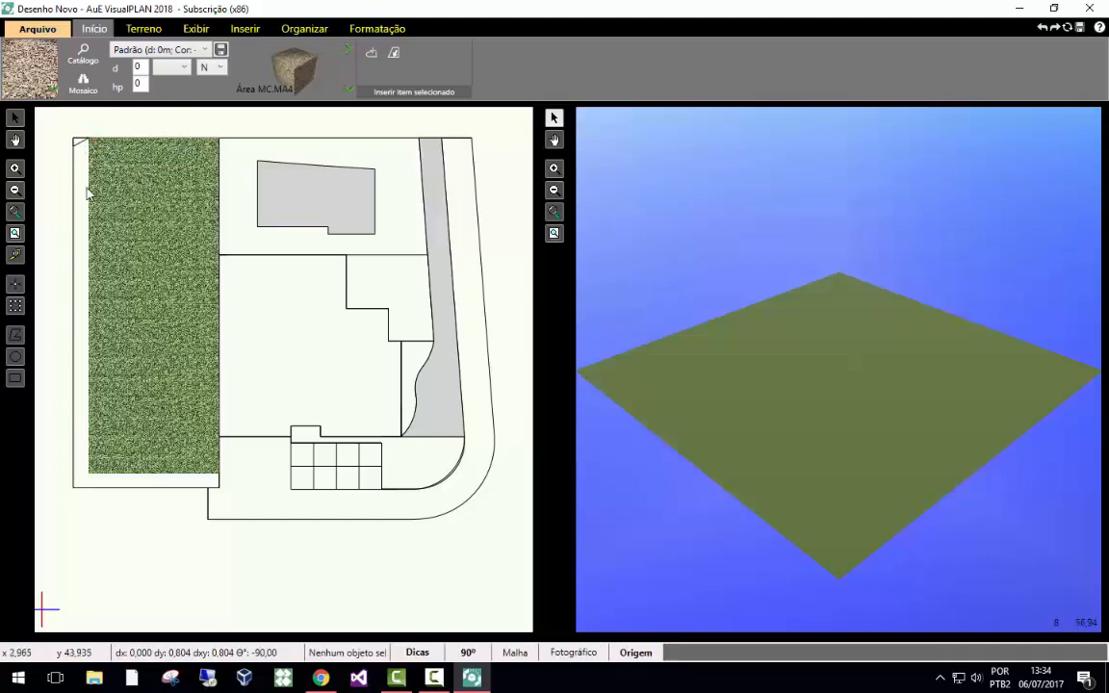
left_click(77, 494)
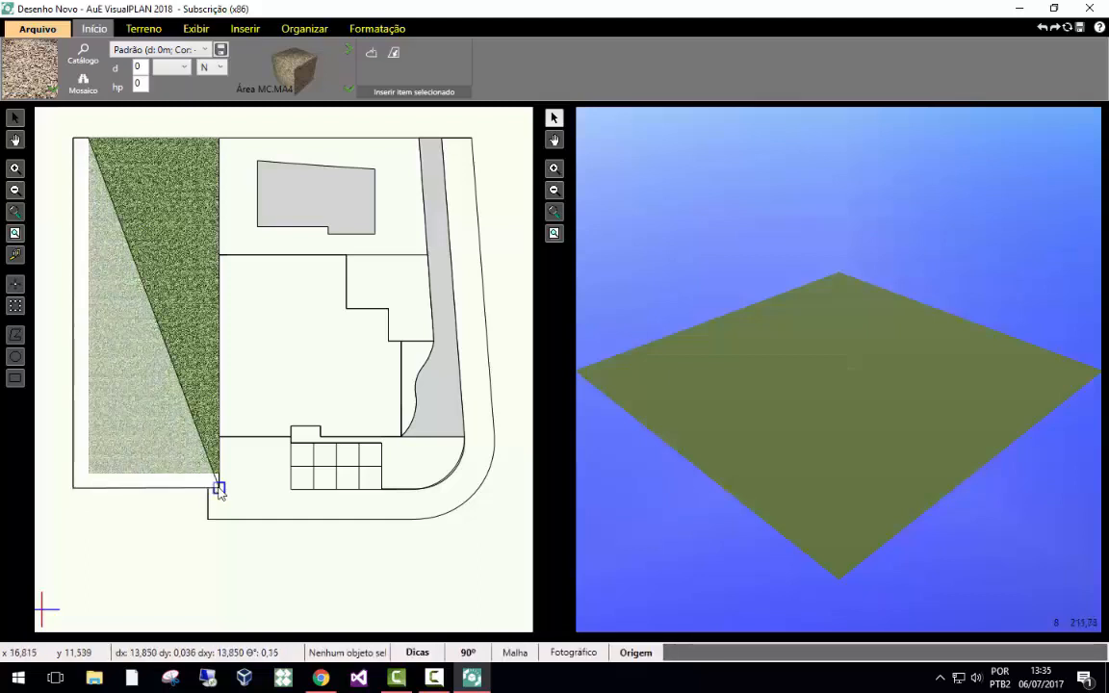
left_click(220, 478)
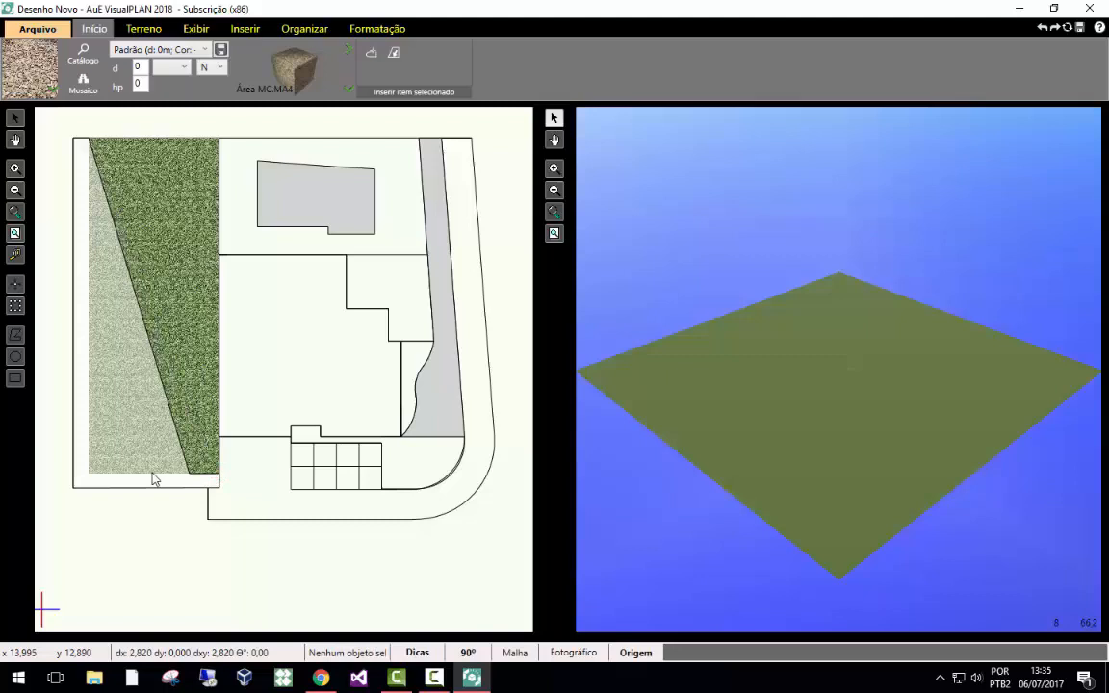
double_click(91, 479)
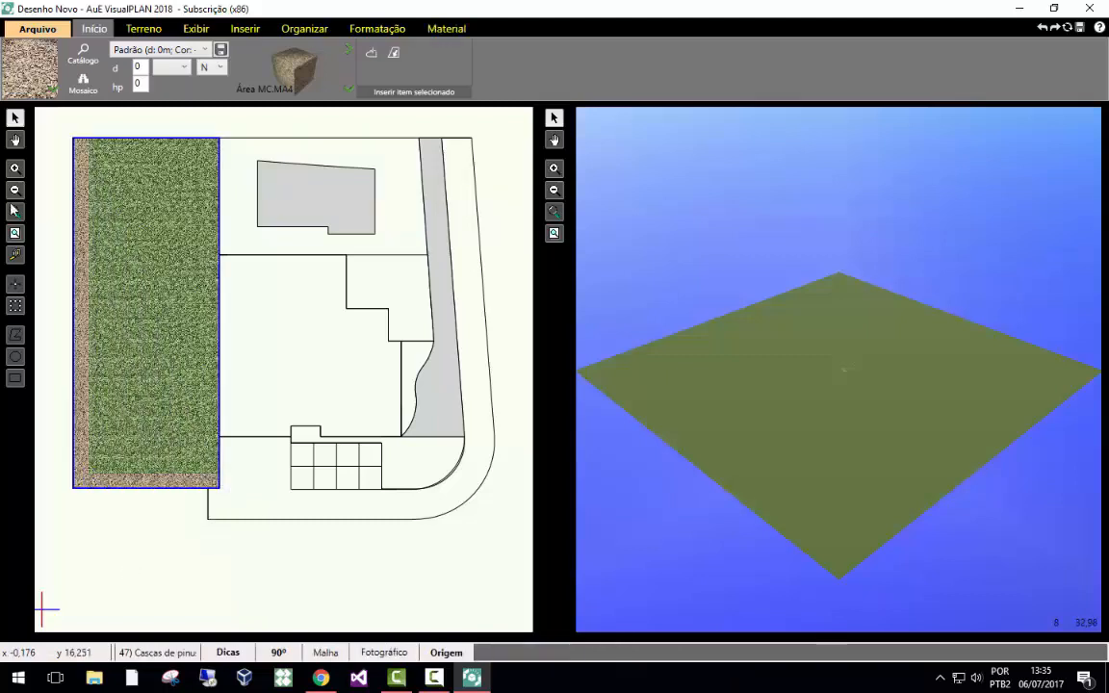
left_click(138, 520)
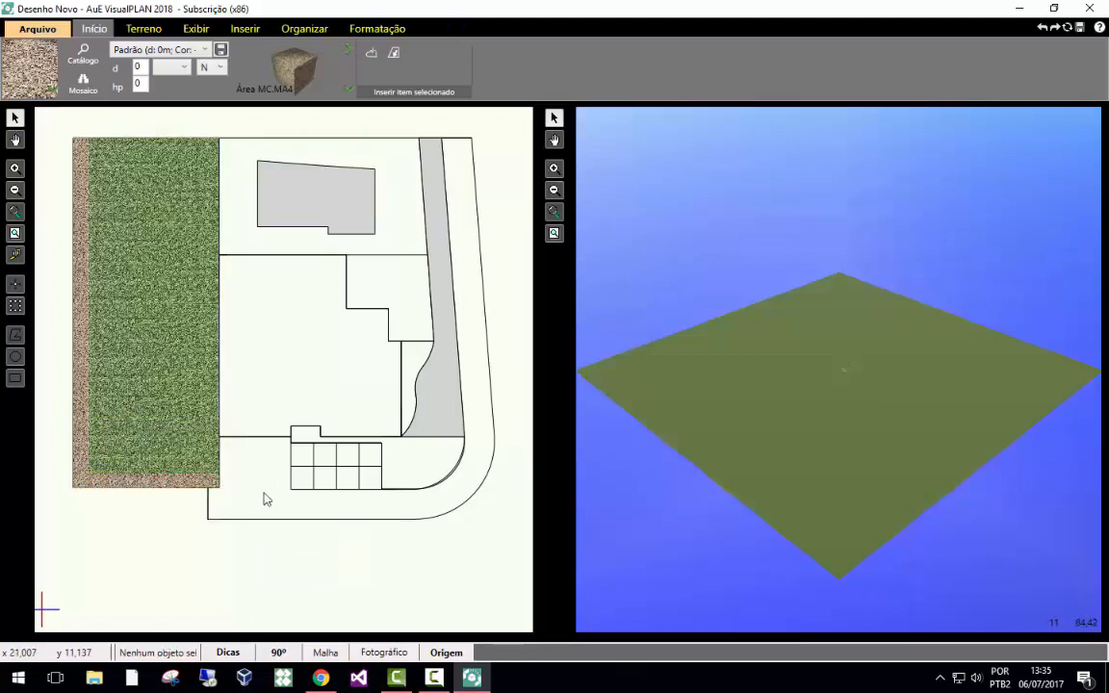
Search the plants by Todos for TAGETES and choose Tagetes erecta (TAER) as the current item.
scroll(424, 530, "up", 1)
scroll(313, 488, "up", 1)
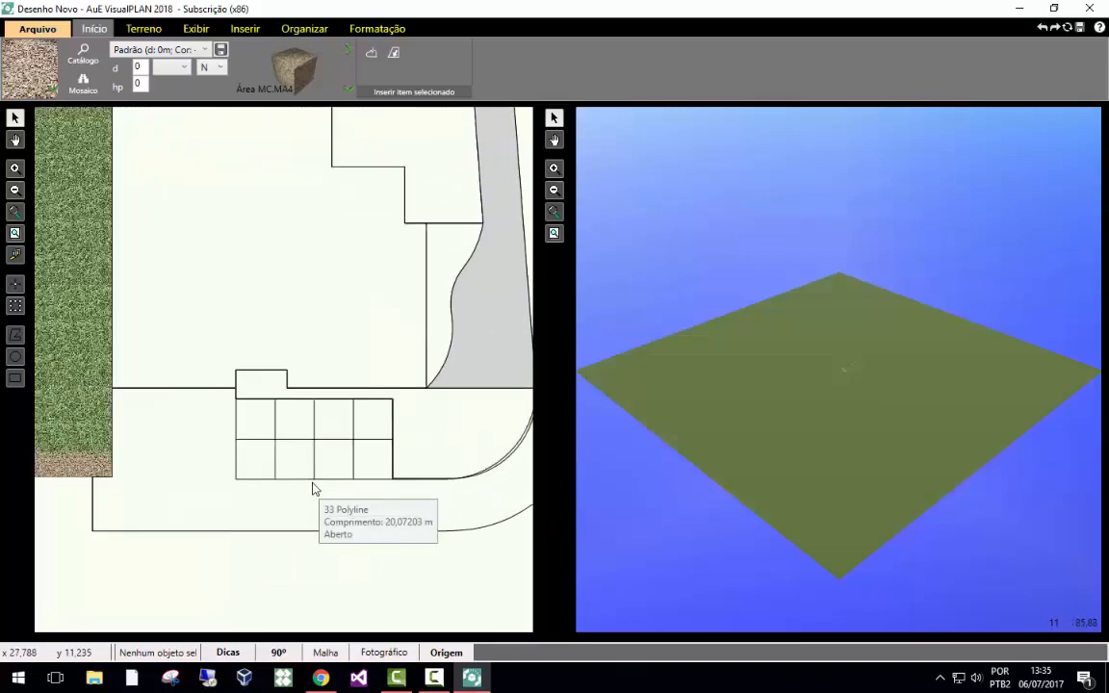
scroll(313, 489, "up", 1)
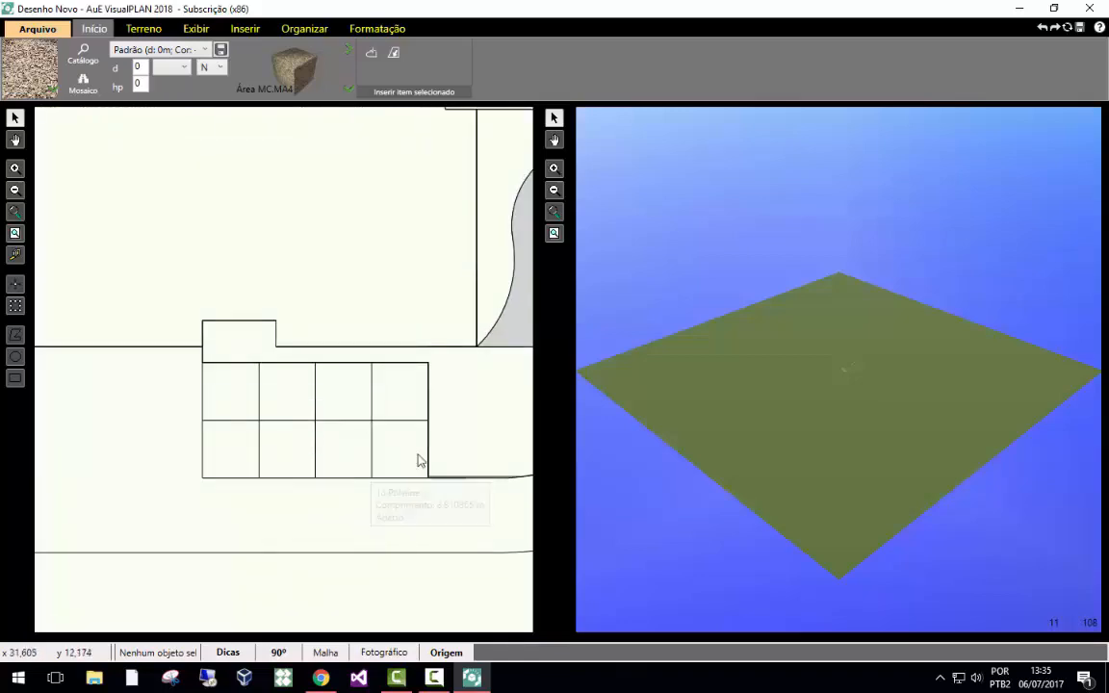
left_click(14, 336)
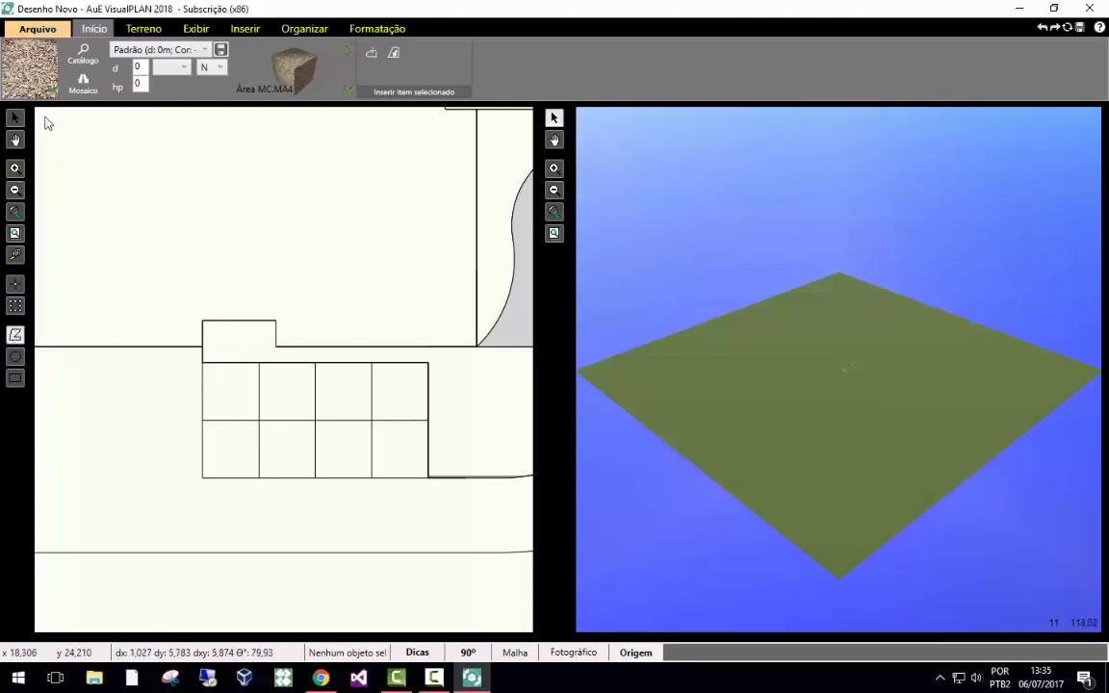
left_click(27, 69)
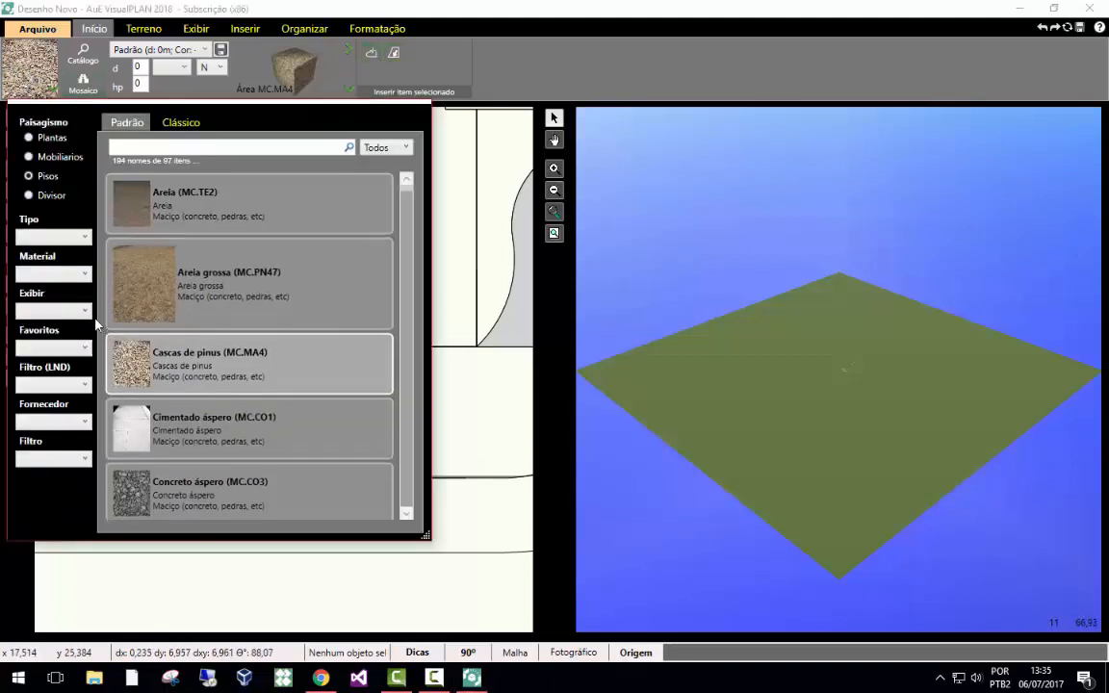
left_click(29, 138)
double_click(148, 148)
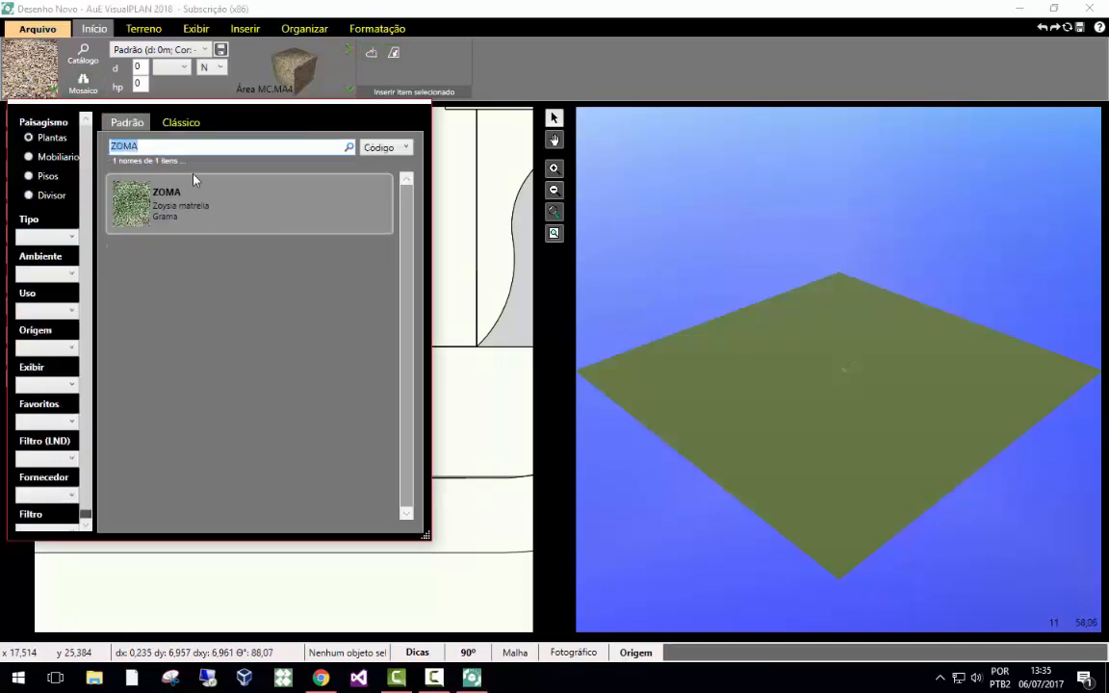
left_click(381, 150)
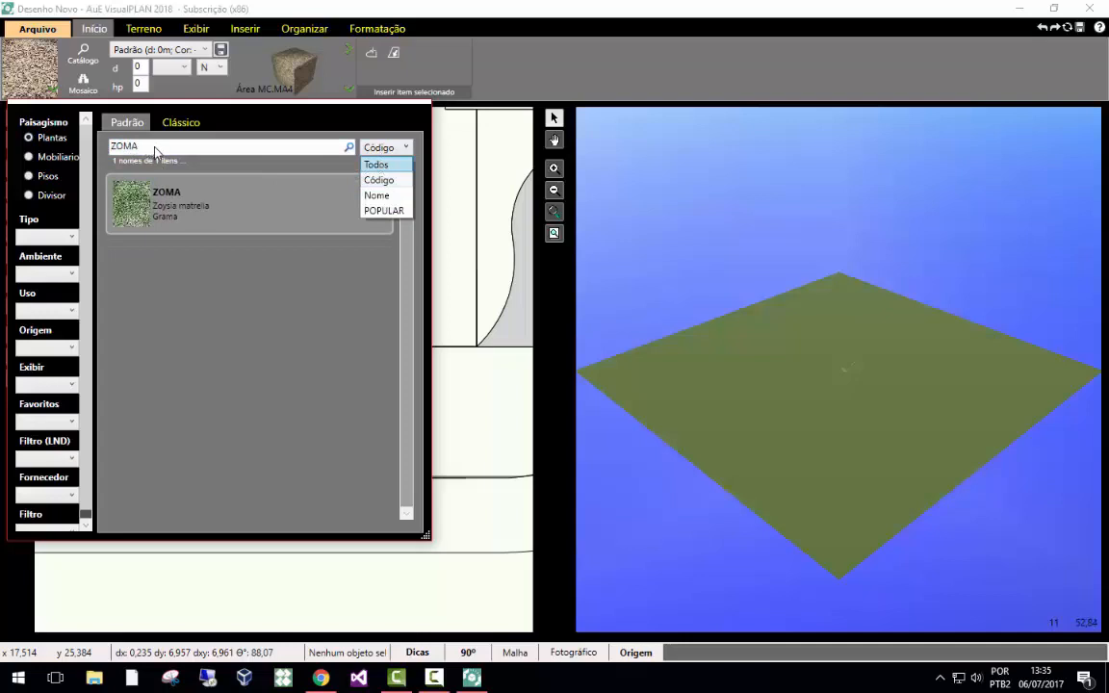
key("Return")
double_click(125, 147)
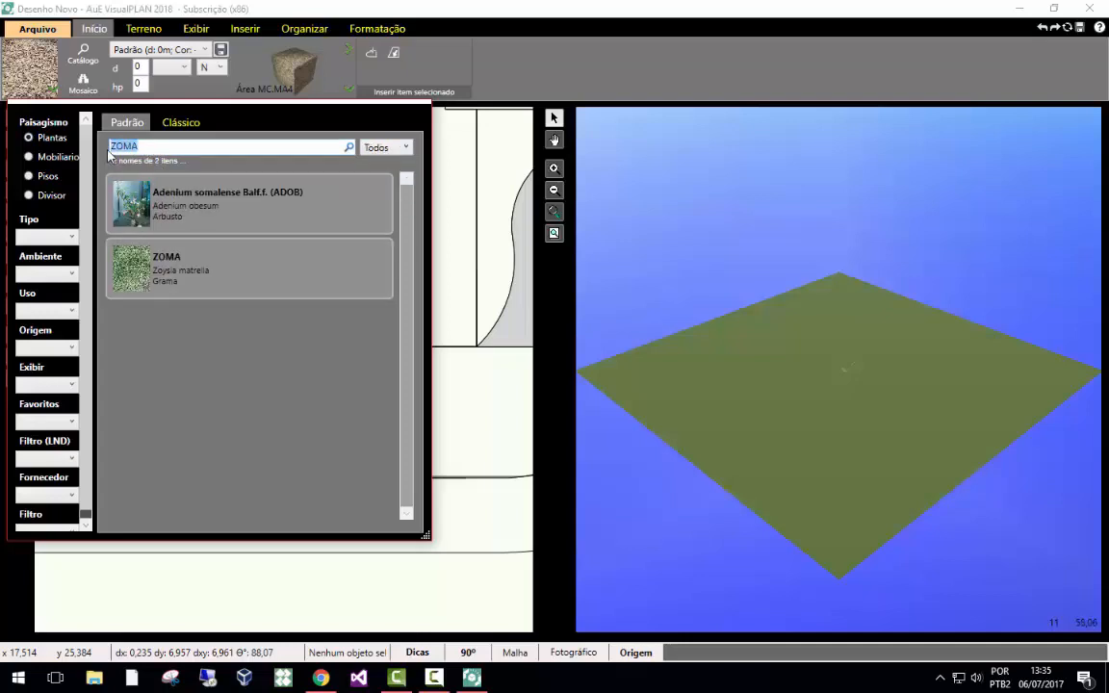
type("TAGETES")
left_click(144, 248)
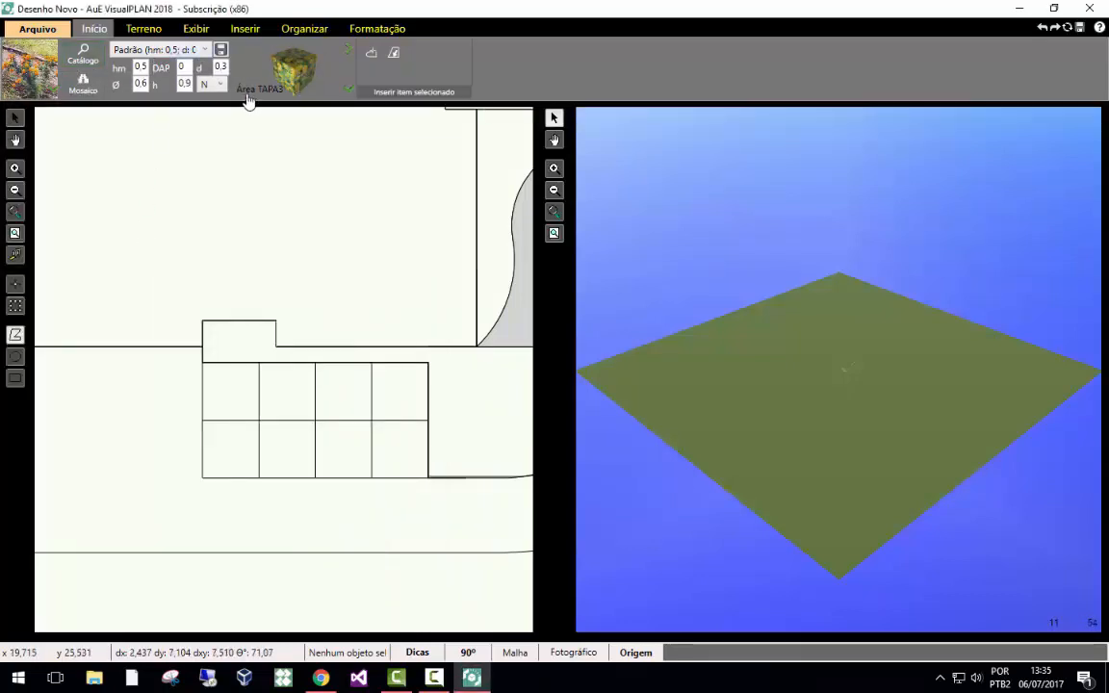
Insert a Tagetes erecta area in the first upper-row cell of the eight-cell grid in front of the house.
left_click(371, 58)
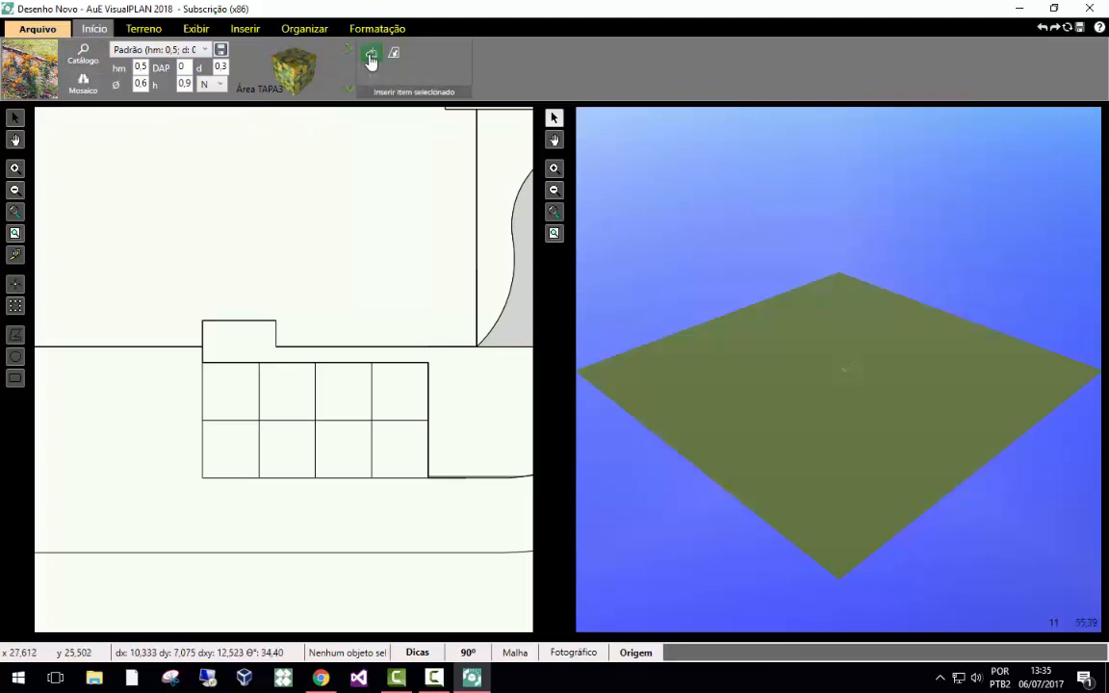
left_click(203, 363)
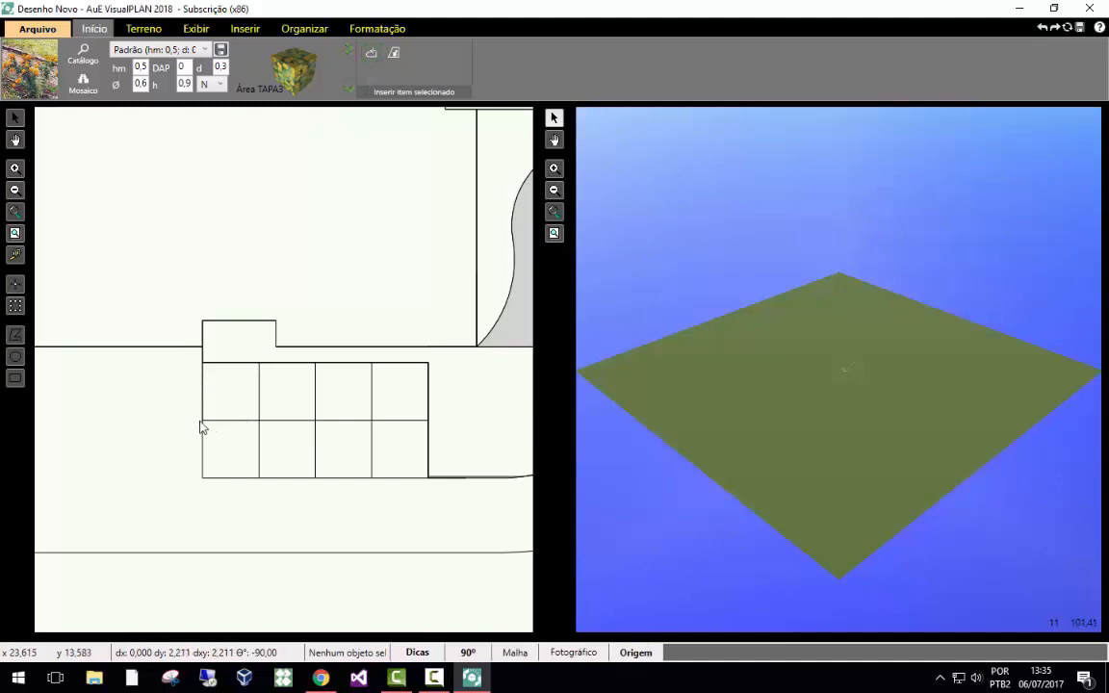
left_click(203, 420)
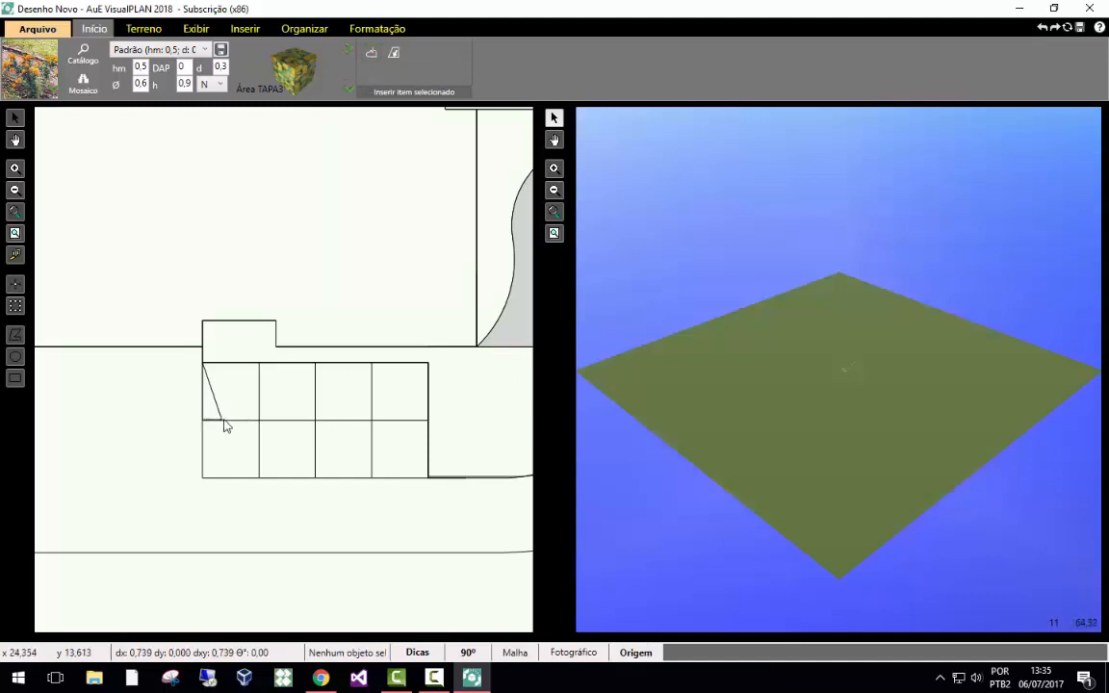
left_click(260, 421)
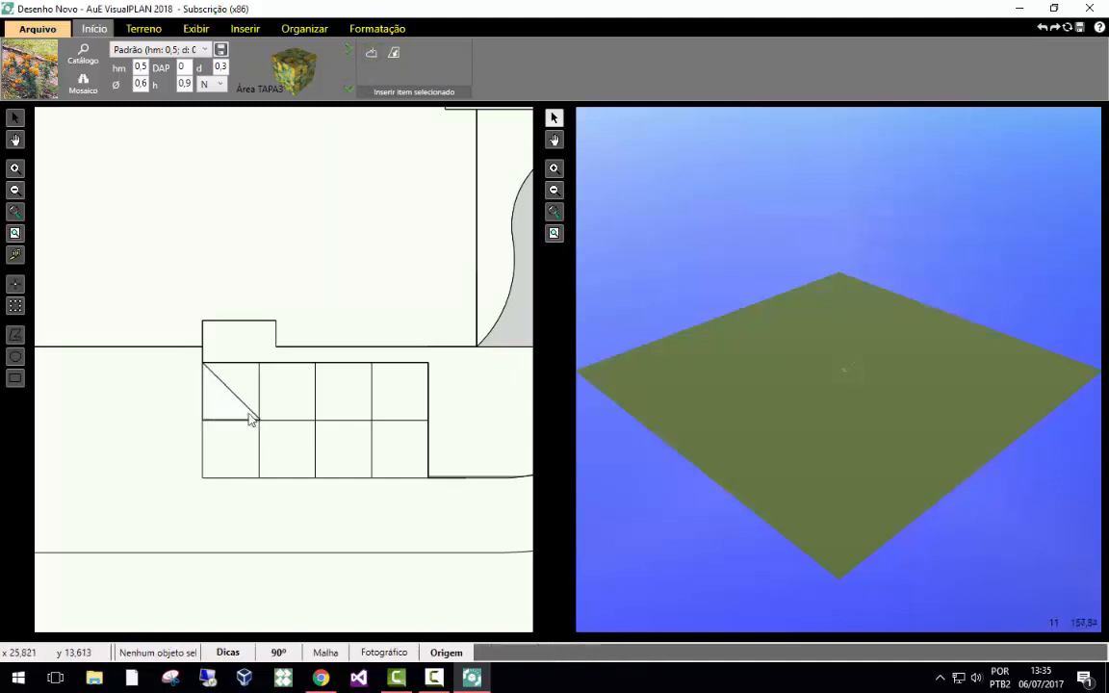
double_click(260, 363)
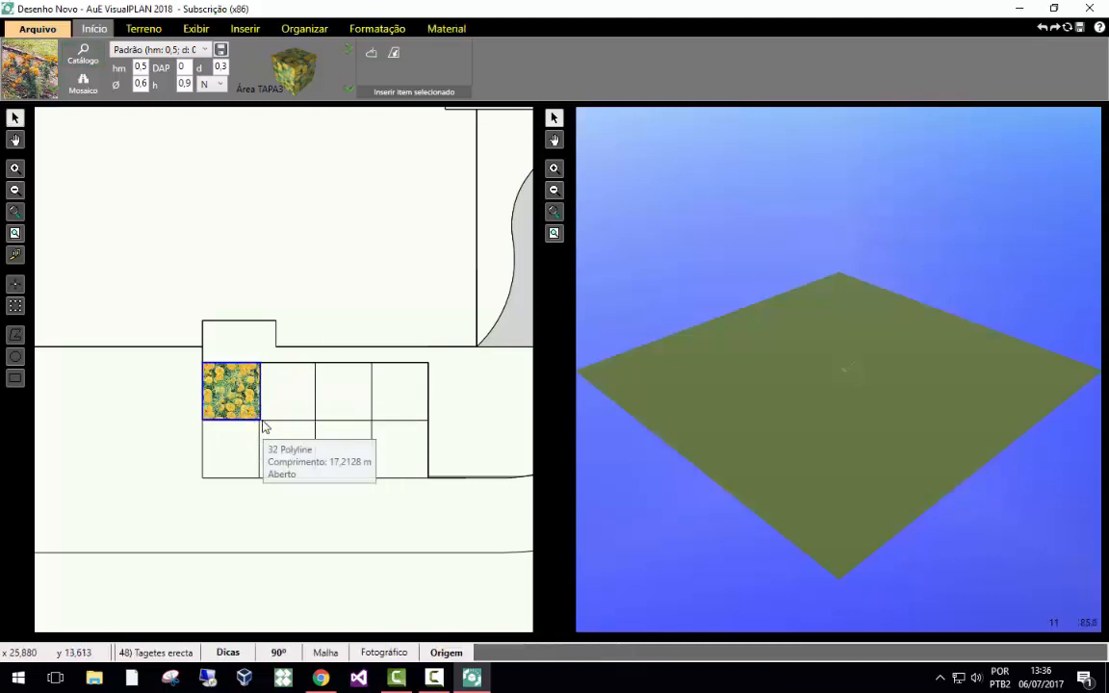
Insert a Tagetes erecta area in the second cell of the grid's lower row.
left_click(373, 54)
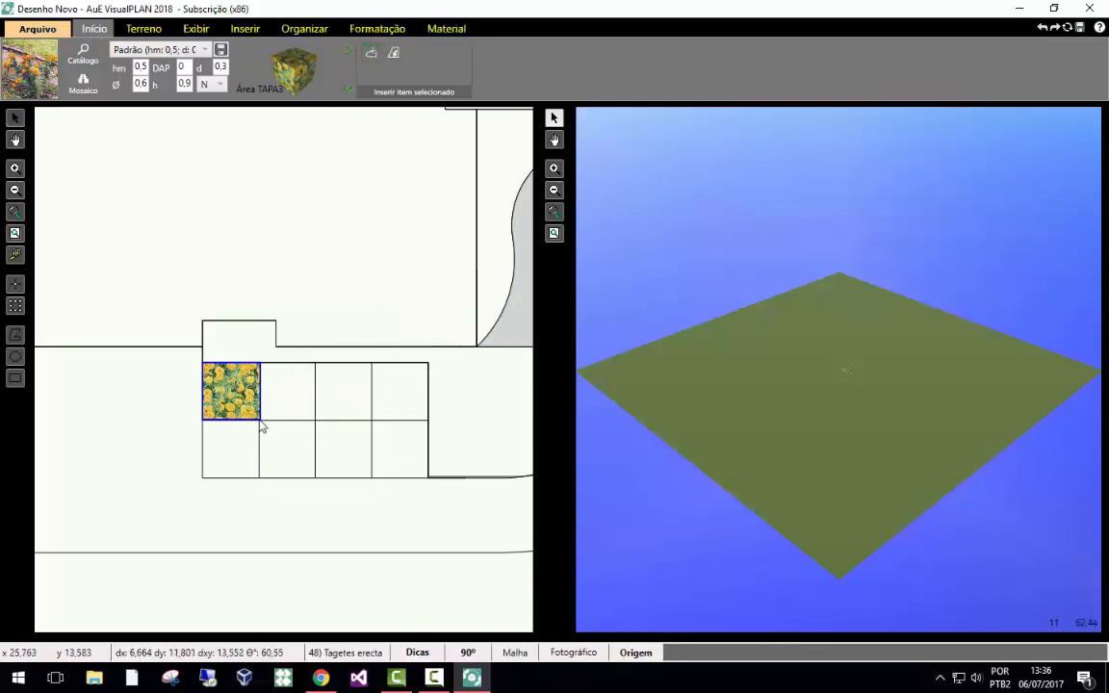
left_click(260, 478)
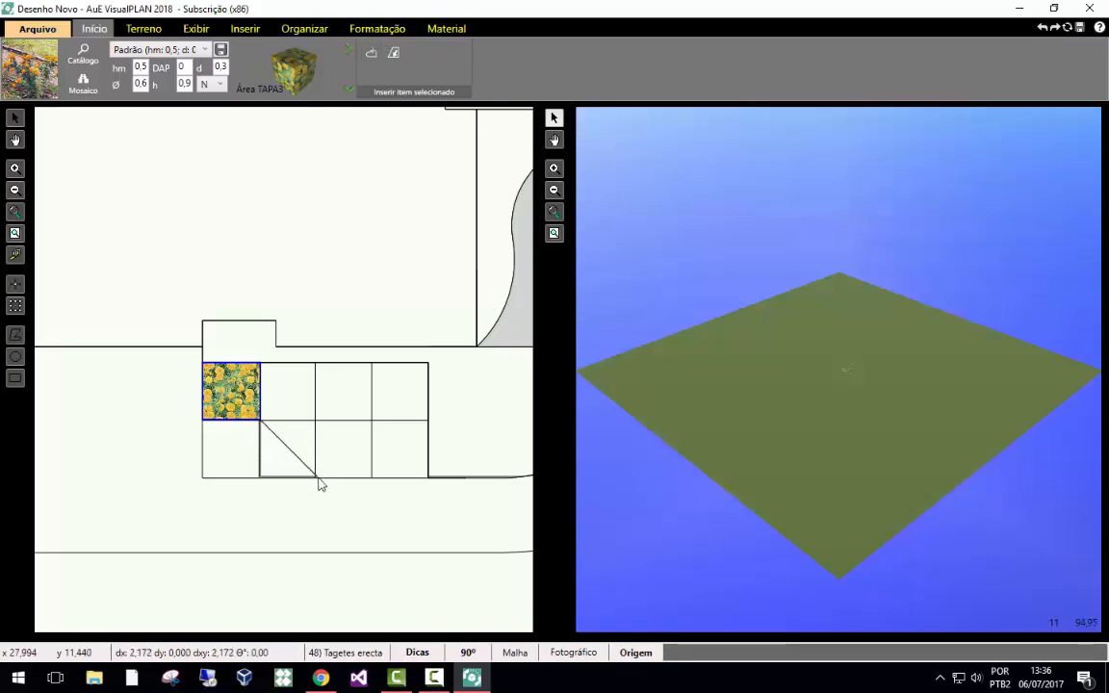
left_click(318, 484)
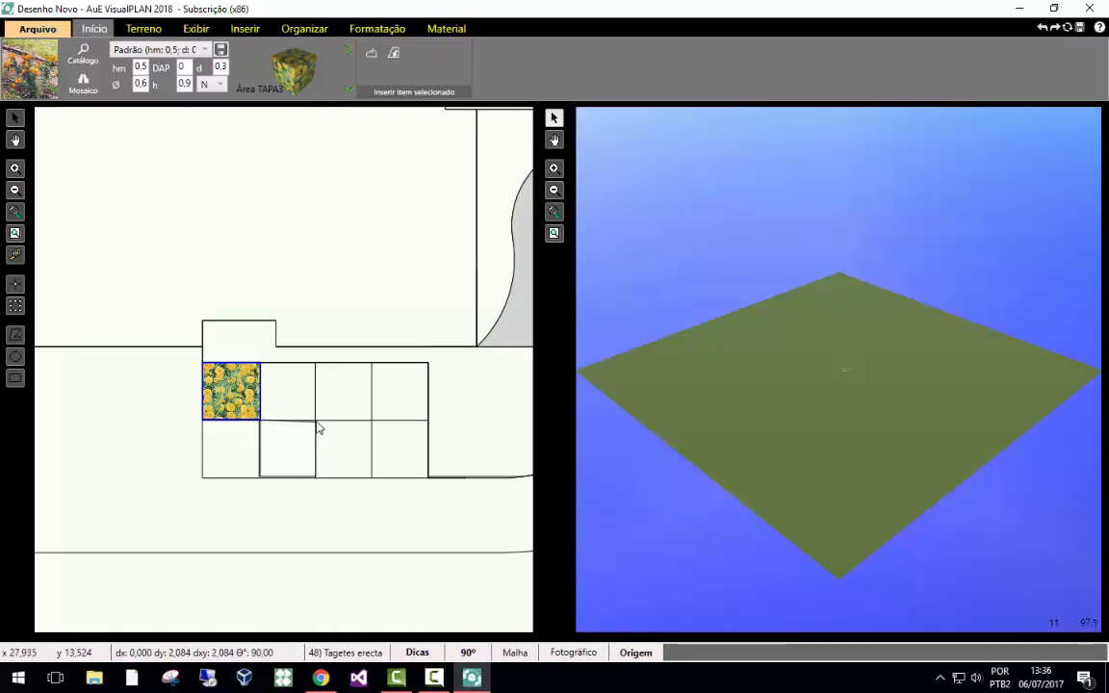
double_click(318, 424)
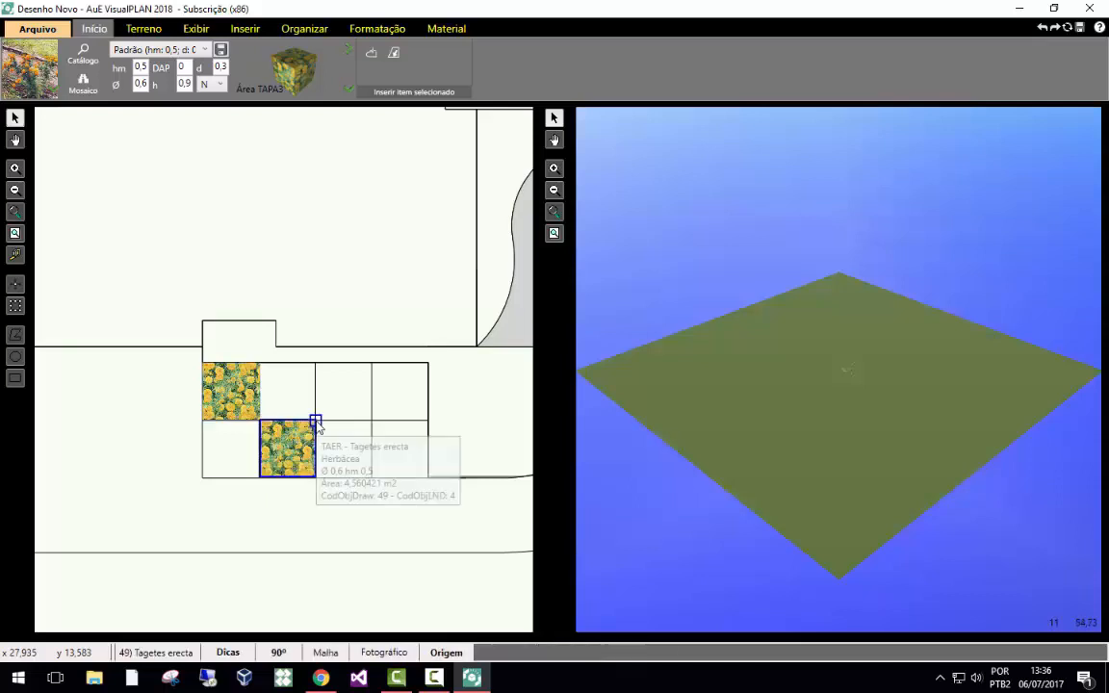
Insert a Tagetes erecta area in the third cell of the grid's upper row.
left_click(376, 56)
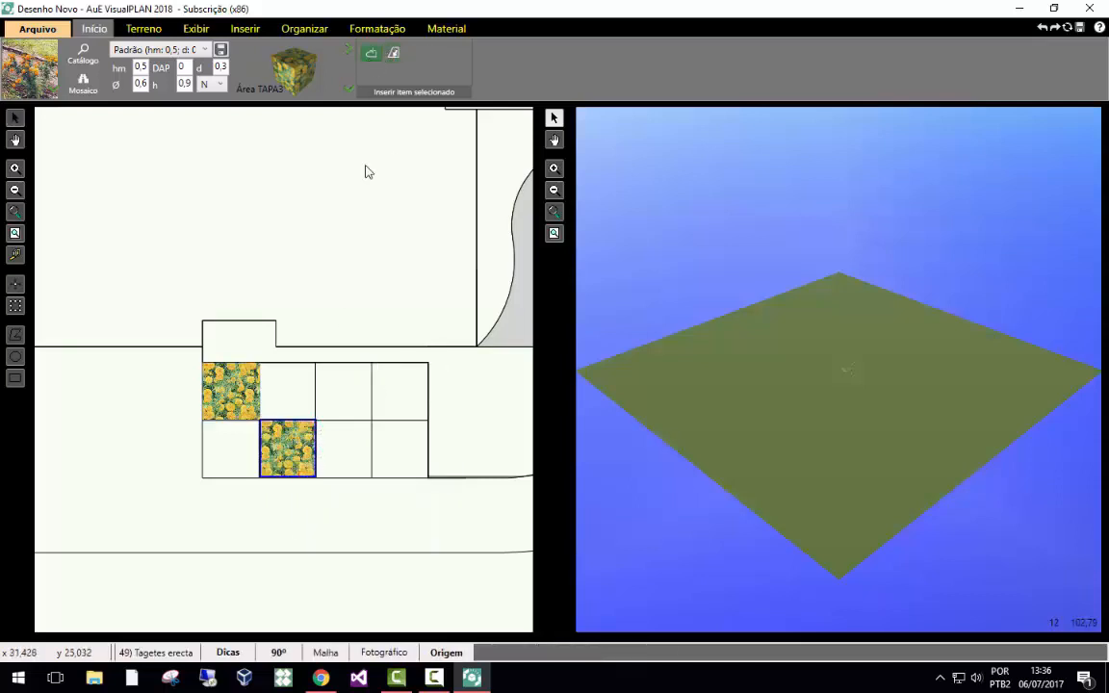
left_click(316, 364)
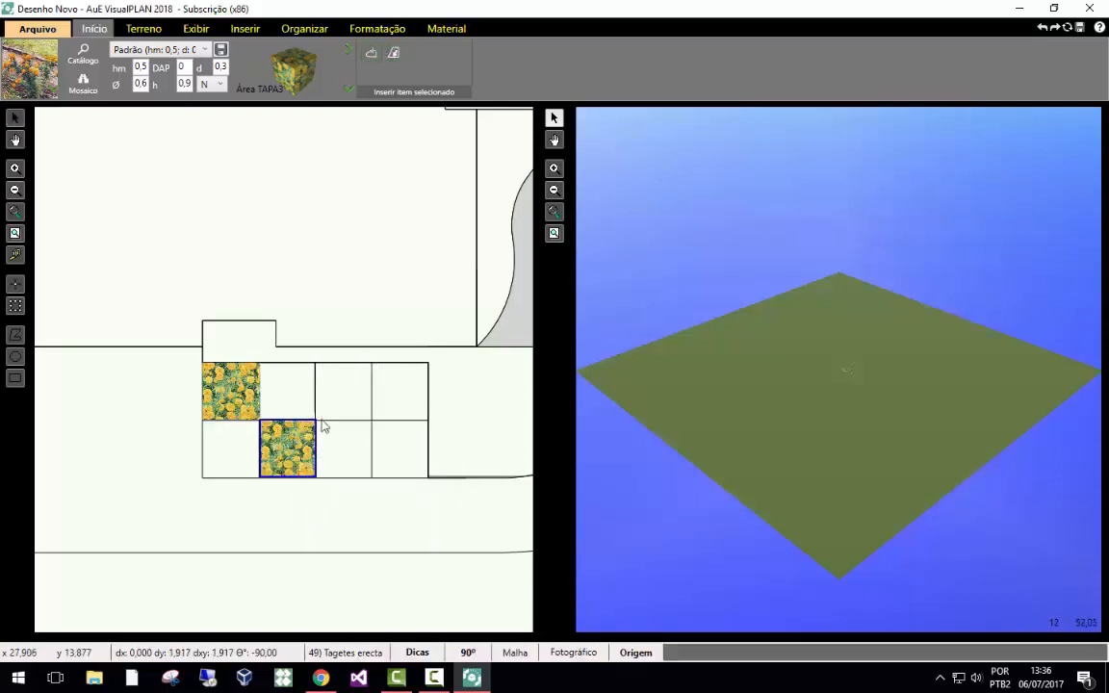
left_click(316, 420)
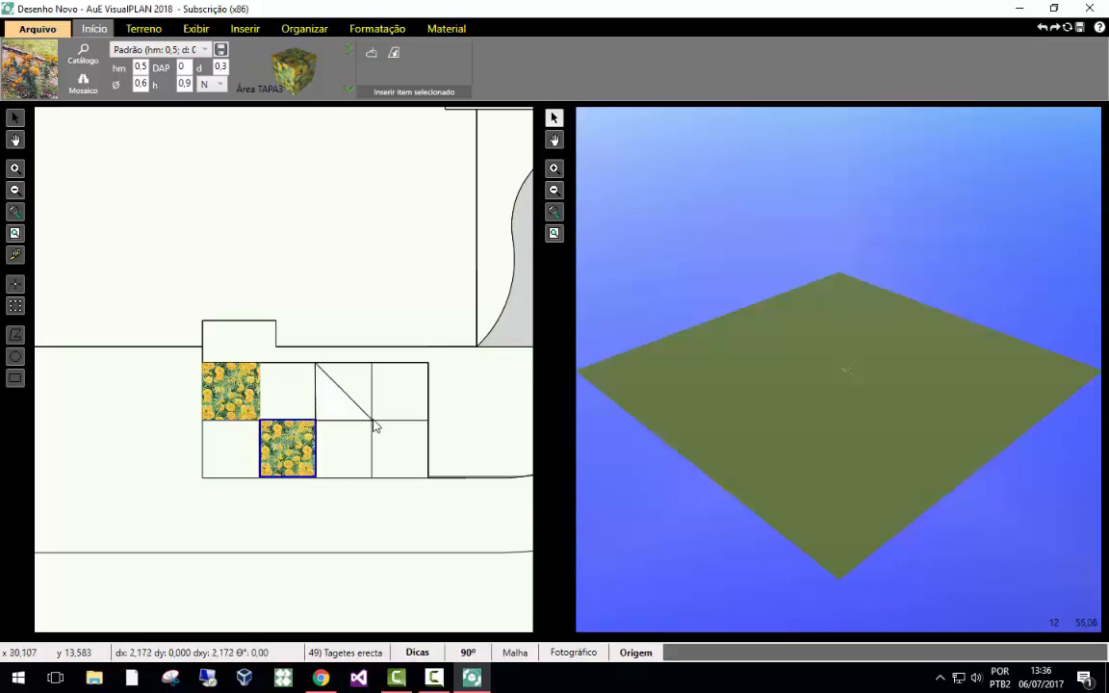
left_click(374, 367)
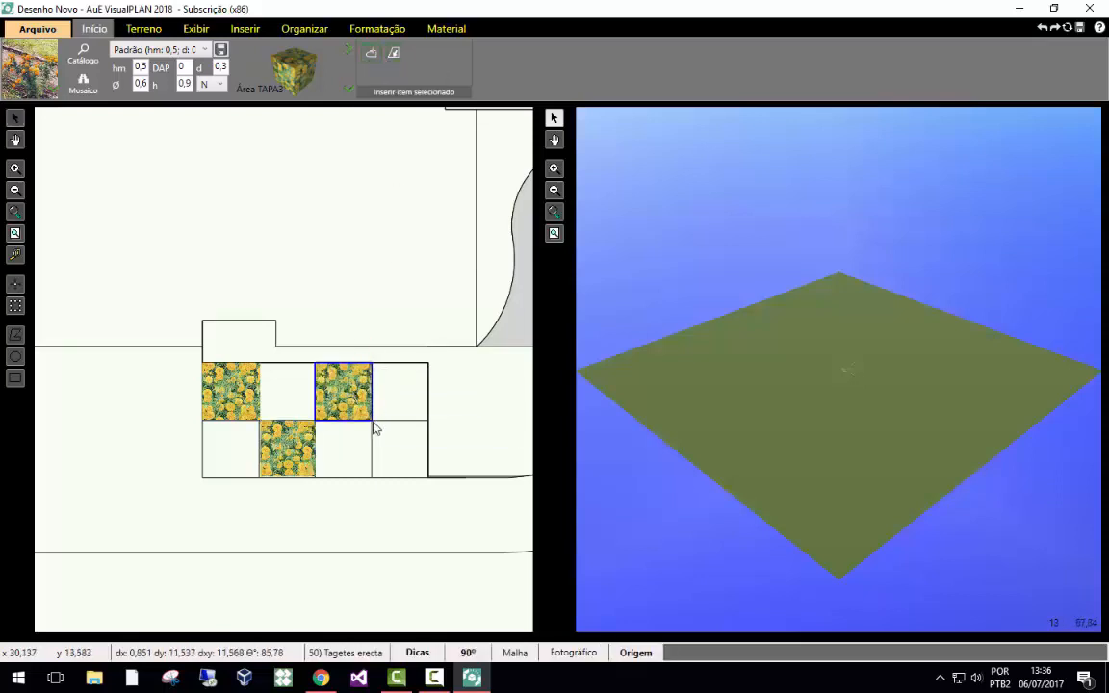
Insert a Tagetes erecta area in the fourth cell of the grid's lower row, then clear the selection.
left_click(376, 487)
left_click(428, 478)
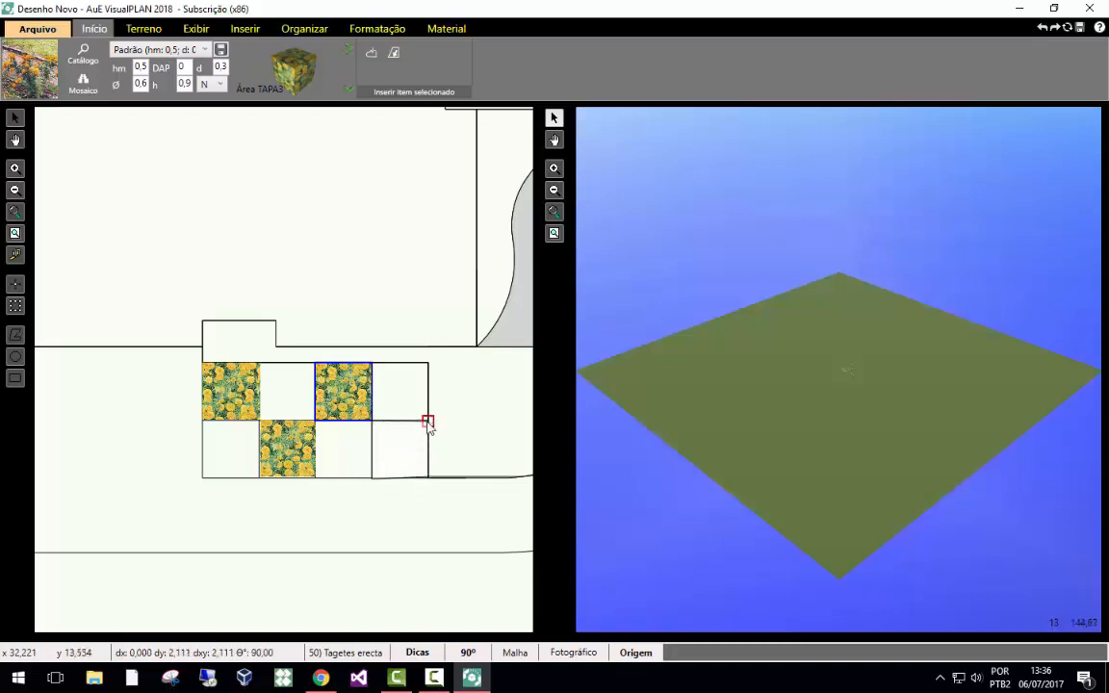
double_click(428, 421)
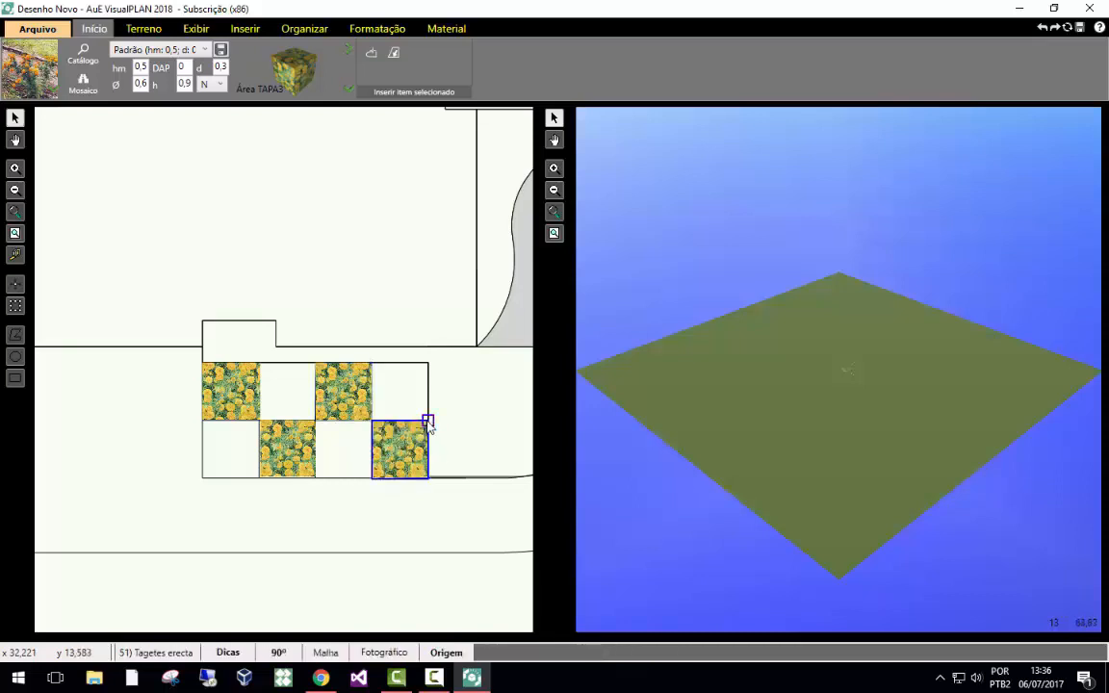
left_click(348, 534)
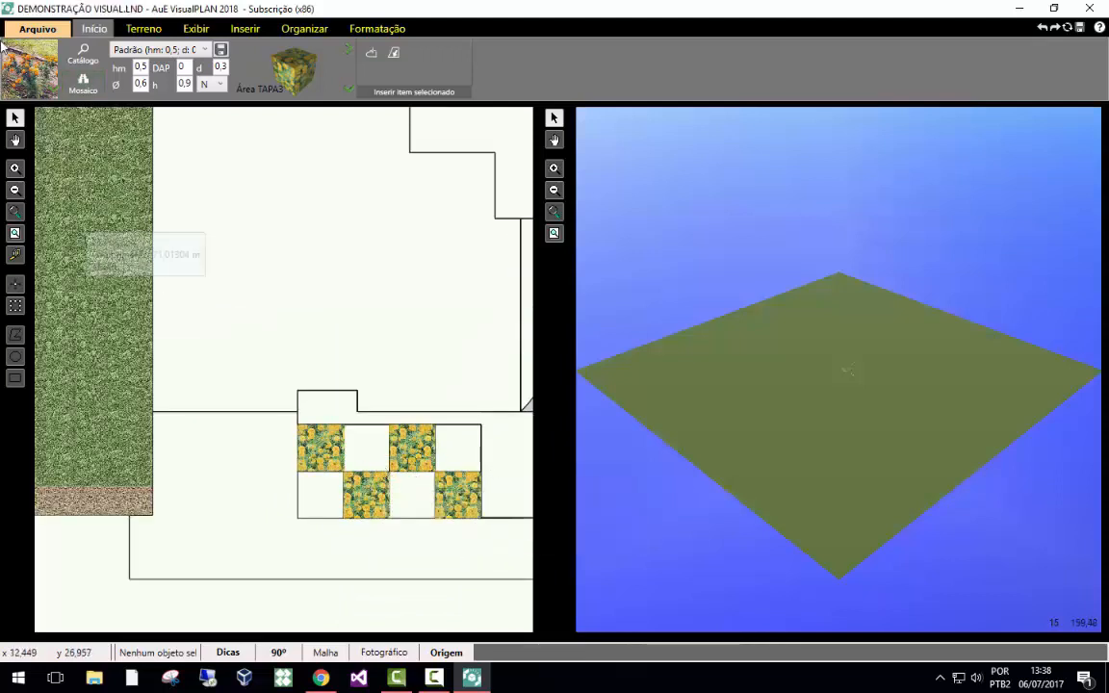
Search the plants for HEMEROCALIS, choose Hemerocallis 'Annita' (HEAN5) as the current item and set its representation to Area.
left_click(20, 73)
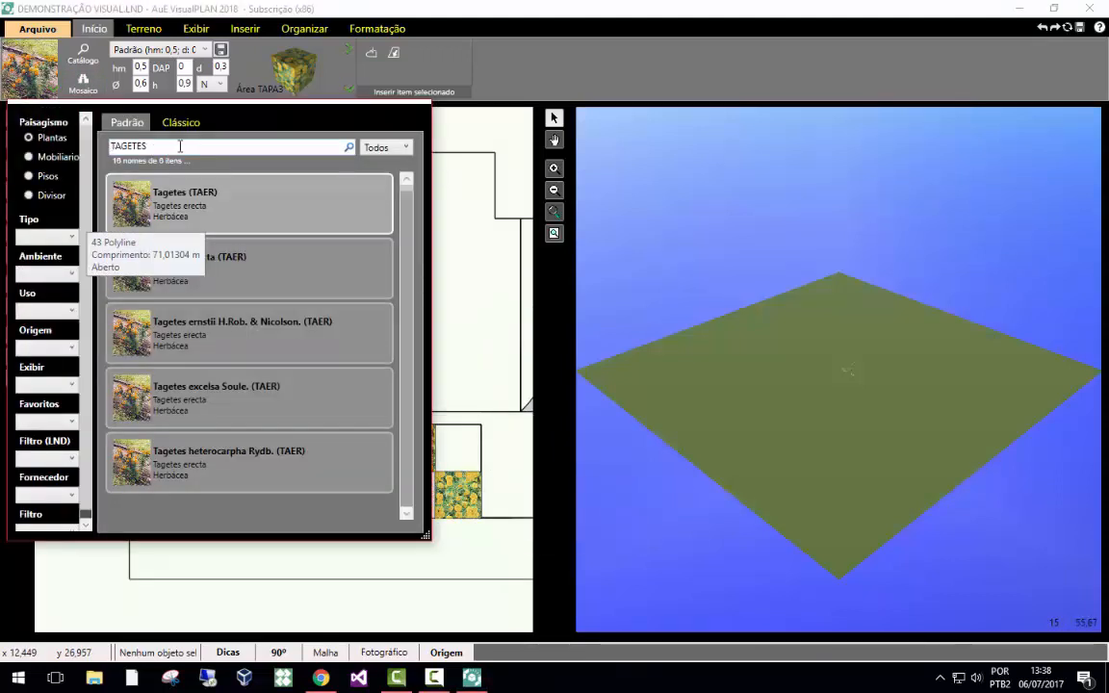
double_click(109, 150)
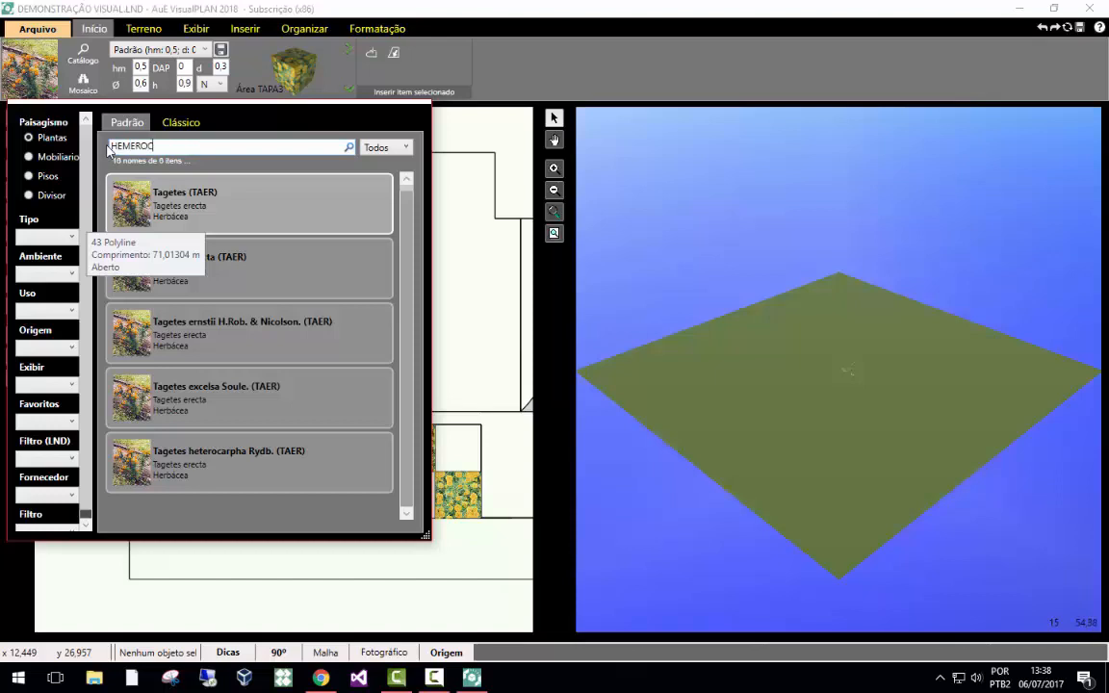
key("Return")
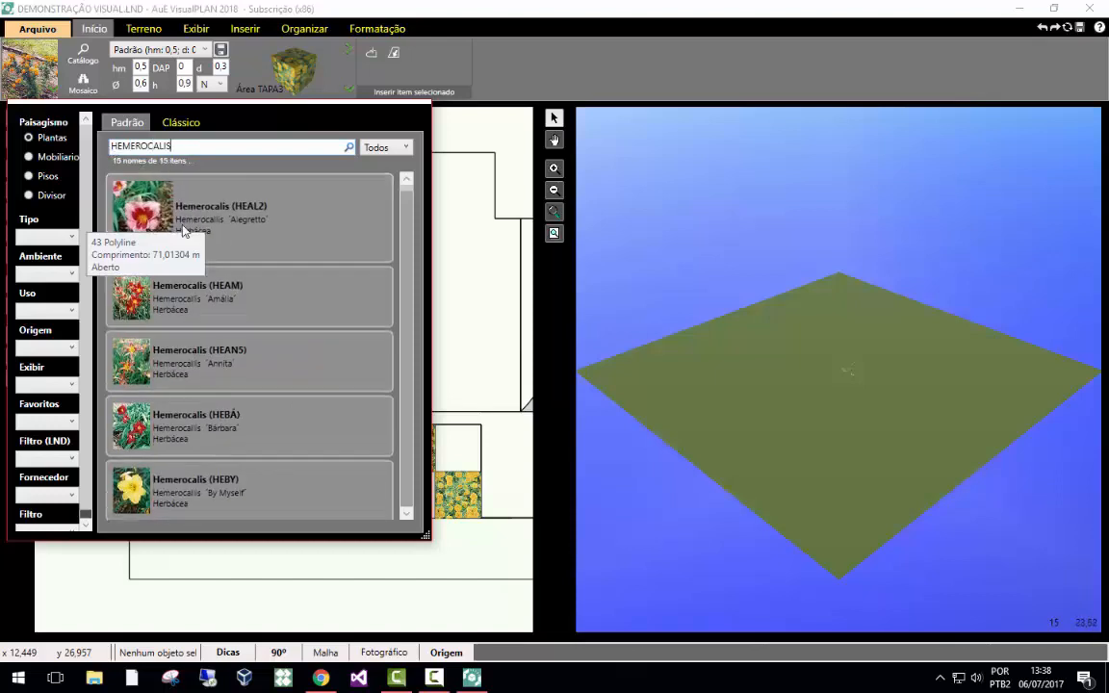
double_click(151, 364)
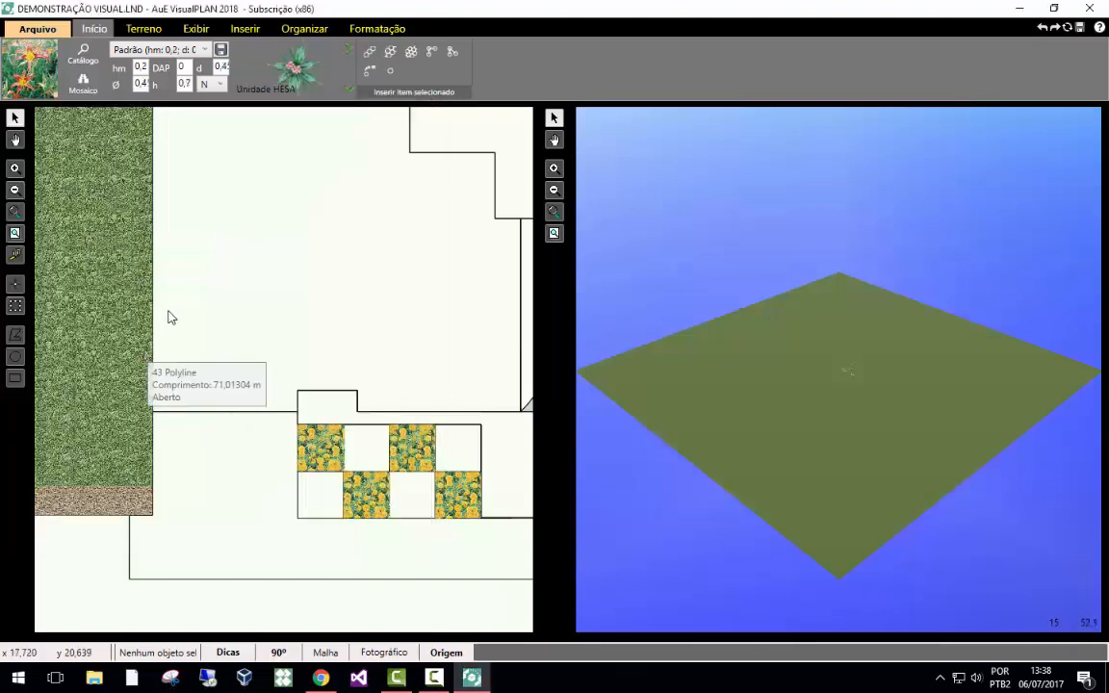
left_click(262, 91)
left_click(298, 260)
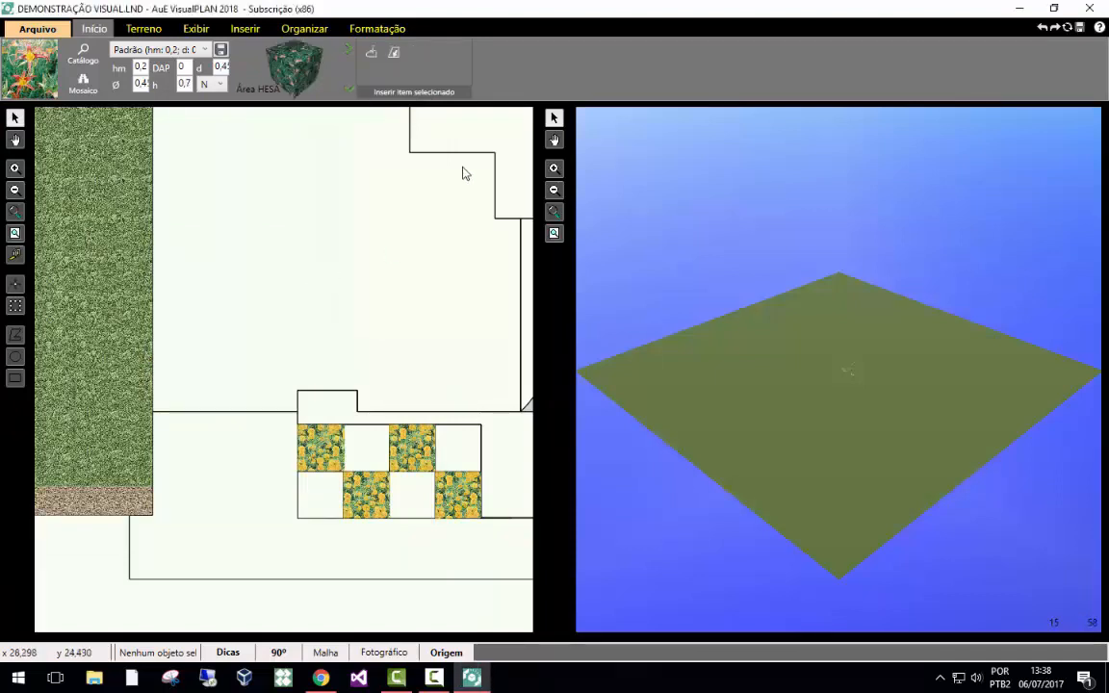
Insert a Hemerocallis 'Annita' area in the second cell of the grid's upper row, between the Tagetes squares.
left_click(372, 53)
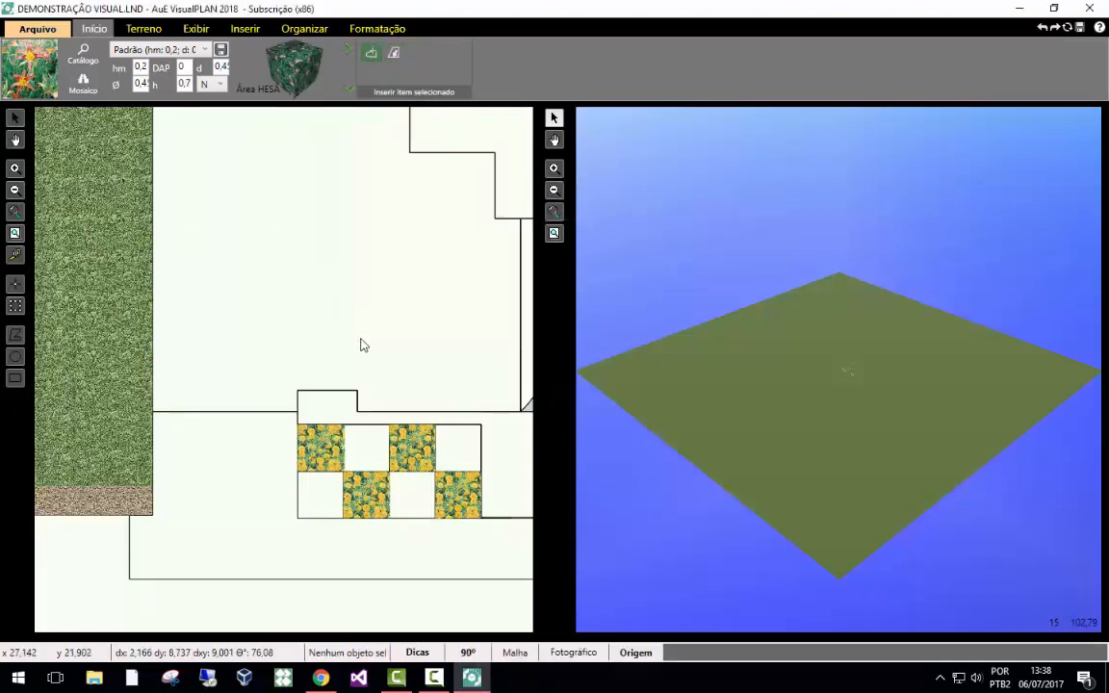
left_click(345, 426)
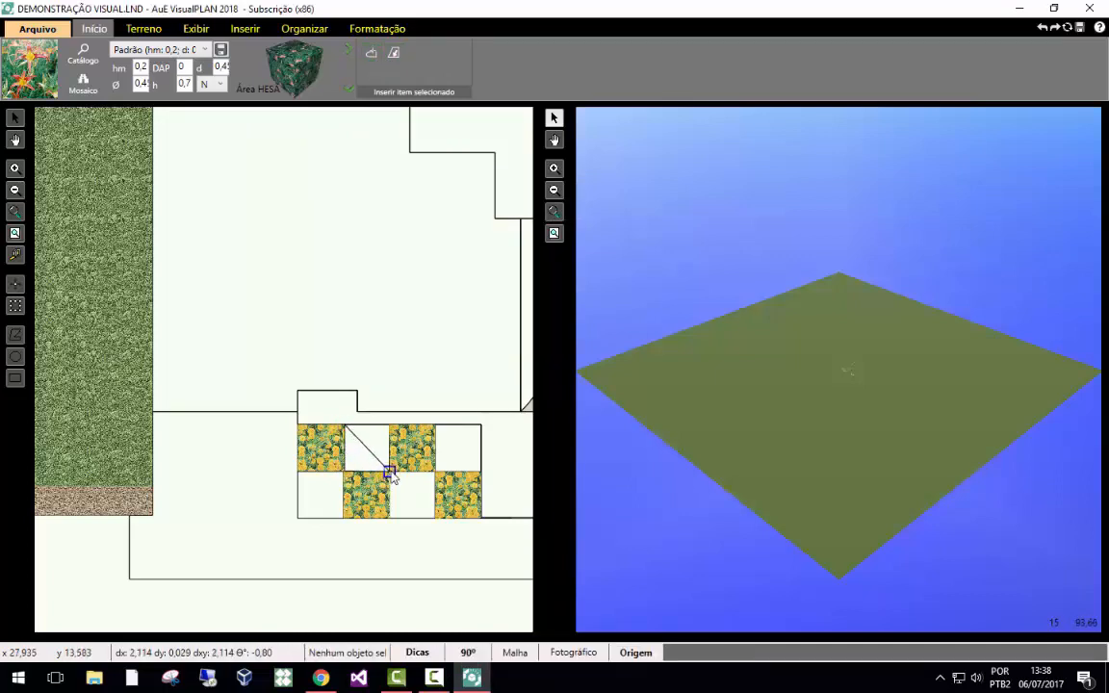
left_click(390, 472)
left_click(390, 427)
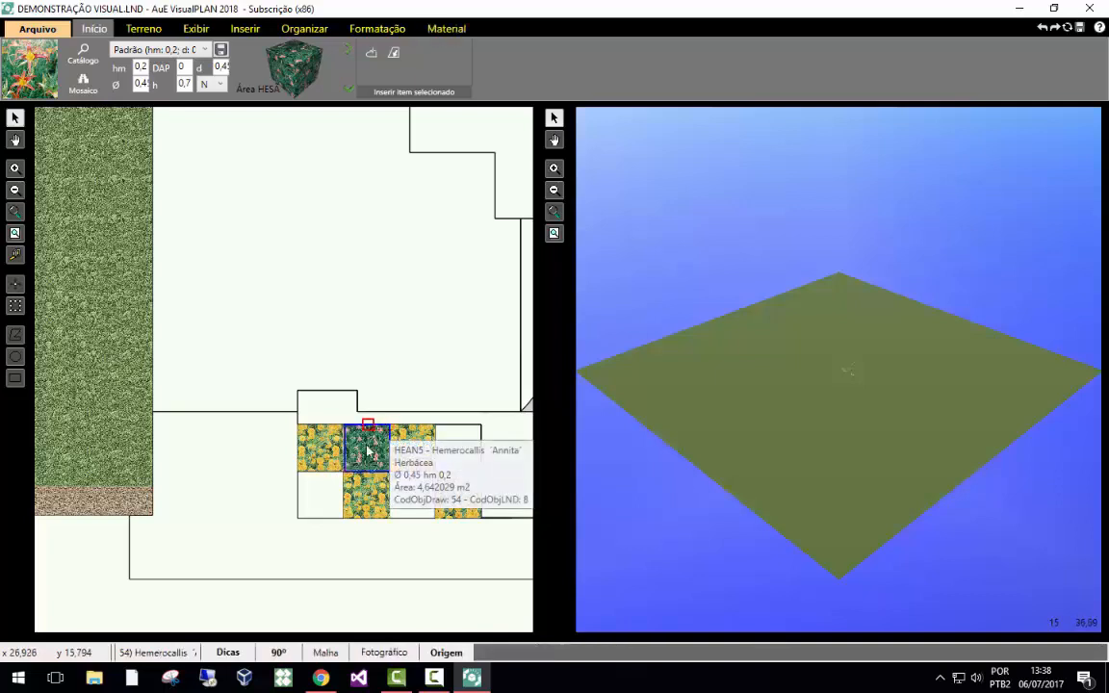
Insert a Hemerocallis 'Annita' area in the fourth cell of the grid's upper row.
left_click(374, 58)
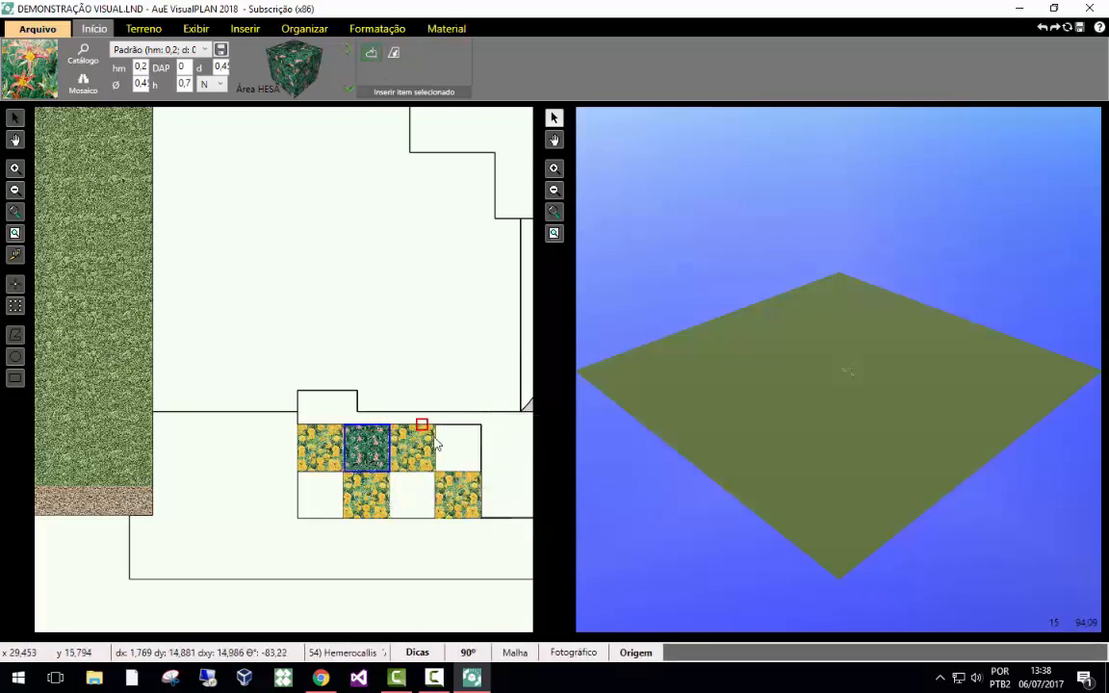
left_click(435, 425)
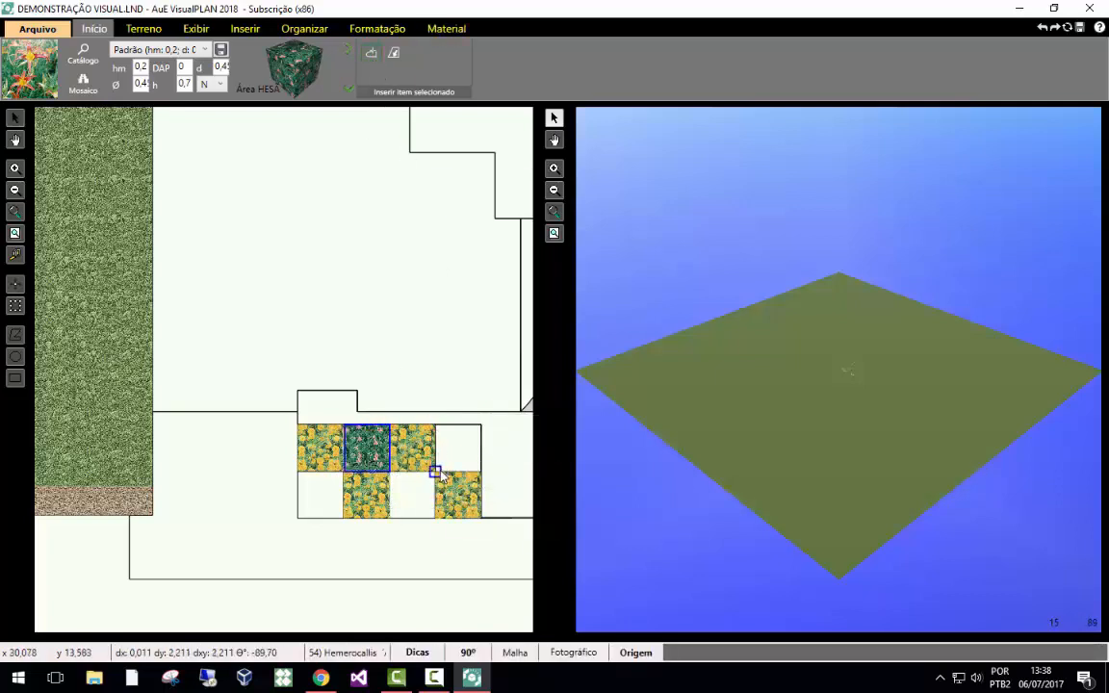
left_click(435, 472)
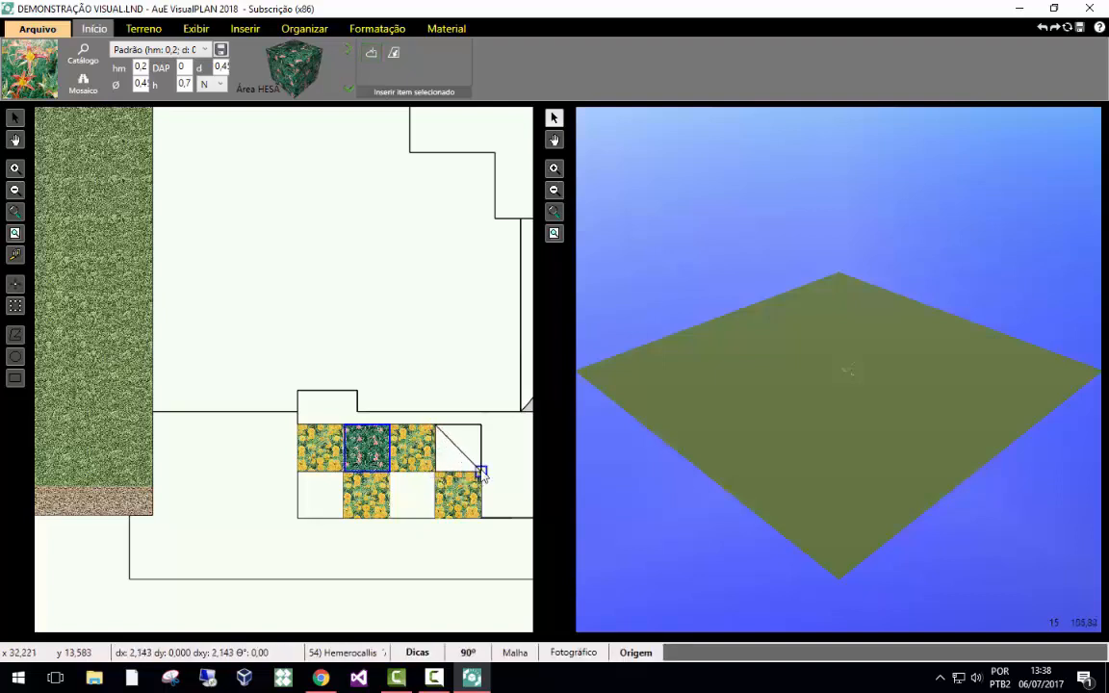
left_click(482, 472)
double_click(481, 425)
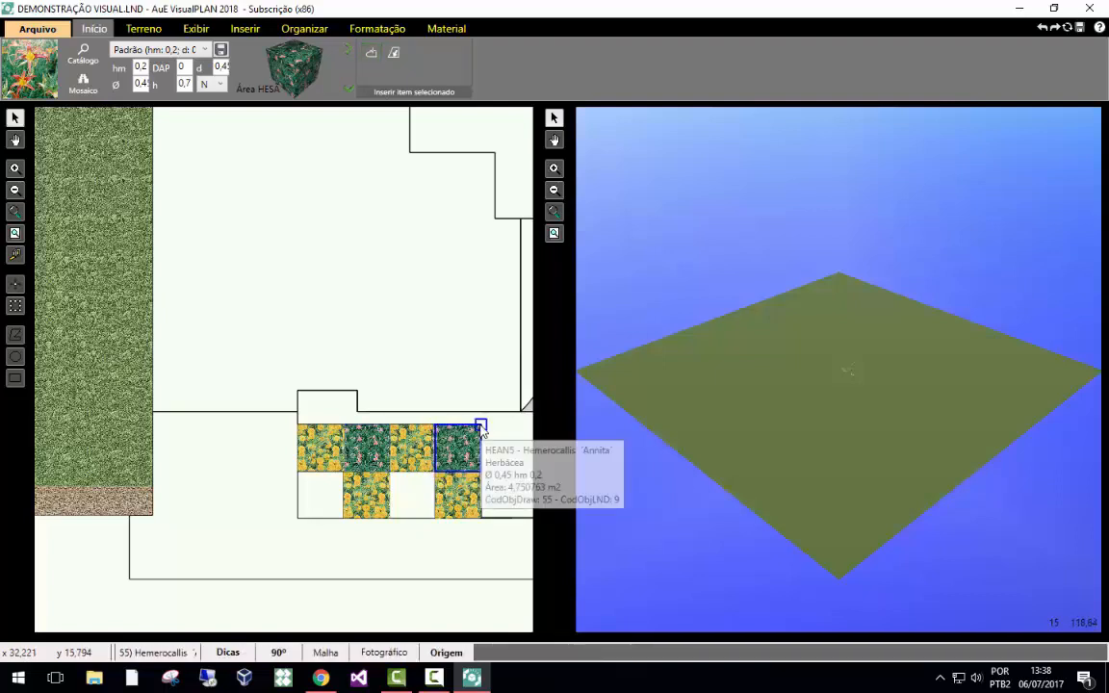
Insert a Hemerocallis 'Annita' area in the first cell of the grid's lower row.
left_click(372, 59)
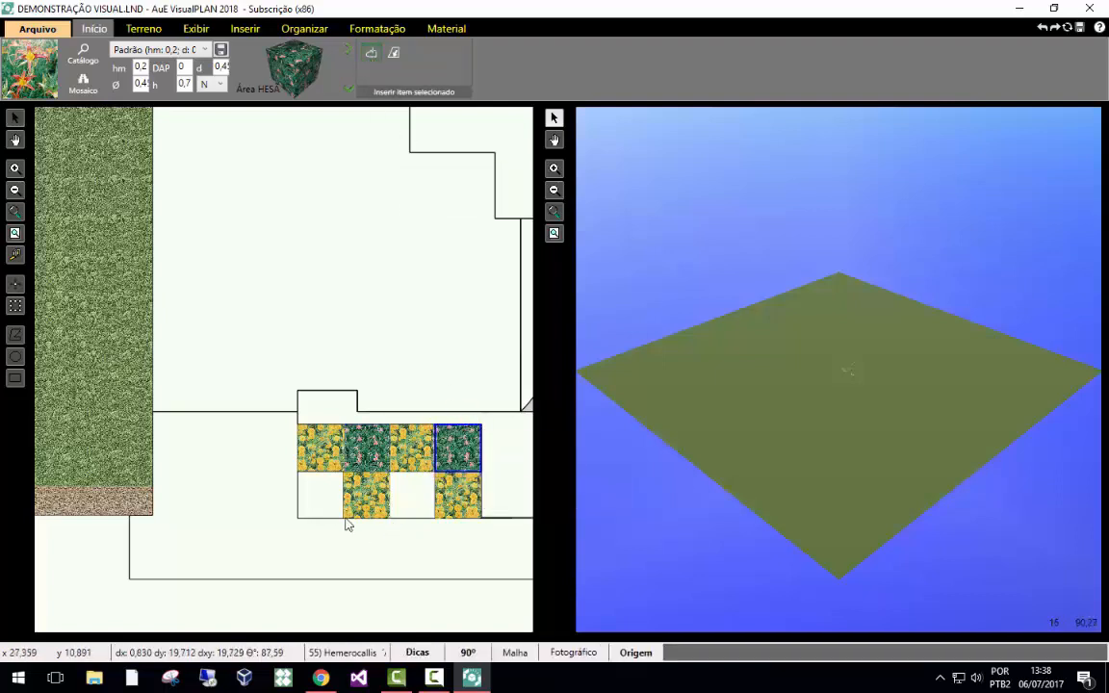
left_click(297, 472)
left_click(299, 520)
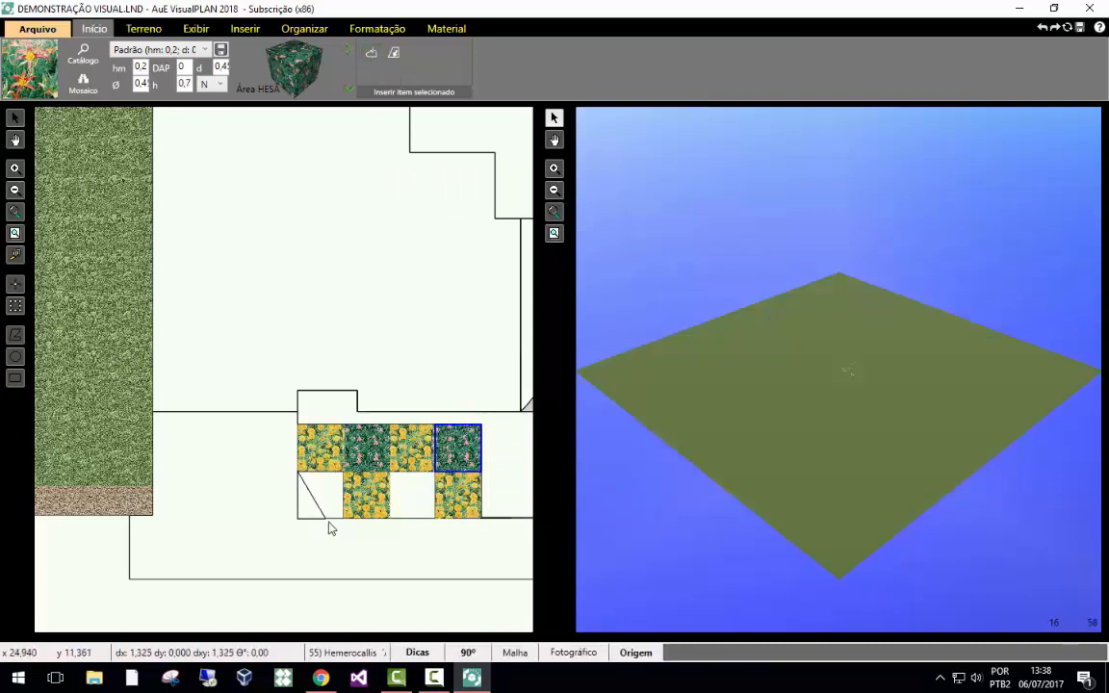
left_click(344, 520)
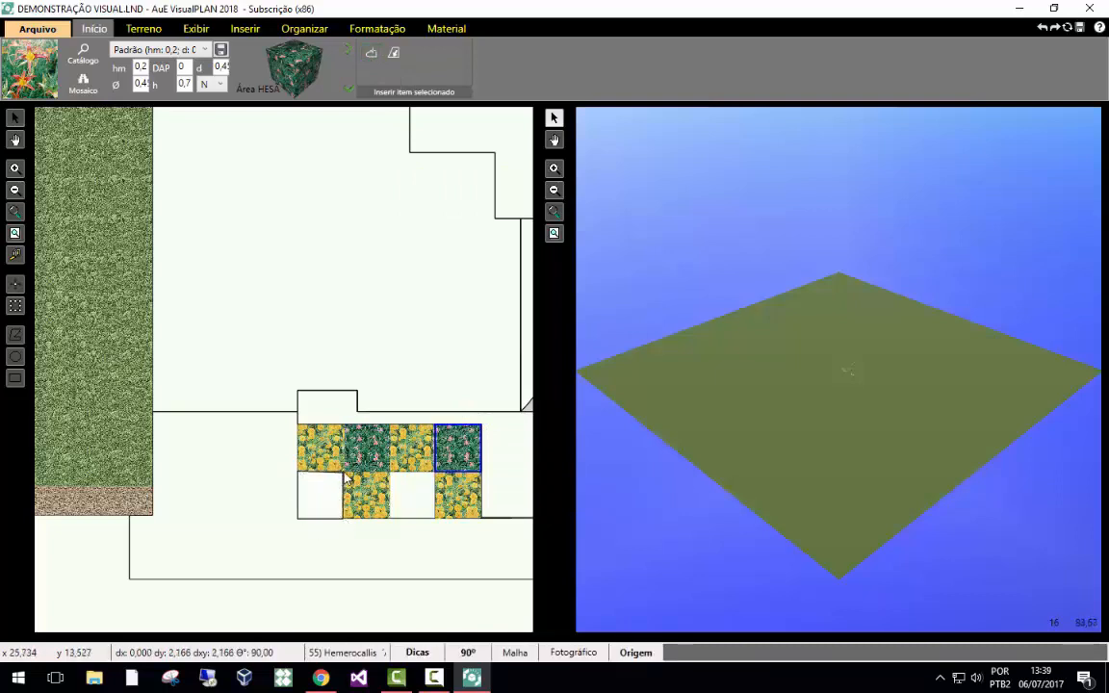
double_click(344, 473)
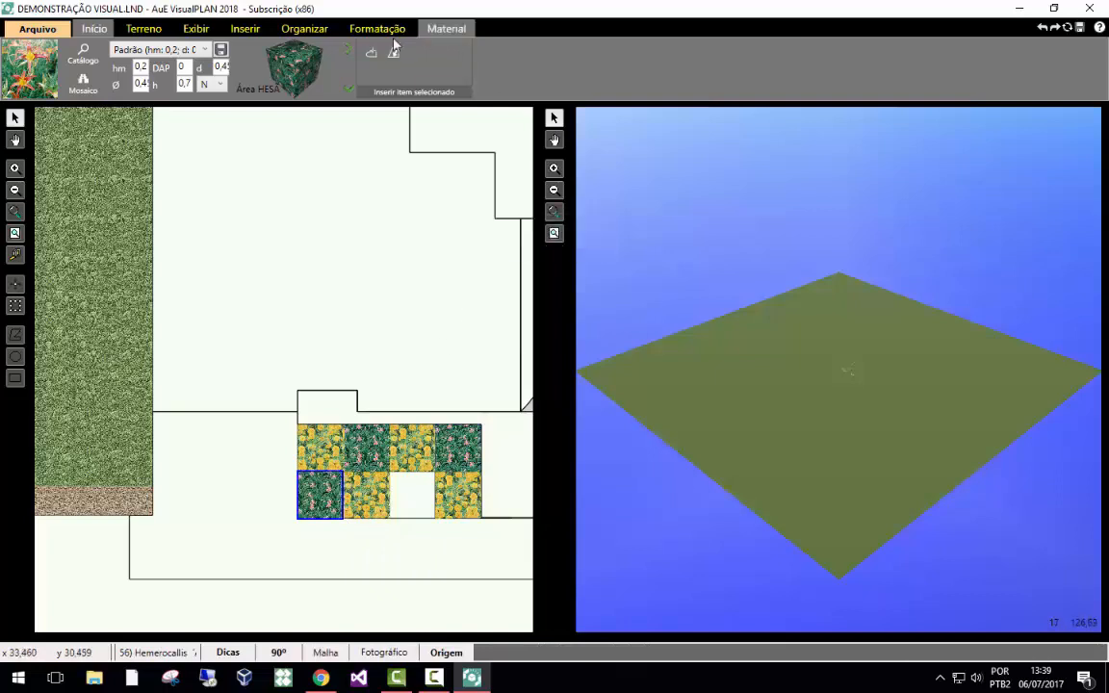
Insert a Hemerocallis 'Annita' area in the third cell of the grid's lower row, then clear the selection.
left_click(372, 58)
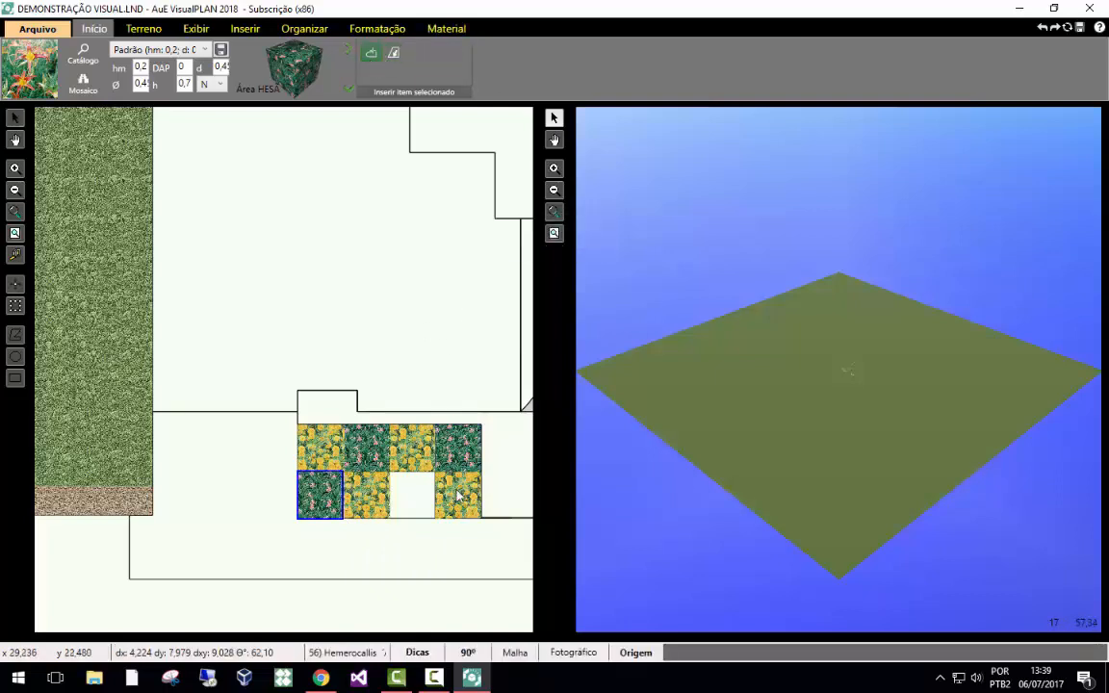
left_click(390, 472)
left_click(390, 519)
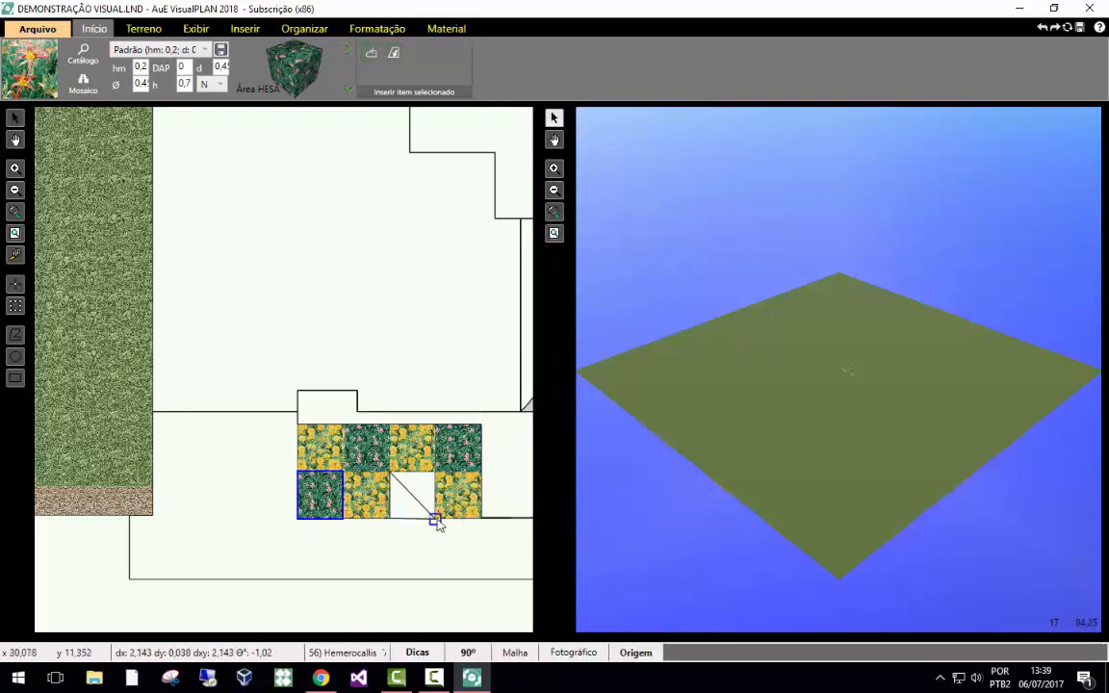
left_click(436, 519)
double_click(435, 472)
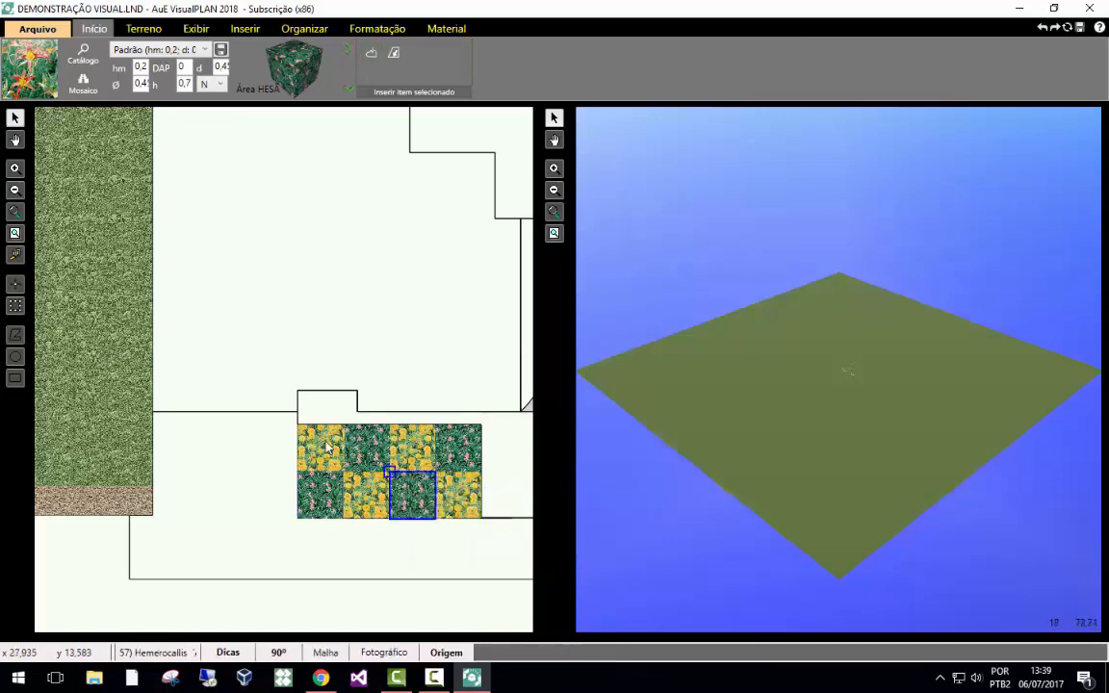
left_click(14, 117)
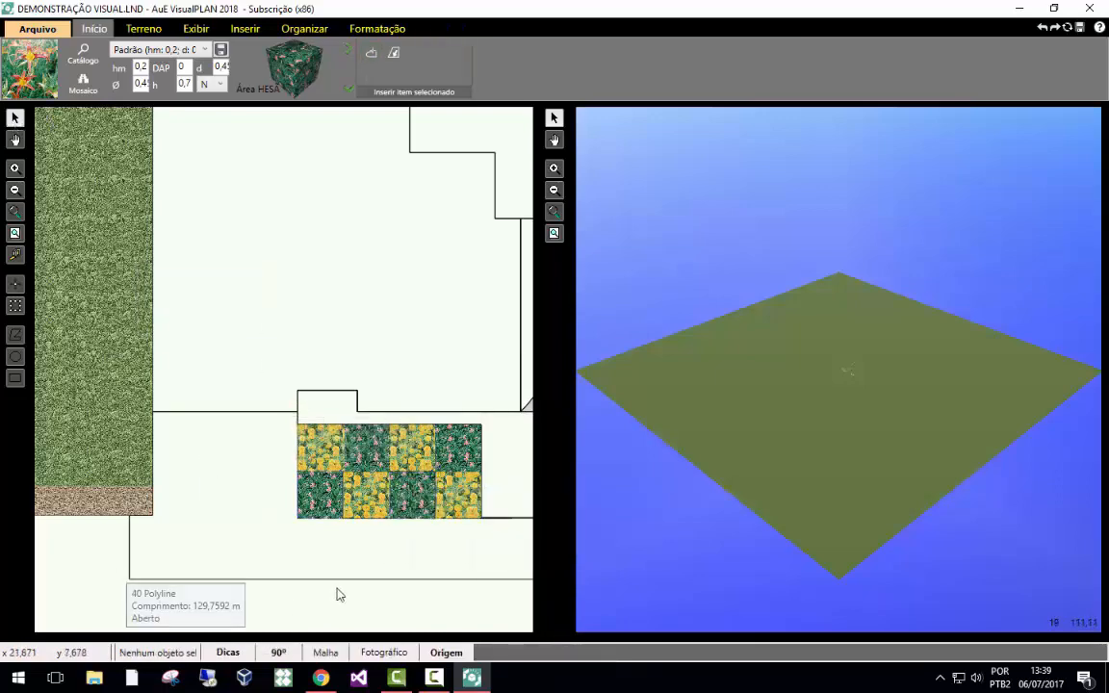
Examine the completed checkerboard flower bed and the lawn in the plan and in the 3D view.
scroll(298, 493, "down", 2)
scroll(301, 498, "down", 1)
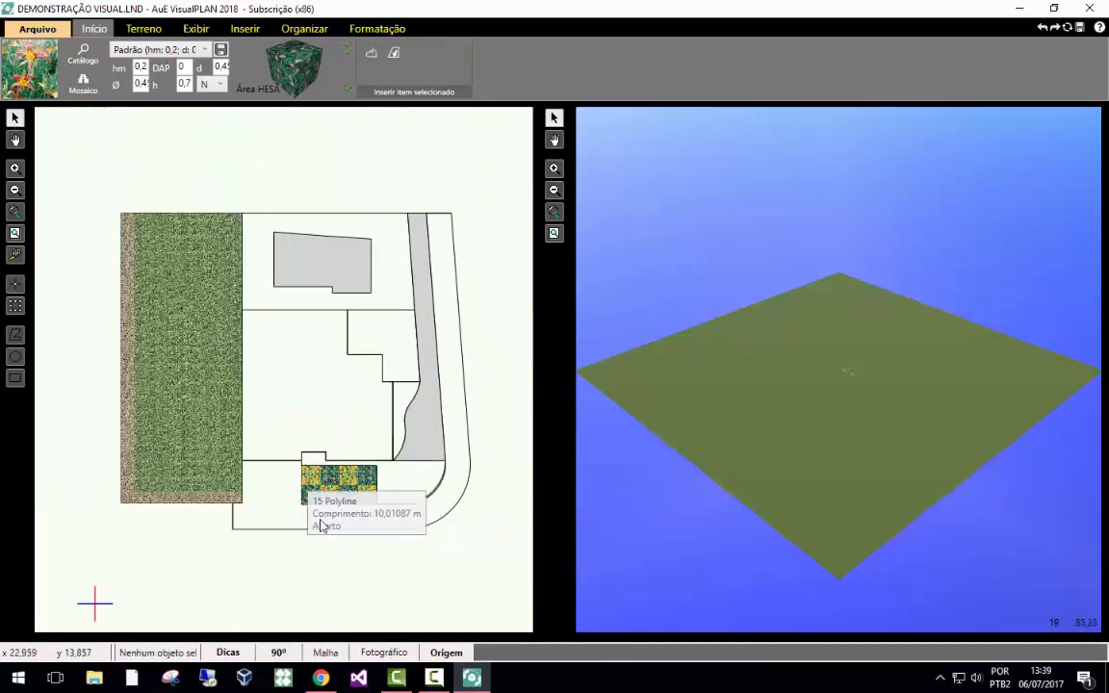
scroll(861, 373, "up", 2)
scroll(861, 374, "up", 3)
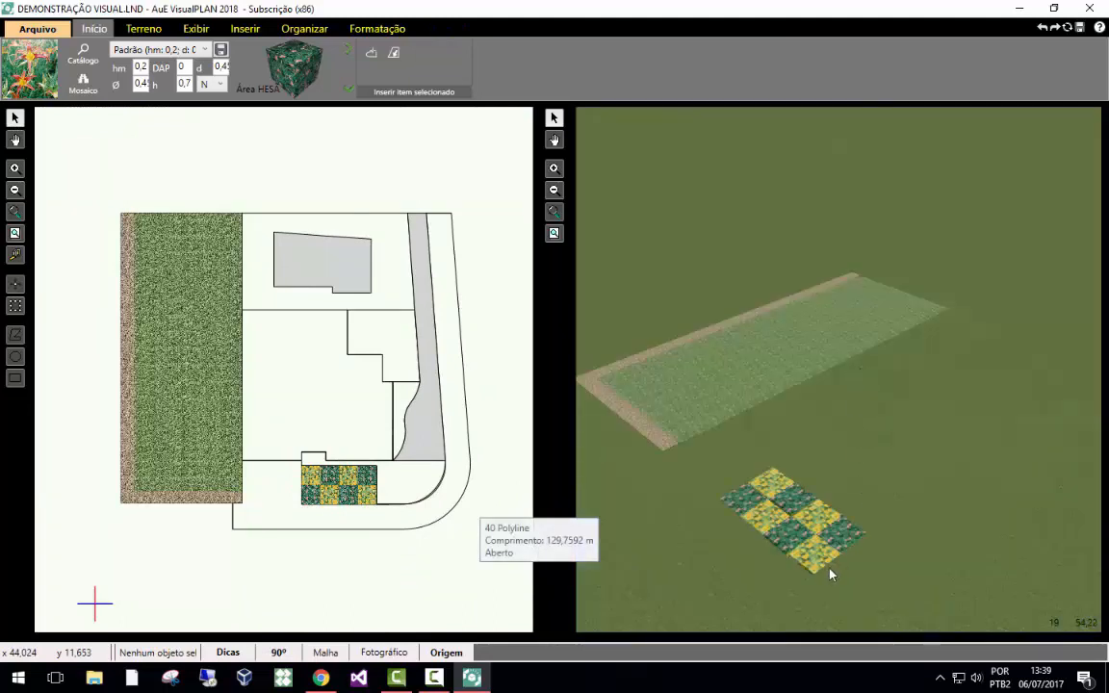
scroll(819, 580, "up", 2)
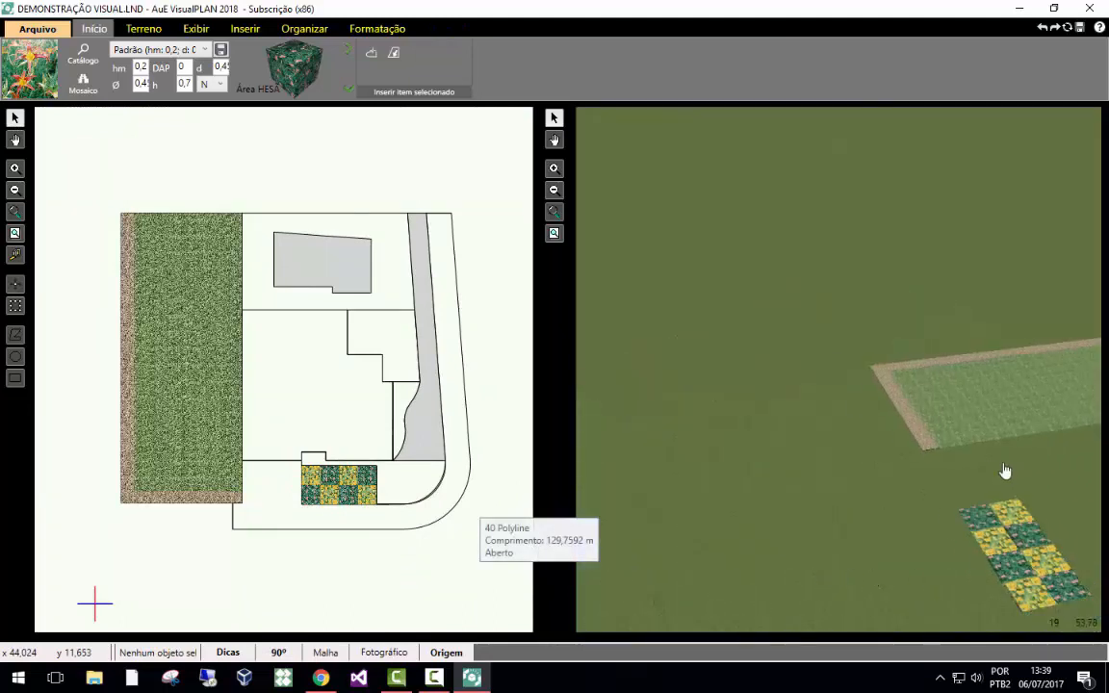
scroll(882, 458, "down", 2)
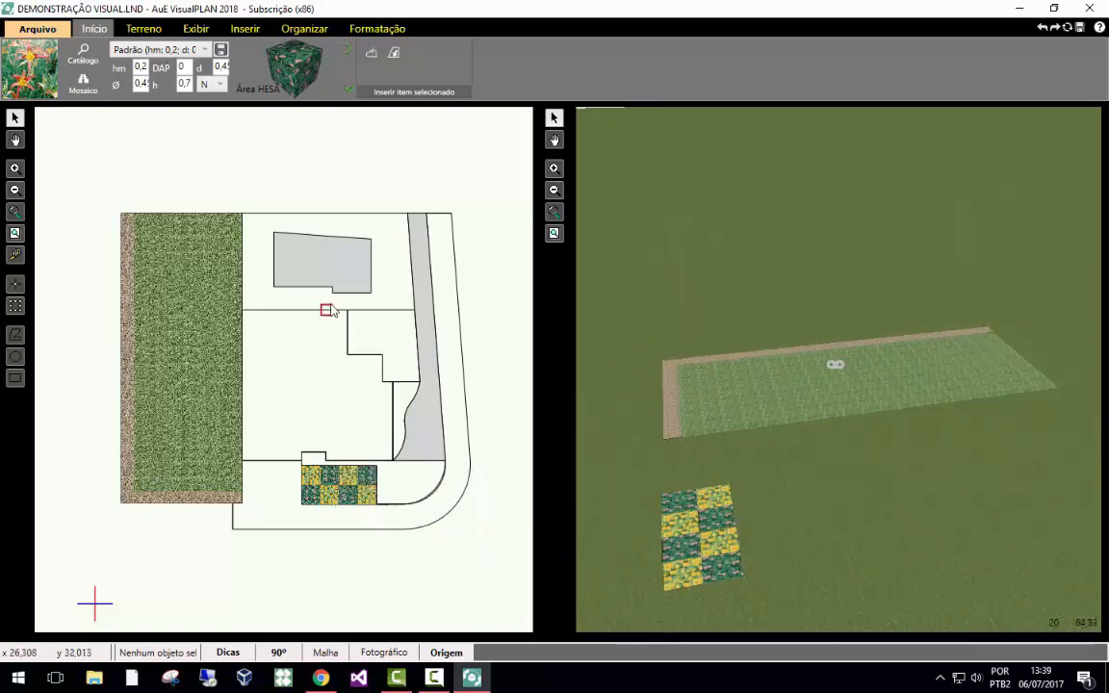
Convert the closed grey pool polygon above the house in the plan into water.
scroll(313, 231, "up", 1)
scroll(358, 230, "up", 2)
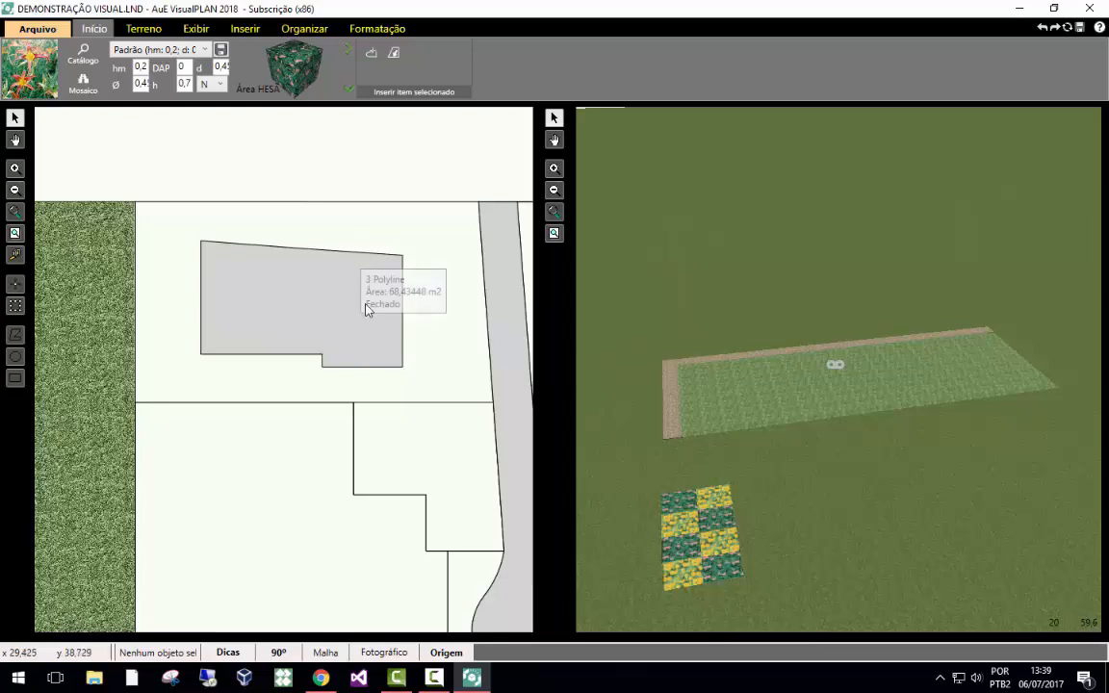
left_click(318, 284)
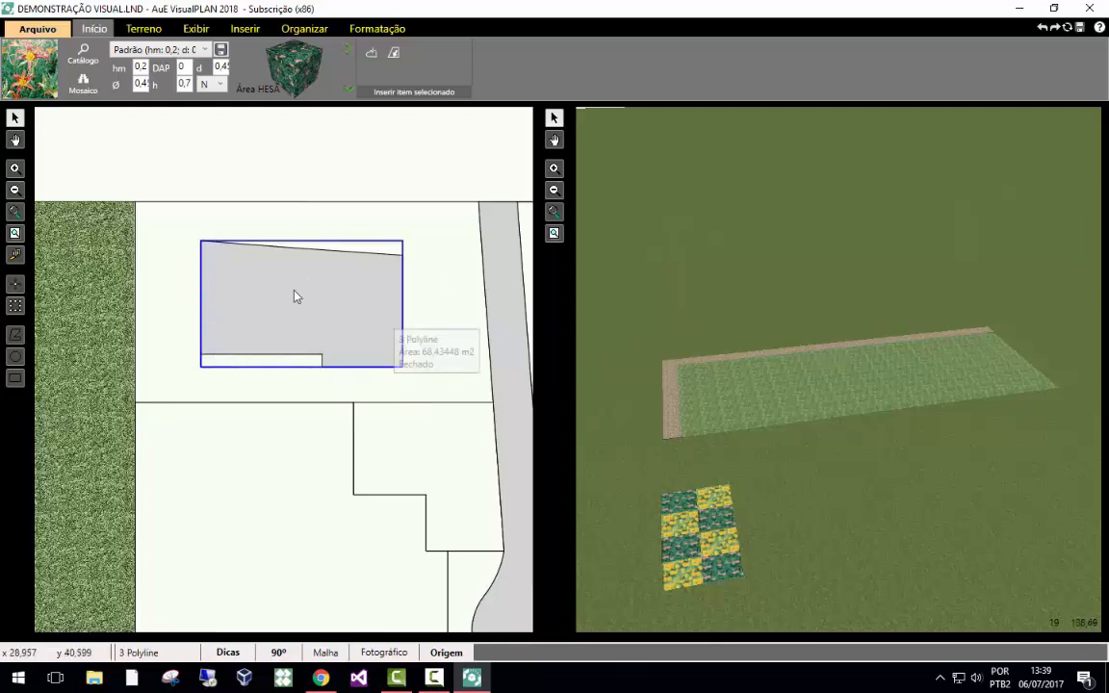
left_click(372, 30)
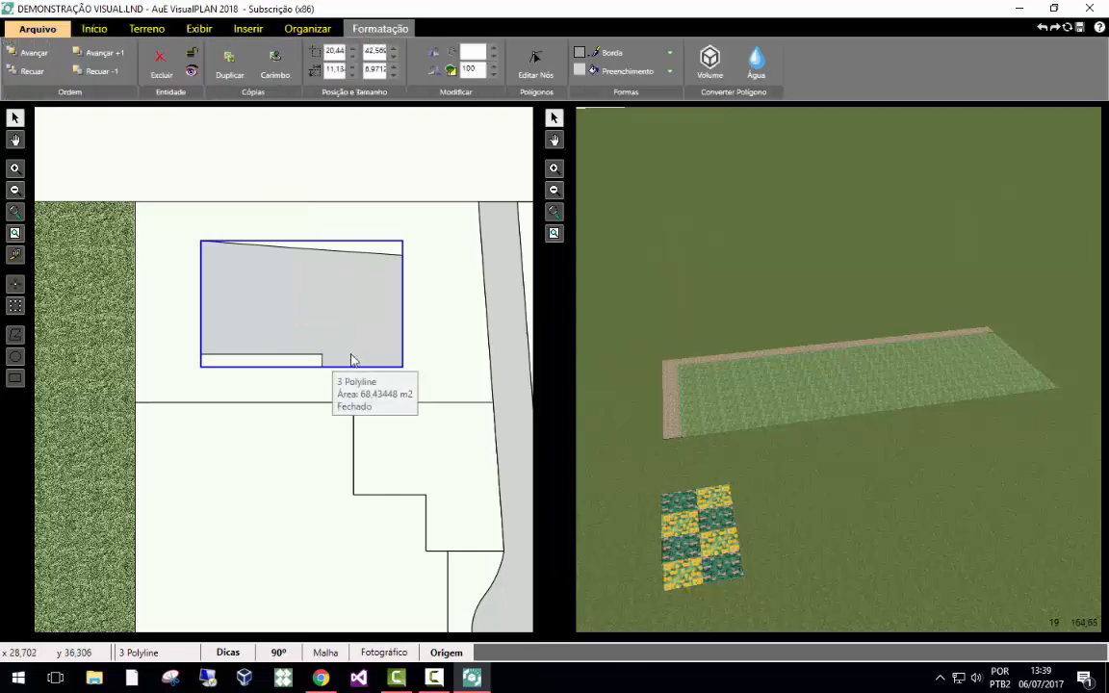
left_click(768, 62)
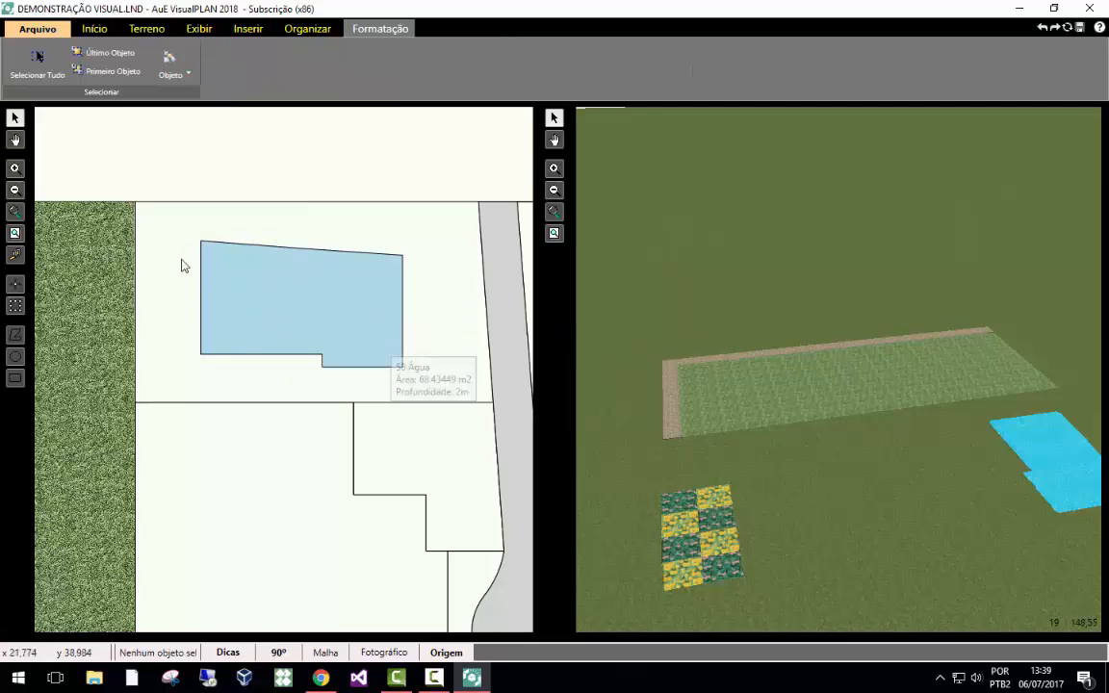
scroll(265, 170, "down", 3)
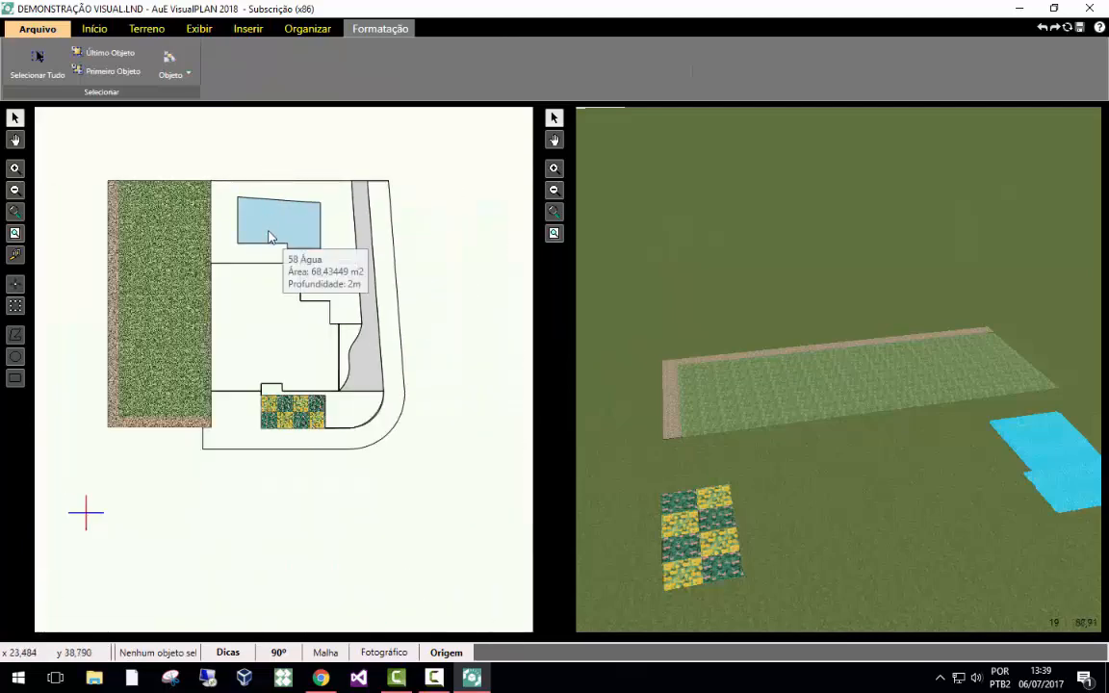
scroll(1040, 469, "up", 2)
left_click_drag(1003, 475, 905, 503)
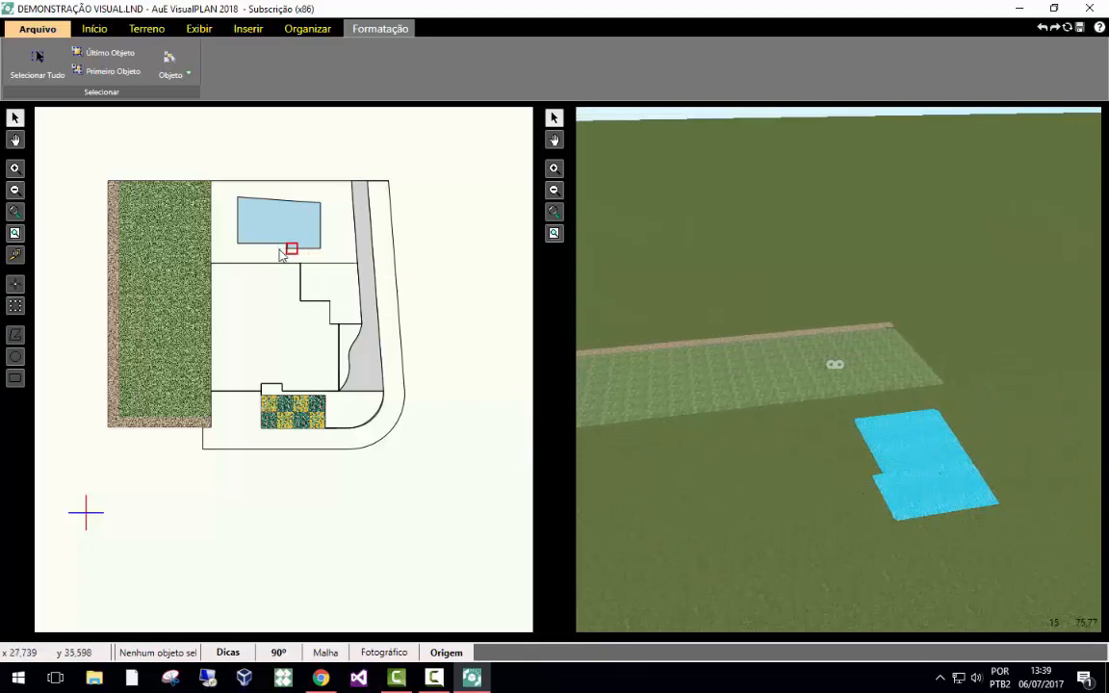
Search the plants for ZOJA, choose Zoysia japonica as the current item and set its representation to Area.
scroll(333, 288, "up", 4)
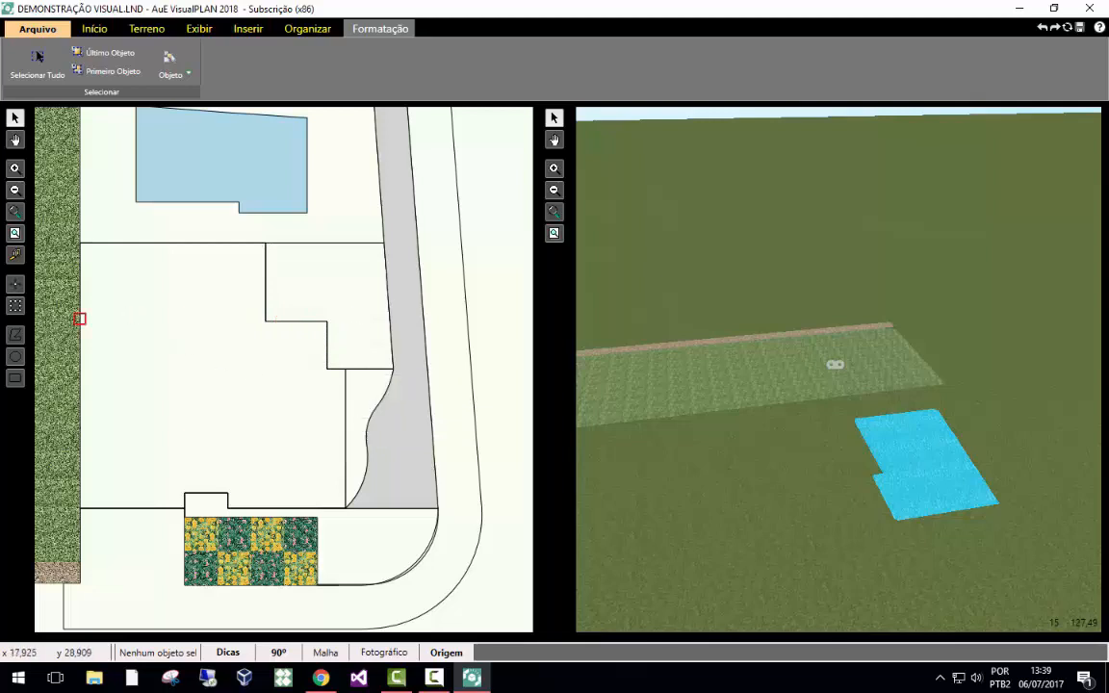
left_click(14, 336)
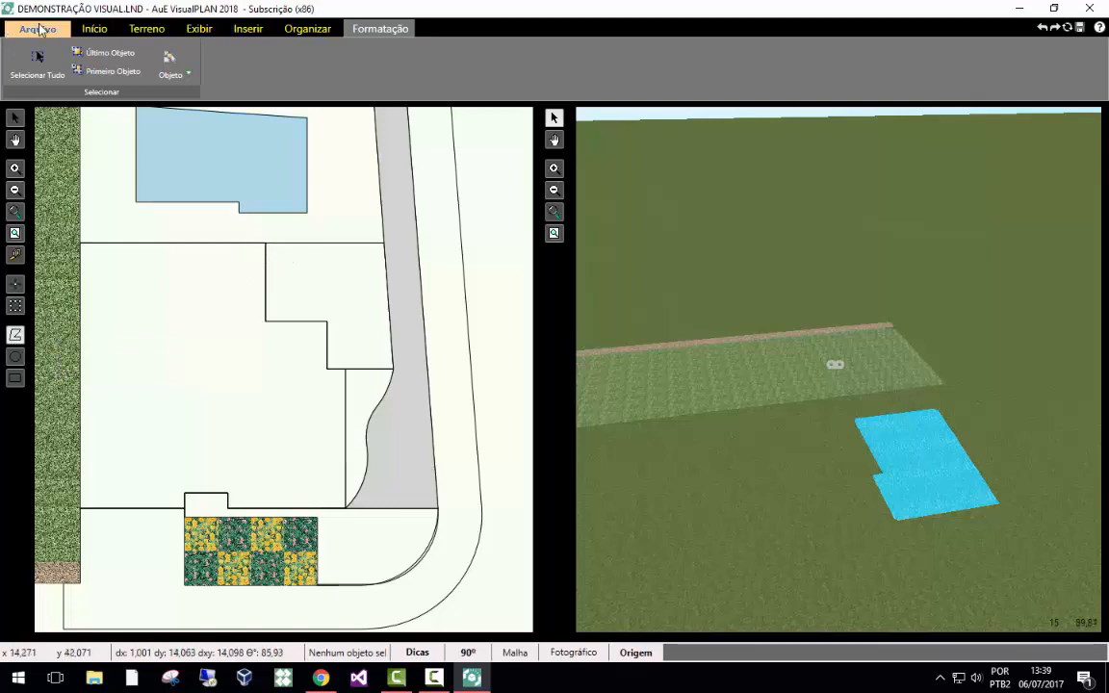
left_click(91, 29)
left_click(37, 68)
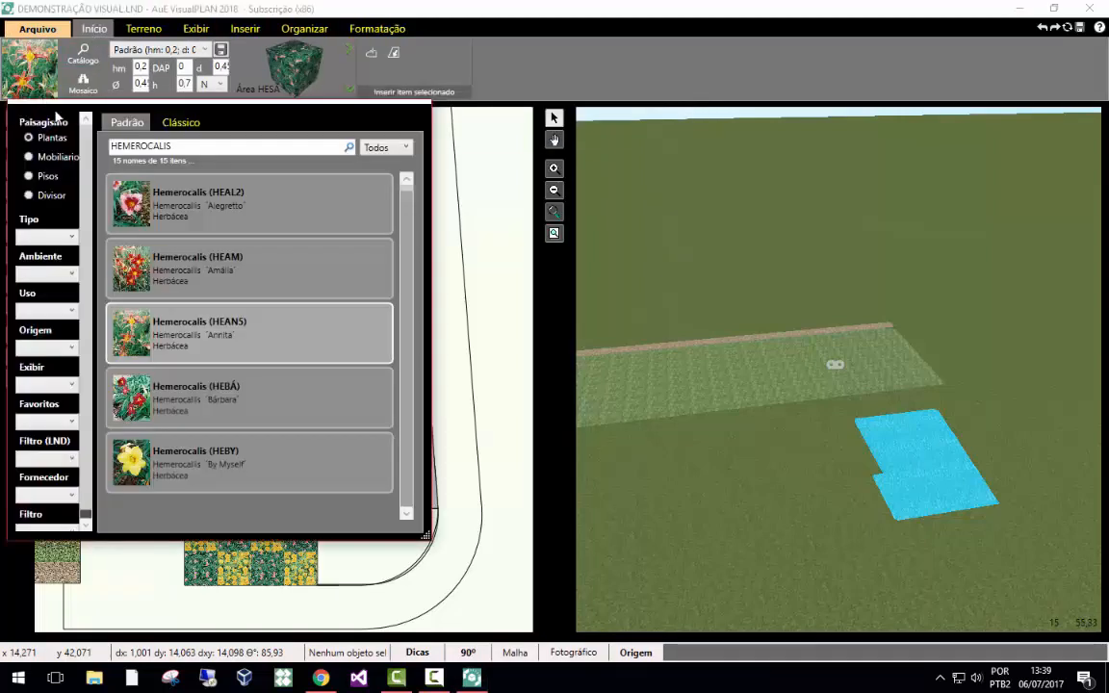
double_click(183, 146)
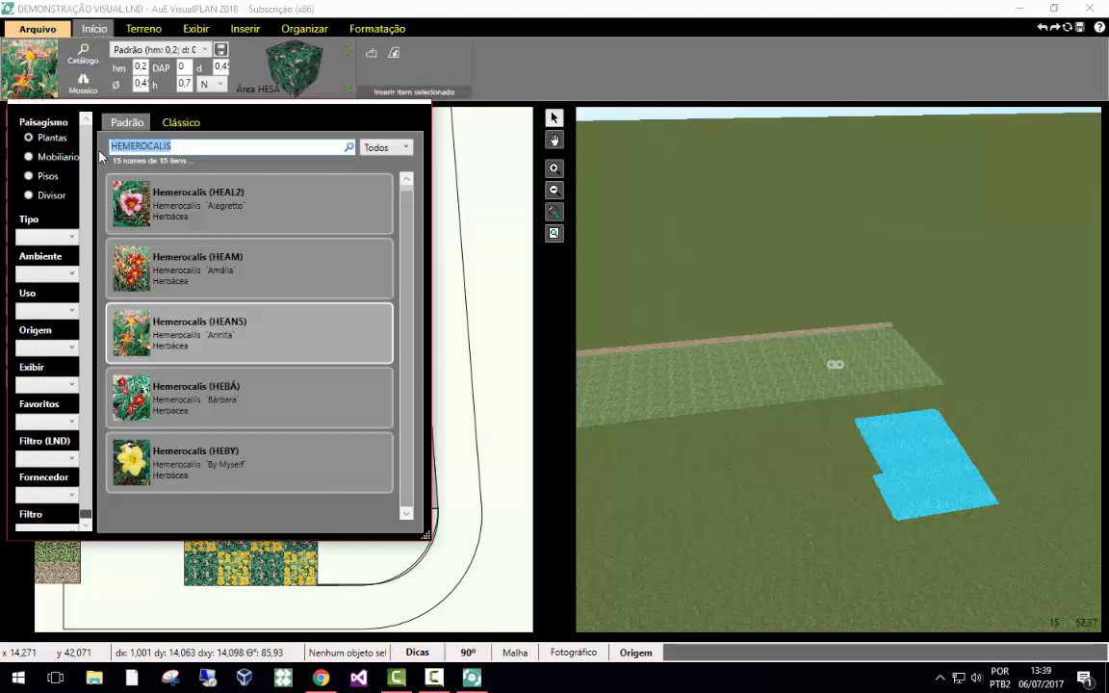
type("ZOJA")
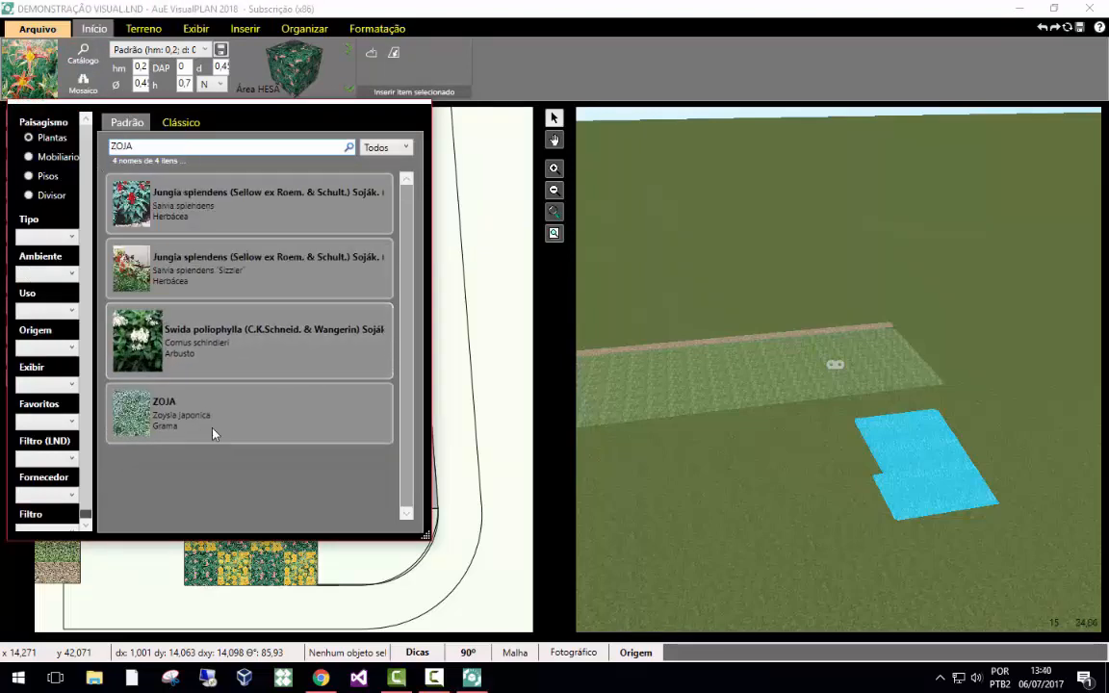
double_click(162, 422)
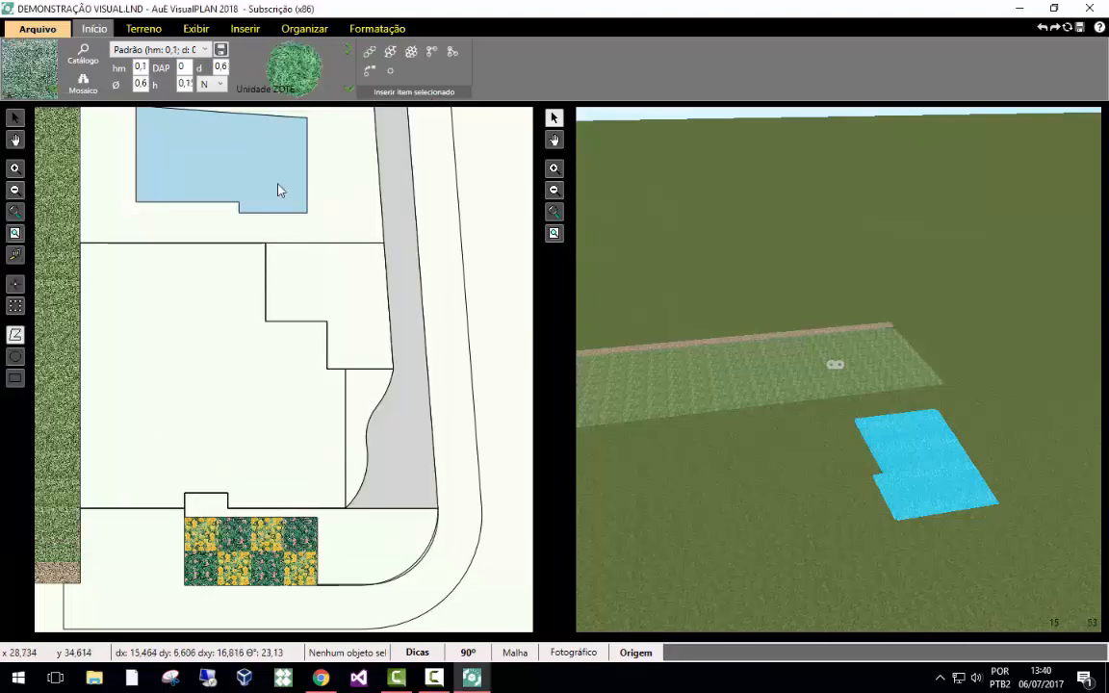
left_click(267, 95)
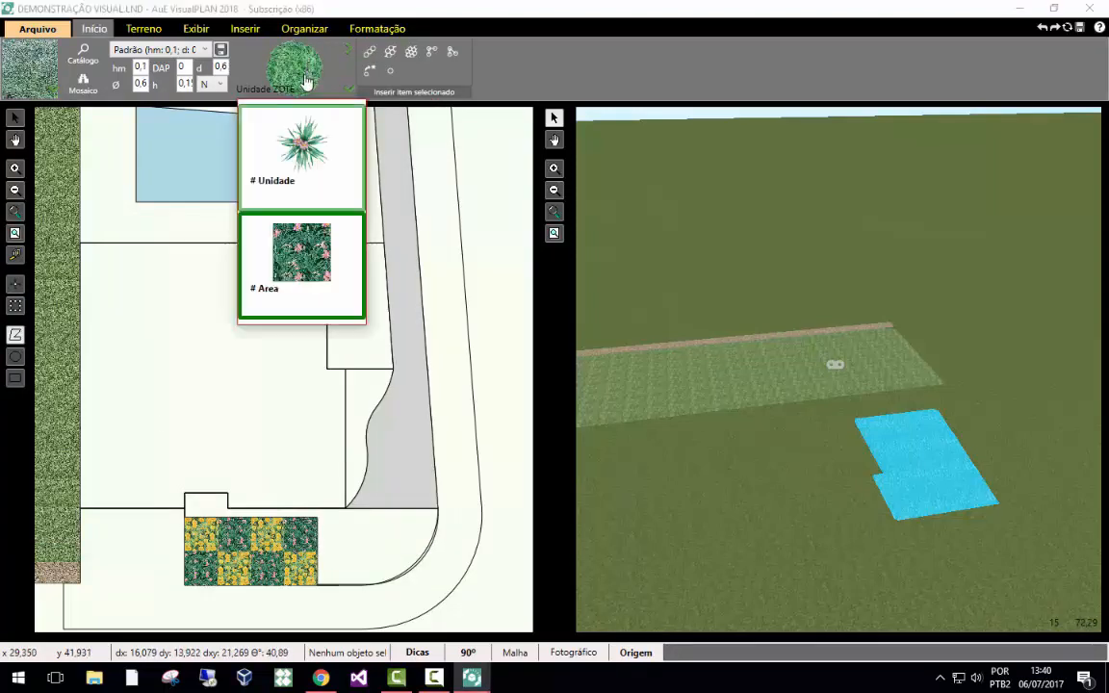
left_click(291, 257)
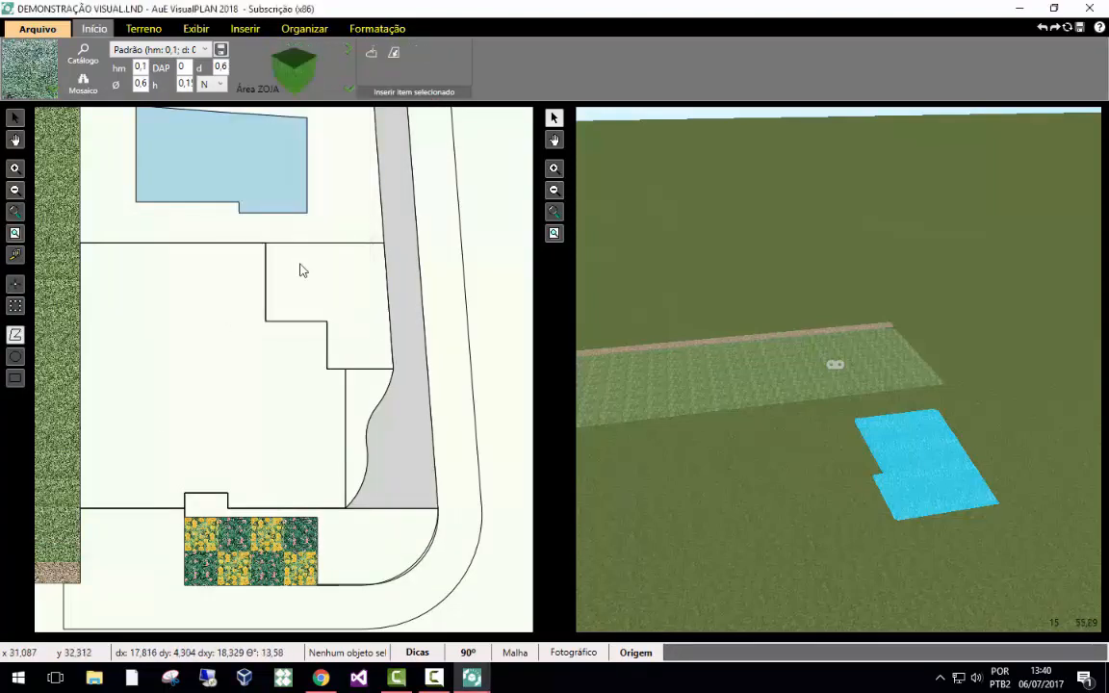
Insert a Zoysia japonica area along the outline of the stepped plot between the house and the grey driveway.
left_click(375, 58)
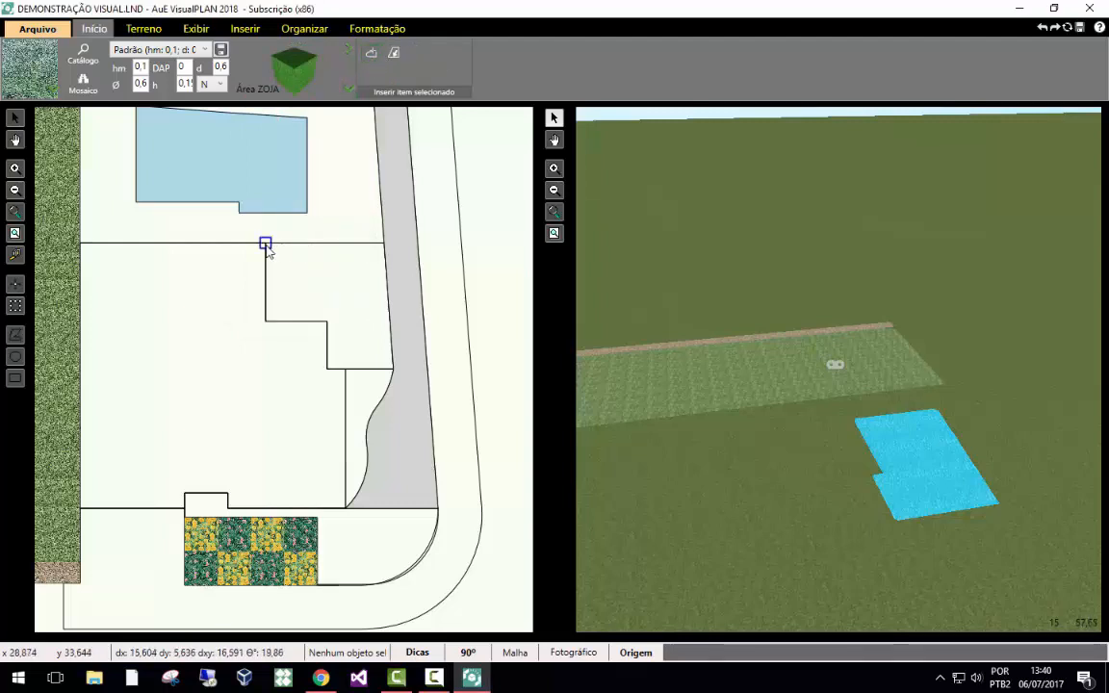
left_click(265, 244)
left_click(266, 322)
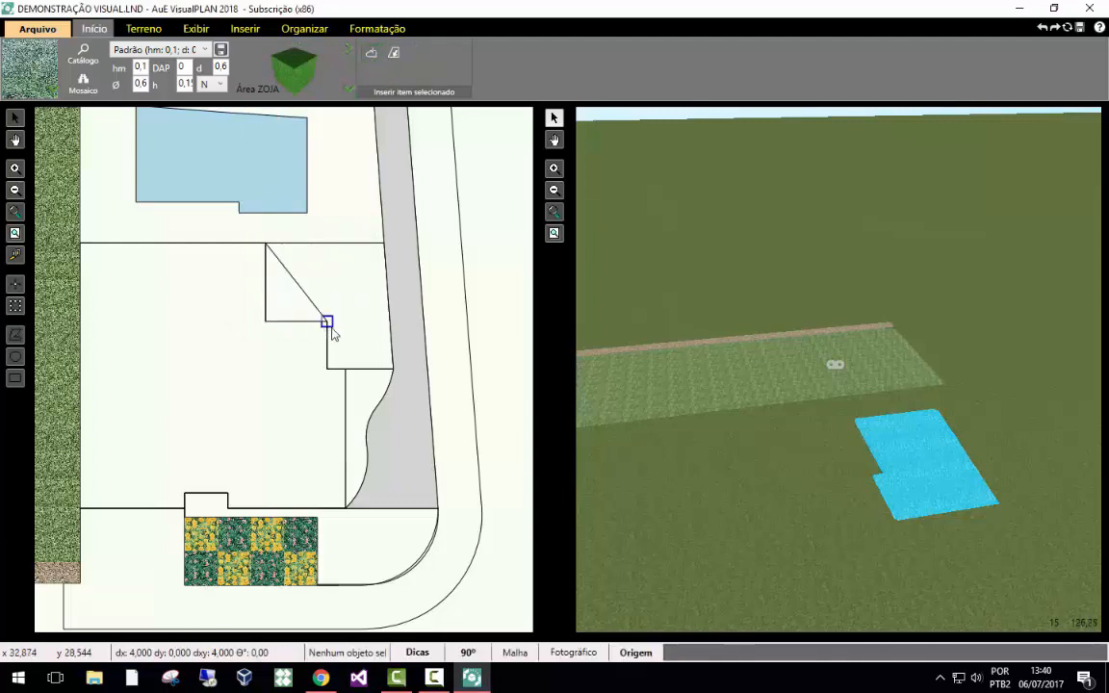
left_click(327, 321)
left_click(328, 370)
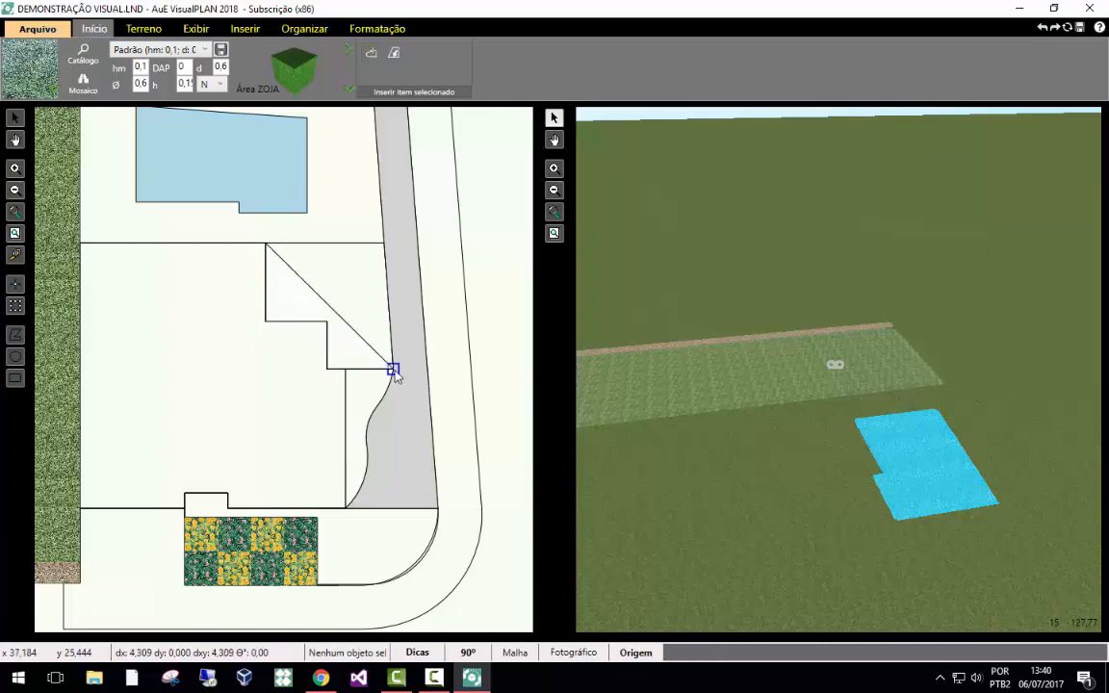
left_click(392, 370)
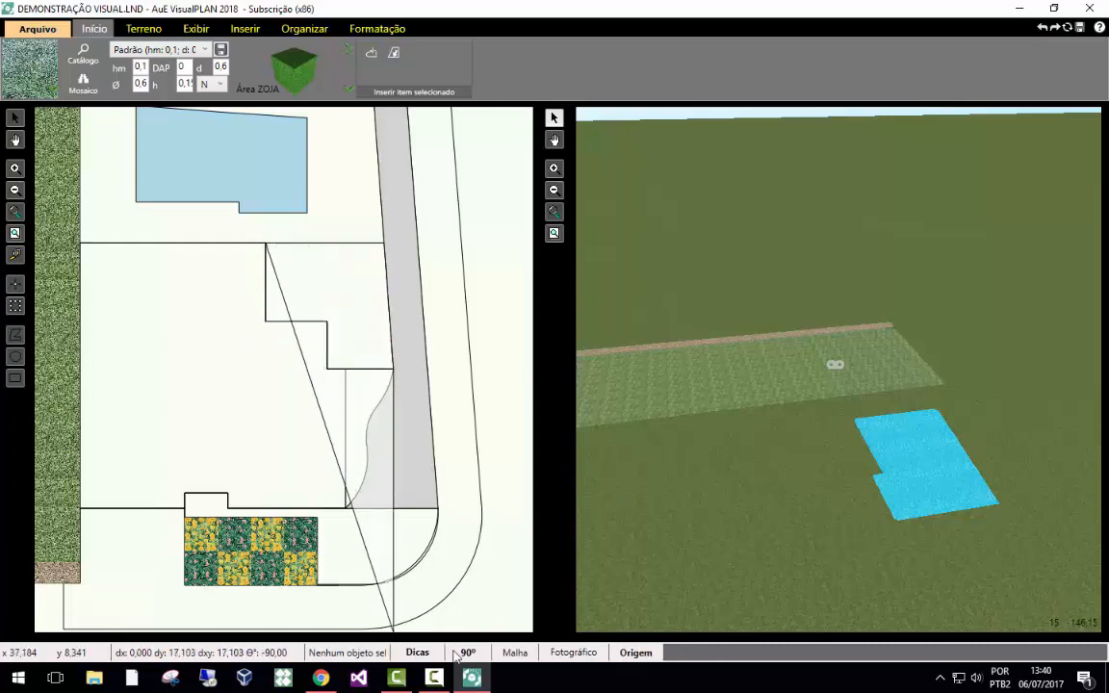
double_click(384, 244)
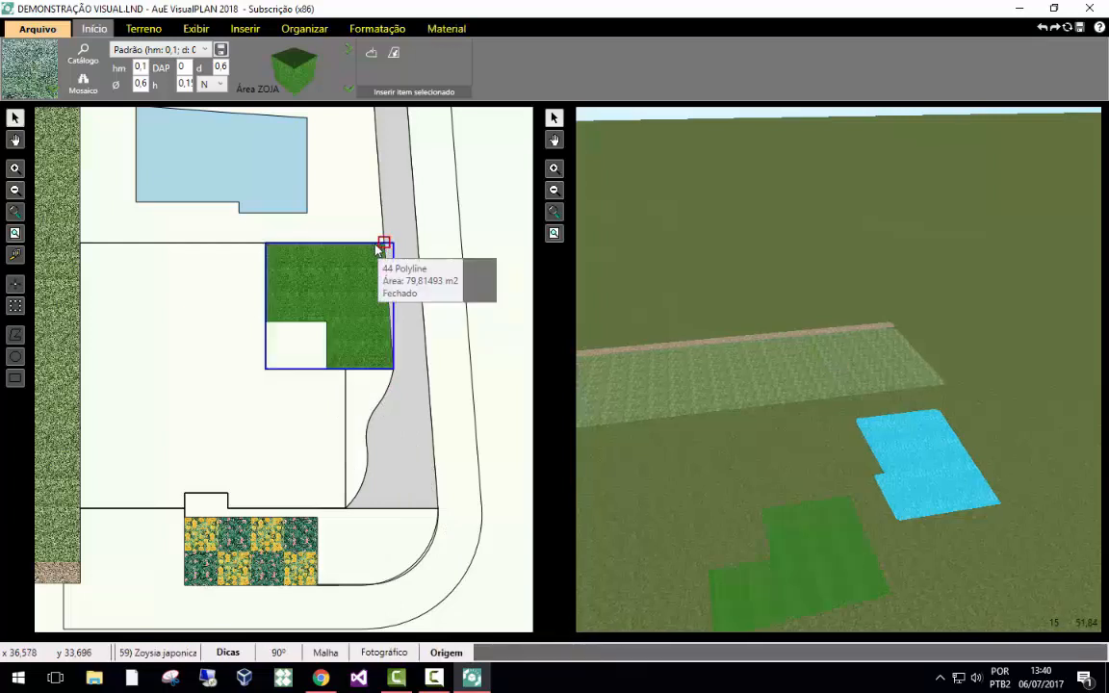
Search the floor materials for DECK and choose Deck de madeira (PA.MA1) as the current item.
scroll(396, 452, "down", 3)
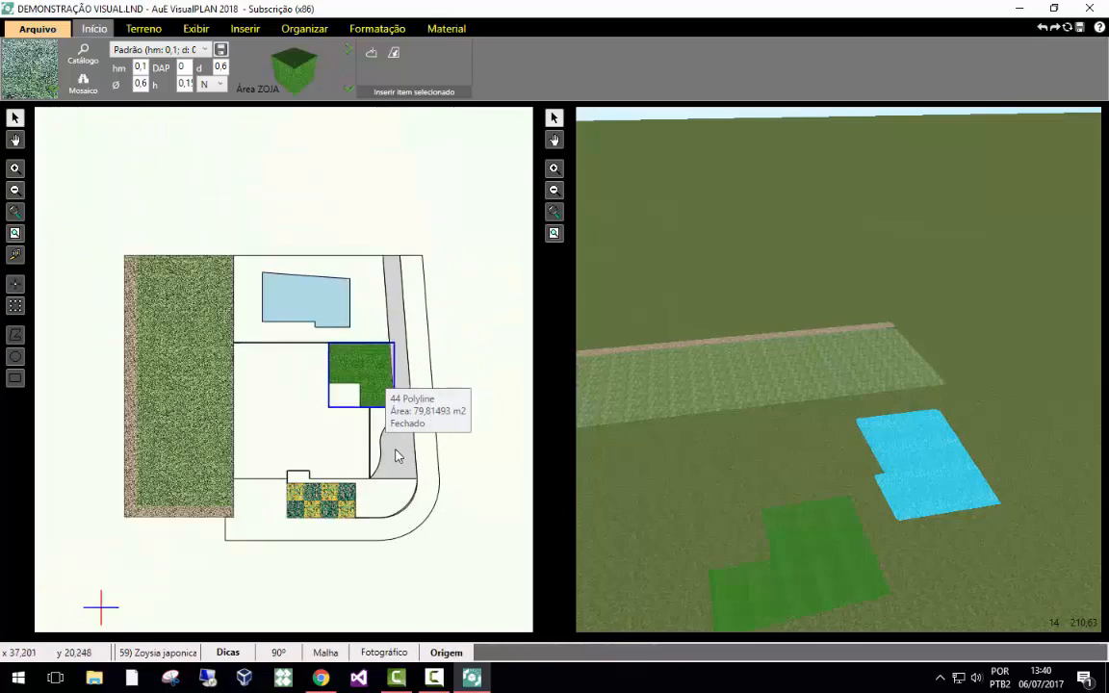
scroll(396, 452, "up", 1)
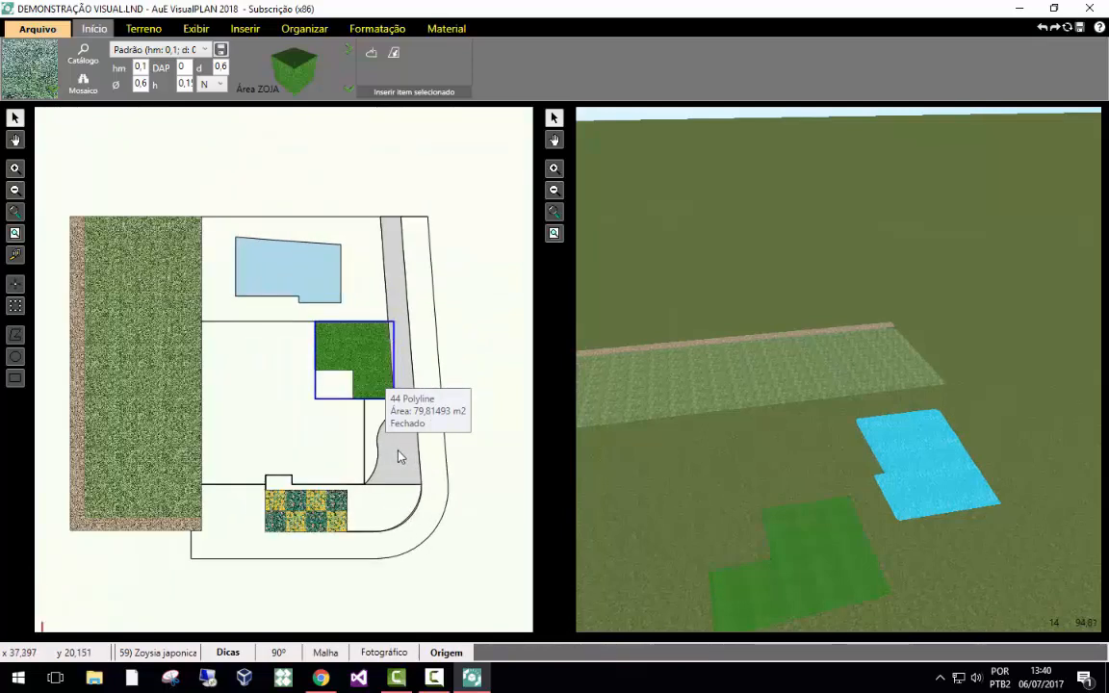
left_click(510, 248)
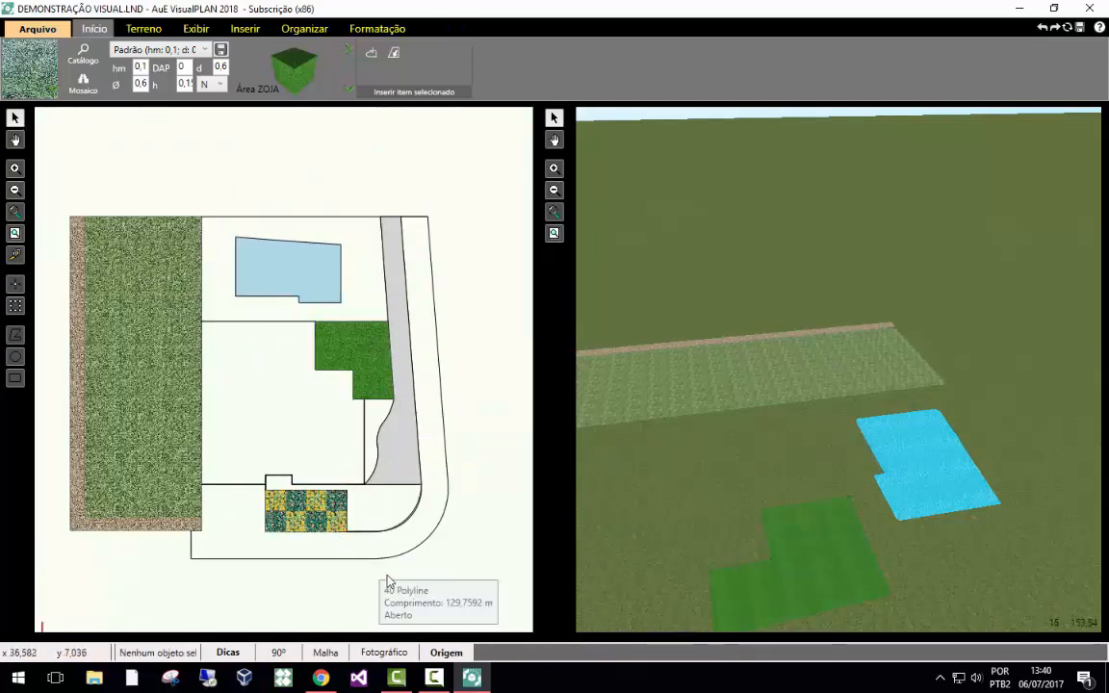
scroll(376, 583, "up", 1)
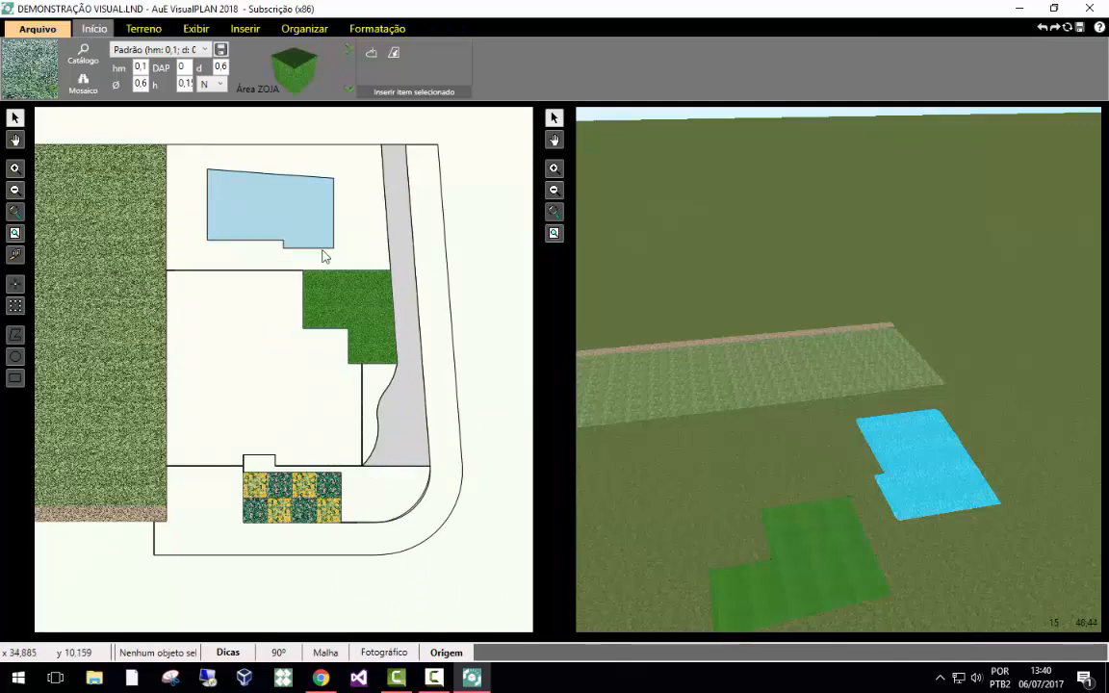
scroll(219, 139, "up", 2)
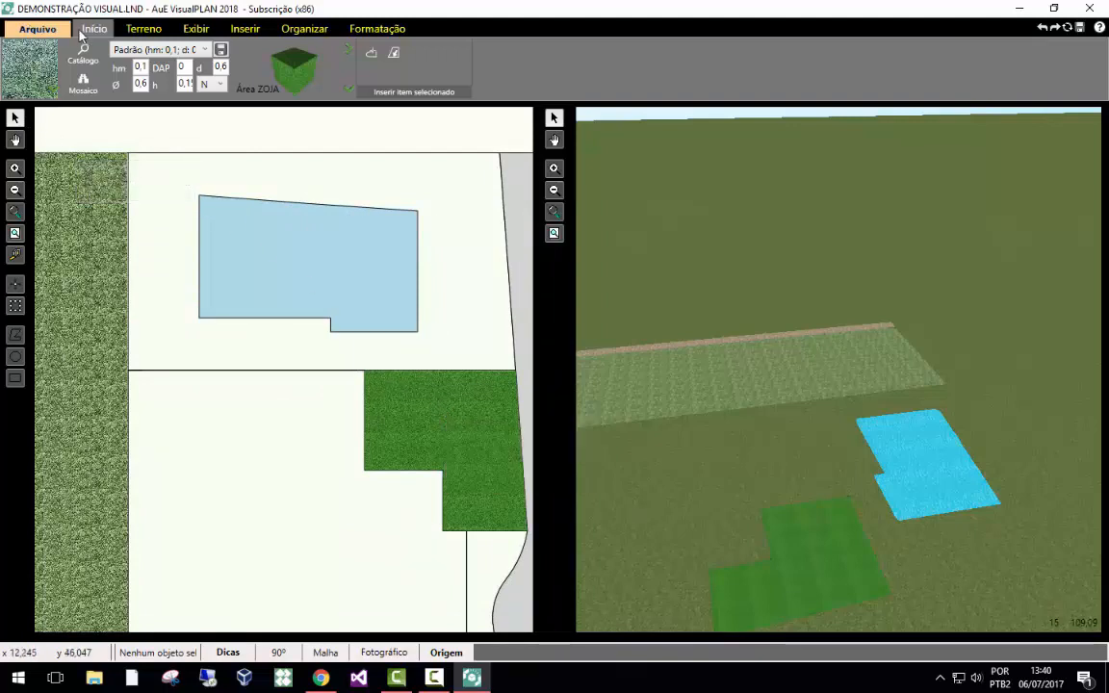
left_click(40, 77)
left_click(35, 179)
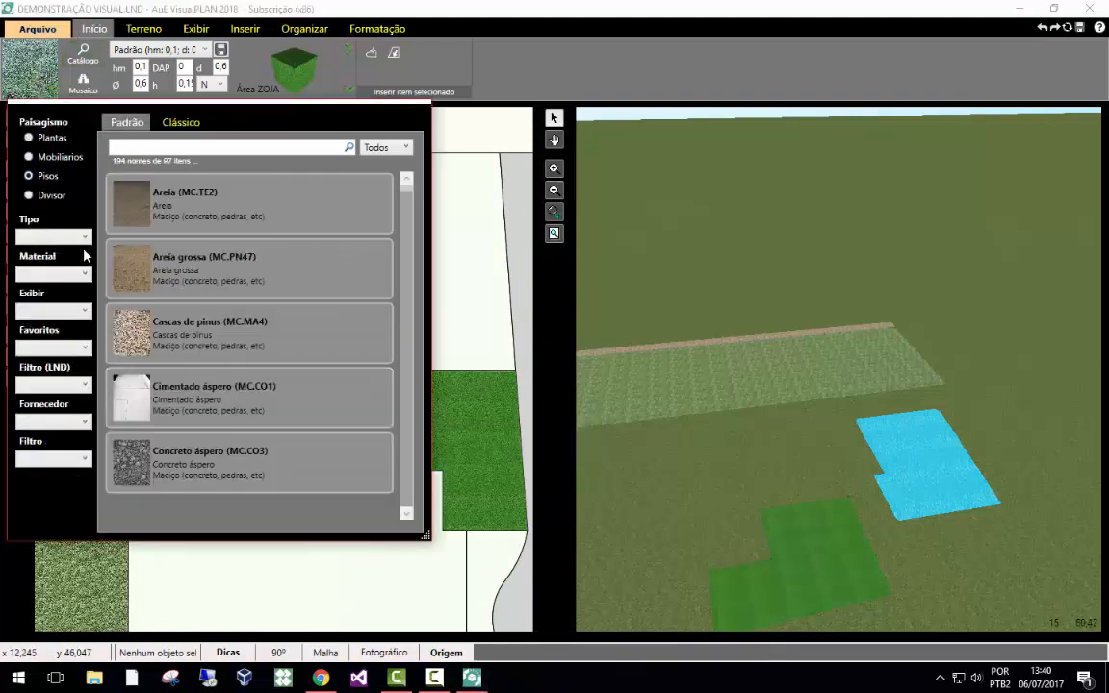
left_click(125, 146)
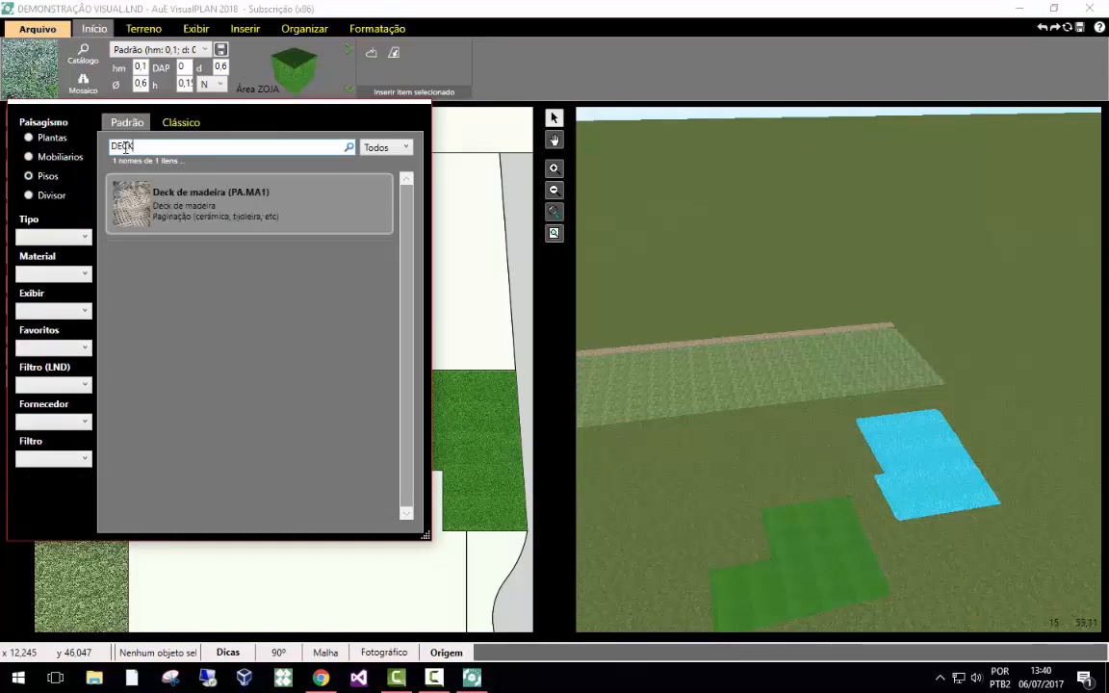
mouse_move(143, 209)
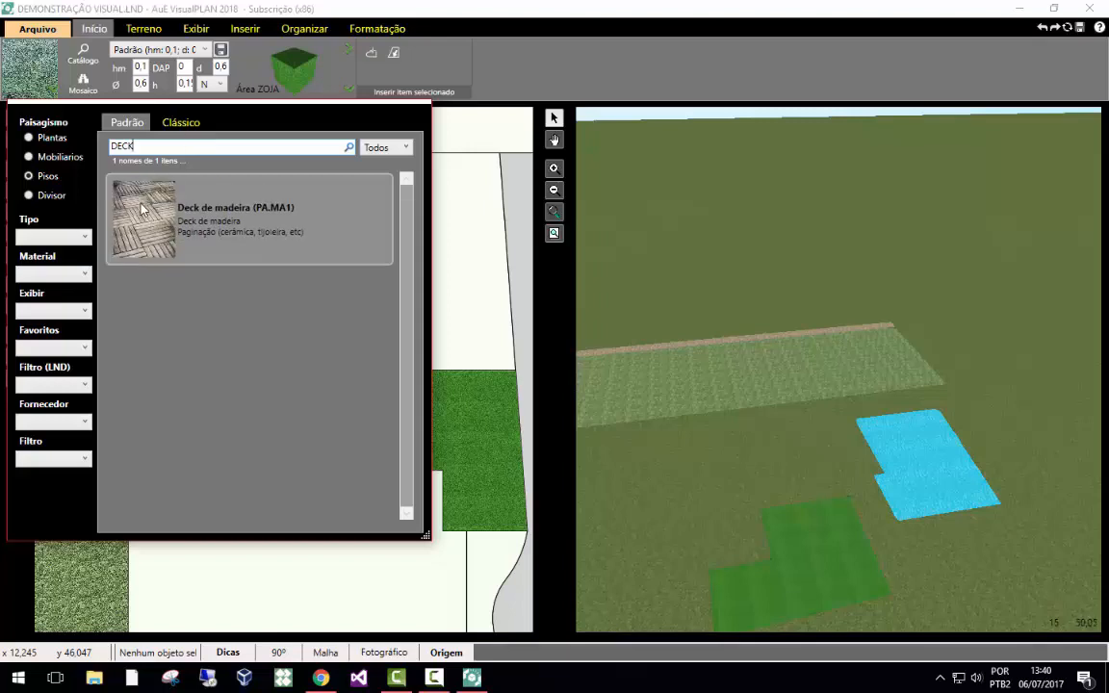
double_click(142, 209)
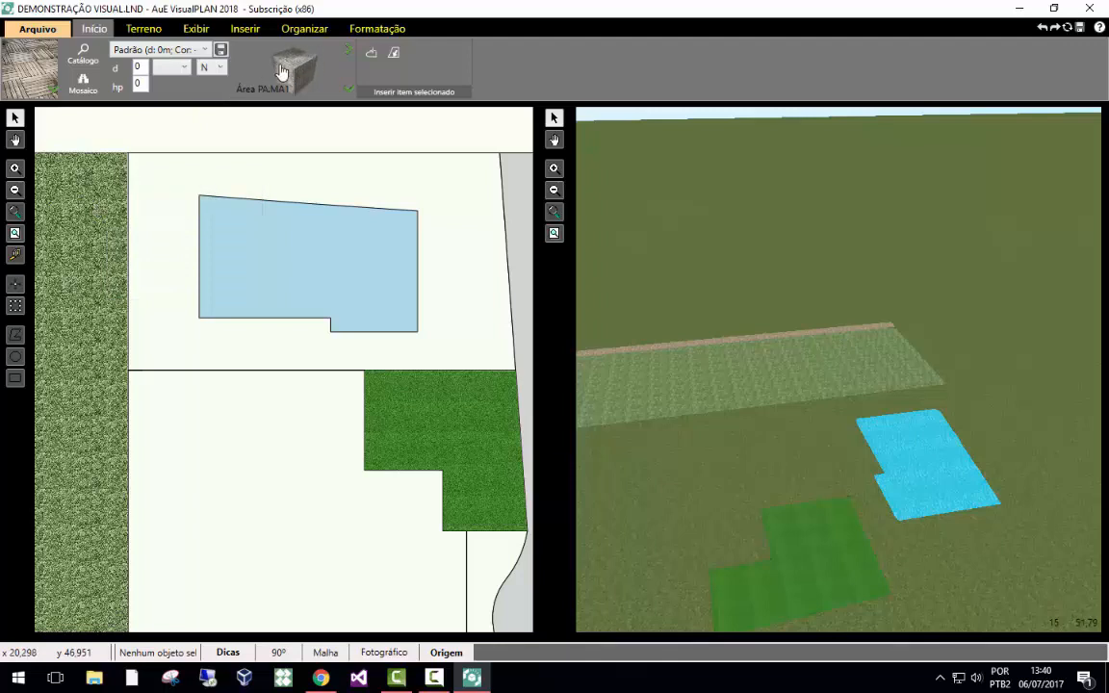
Insert a Deck de madeira area over the four-cornered plot around the pool, between the long lawn and the grey driveway.
left_click(370, 56)
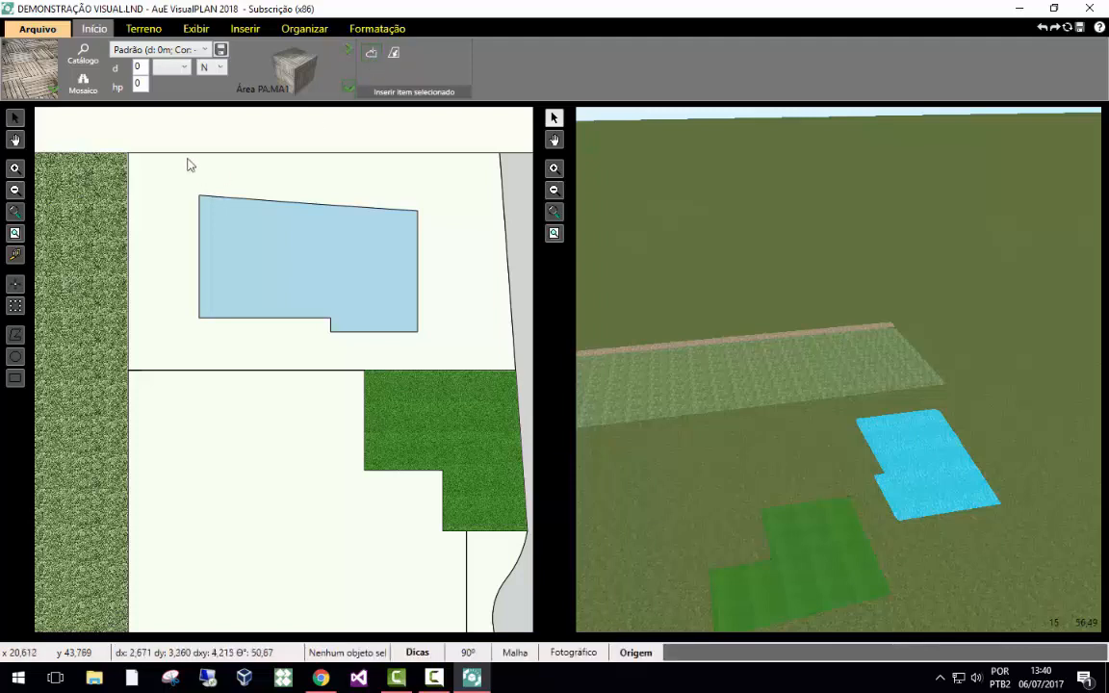
left_click(129, 157)
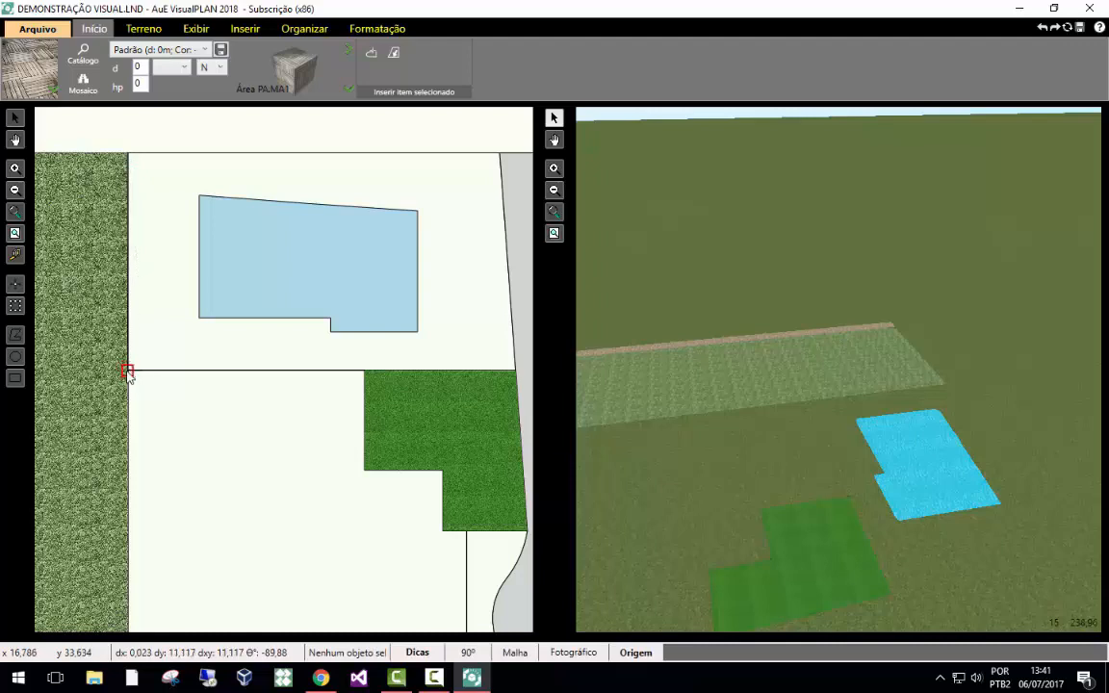
left_click(128, 371)
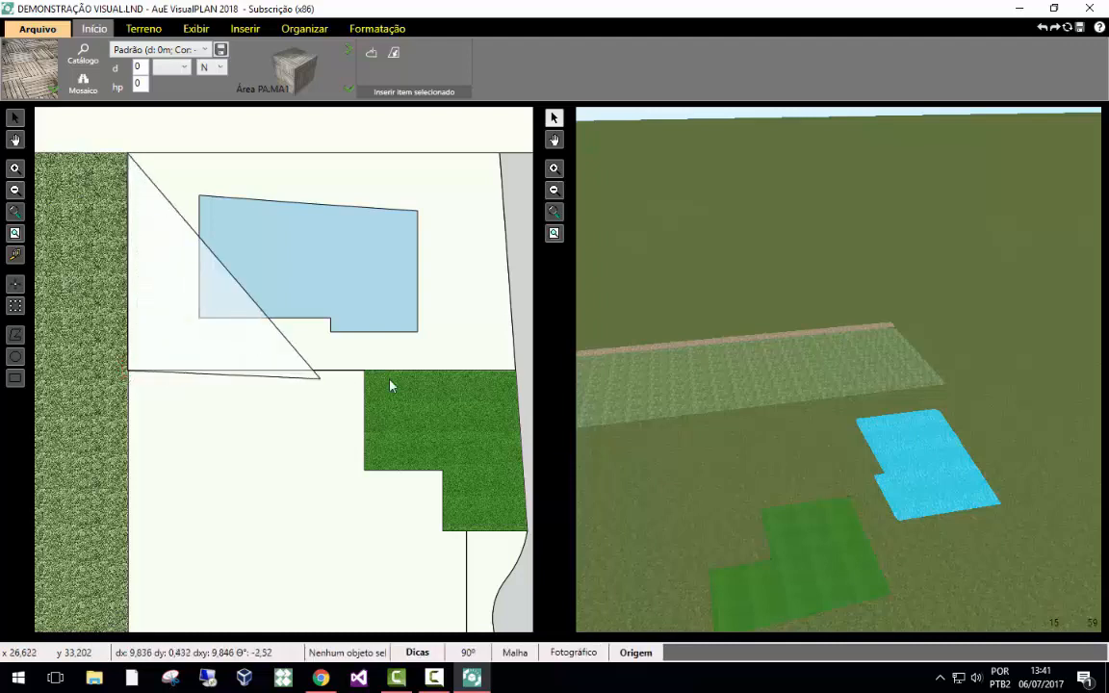
left_click(516, 370)
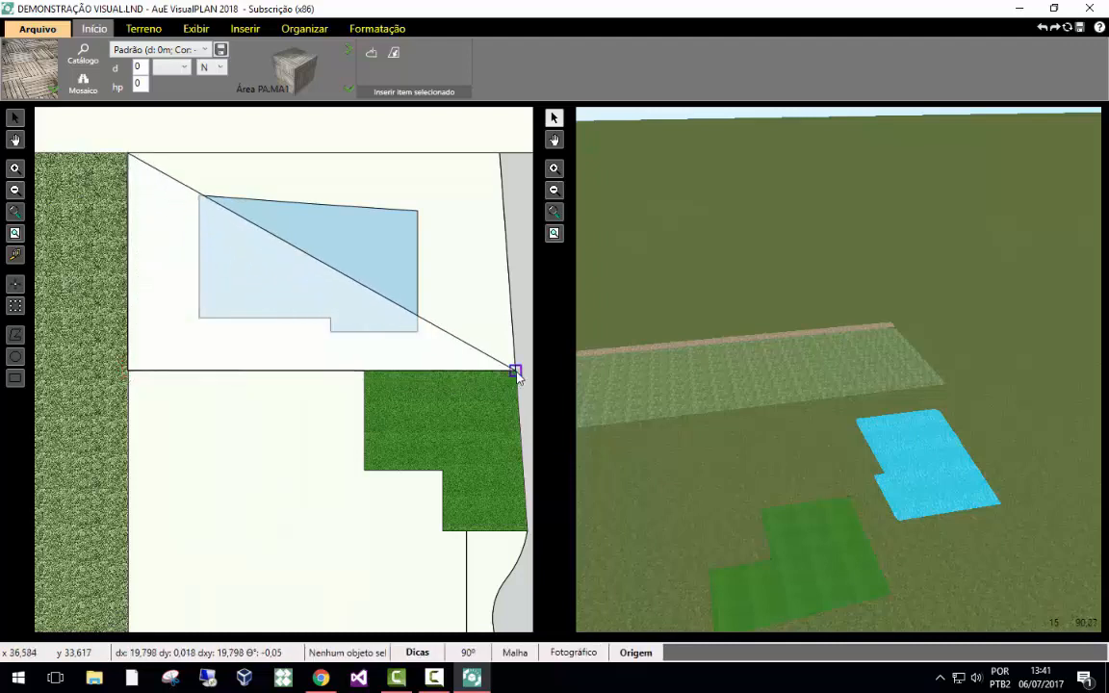
double_click(500, 155)
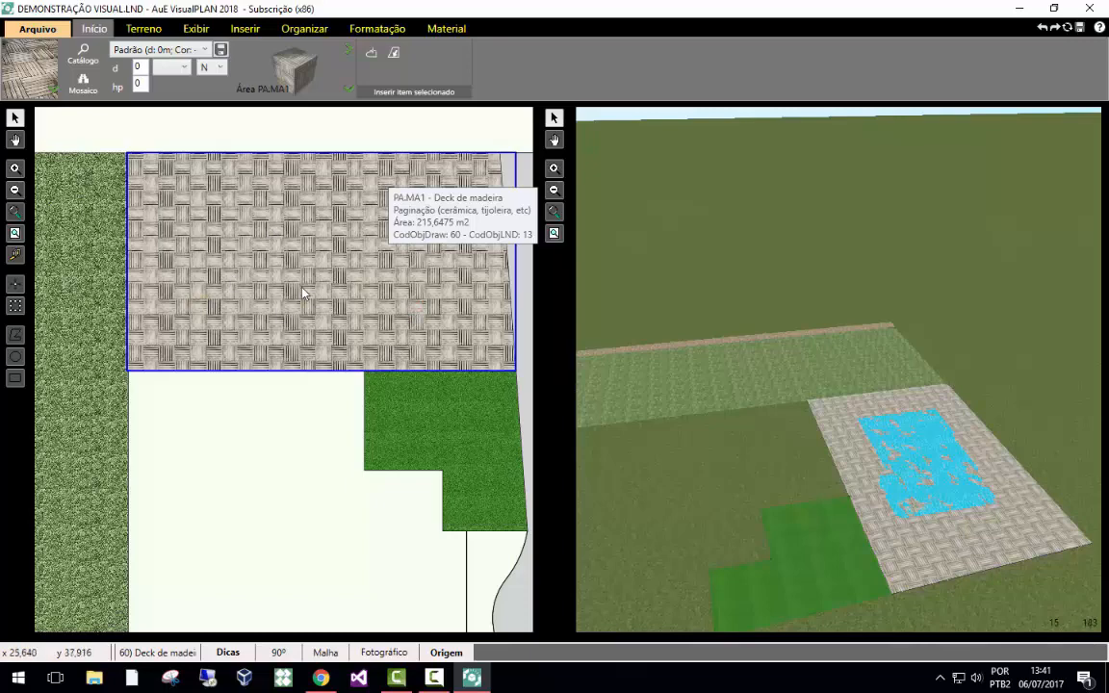
Send the wooden deck area backwards in the drawing order, behind the pool.
scroll(257, 403, "down", 1)
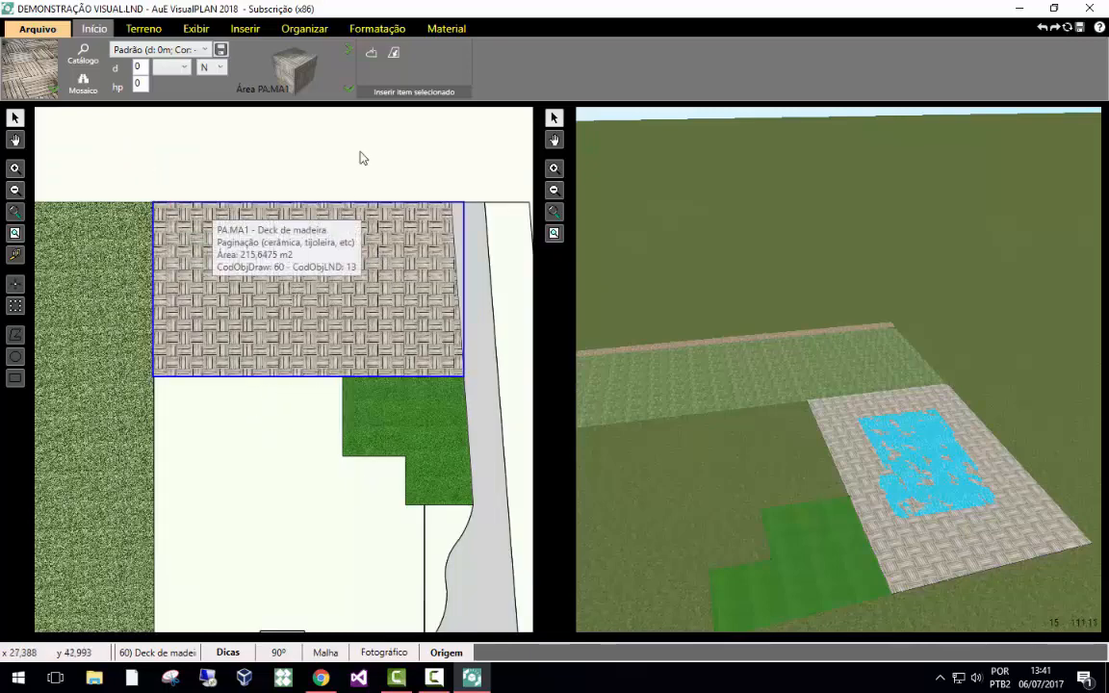
left_click(376, 31)
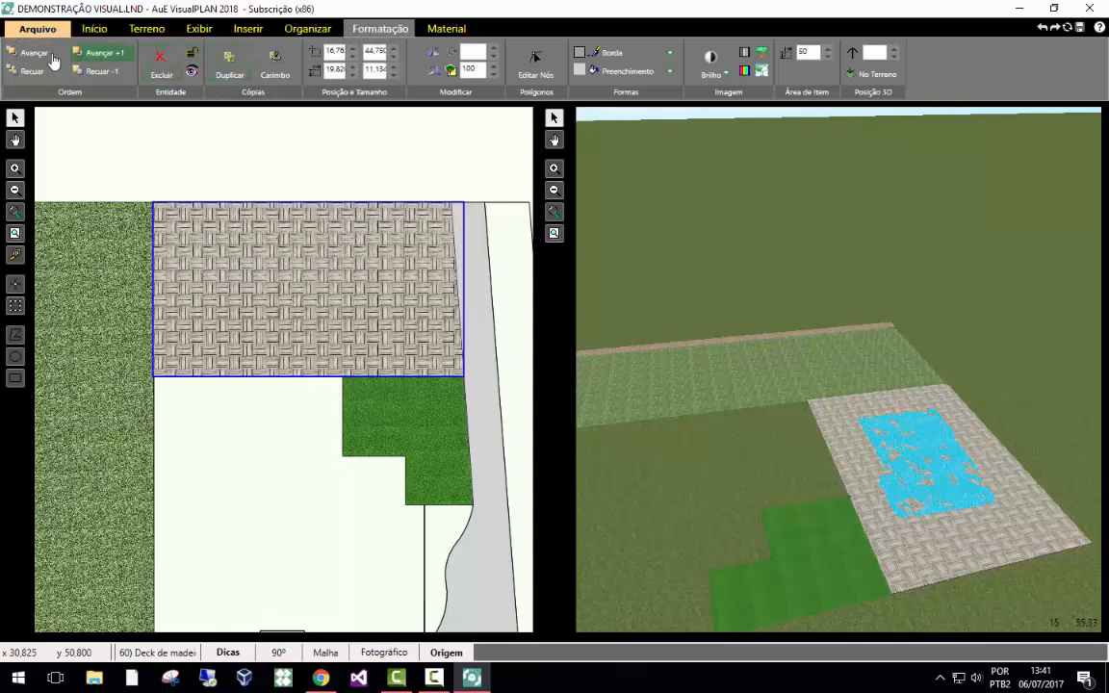
left_click(36, 73)
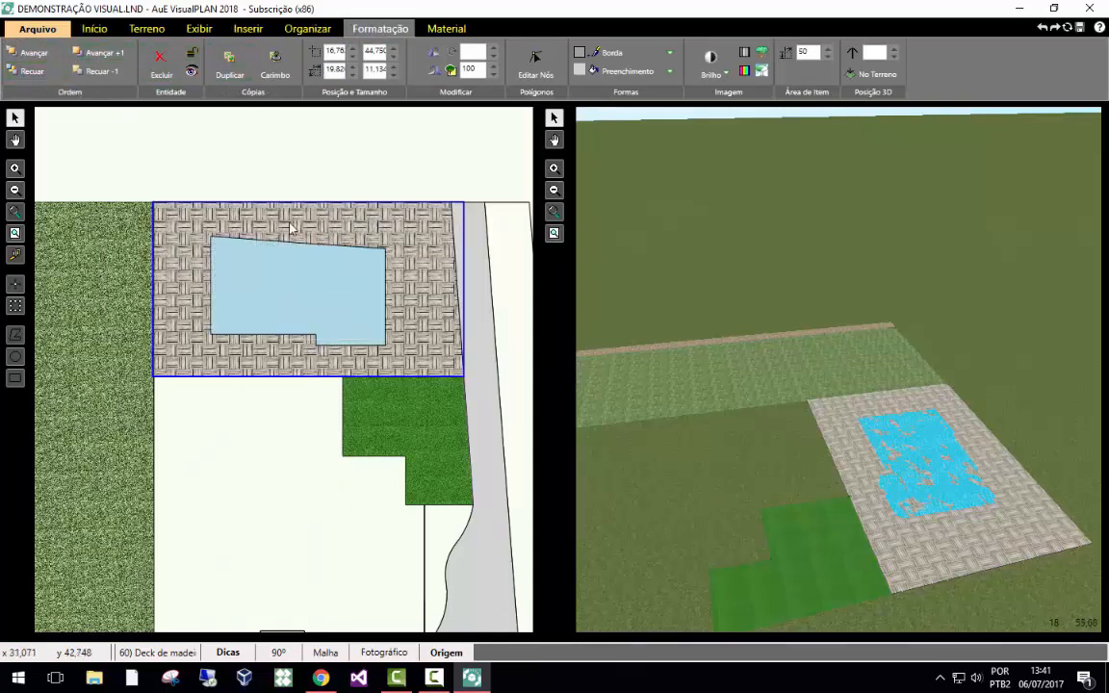
left_click(230, 172)
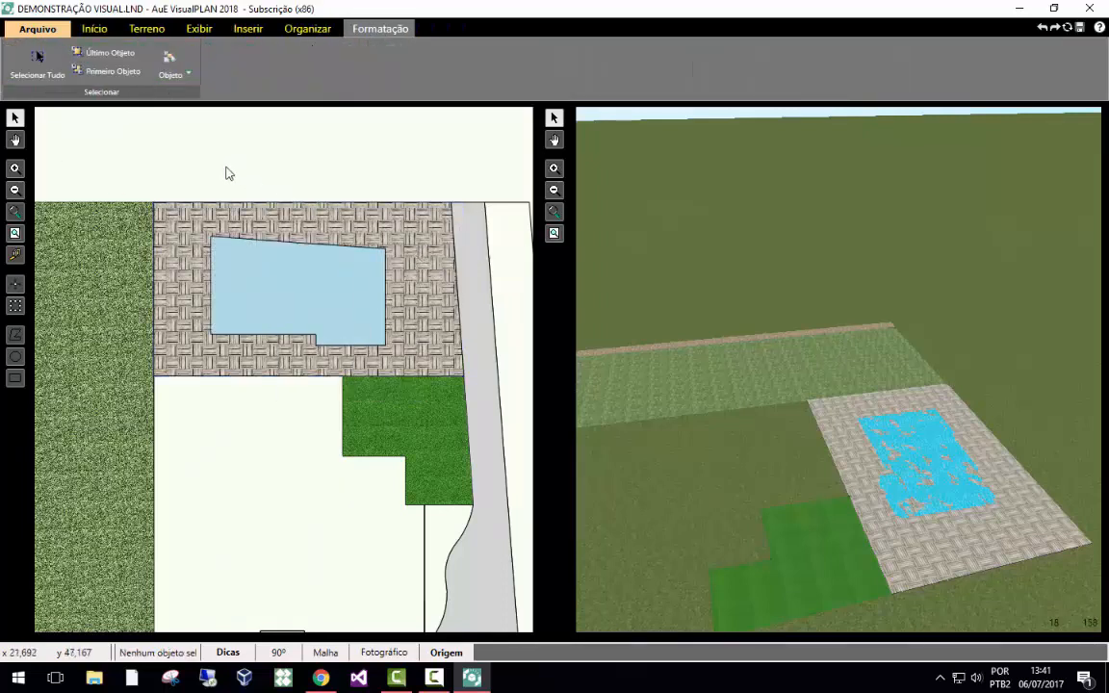
scroll(331, 150, "down", 2)
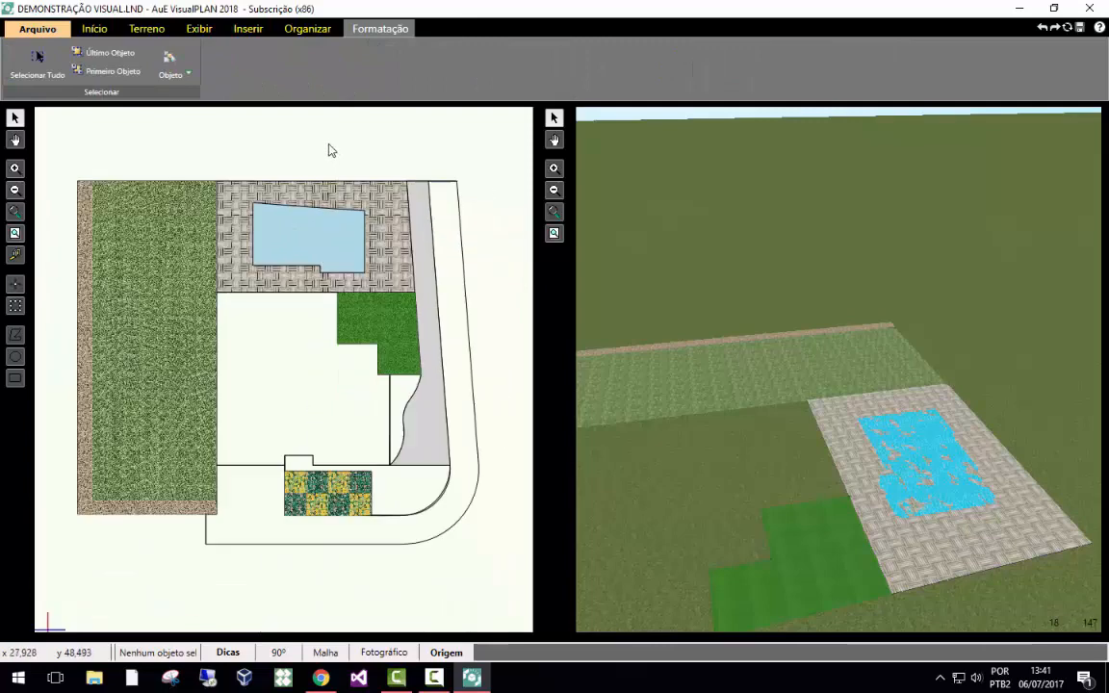
scroll(345, 402, "up", 1)
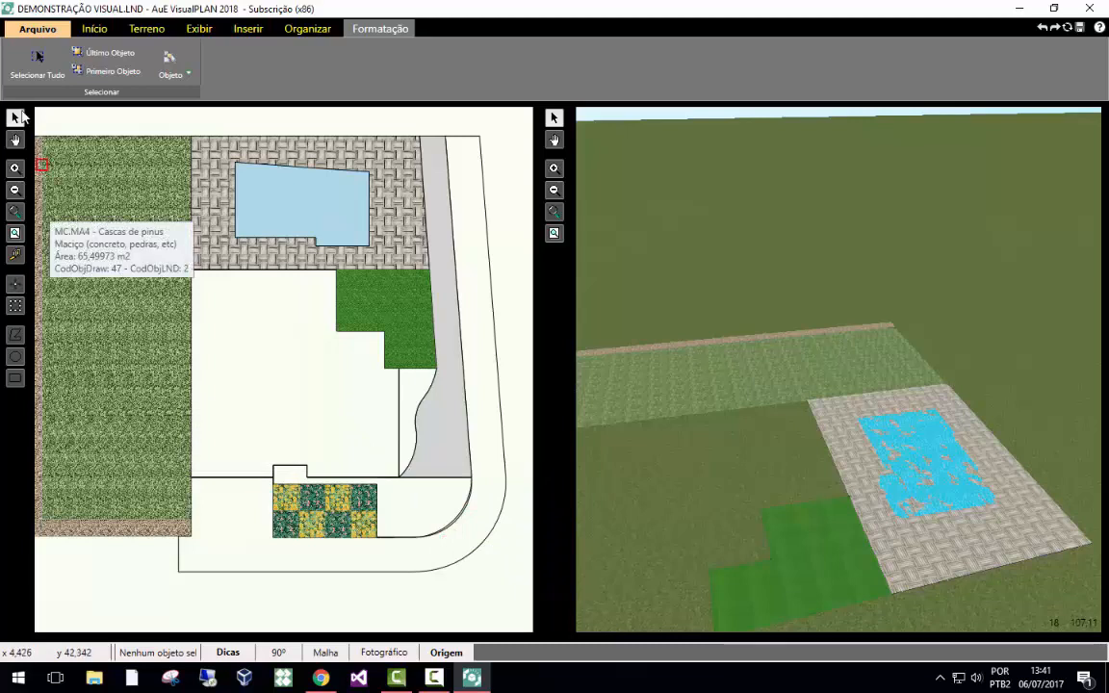
Search the floor materials for CONCRET and fill the outer sidewalk polyline with Concreto áspero com pedras (MC.CO4).
left_click(481, 154)
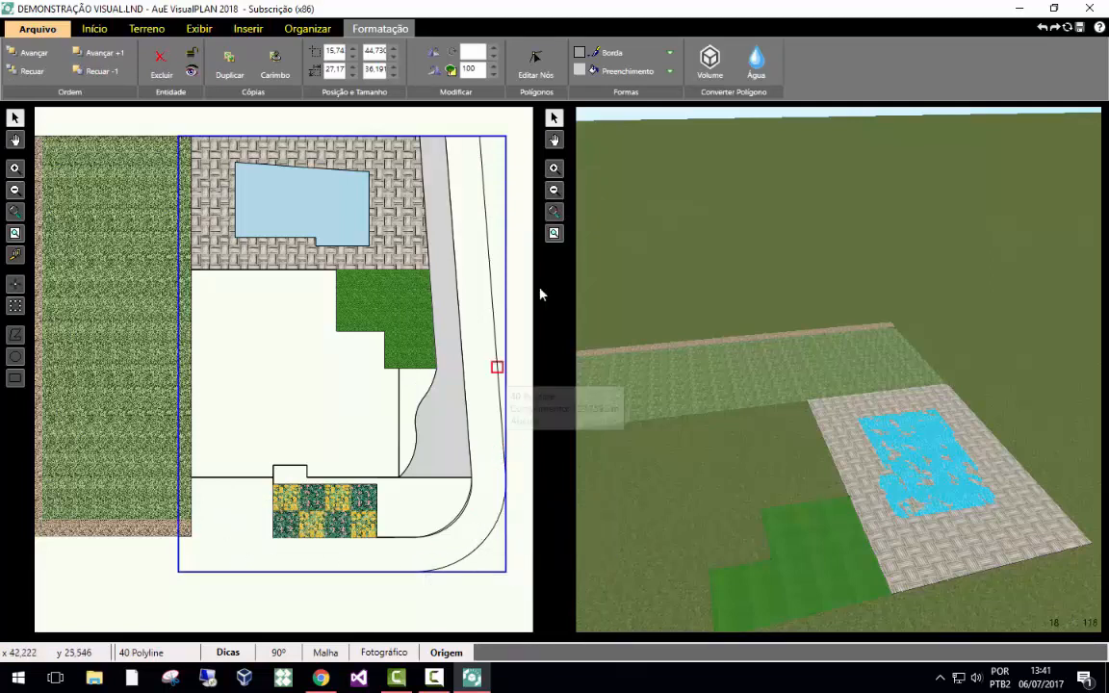
left_click(95, 28)
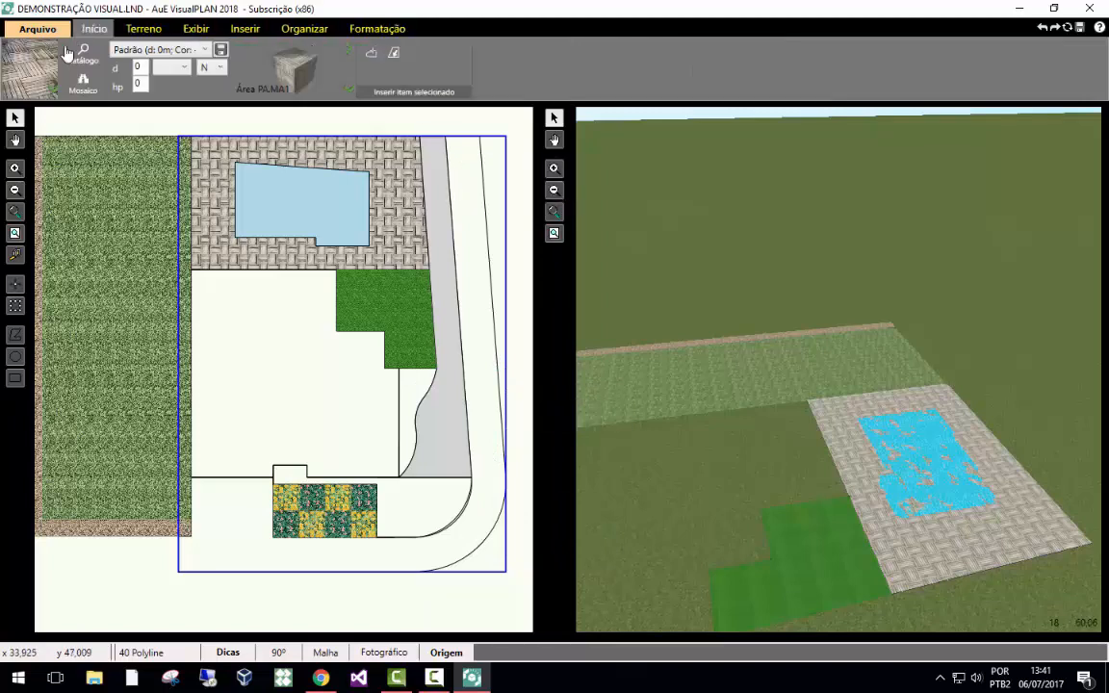
left_click(28, 54)
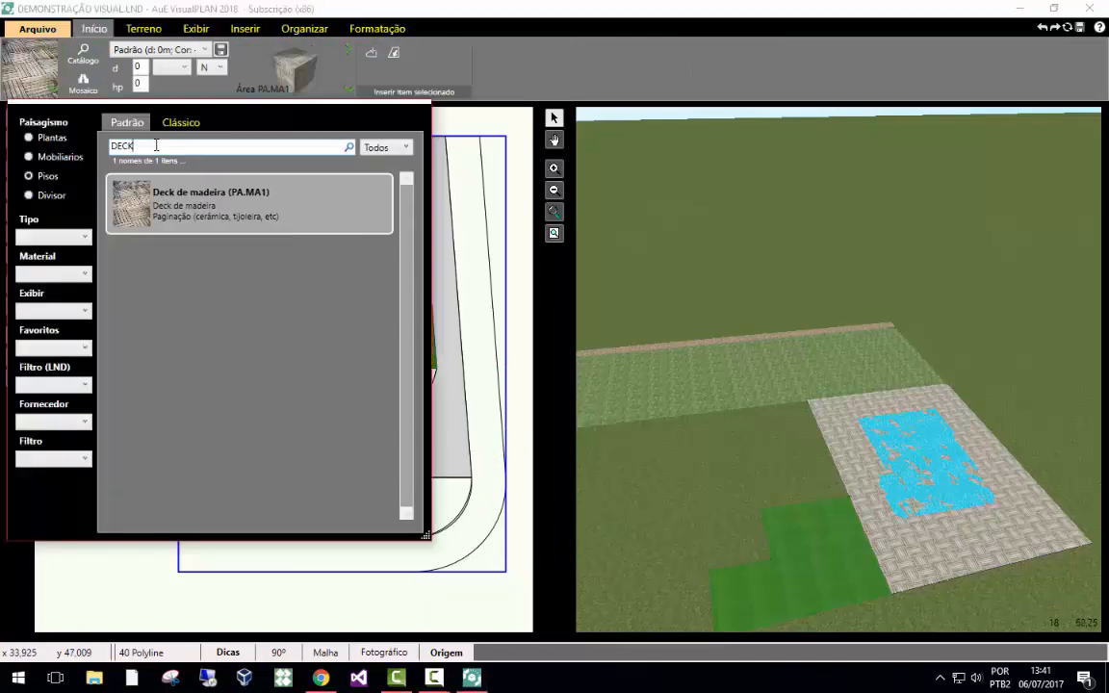
left_click_drag(153, 146, 105, 154)
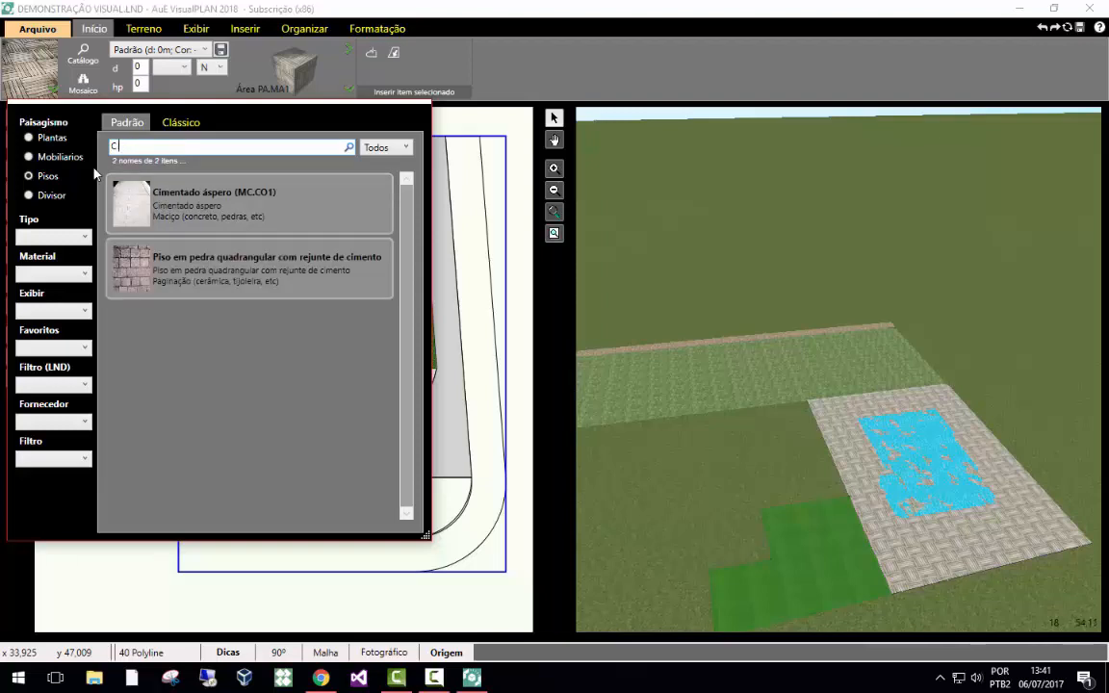
key("BackSpace")
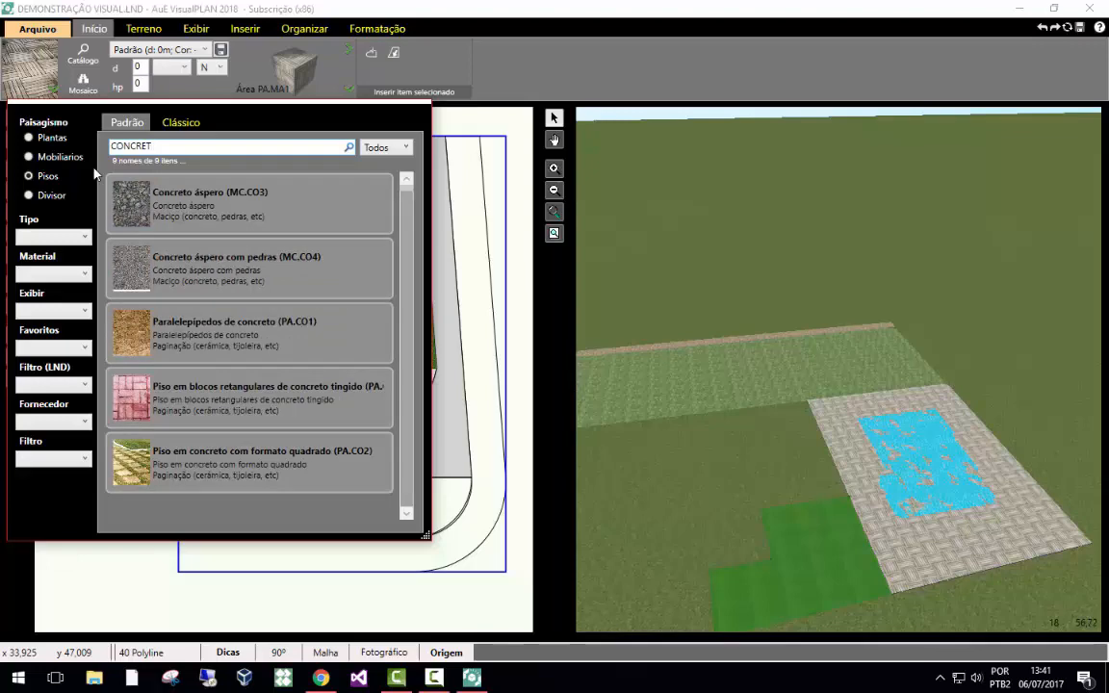
left_click(160, 294)
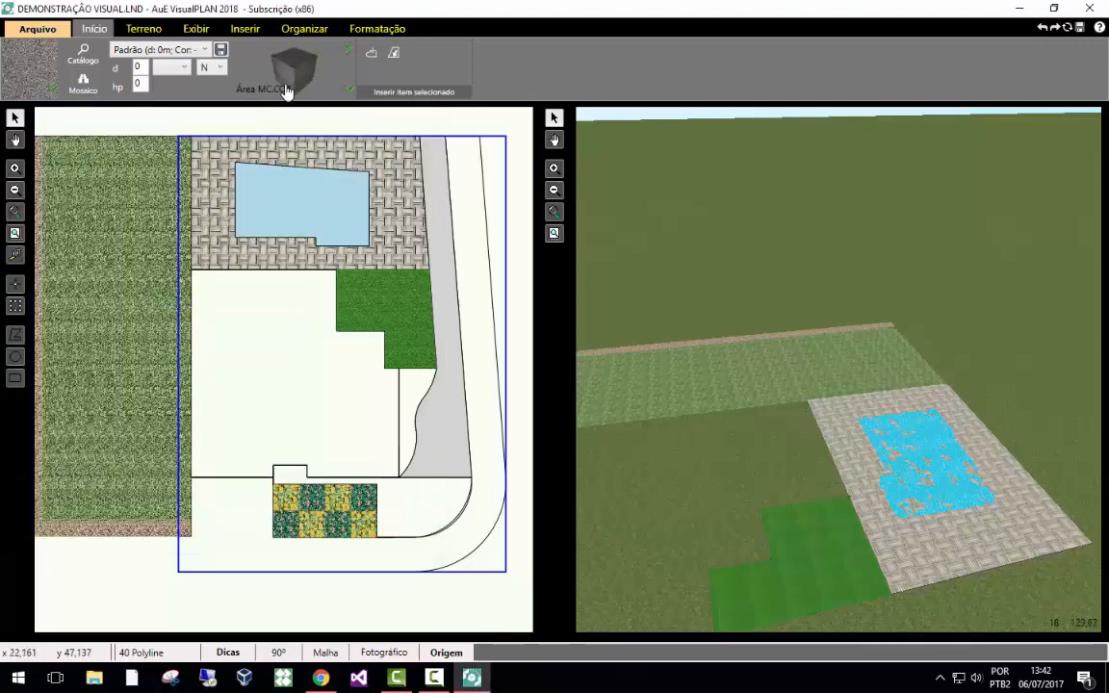
left_click(395, 54)
left_click(511, 571)
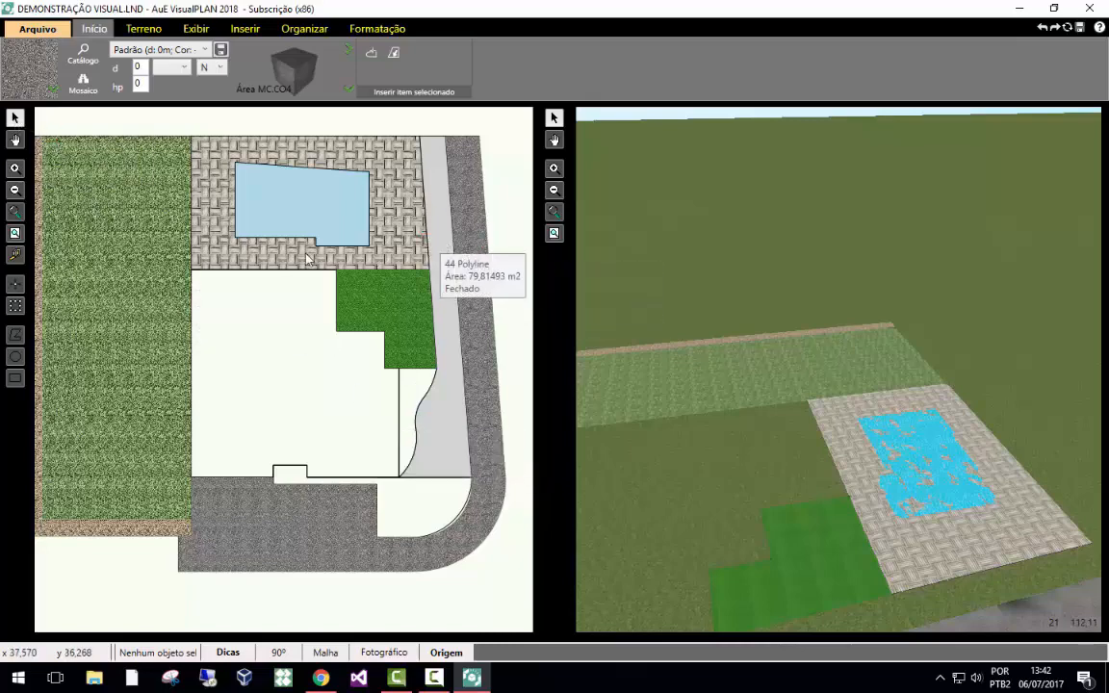
Switch the catalogue to plants, clear the previous search text and filter by the type Grama.
left_click(26, 84)
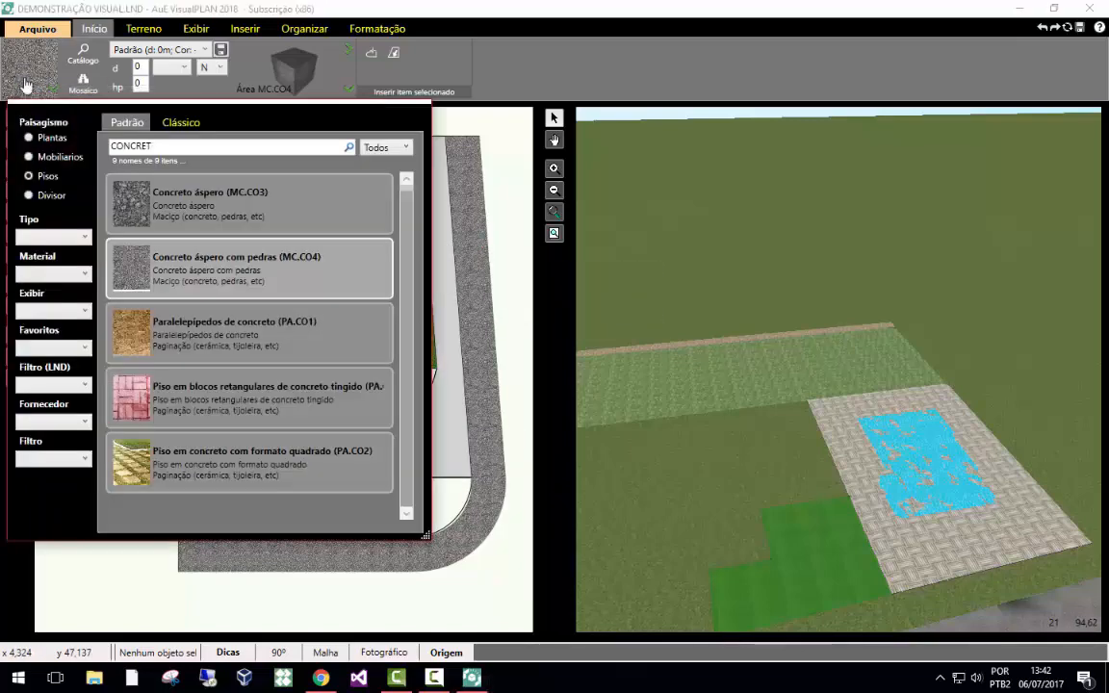
left_click(43, 141)
left_click_drag(145, 146, 113, 146)
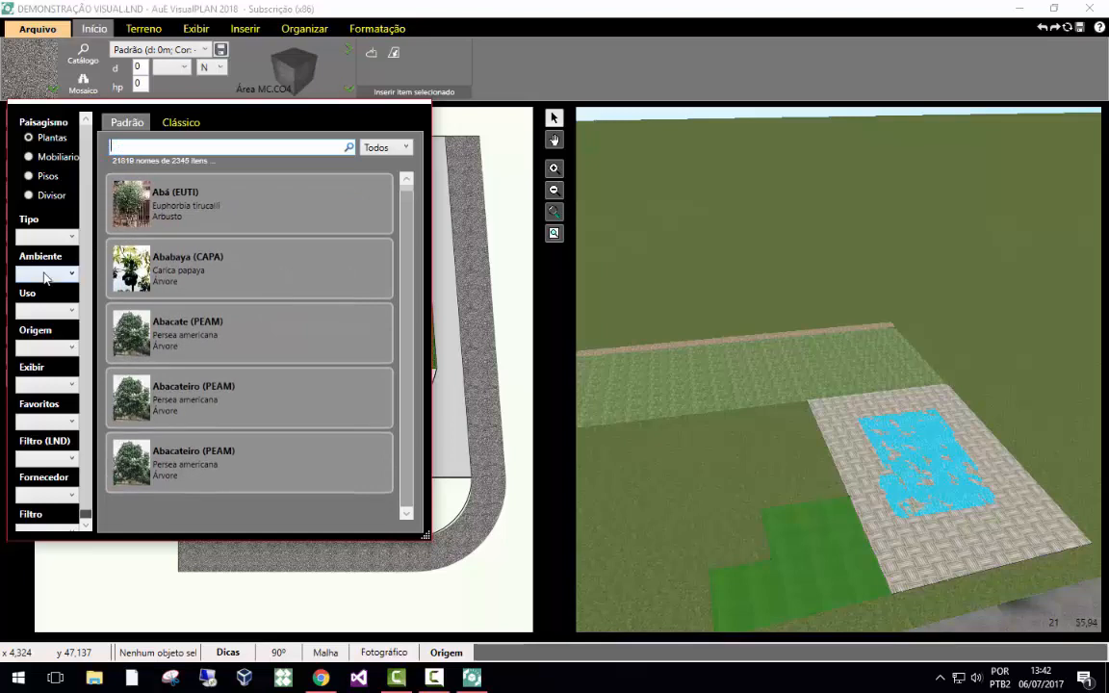
left_click(44, 274)
left_click(44, 236)
left_click(44, 236)
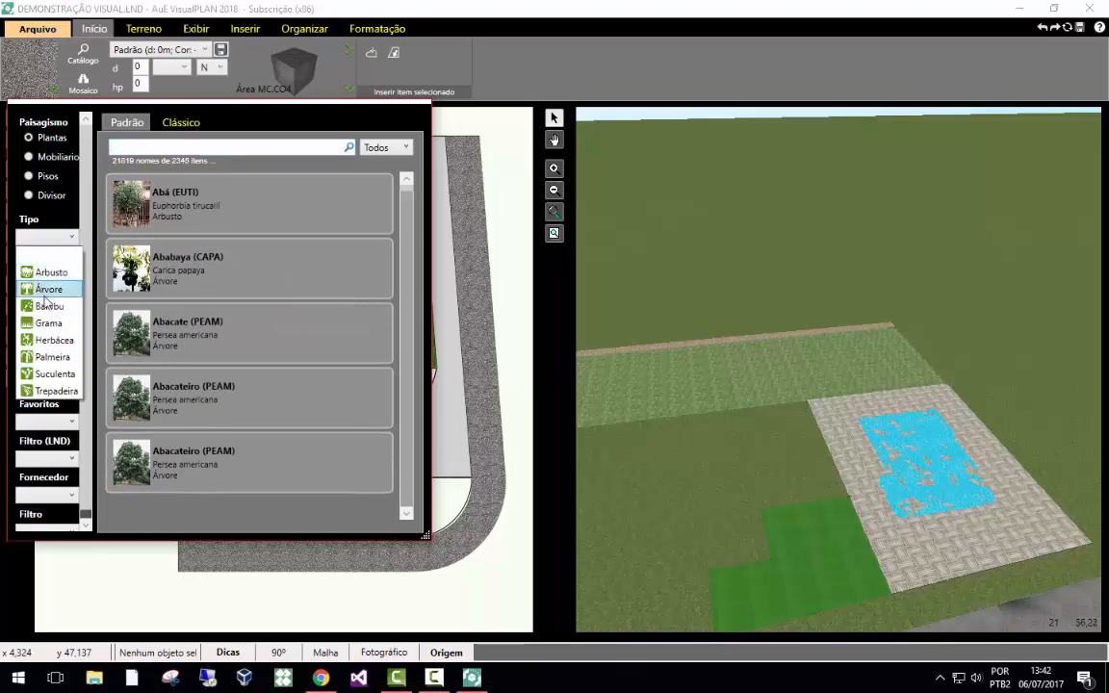
left_click(48, 323)
Search the grasses for AMEN and clear the search again.
left_click(142, 145)
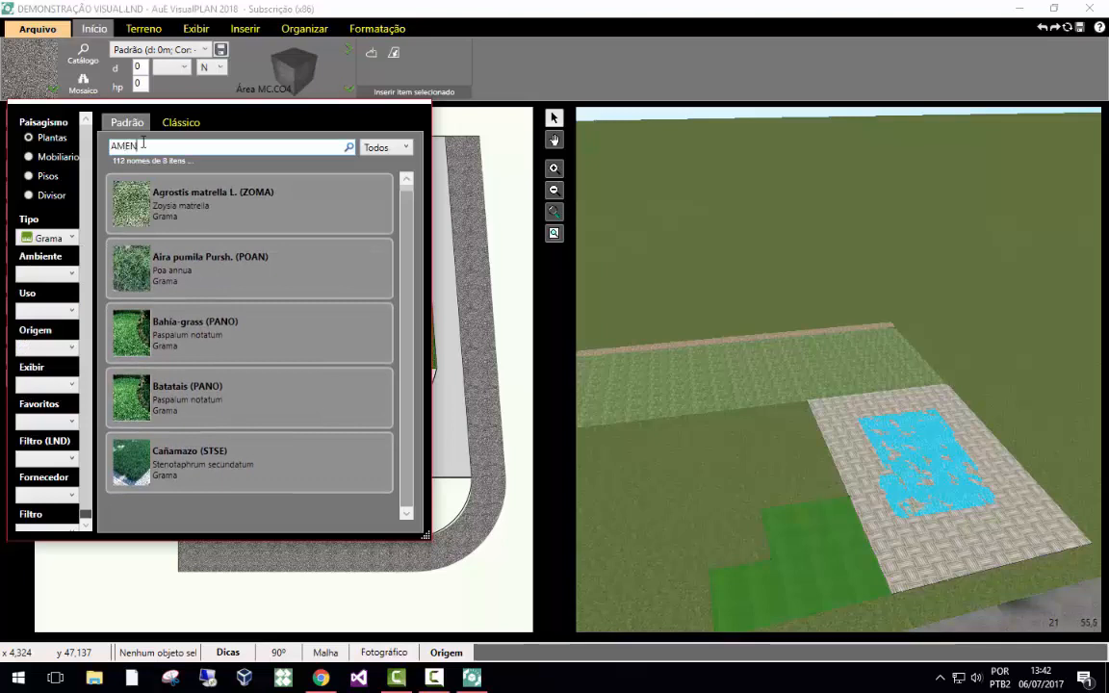
key("Return")
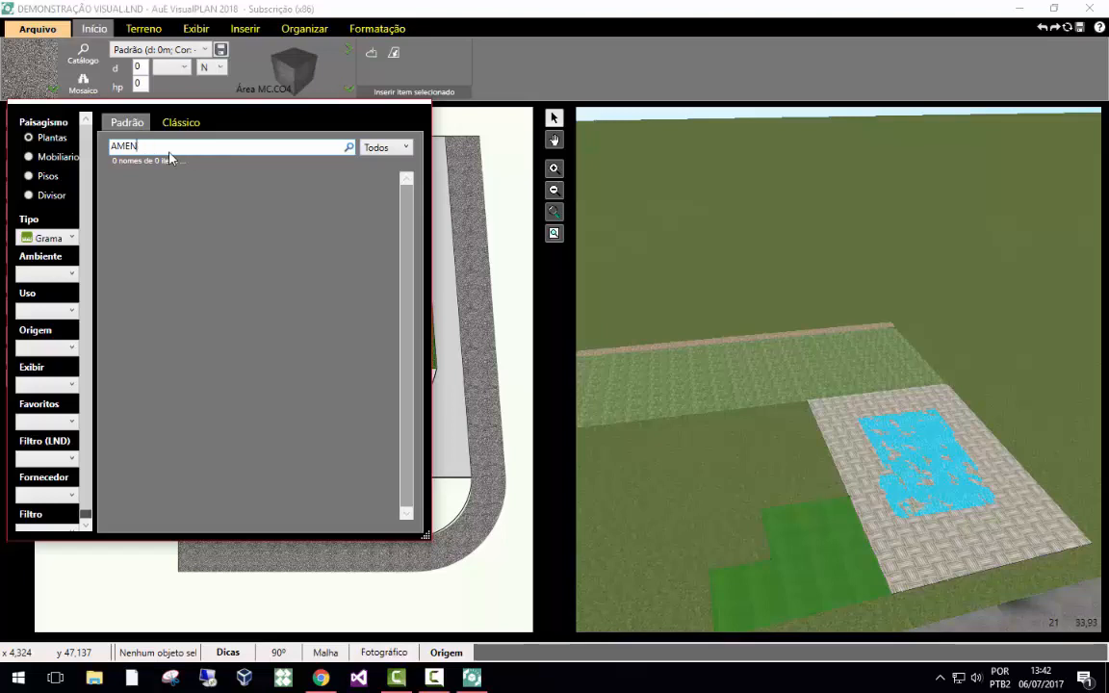
key("Return")
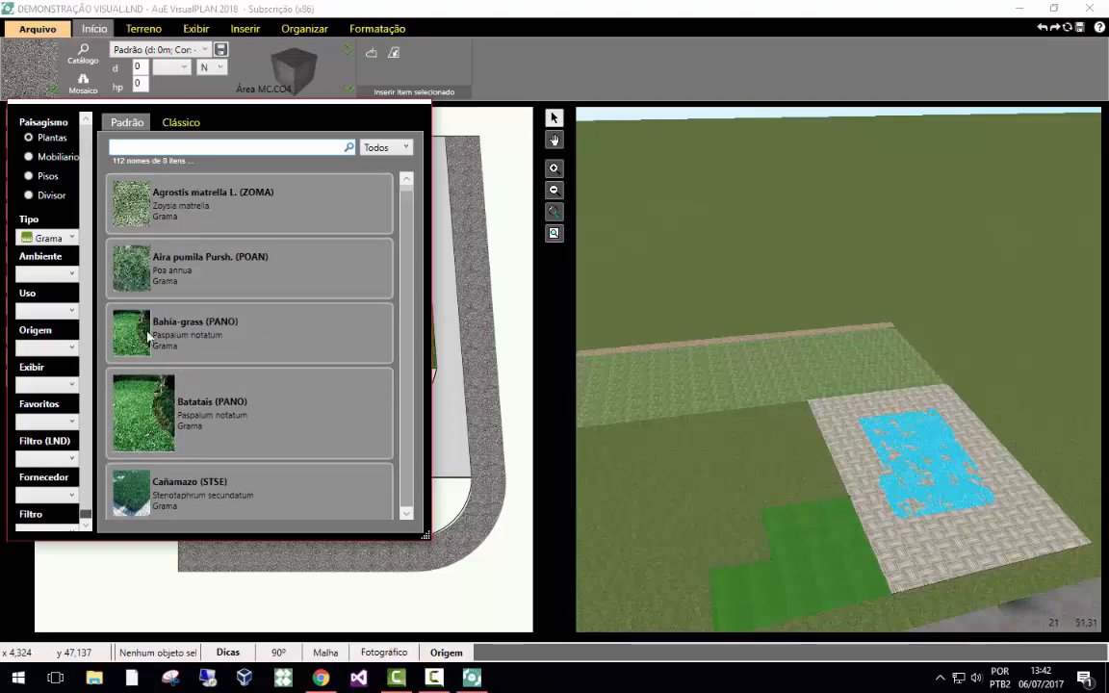
Choose the Batatais (PANO) grass as an area item and fill the long strip polyline beside the sidewalk with it.
left_click(144, 421)
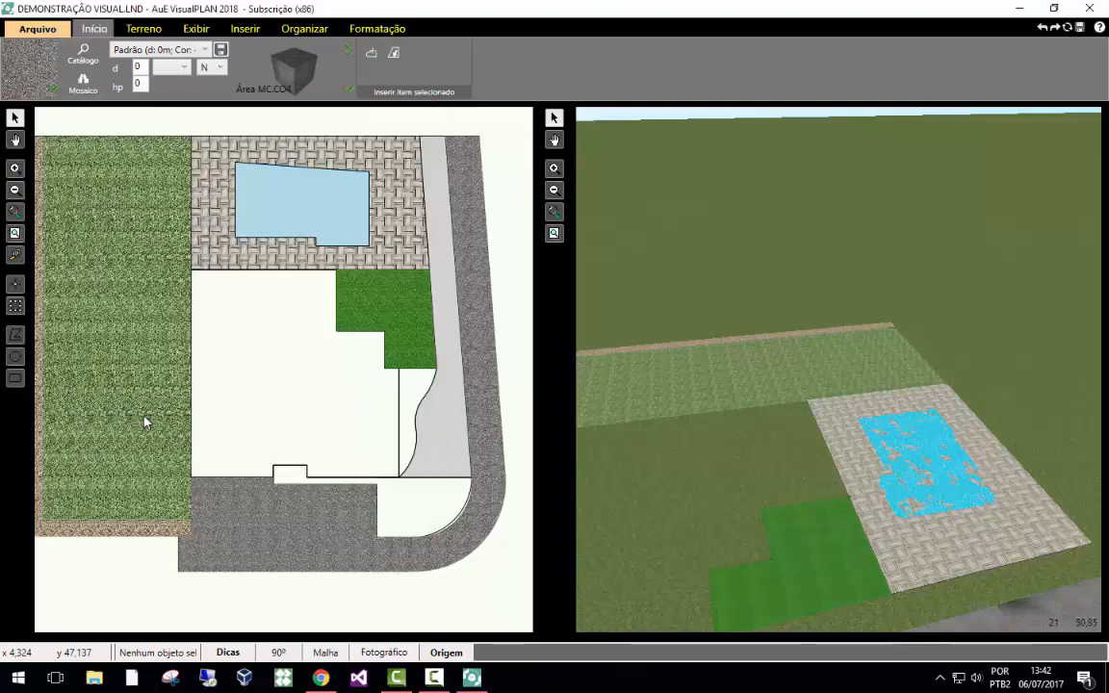
left_click(308, 70)
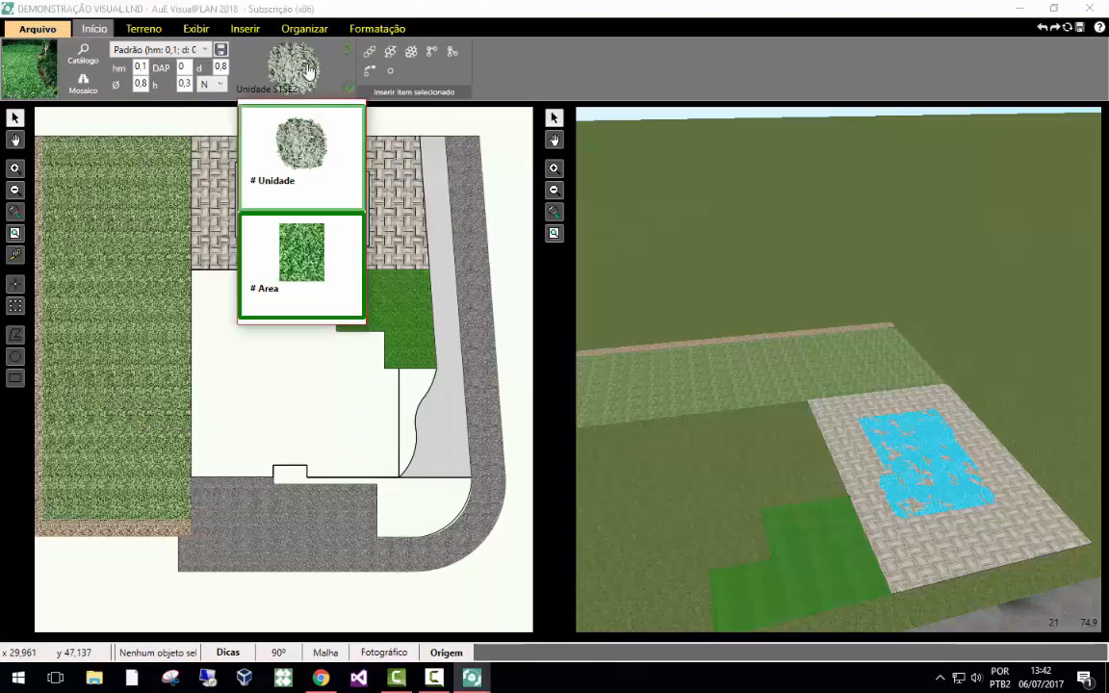
left_click(303, 280)
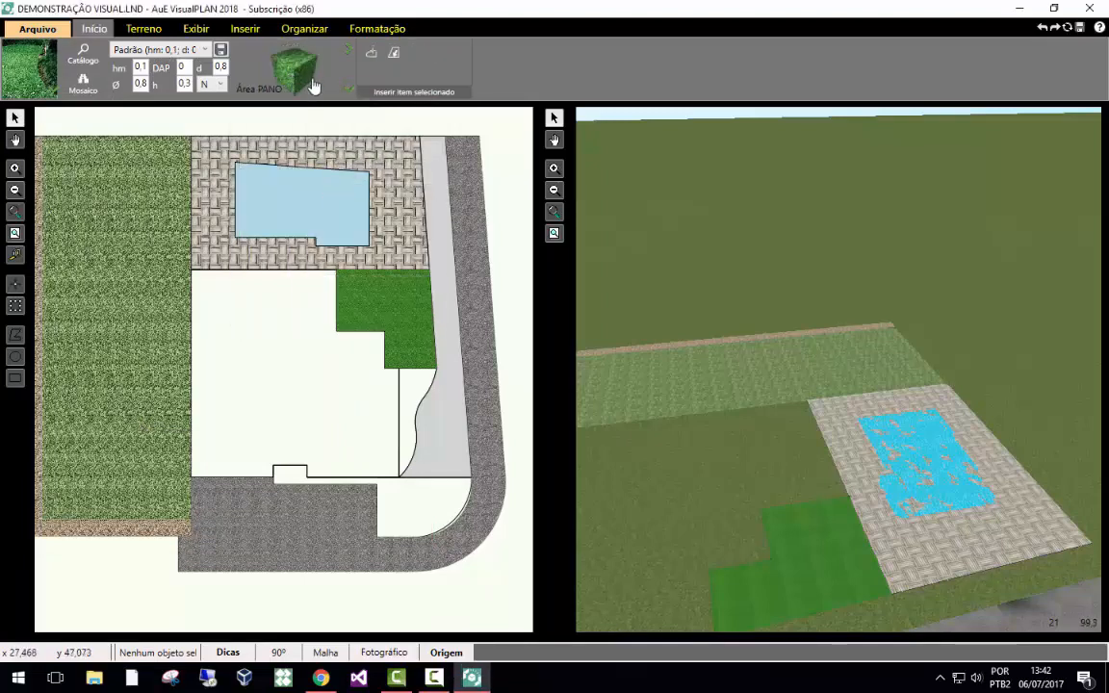
left_click(395, 55)
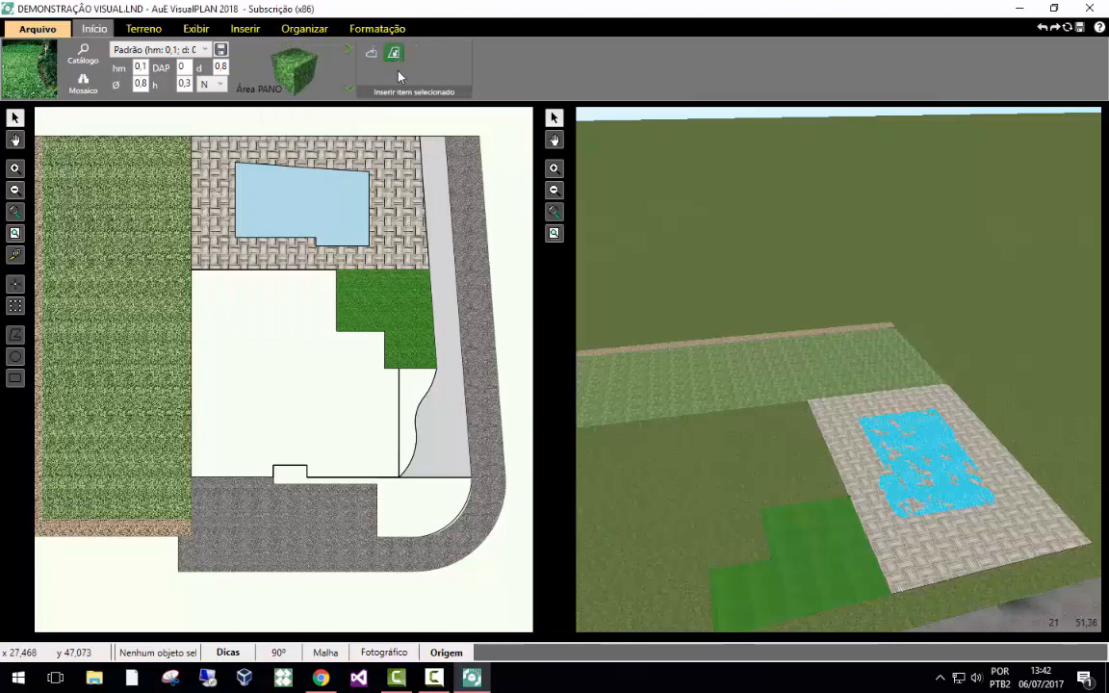
left_click(449, 279)
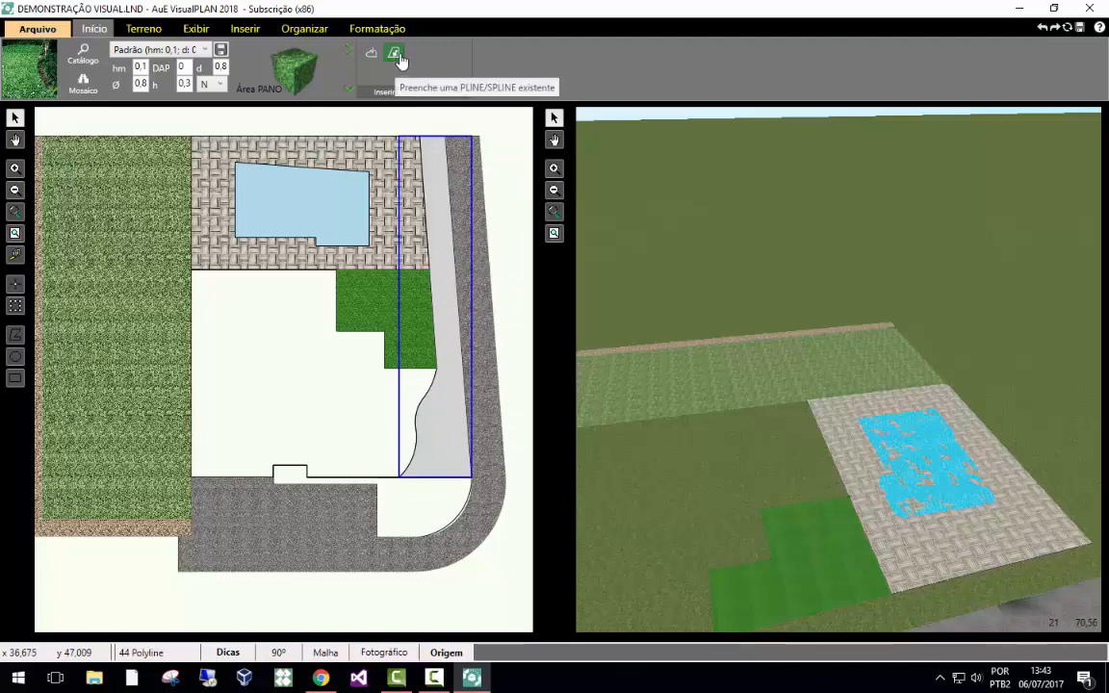
left_click(431, 257)
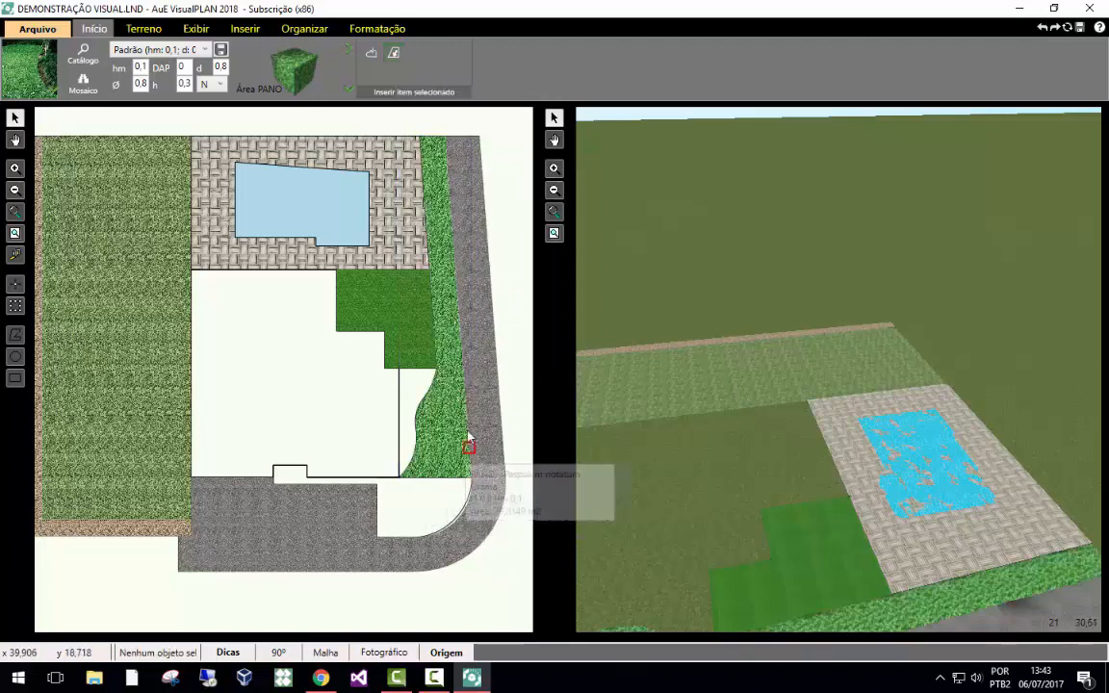
Convert the house outline polyline into a volume and check it in the 3D view.
left_click(400, 382)
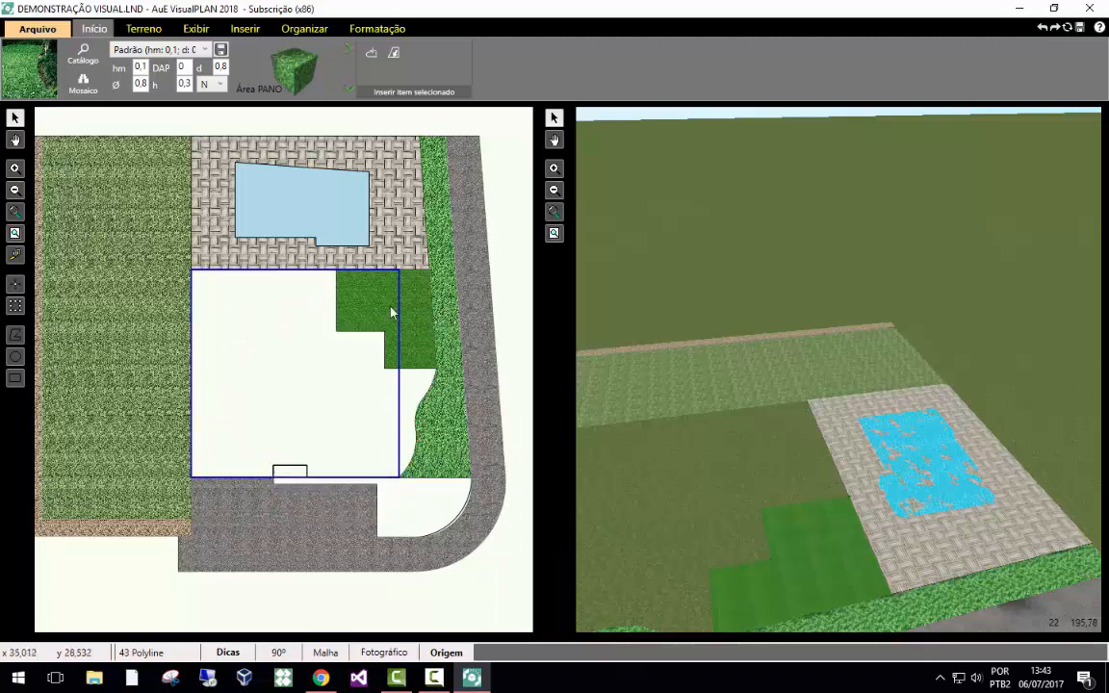
left_click(378, 29)
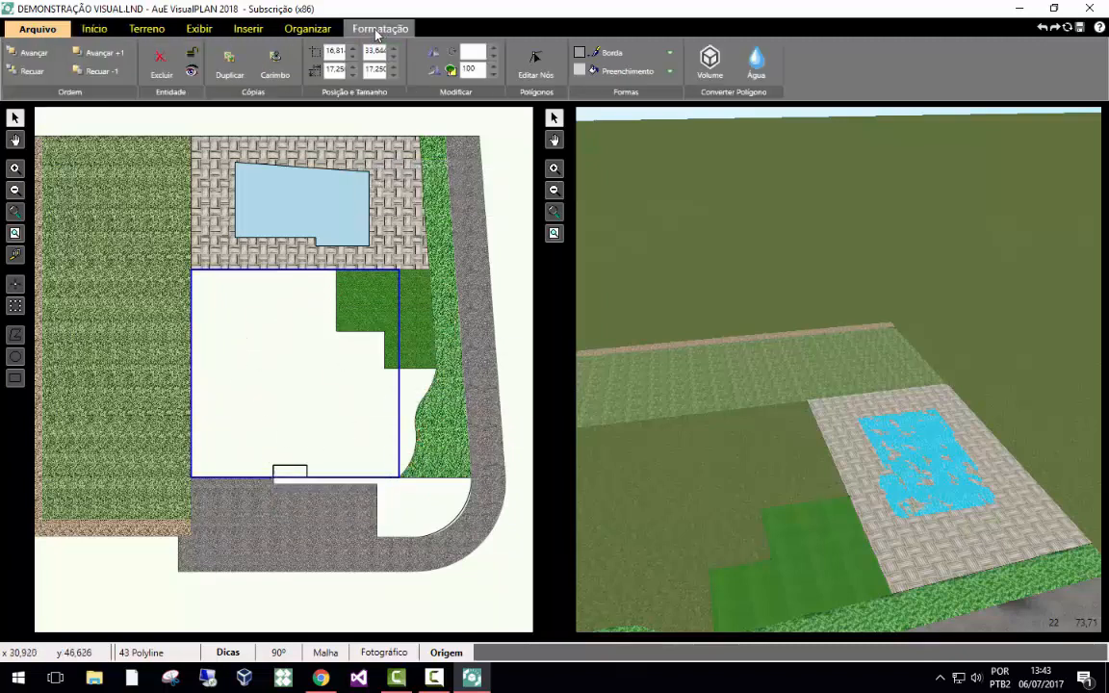
left_click(721, 72)
scroll(889, 240, "down", 10)
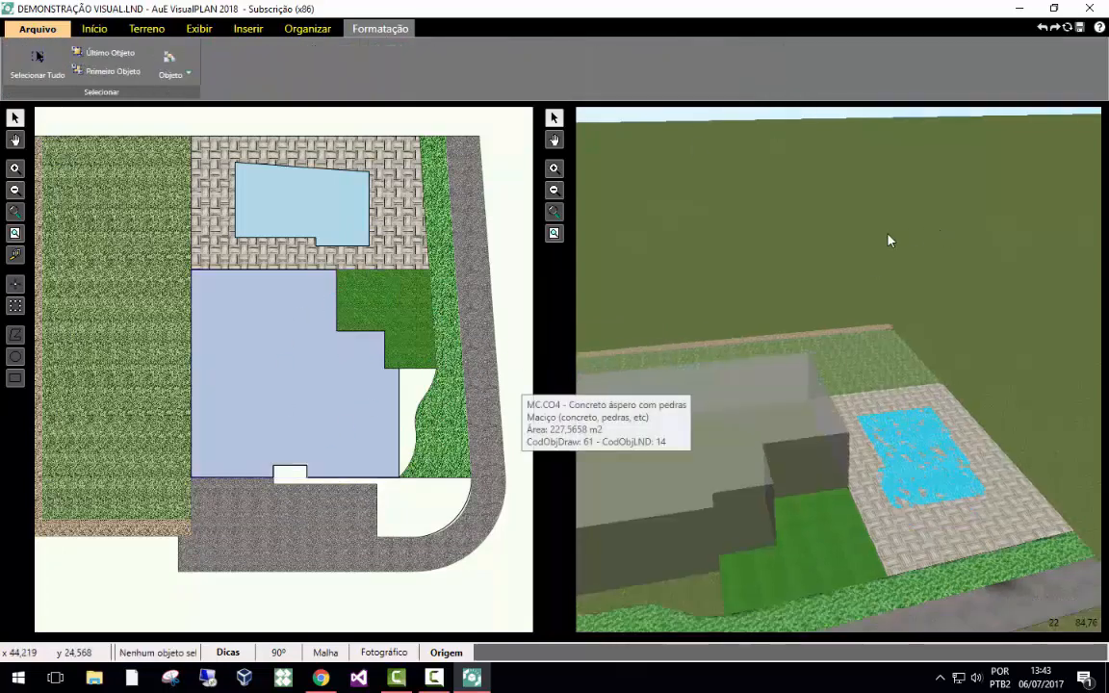
scroll(776, 472, "up", 8)
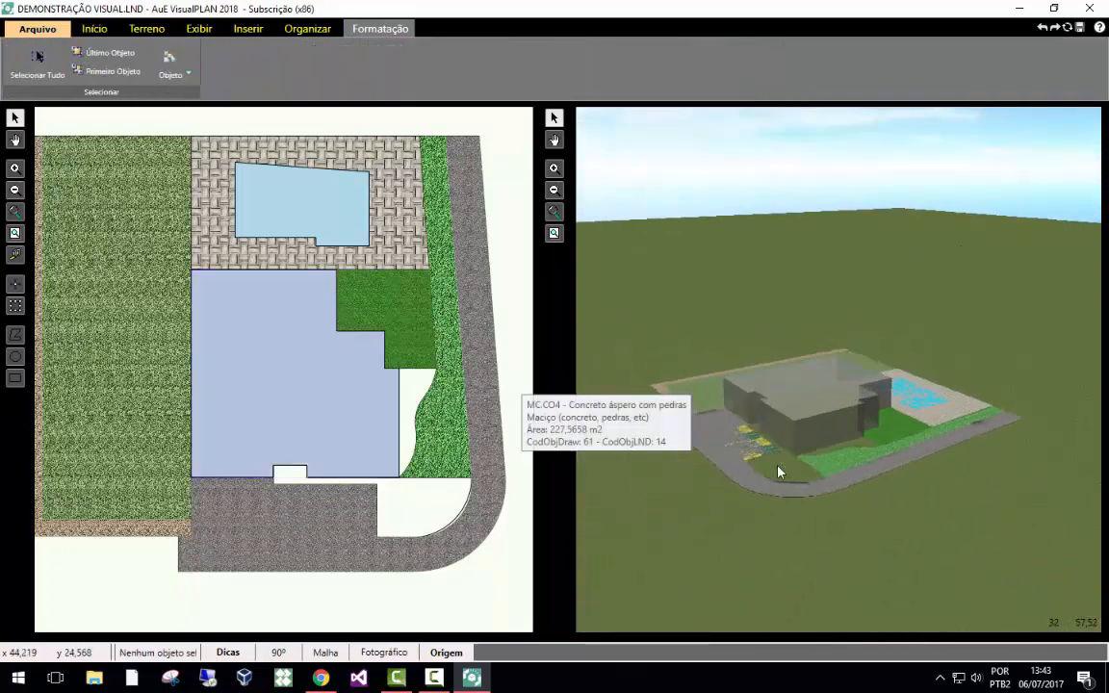
middle_click_drag(784, 533, 831, 515)
middle_click_drag(856, 580, 920, 539)
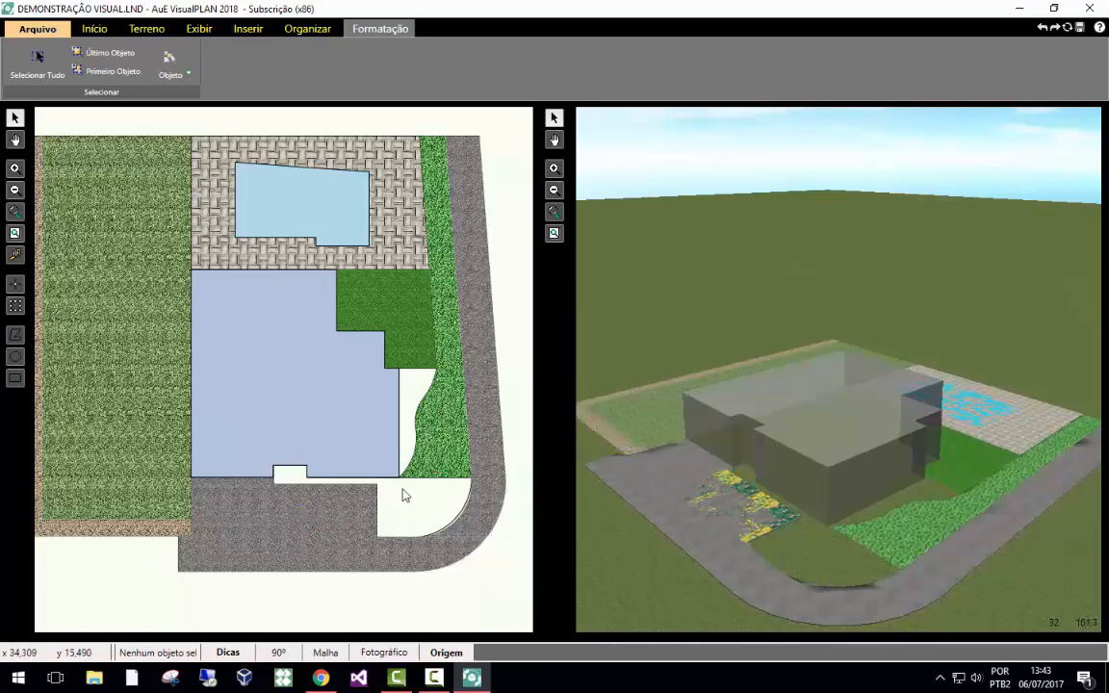
Search all plant types for TAGETES and fill the curved bed beside the house with the TAPA3 area.
scroll(403, 493, "up", 1)
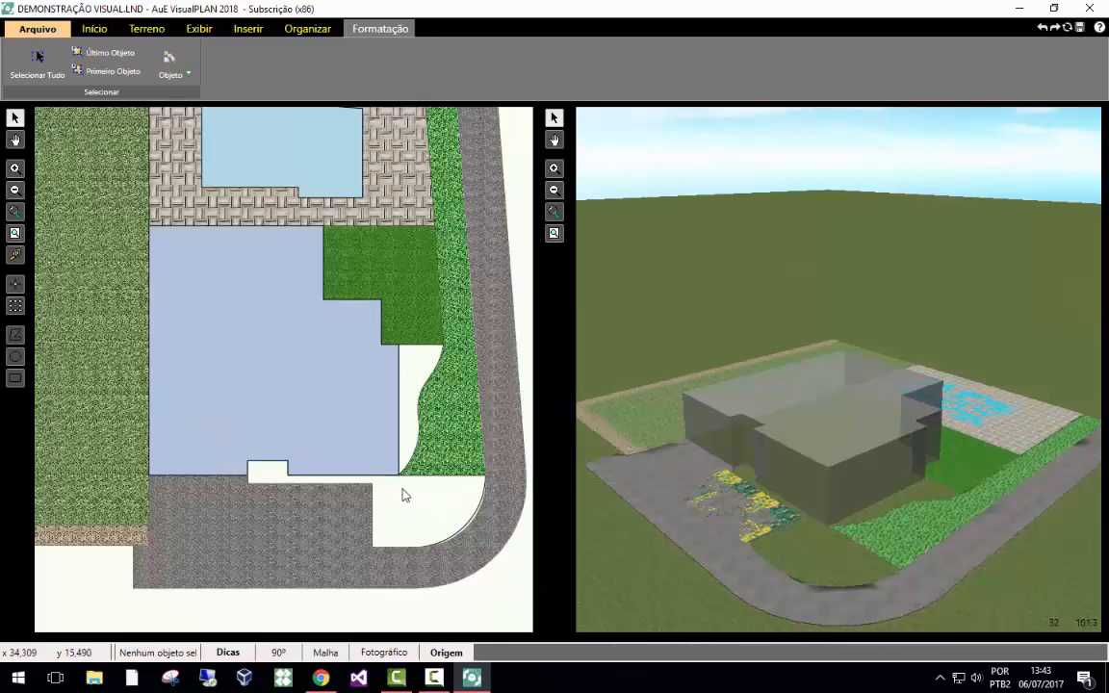
left_click(426, 372)
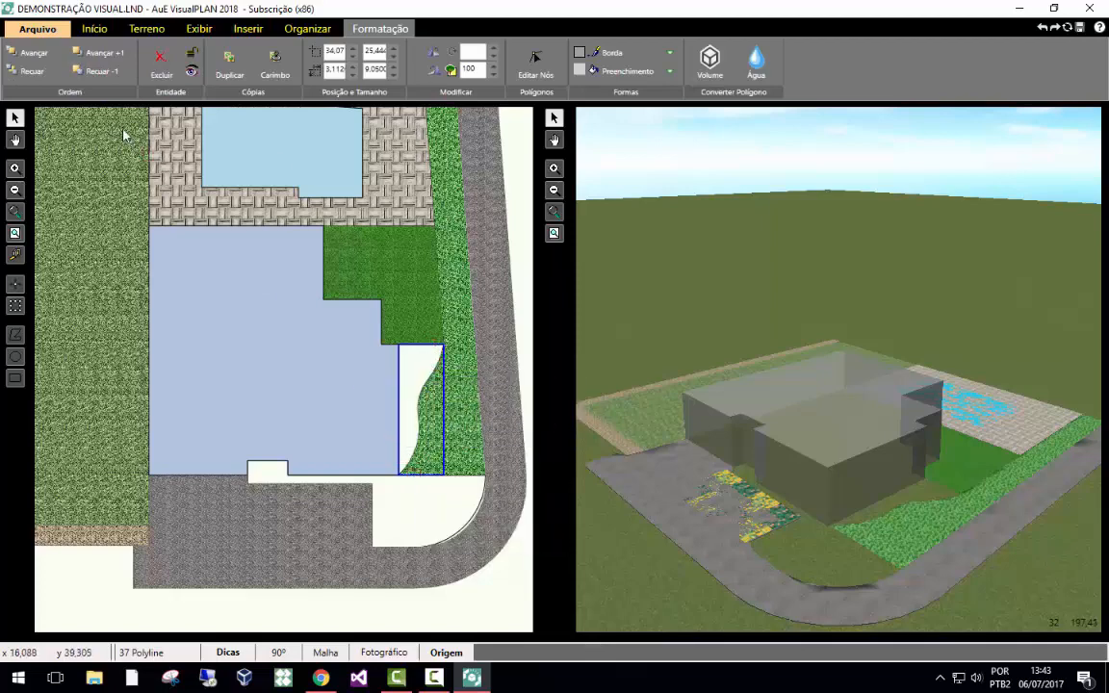
left_click(95, 28)
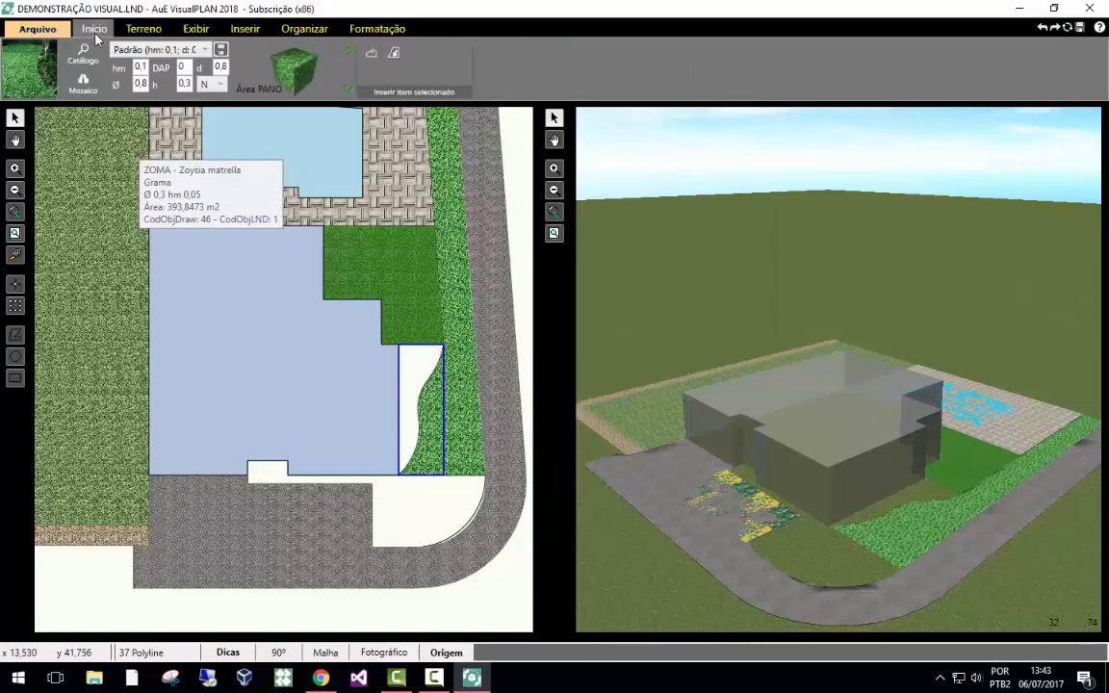
left_click(26, 65)
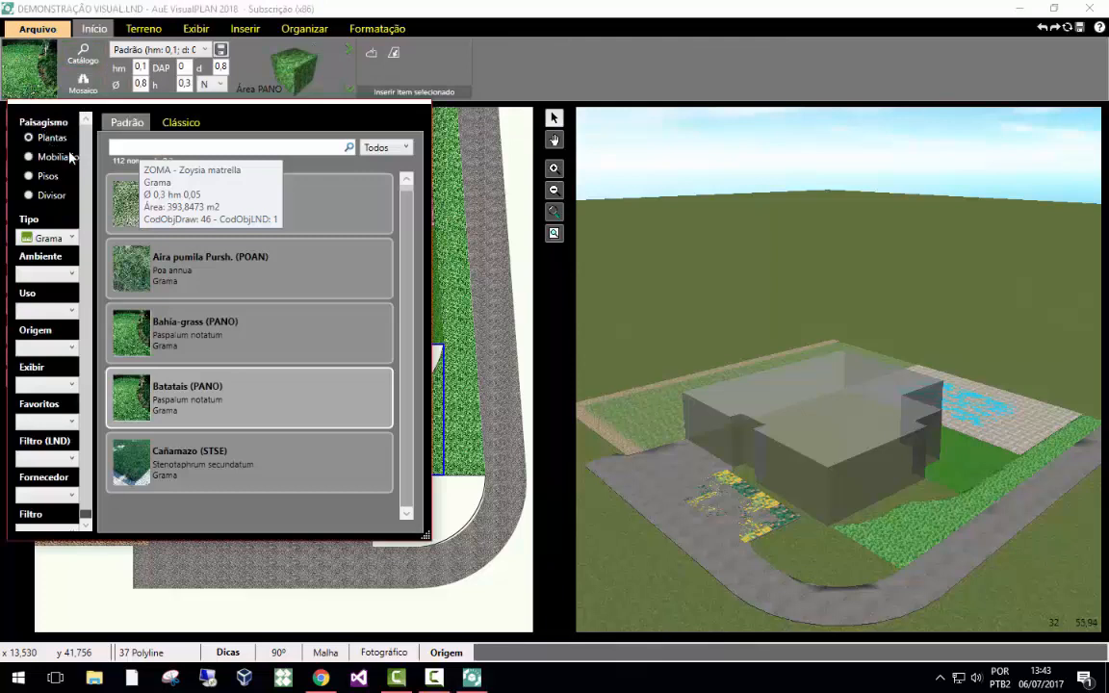
left_click(53, 237)
left_click(158, 146)
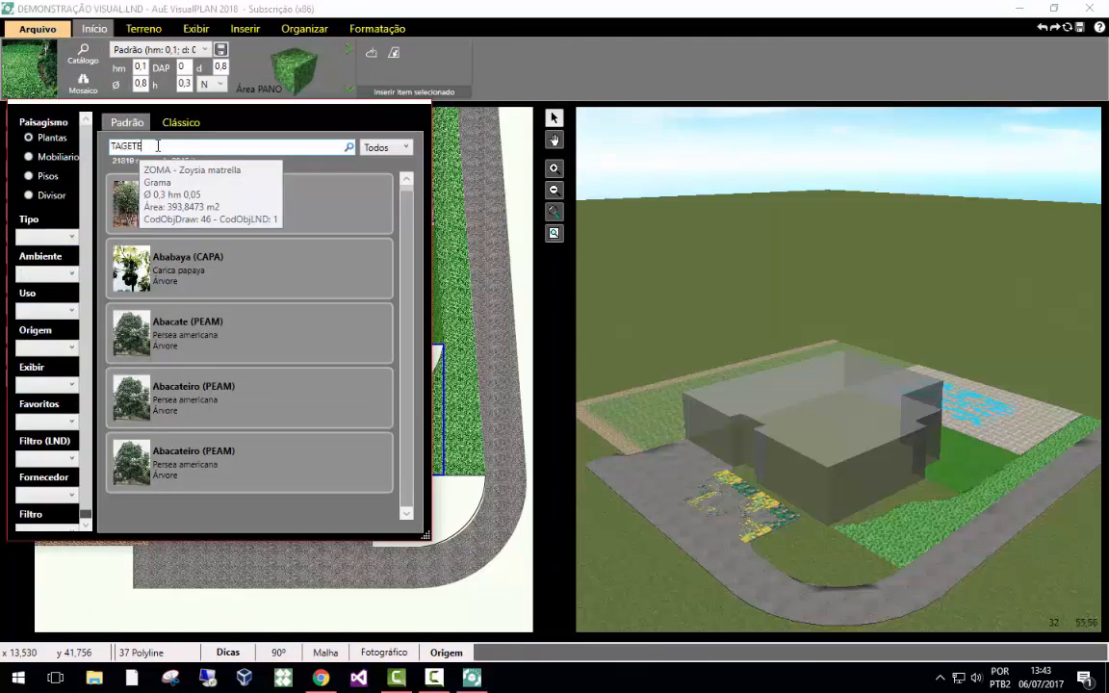
key("Return")
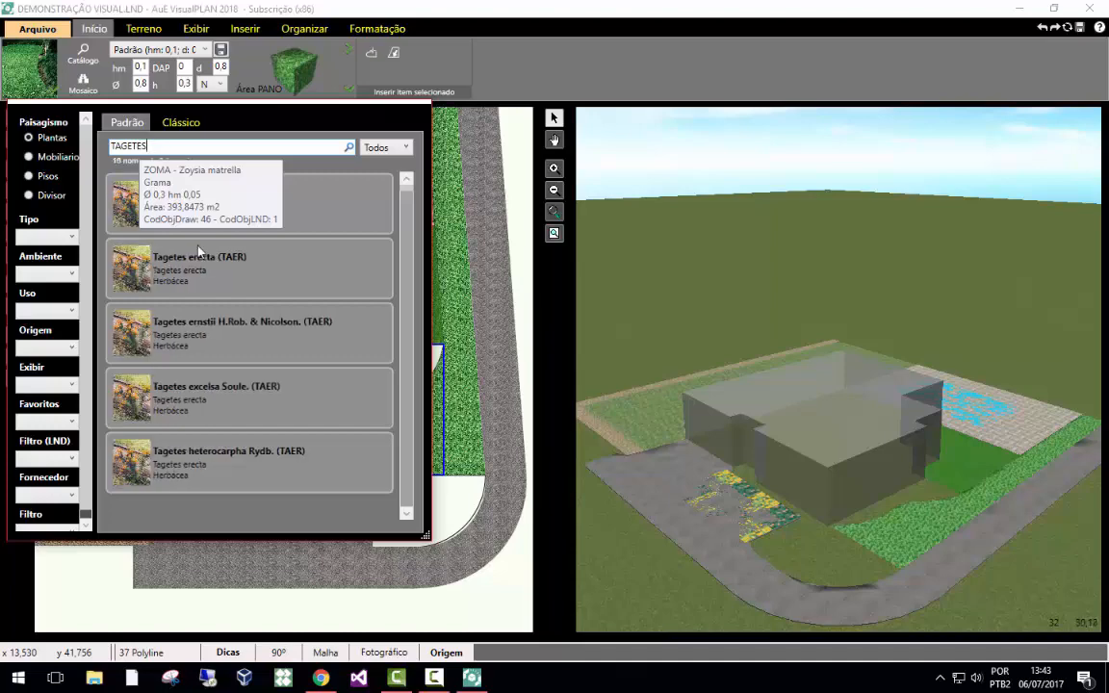
left_click(128, 252)
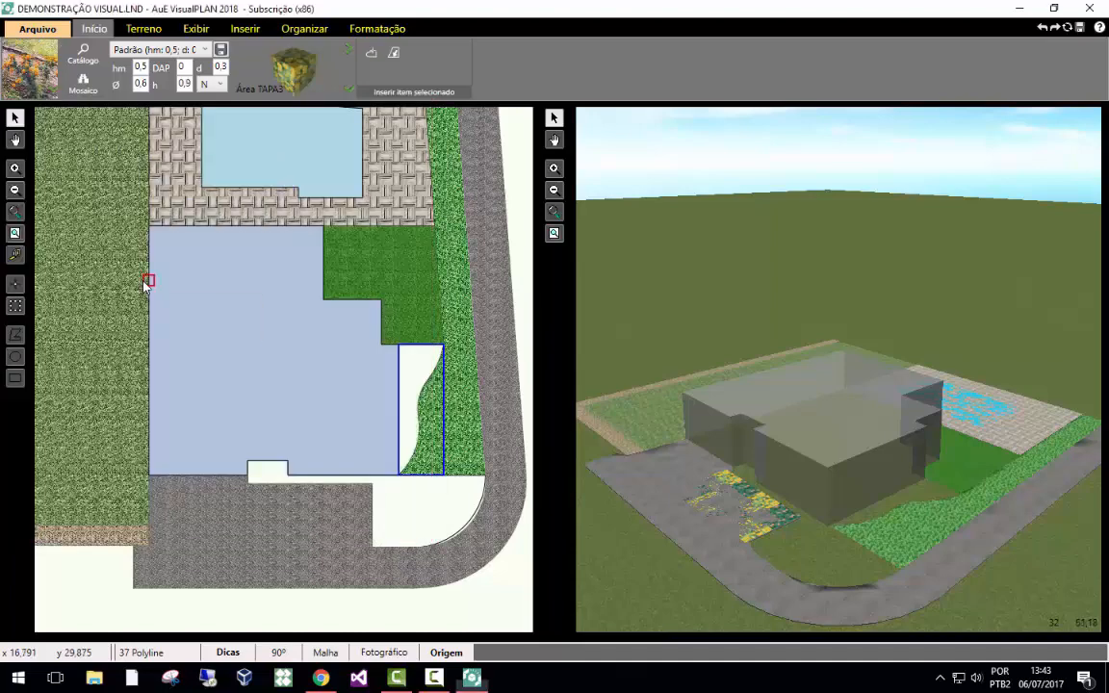
left_click(393, 53)
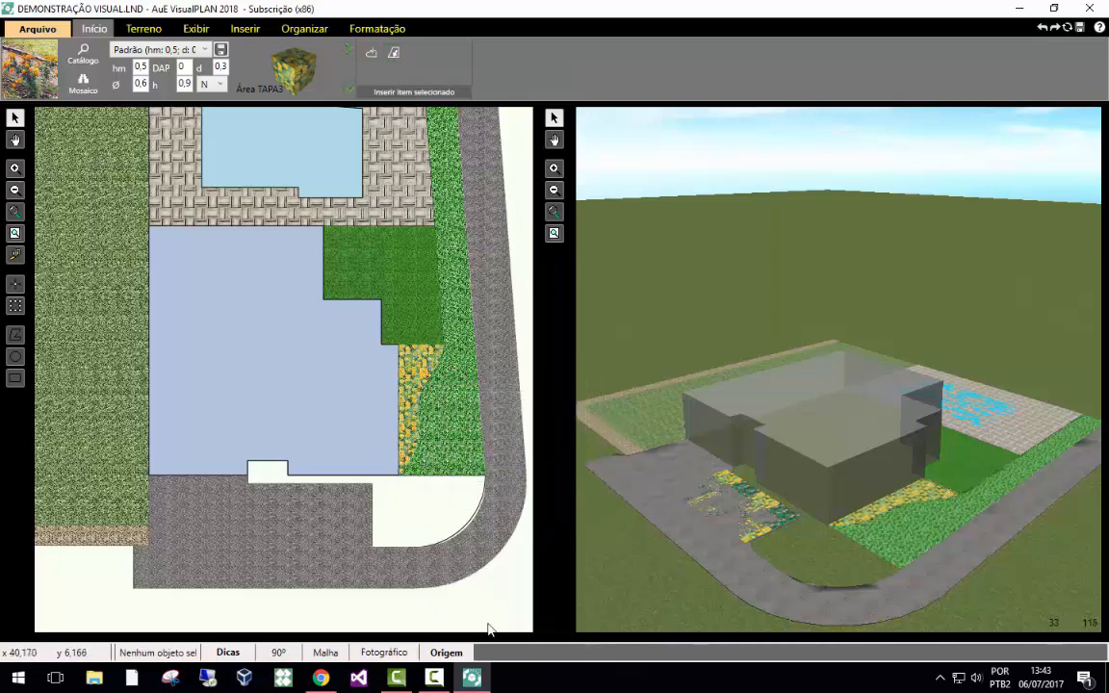
Search the floor materials for PEDRA POR and fill the entrance walkway polyline with Pedra portuguesa branca (MC.PN7).
scroll(517, 527, "down", 1)
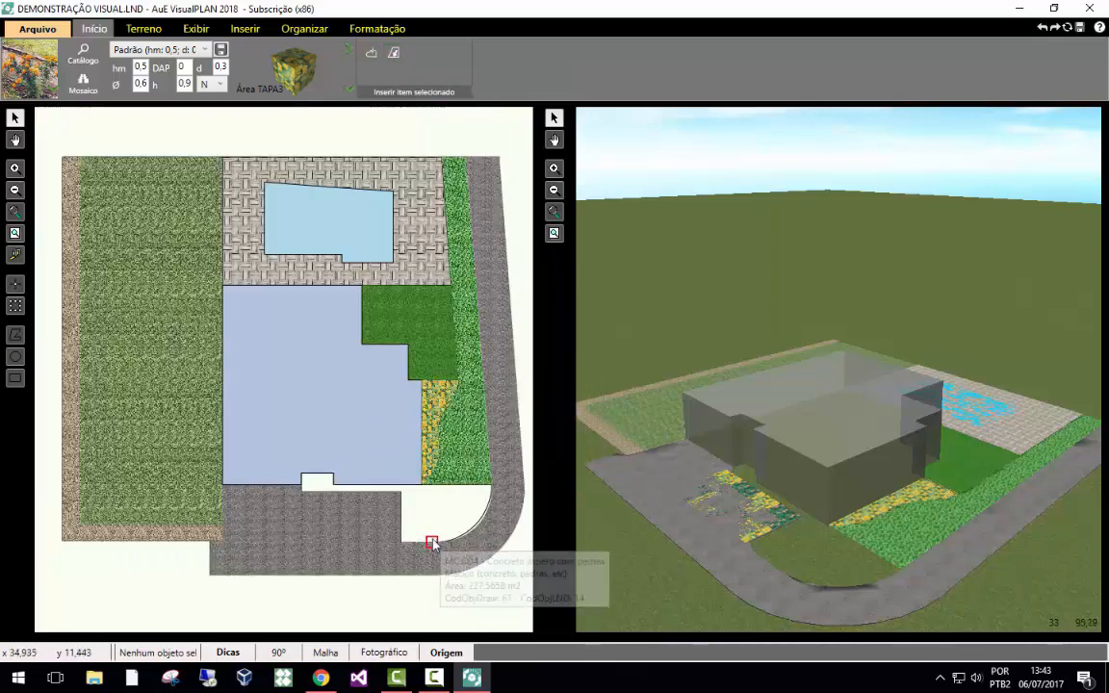
scroll(434, 531, "up", 1)
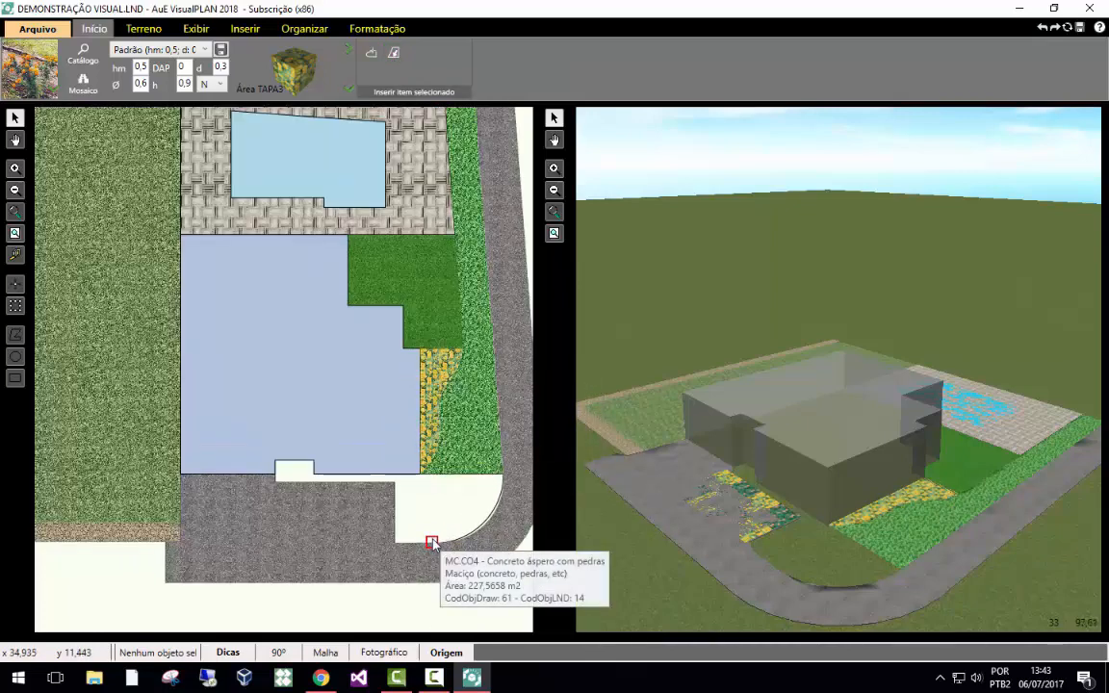
left_click(483, 528)
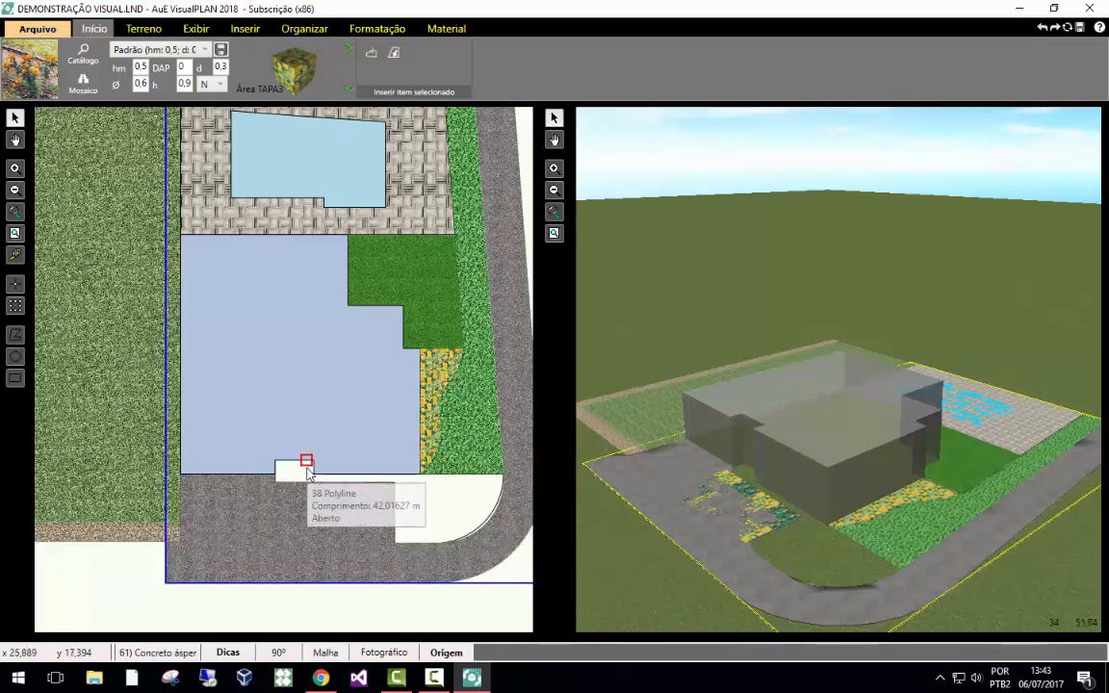
left_click(304, 461)
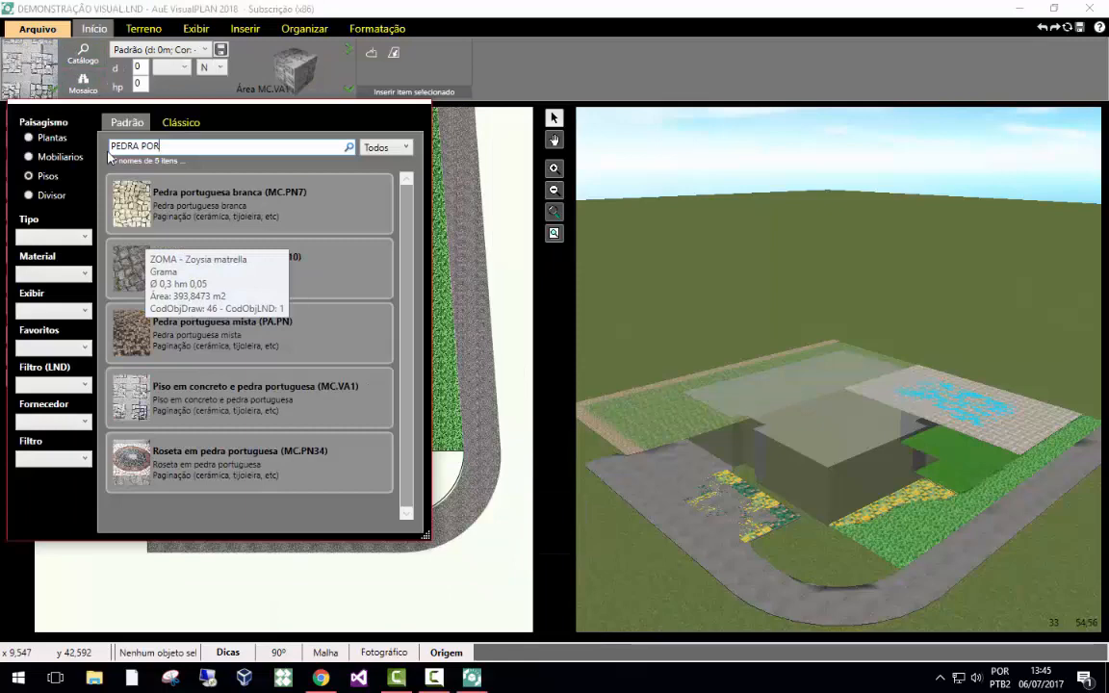
left_click(158, 230)
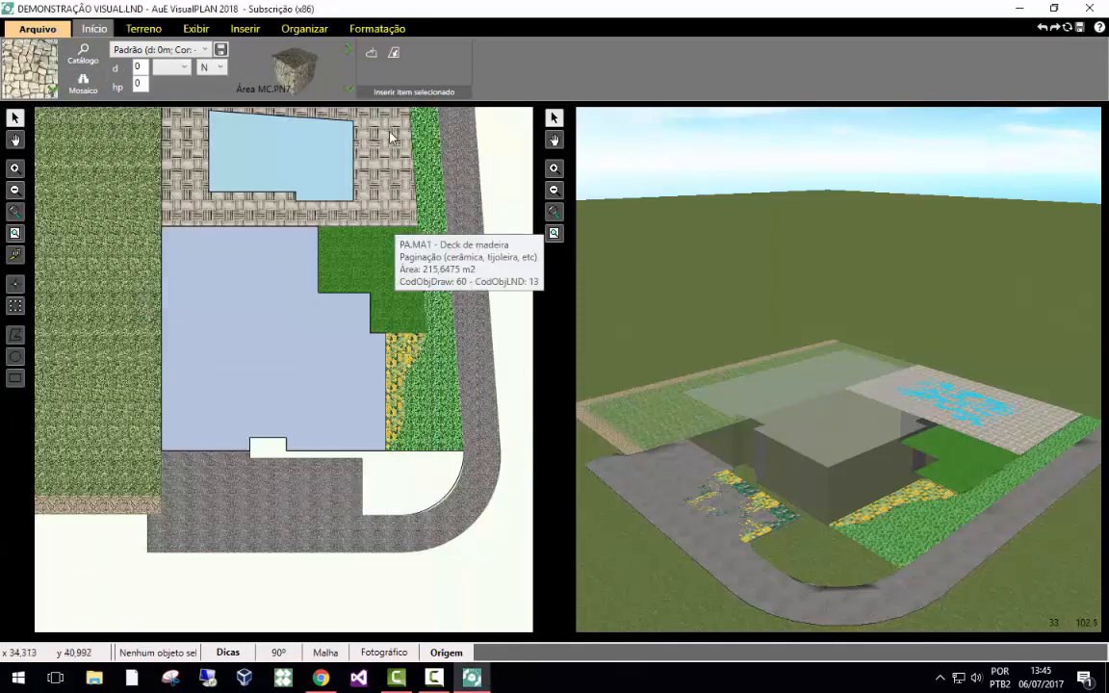
left_click(433, 488)
left_click(394, 52)
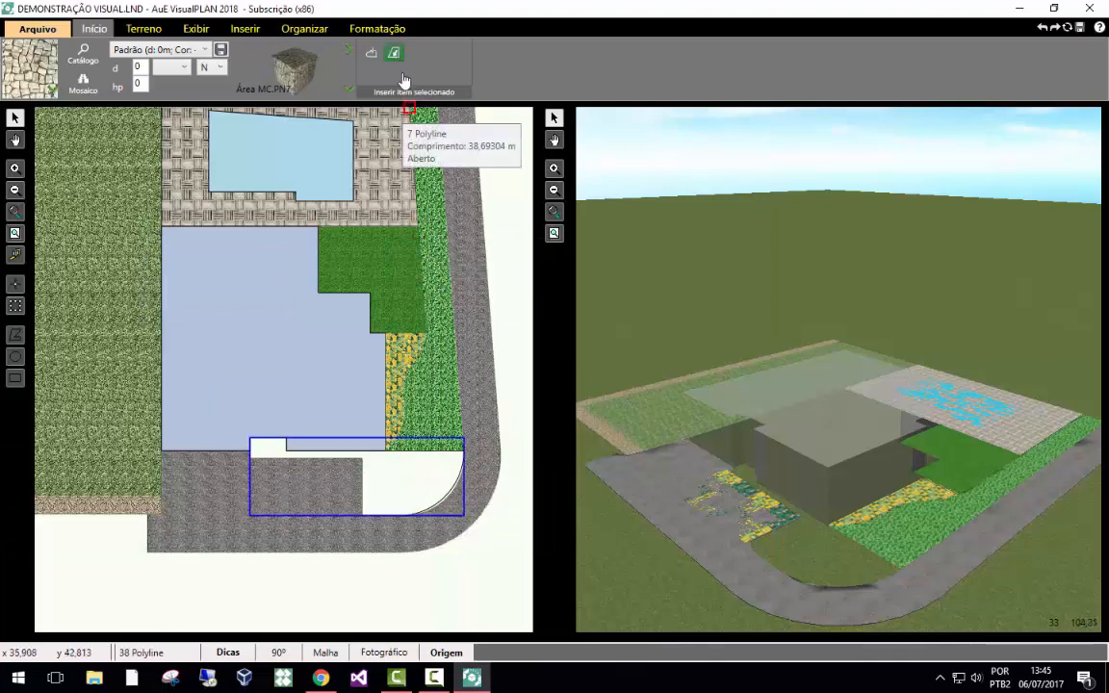
left_click(359, 487)
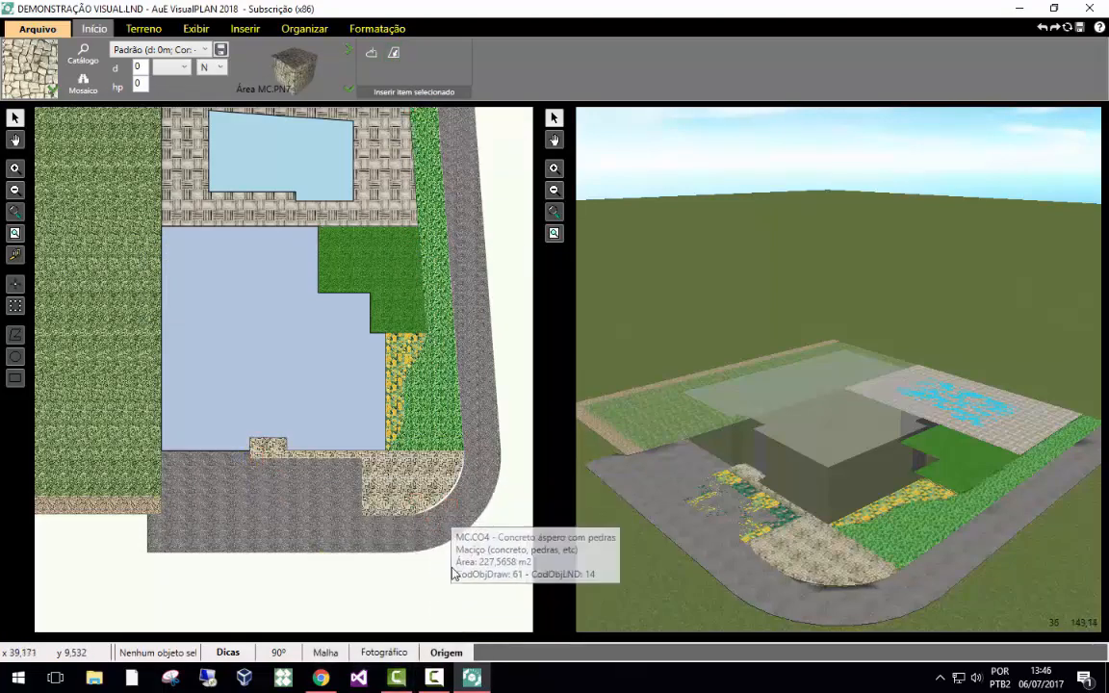
Examine the curved joint between stone paving and concrete sidewalk, and read the sidewalk's item quantification.
scroll(455, 572, "down", 2)
scroll(456, 570, "up", 2)
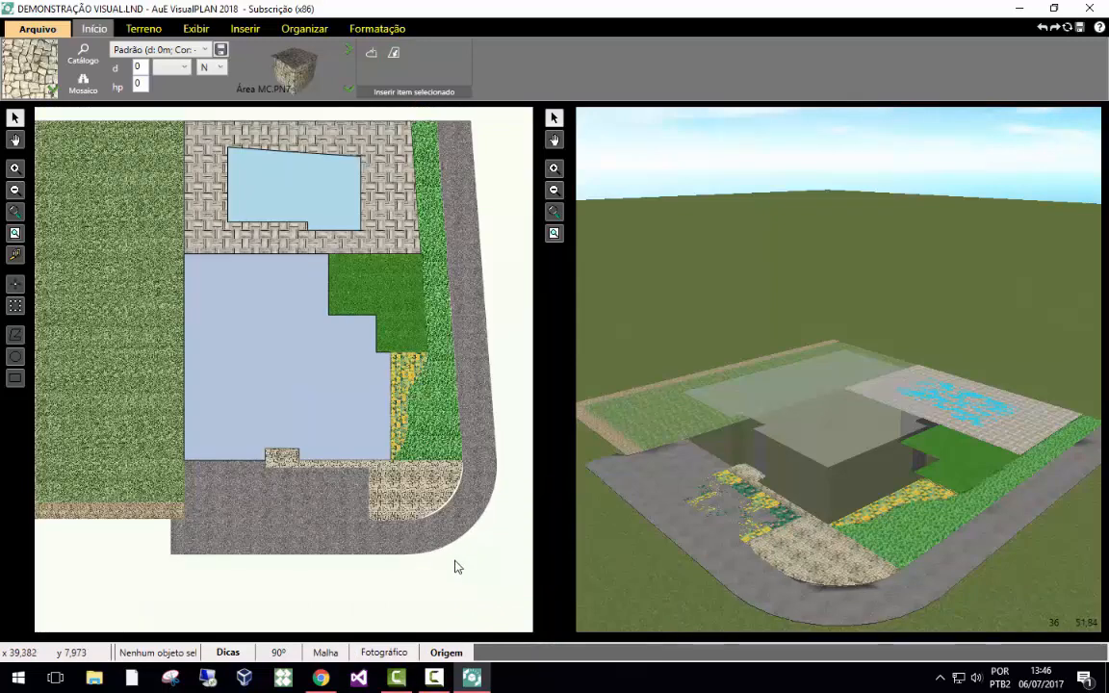
scroll(399, 539, "up", 3)
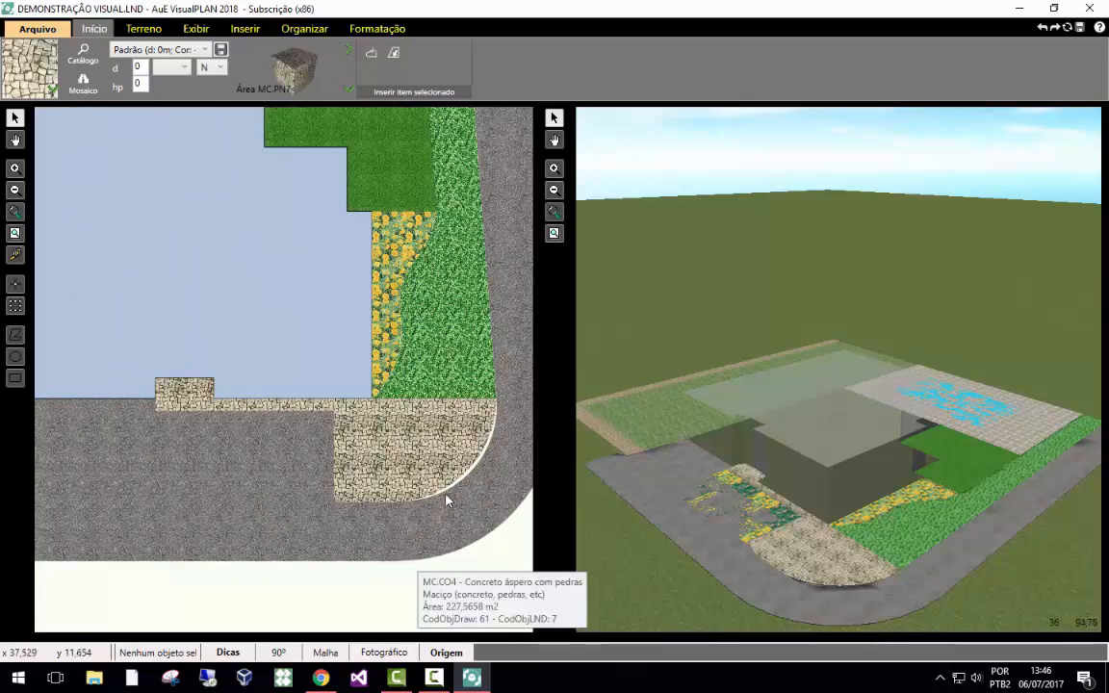
scroll(446, 495, "up", 4)
scroll(464, 486, "down", 3)
scroll(512, 439, "up", 1)
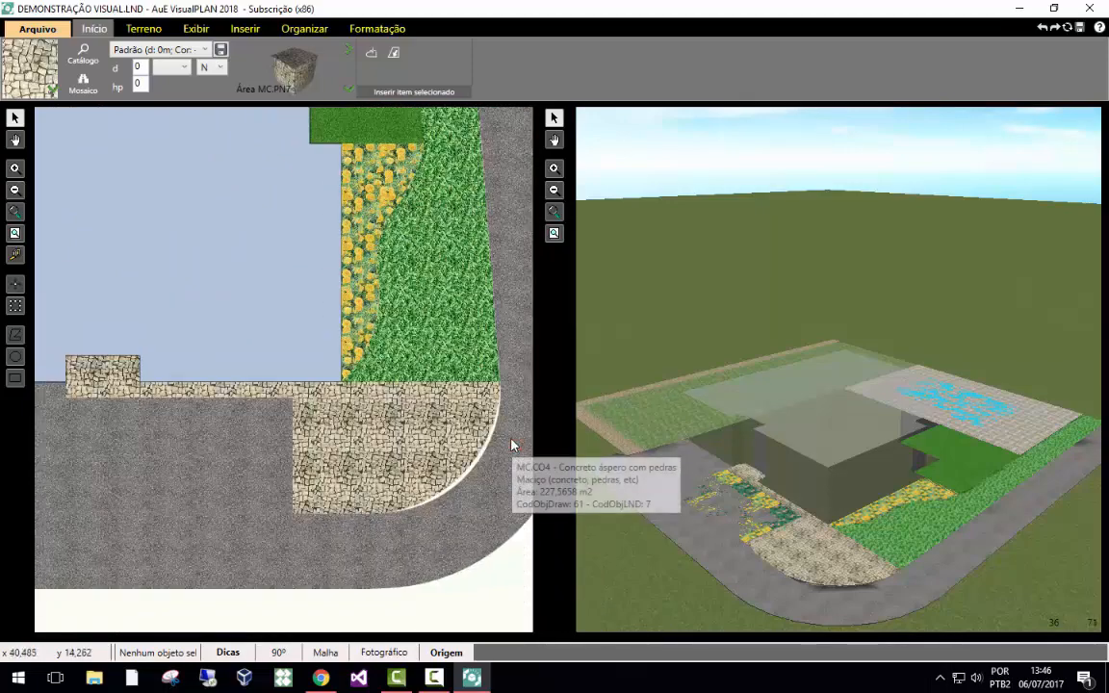
left_click(473, 489)
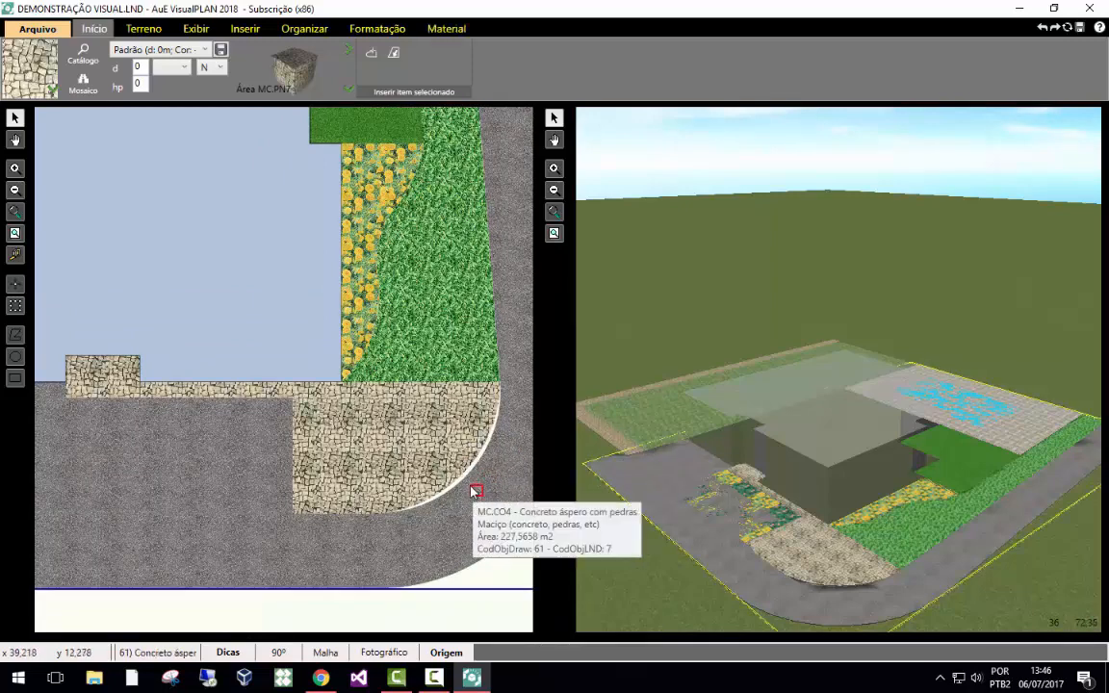
double_click(473, 489)
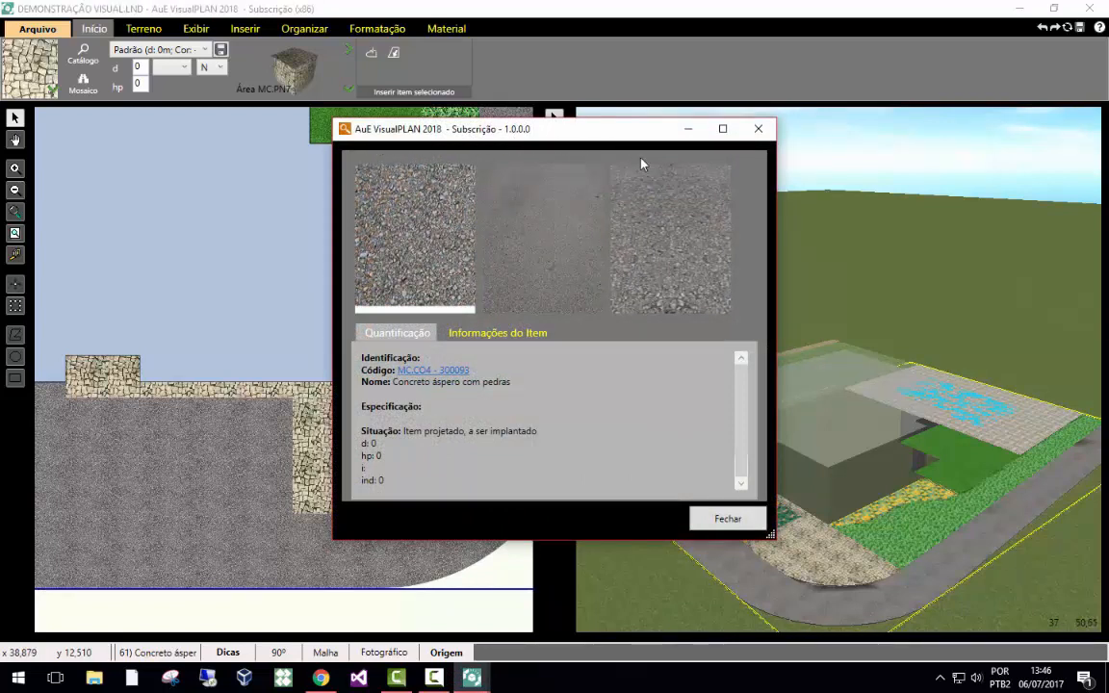
scroll(426, 386, "down", 1)
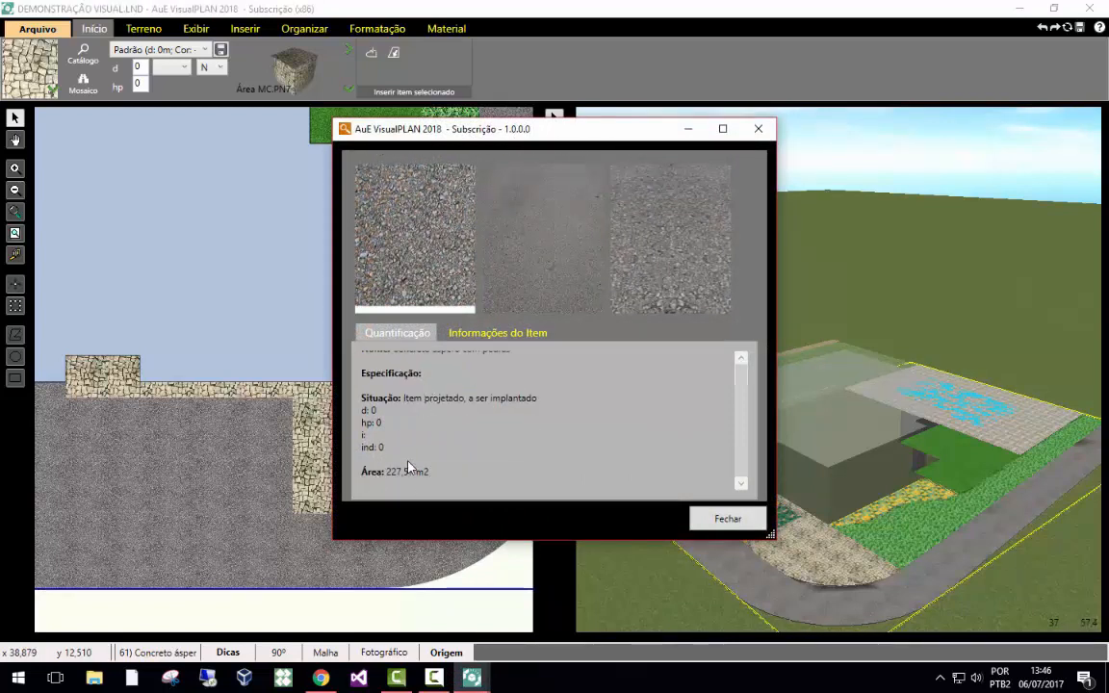
left_click(759, 128)
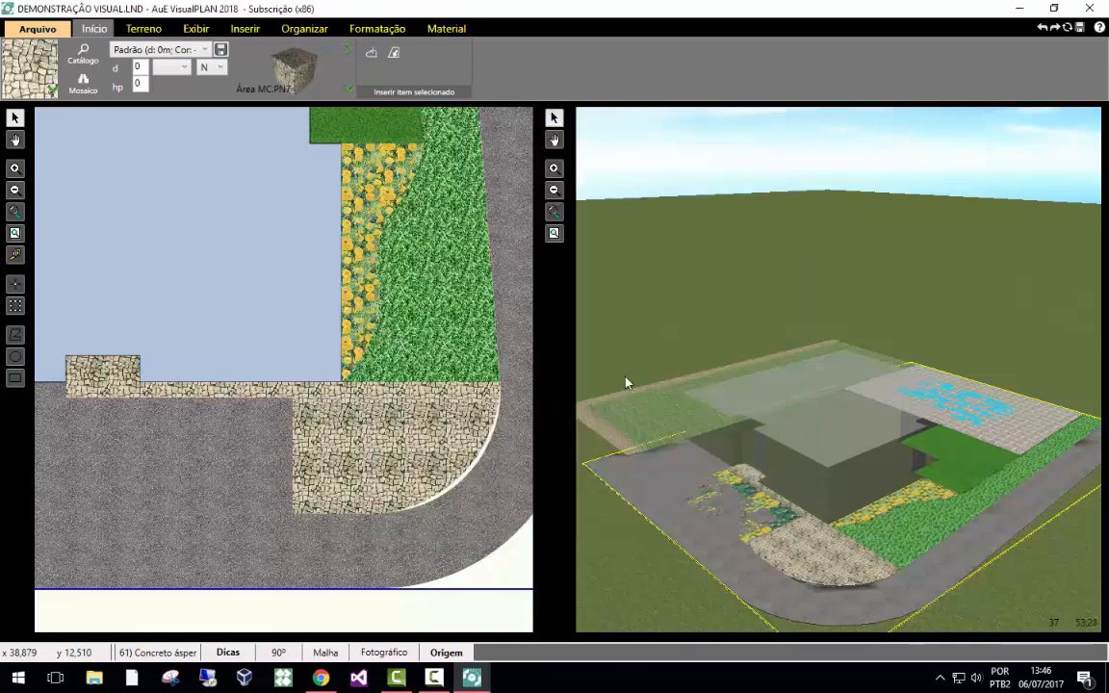
Edit the nodes of the concrete sidewalk area so its inner curve meets the stone paving without a gap.
left_click(438, 534)
left_click(536, 62)
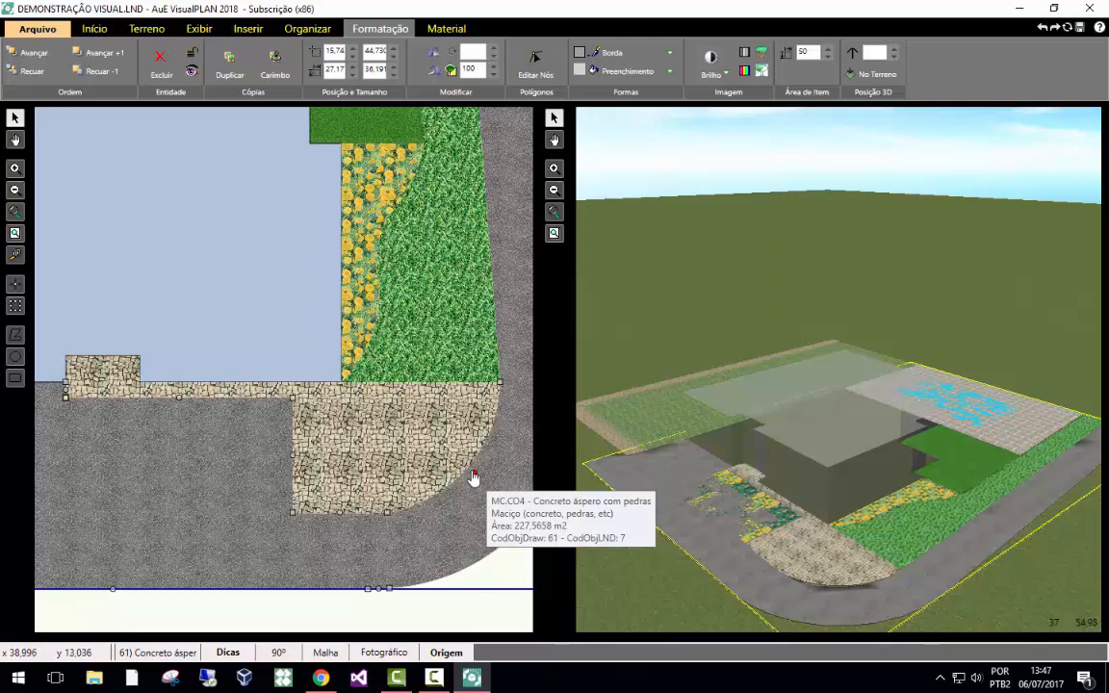
left_click(452, 616)
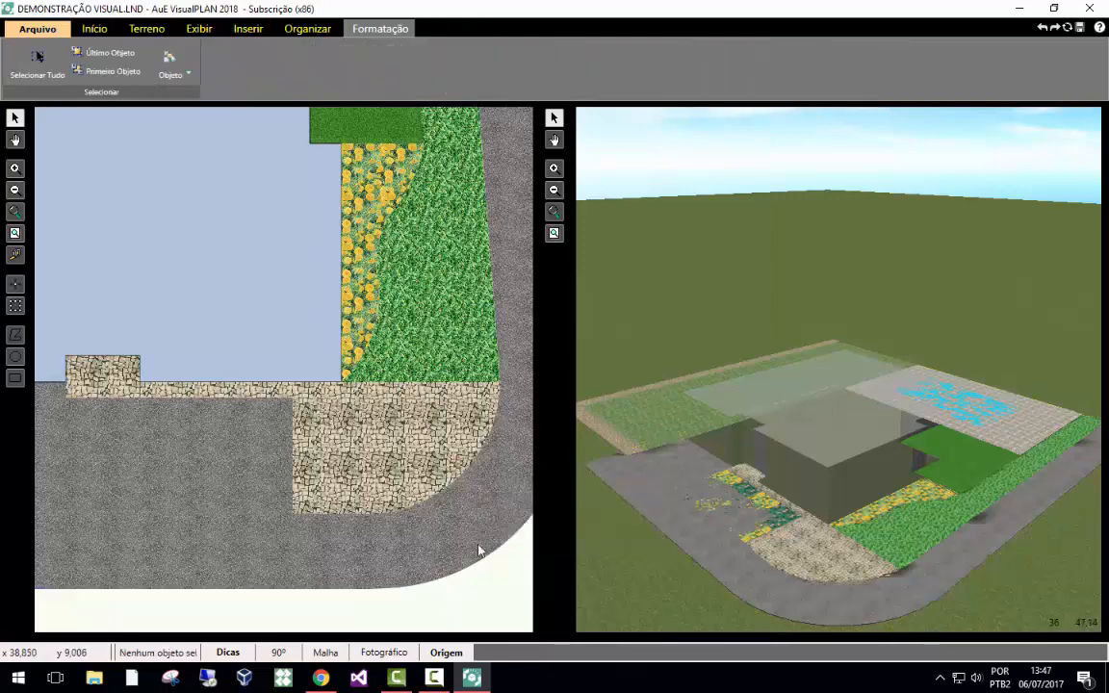
Make the border of the pool's water area transparent.
scroll(489, 503, "down", 1)
scroll(489, 503, "down", 2)
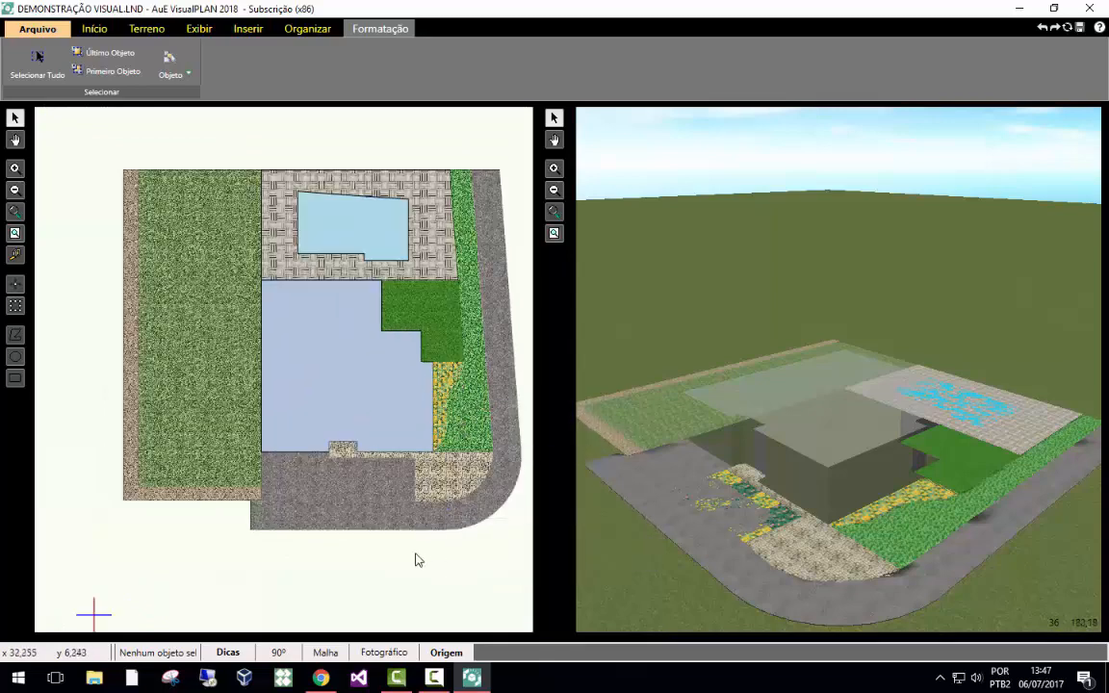
scroll(341, 484, "up", 2)
scroll(339, 562, "down", 2)
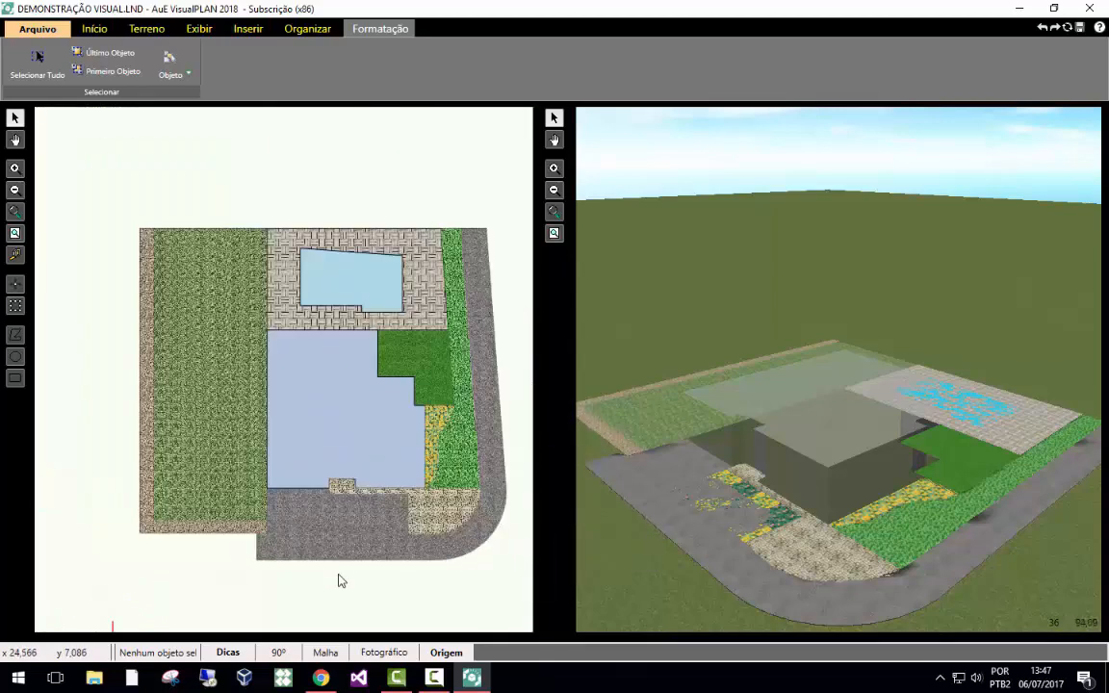
scroll(354, 559, "up", 1)
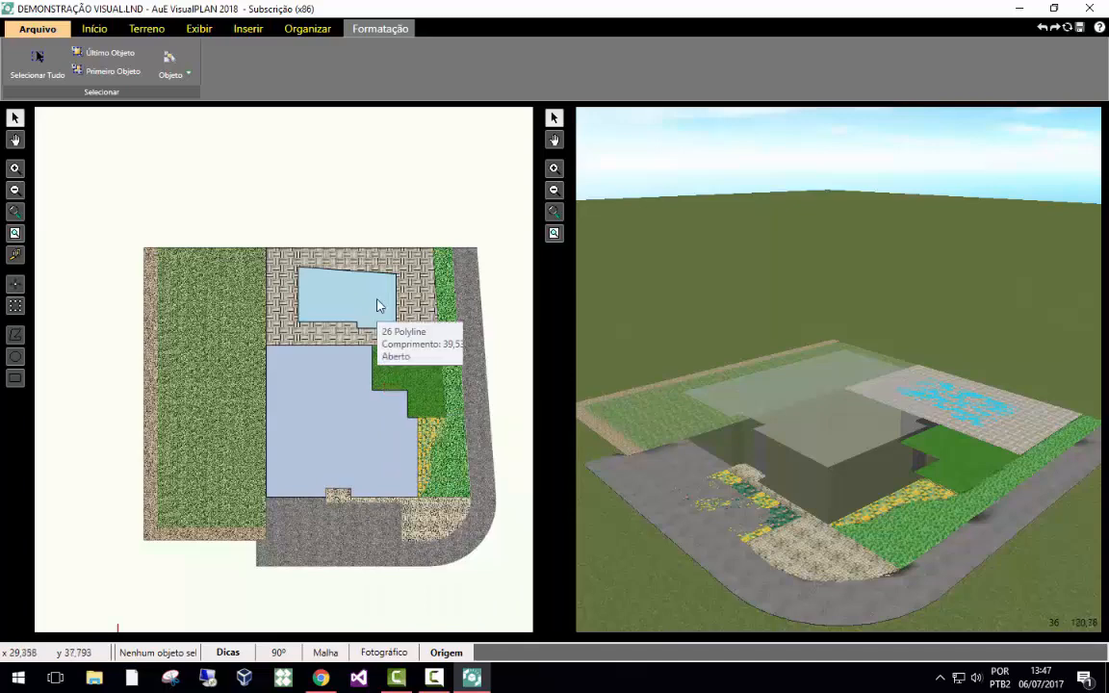
scroll(371, 320, "up", 2)
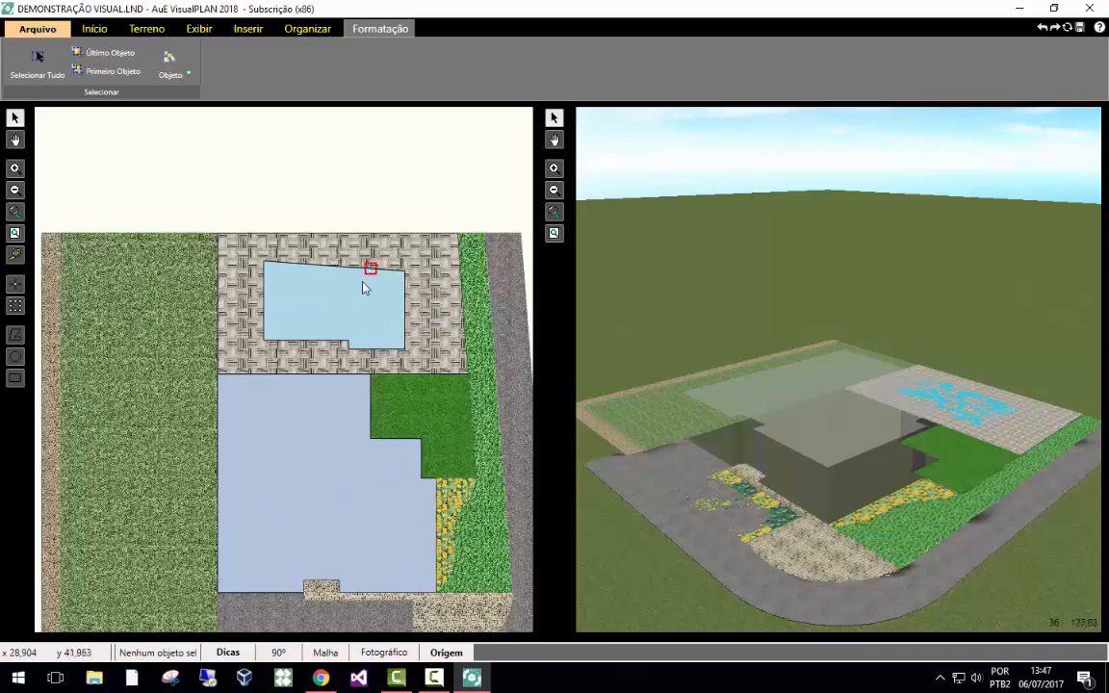
left_click(363, 308)
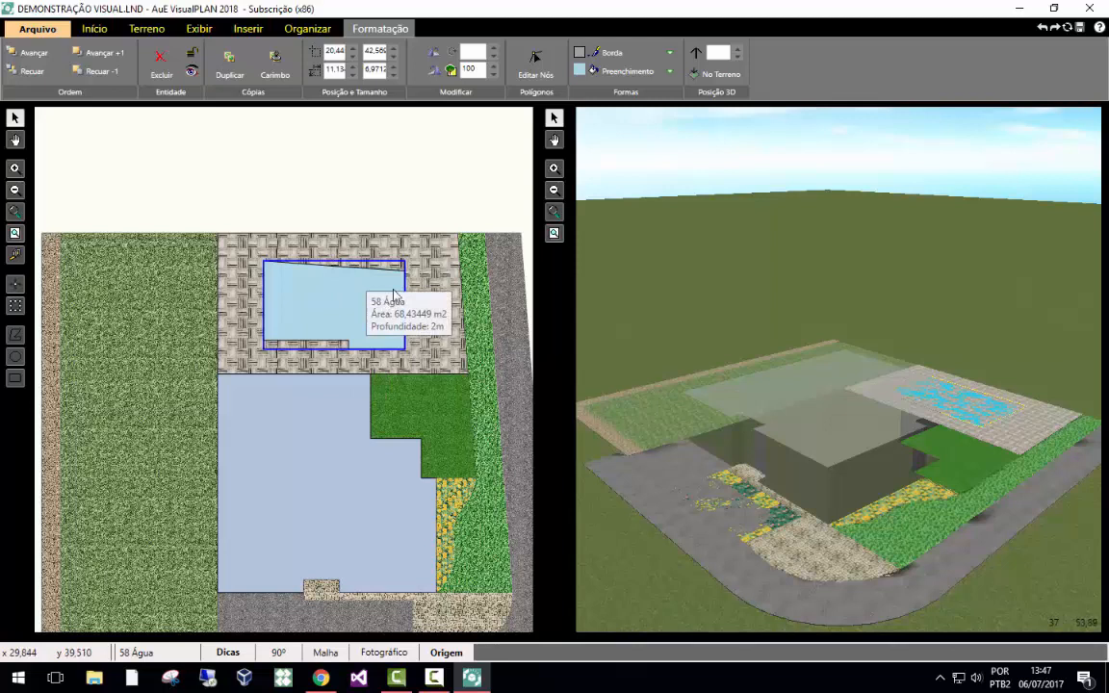
left_click(631, 52)
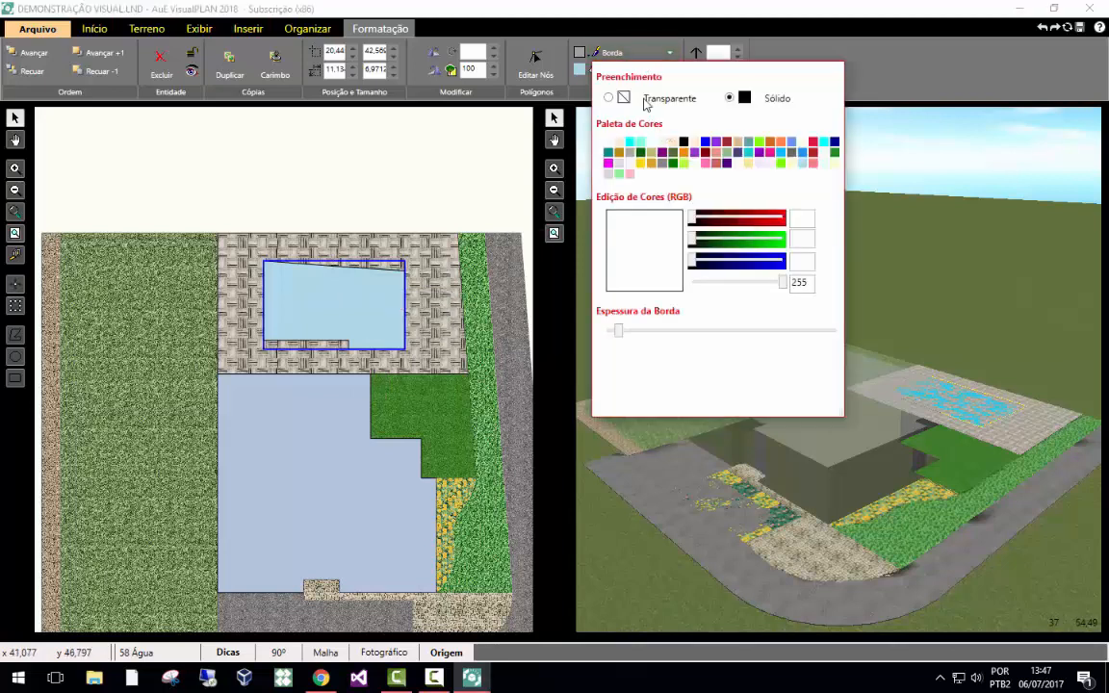
left_click(609, 98)
left_click(416, 195)
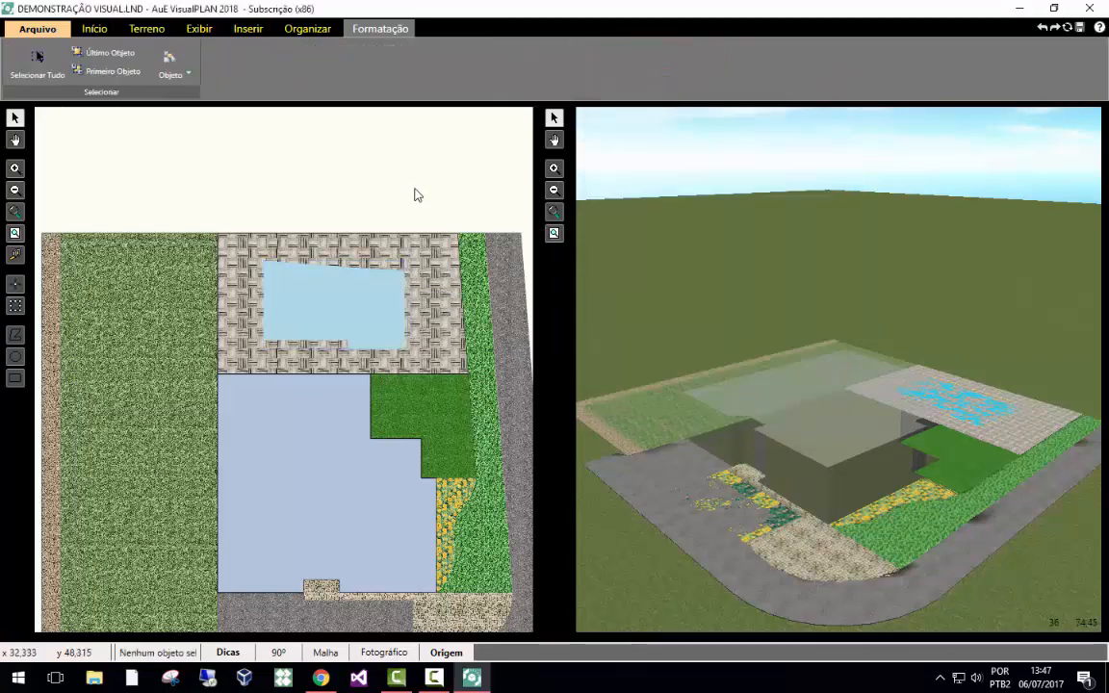
Set the border of the house volume to transparent.
left_click(394, 501)
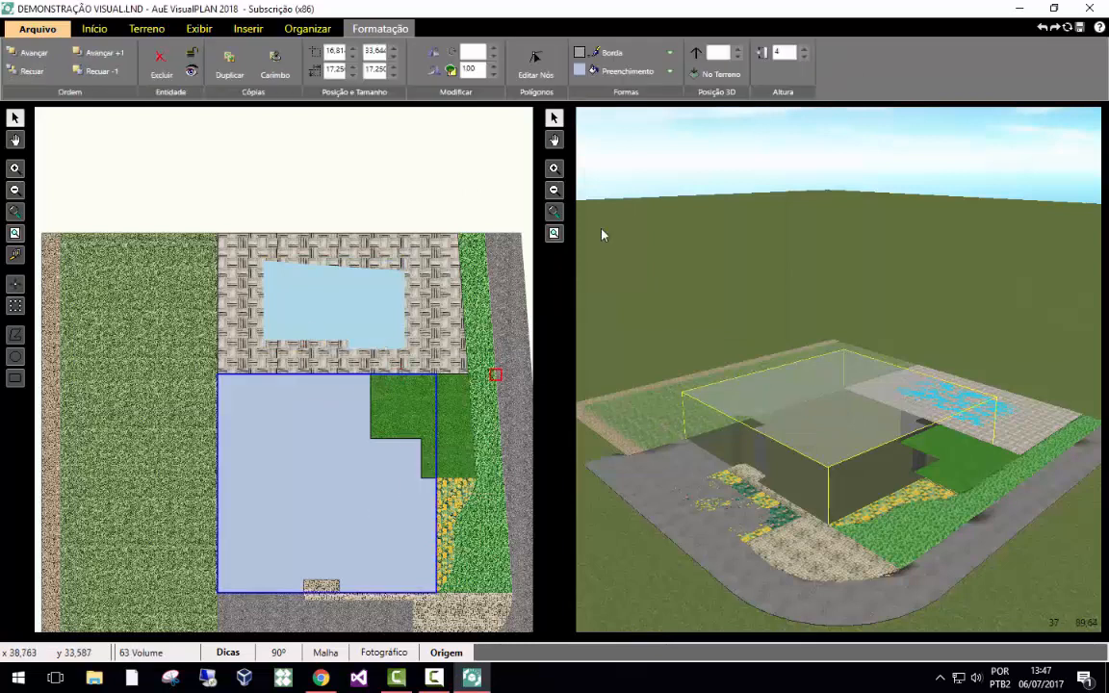
left_click(643, 58)
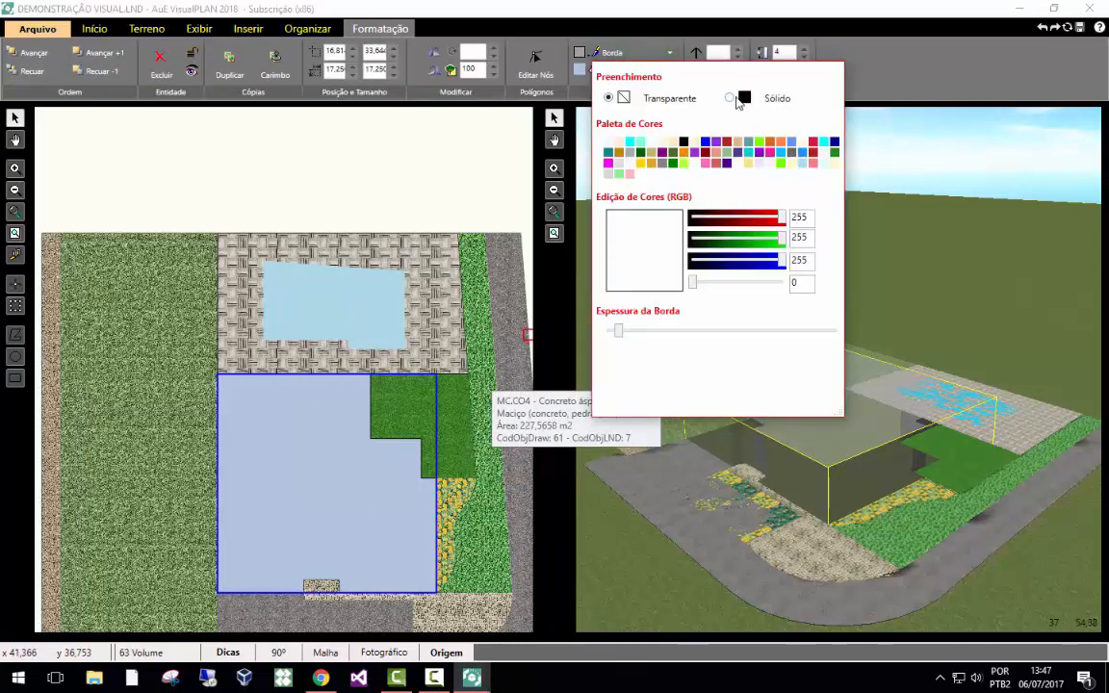
left_click(731, 98)
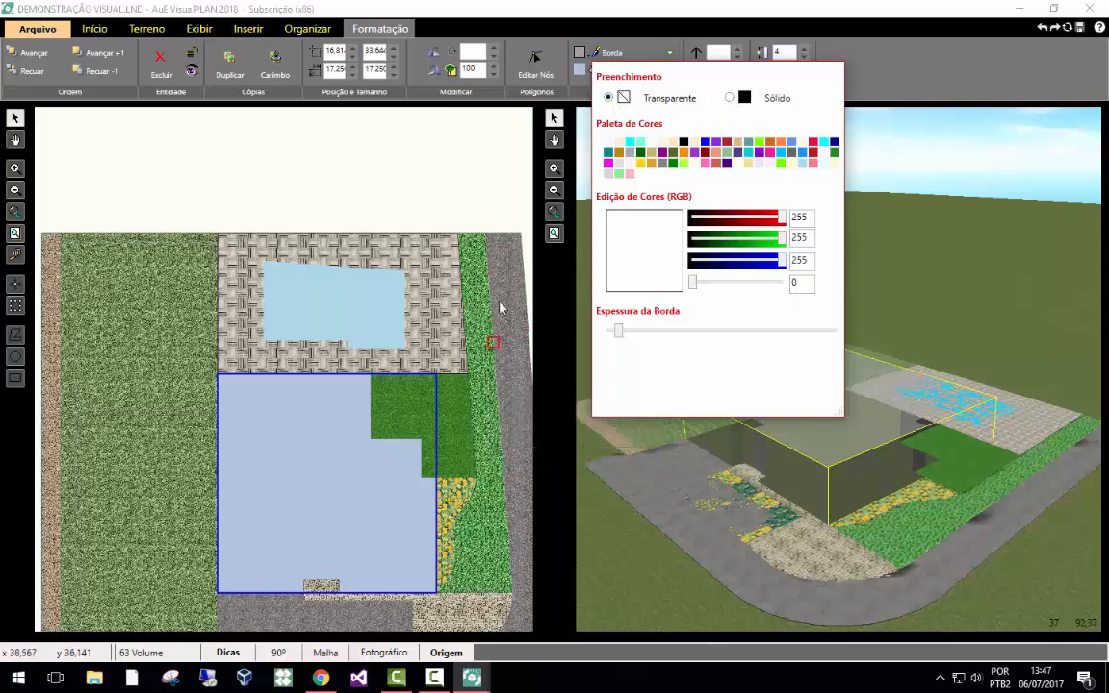
left_click(458, 198)
Send the concrete sidewalk area backward behind the checkered flower beds in front of the house.
scroll(420, 366, "down", 2)
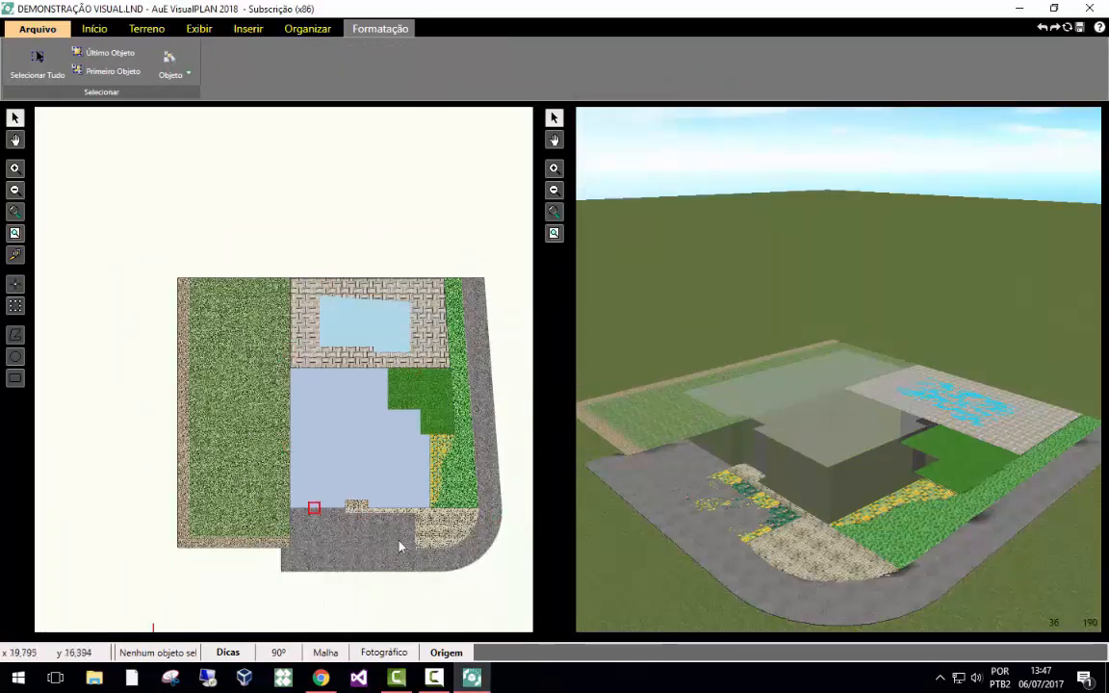
scroll(395, 595, "up", 2)
scroll(390, 593, "up", 2)
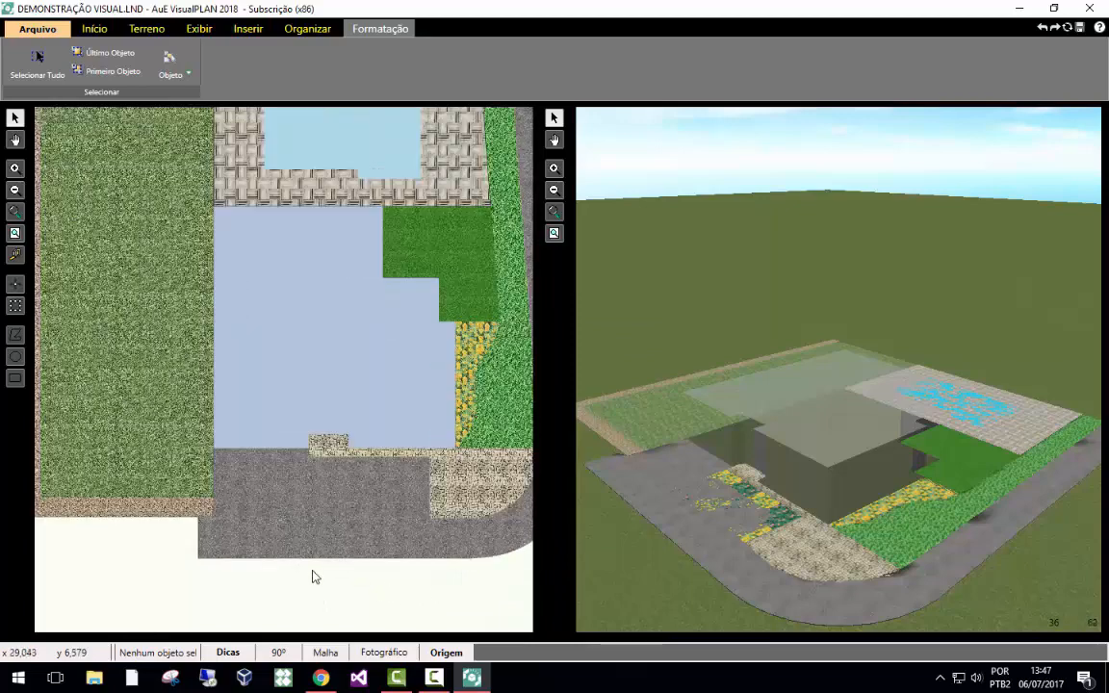
scroll(355, 586, "down", 2)
scroll(414, 595, "up", 2)
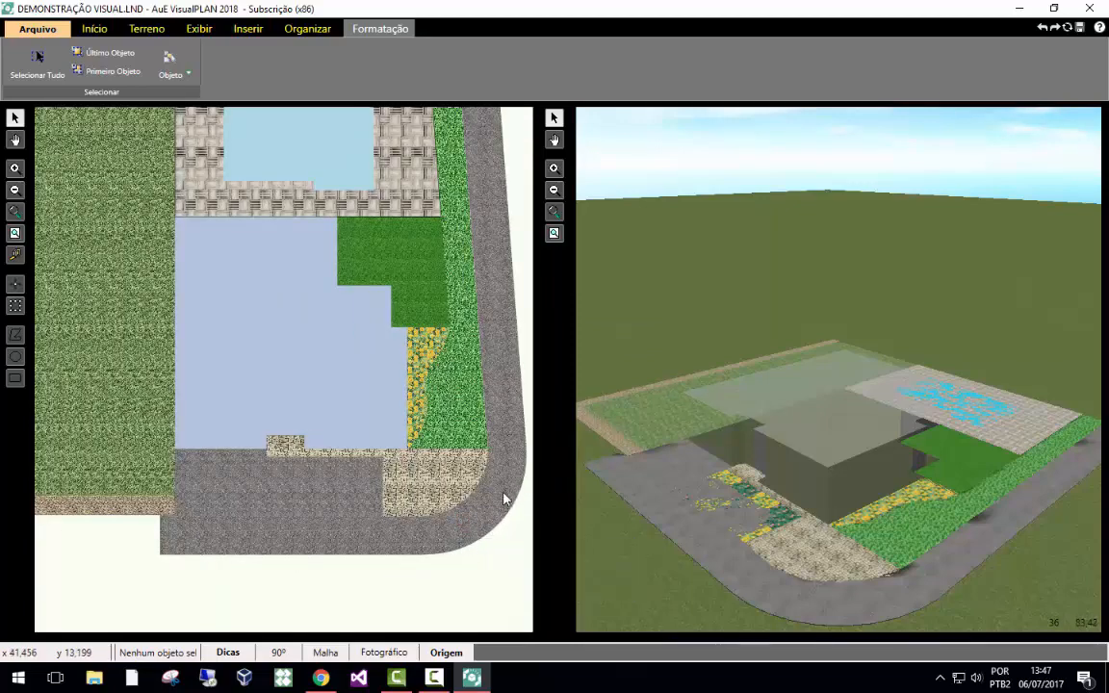
left_click(177, 523)
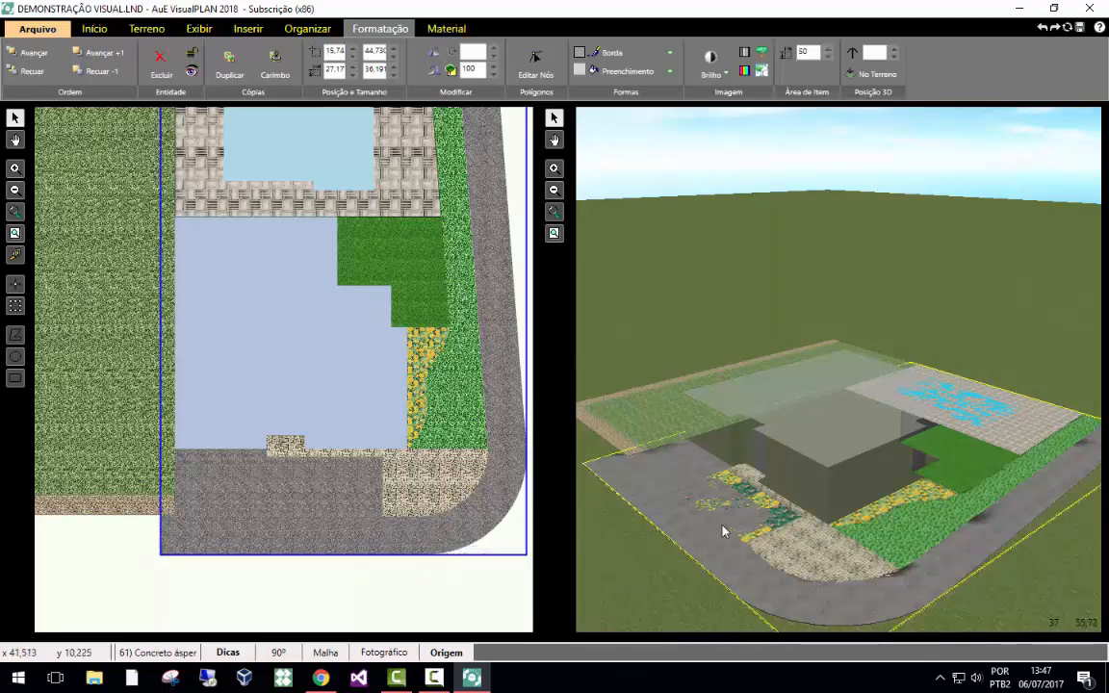
left_click(32, 71)
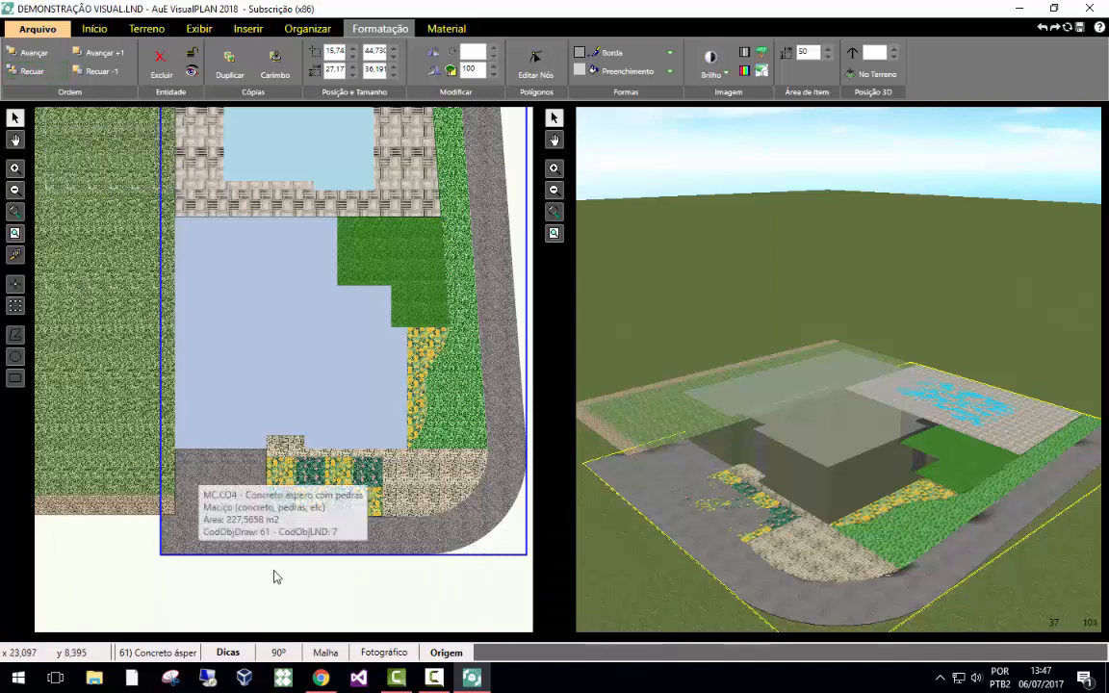
left_click(292, 607)
Select all eight Tagetes and Hemerocallis squares of the checkered flower bed and set their 3D elevation to 0.05.
scroll(357, 590, "down", 3)
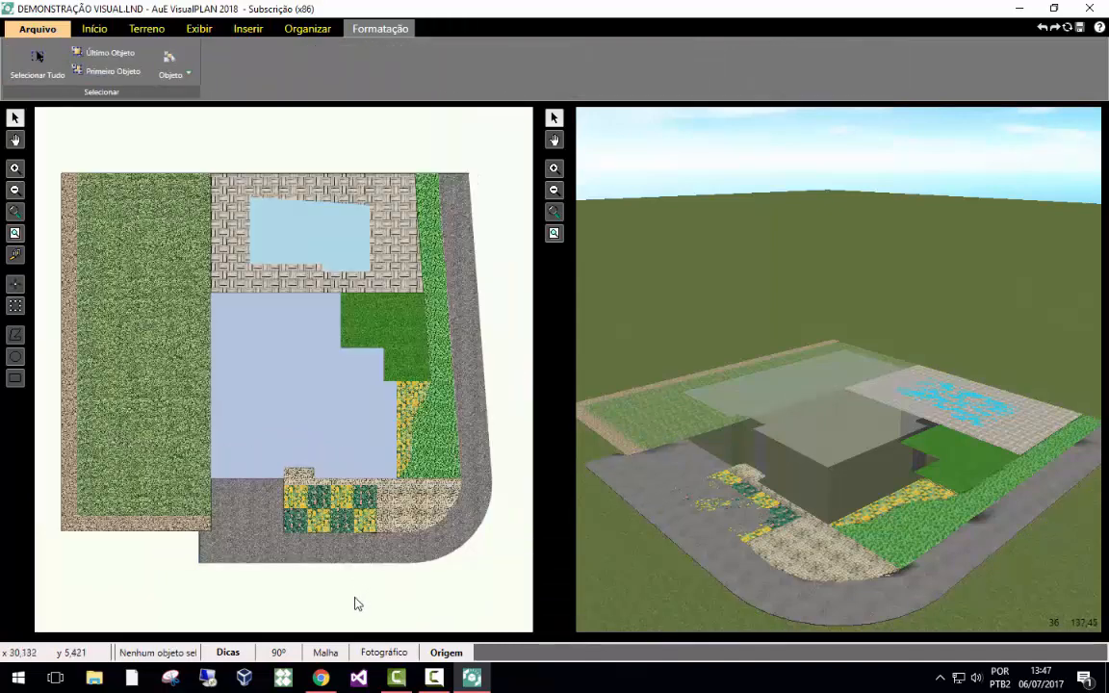
scroll(355, 604, "up", 1)
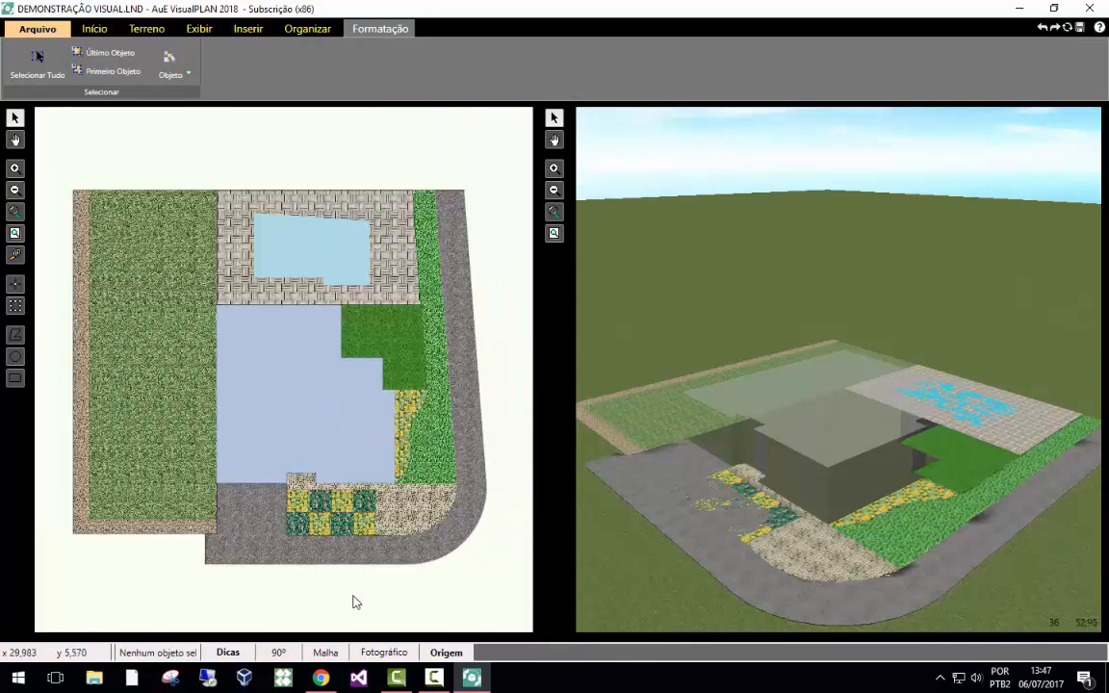
scroll(355, 603, "up", 4)
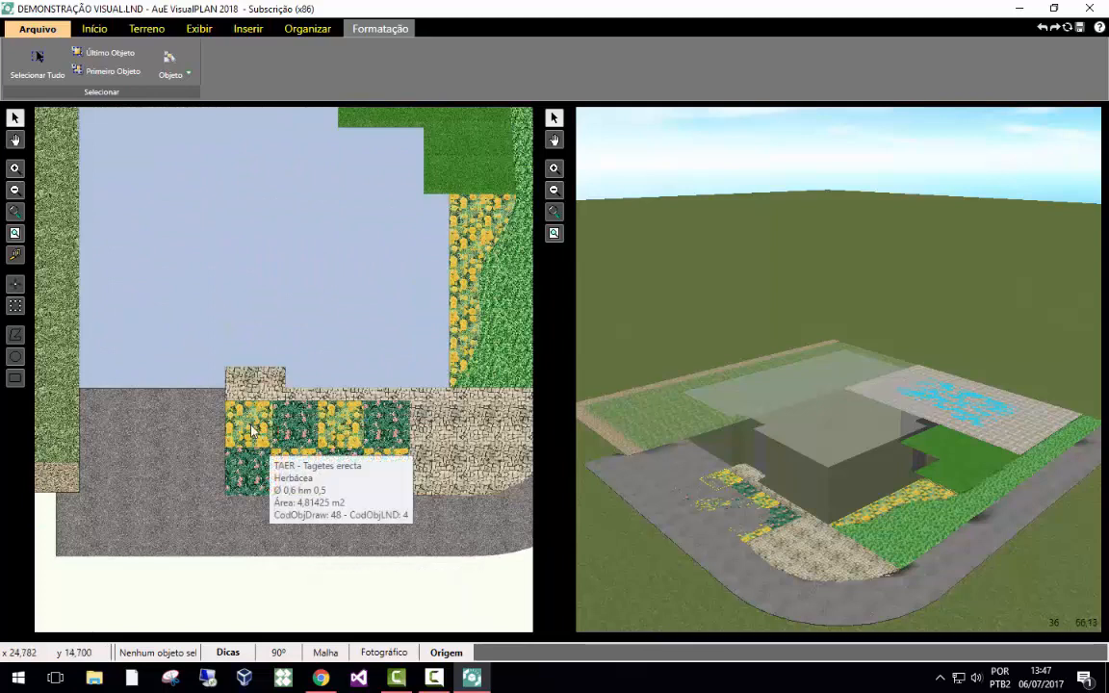
left_click(251, 431)
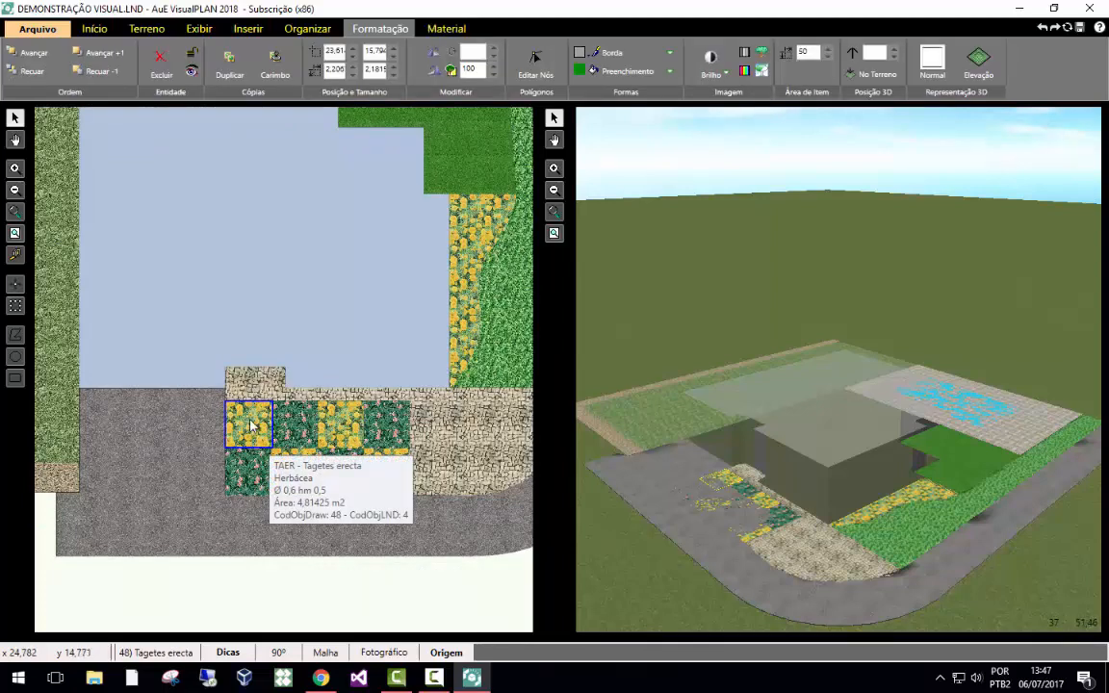
left_click(316, 418, "shift")
left_click(338, 422, "shift")
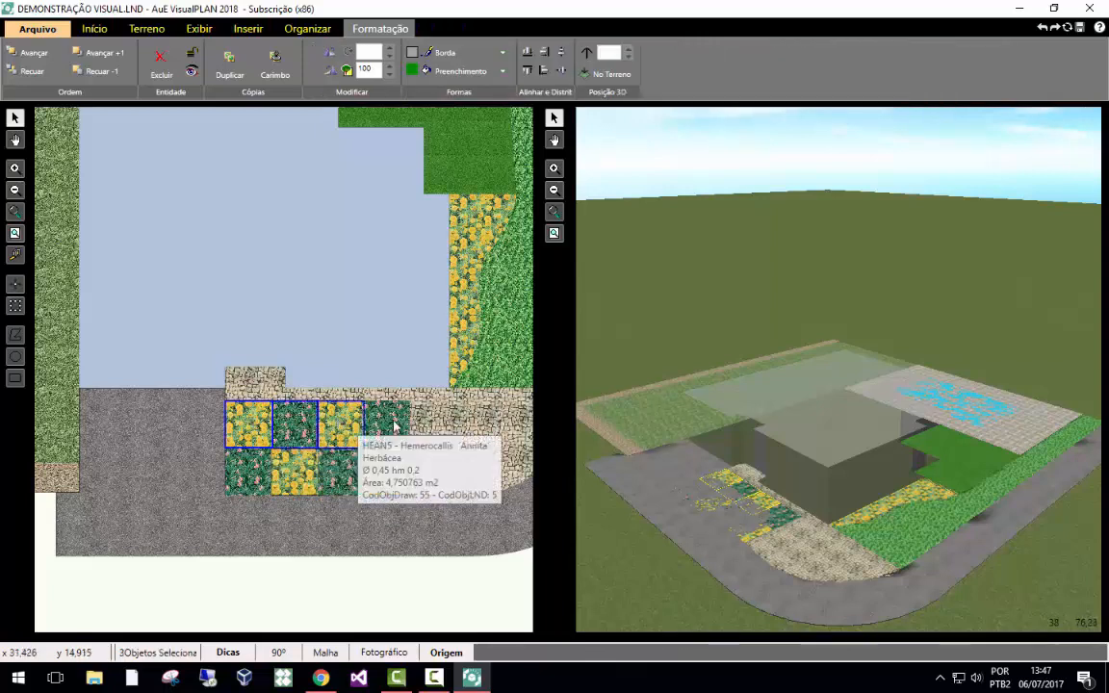
left_click(386, 421, "shift")
left_click(374, 479, "shift")
left_click(342, 474, "shift")
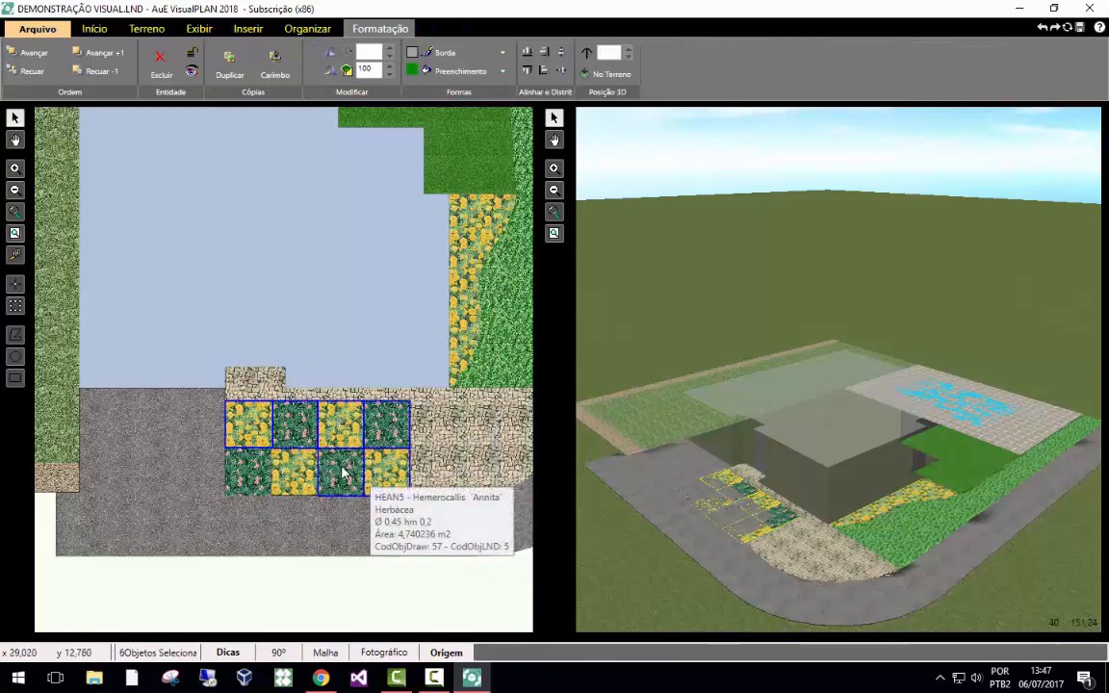
left_click(294, 474, "shift")
left_click(253, 473, "shift")
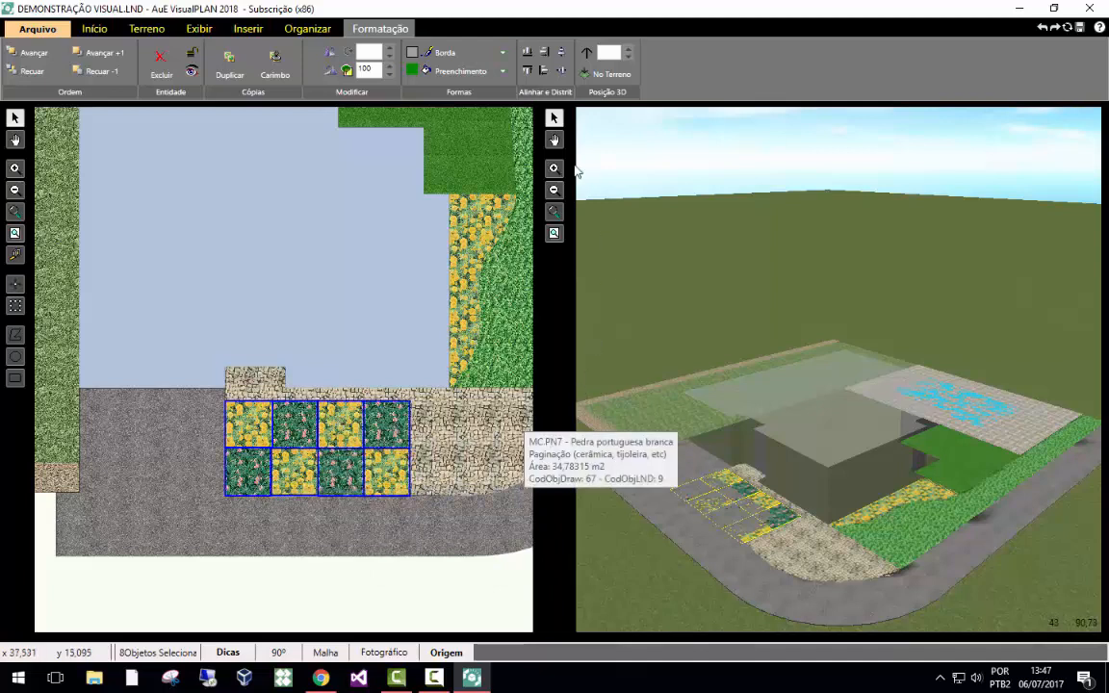
left_click(614, 53)
key("Return")
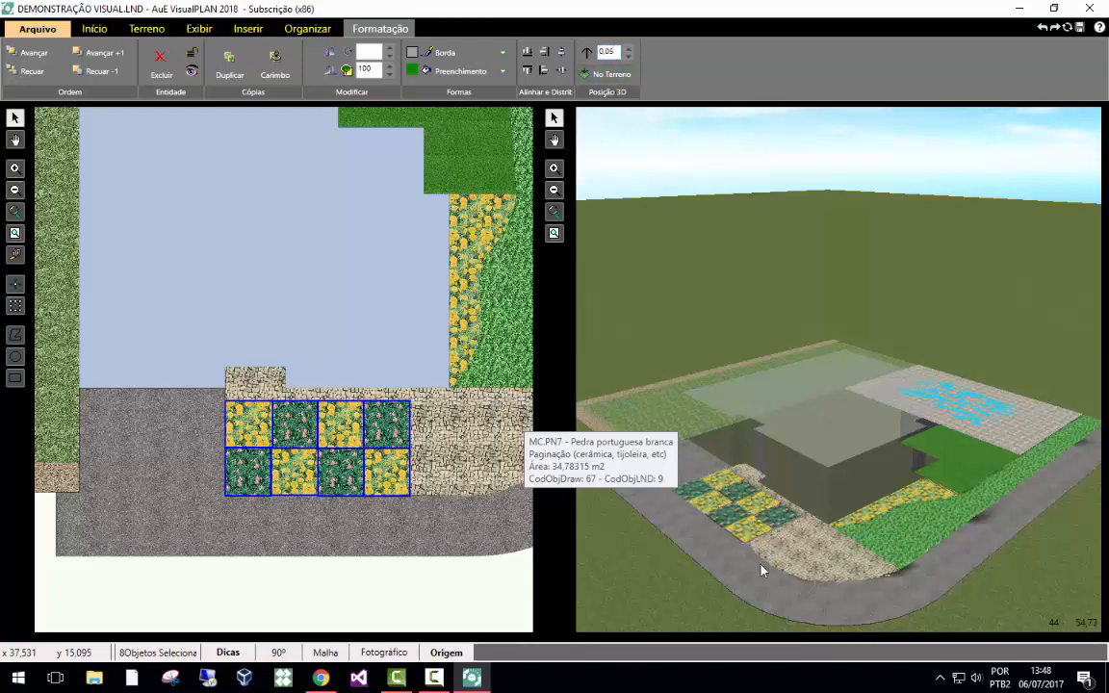
left_click(489, 605)
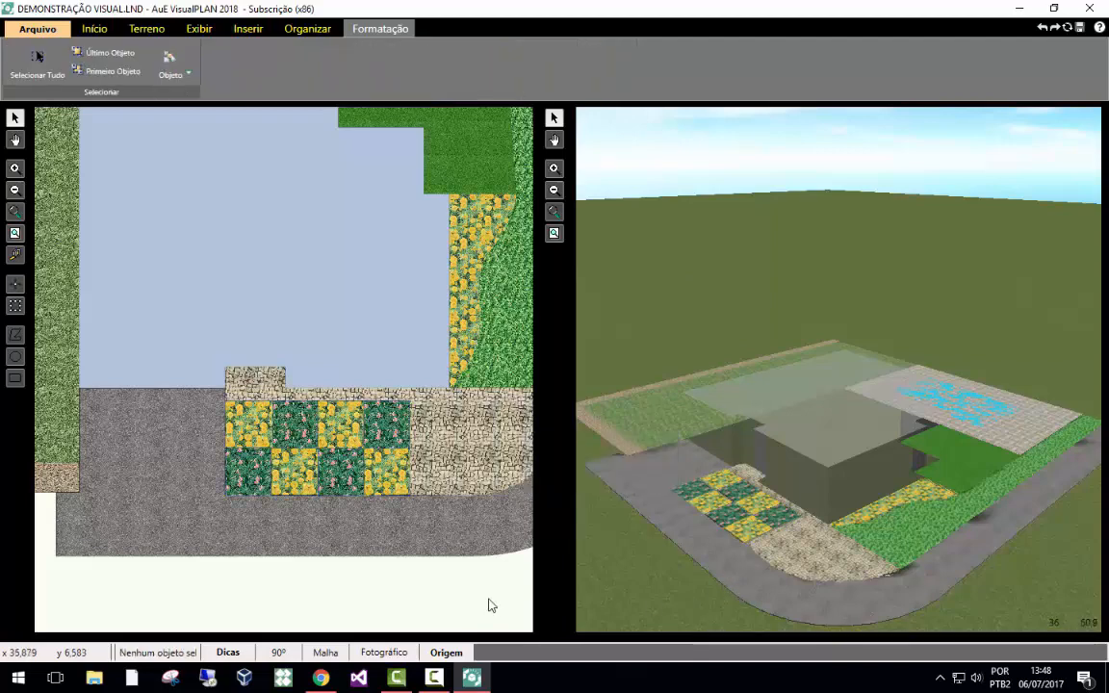
Raise the pool's water area above the deck by setting its 3D elevation to 0.3.
scroll(443, 597, "down", 3)
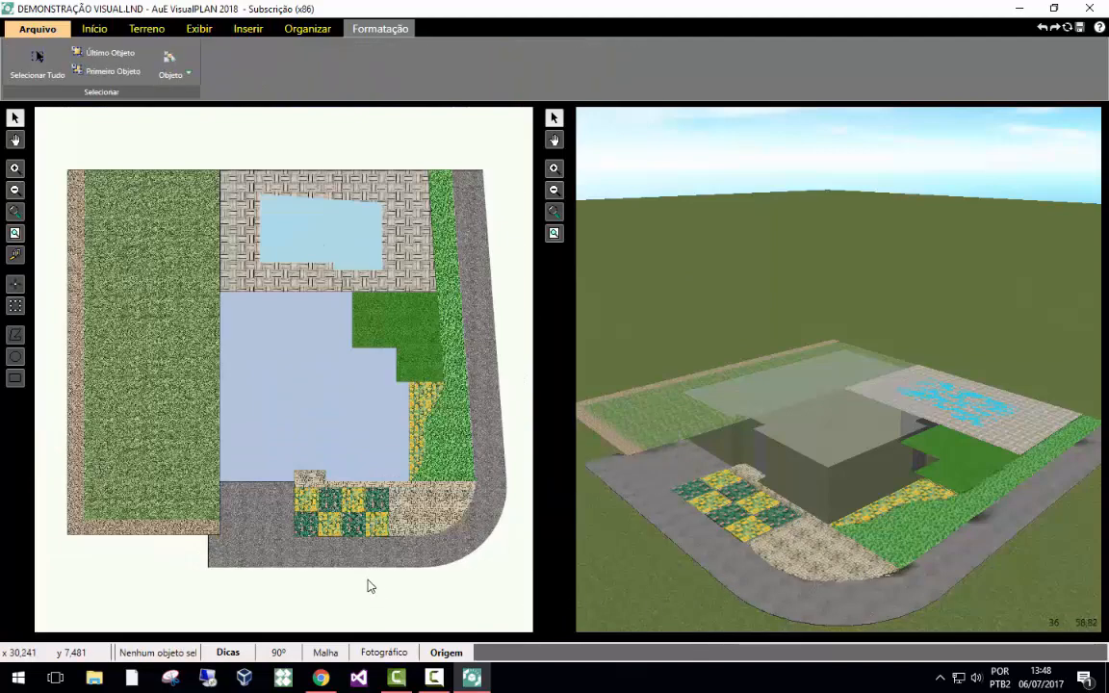
scroll(306, 193, "up", 2)
left_click(346, 323)
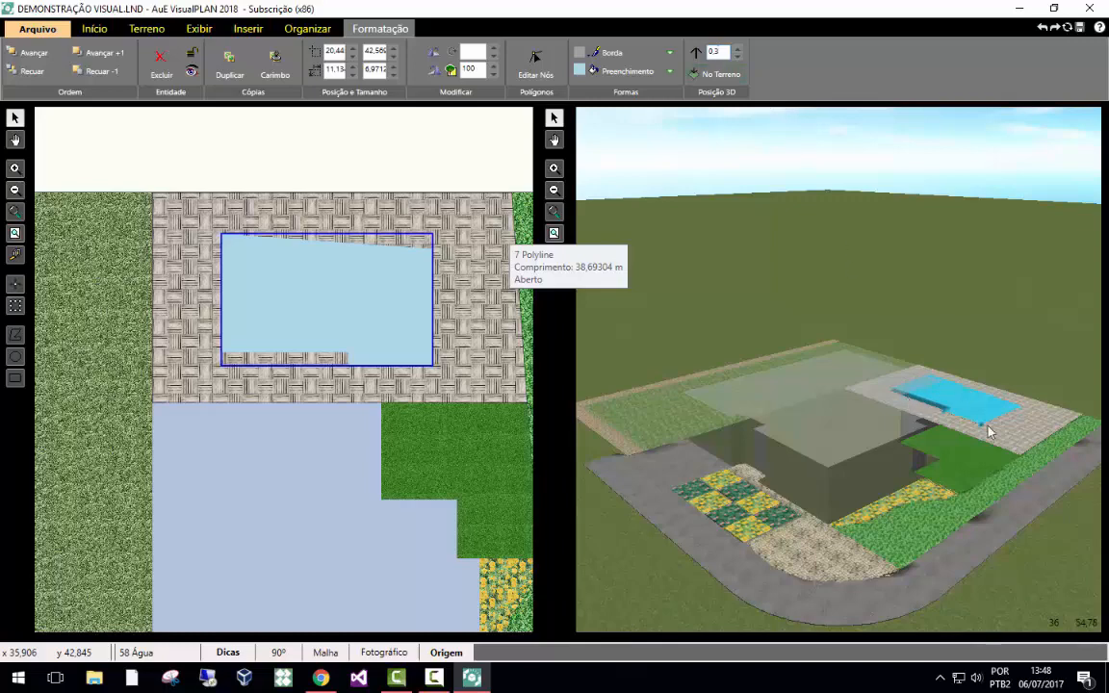
left_click(390, 154)
Examine the plan around the checkered flower beds and the edge between the house volume and the pool deck.
scroll(383, 244, "down", 3)
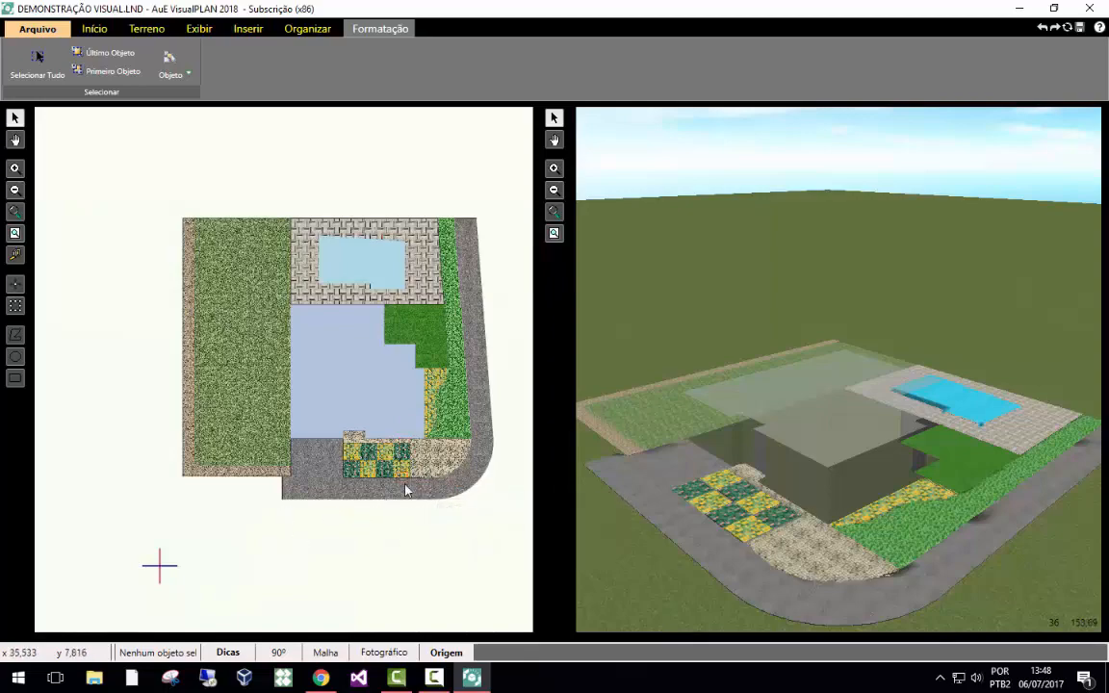
scroll(398, 476, "up", 3)
scroll(409, 491, "up", 3)
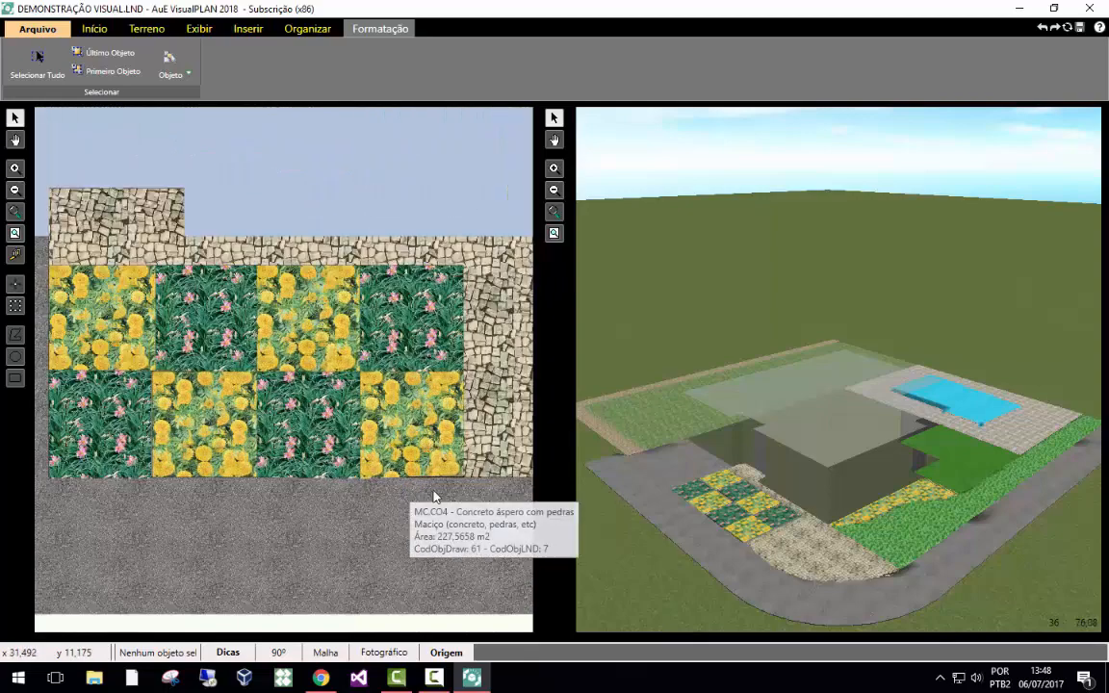
scroll(410, 491, "down", 3)
scroll(446, 489, "down", 4)
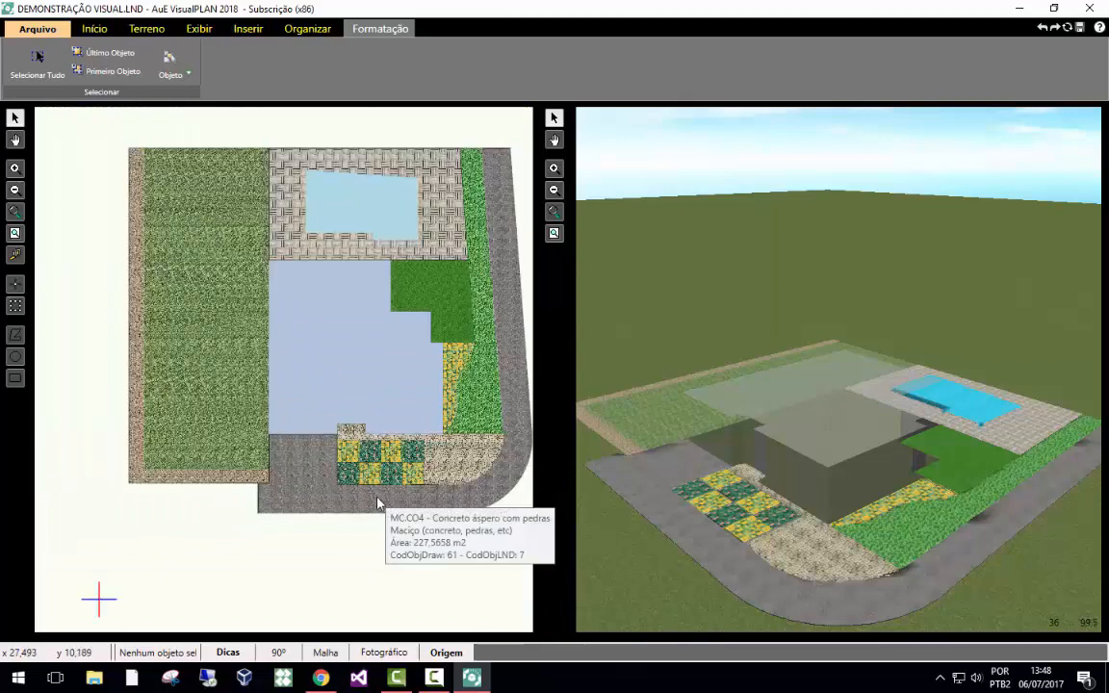
scroll(374, 308, "up", 2)
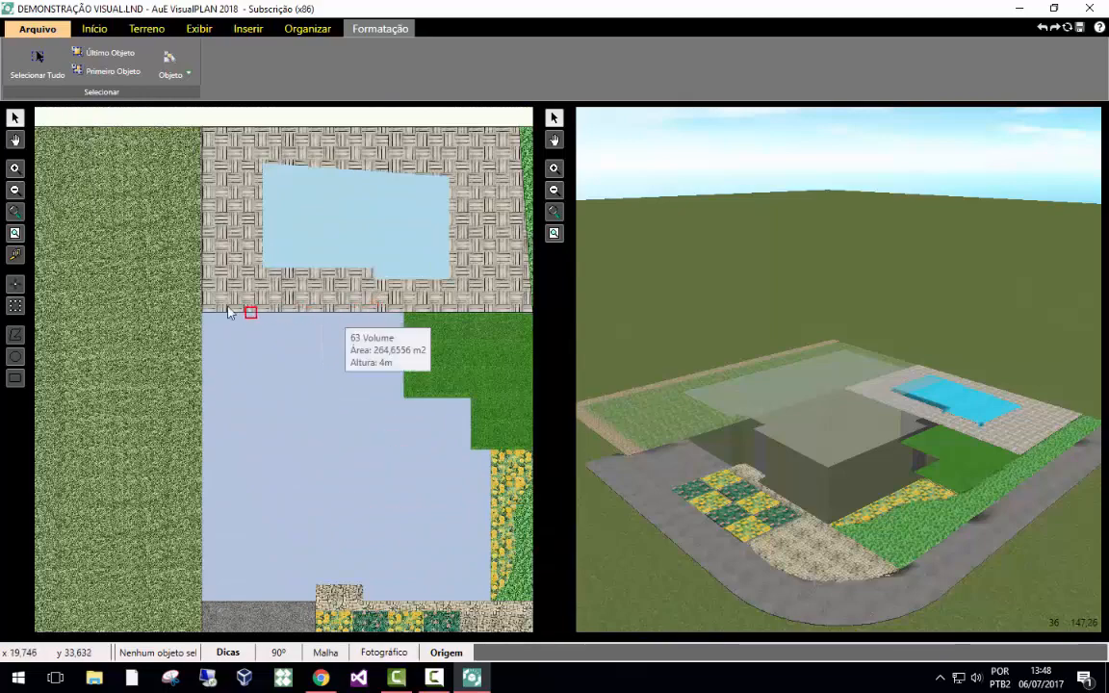
scroll(204, 315, "up", 1)
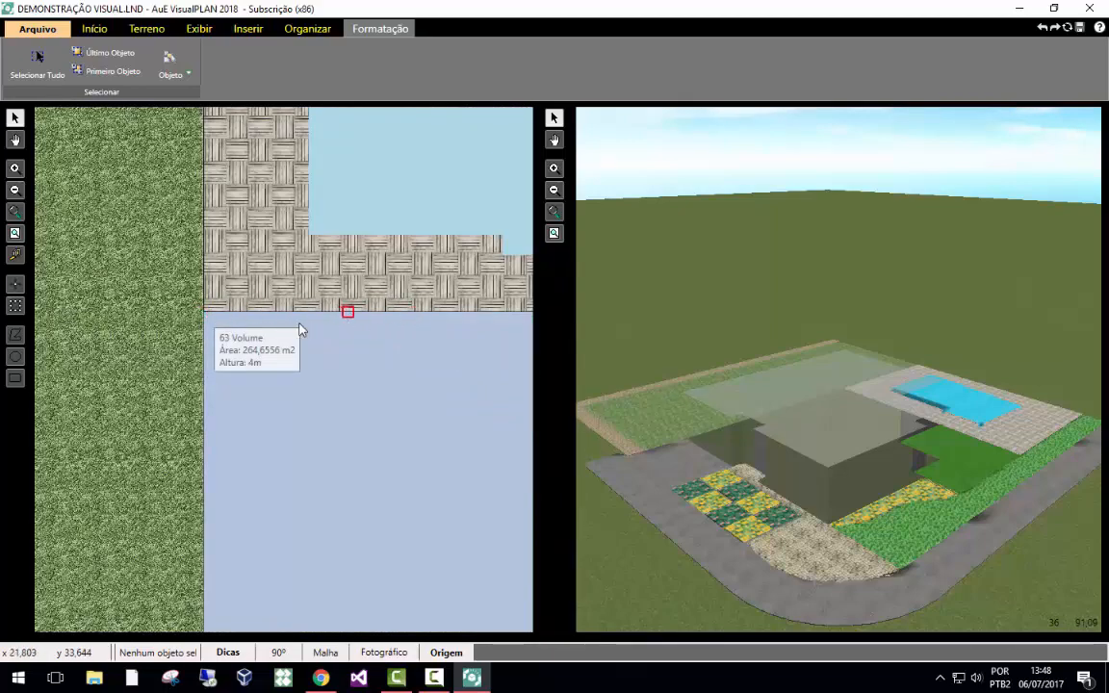
scroll(301, 330, "down", 2)
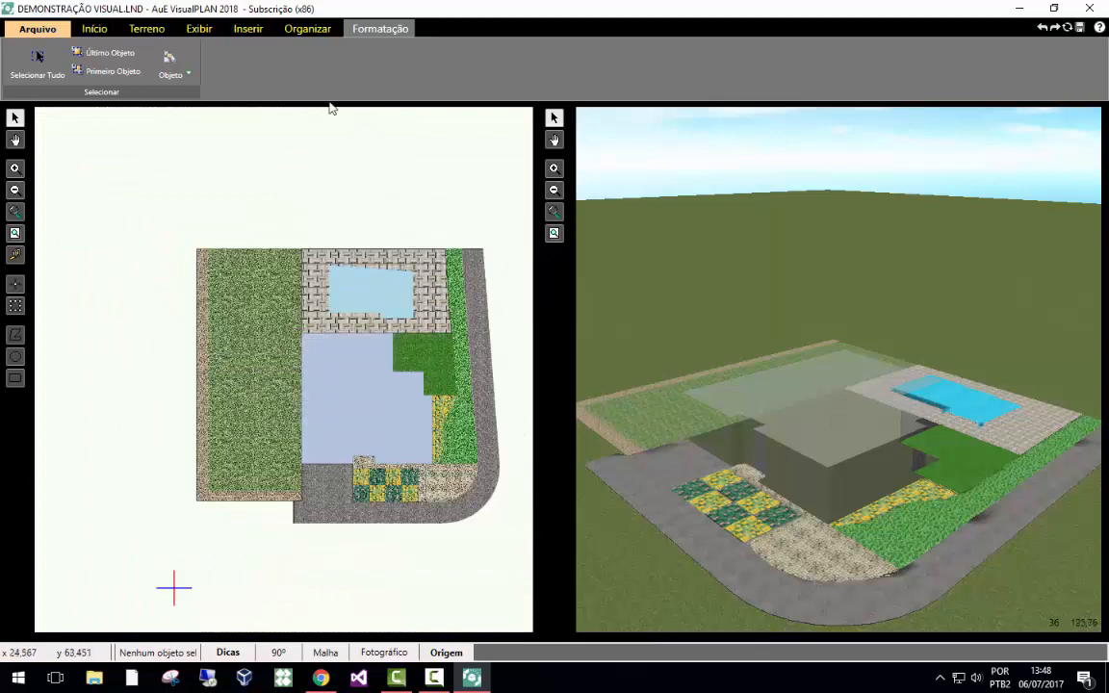
Hide the whole Plantas group in the 2D plan through the group visibility settings.
left_click(306, 34)
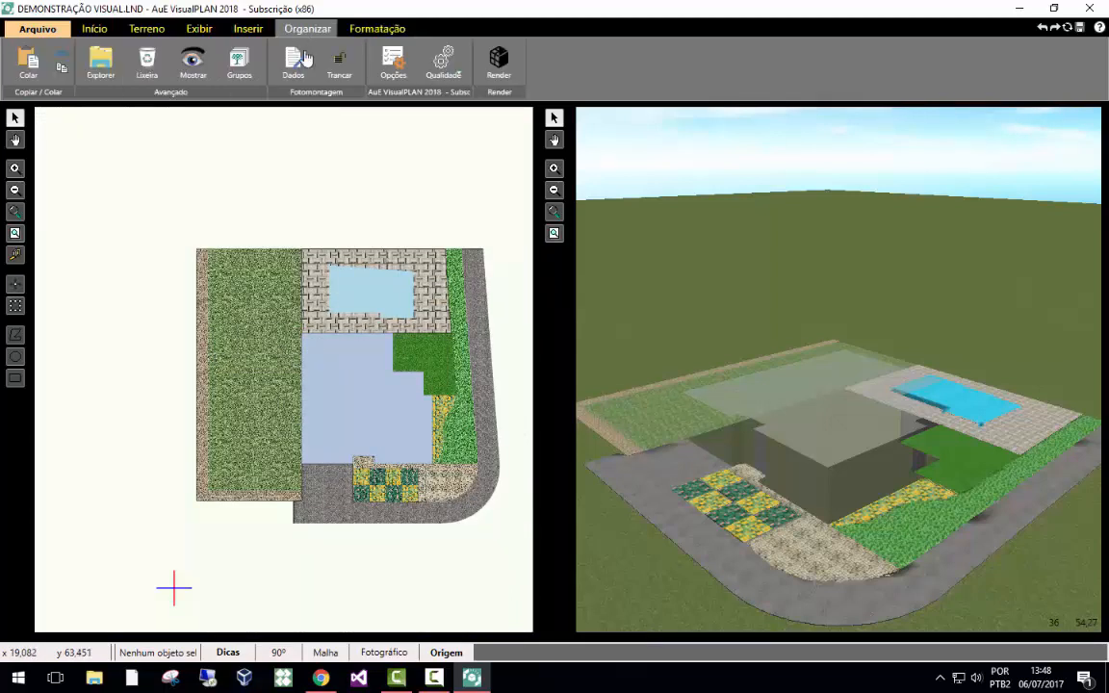
left_click(241, 67)
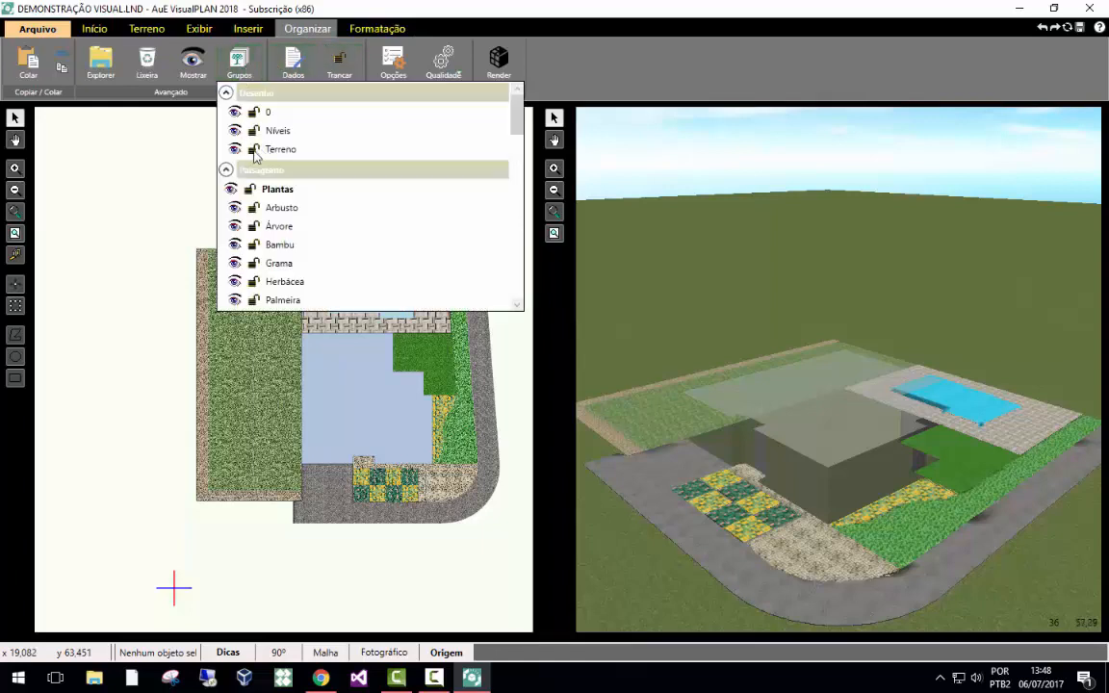
left_click(233, 190)
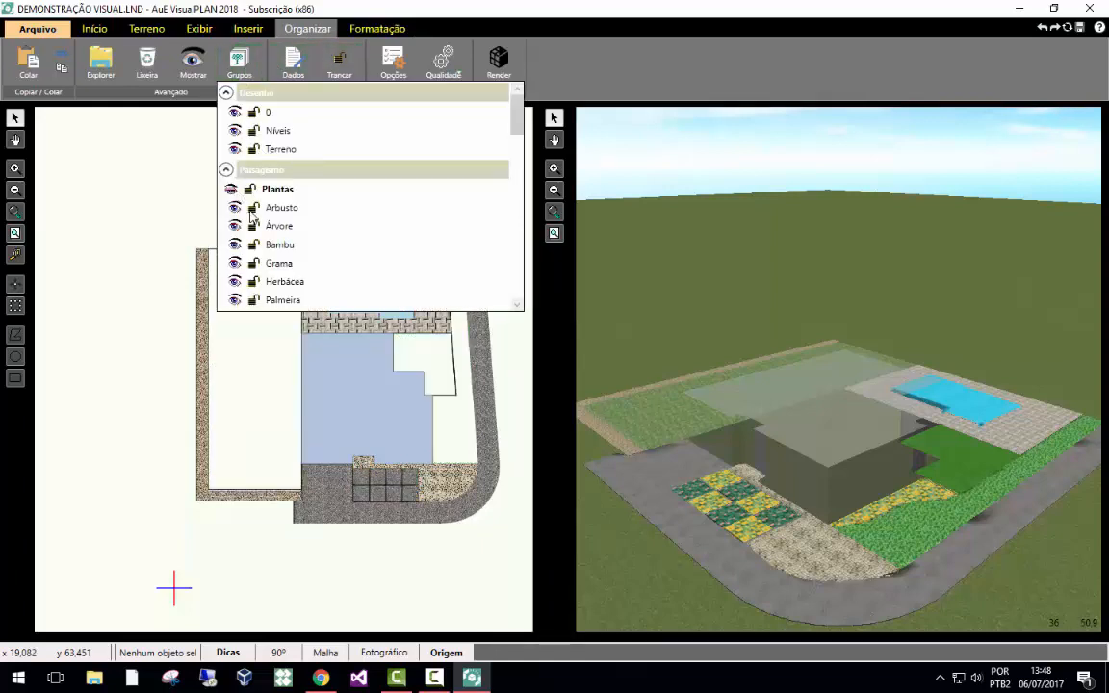
Hide the Pisos group and the PA-Volume group in the 2D plan through the group visibility settings.
scroll(287, 229, "down", 3)
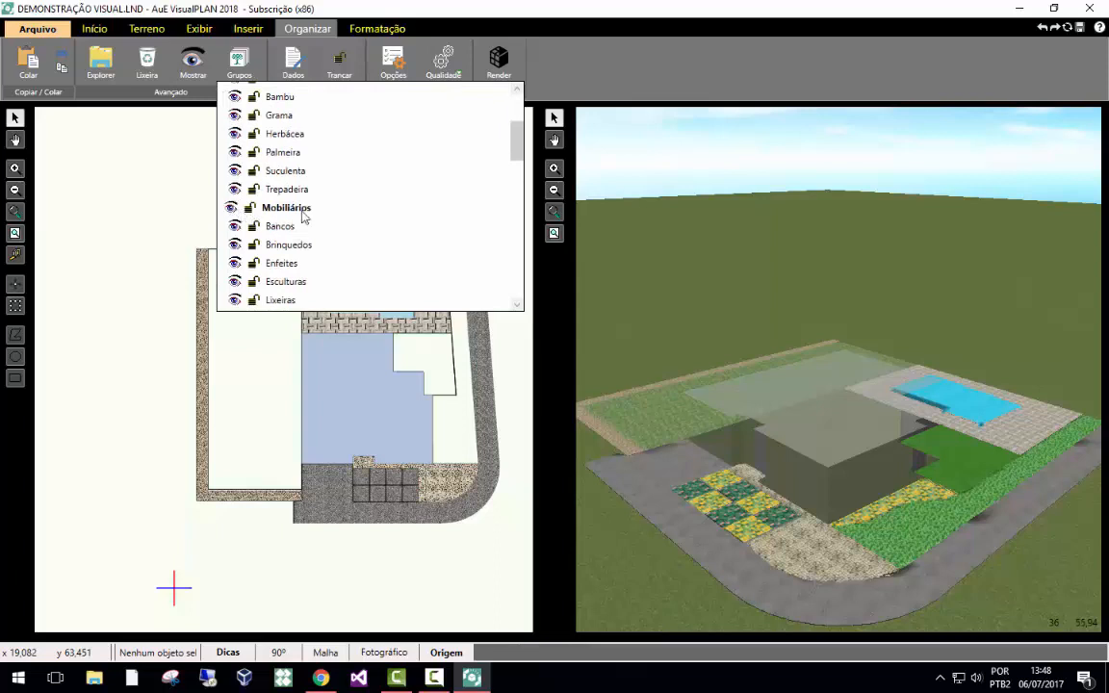
scroll(300, 221, "down", 5)
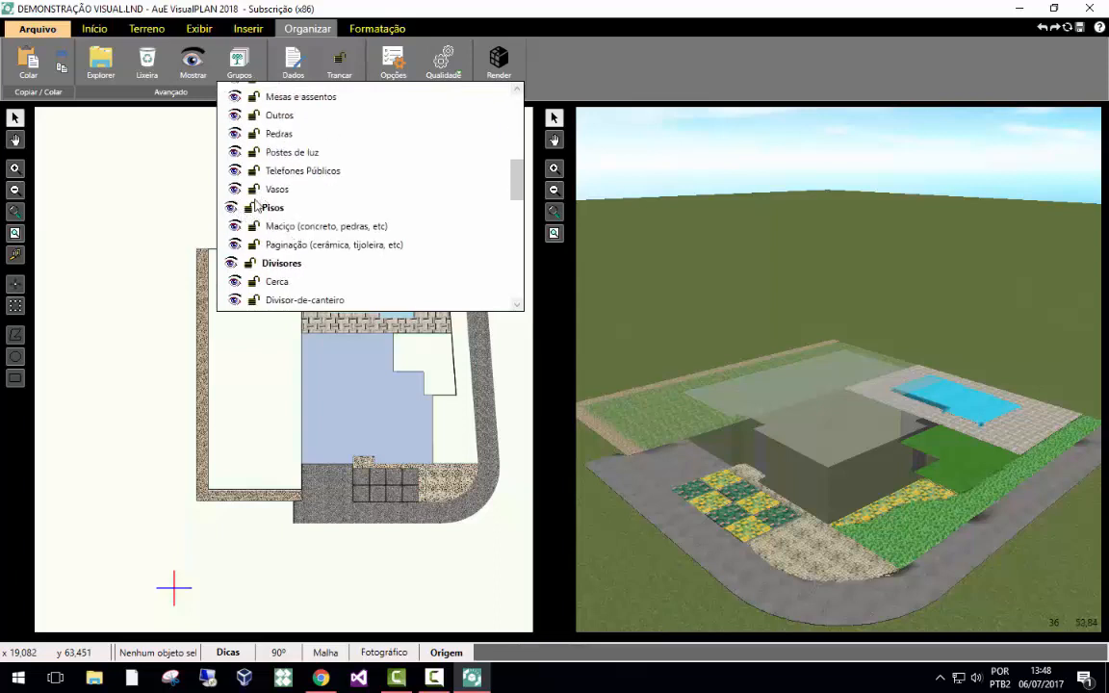
left_click(231, 208)
scroll(322, 231, "down", 3)
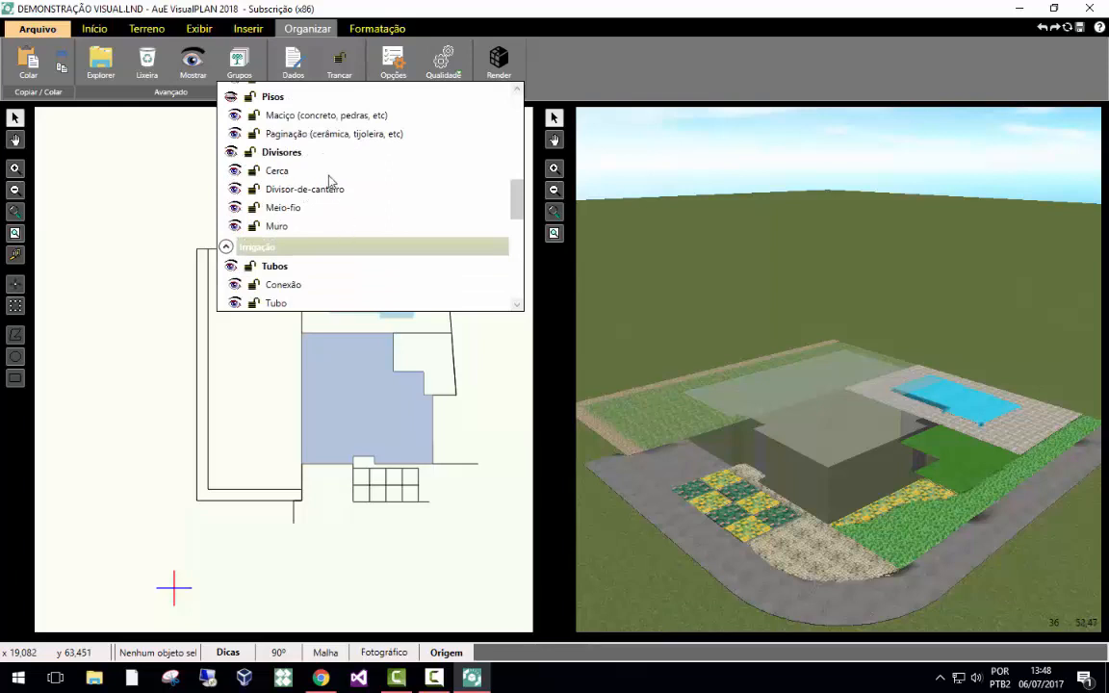
scroll(302, 219, "down", 3)
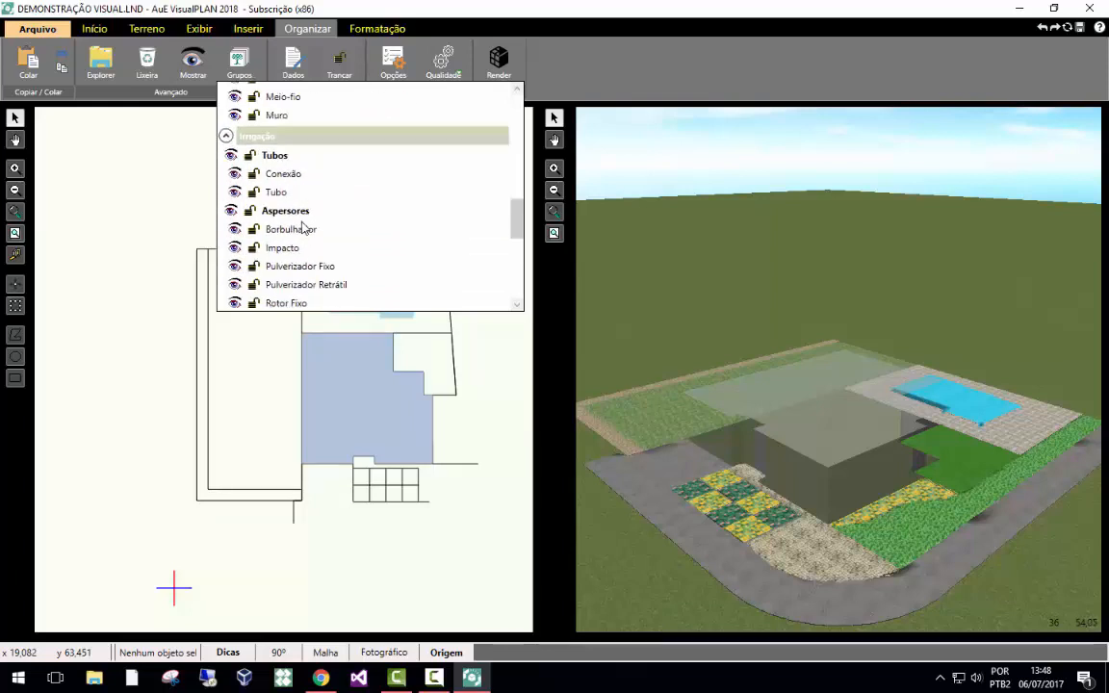
scroll(295, 213, "down", 6)
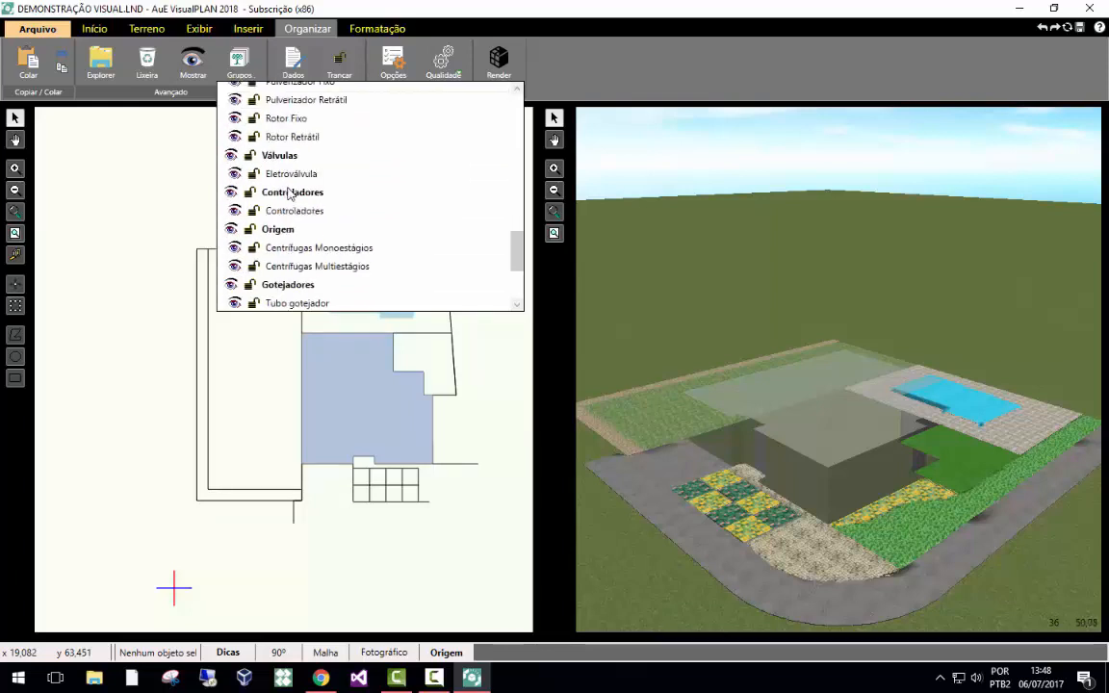
scroll(299, 236, "down", 3)
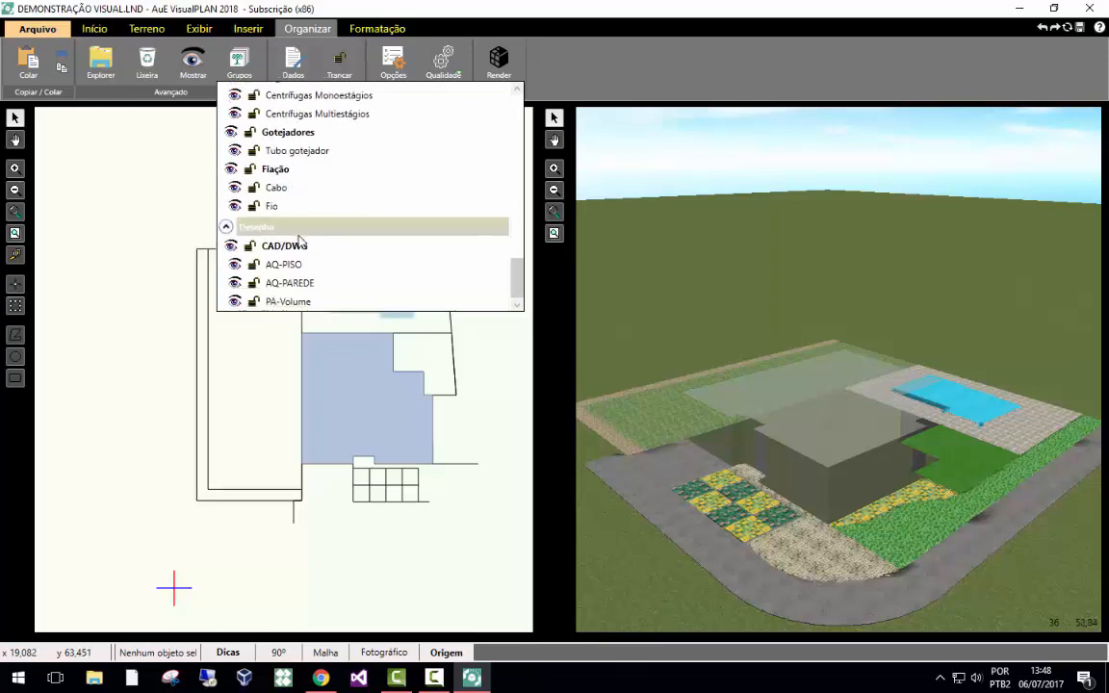
left_click(234, 302)
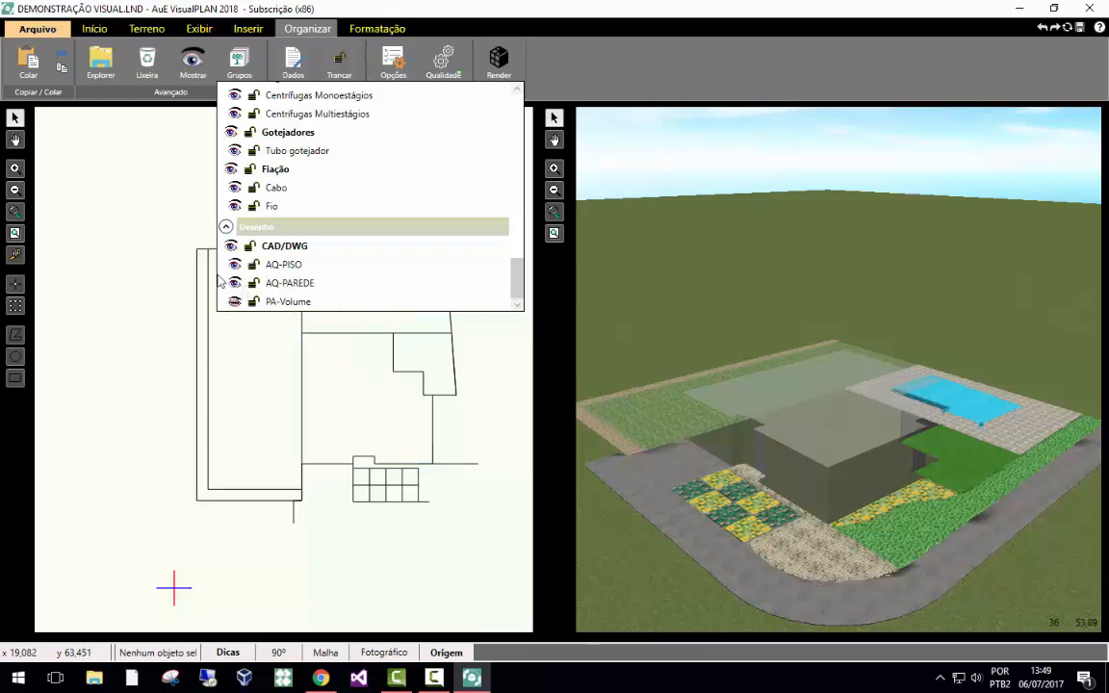
left_click(134, 361)
Select all the remaining imported CAD lines in the 2D plan with a selection window and delete them.
scroll(102, 311, "down", 2)
scroll(130, 311, "up", 1)
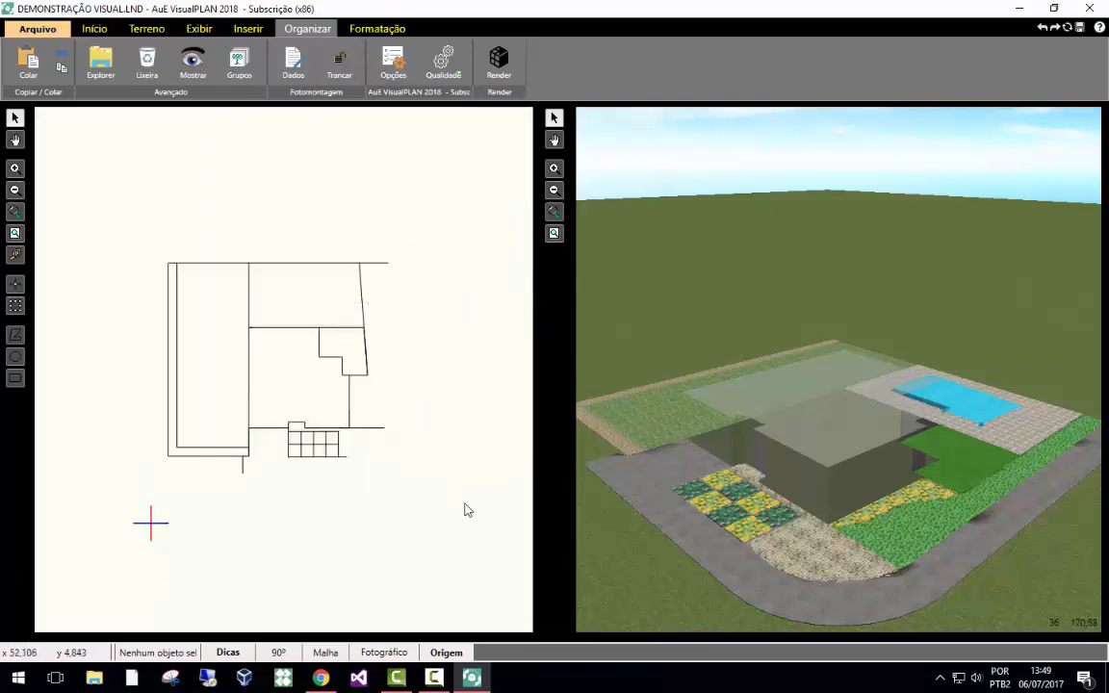
left_click_drag(462, 500, 117, 185)
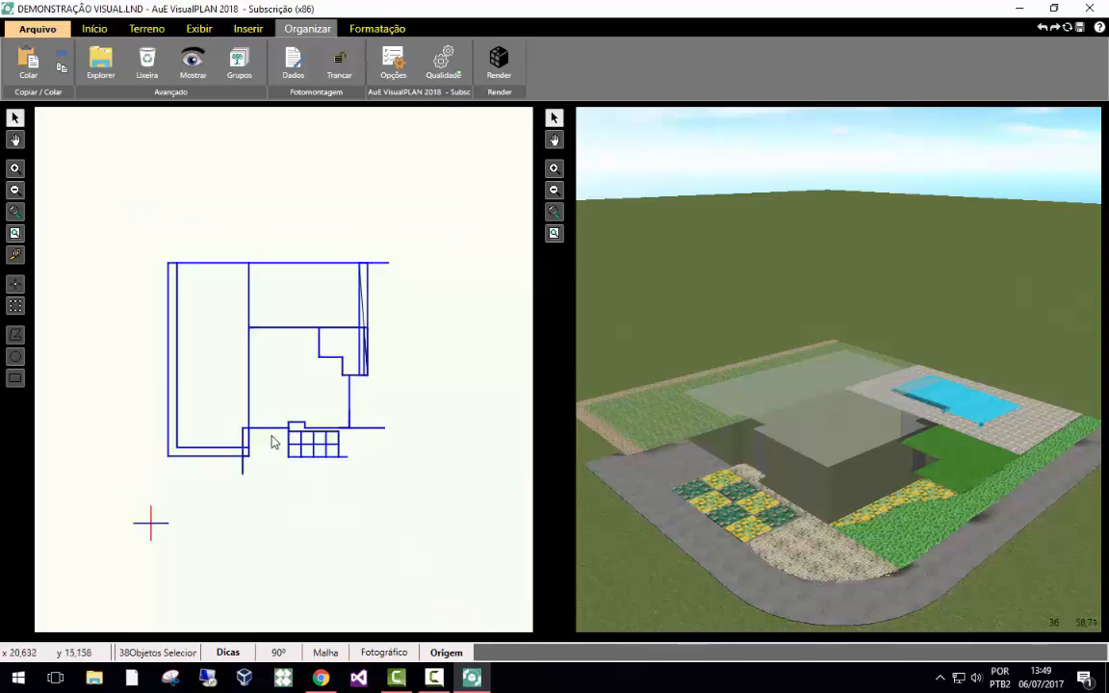
left_click(378, 28)
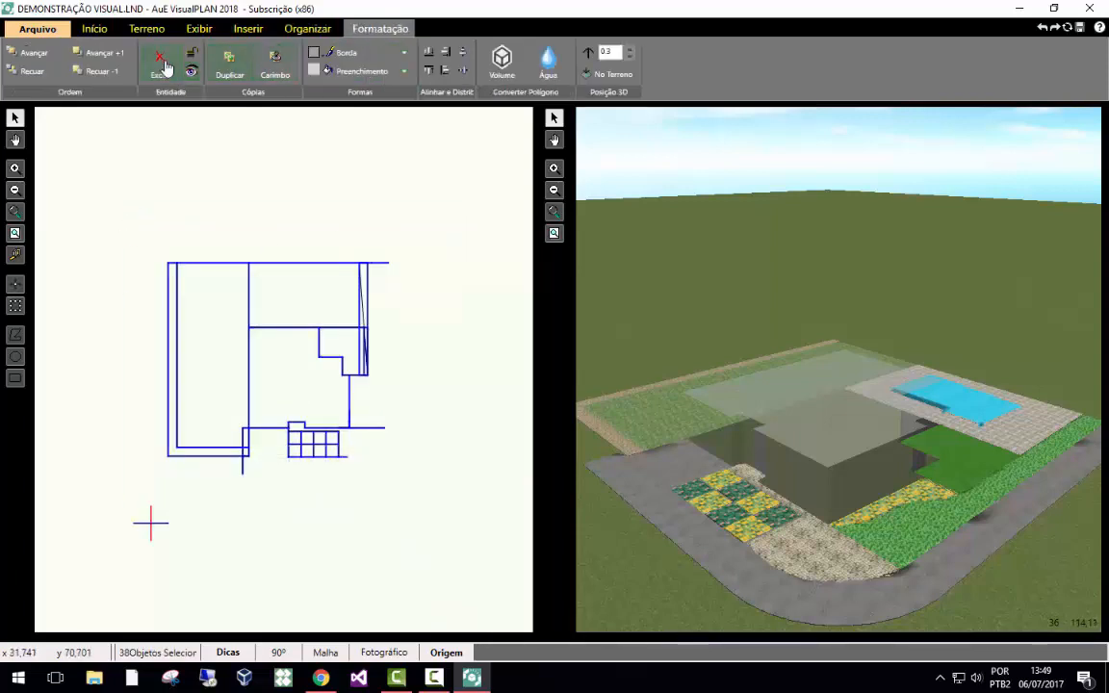
left_click(165, 67)
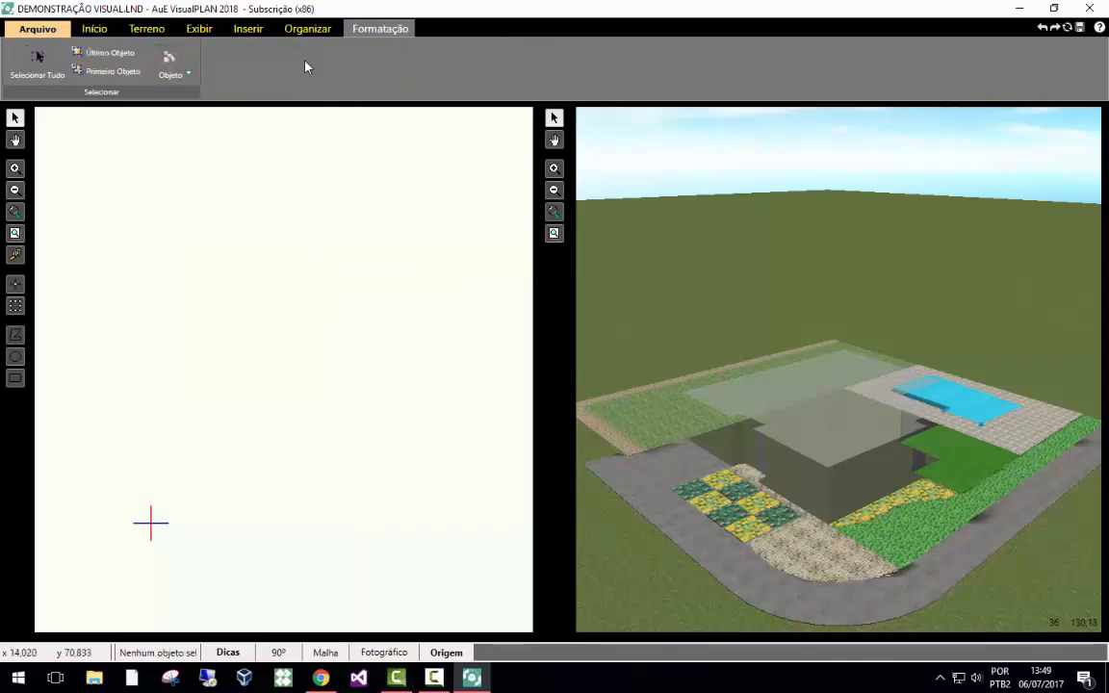
Make the Plantas group visible again in the 2D plan through the group visibility settings.
left_click(307, 28)
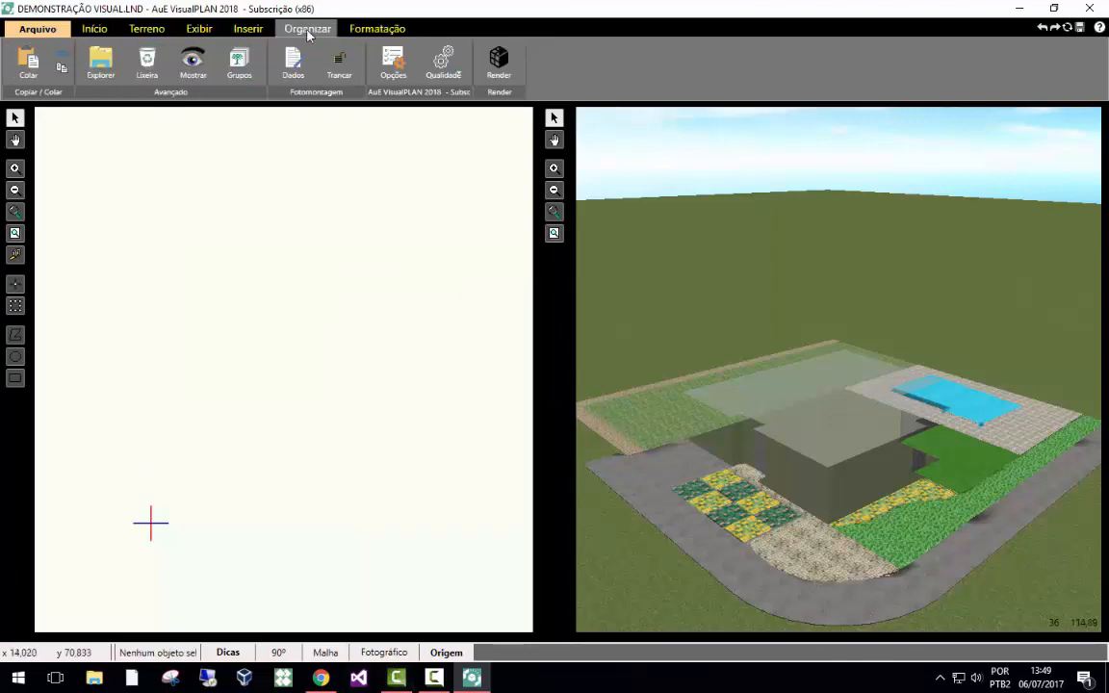
left_click(249, 69)
scroll(318, 240, "up", 6)
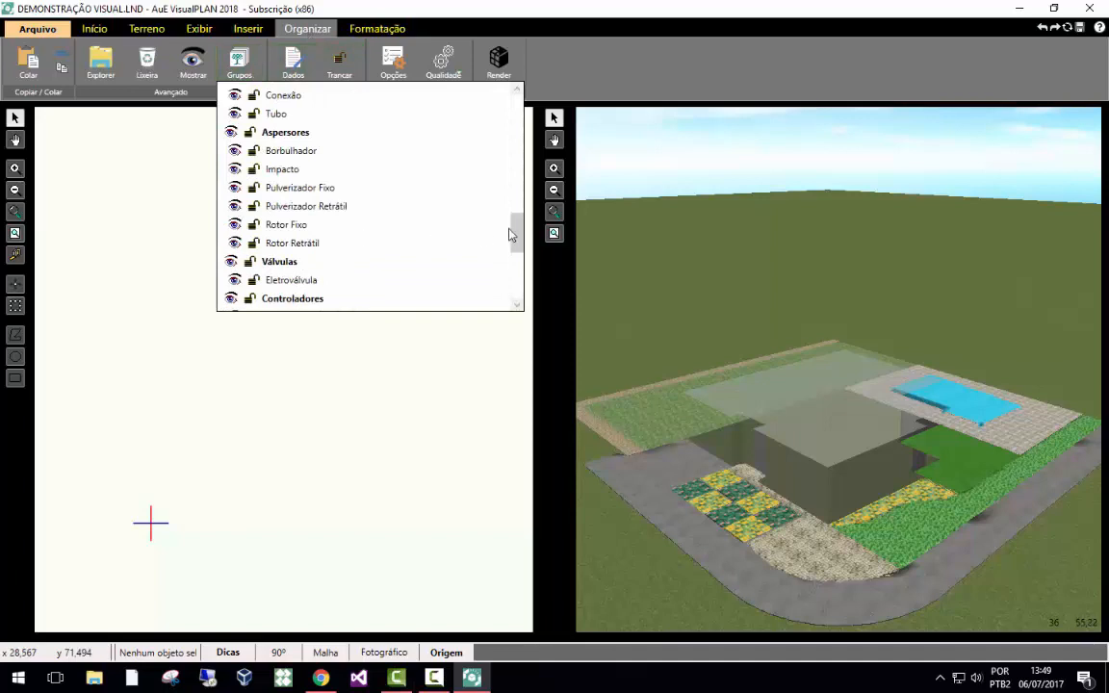
left_click_drag(511, 235, 498, 101)
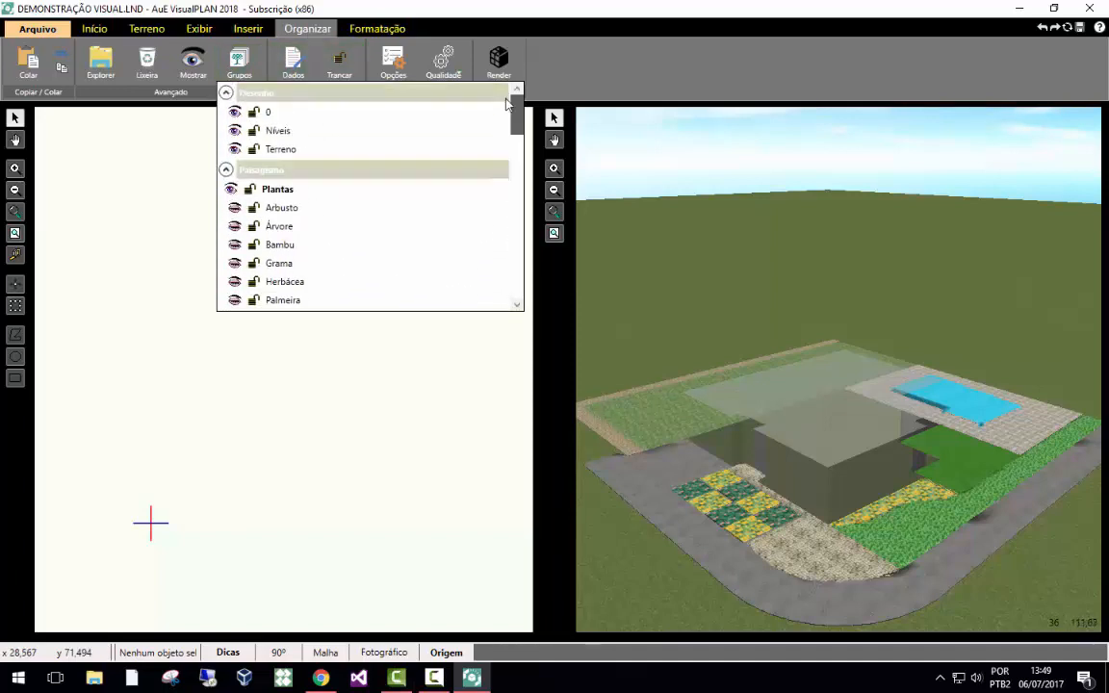
left_click(232, 190)
Turn the visibility of the Pisos and PA-Volume groups back on in the 2D plan.
left_click_drag(517, 113, 518, 157)
scroll(467, 145, "down", 3)
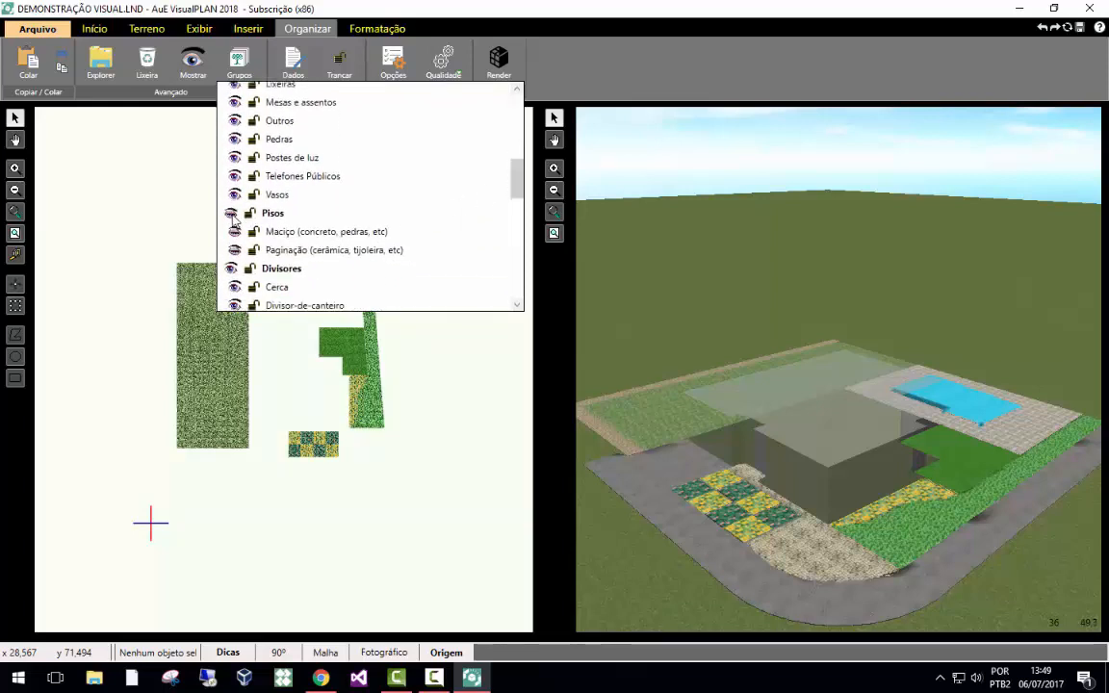
left_click(233, 216)
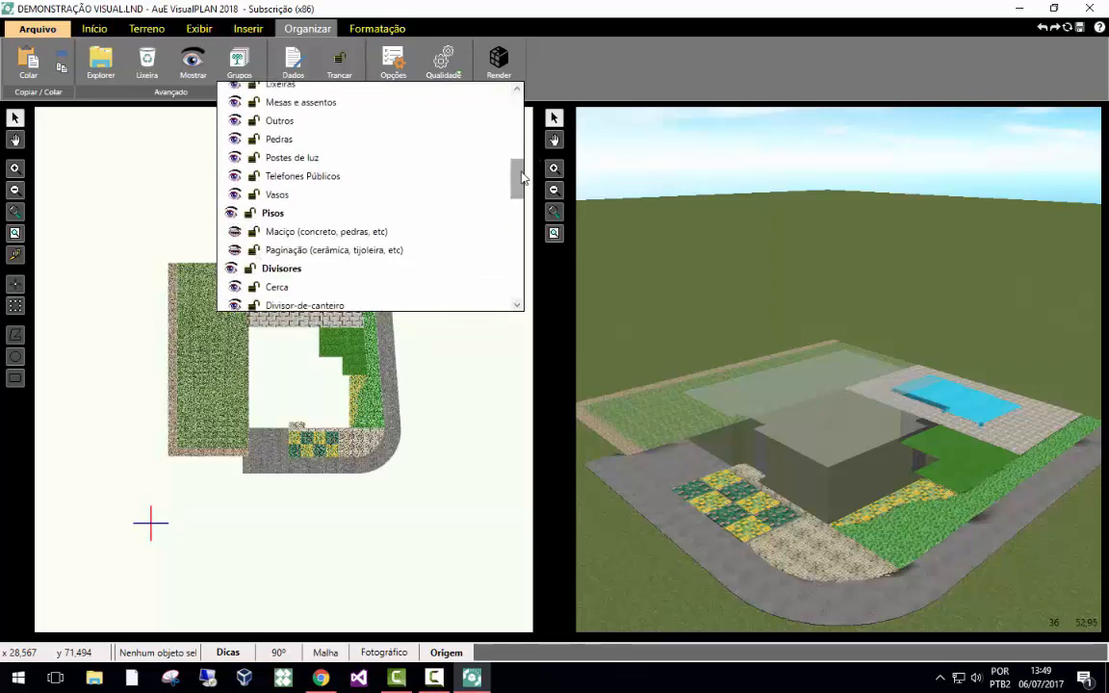
left_click_drag(515, 185, 541, 296)
left_click(235, 302)
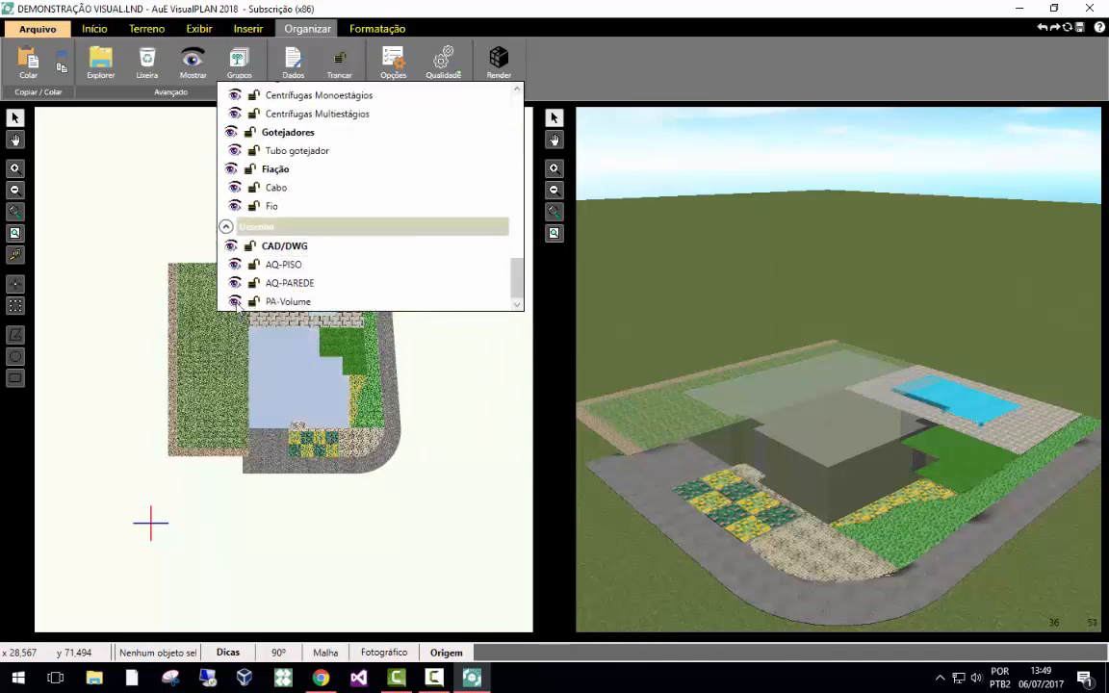
left_click(229, 563)
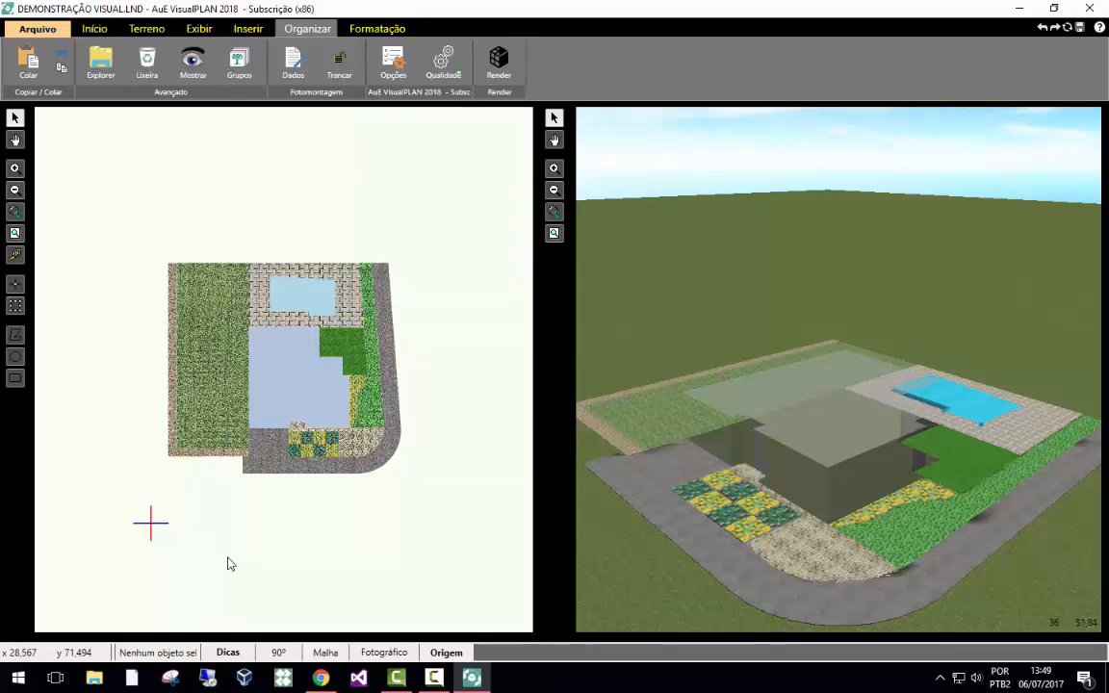
Open the item catalogue on Plantas, clear the TAGETES search and filter the type to Palmeira.
scroll(235, 401, "up", 2)
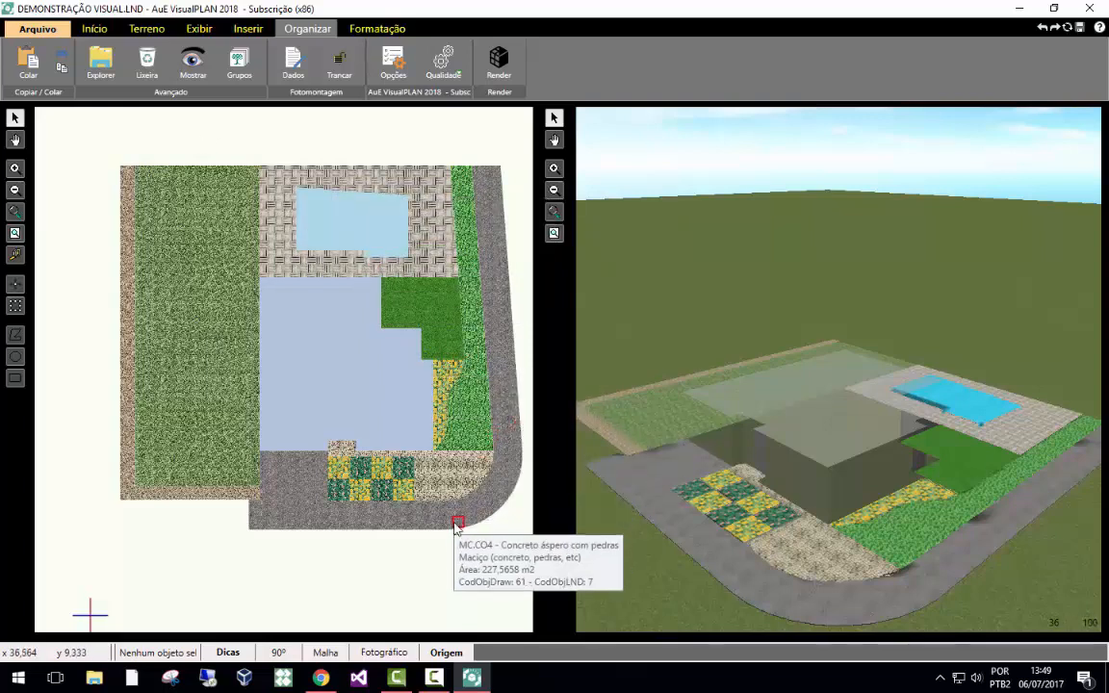
middle_click_drag(524, 341, 505, 341)
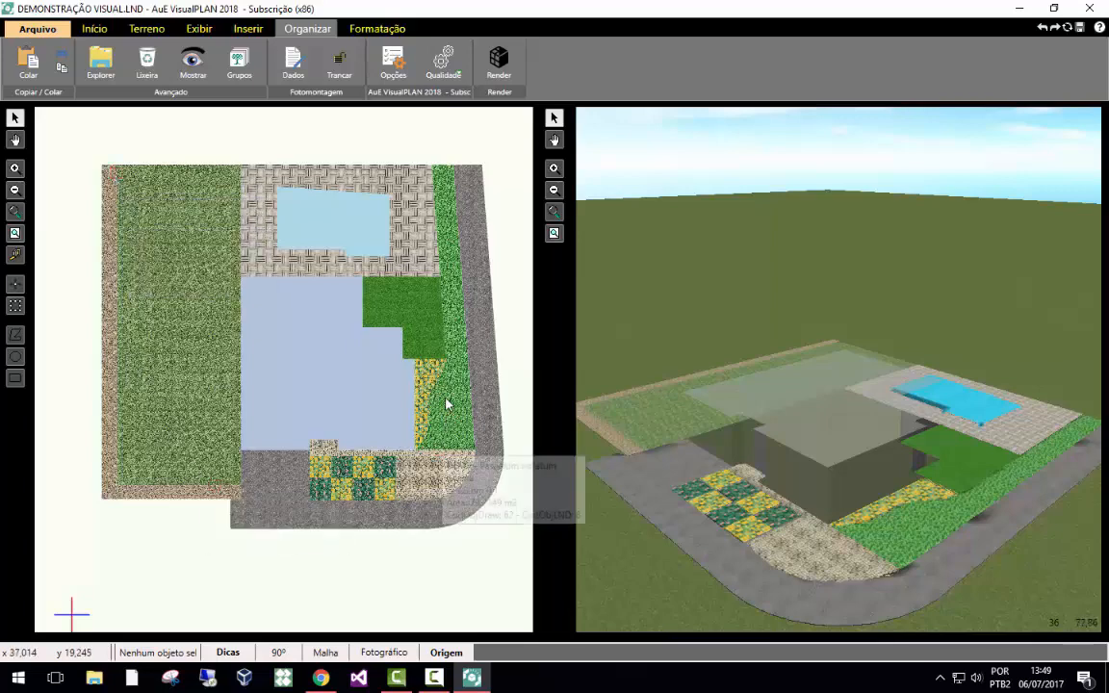
scroll(439, 295, "up", 1)
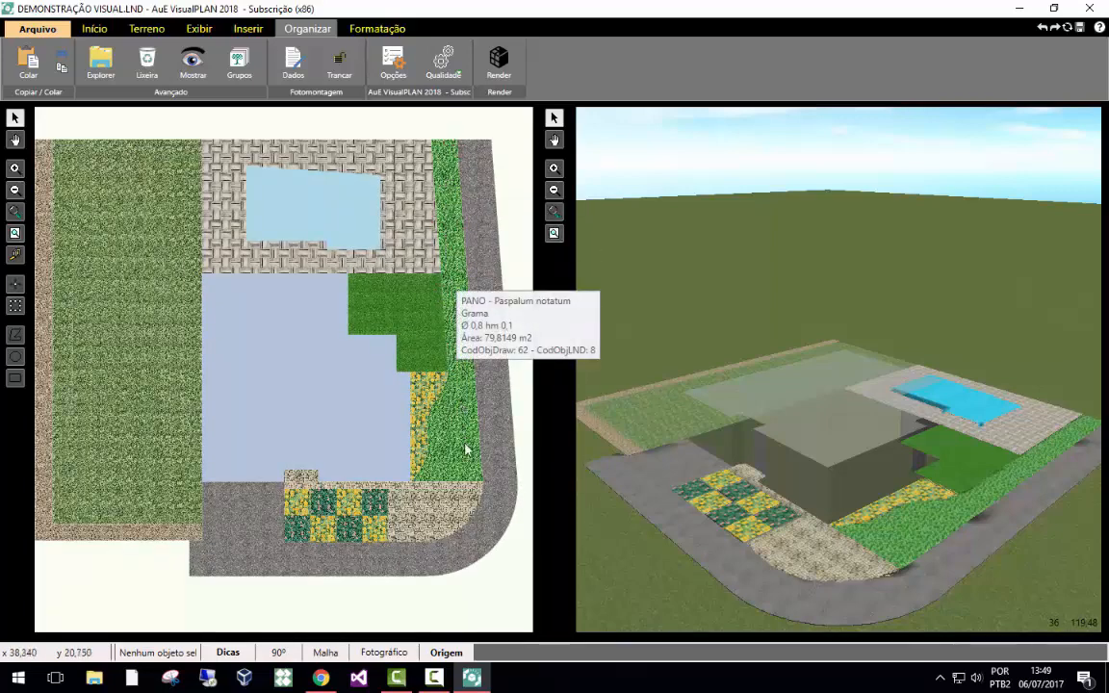
left_click(93, 29)
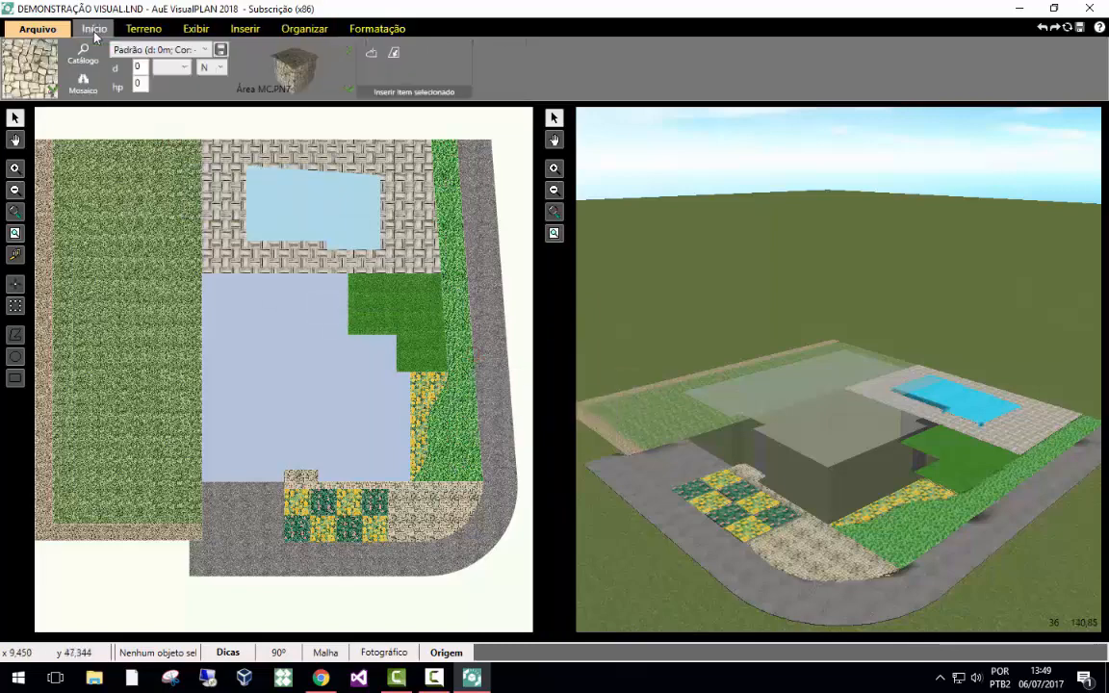
left_click(34, 85)
left_click(29, 138)
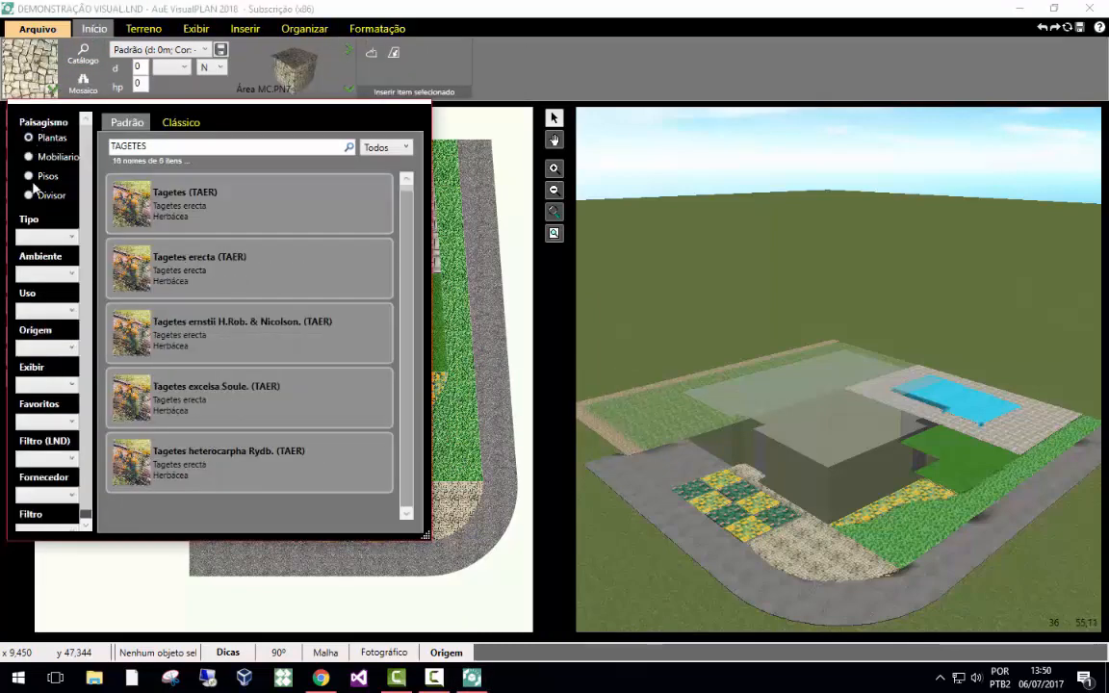
double_click(113, 146)
key("BackSpace")
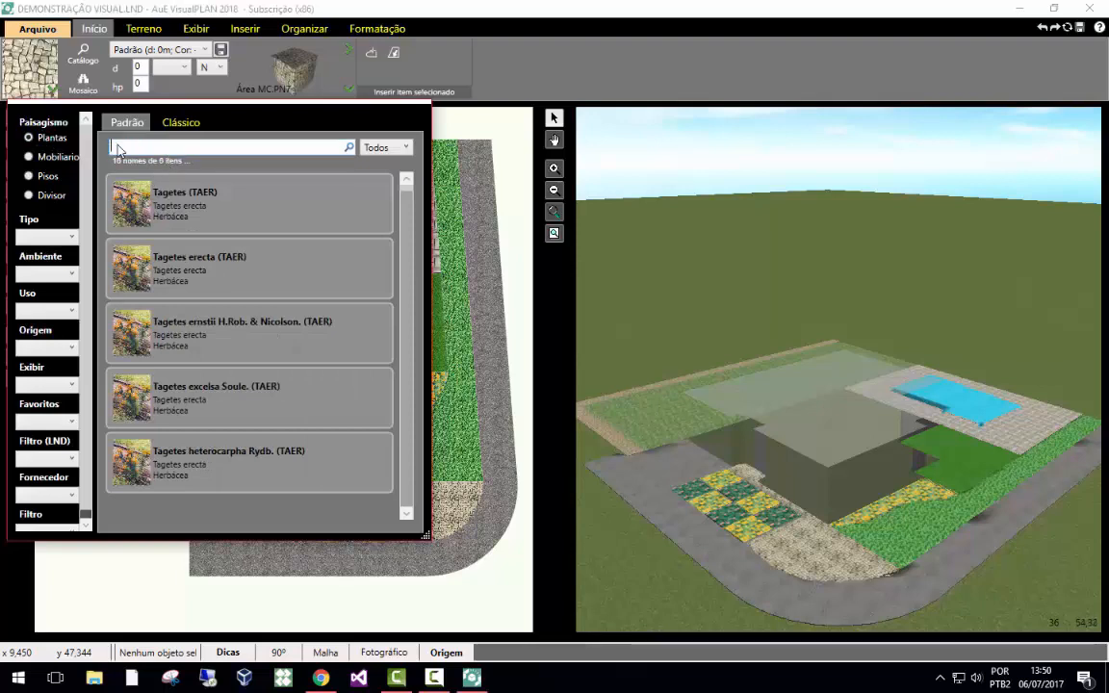
left_click(44, 237)
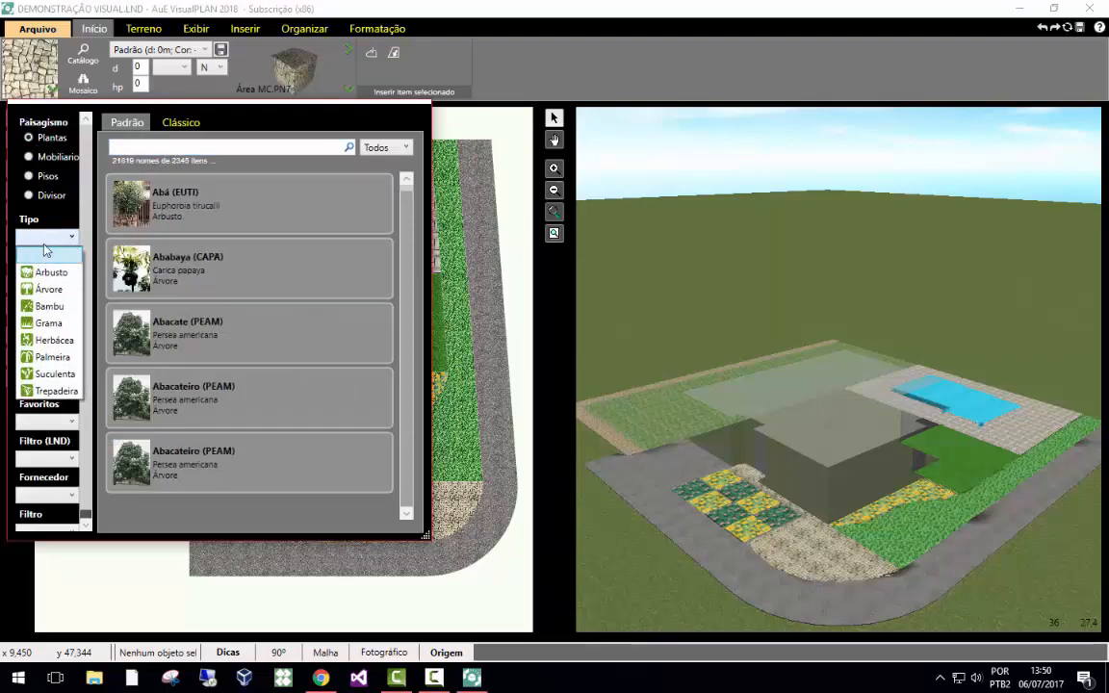
left_click(53, 358)
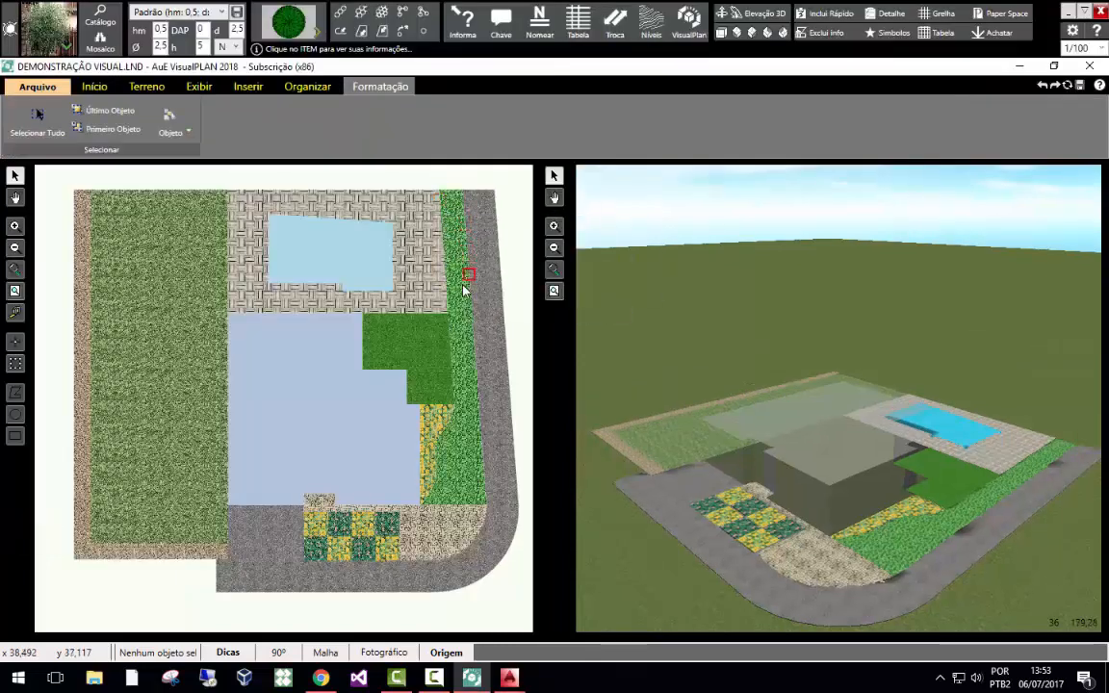
Search the palm catalogue by Código for PTEL and pick Ptychosperma elegans as the plant to insert.
mouse_move(461, 284)
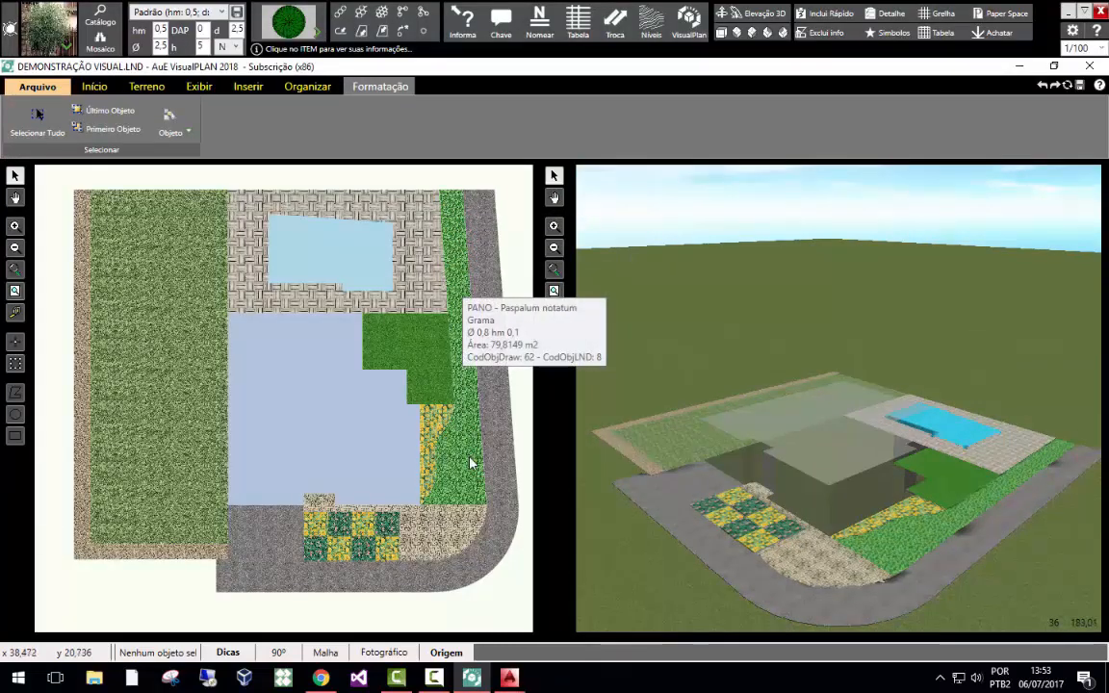
left_click(95, 86)
left_click(36, 126)
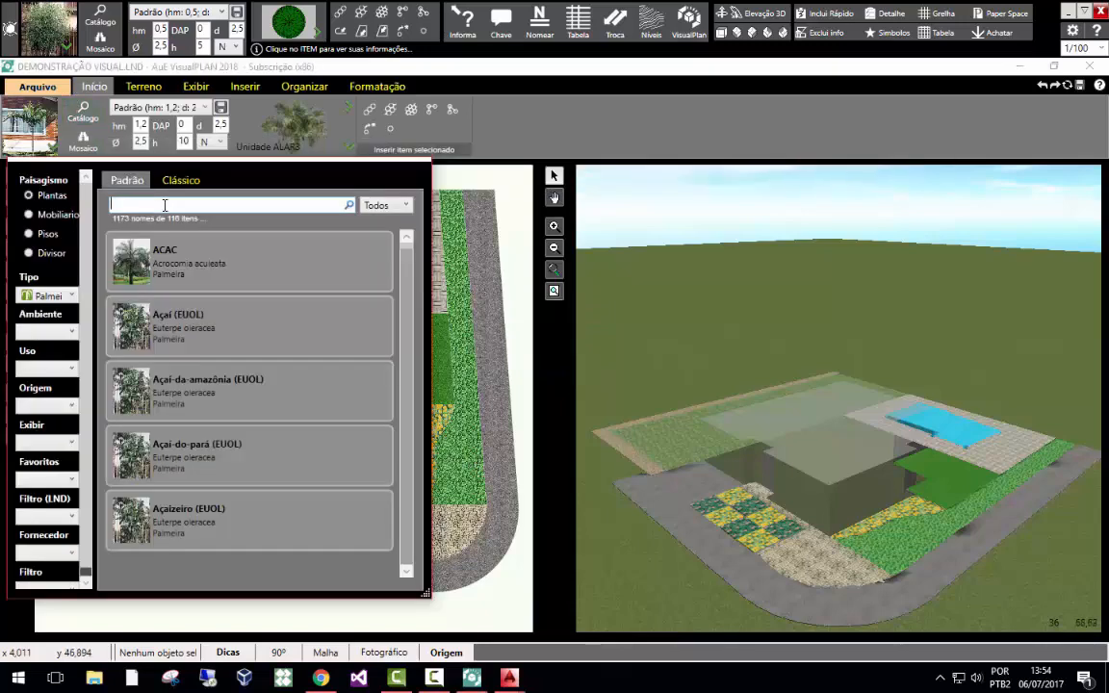
left_click(377, 203)
left_click(381, 237)
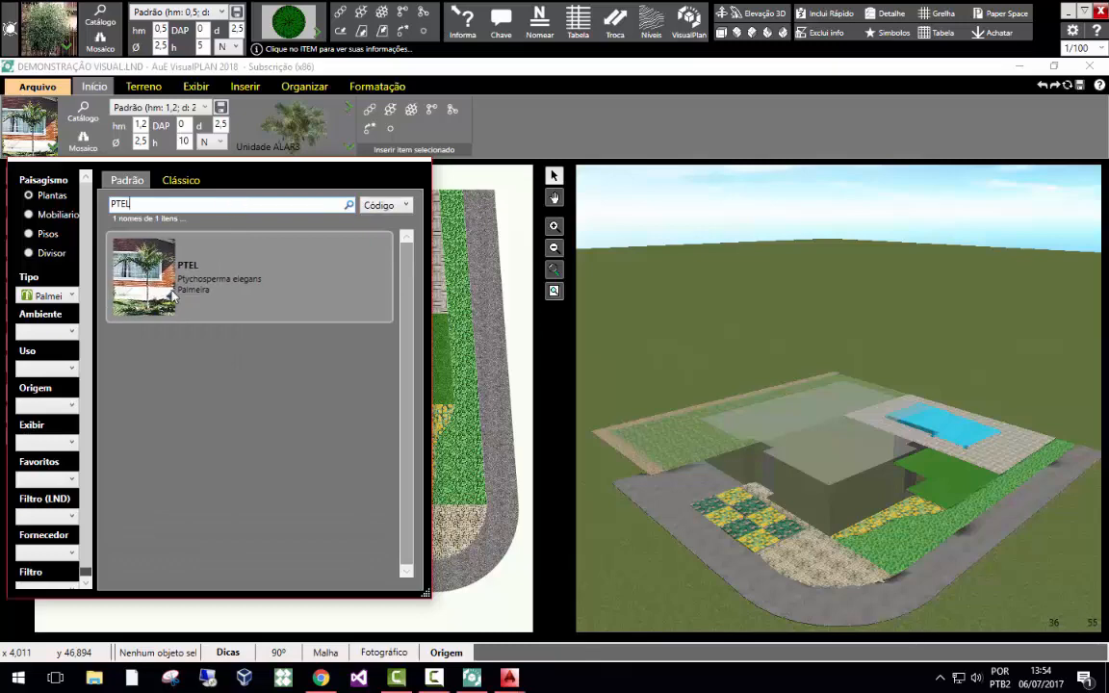
left_click(130, 258)
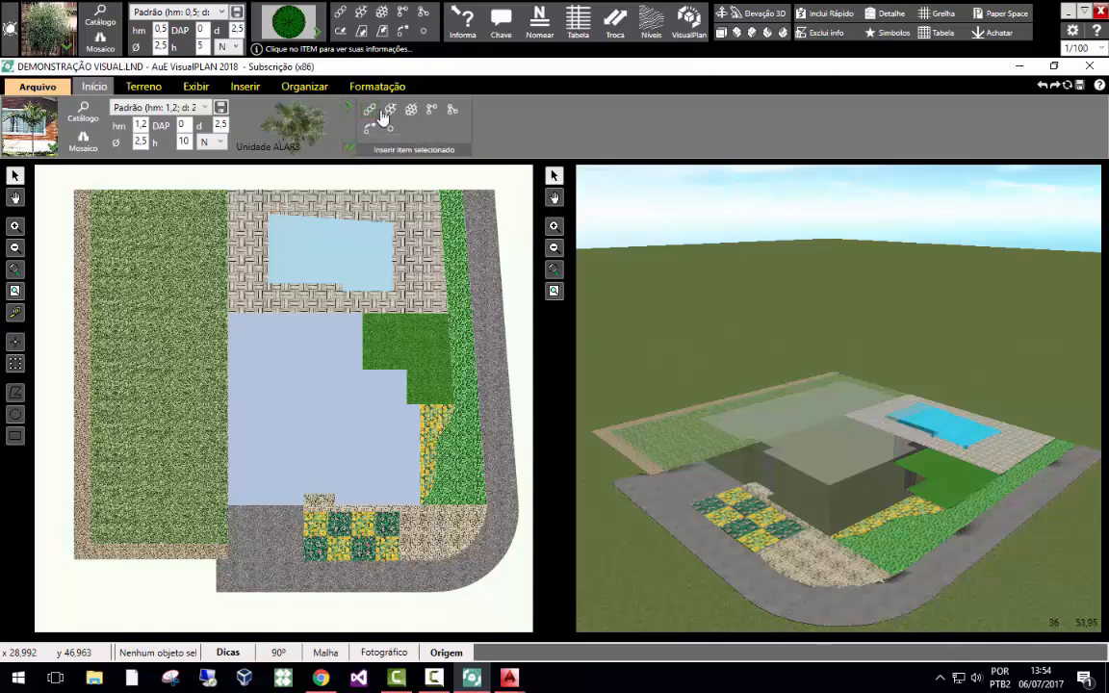
Plant a straight row of the chosen palm, about 18.5 m long, down the Paspalum notatum grass strip beside the pool deck.
left_click(412, 110)
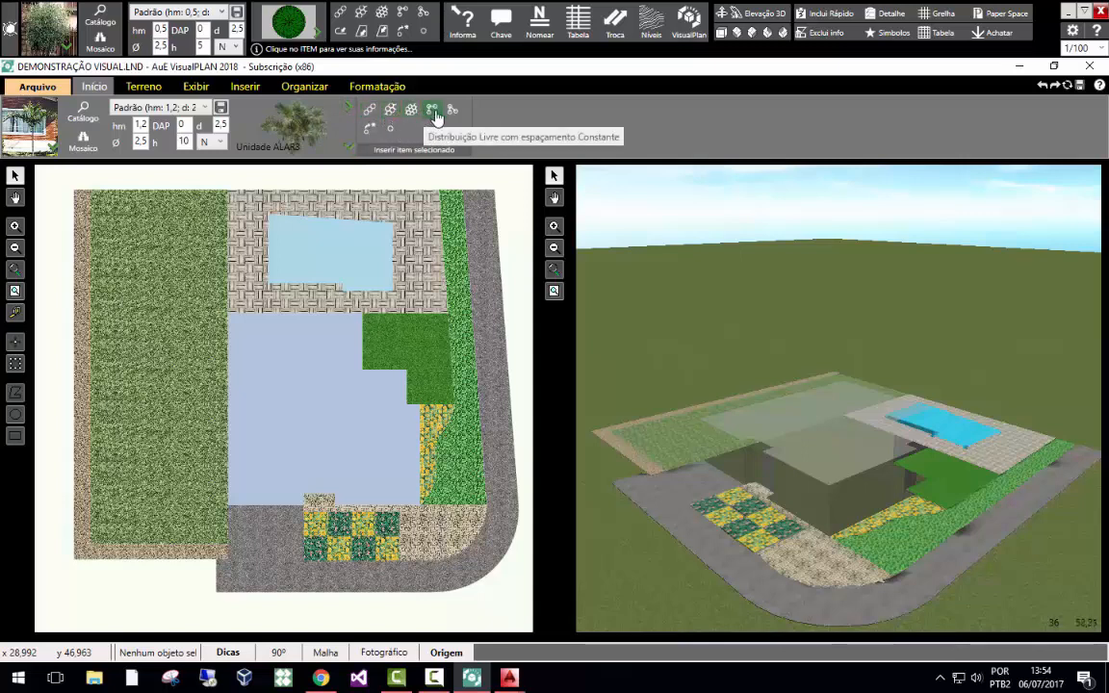
left_click(371, 114)
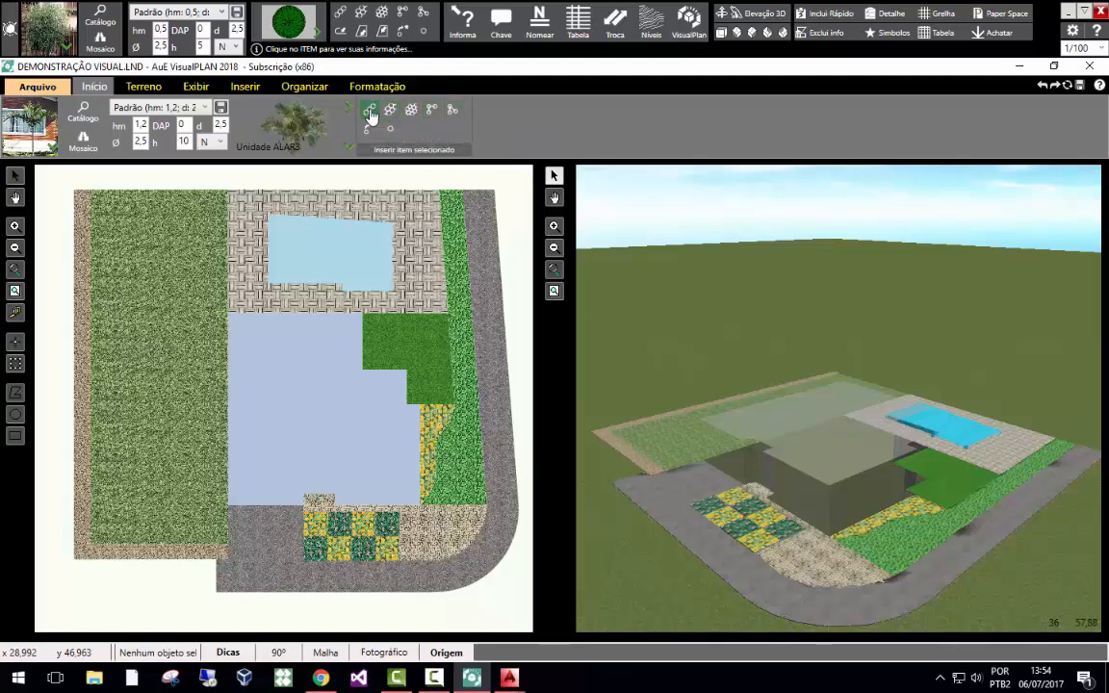
left_click(450, 205)
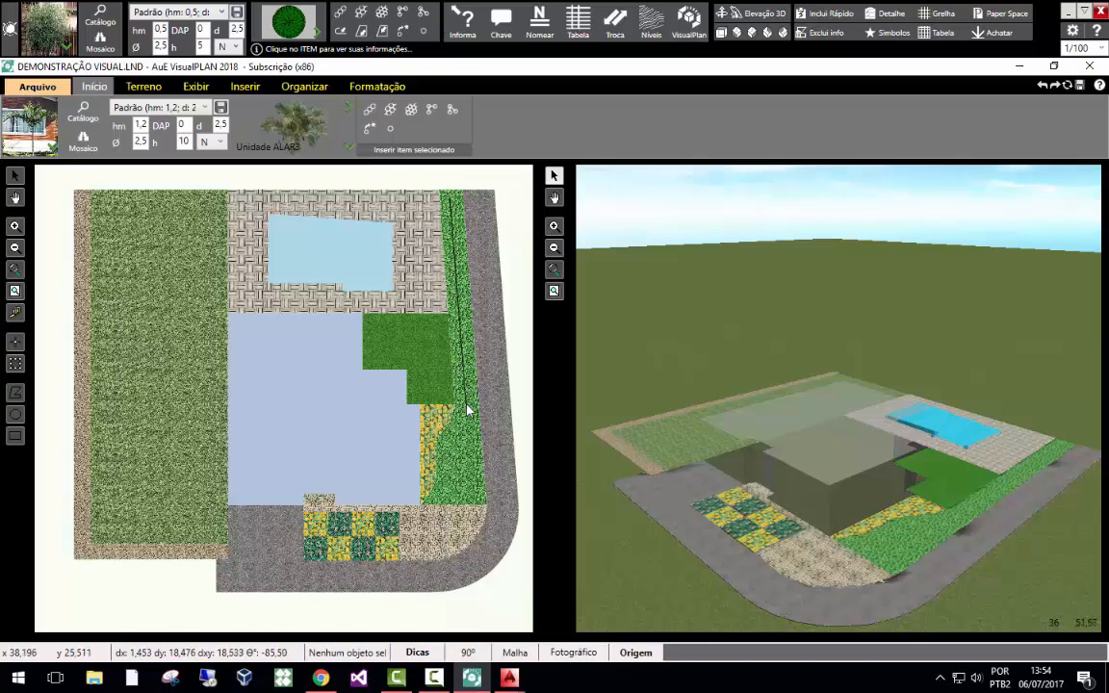
left_click(467, 410)
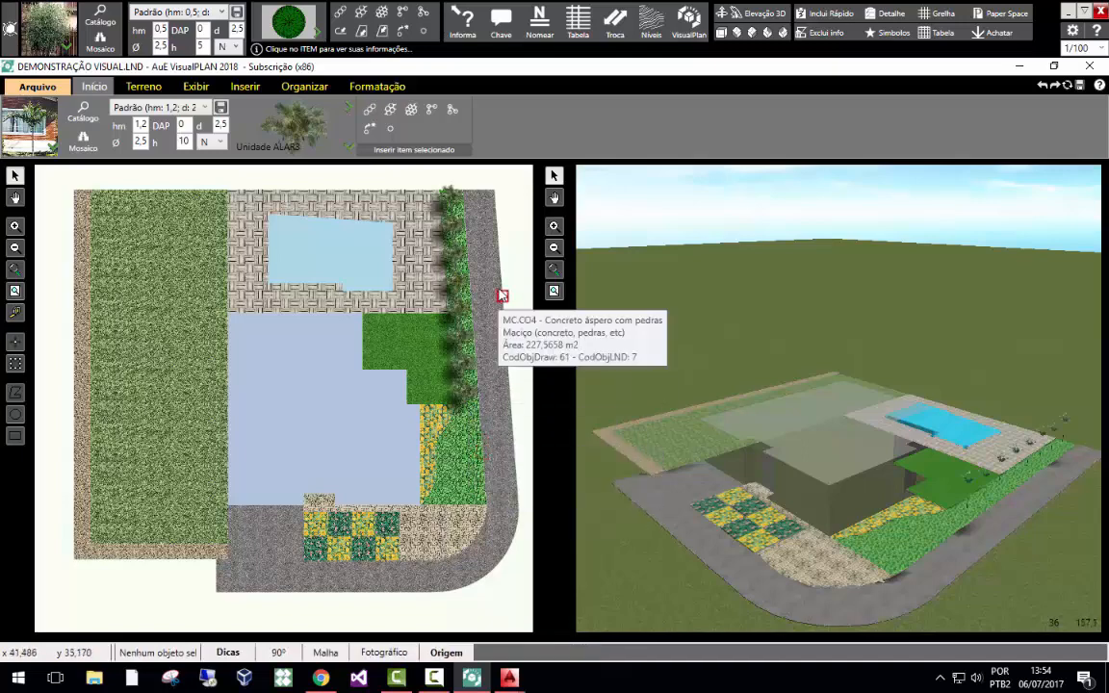
scroll(466, 277, "up", 2)
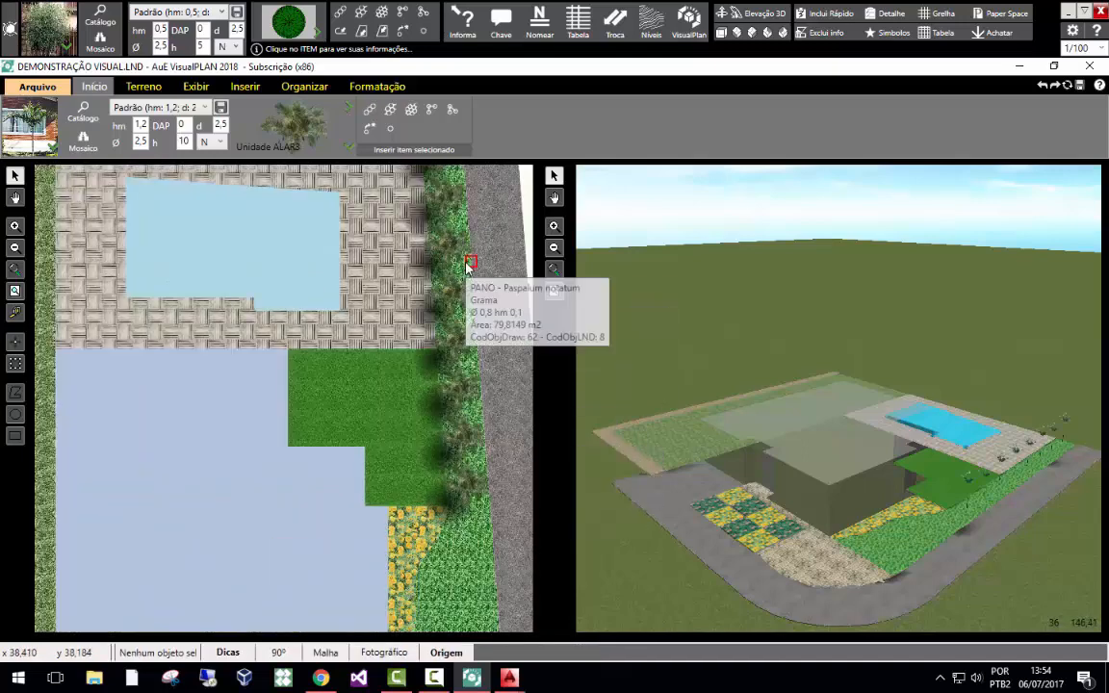
Open the plant catalogue, remove the Palmeira type filter and search in Todos for DRACENA.
scroll(471, 280, "up", 2)
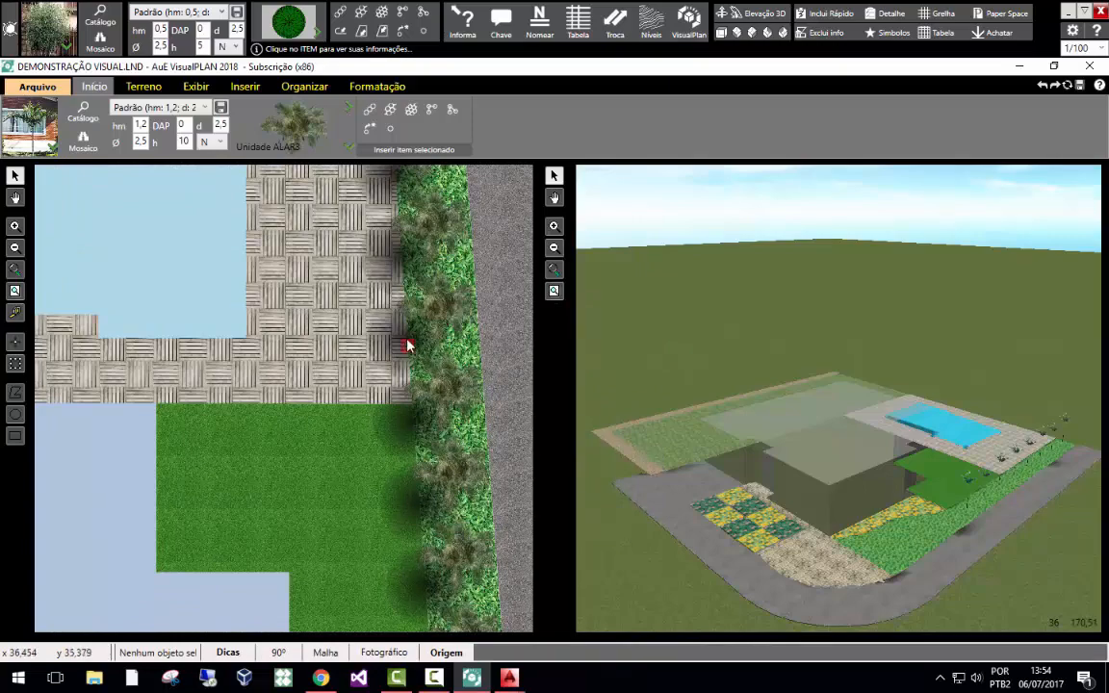
scroll(406, 336, "down", 3)
scroll(407, 336, "down", 1)
scroll(446, 400, "up", 1)
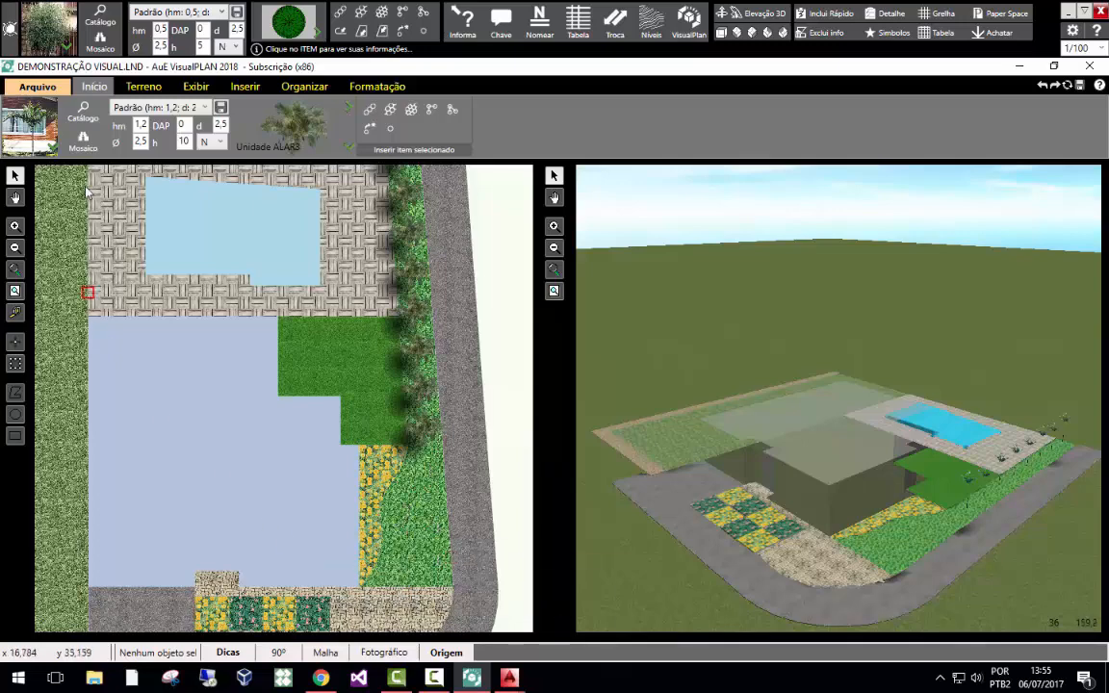
left_click(33, 125)
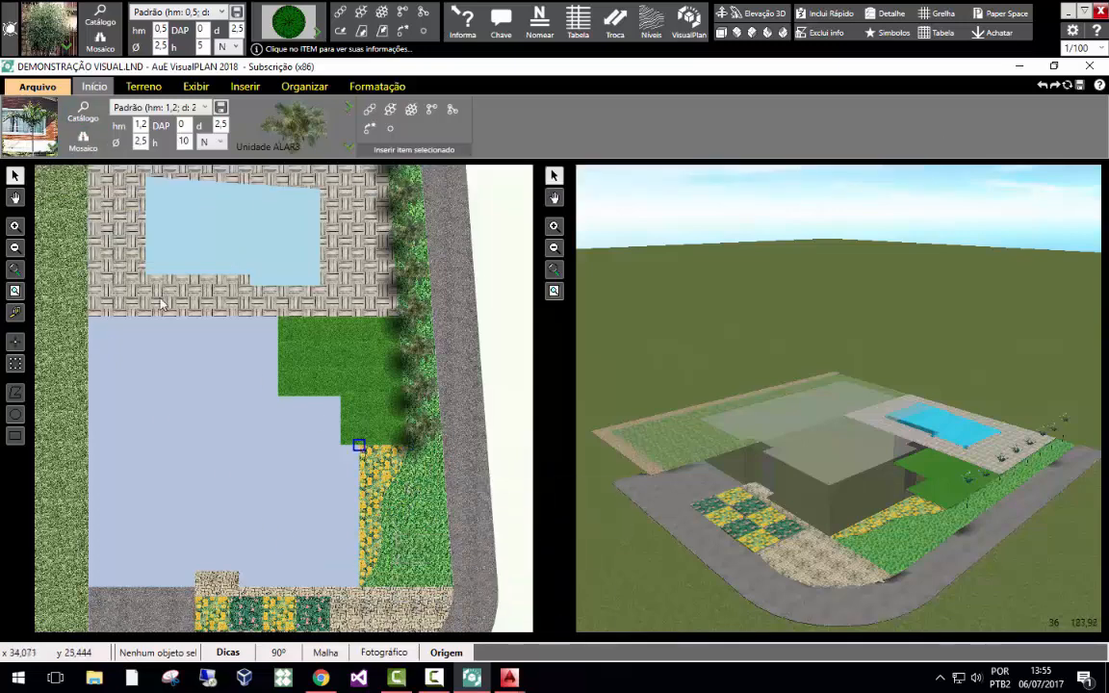
left_click(23, 131)
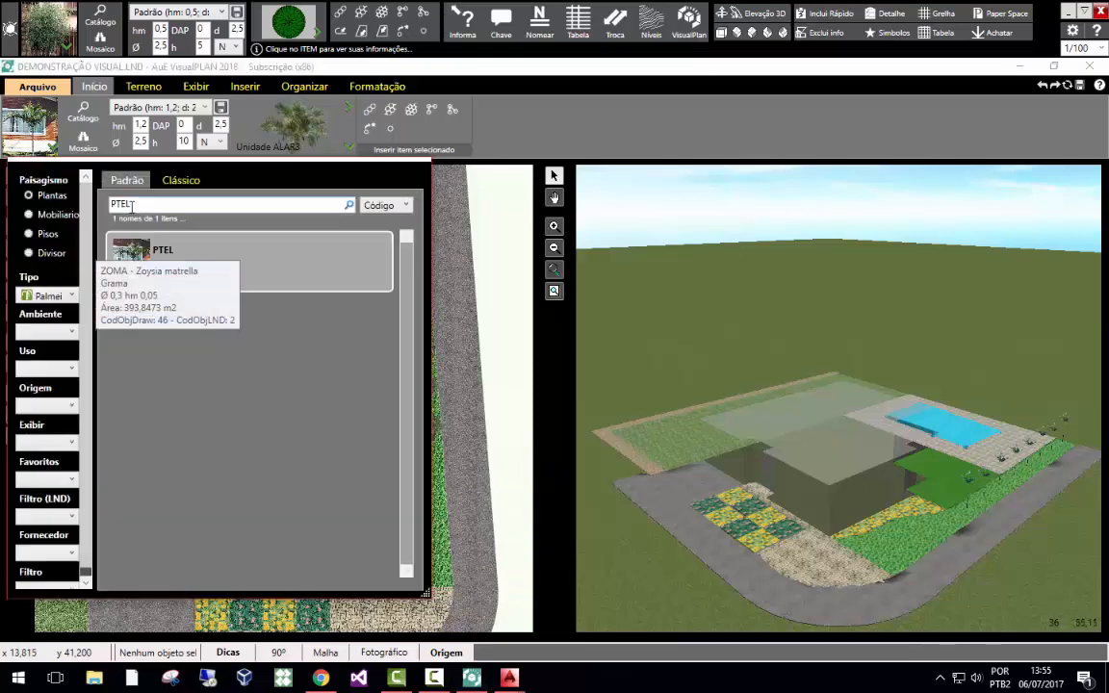
left_click(56, 297)
left_click(58, 315)
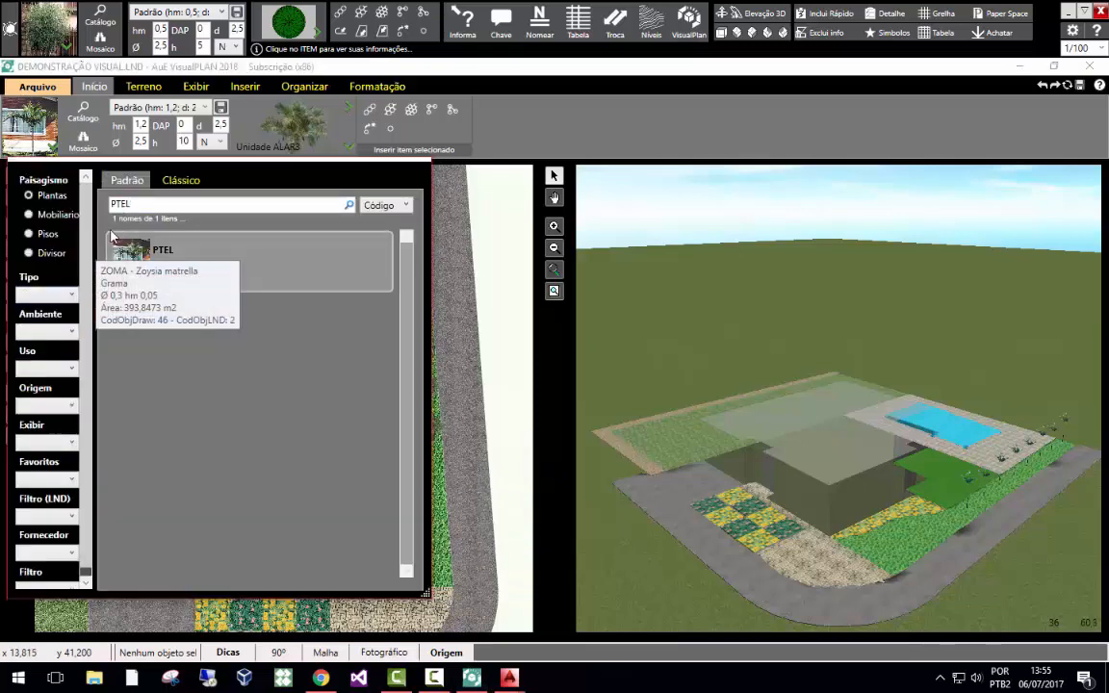
left_click_drag(138, 206, 112, 209)
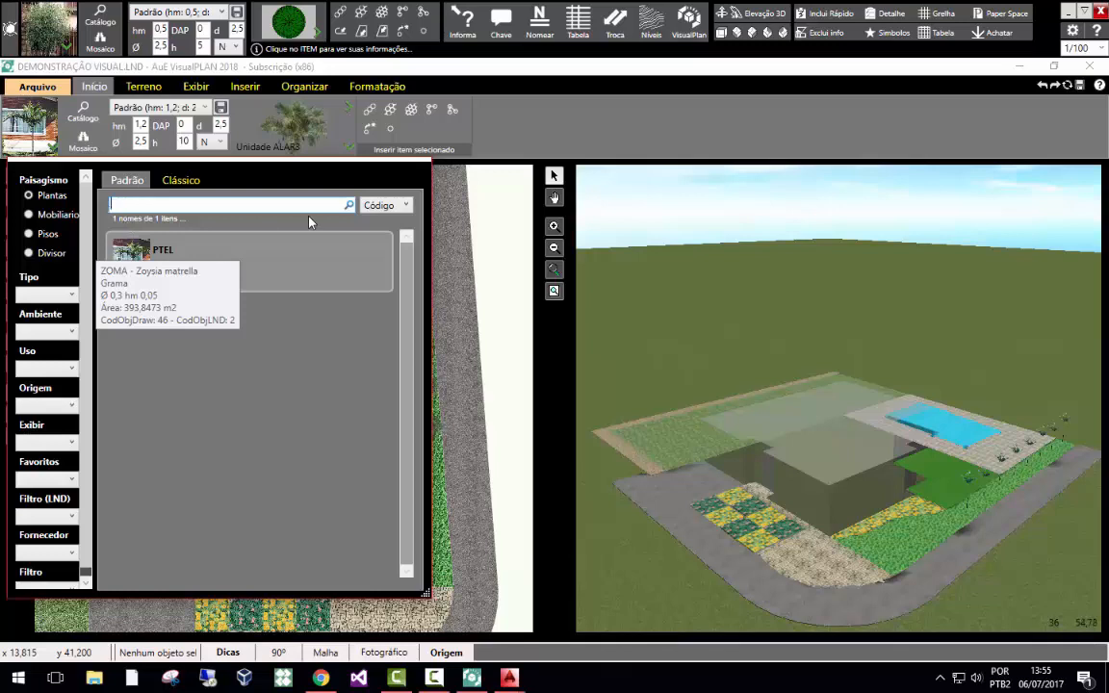
left_click(385, 205)
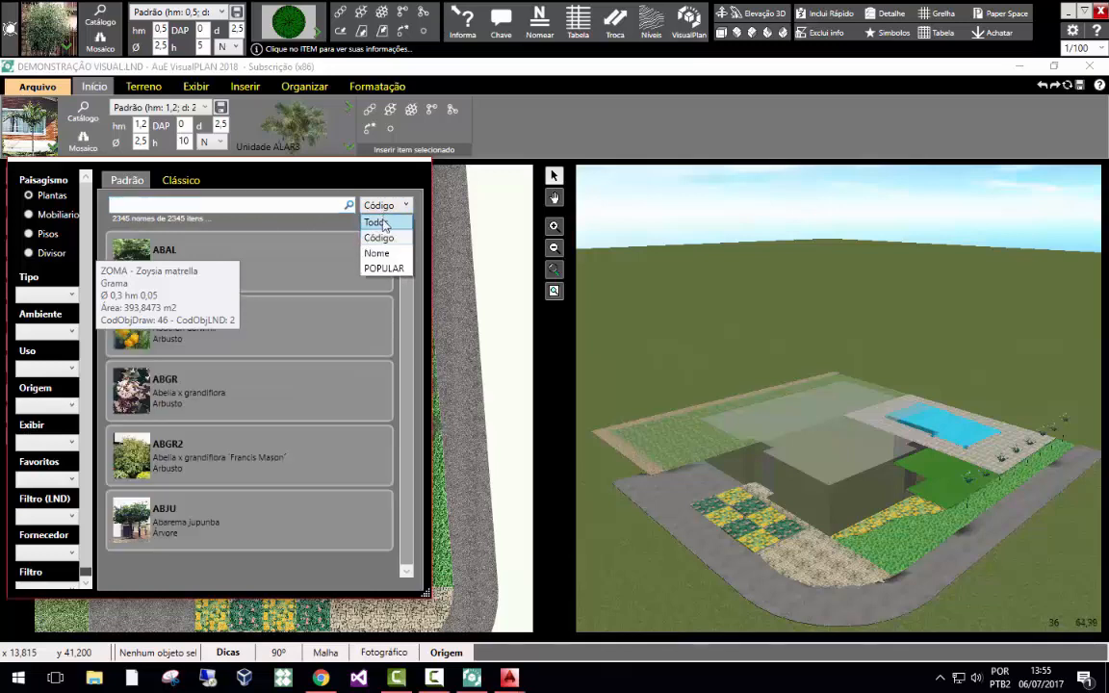
left_click(191, 205)
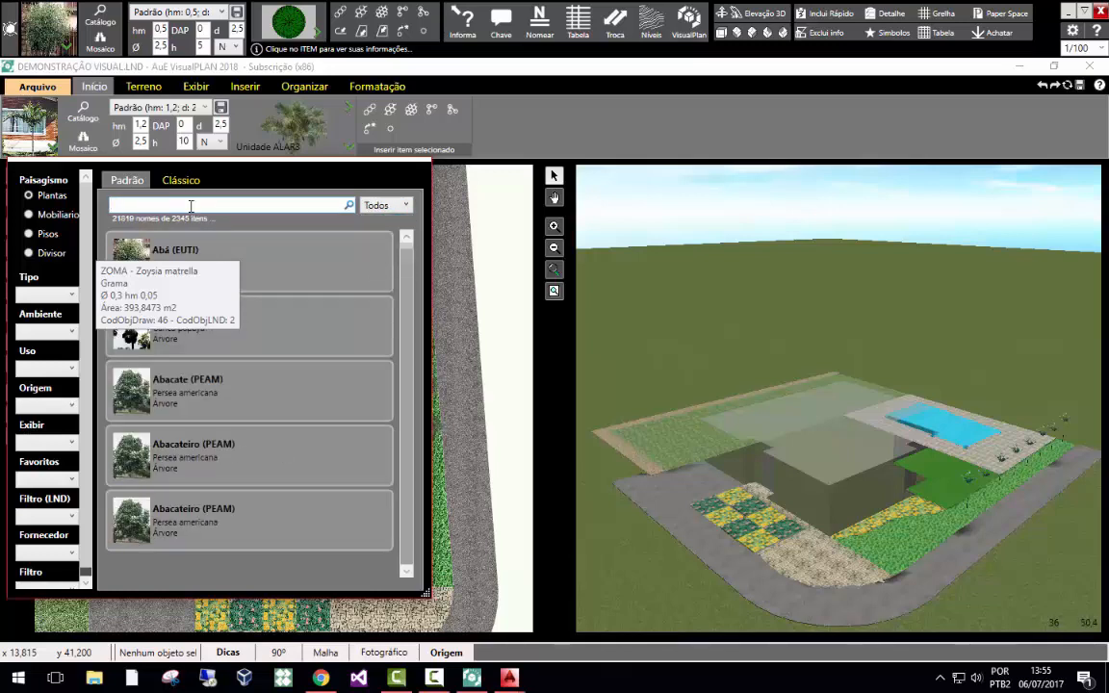
type("DRACENA")
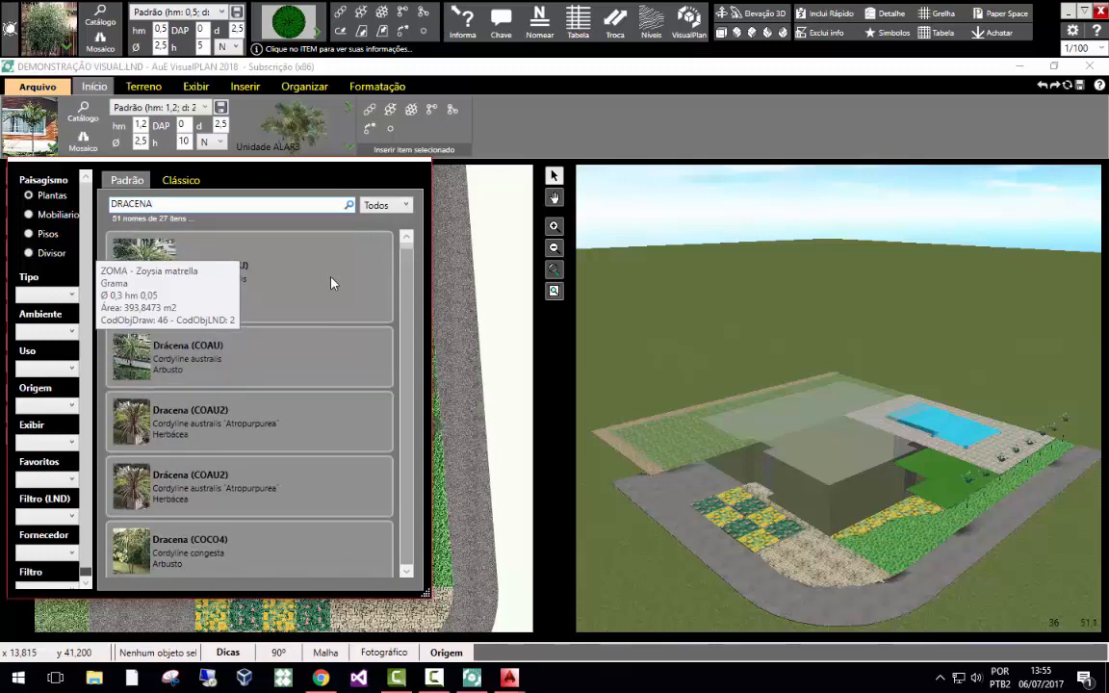
Browse the dracena results and pick Dracaena fragrans 'Warneckei' (DRFR4) as the plant to insert.
scroll(330, 386, "down", 3)
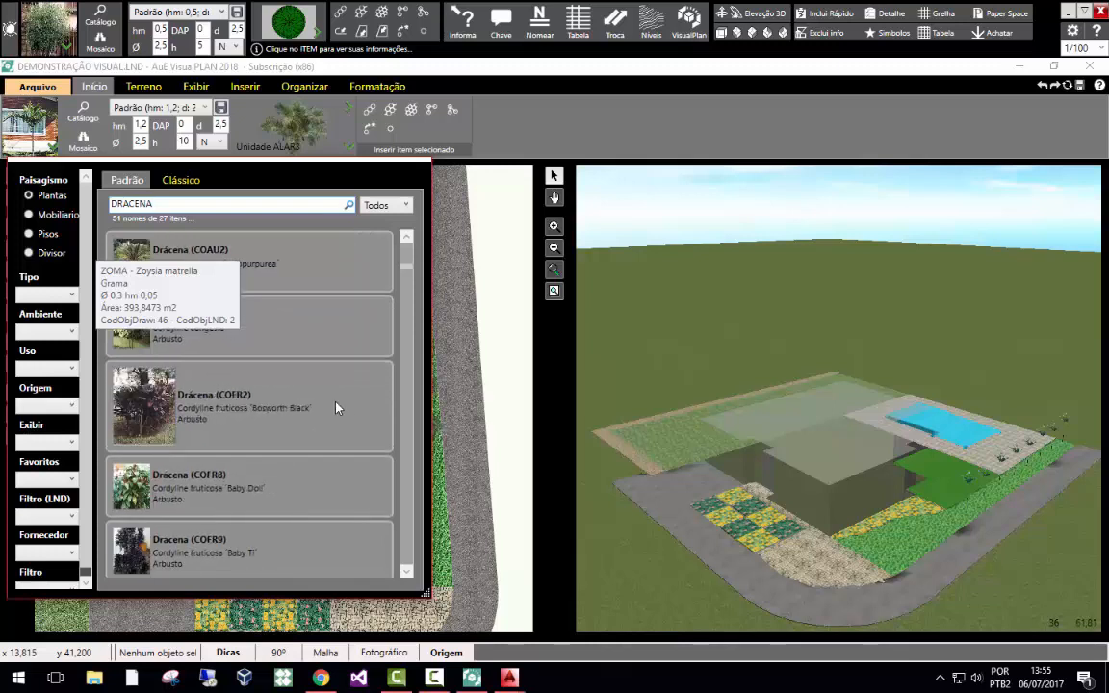
scroll(327, 414, "down", 5)
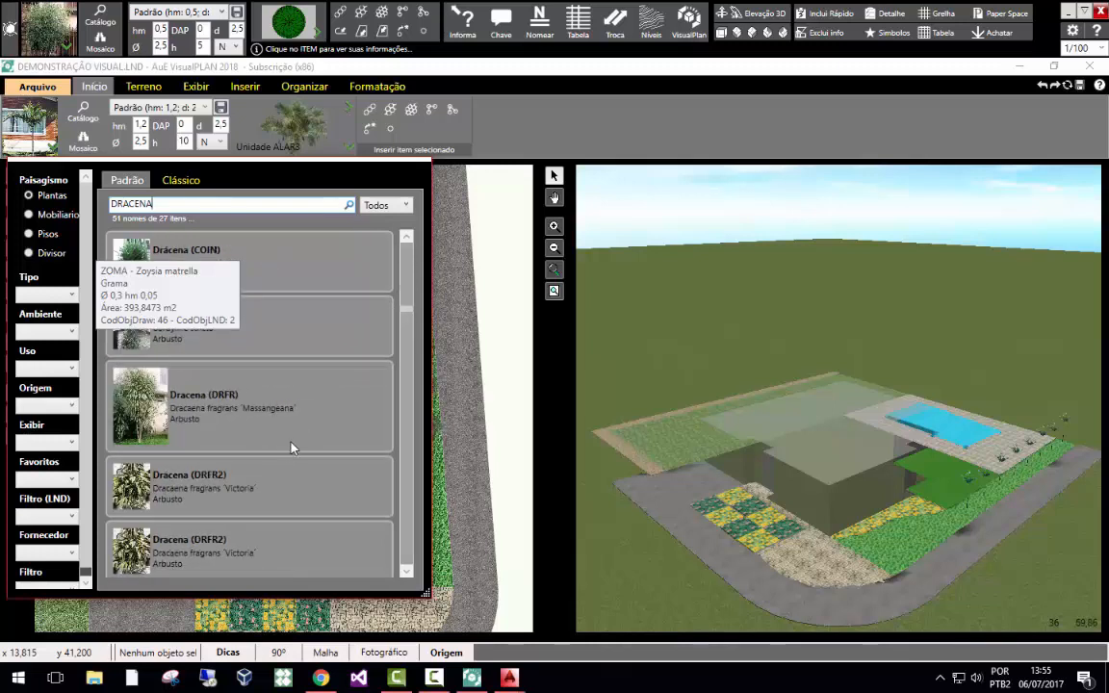
scroll(291, 451, "down", 3)
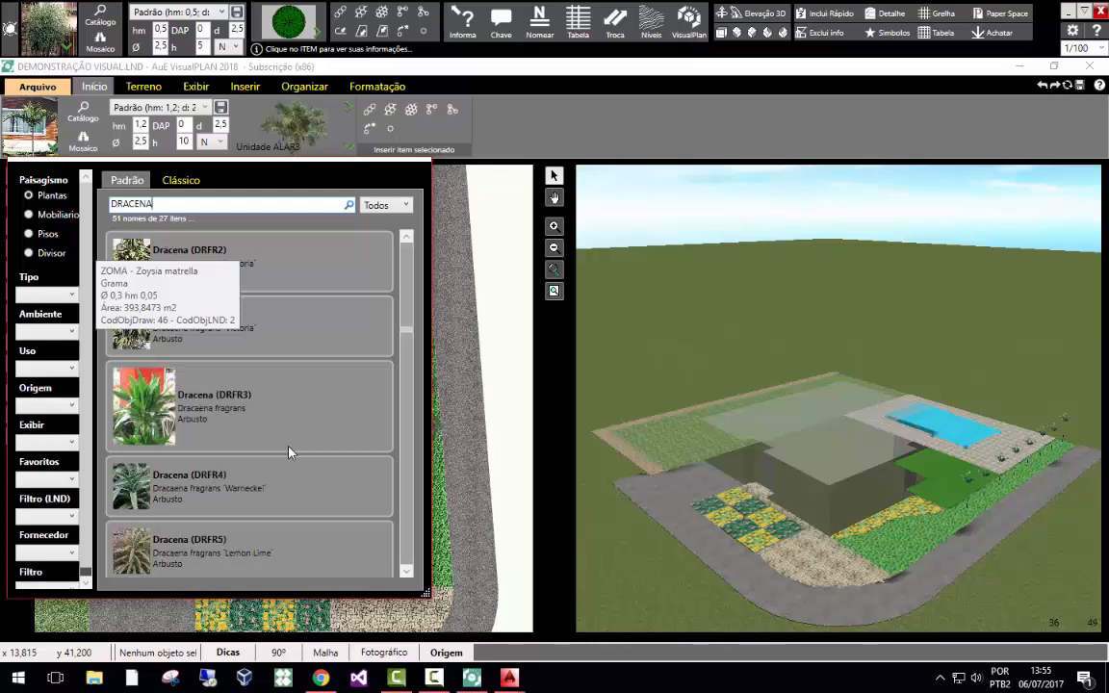
left_click(230, 496)
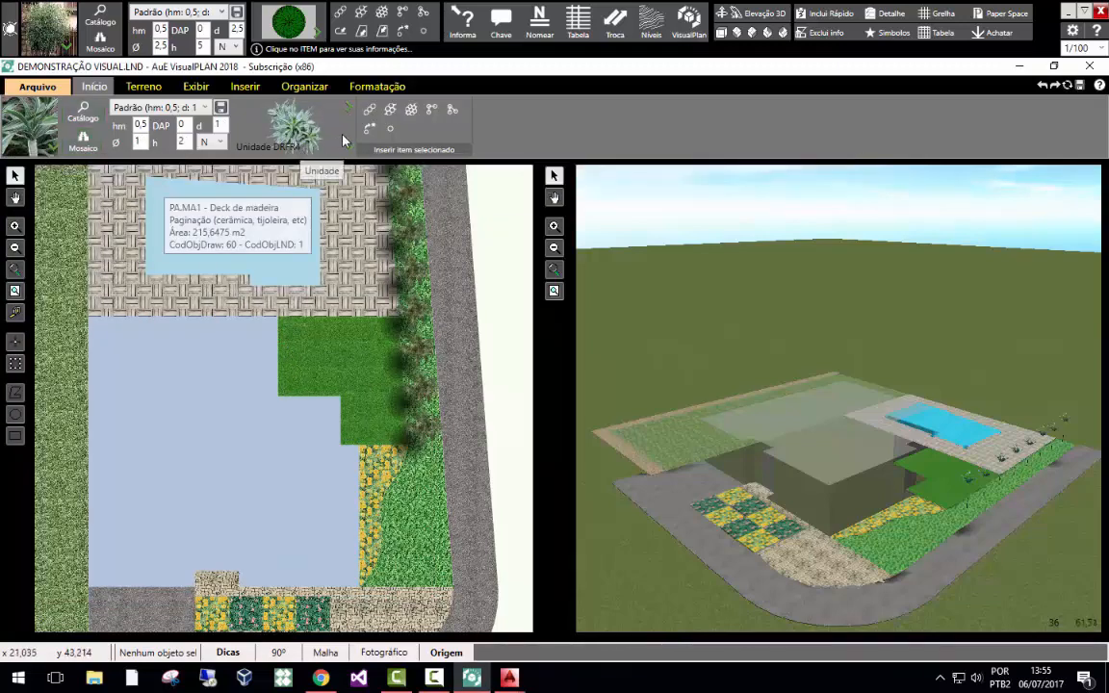
left_click(400, 128)
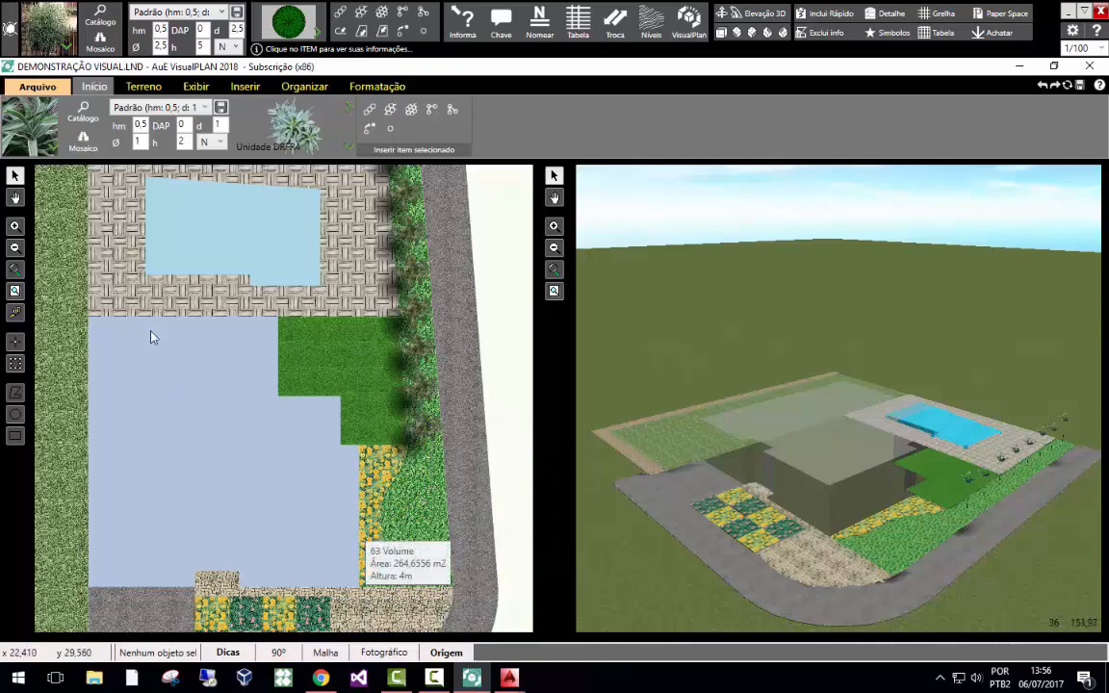
Reopen the catalogue, search by Código for DRMA and pick Dracaena marginata 'Colorama' (DRMA3) as the plant to insert.
left_click(38, 123)
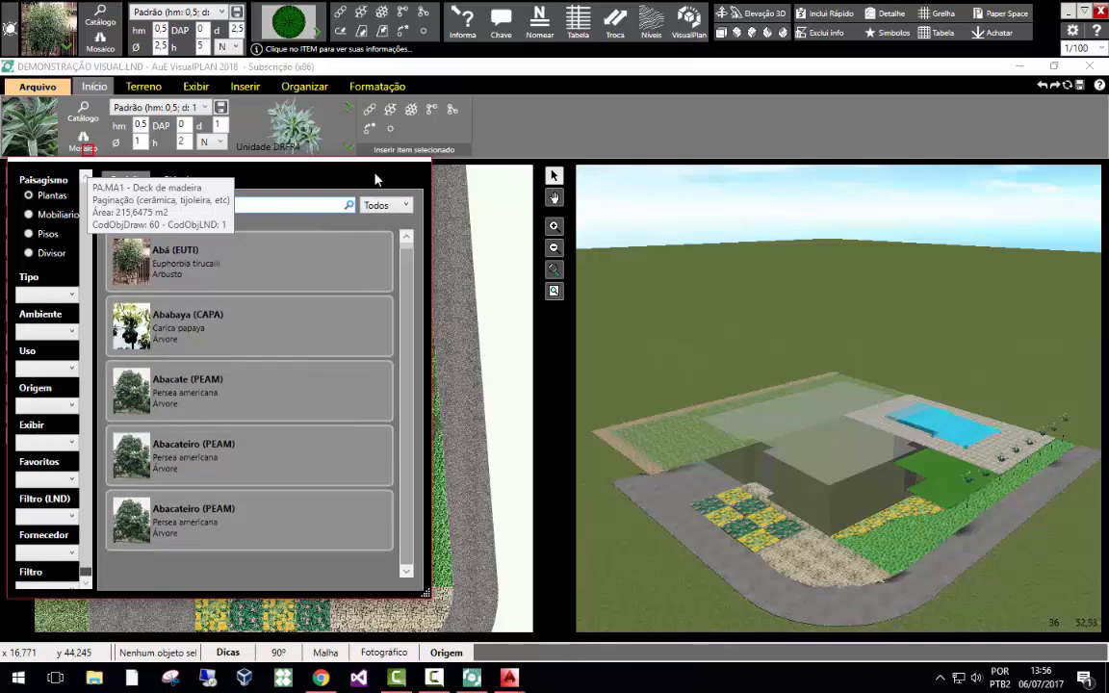
type("dra")
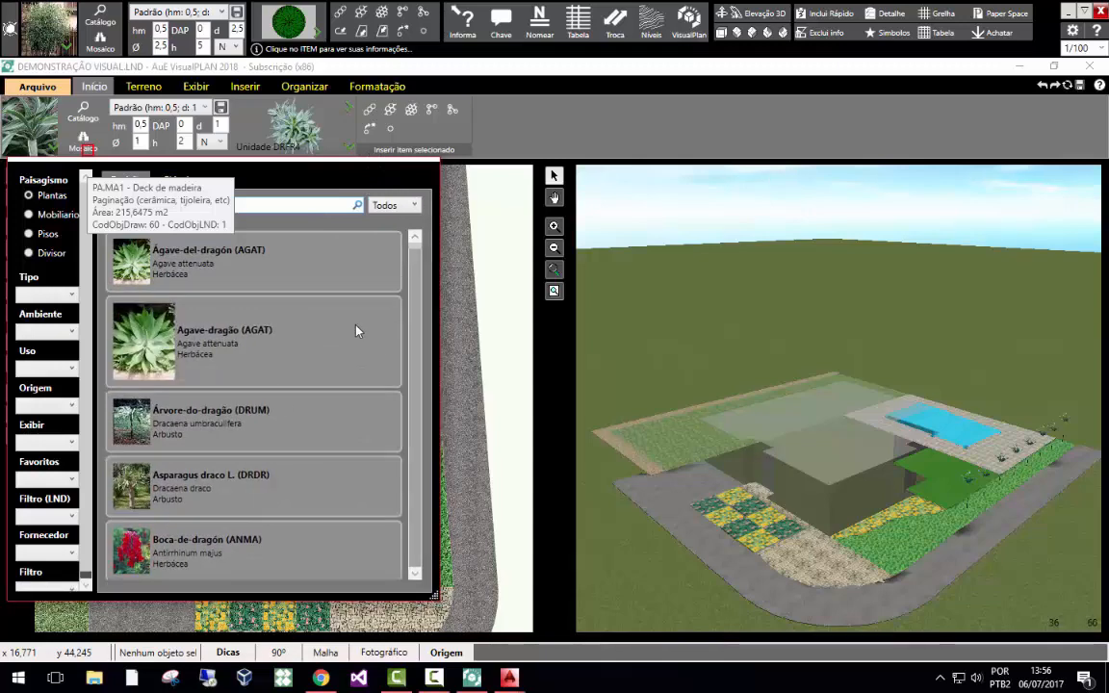
double_click(318, 332)
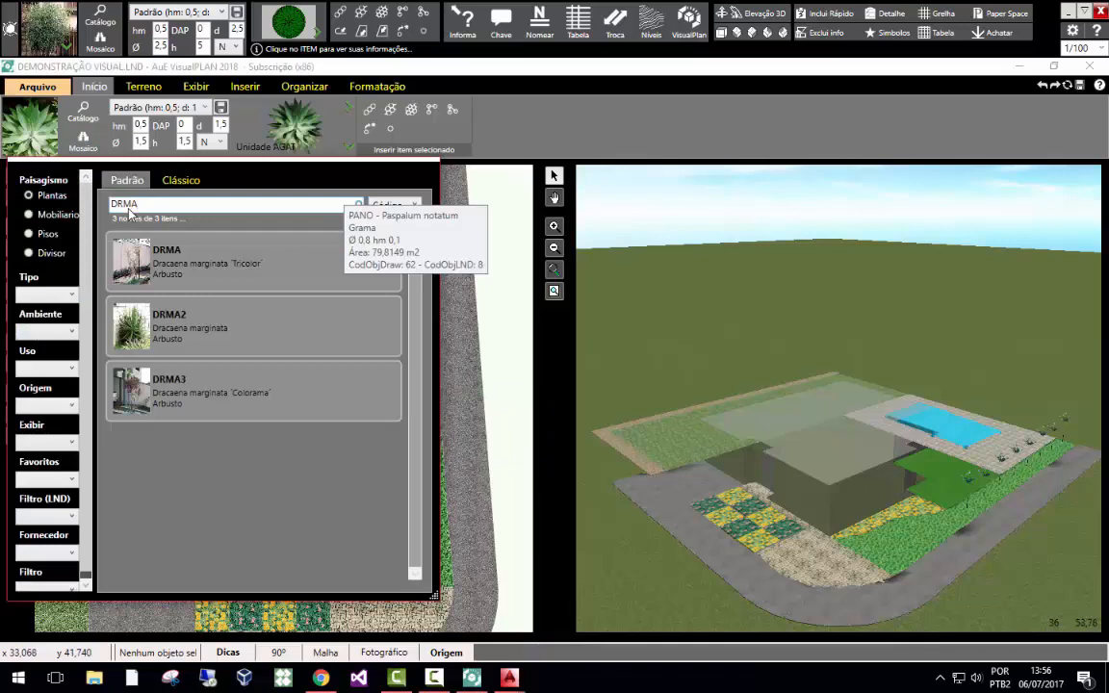
double_click(168, 374)
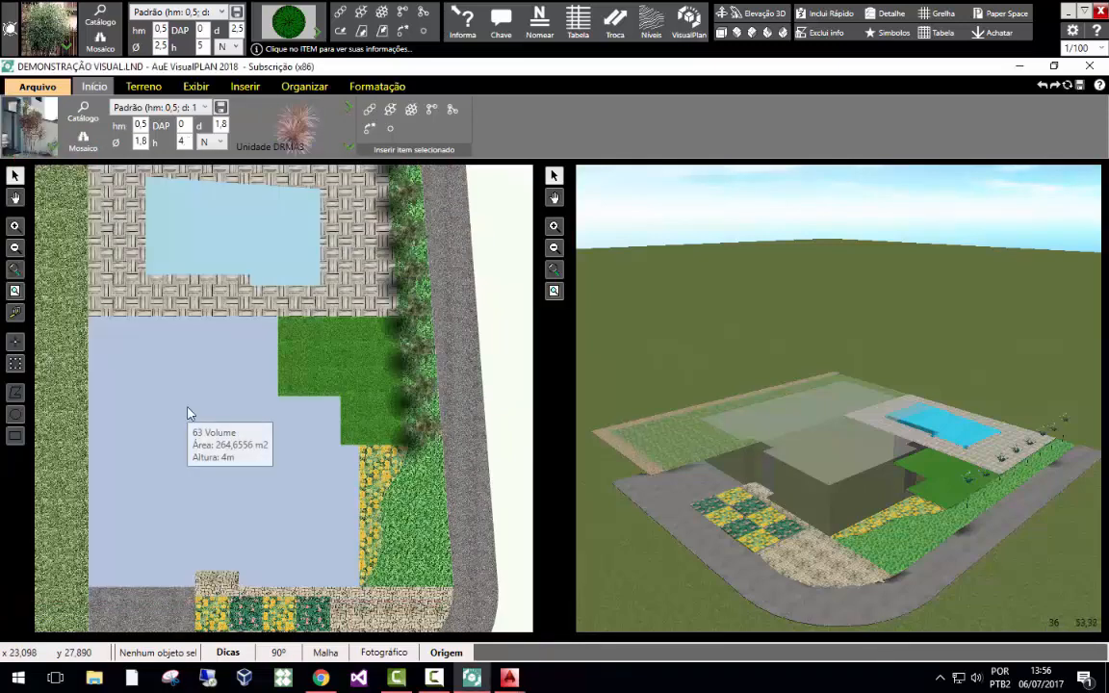
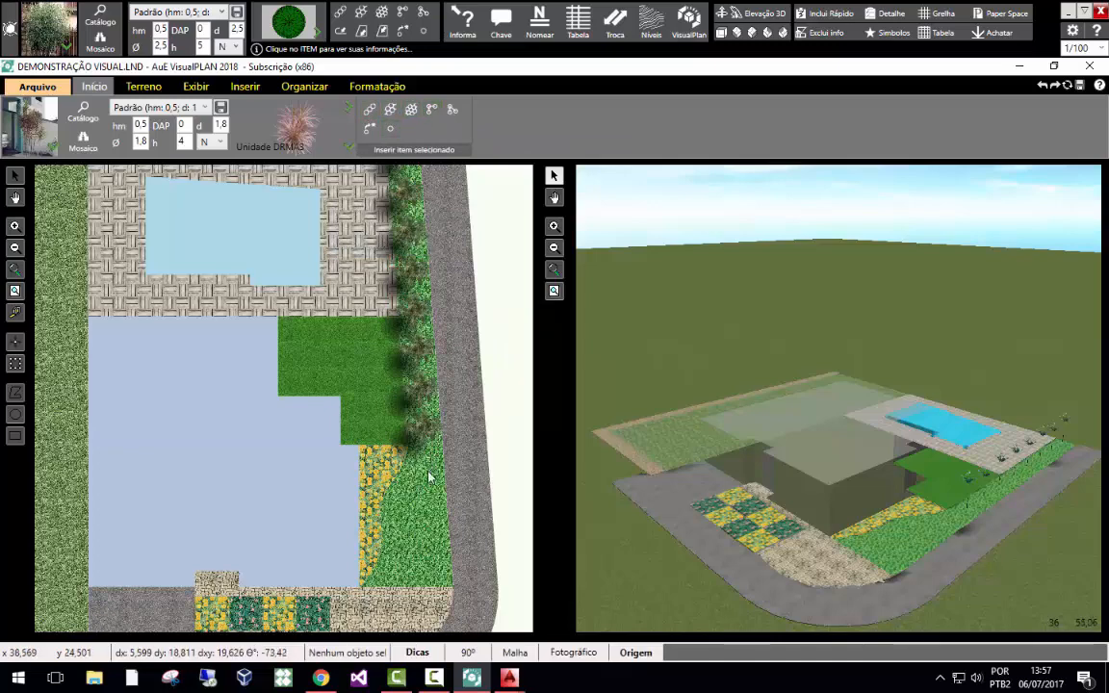
Plant a zigzag line of the chosen dracaena from the end of the palm row across the Tagetes erecta bed edge and Paspalum notatum grass.
scroll(421, 489, "up", 1)
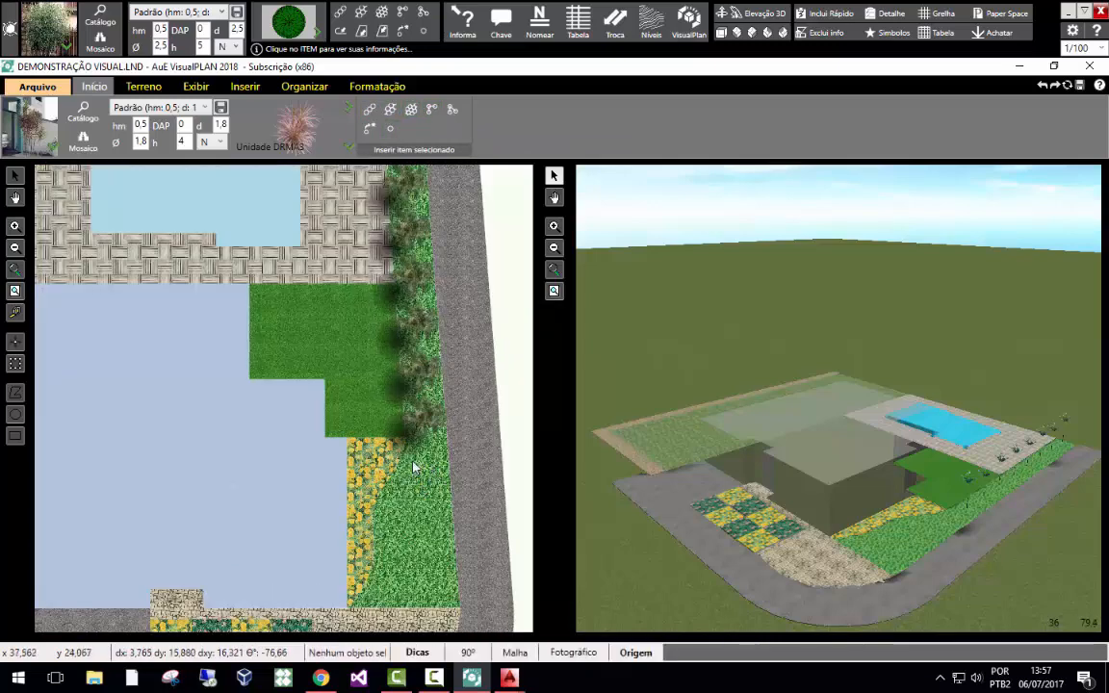
left_click(424, 464)
left_click(386, 507)
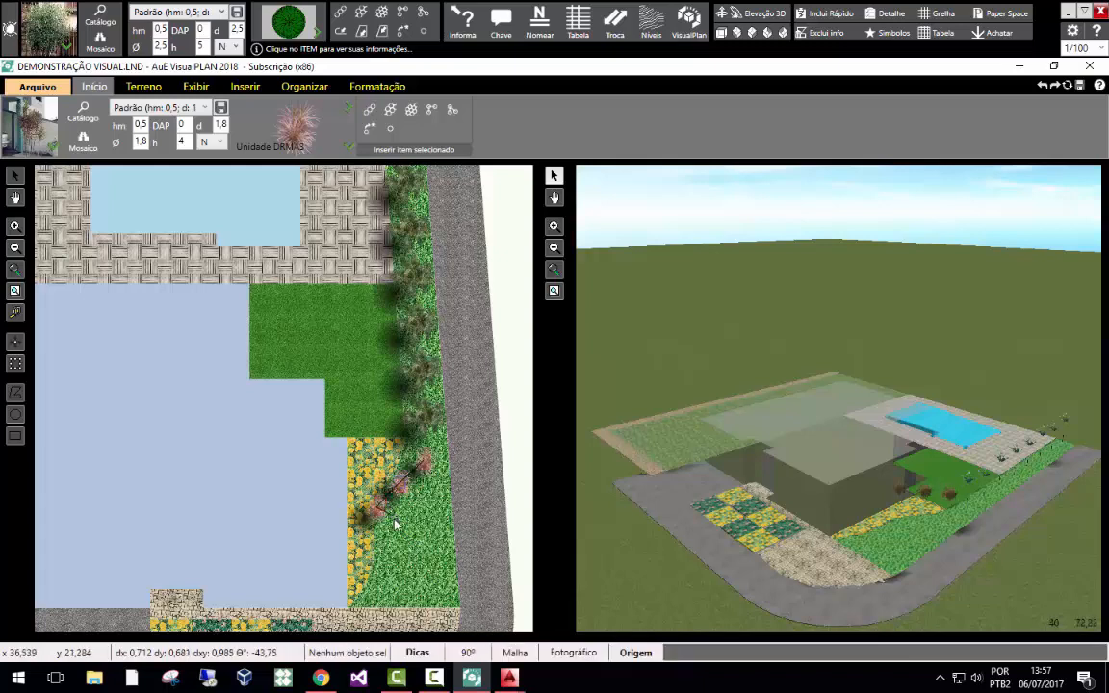
left_click(411, 510)
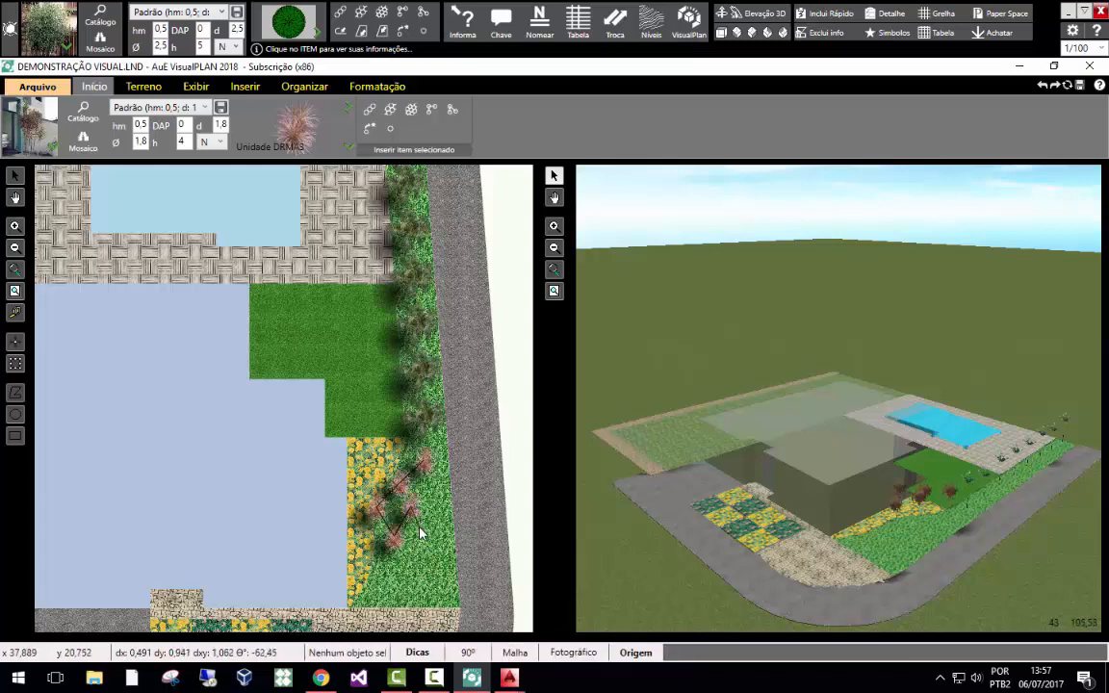
left_click(426, 531)
double_click(434, 493)
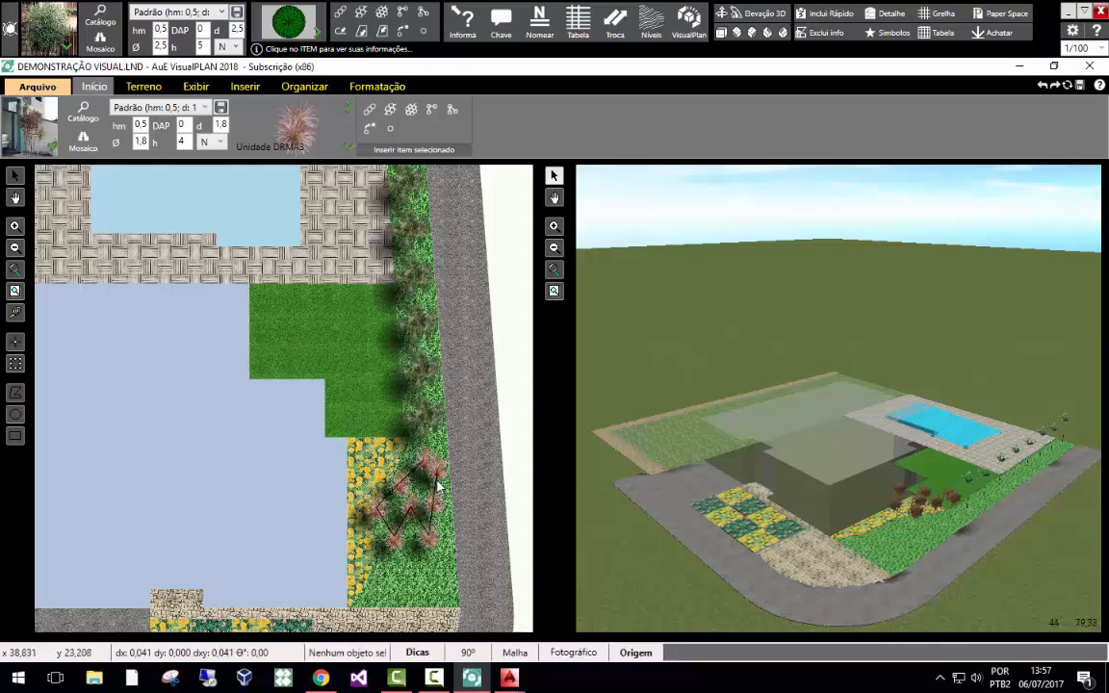
scroll(385, 539, "down", 2)
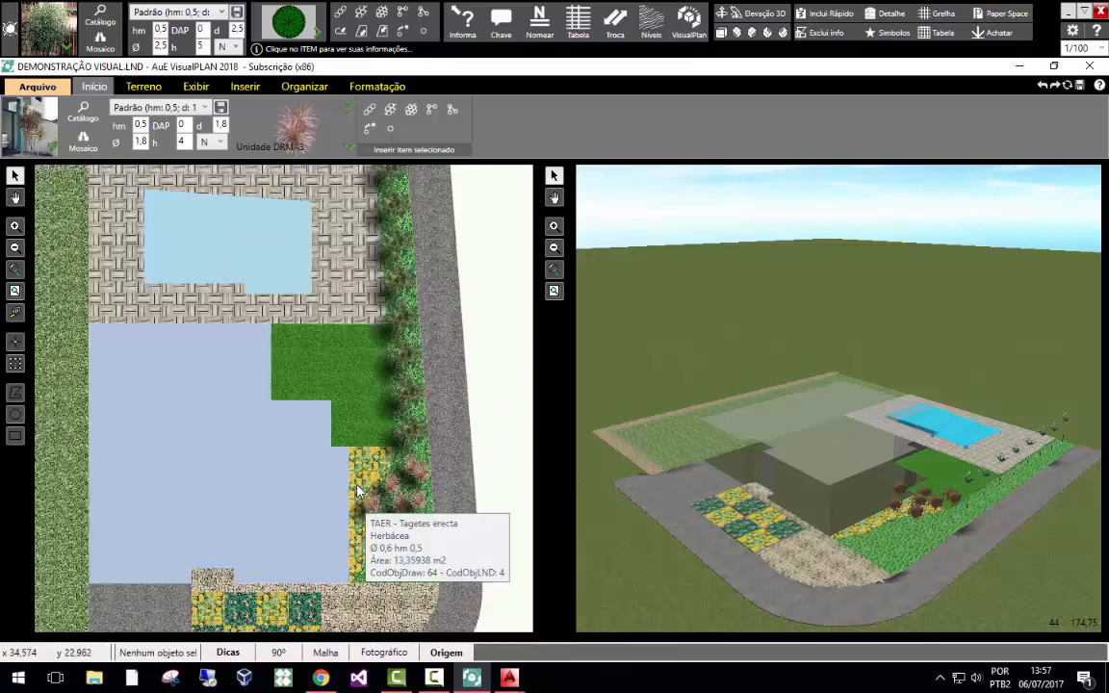
Move the dracaena nearest the palm row about 0.26 m towards the Tagetes erecta bed and deselect it.
scroll(405, 462, "up", 3)
left_click(410, 441)
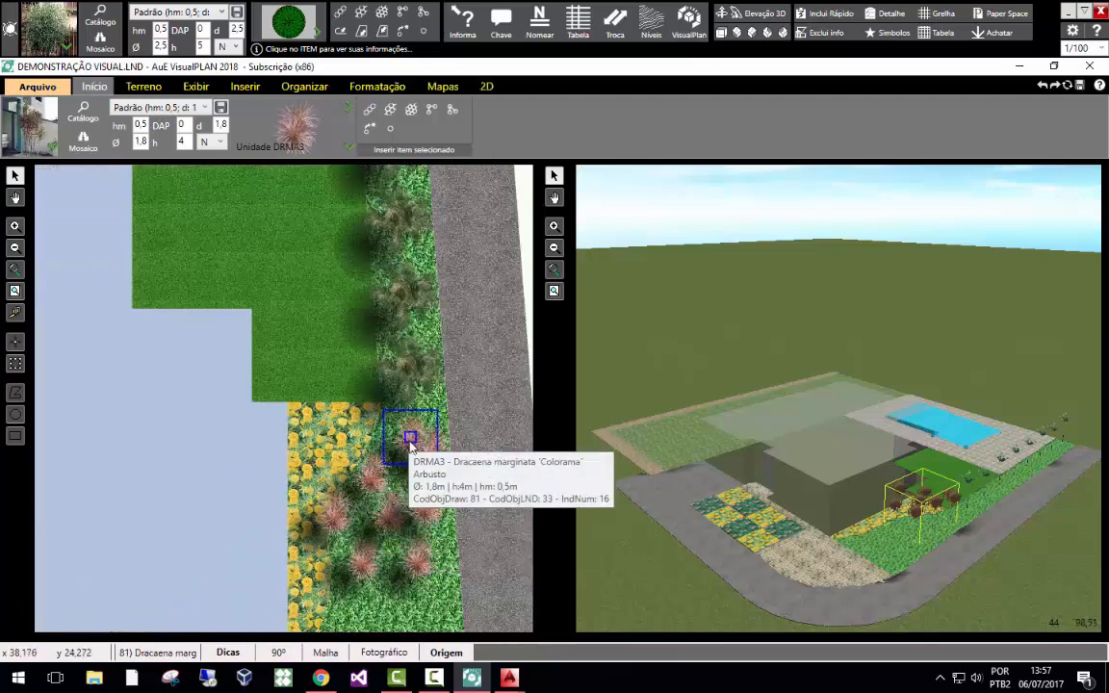
left_click_drag(411, 440, 404, 440)
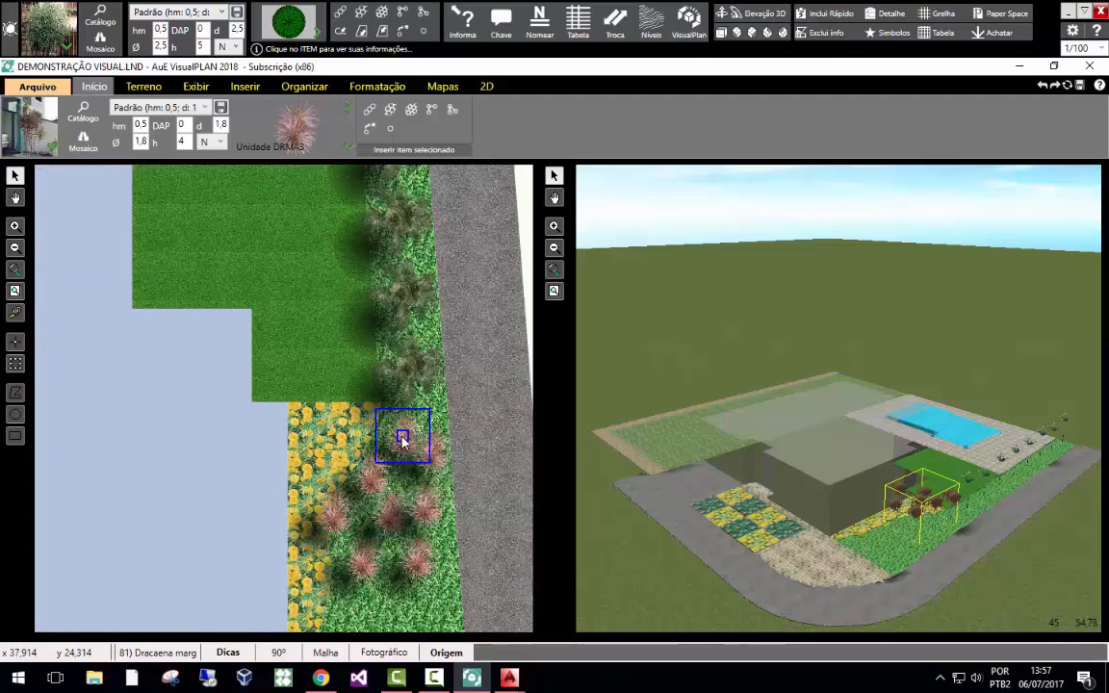
scroll(403, 448, "down", 3)
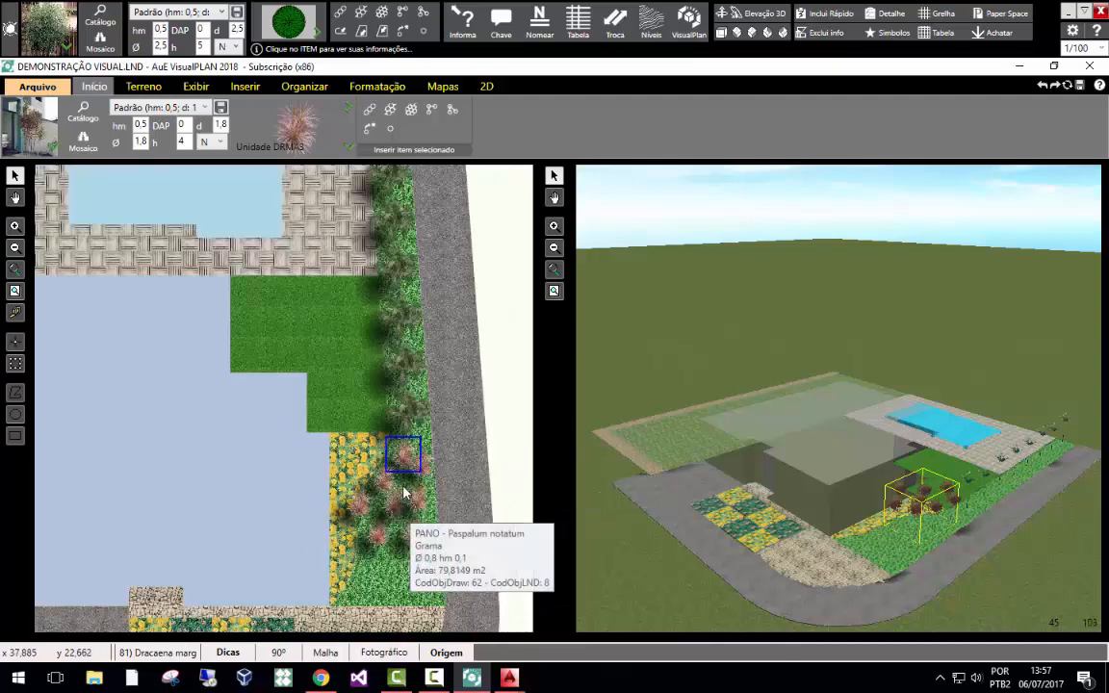
left_click(513, 470)
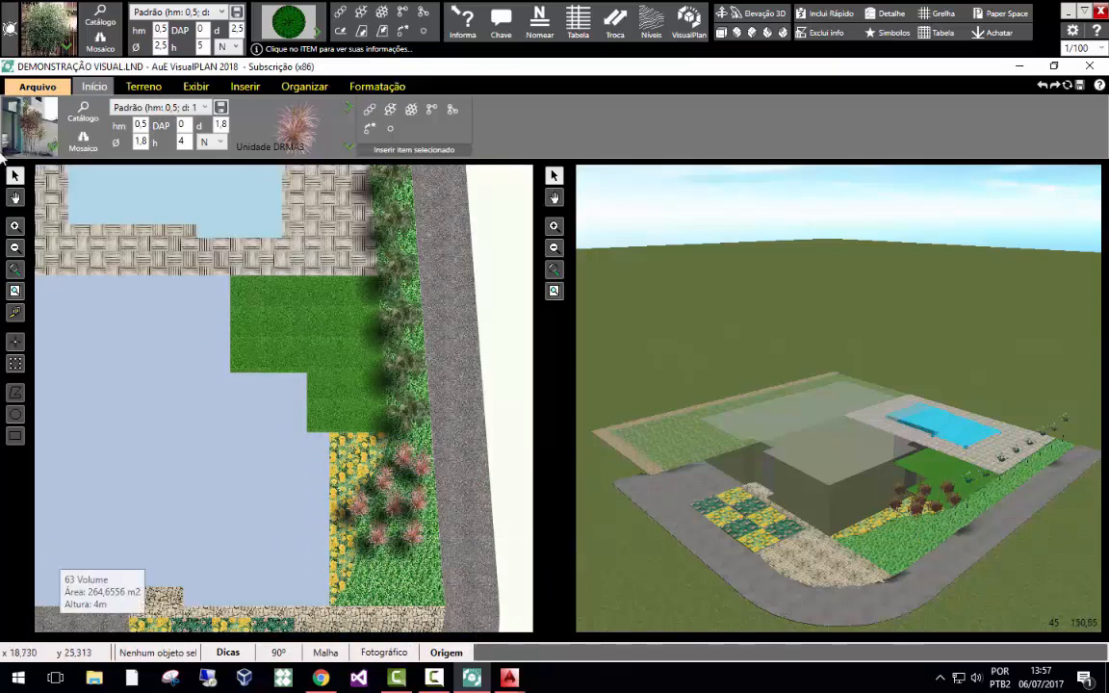
Search the plant catalogue by Código for AGAM, pick Agave americana (AGAM) and start inserting it.
left_click(35, 133)
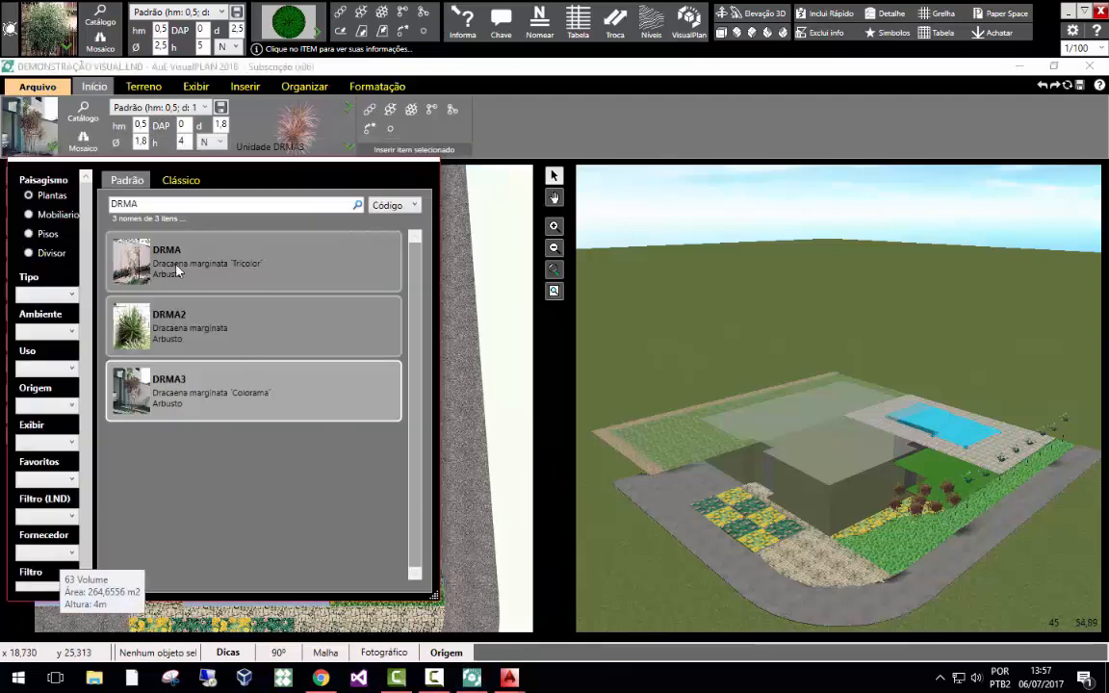
left_click_drag(139, 204, 113, 206)
type("agam")
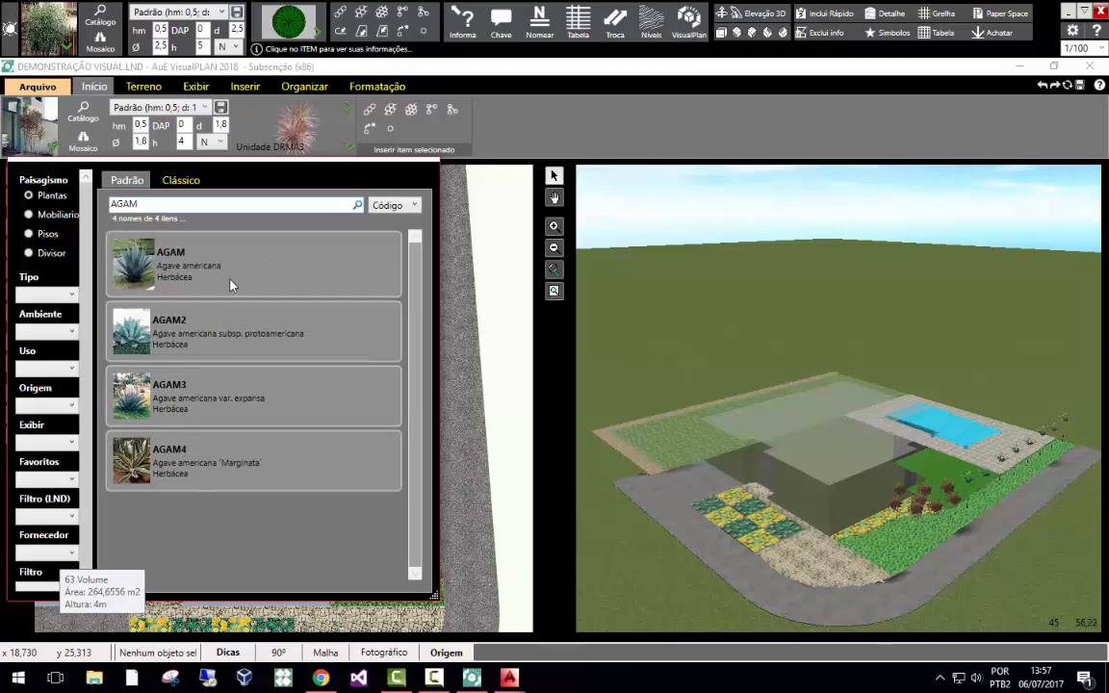
left_click(194, 241)
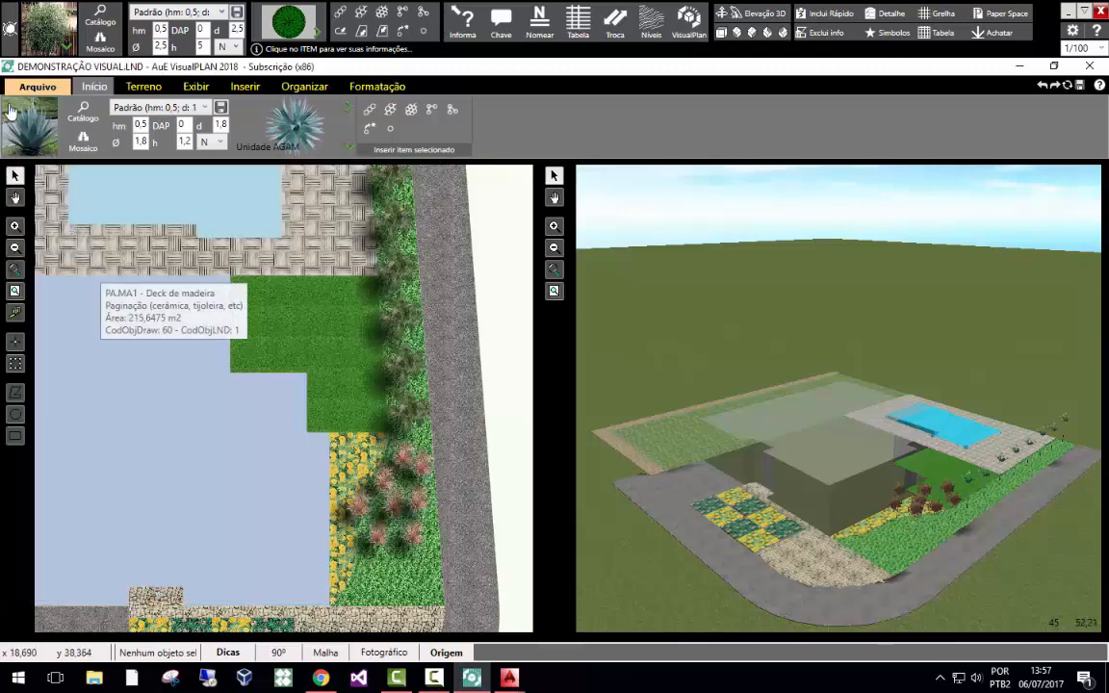
left_click(385, 130)
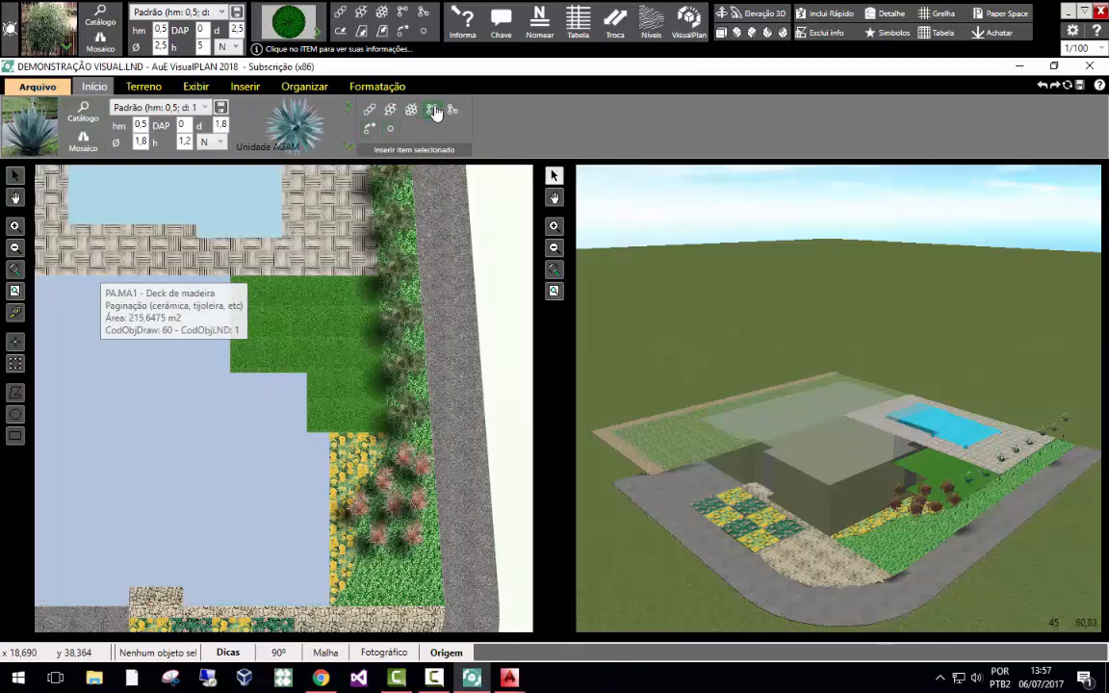
Place five AGAM agaves in a cluster at the lower end of the garden bed beside the street, below the red plants.
left_click(386, 595)
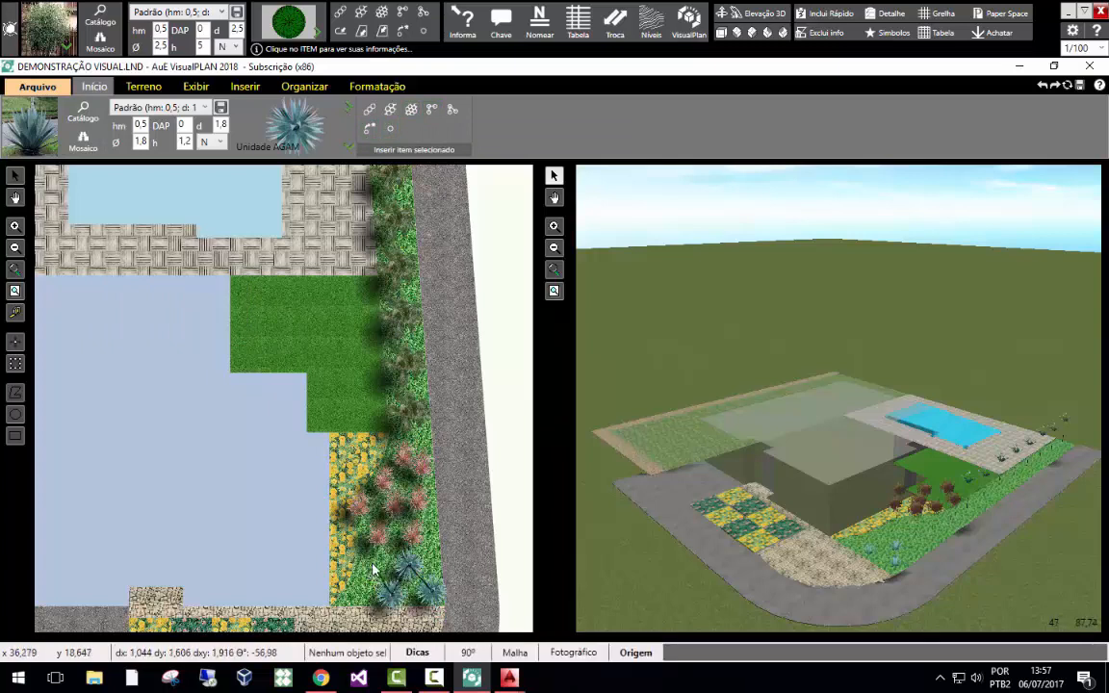
left_click(373, 568)
left_click(352, 588)
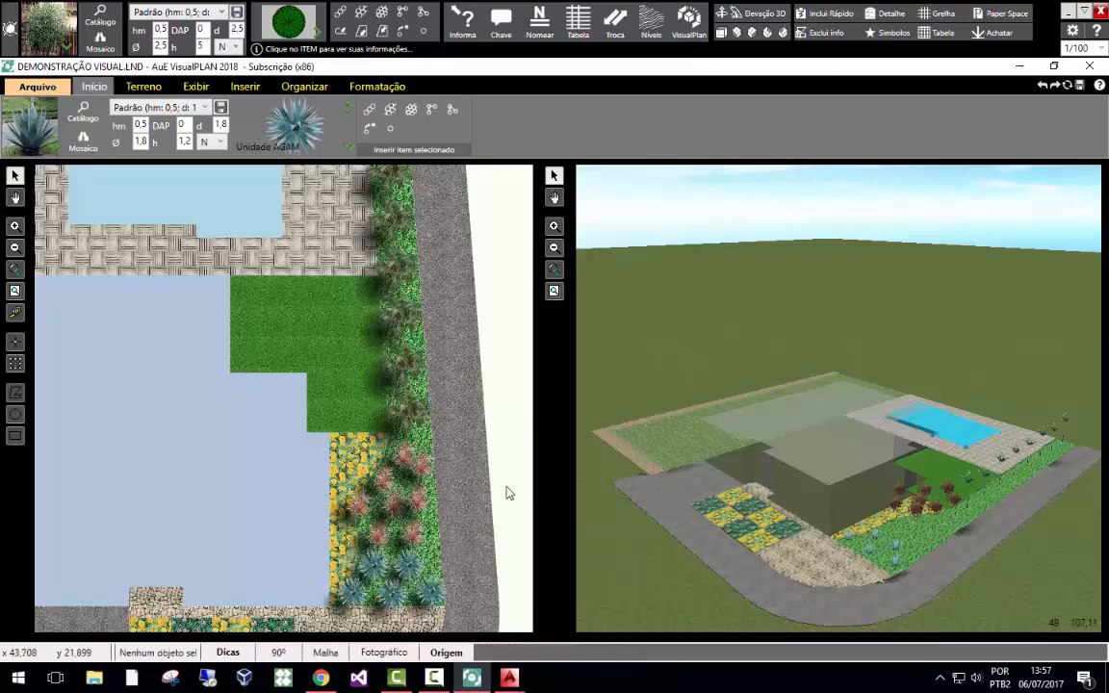
Search the plant catalogue for "MEXIR" and choose Mexirica (CIRE) as the item to insert.
scroll(487, 459, "down", 3)
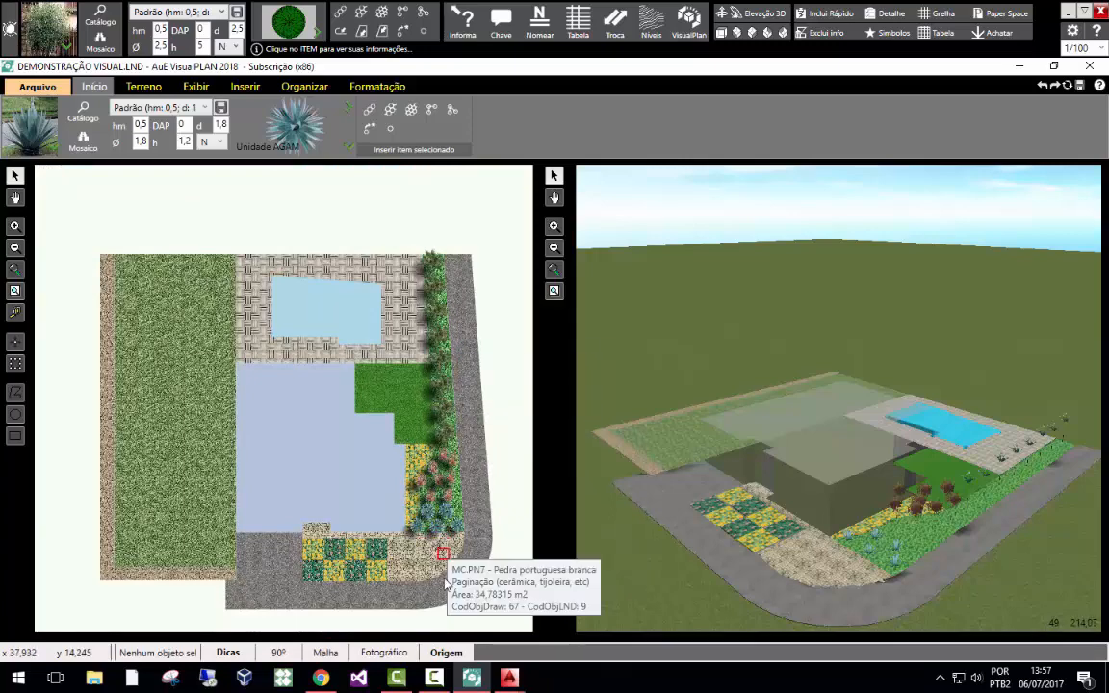
scroll(140, 570, "up", 1)
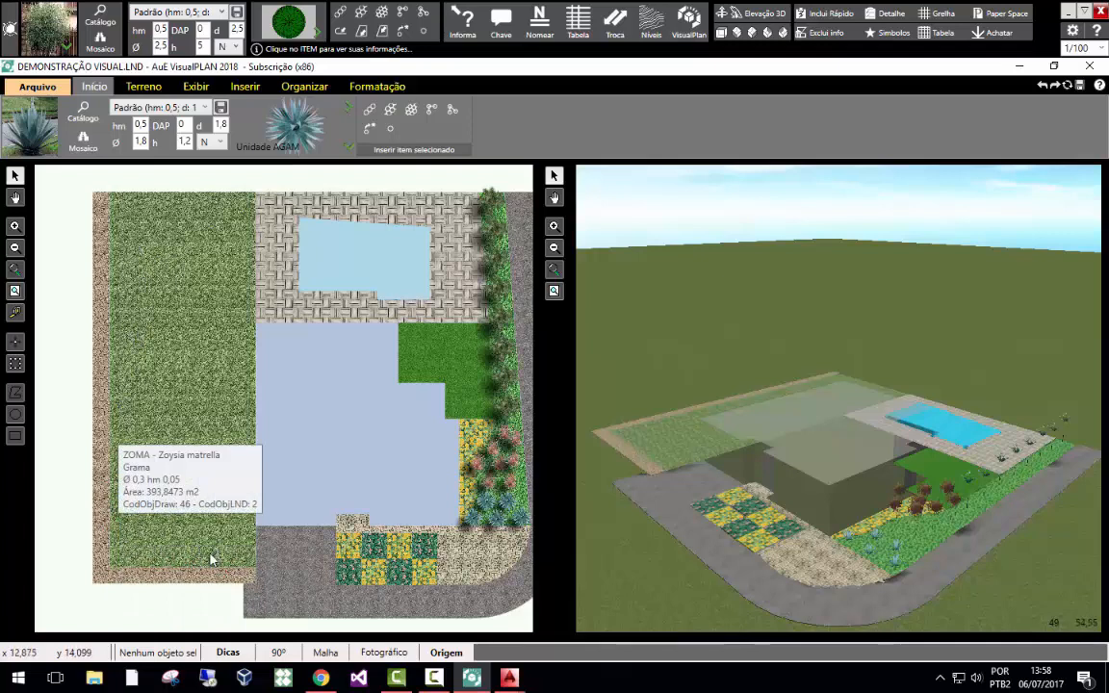
left_click(25, 125)
left_click_drag(143, 204, 113, 206)
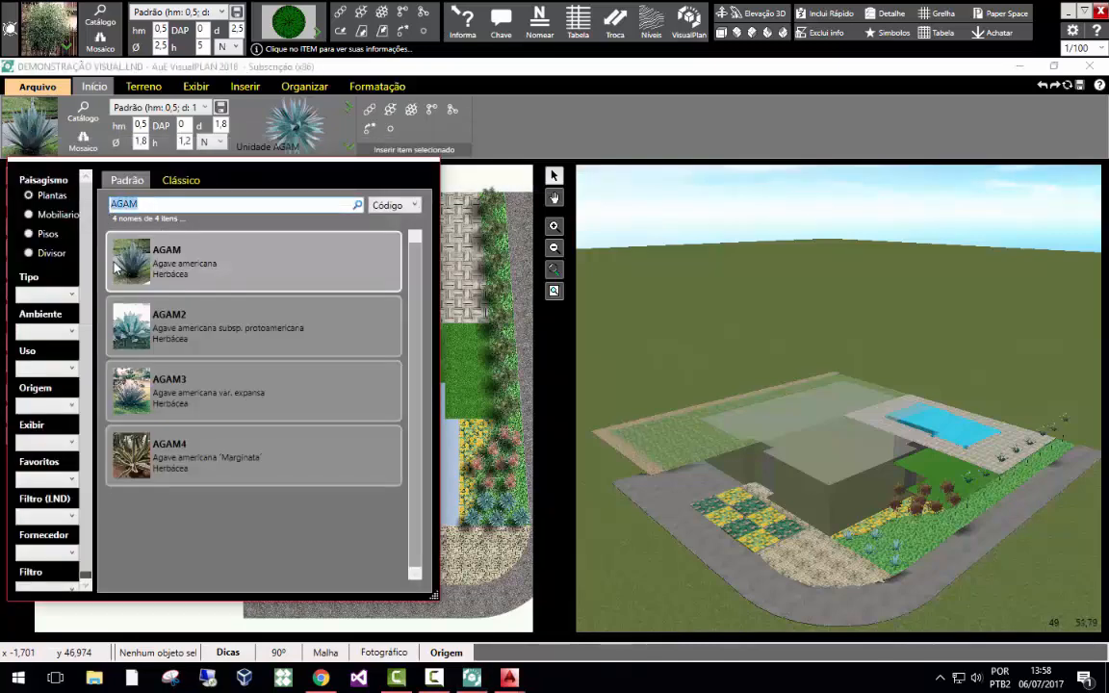
key("BackSpace")
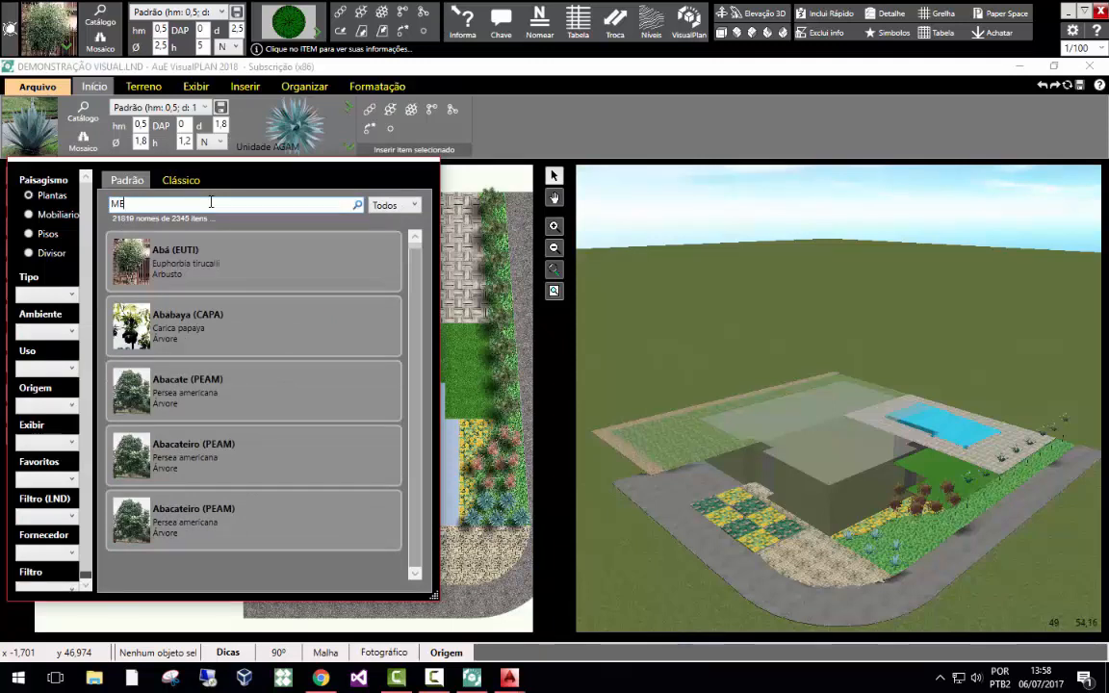
type("MEX")
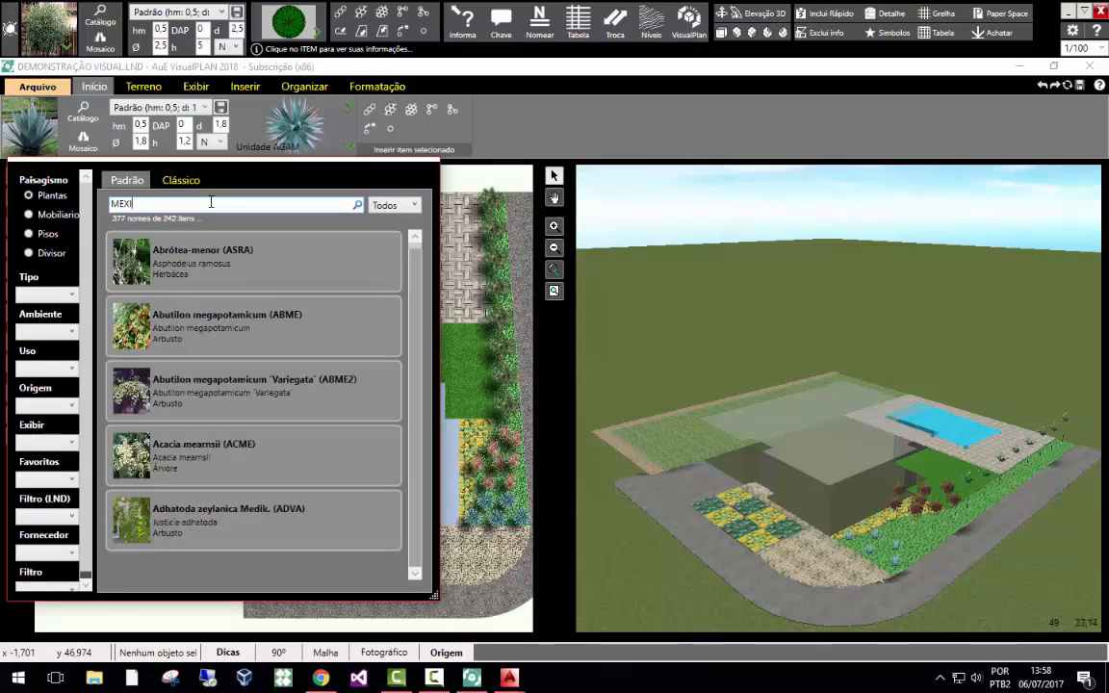
type("I")
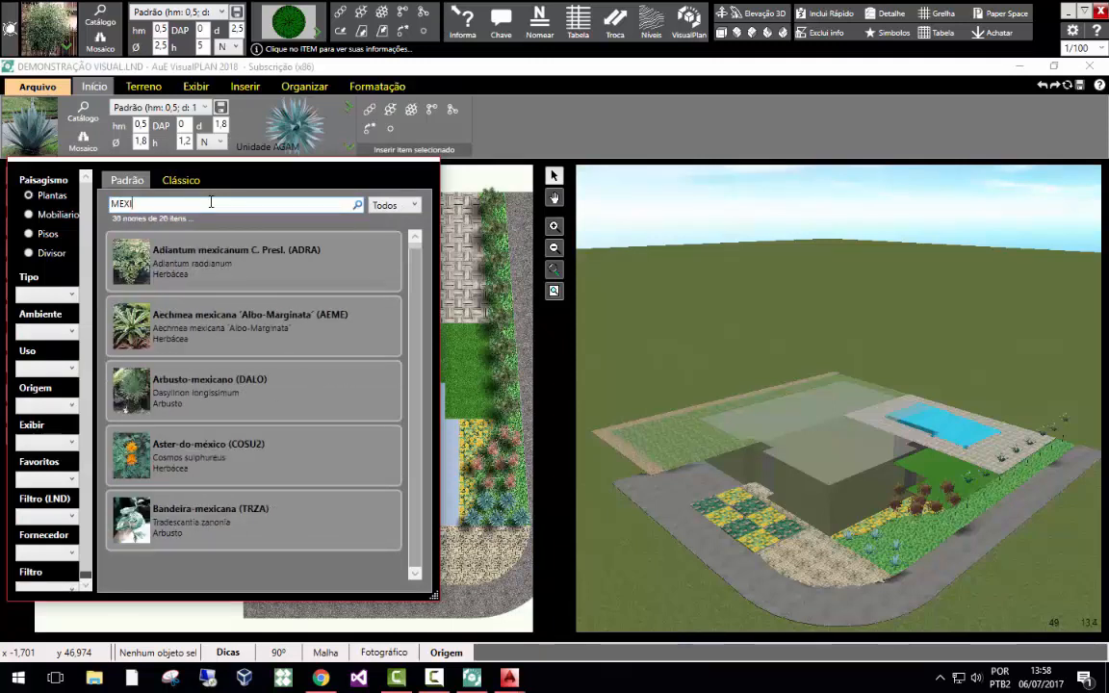
type("C")
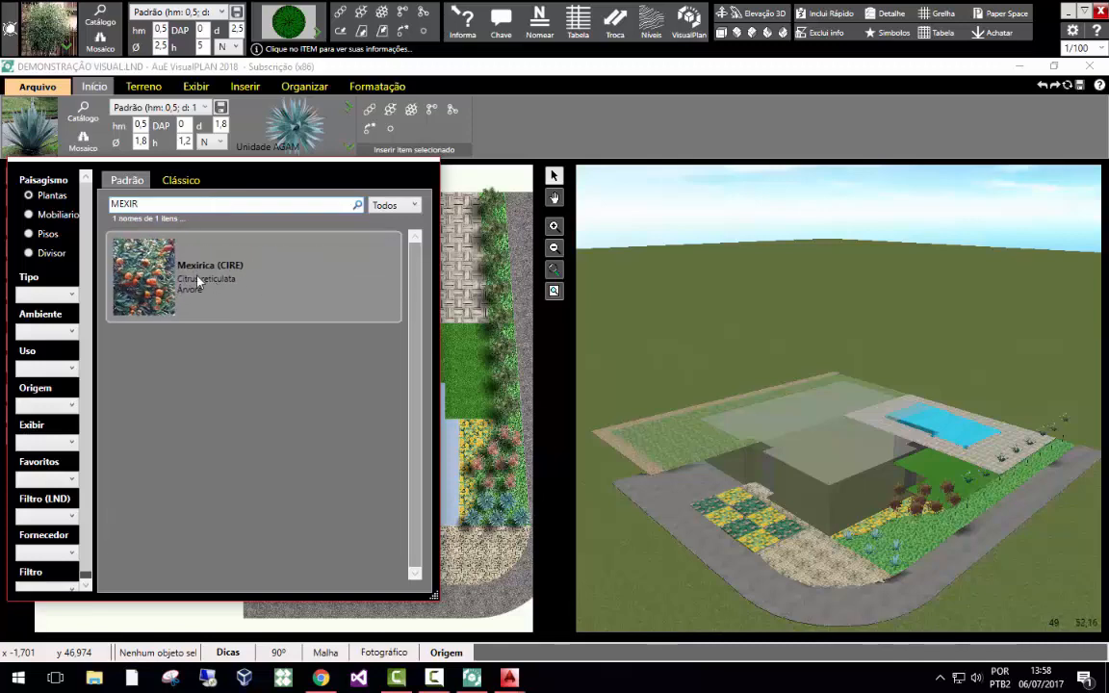
left_click(177, 247)
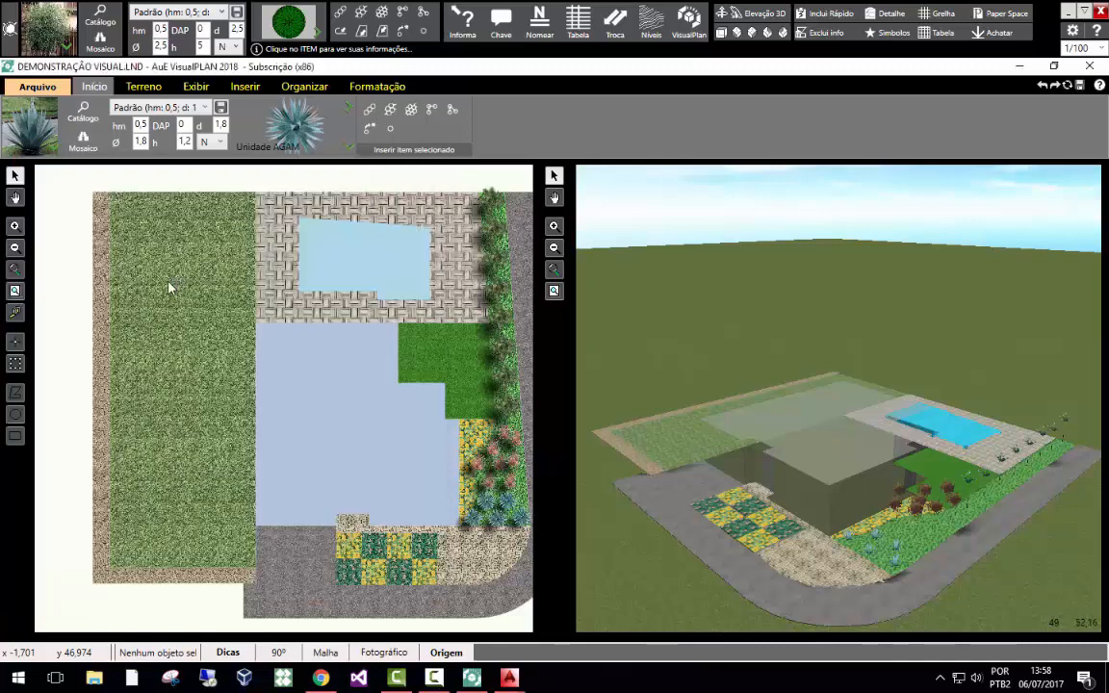
Insert a row of six Mexirica trees down the outer bark border of the large lawn, starting at its upper corner.
left_click(366, 117)
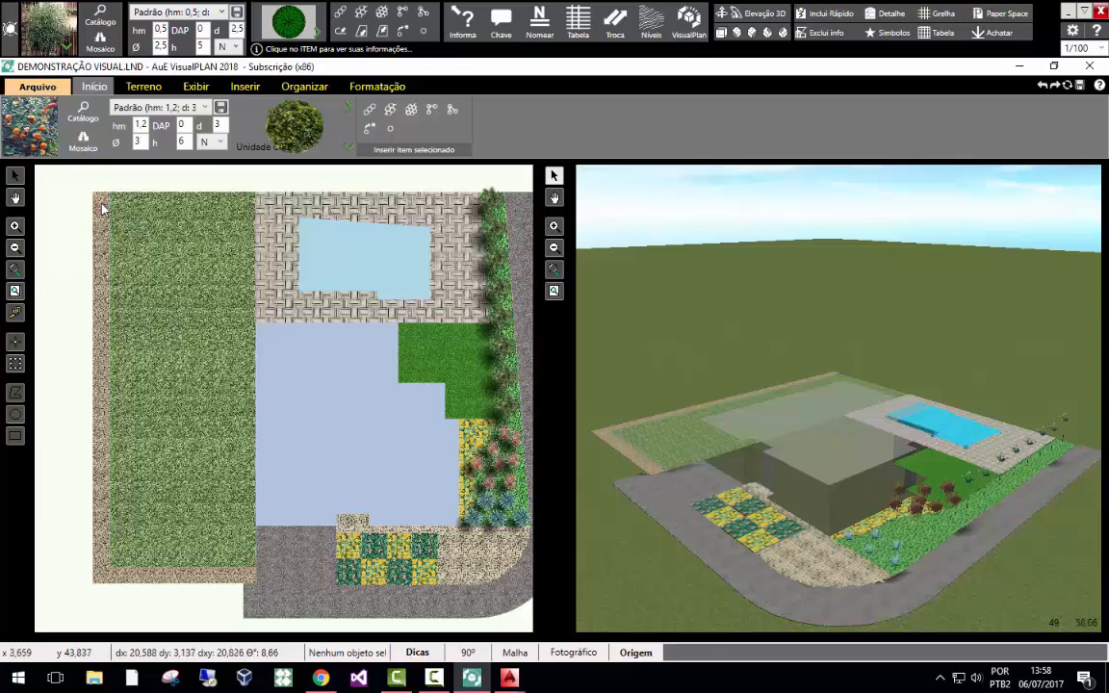
left_click(101, 198)
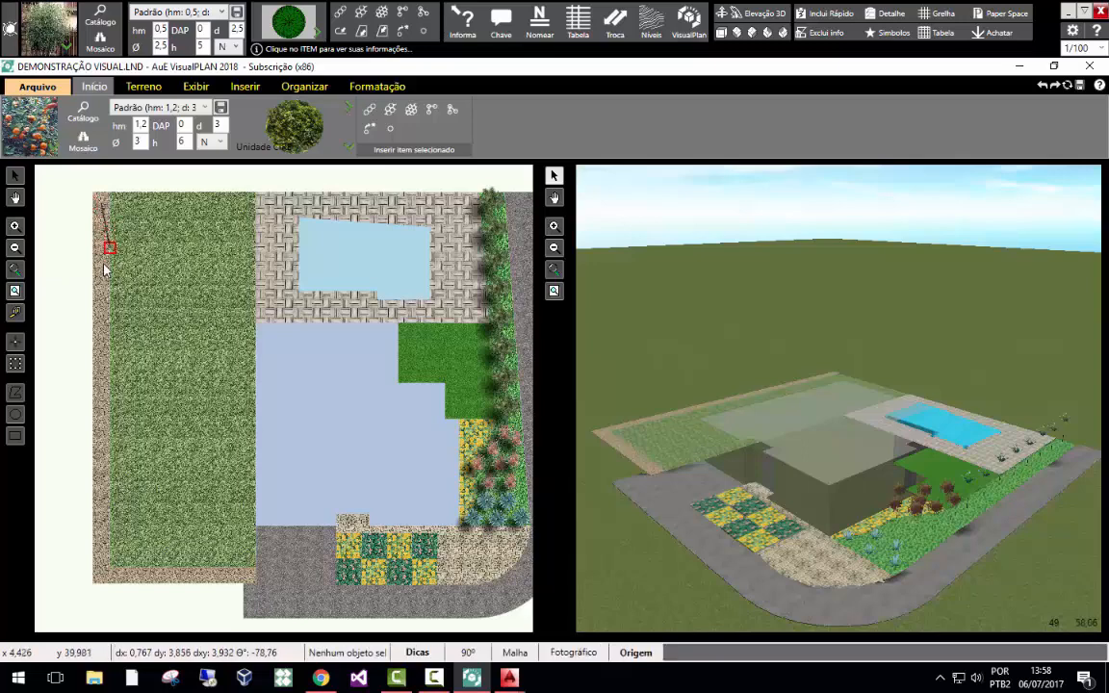
left_click(120, 358)
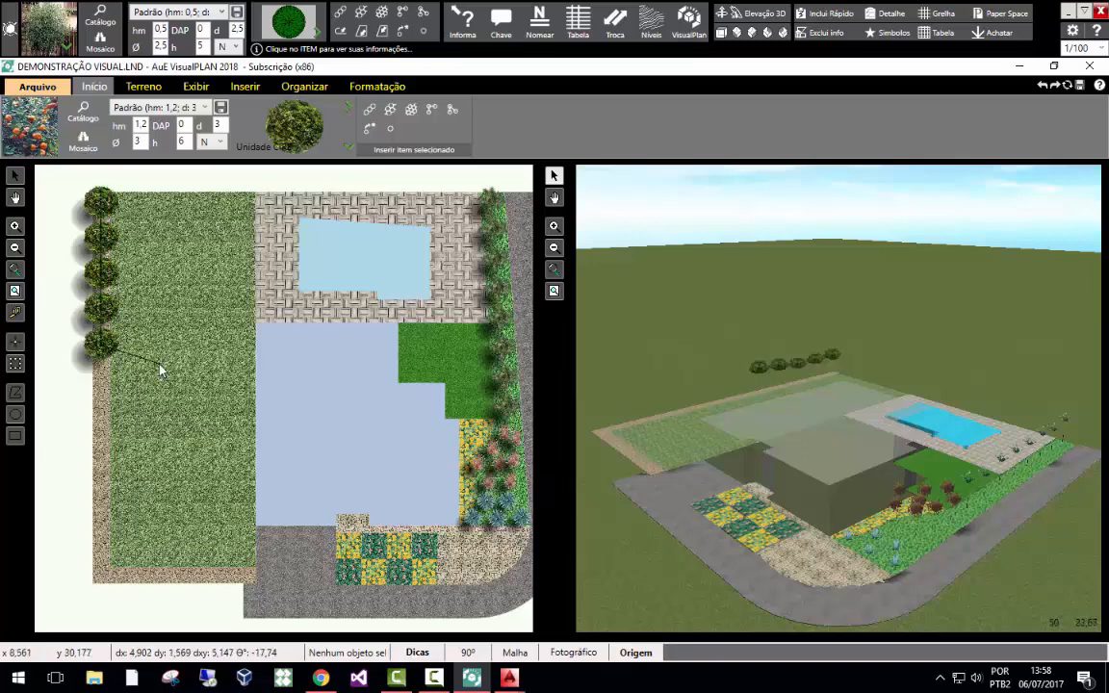
left_click(104, 386)
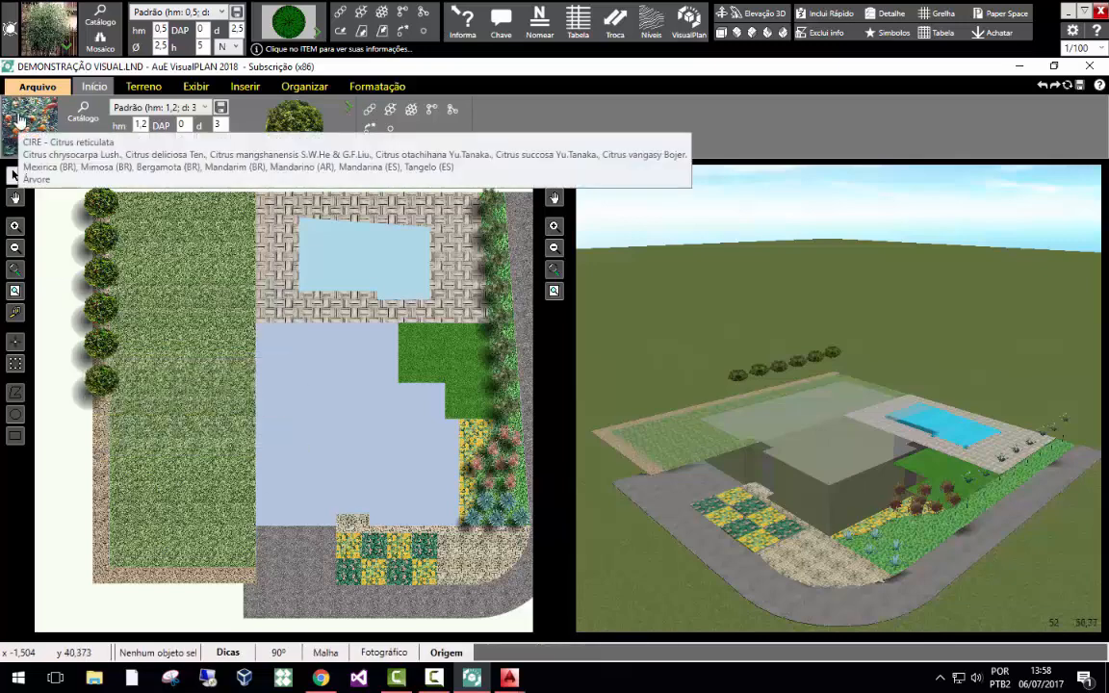
Search the plant catalogue for "LARANJEI" and choose Laranjeira (CISI) as the item to insert.
left_click(17, 118)
double_click(159, 204)
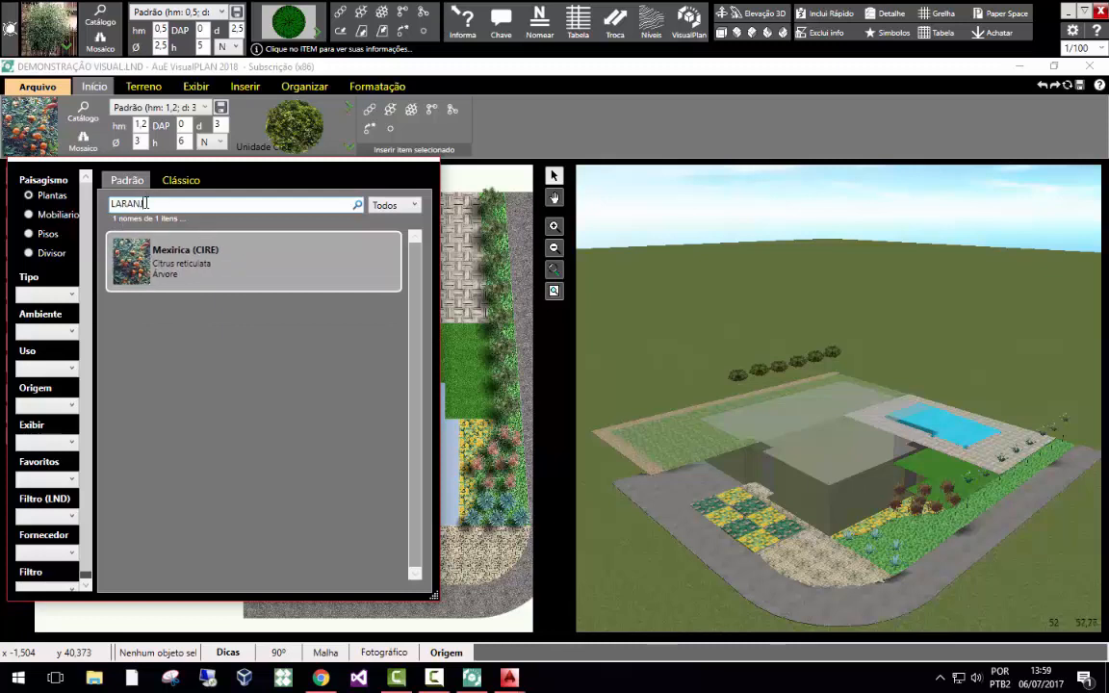
type("LARANJEI")
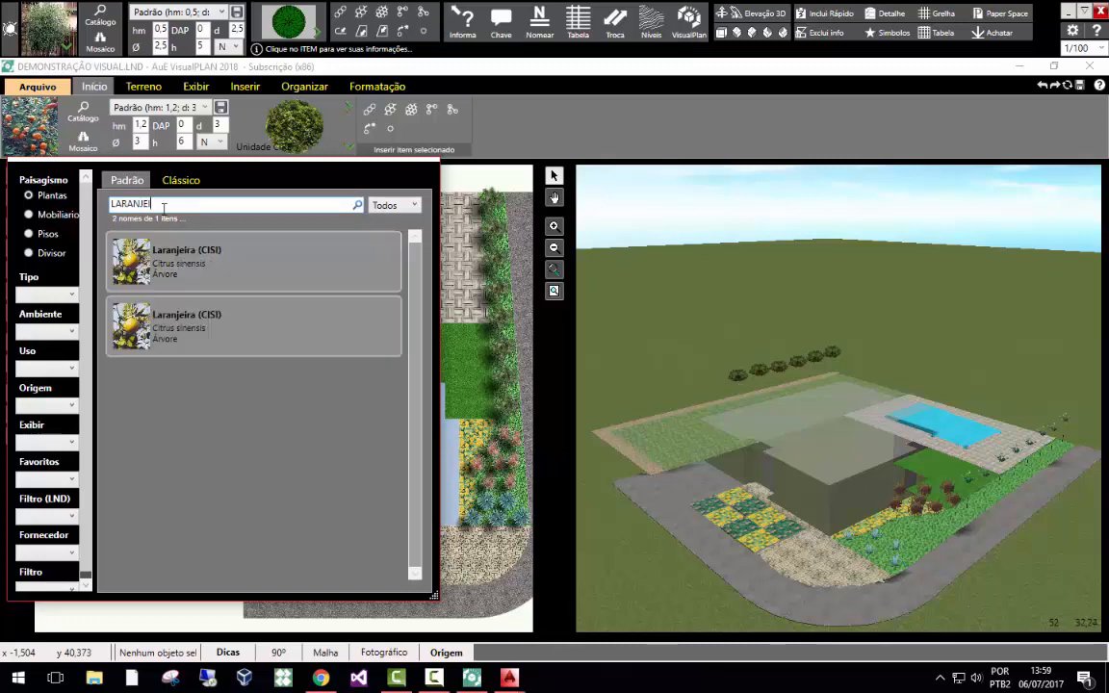
left_click(189, 258)
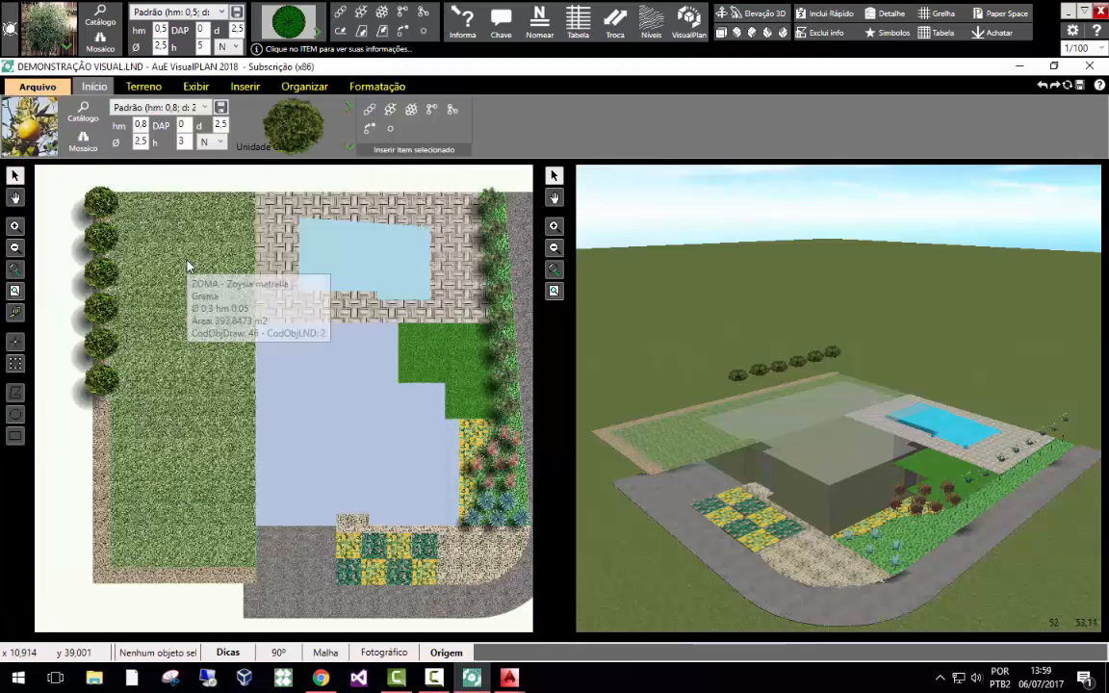
Insert a row of Laranjeira trees about 14.4 m long, continuing below the Mexirica row to the border's lower corner.
left_click(369, 123)
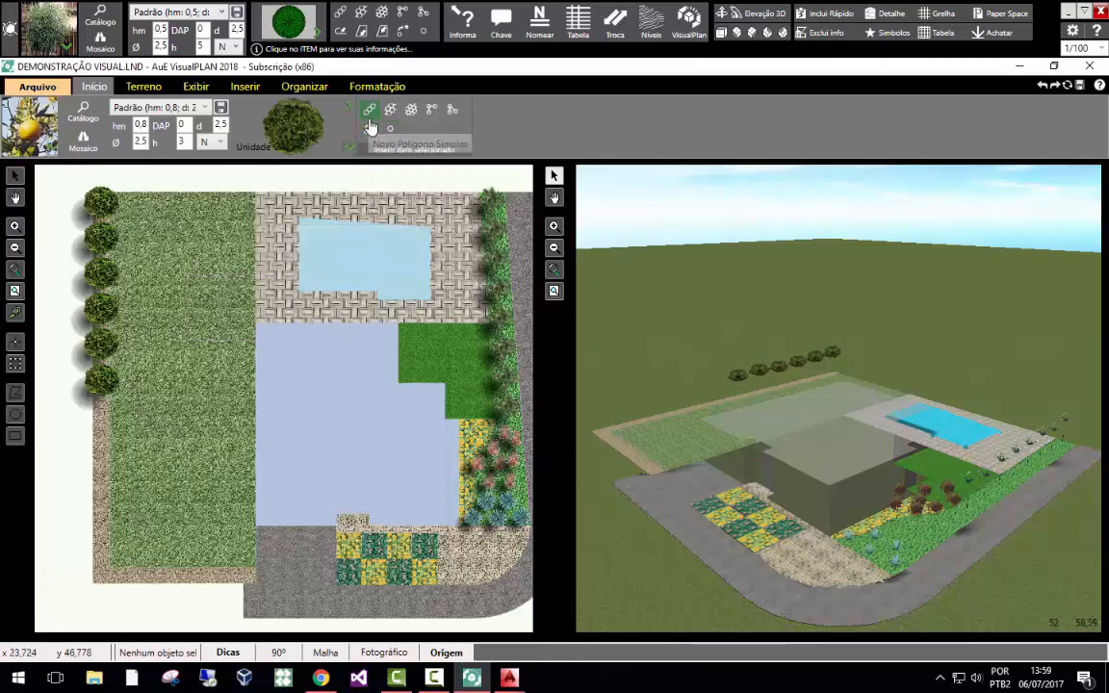
left_click(104, 410)
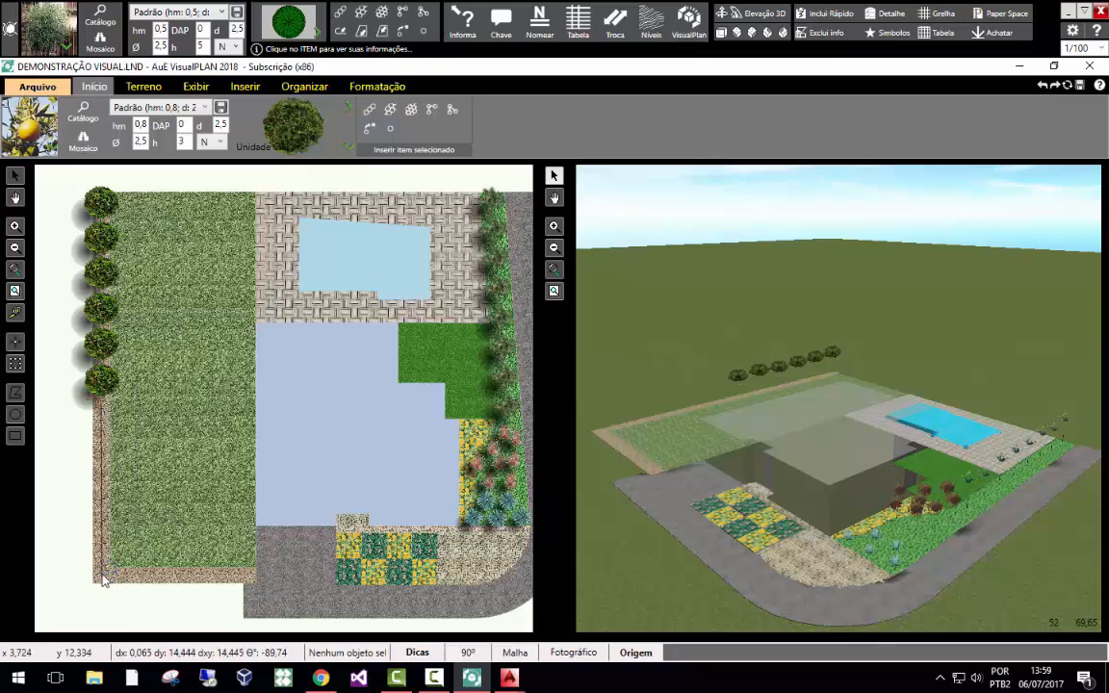
left_click(104, 577)
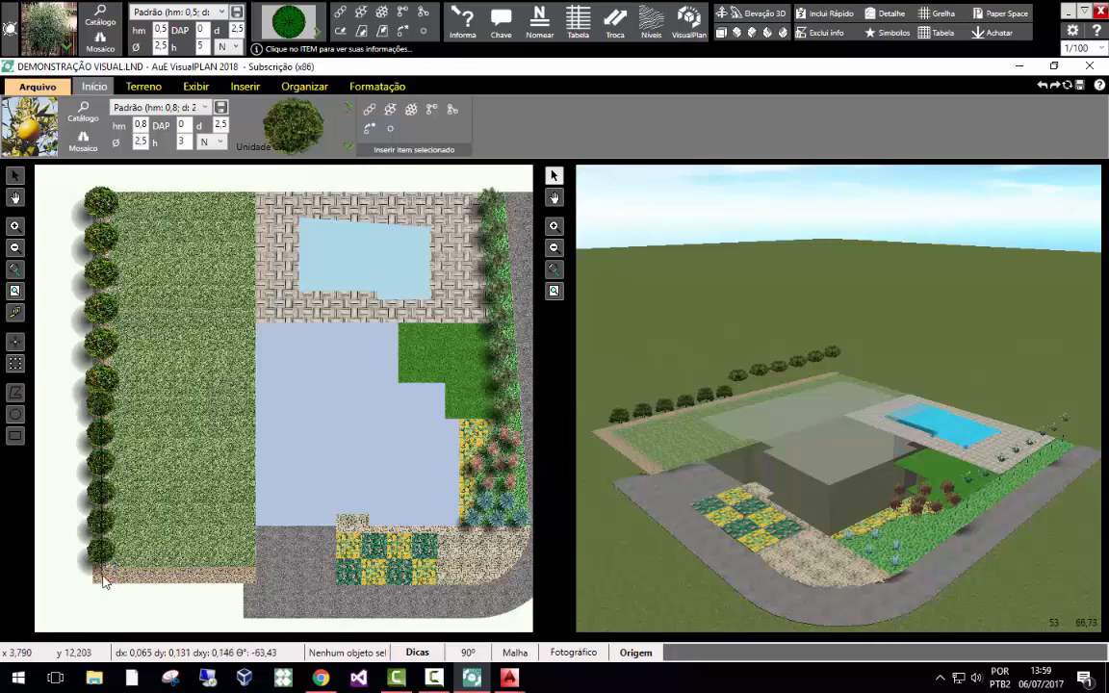
key("Escape")
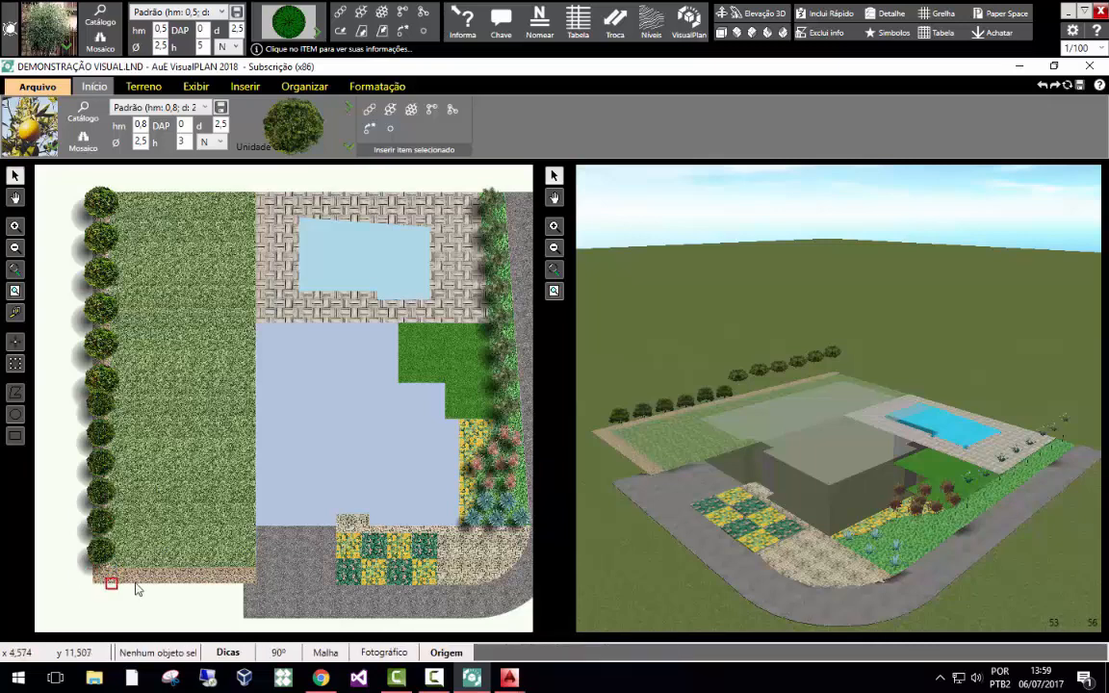
Insert a single Laranjeira tree just outside the lower corner of the lawn's bark border.
left_click(102, 409)
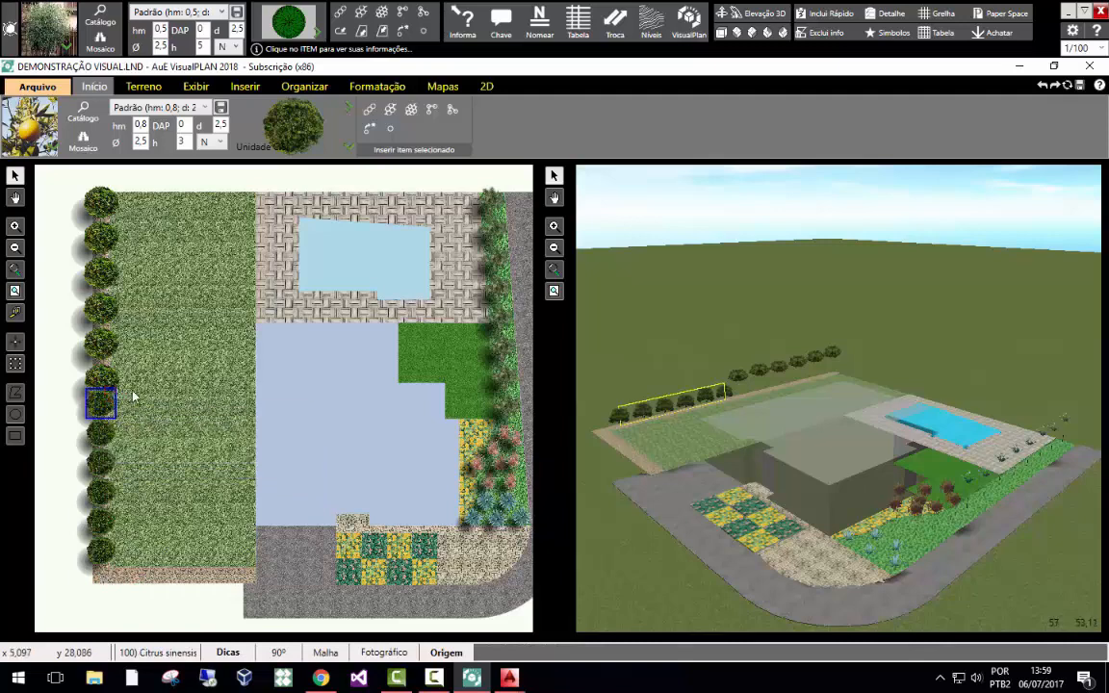
left_click(144, 607)
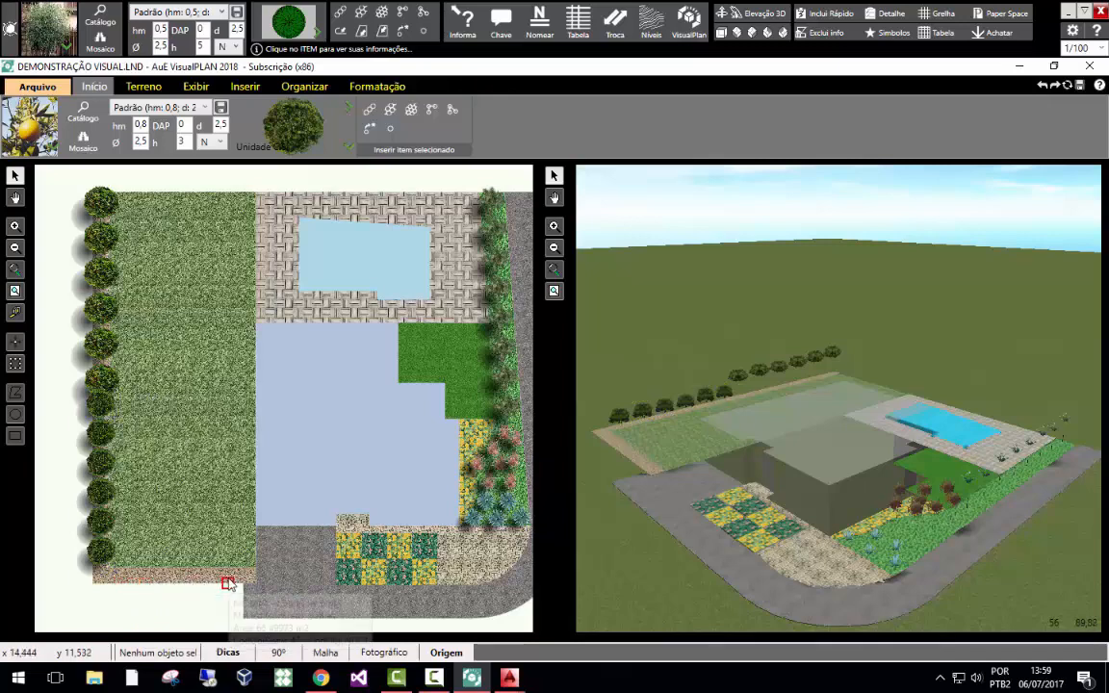
left_click(102, 551)
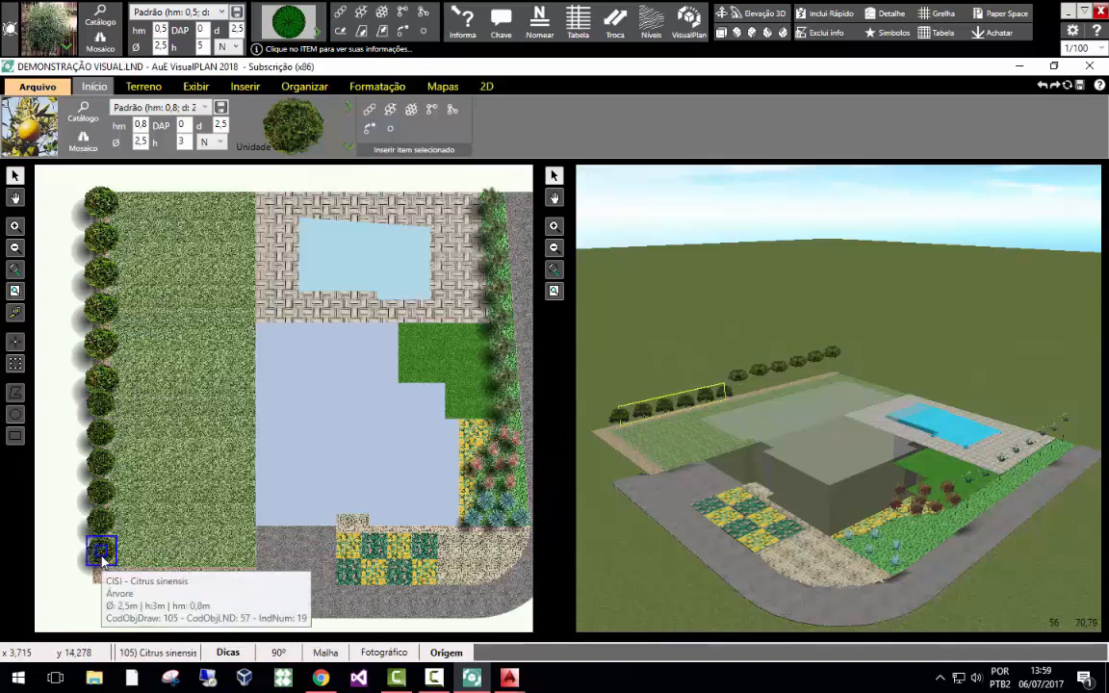
left_click(397, 127)
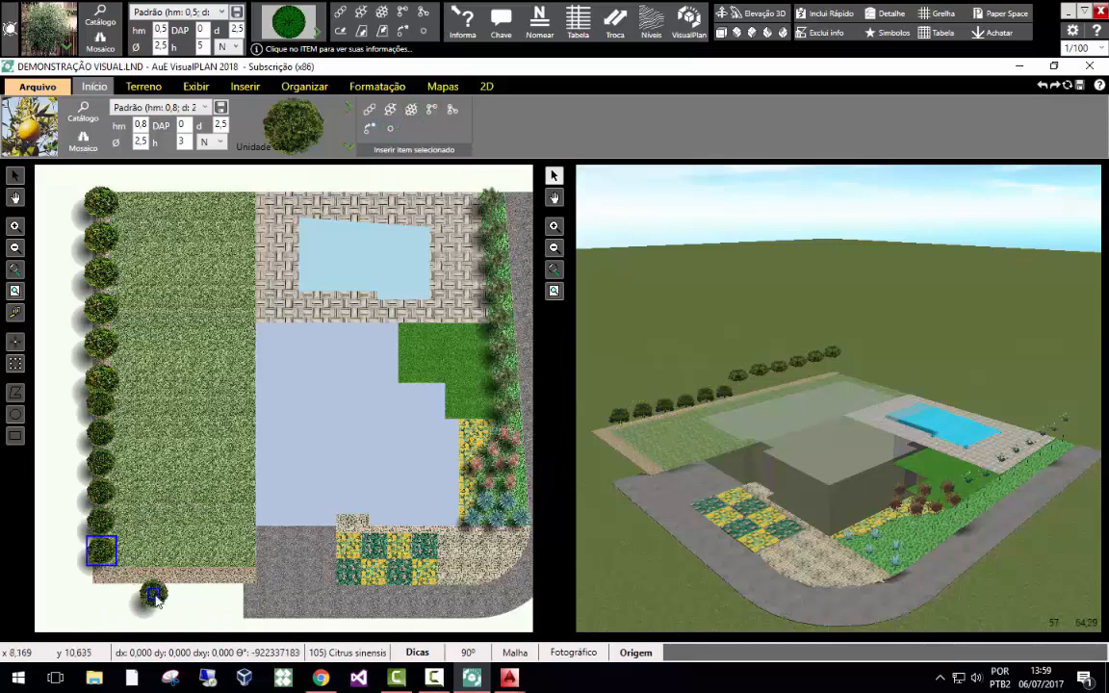
left_click(154, 597)
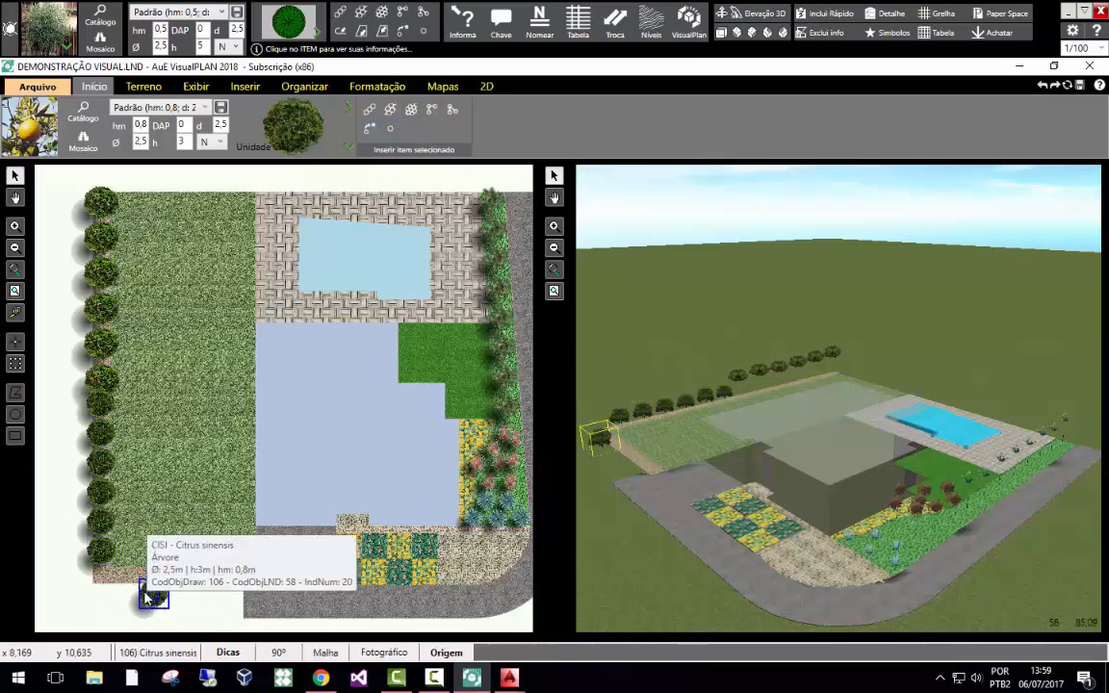
Move the single Laranjeira tree onto the border's lower corner, in line with the end of the tree row.
left_click_drag(154, 597, 113, 576)
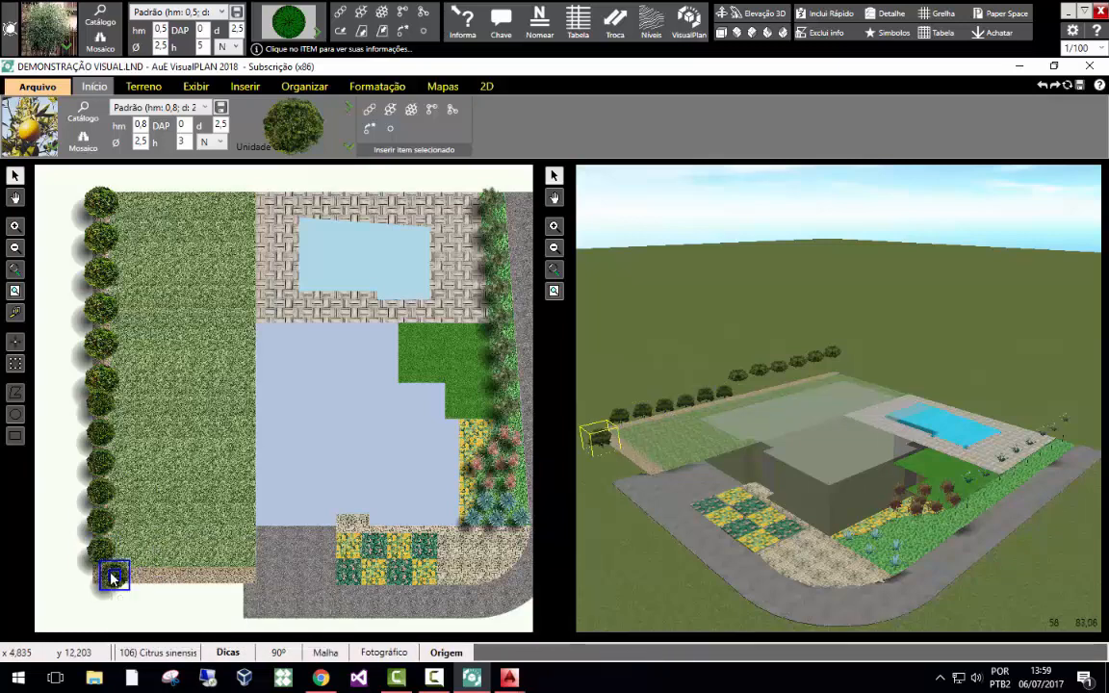
left_click(136, 611)
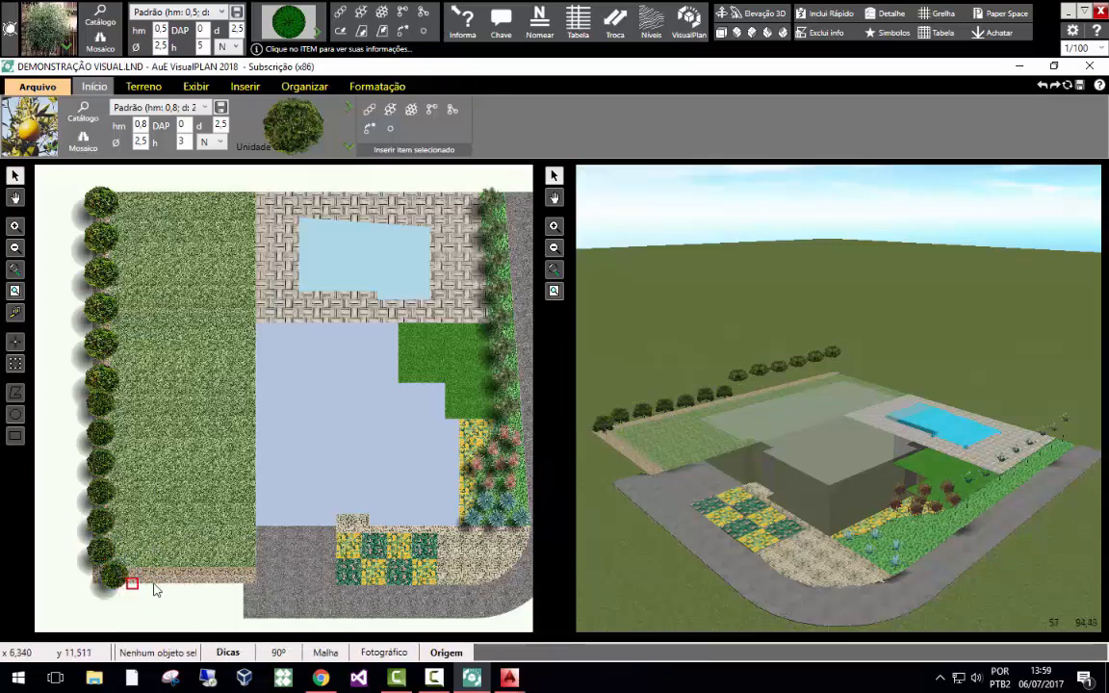
left_click(108, 584)
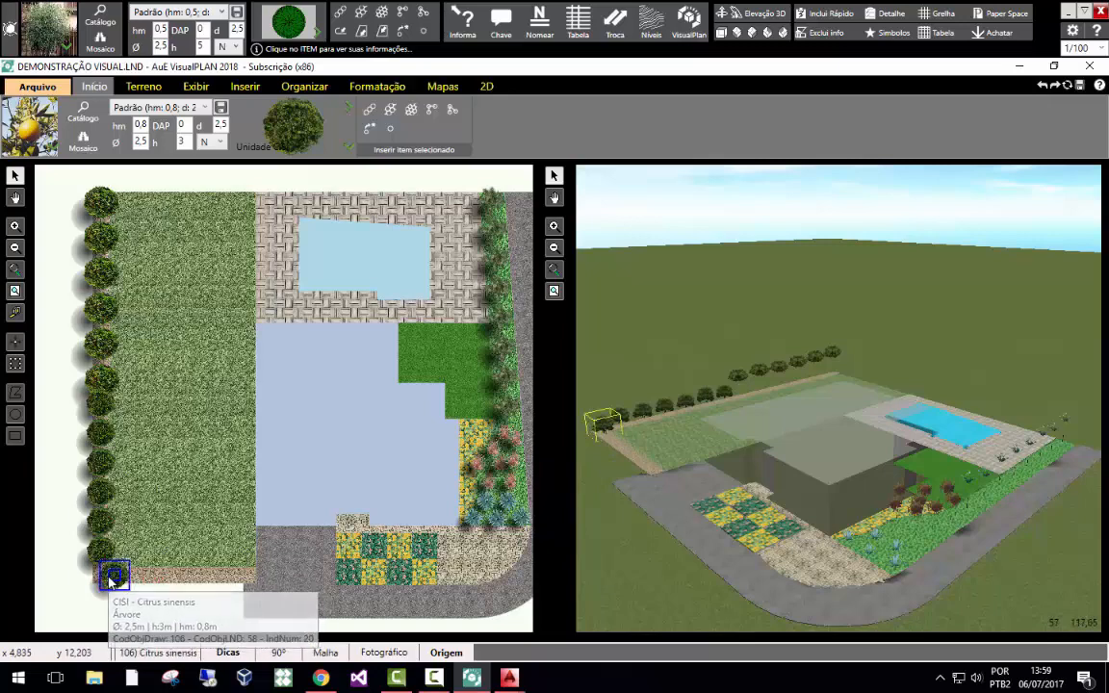
left_click_drag(106, 581, 102, 573)
left_click(101, 606)
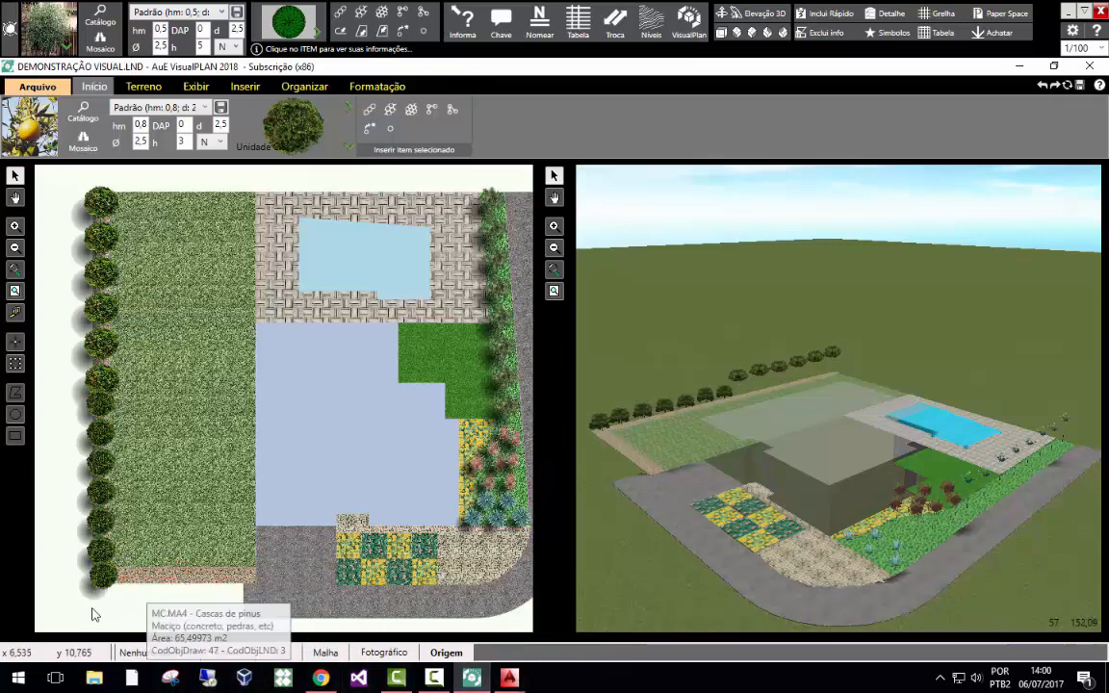
Search the plant catalogue by Código for "ARCU" and choose the Archontophoenix cunninghamiana palm as the item to insert.
left_click(81, 113)
left_click_drag(164, 206, 100, 214)
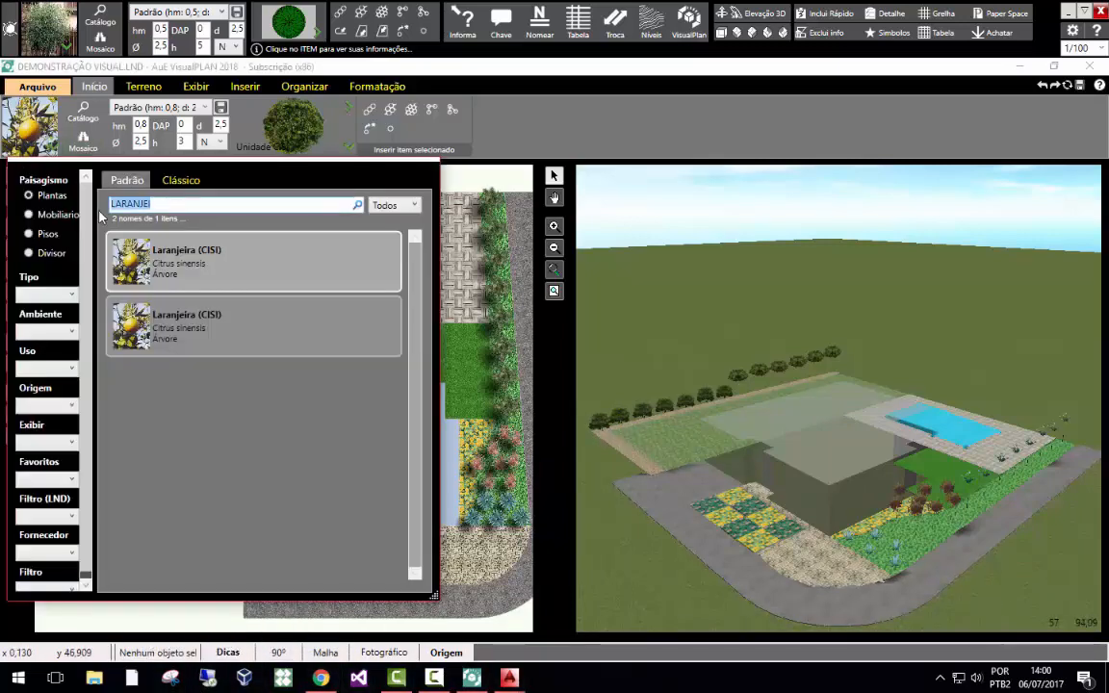
type("ARCU")
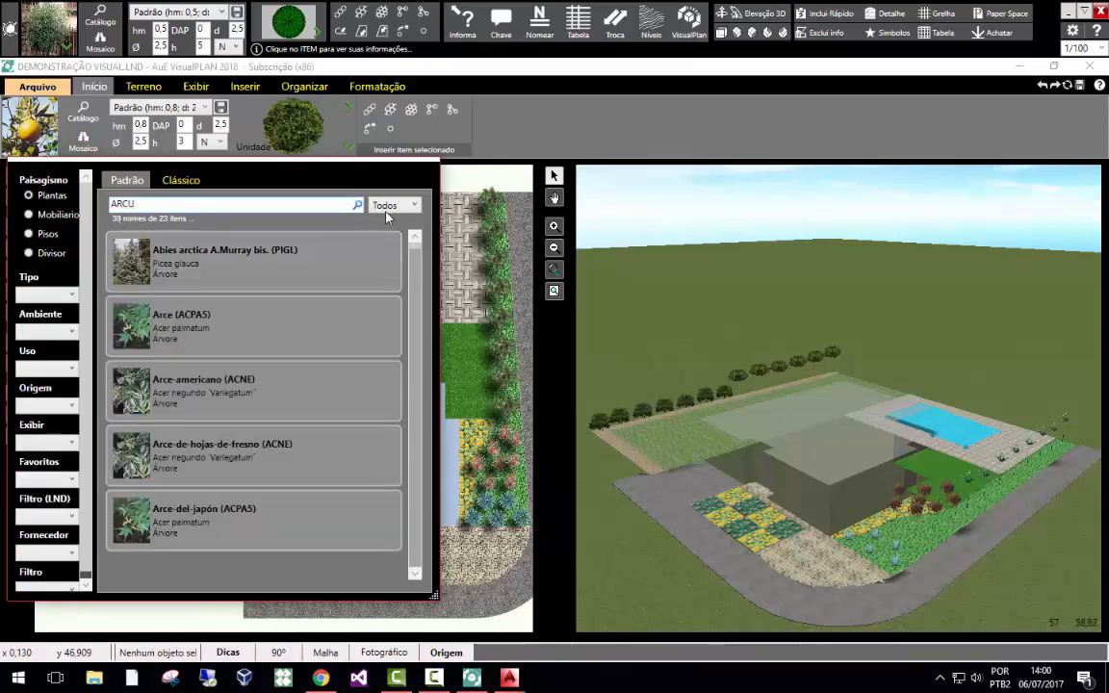
left_click(392, 206)
left_click(383, 248)
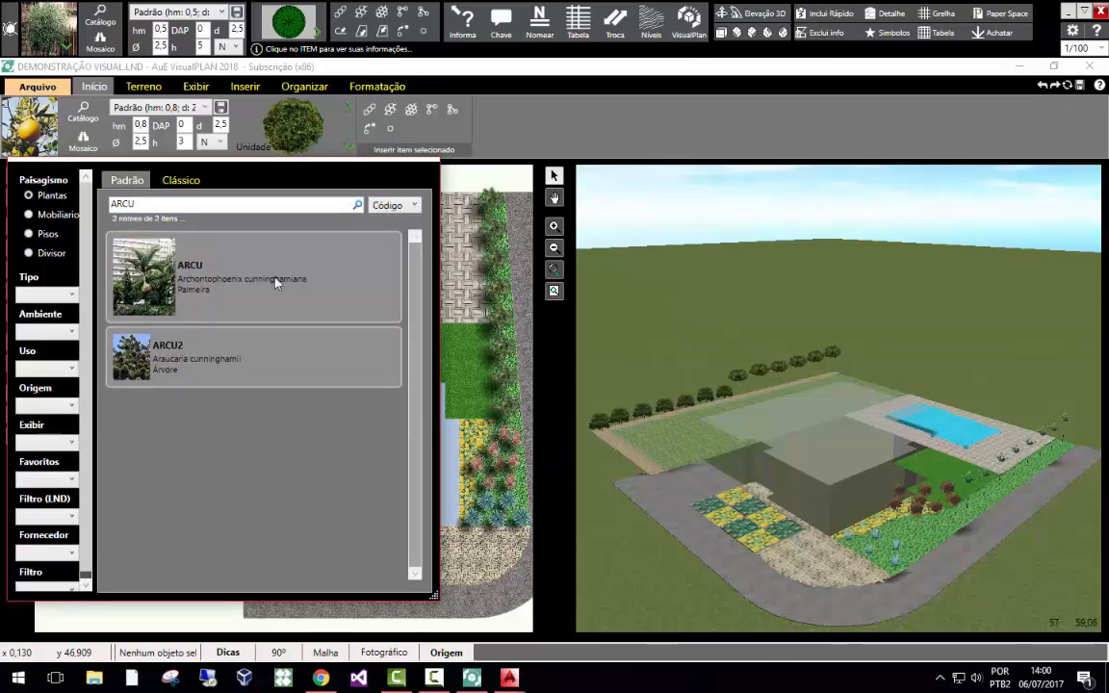
double_click(188, 287)
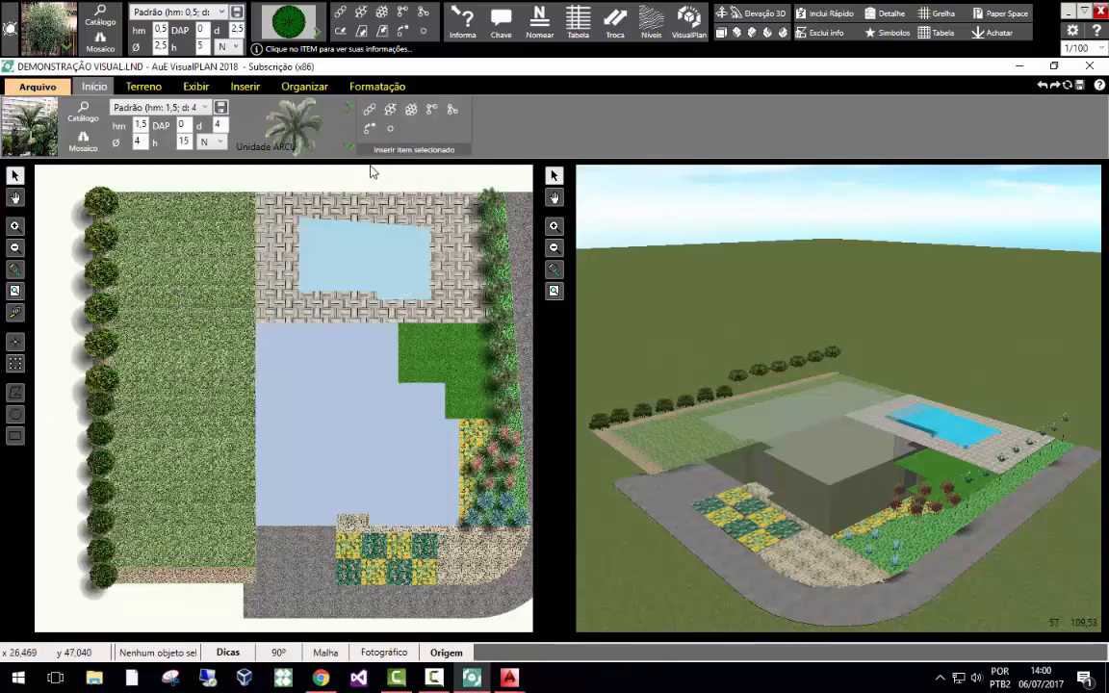
Insert three linked Archontophoenix cunninghamiana palms in a zigzag along the lawn's lower bark border.
left_click(430, 117)
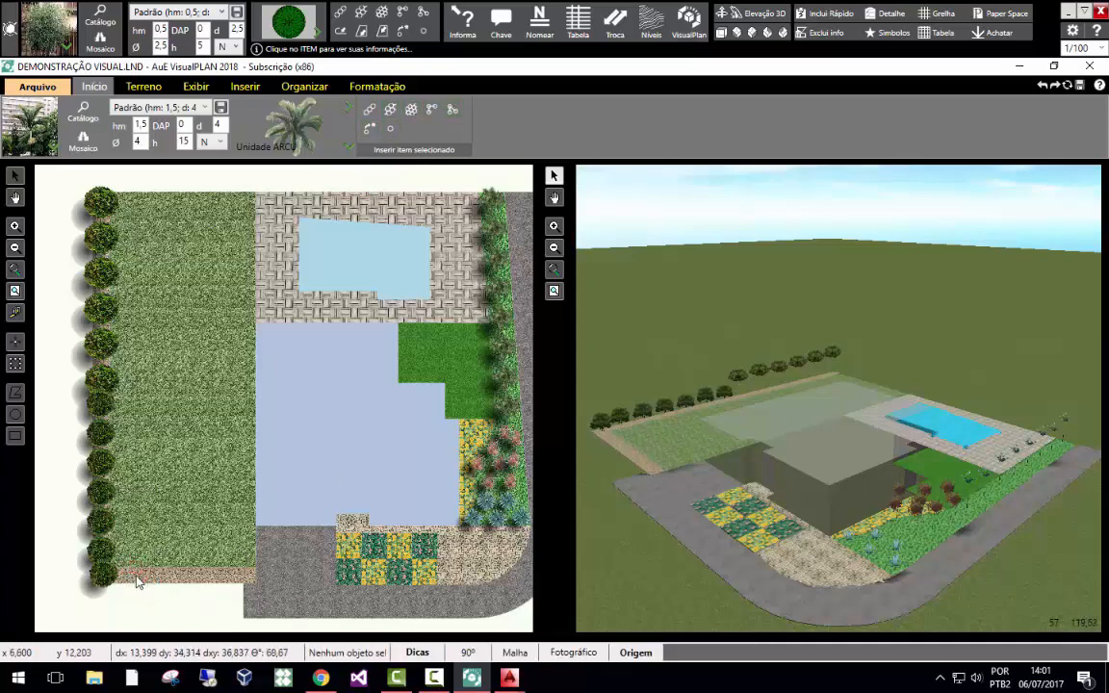
left_click(183, 555)
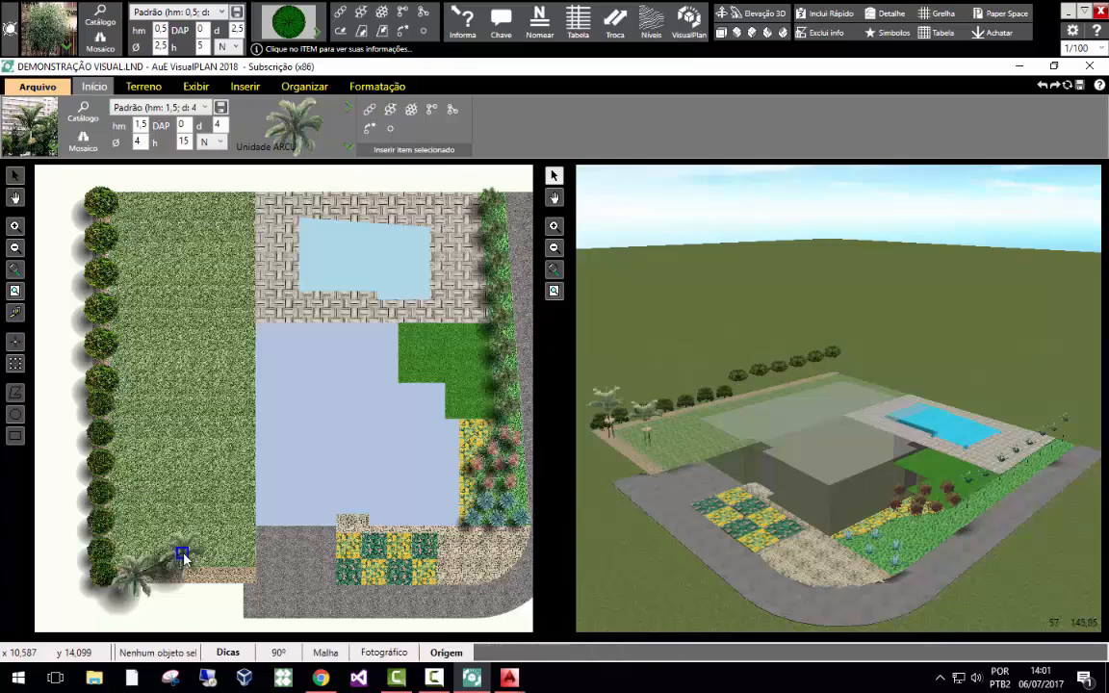
left_click(231, 576)
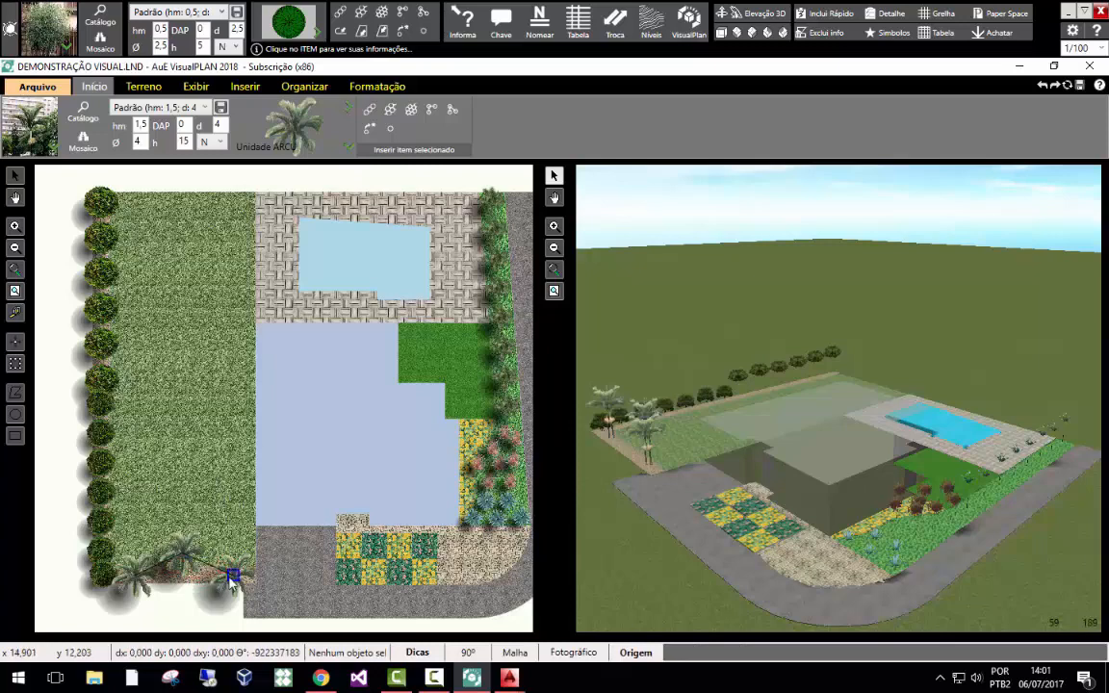
key("Escape")
scroll(66, 445, "down", 2)
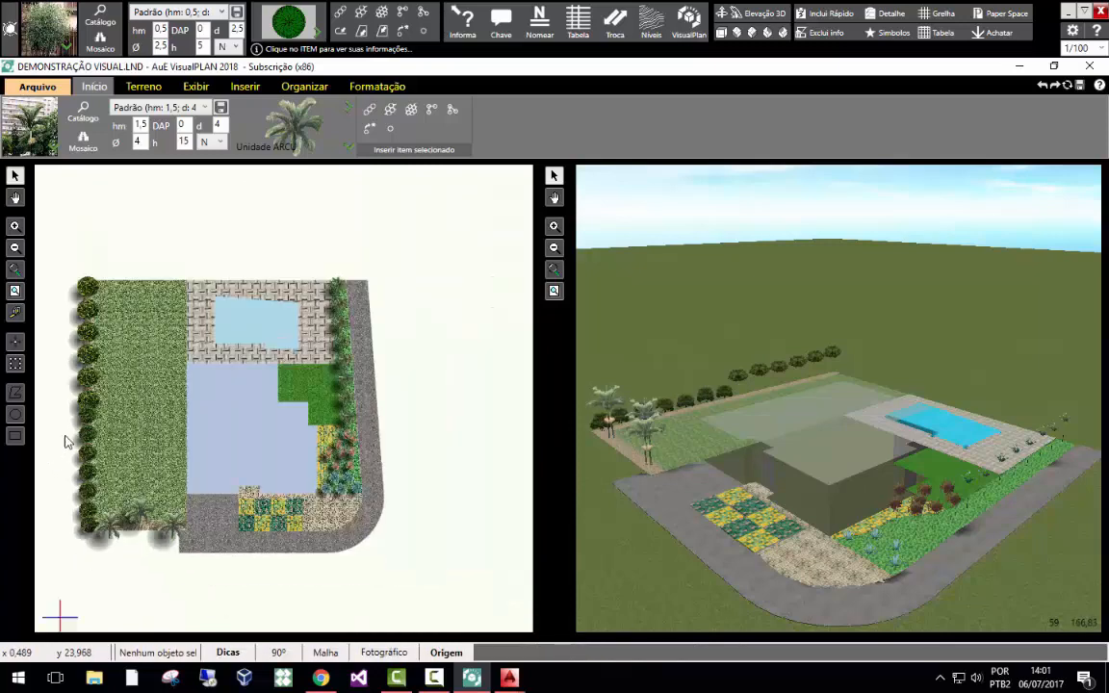
scroll(335, 387, "up", 3)
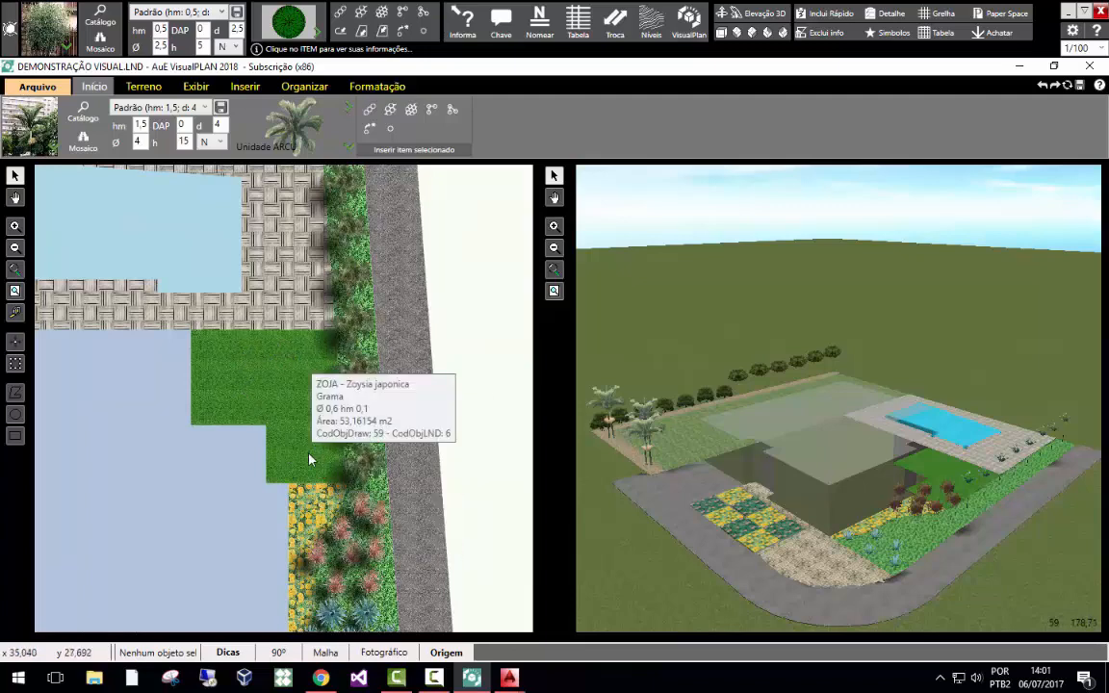
left_click(24, 124)
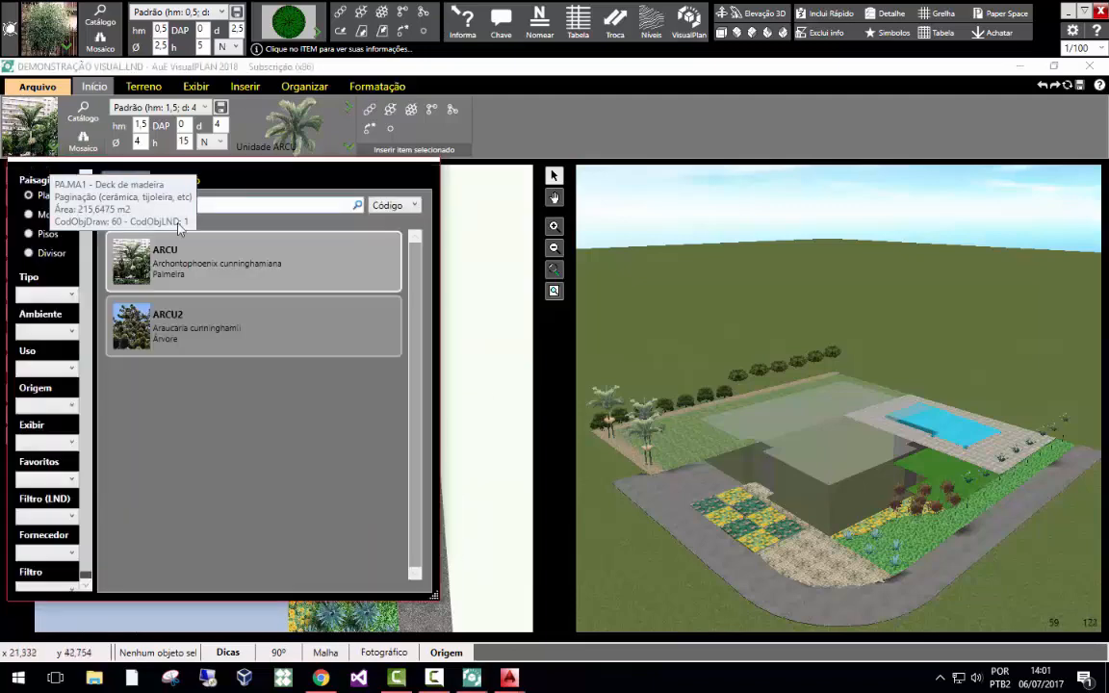
left_click(504, 254)
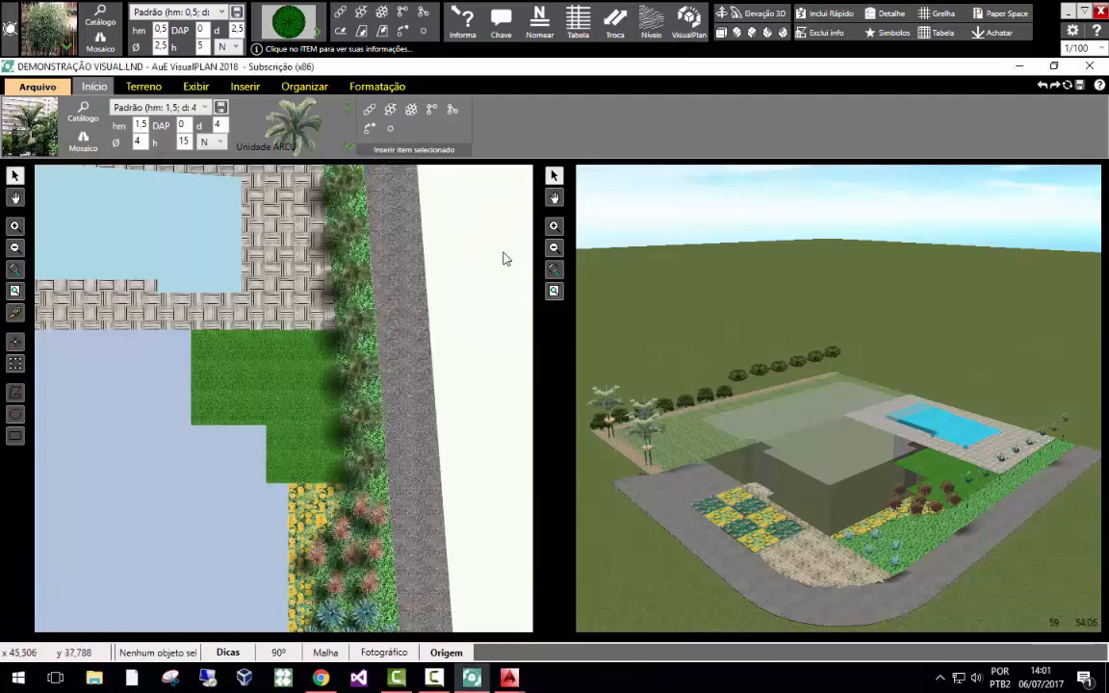
left_click(41, 125)
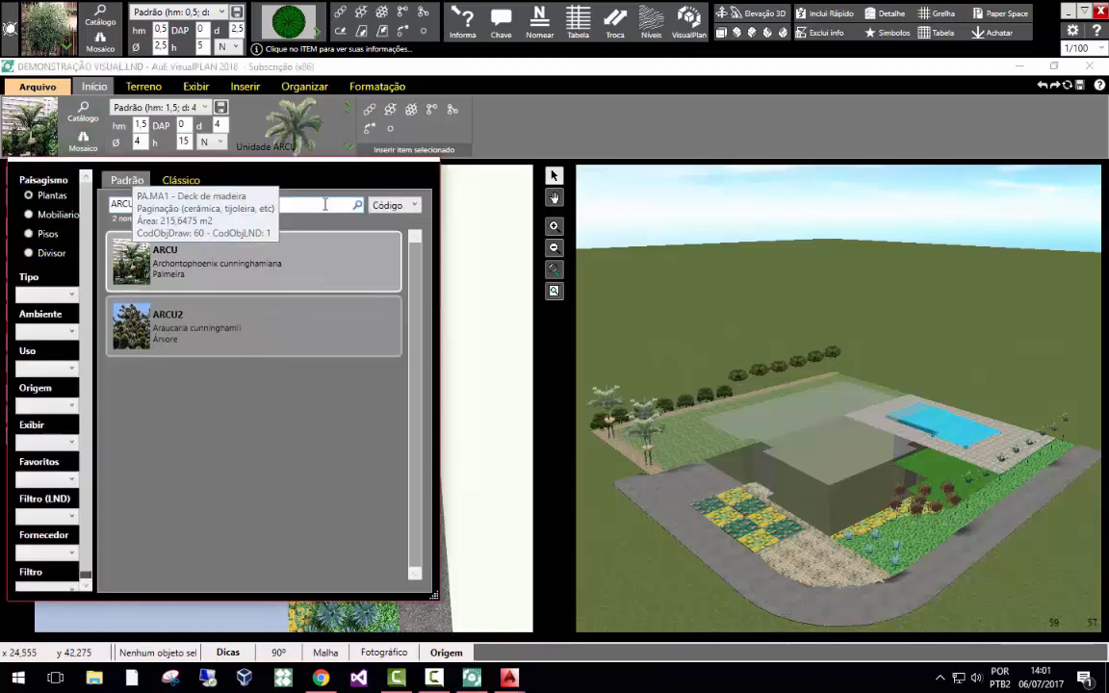
left_click(472, 254)
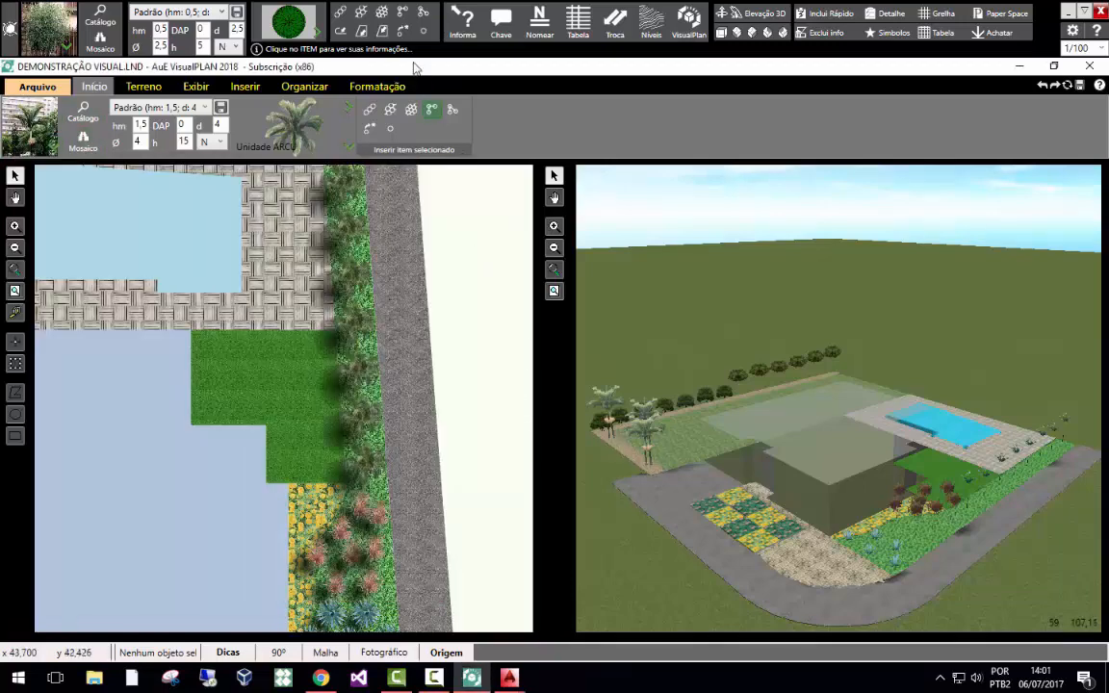
Search the plant catalogue by Código for "ADME" and choose the Adonidia merrillii palm as the item to insert.
left_click(39, 115)
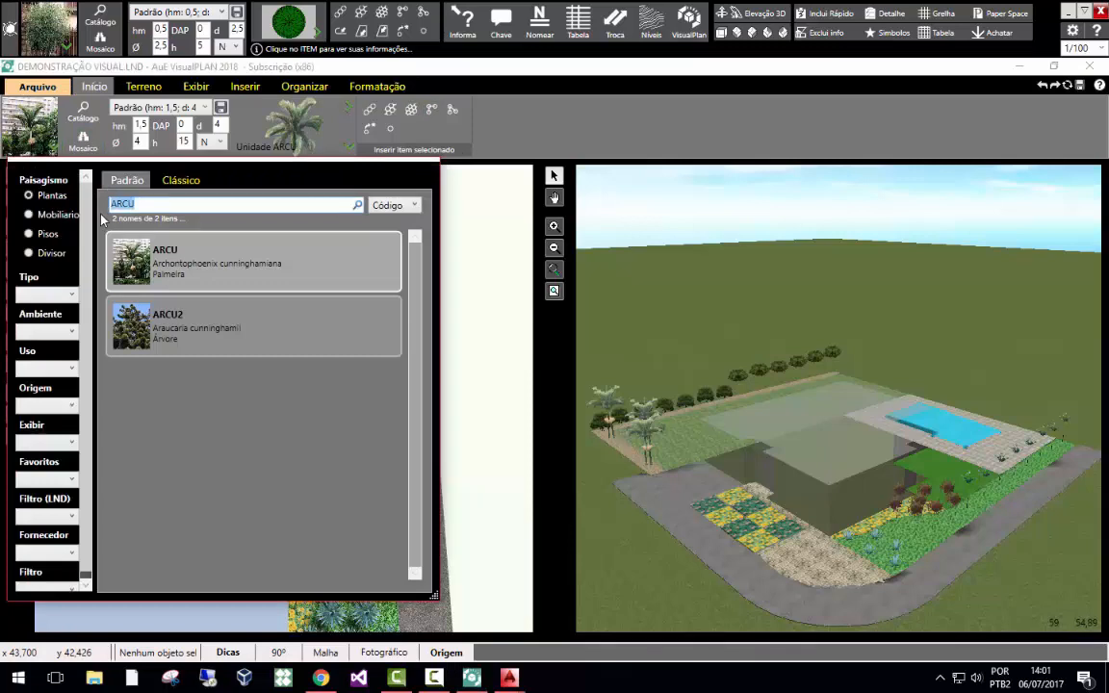
type("ADME")
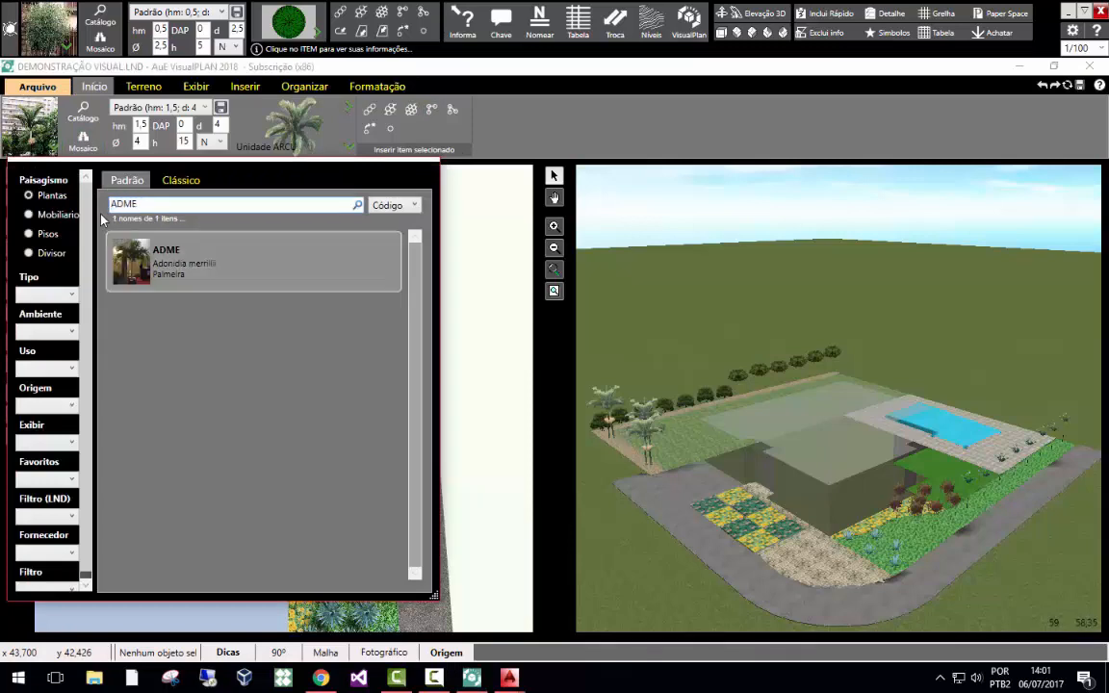
double_click(173, 280)
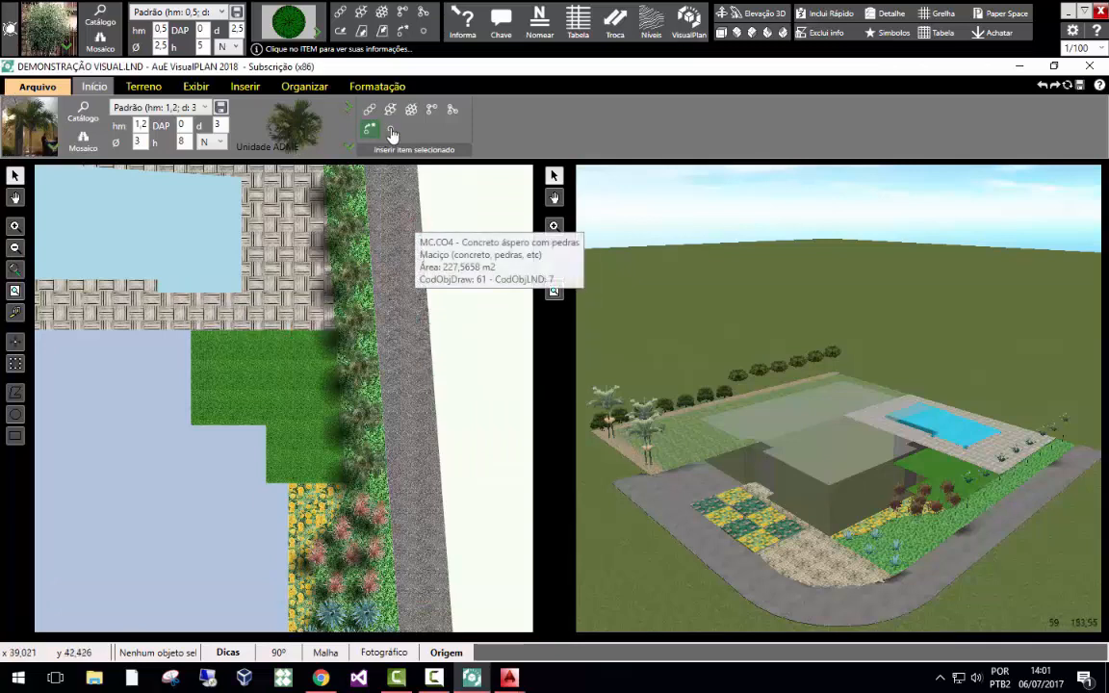
Insert four linked Adonidia merrillii palms on the Zoysia lawn: three along the house's stepped wall and one near the pool deck.
left_click(451, 113)
left_click(219, 357)
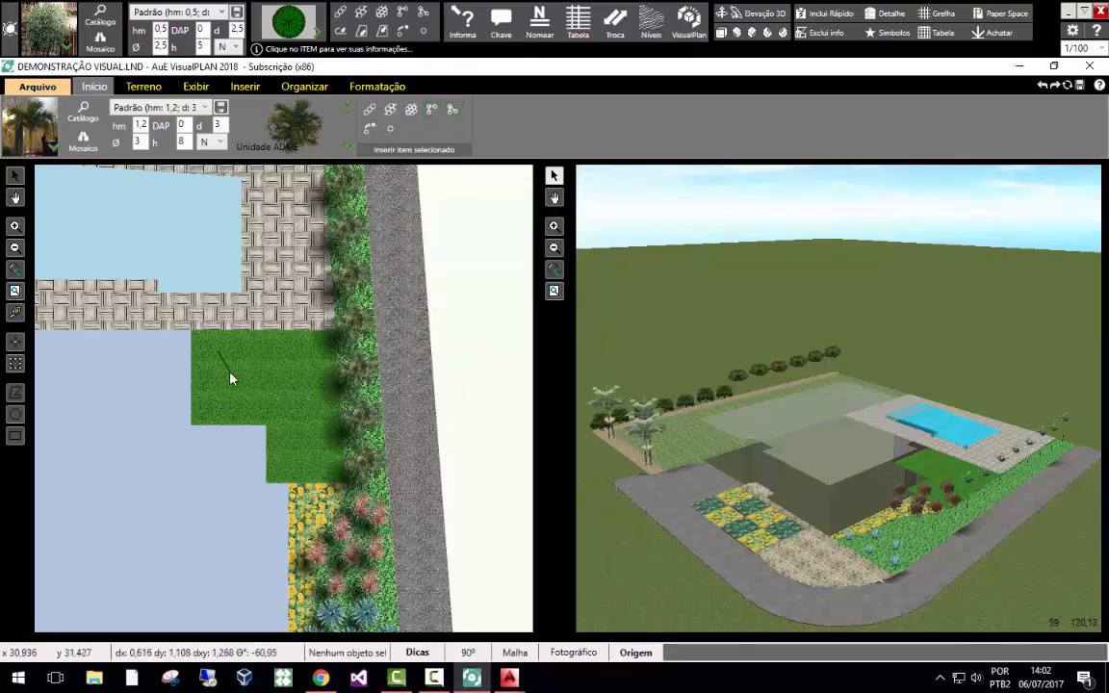
left_click(262, 417)
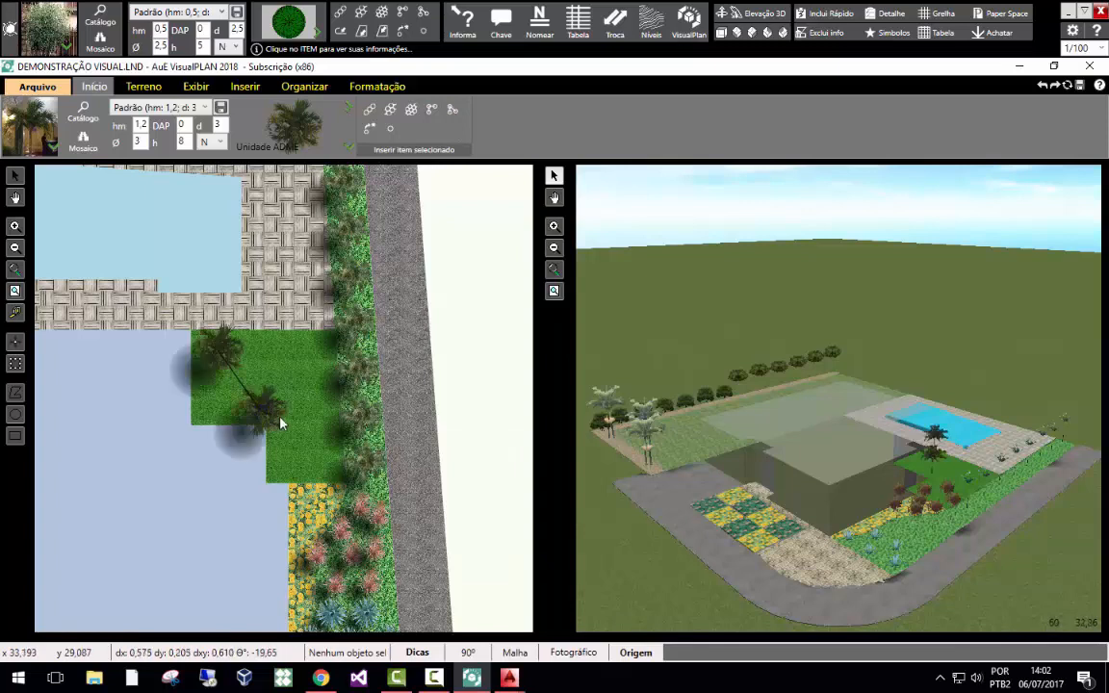
left_click(314, 461)
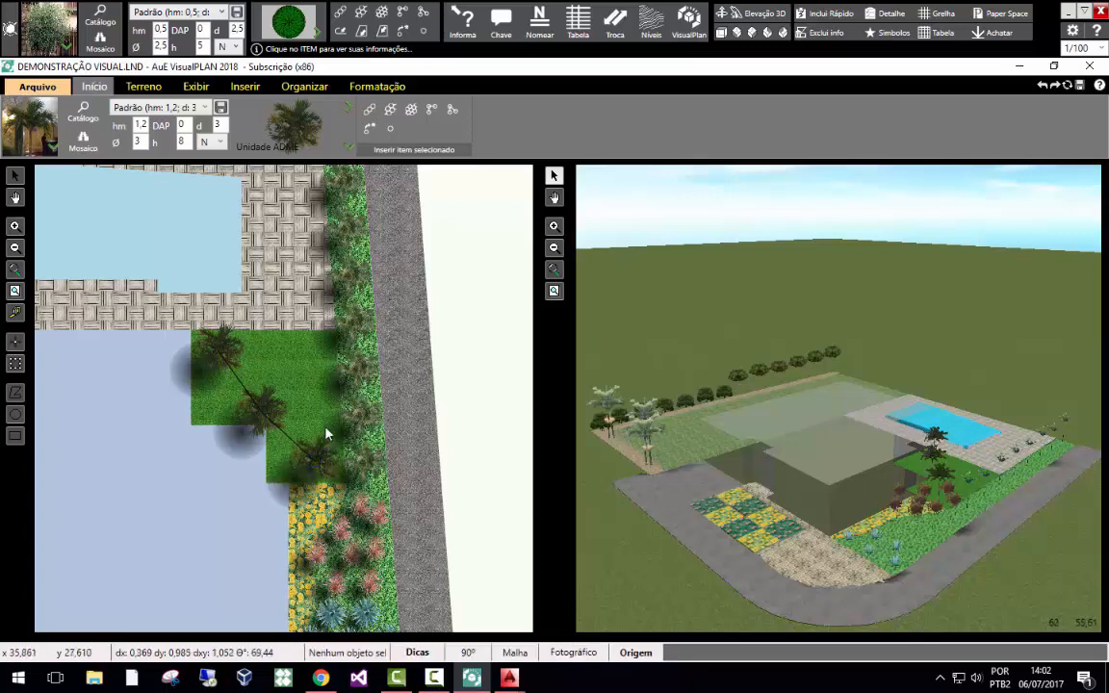
left_click(318, 337)
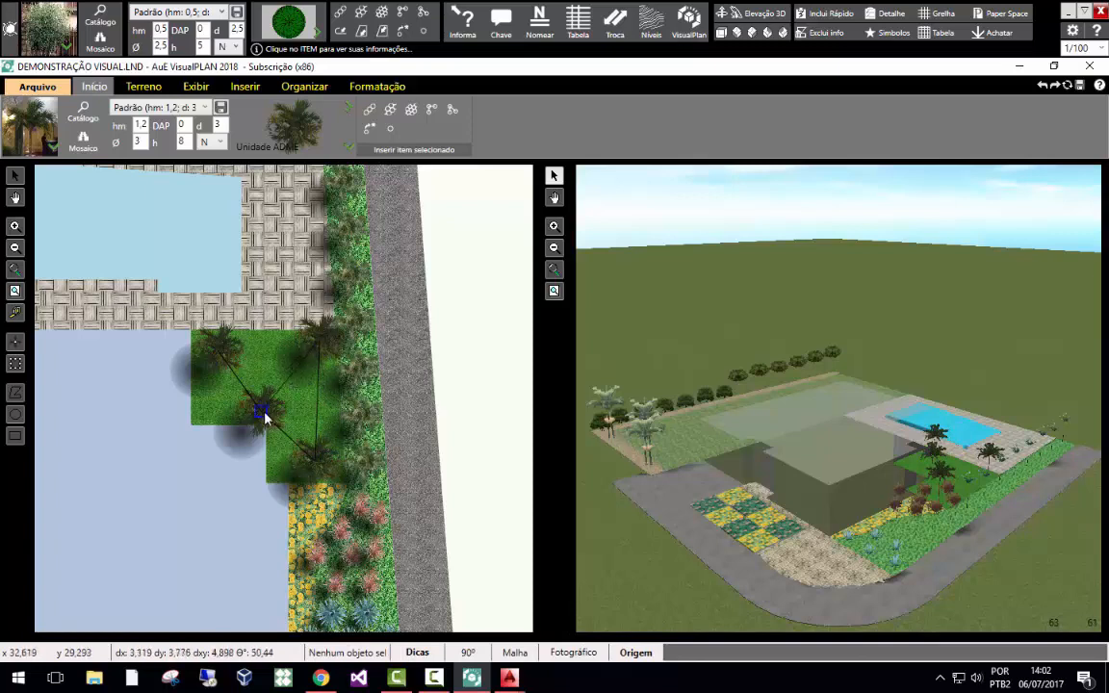
right_click(314, 351)
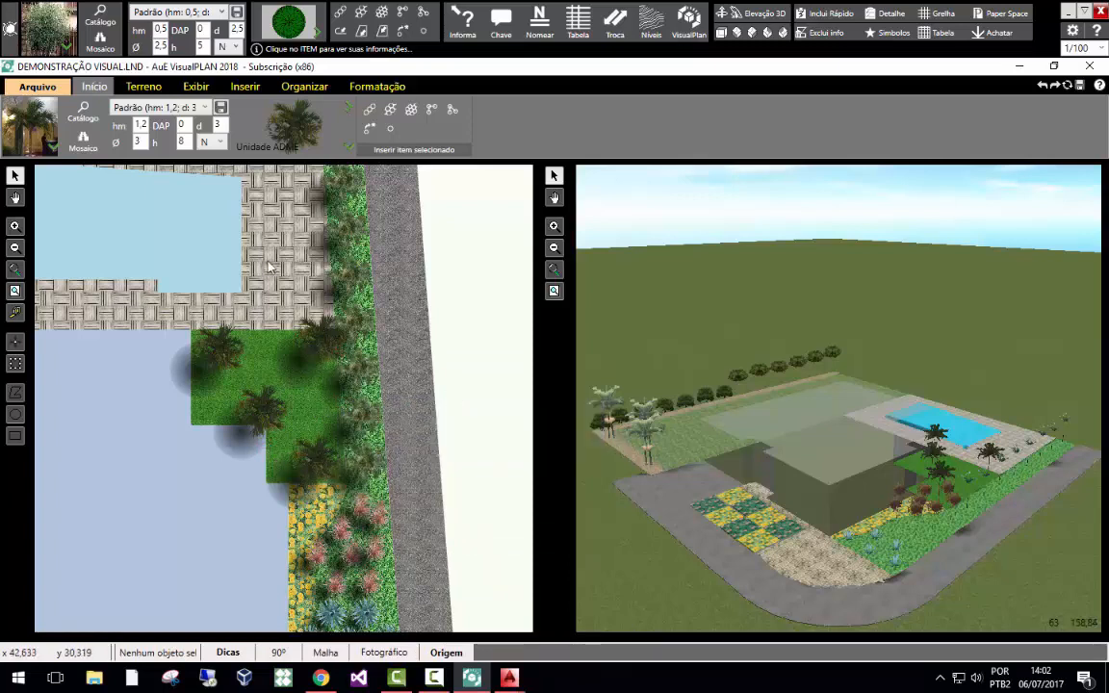
Search the Mobiliarios catalogue for "REDE" and place the BA.VA7 Rede auto-portante hammock on the Zoysia lawn among the palms.
left_click(24, 123)
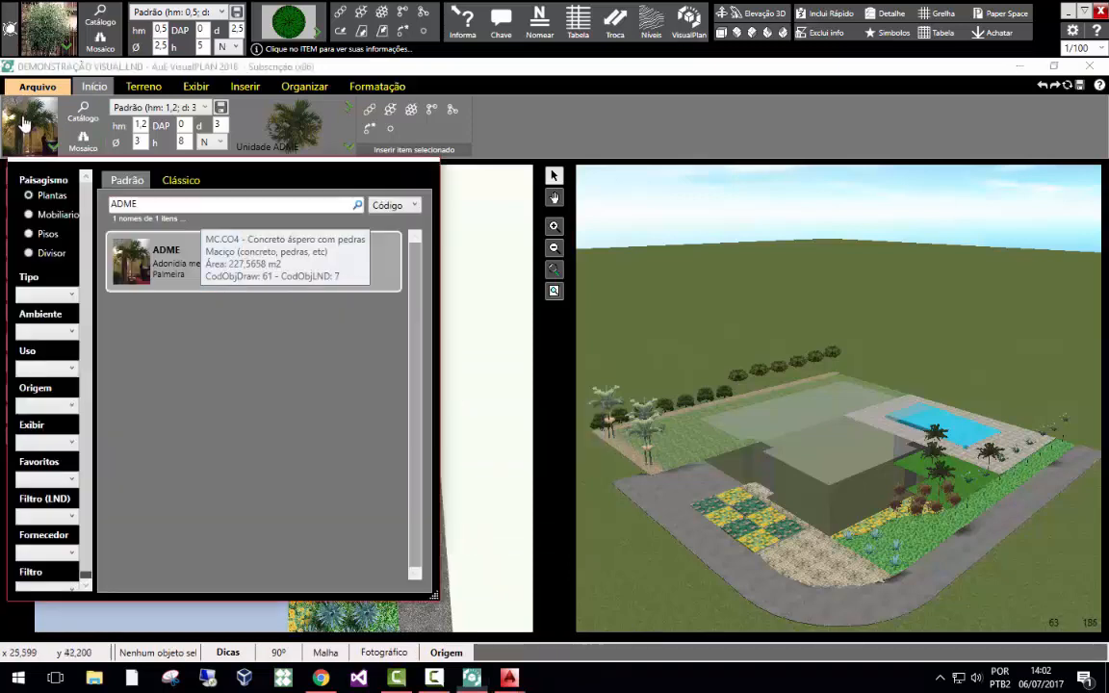
left_click(29, 215)
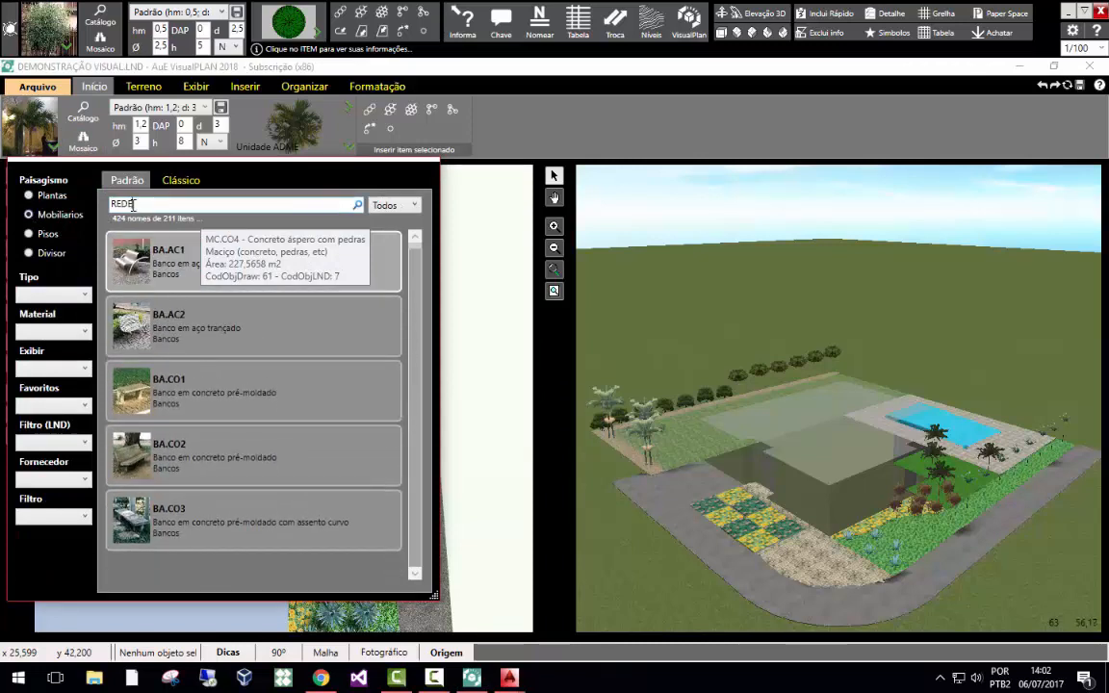
left_click(127, 269)
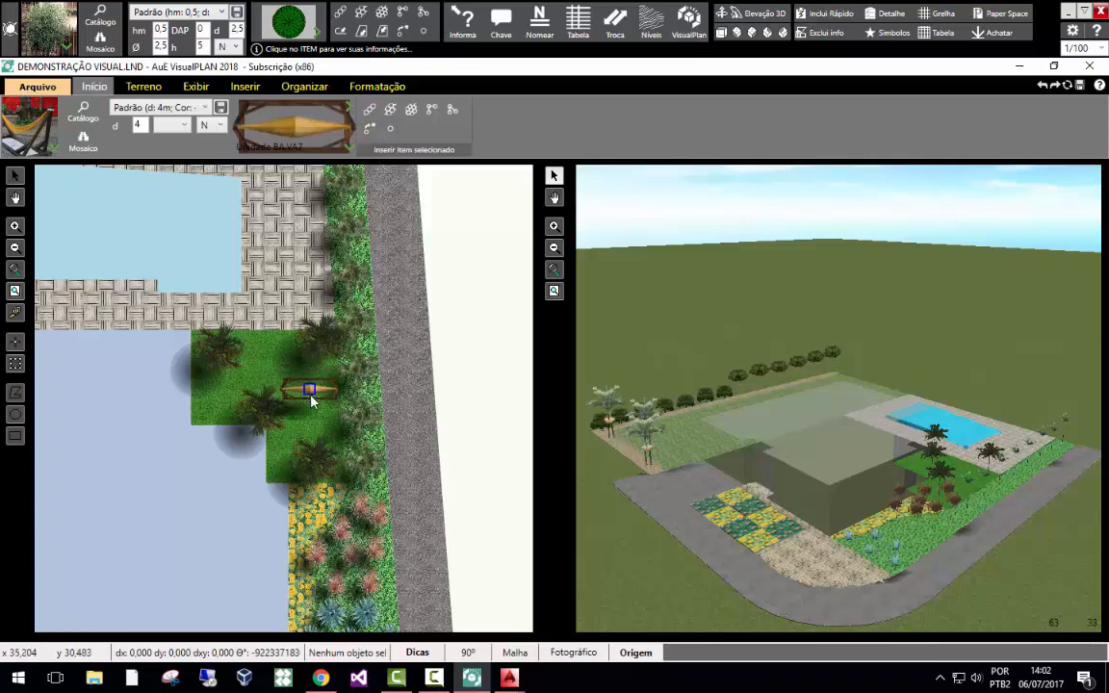
left_click(310, 402)
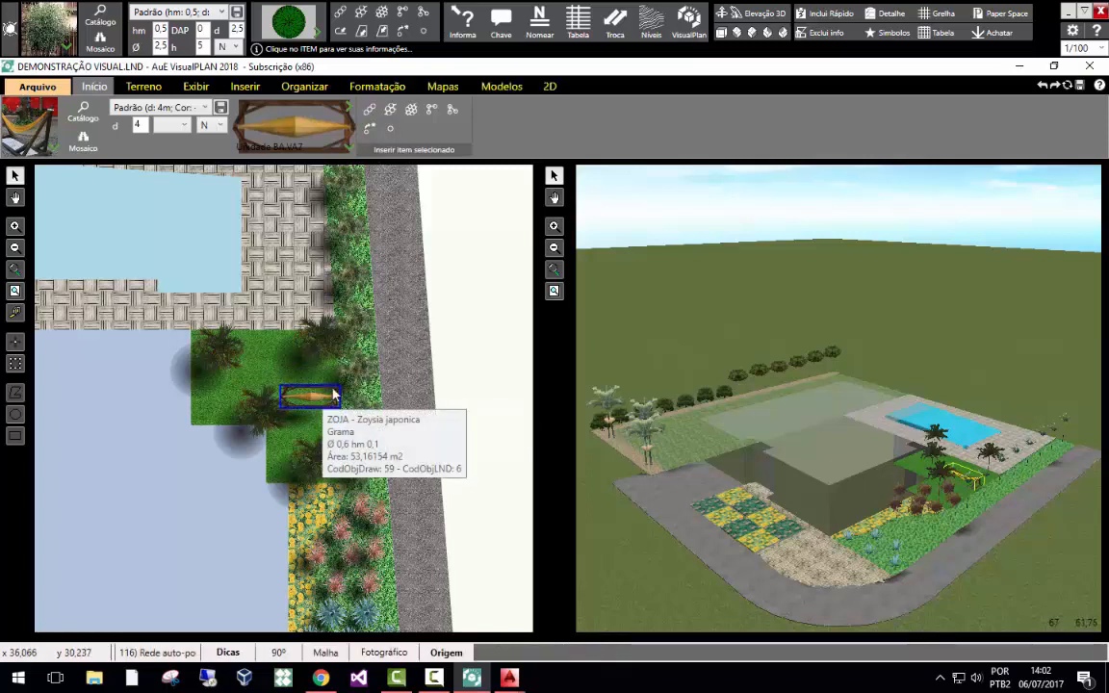
Rotate the hammock by 90° and move it between the two palms beside the hedge-side planting bed.
left_click(358, 89)
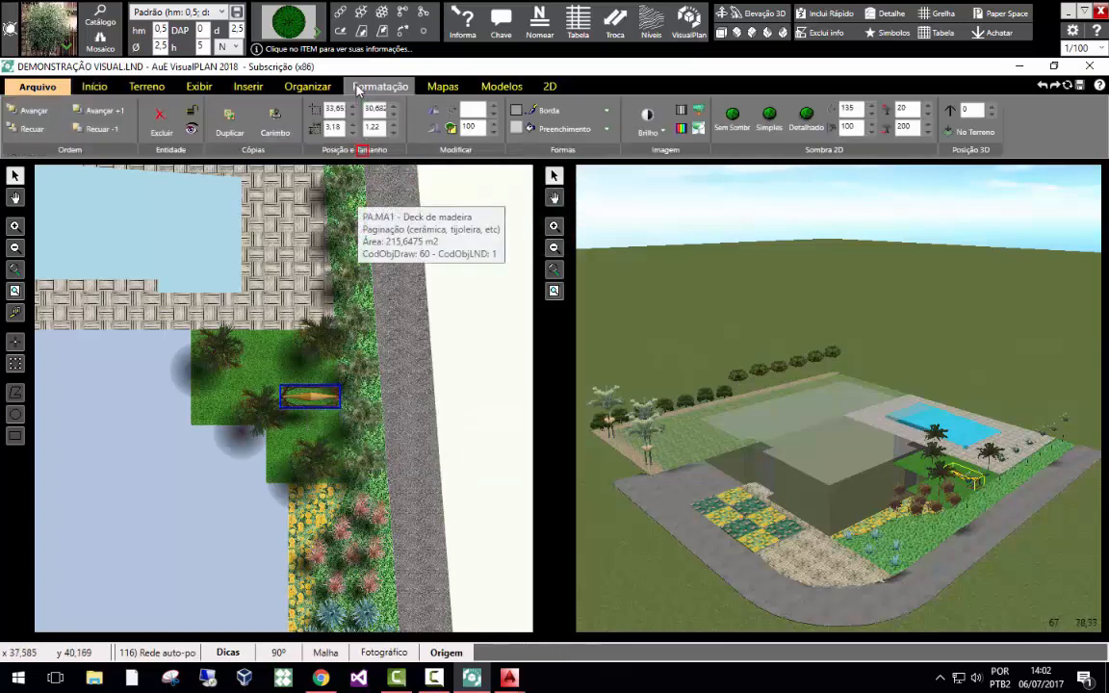
left_click(497, 111)
left_click(497, 111)
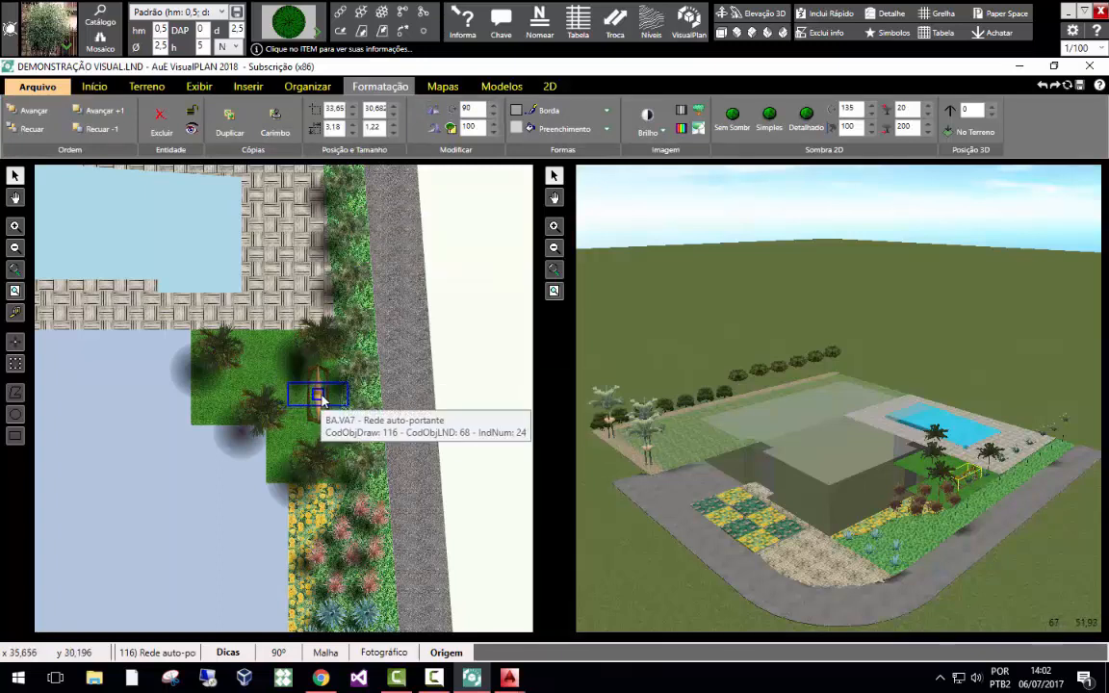
left_click_drag(313, 400, 322, 407)
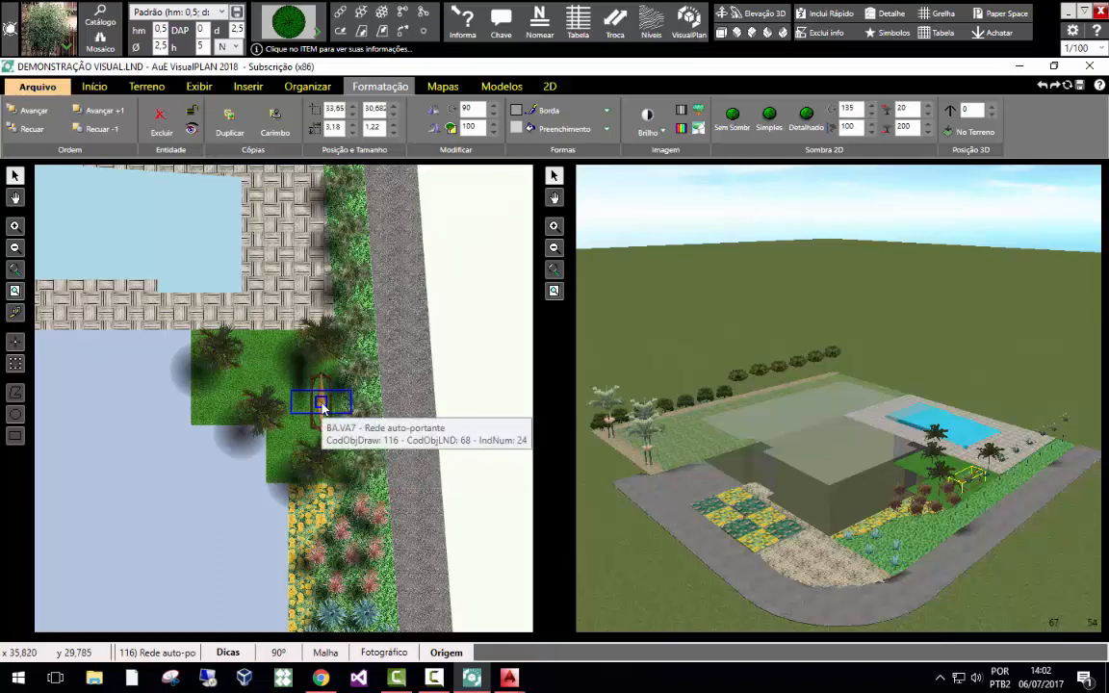
left_click(455, 397)
Hide the whole Plantas group under Paisagismo in the plan view.
scroll(258, 414, "down", 3)
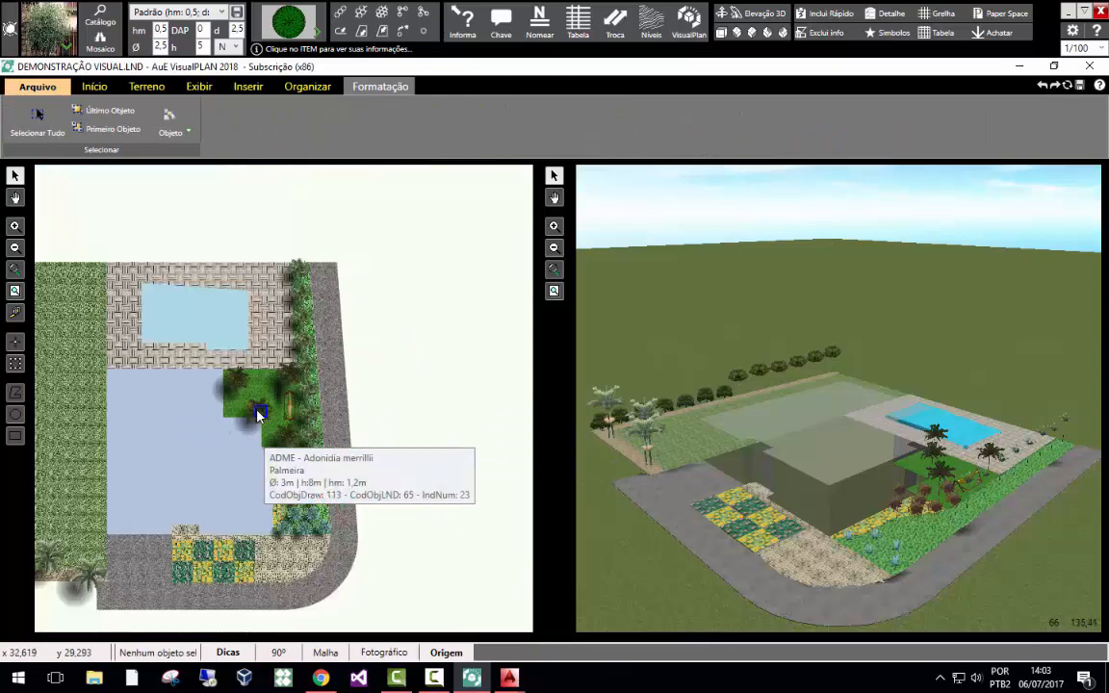
scroll(259, 414, "down", 1)
scroll(389, 428, "down", 2)
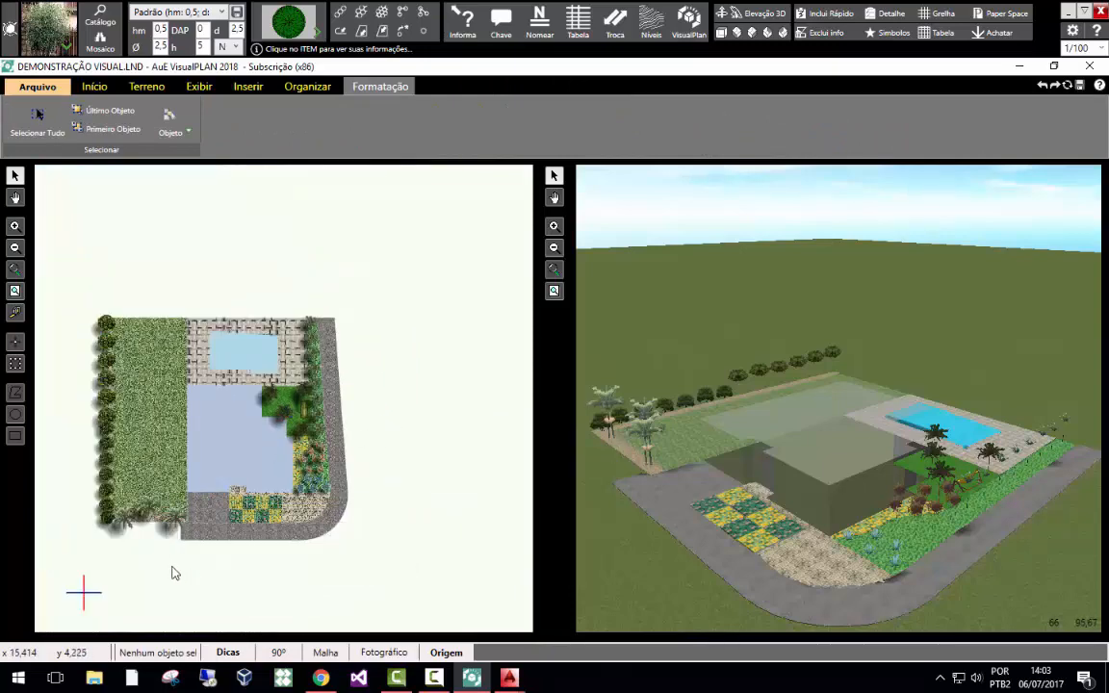
scroll(169, 571, "up", 1)
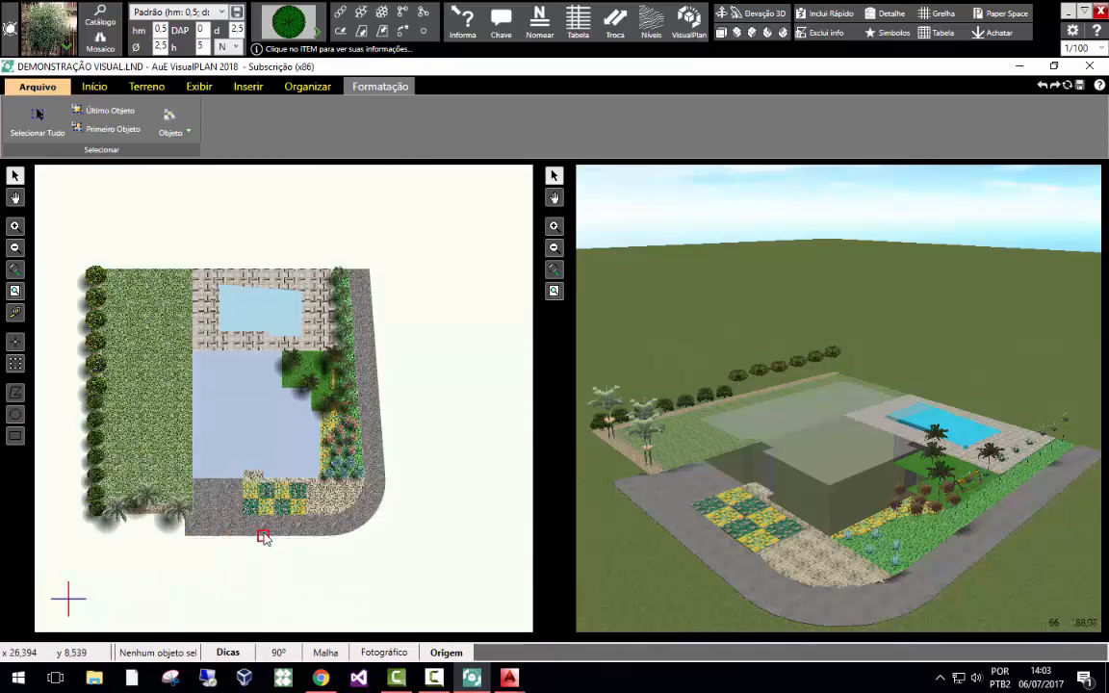
scroll(128, 544, "up", 1)
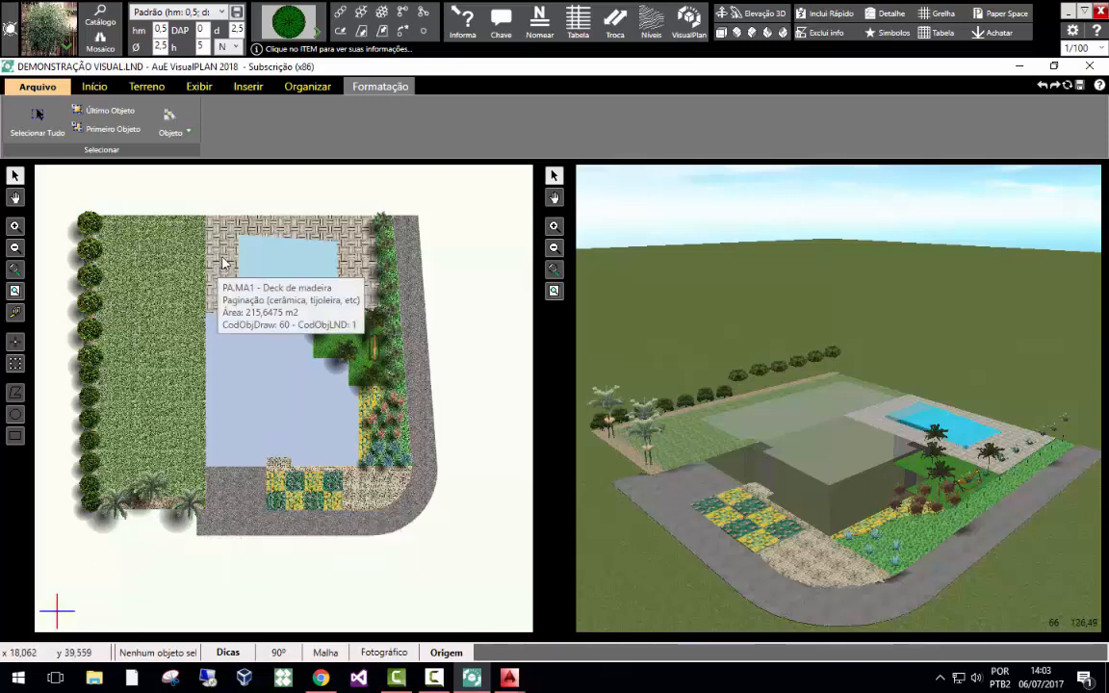
left_click(300, 86)
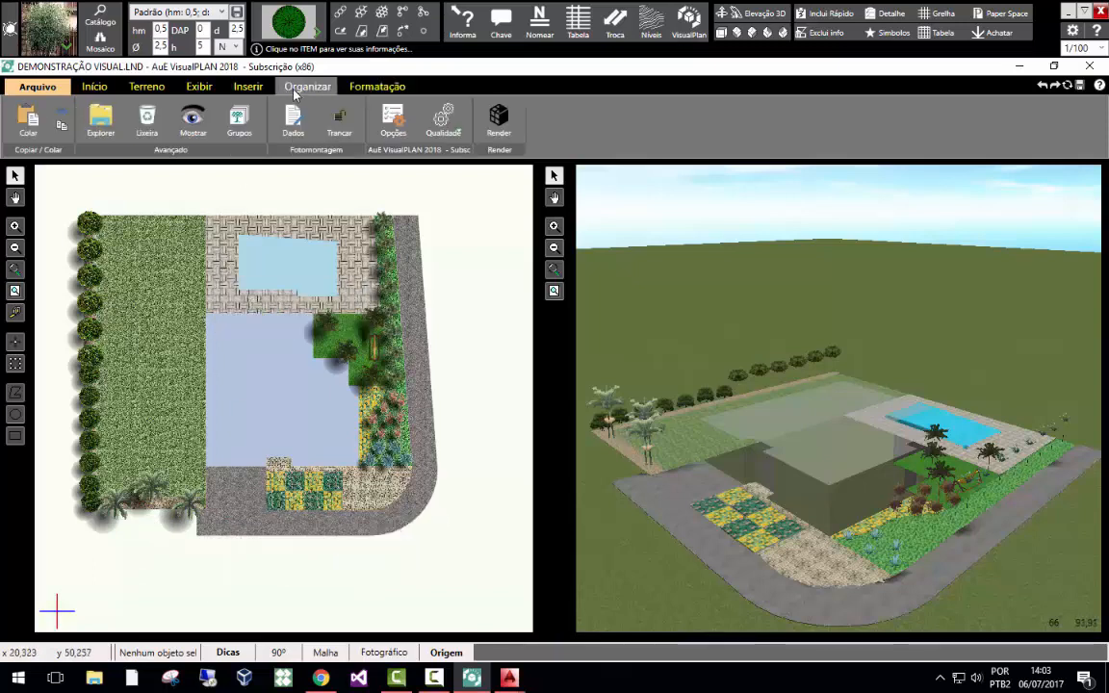
left_click(237, 125)
scroll(319, 249, "up", 6)
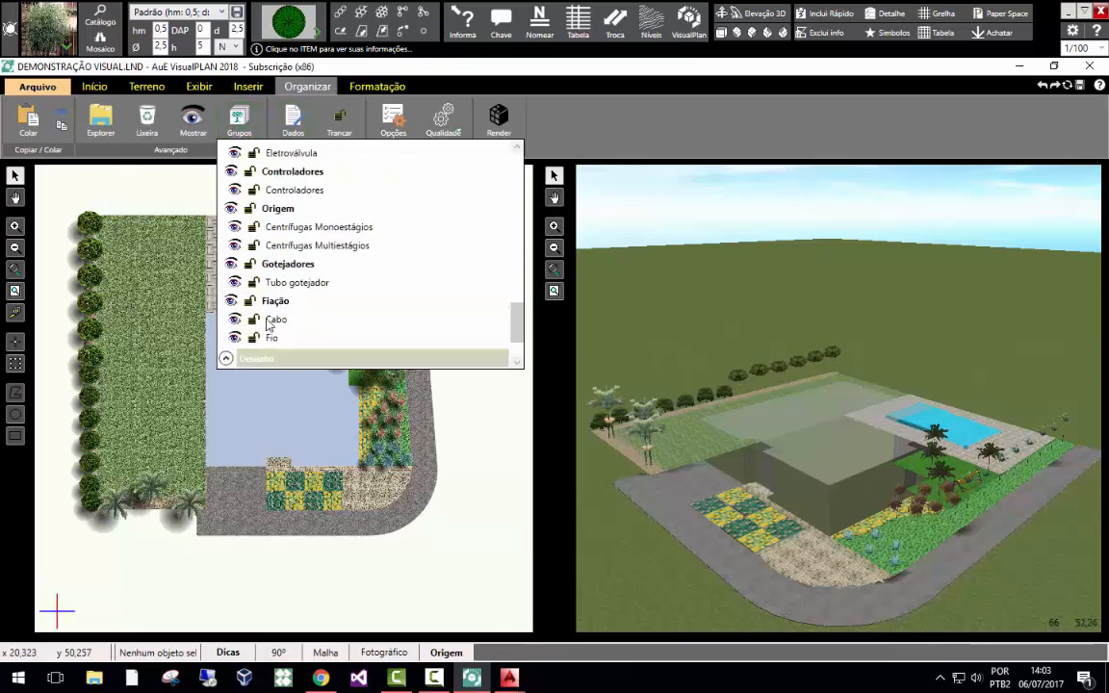
scroll(269, 325, "up", 10)
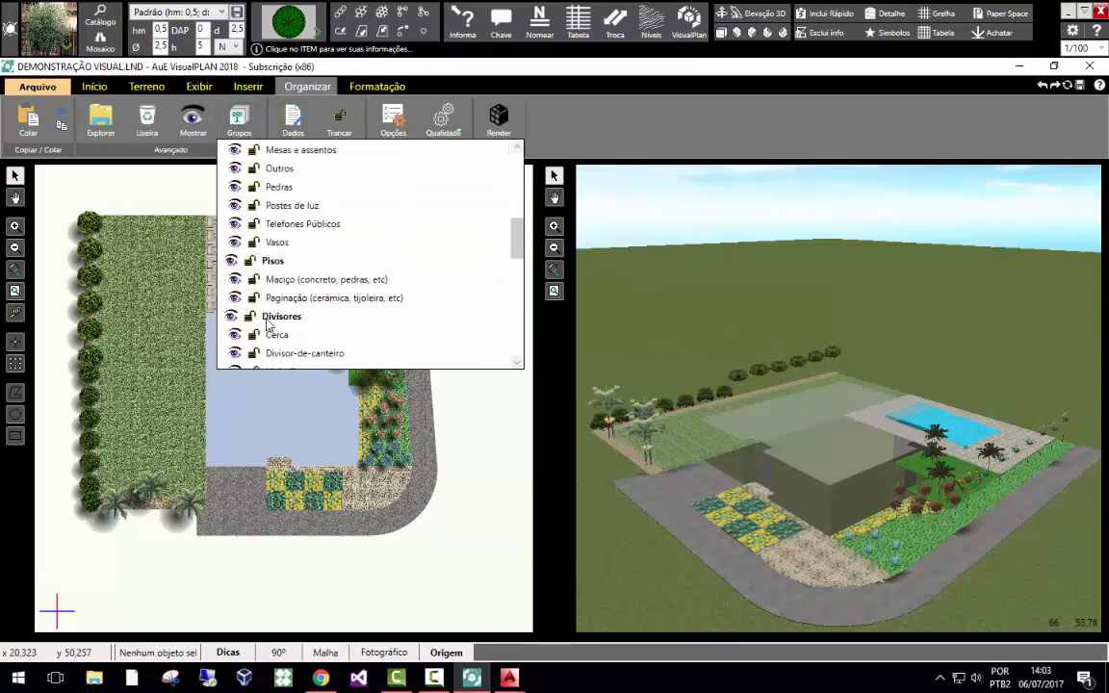
scroll(268, 324, "up", 3)
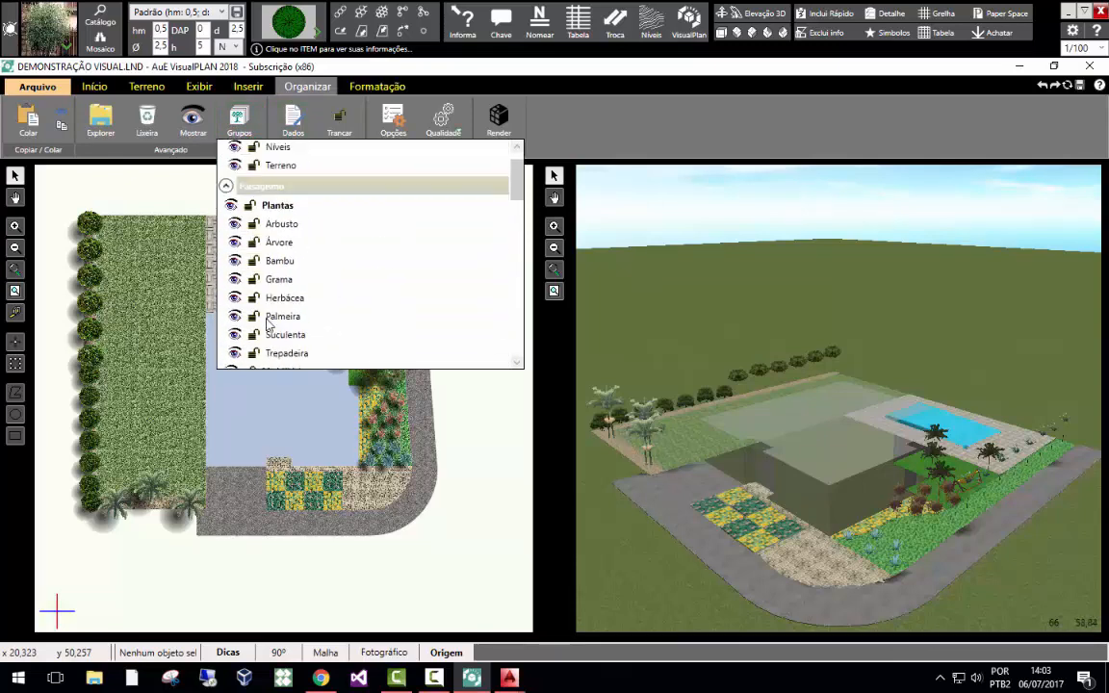
left_click(232, 206)
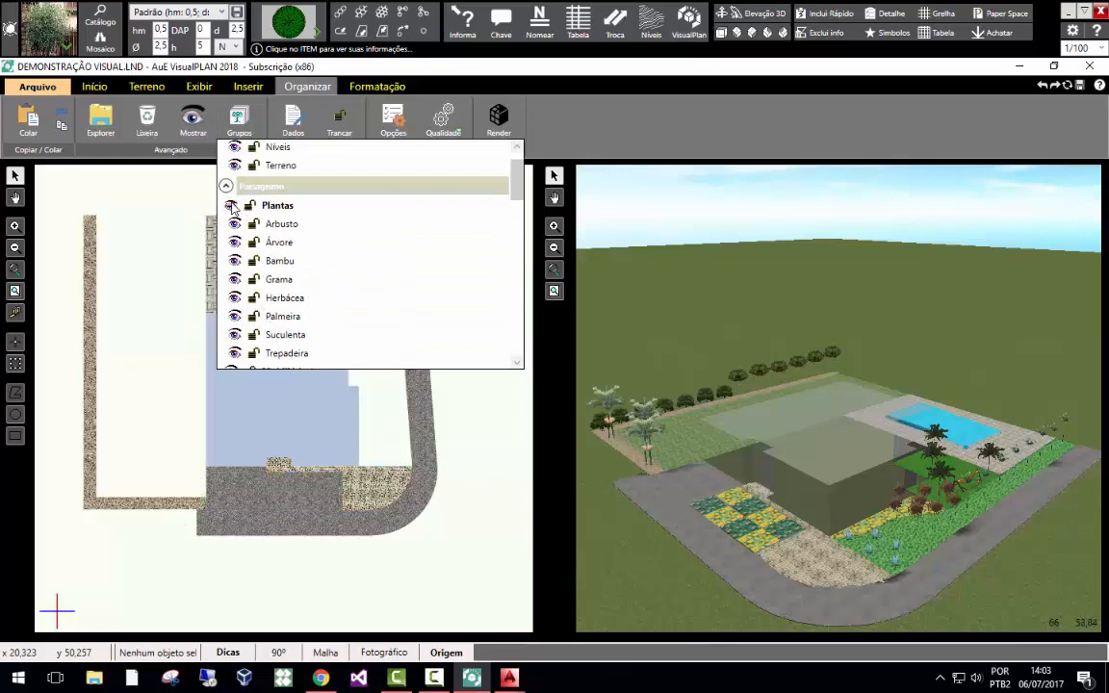
left_click(183, 541)
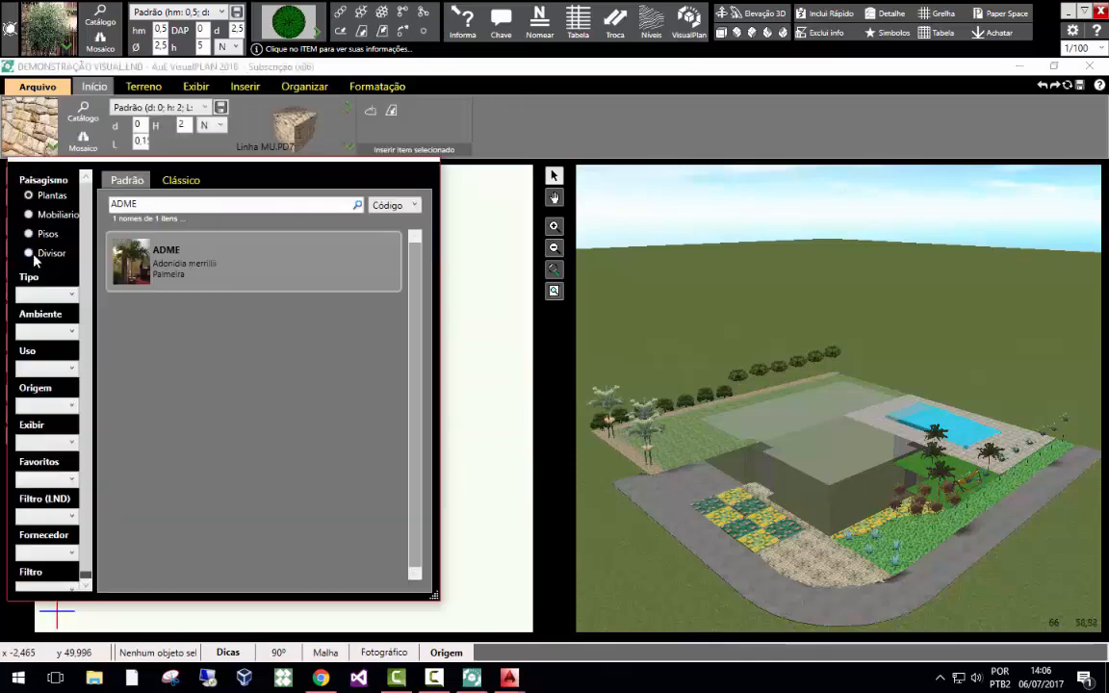
Choose the MU.PD7 Muro de Pedra Almofadada wall from the Divisor catalogue, type Muro.
left_click(32, 255)
left_click(48, 295)
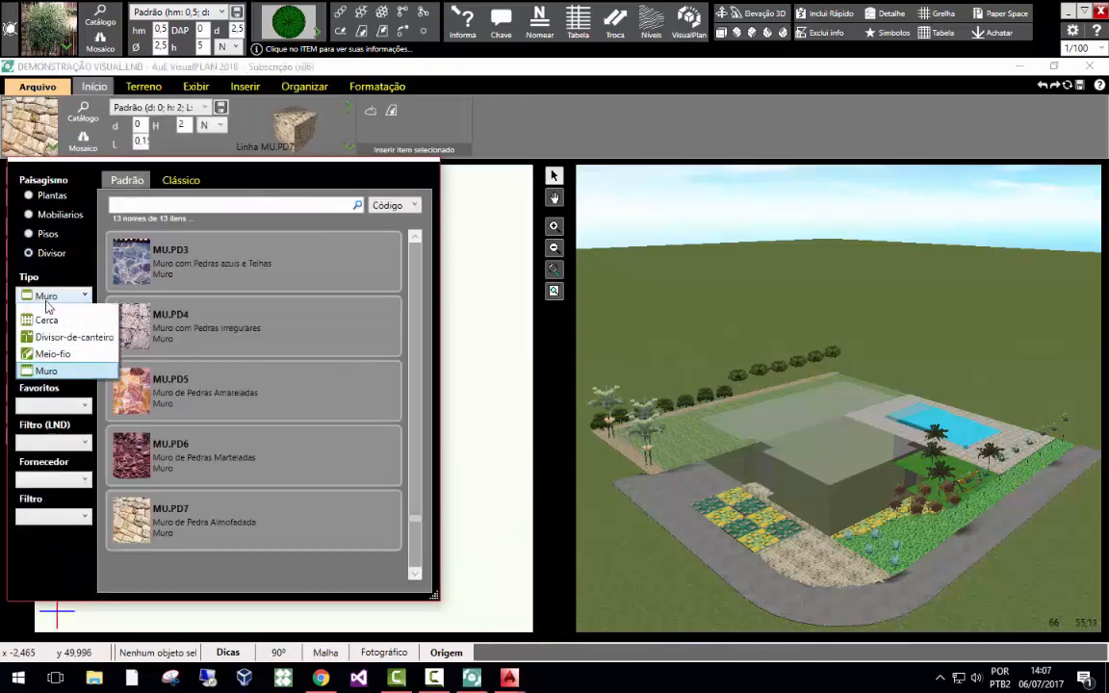
left_click(48, 295)
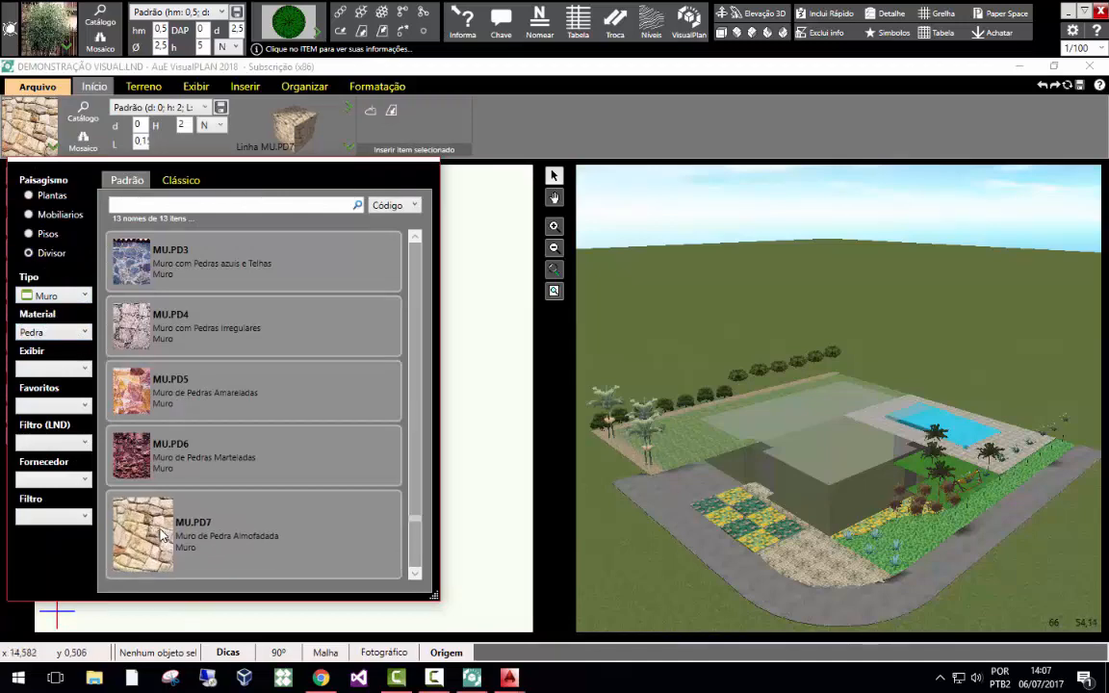
left_click(220, 526)
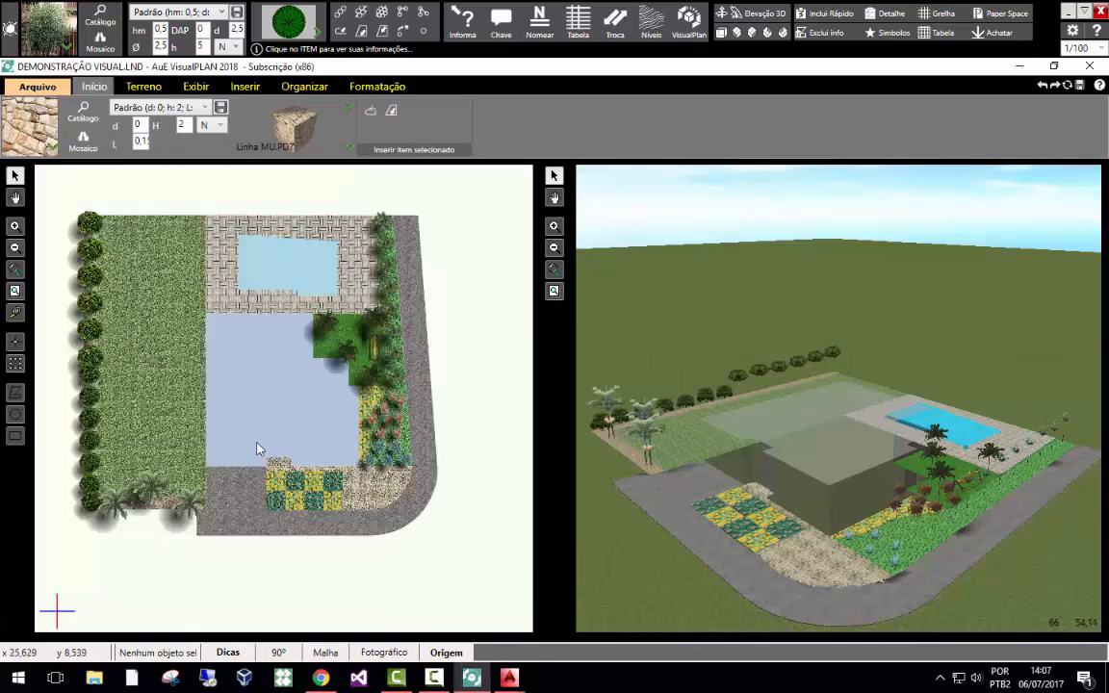
Draw the stone wall from the planting bed's corner by the Zoysia lawn, around the pool deck and large lawn, to the house's front corner.
left_click(370, 111)
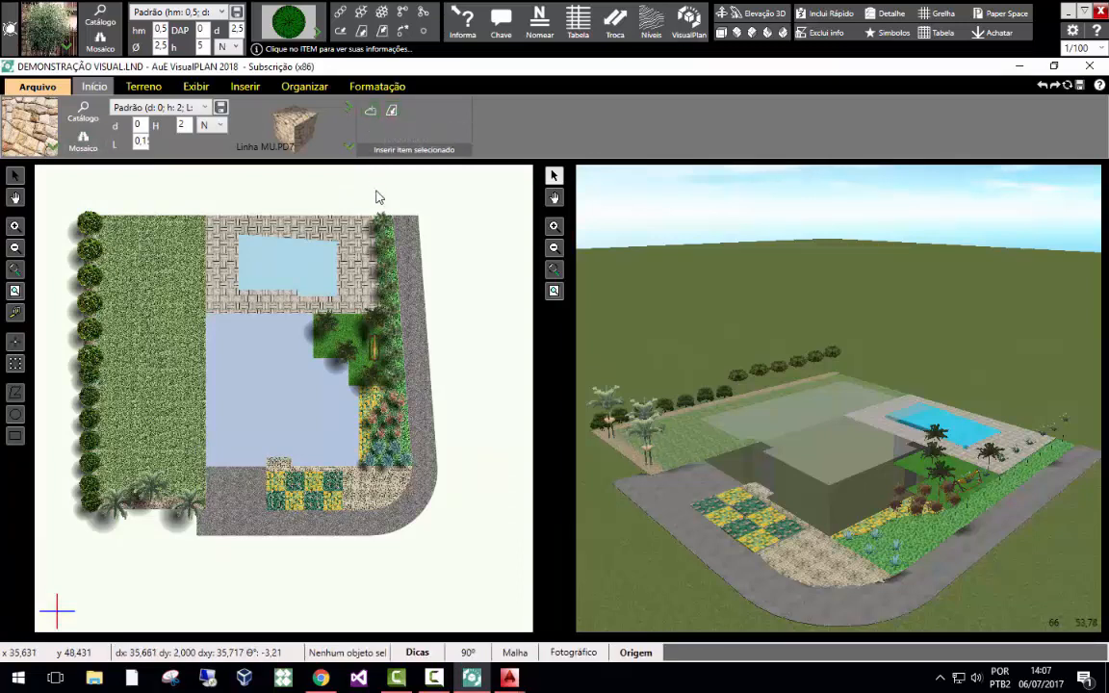
left_click(362, 389)
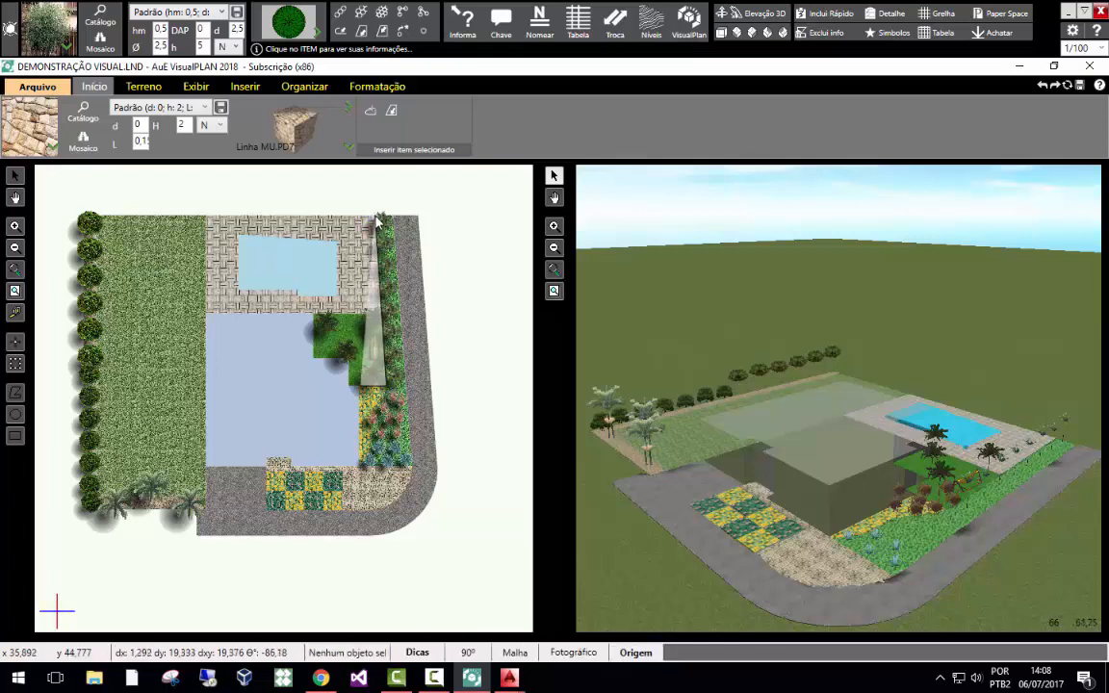
left_click(374, 216)
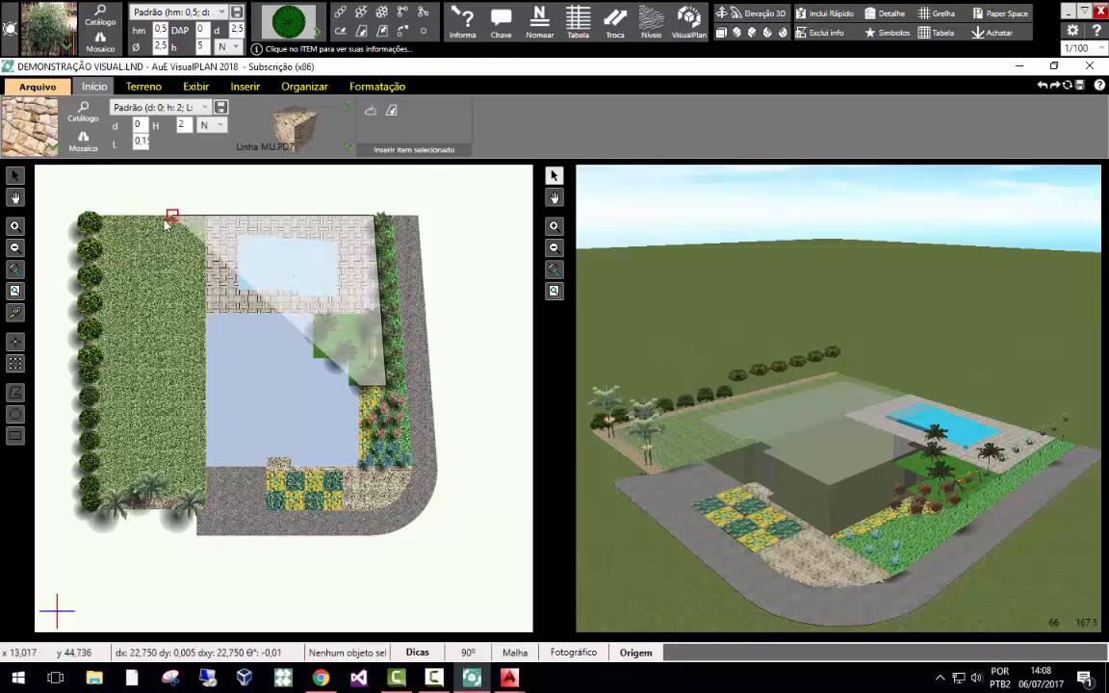
left_click(85, 218)
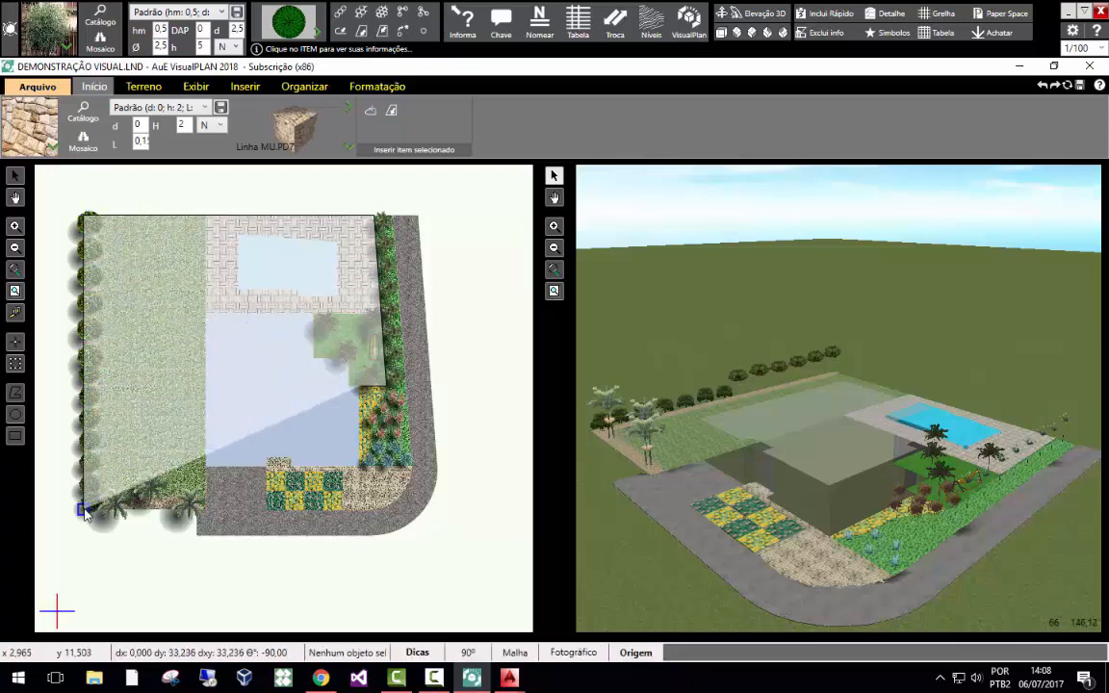
left_click(83, 511)
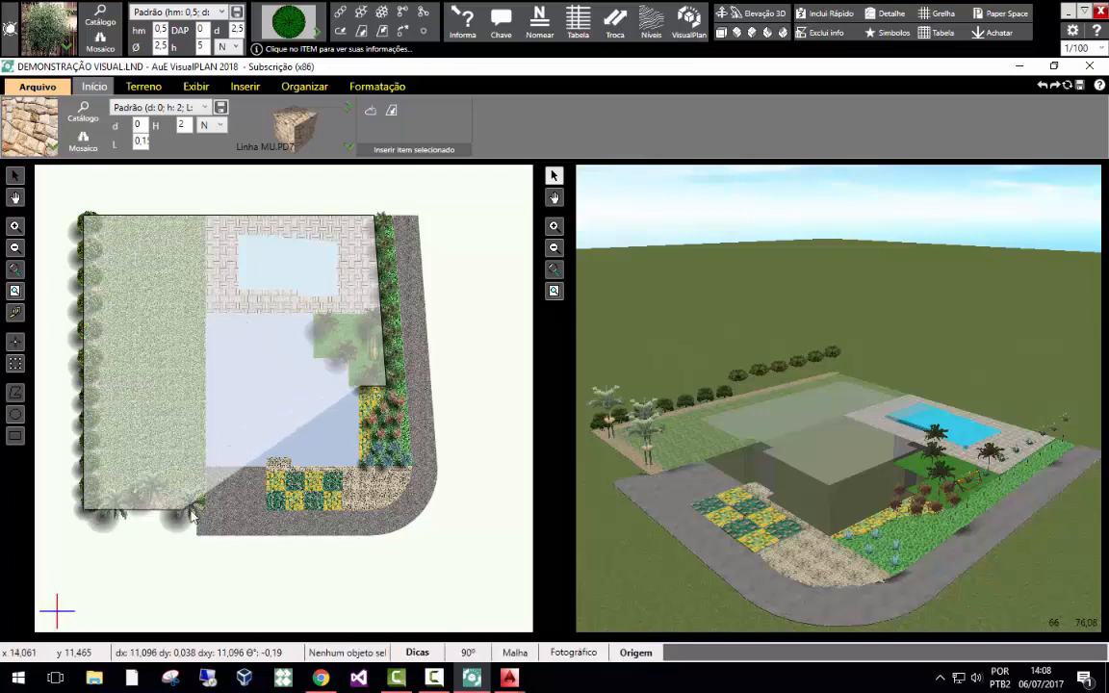
left_click(206, 511)
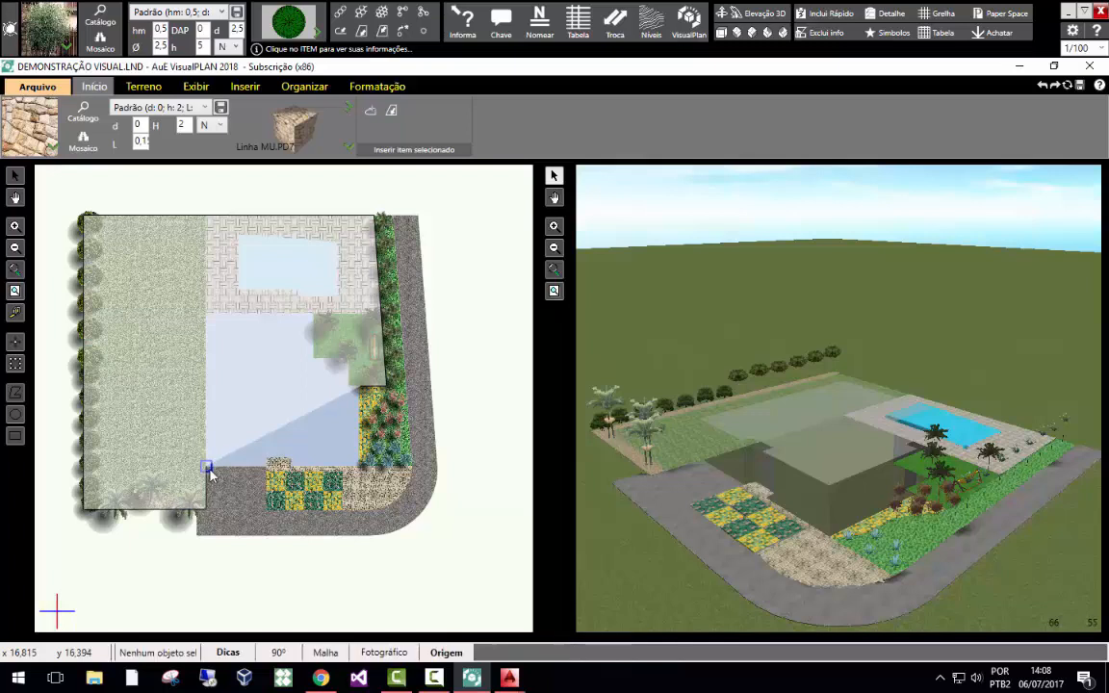
double_click(208, 467)
left_click(263, 586)
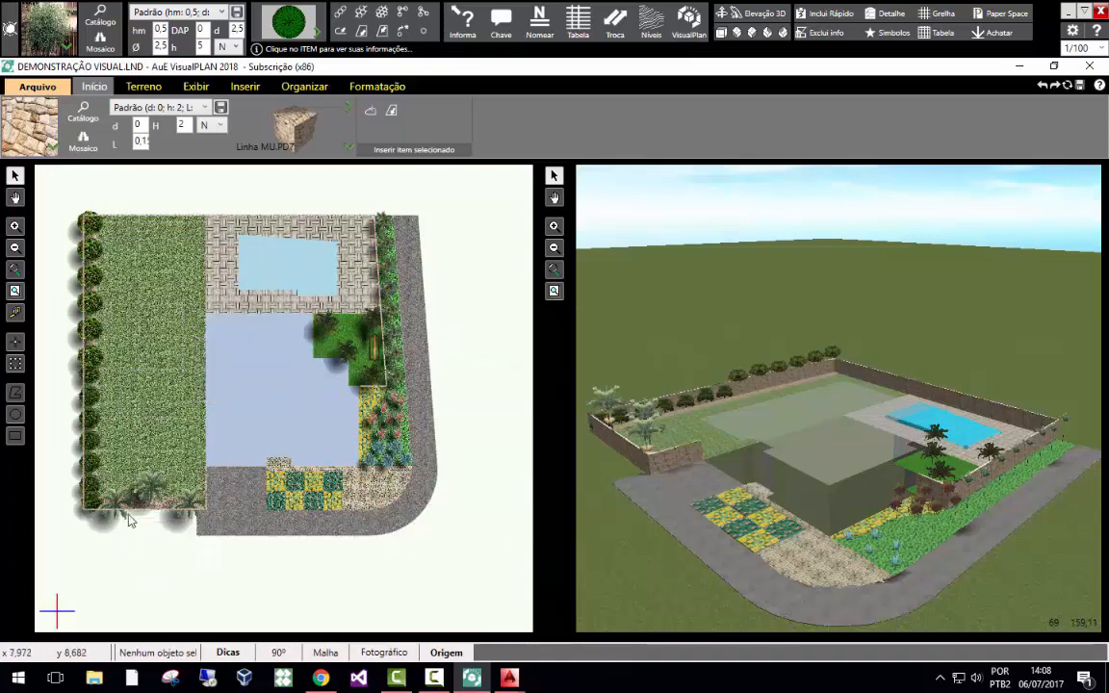
Bring the thirteen citrus trees along the large lawn's edge and the three Archontophoenix palms in front of the wall in the drawing order.
left_click(92, 225)
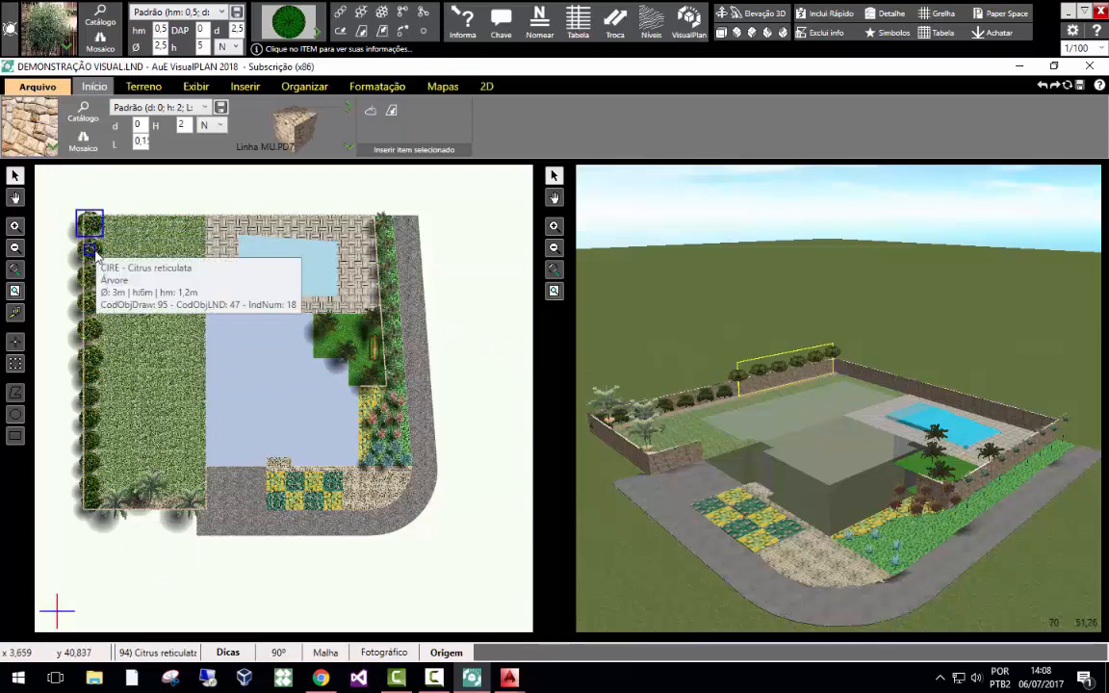
left_click(95, 256, "shift")
left_click(95, 281, "shift")
left_click(95, 308, "shift")
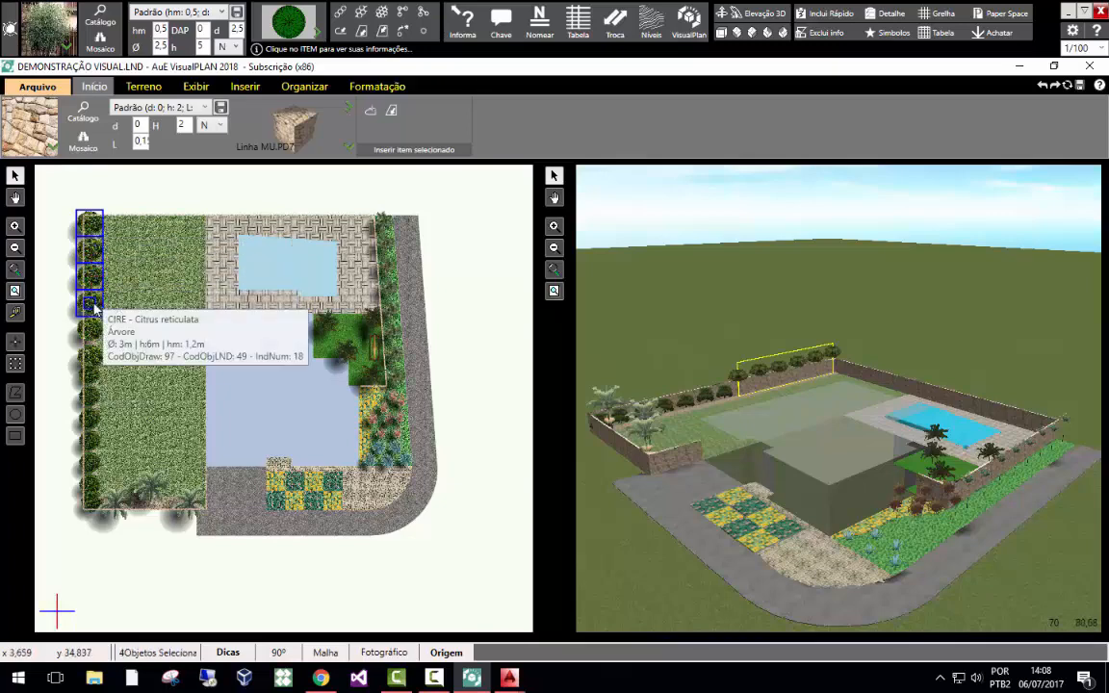
left_click(95, 334, "shift")
left_click(95, 355, "shift")
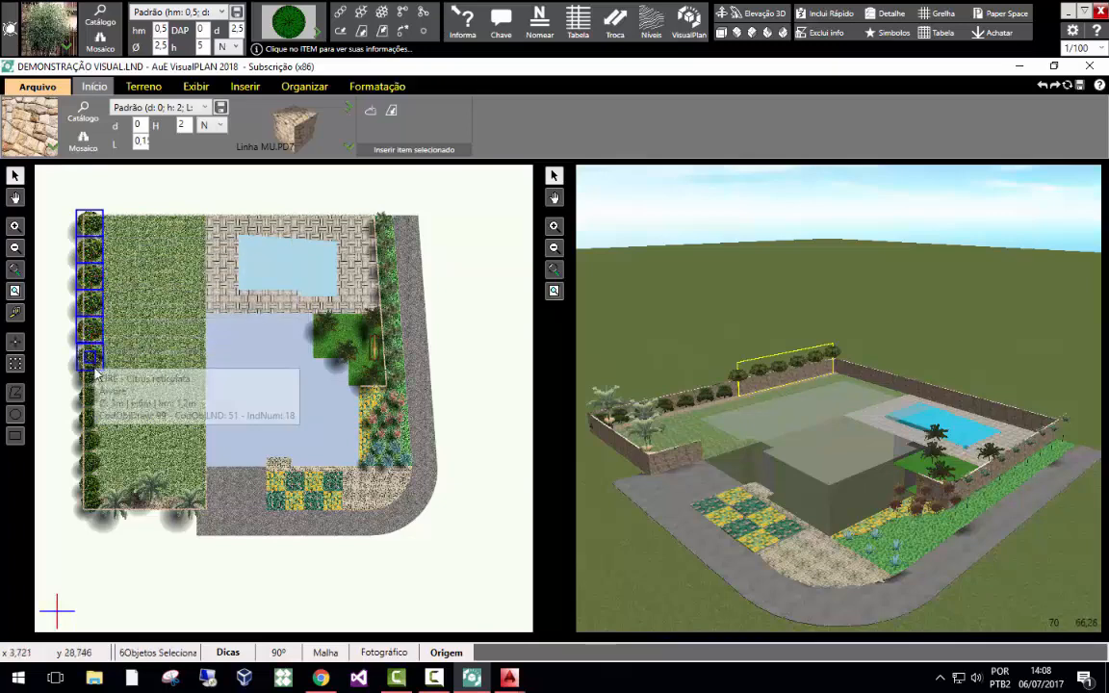
left_click(94, 377, "shift")
left_click(94, 398, "shift")
left_click(95, 420, "shift")
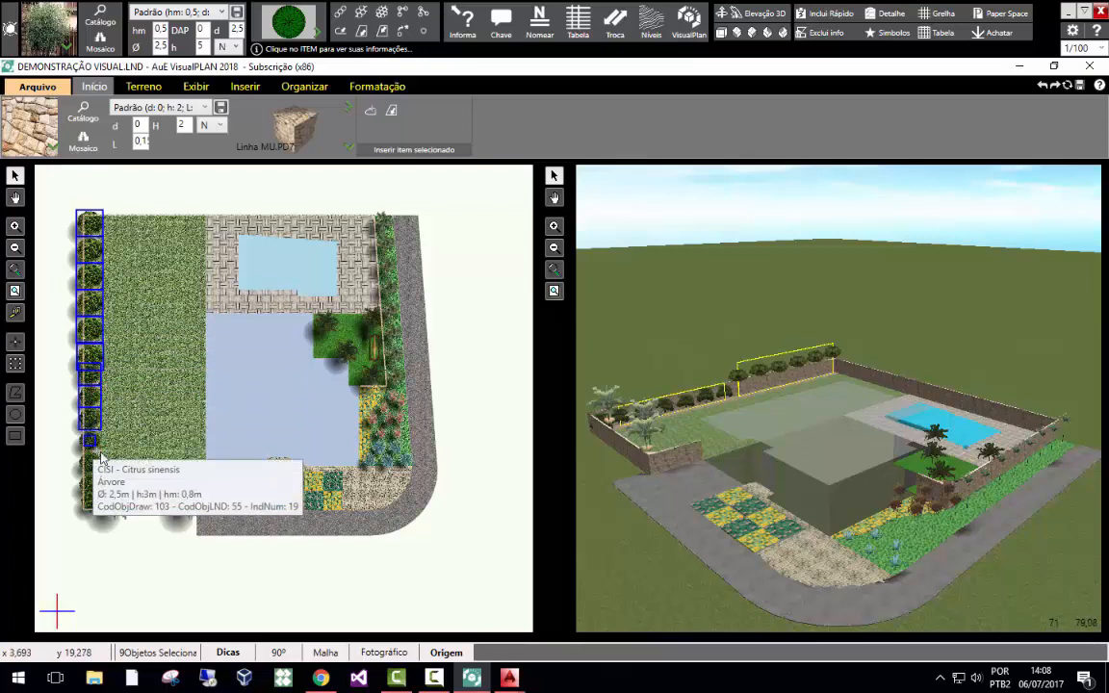
left_click(94, 441, "shift")
left_click(95, 467, "shift")
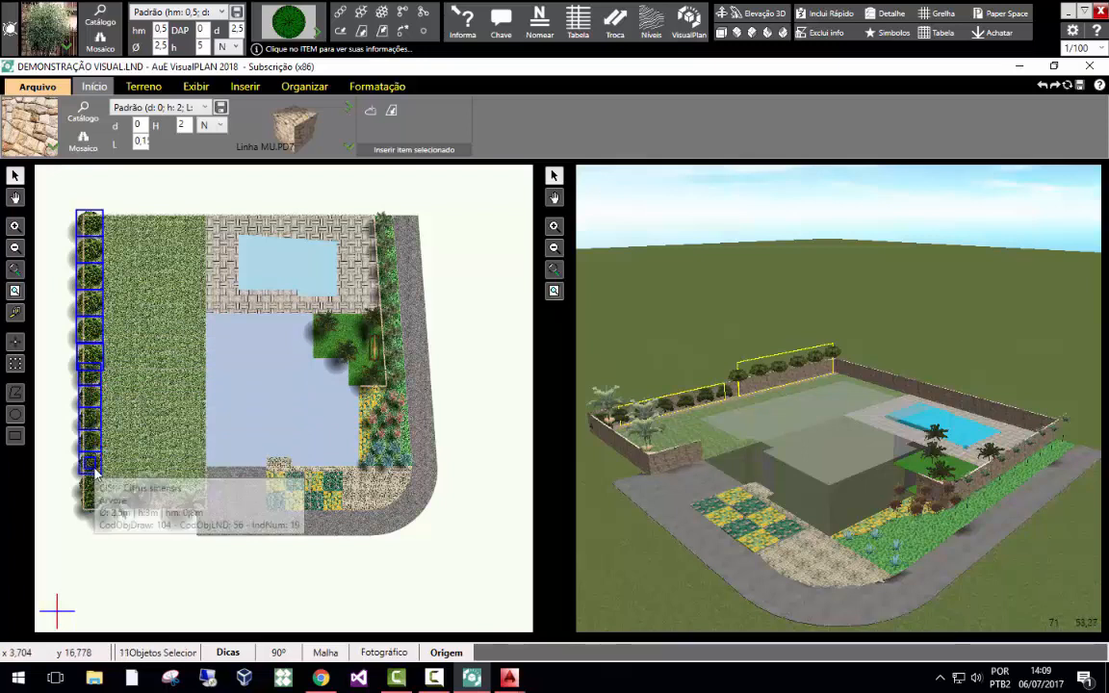
left_click(94, 487, "shift")
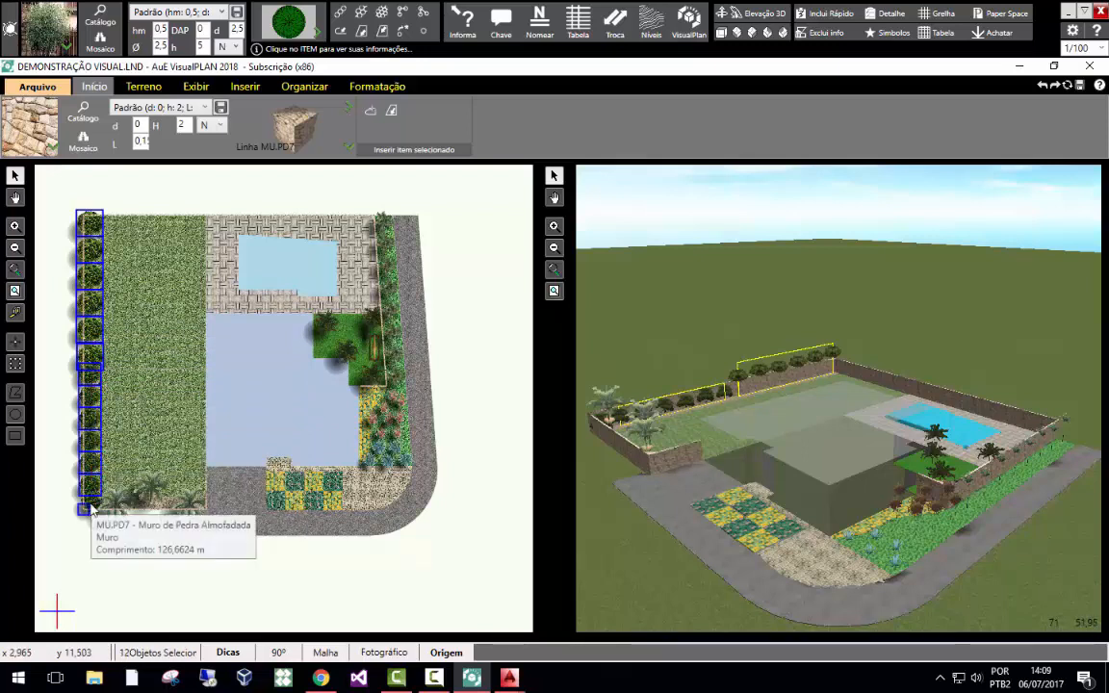
left_click(92, 503, "shift")
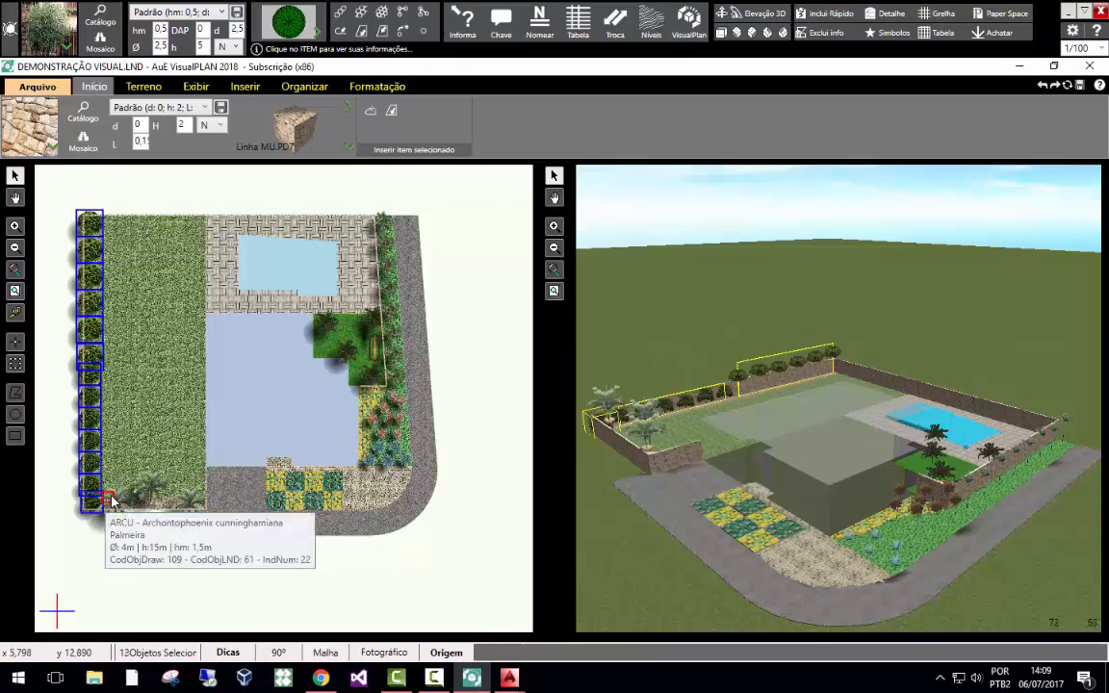
left_click(117, 500, "shift")
left_click(151, 487, "shift")
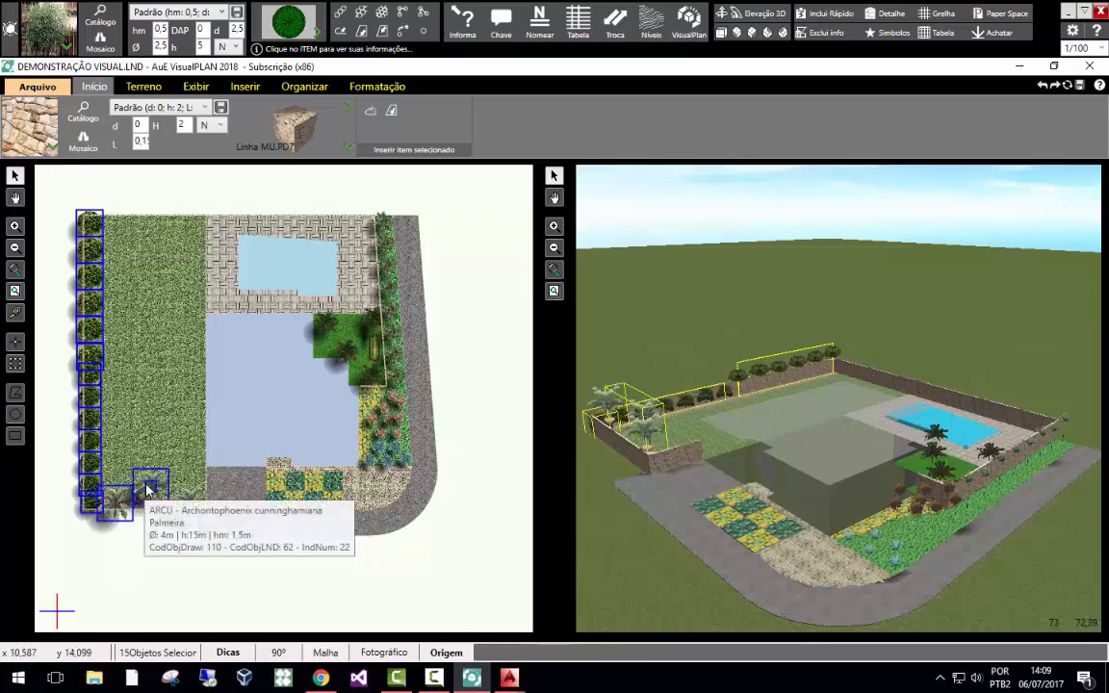
left_click(191, 501, "shift")
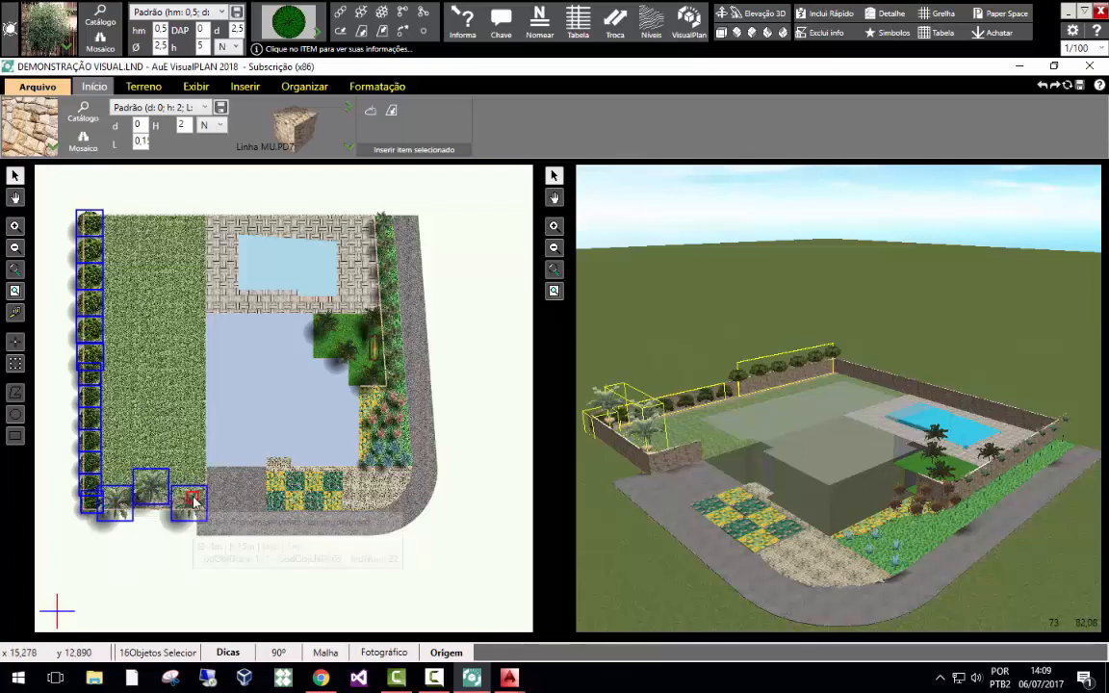
left_click(375, 86)
left_click(36, 116)
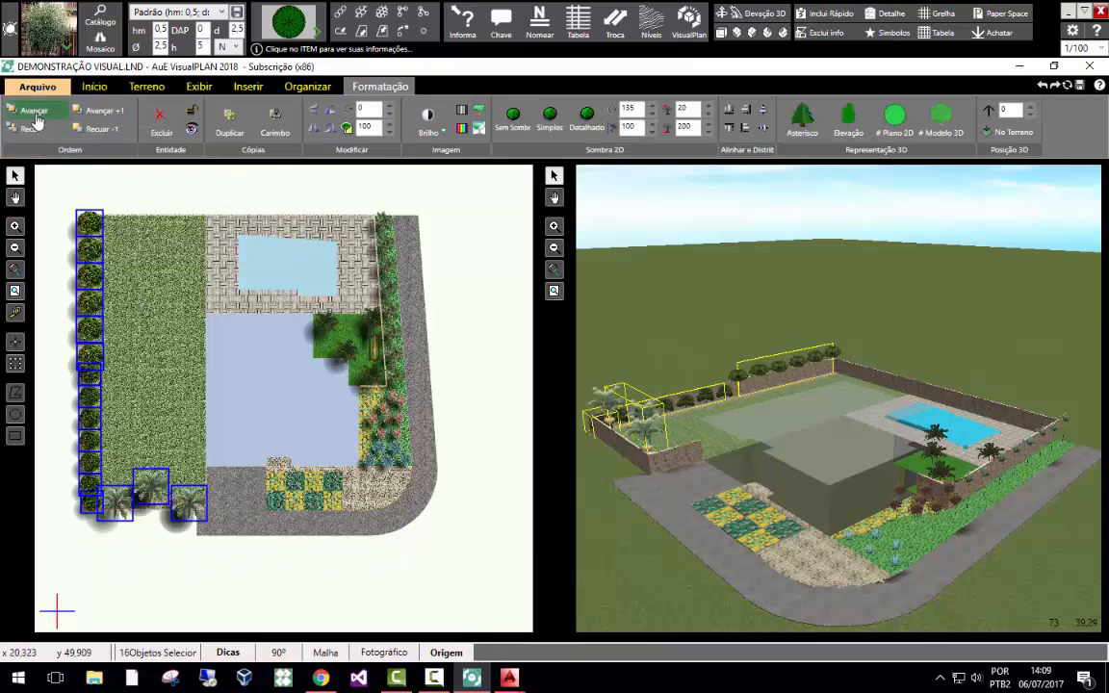
left_click(175, 585)
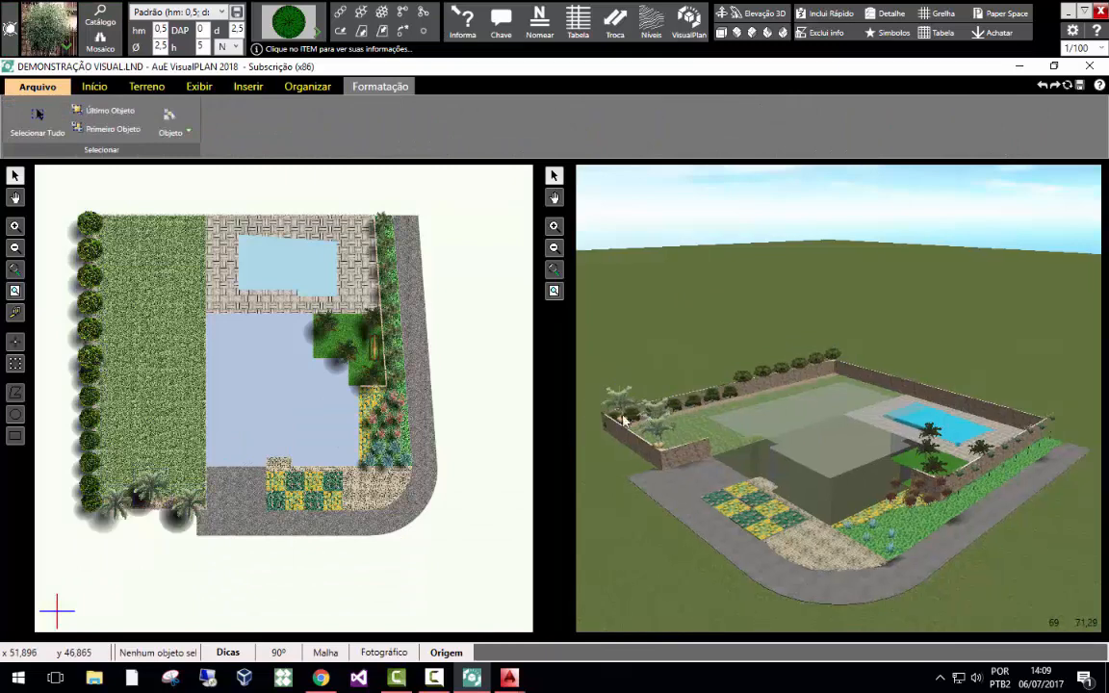
Delete the Citrus sinensis tree at the wall's corner beside the Archontophoenix palms.
scroll(98, 506, "up", 4)
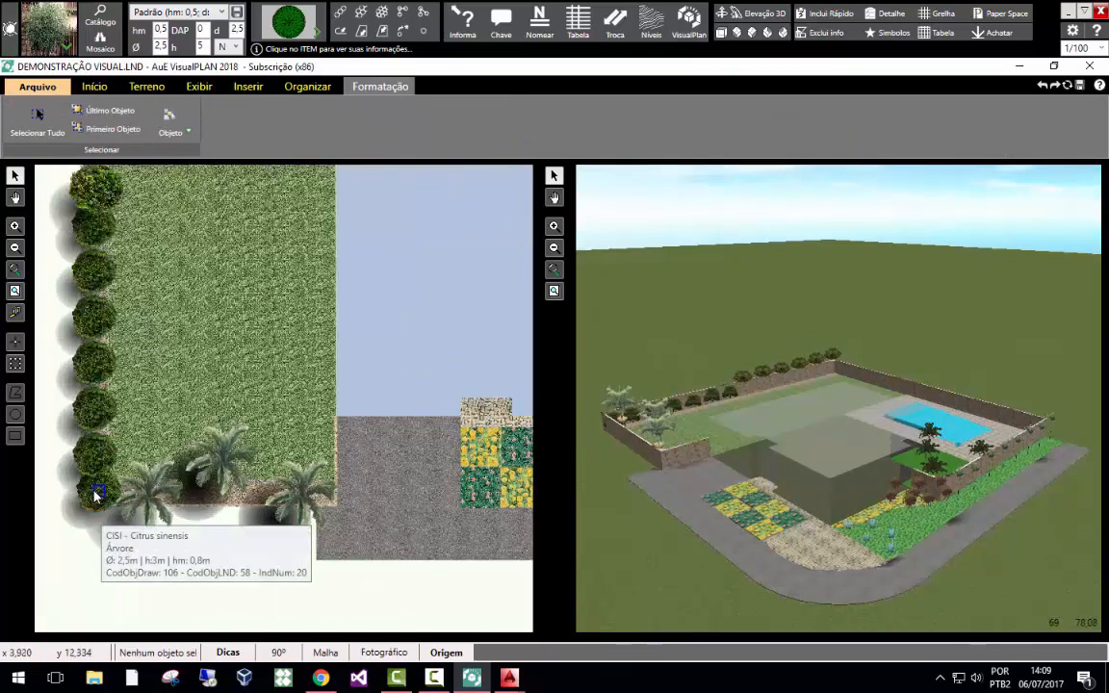
left_click(97, 493)
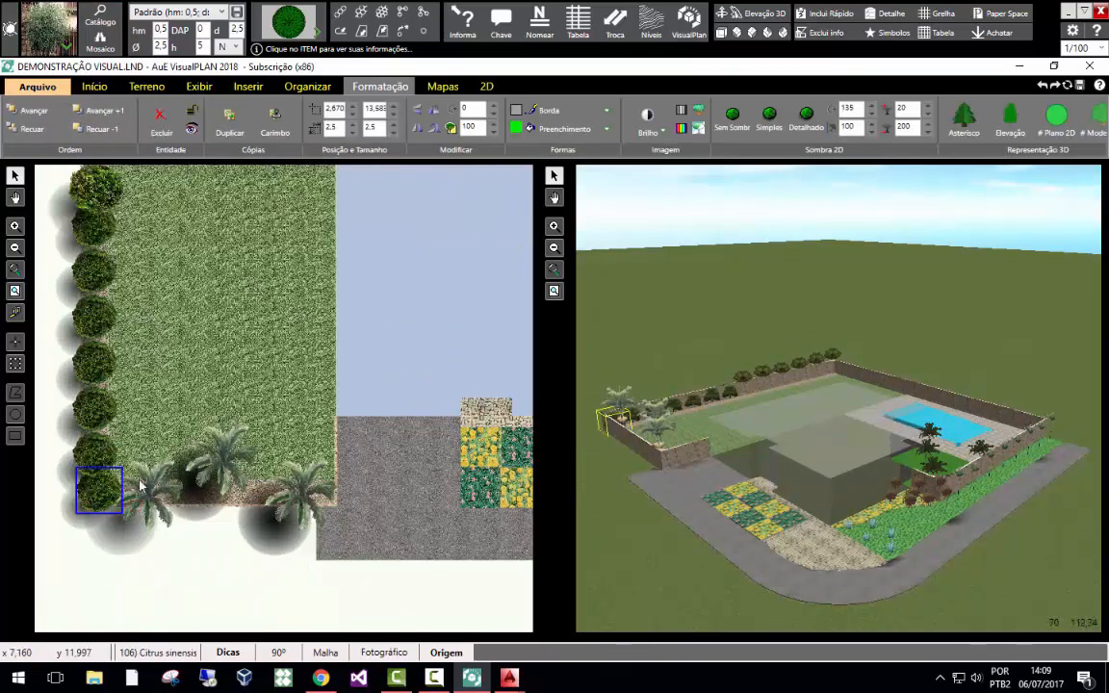
left_click(152, 564)
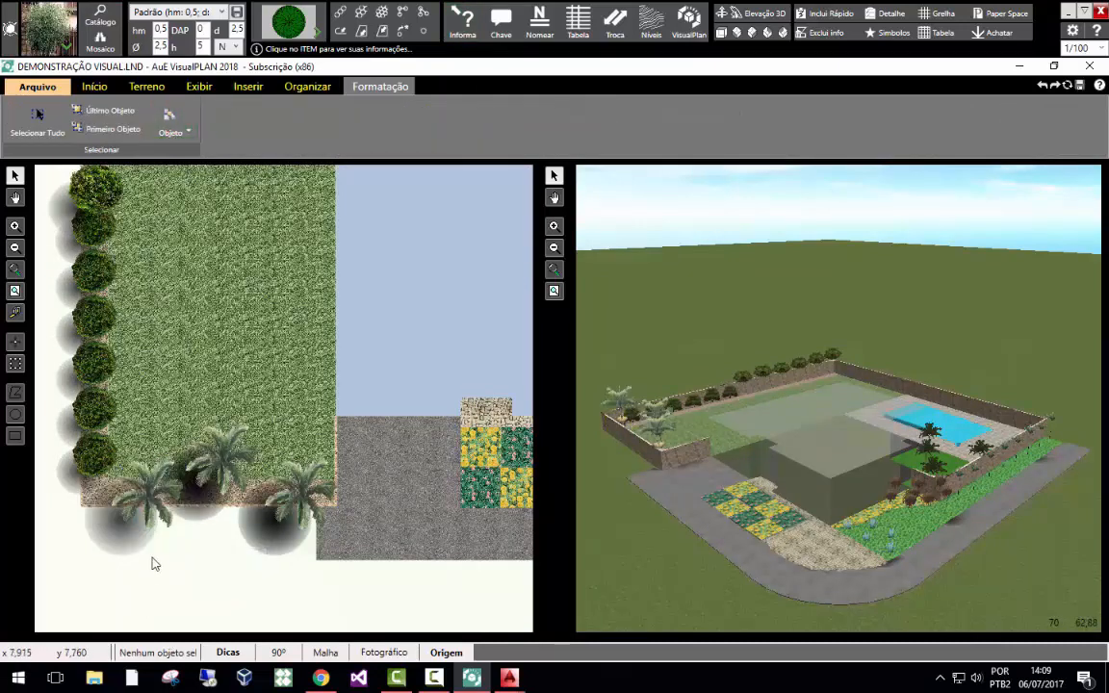
Move the Citrus sinensis nearest the Archontophoenix palms slightly inward from the wall onto the lawn.
left_click(102, 459)
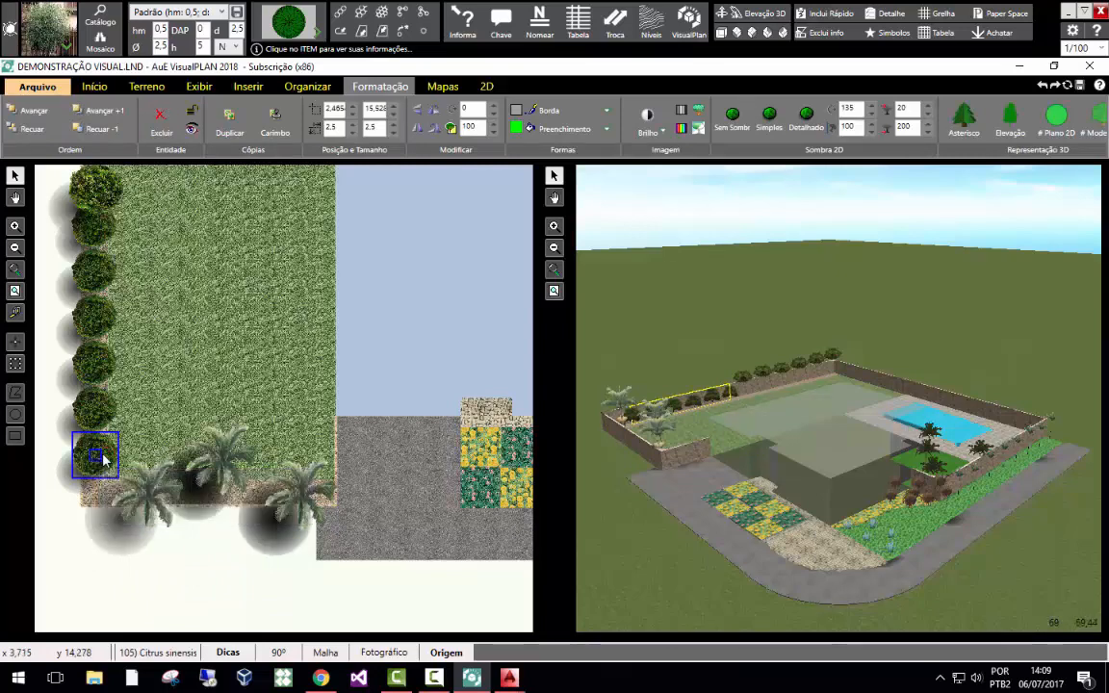
left_click_drag(103, 459, 108, 459)
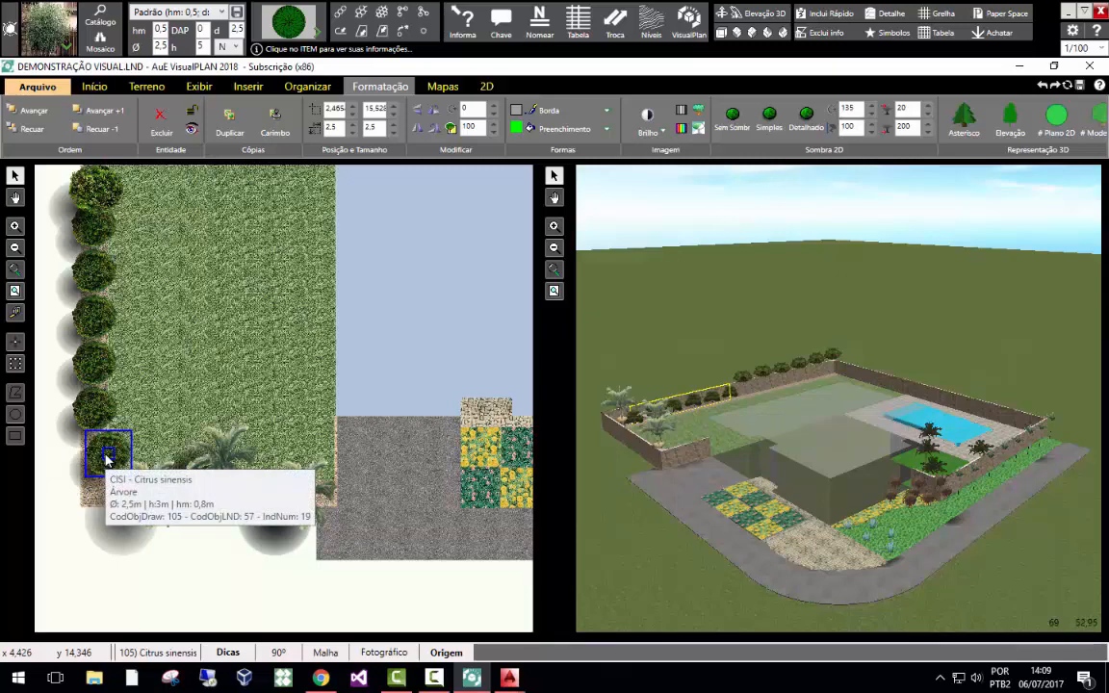
scroll(117, 472, "down", 3)
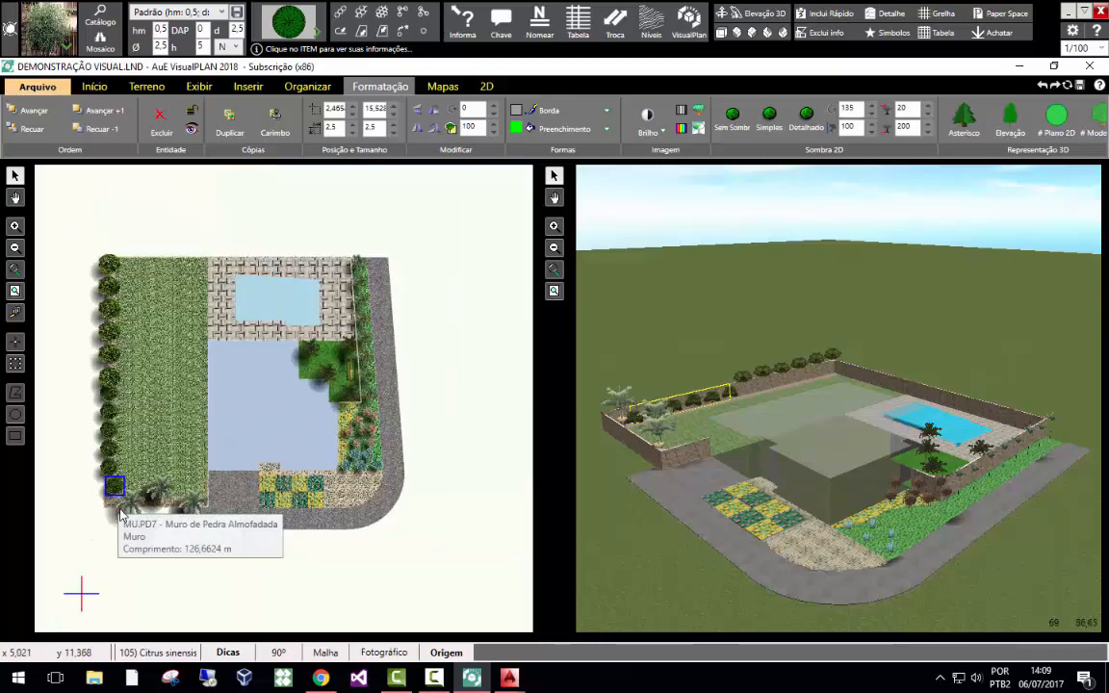
scroll(115, 277, "up", 1)
Move the other eleven citrus trees inward from the wall, in line with the tree nearest the palms.
left_click(109, 261)
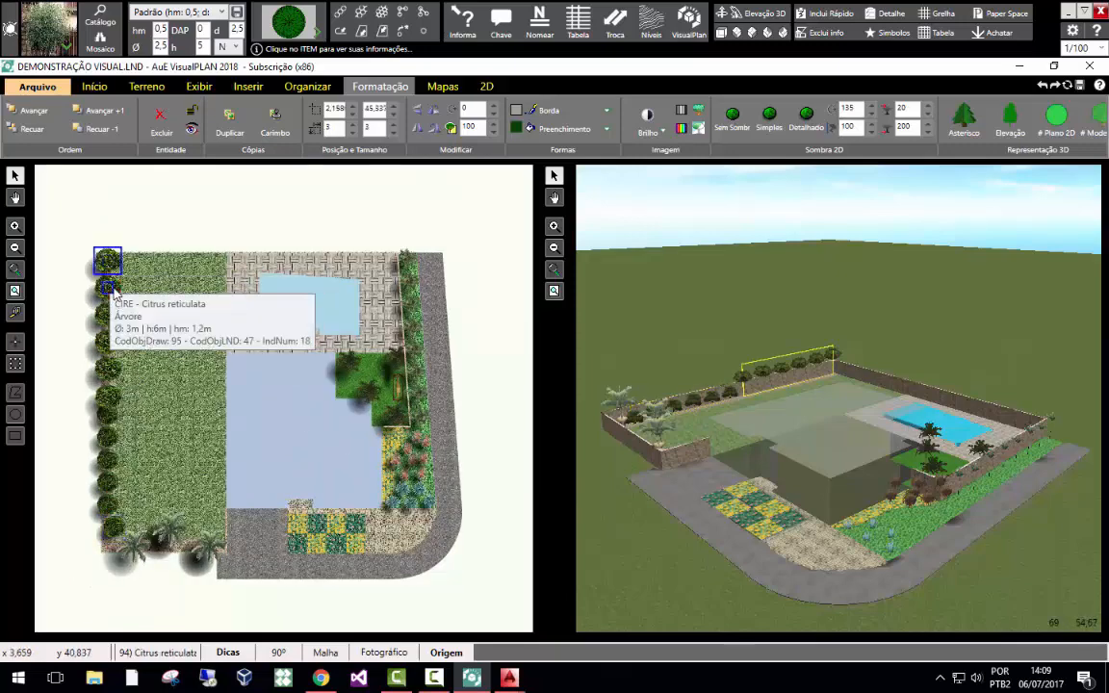
left_click(109, 288, "shift")
left_click(109, 316, "shift")
left_click(109, 343, "shift")
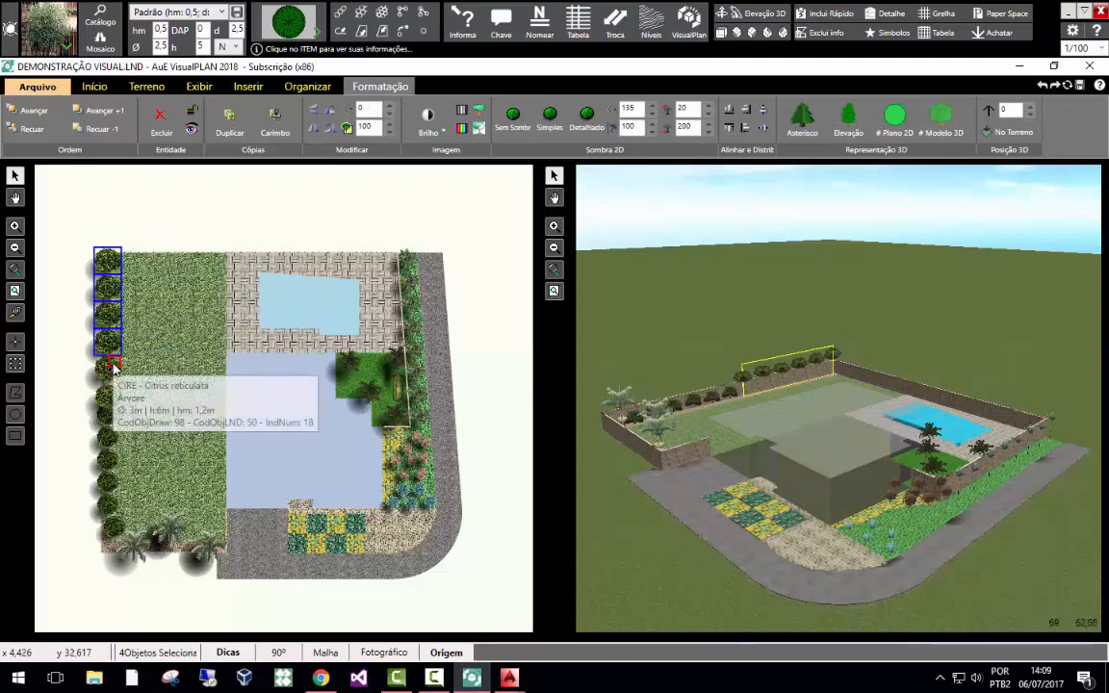
left_click(109, 370, "shift")
left_click(109, 397, "shift")
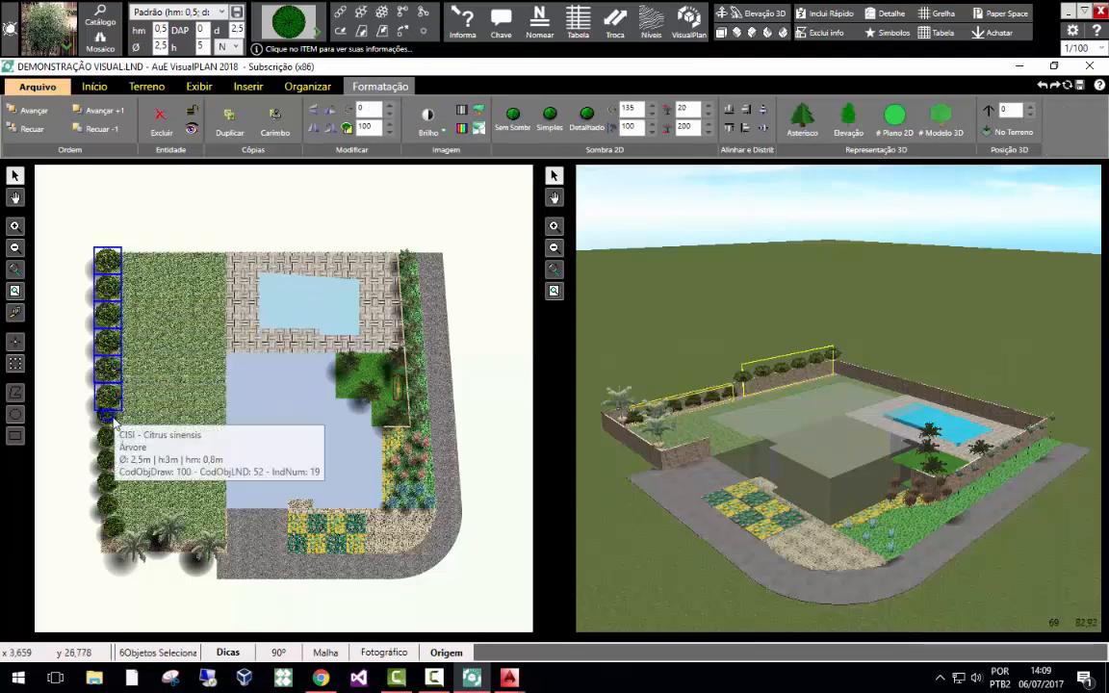
left_click(108, 416, "shift")
left_click(109, 437, "shift")
left_click(109, 458, "shift")
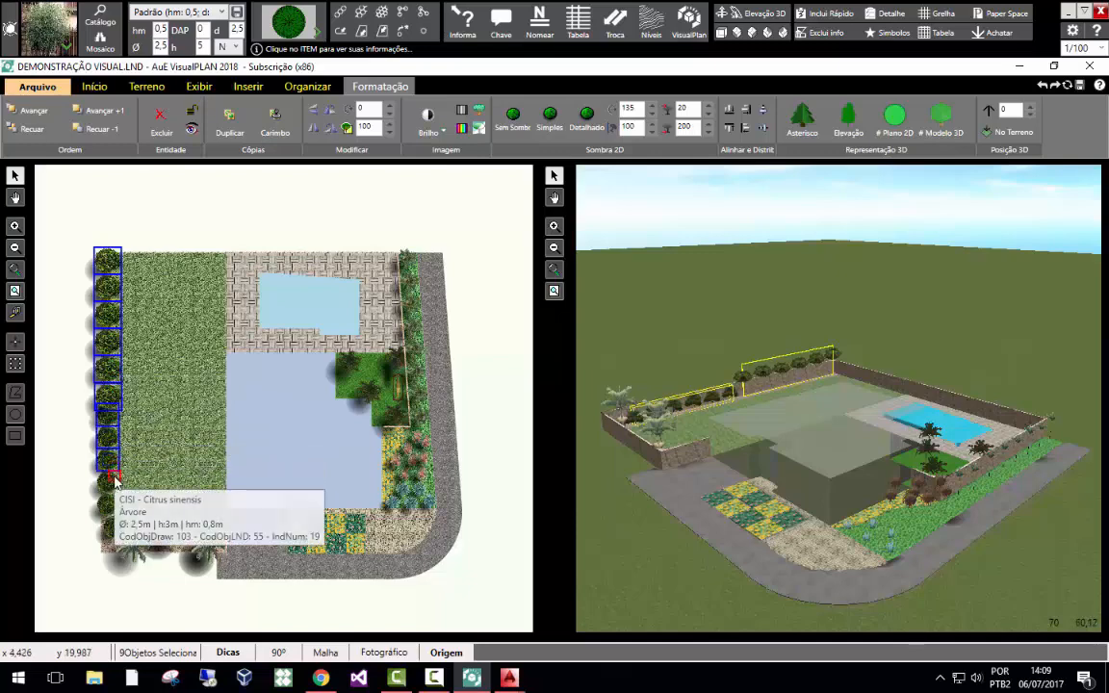
left_click(109, 479, "shift")
left_click(109, 502, "shift")
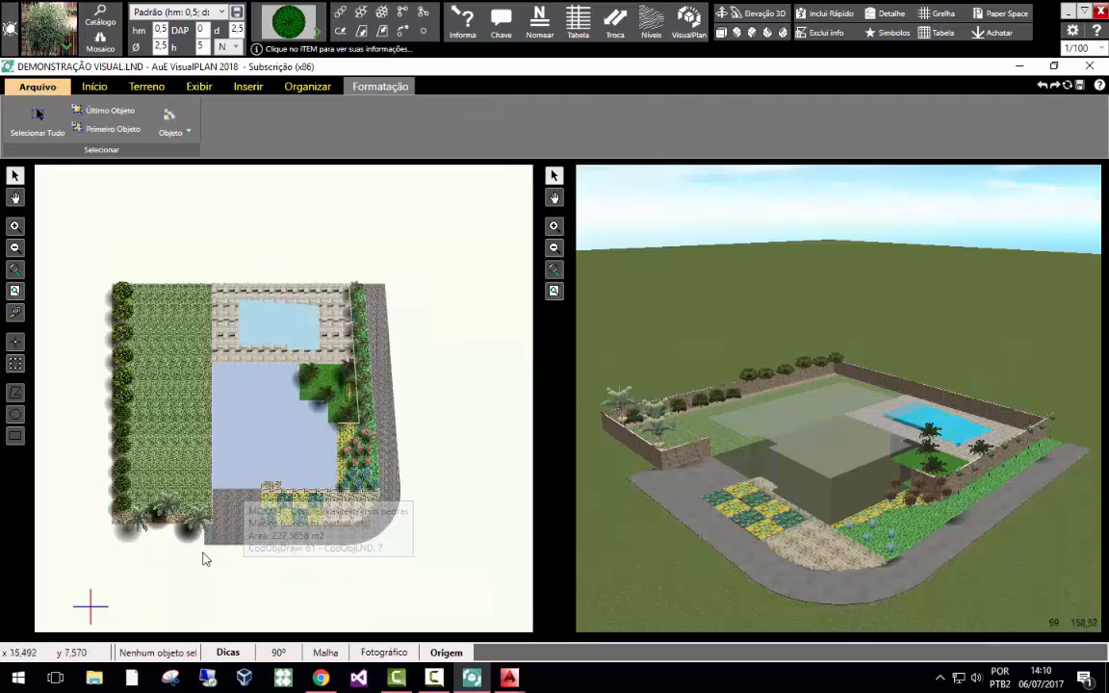
Try the no-shadow and simple 2D shadow options on the hammock beside the wall, and choose the detailed shadow.
scroll(203, 557, "up", 2)
scroll(203, 557, "up", 1)
scroll(154, 525, "down", 3)
scroll(362, 433, "up", 1)
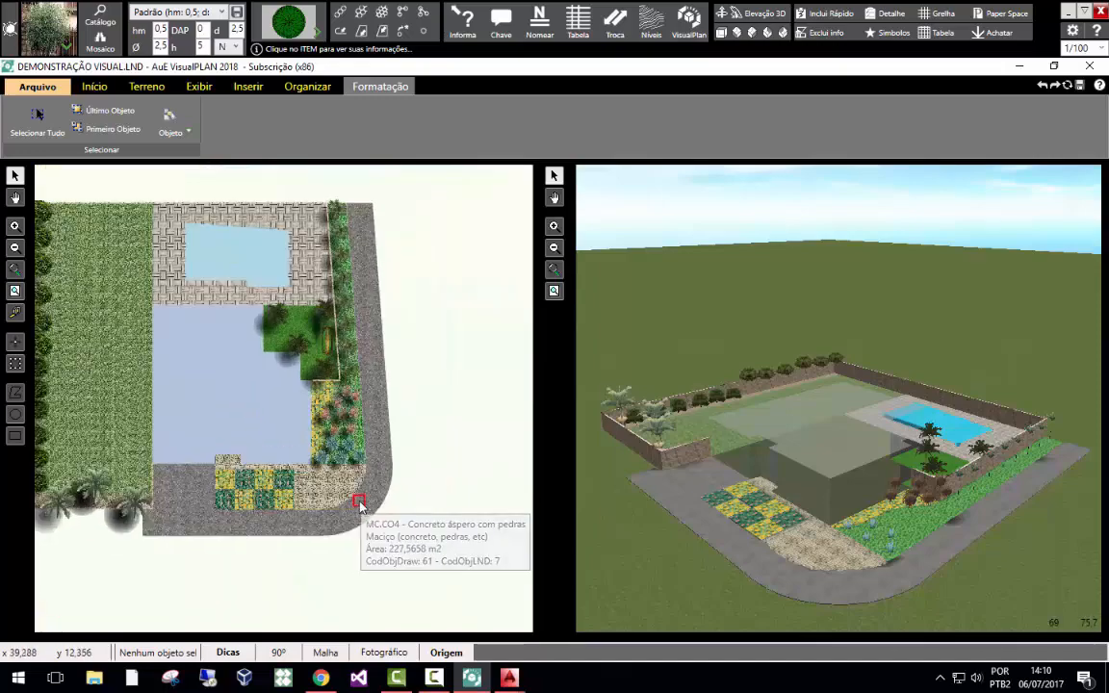
scroll(341, 468, "up", 1)
scroll(270, 237, "up", 2)
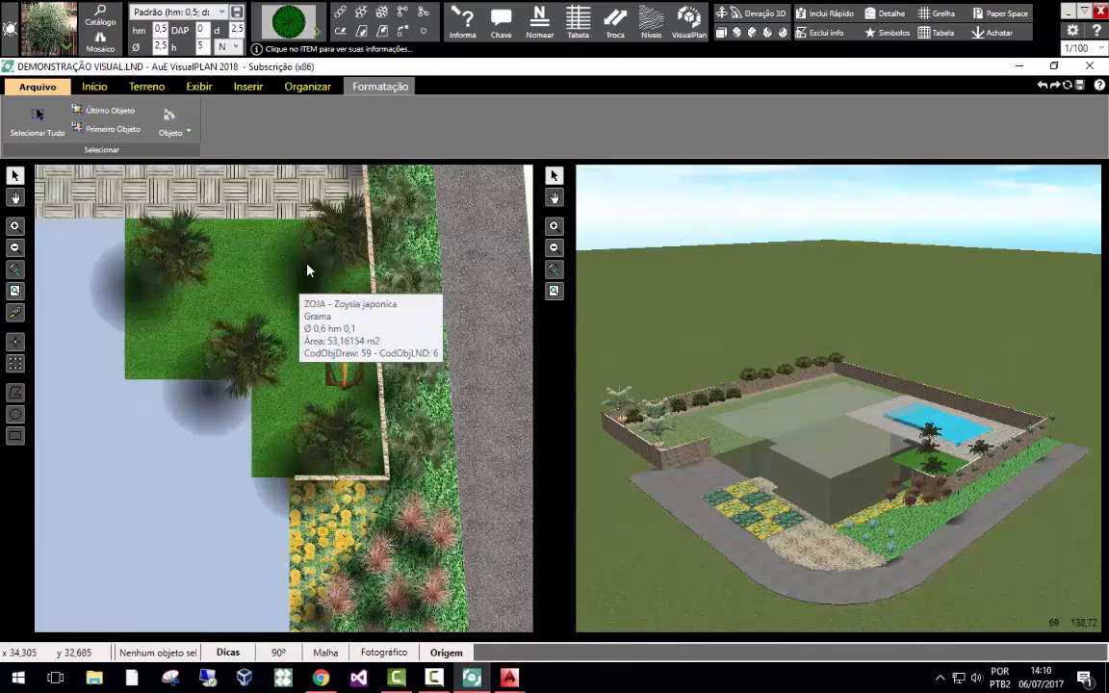
left_click(344, 339)
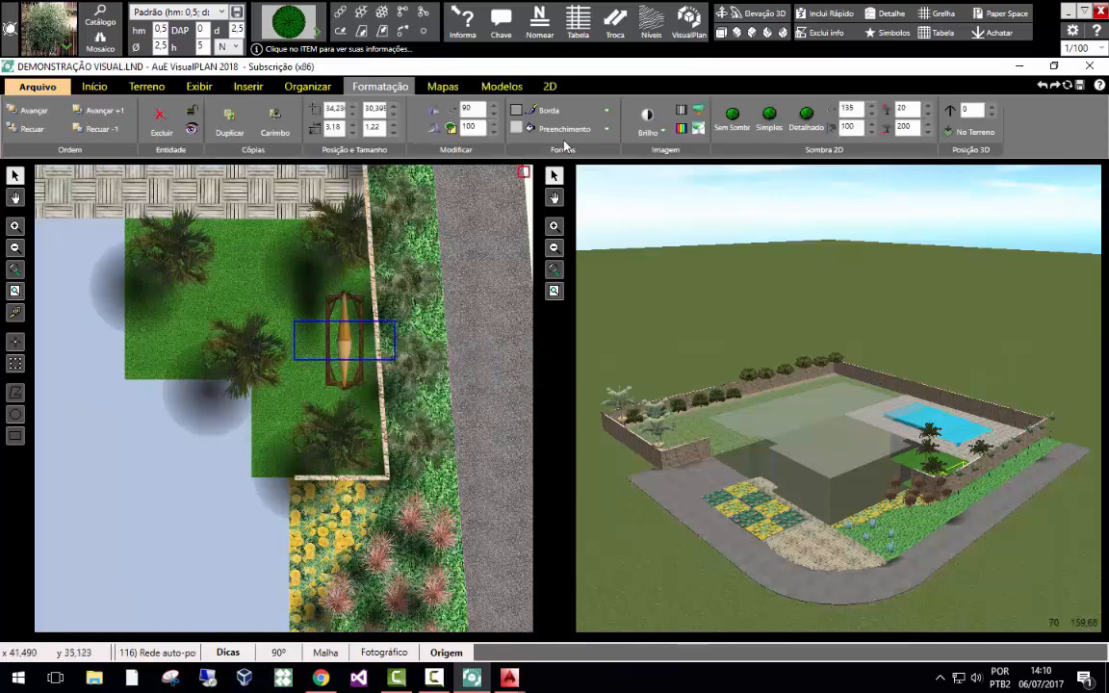
left_click(731, 127)
left_click(765, 128)
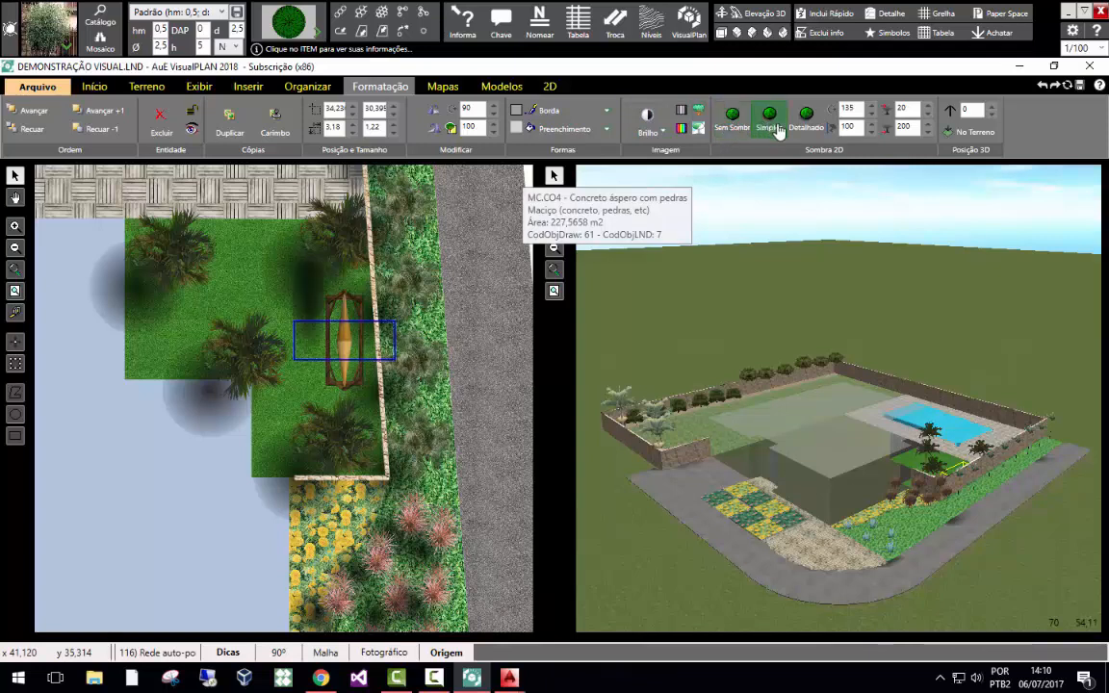
left_click(815, 122)
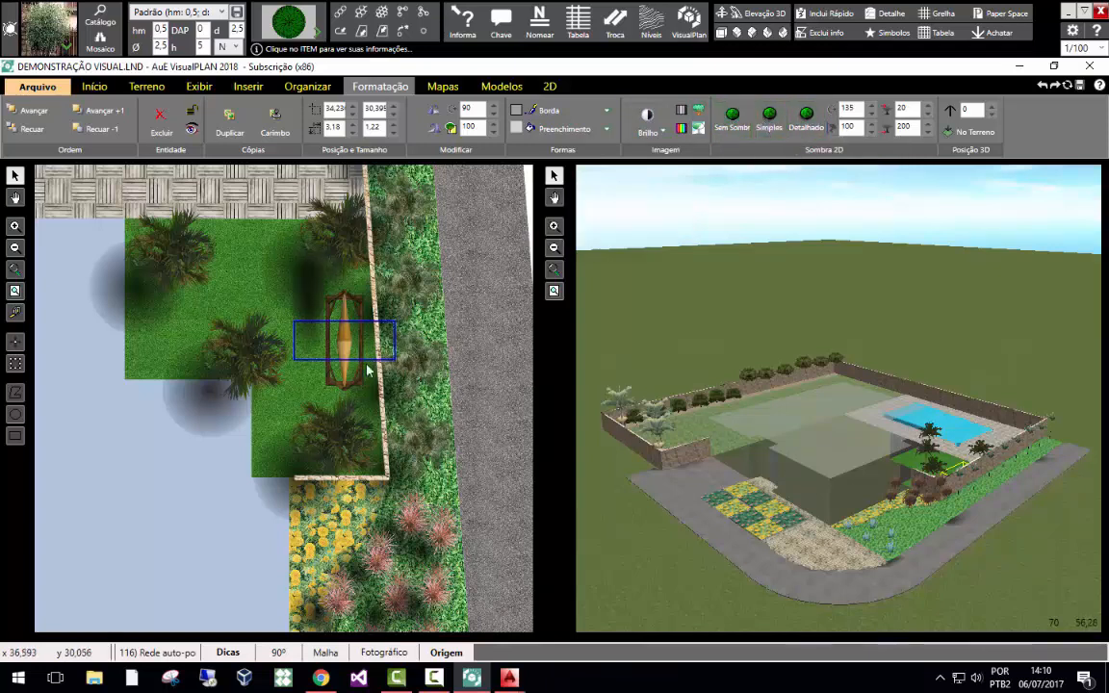
Move the Adonidia merrillii palm above the hammock slightly away from the stone wall onto the small lawn.
scroll(383, 367, "down", 1)
scroll(384, 367, "down", 1)
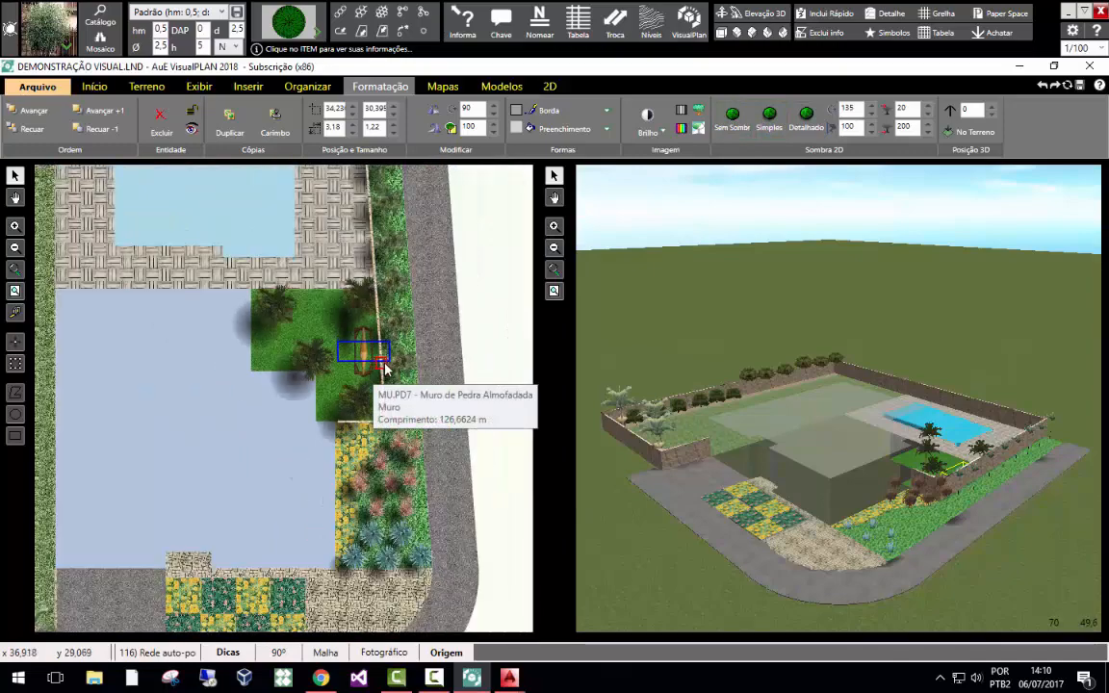
scroll(382, 316, "up", 2)
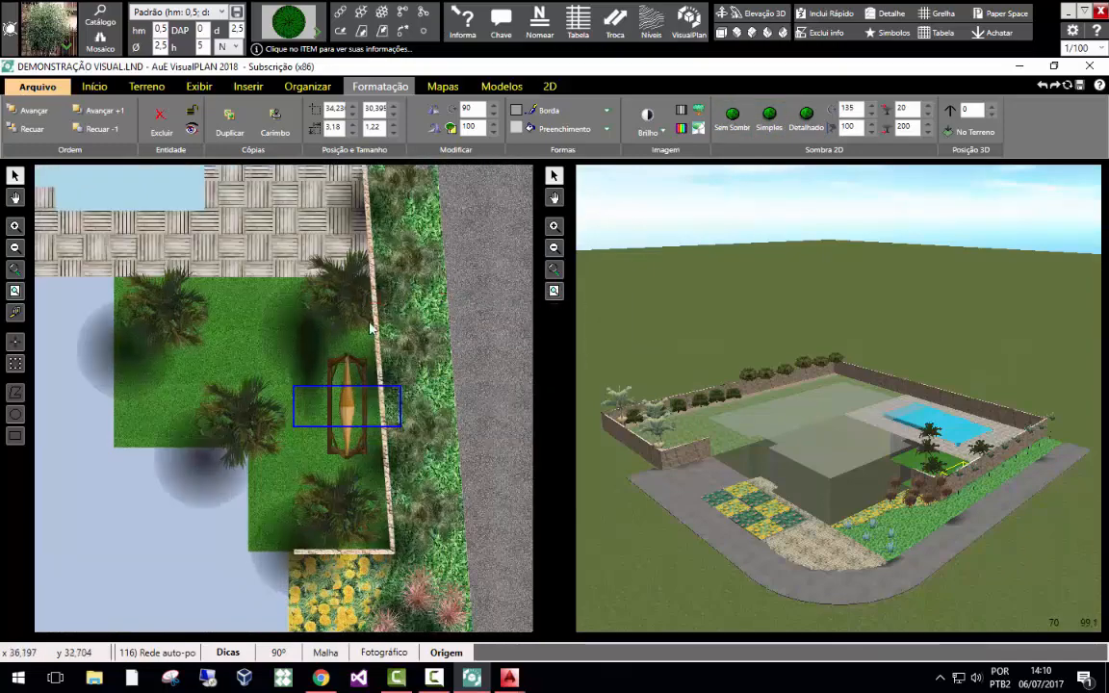
scroll(381, 335, "down", 4)
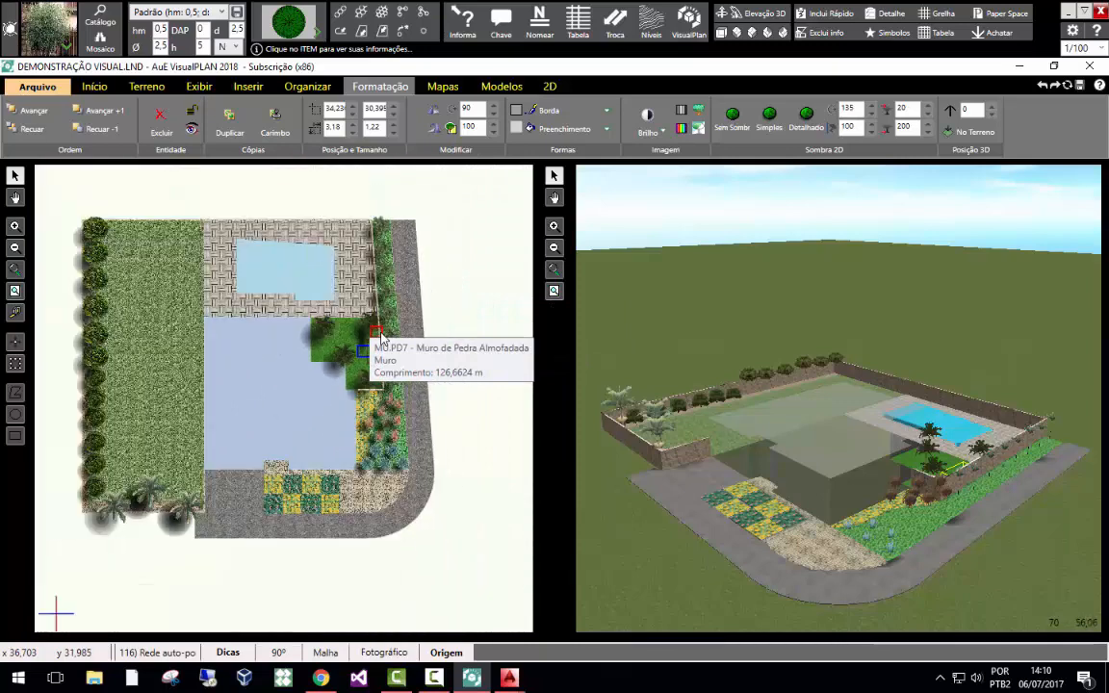
scroll(384, 334, "up", 3)
left_click(364, 330)
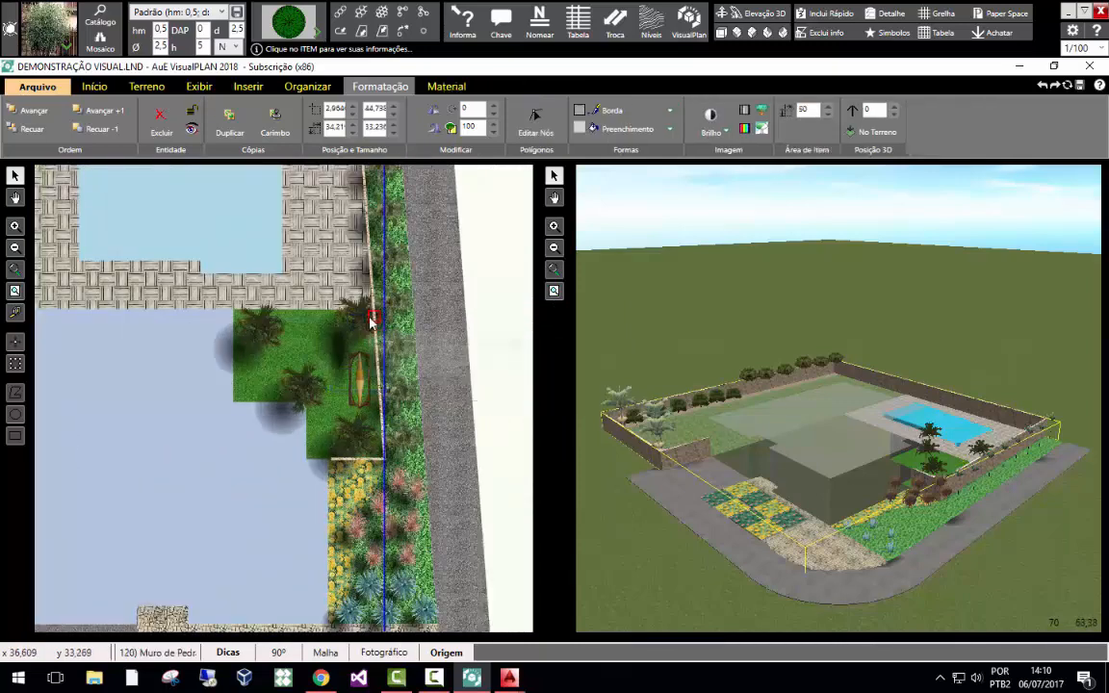
left_click(358, 323)
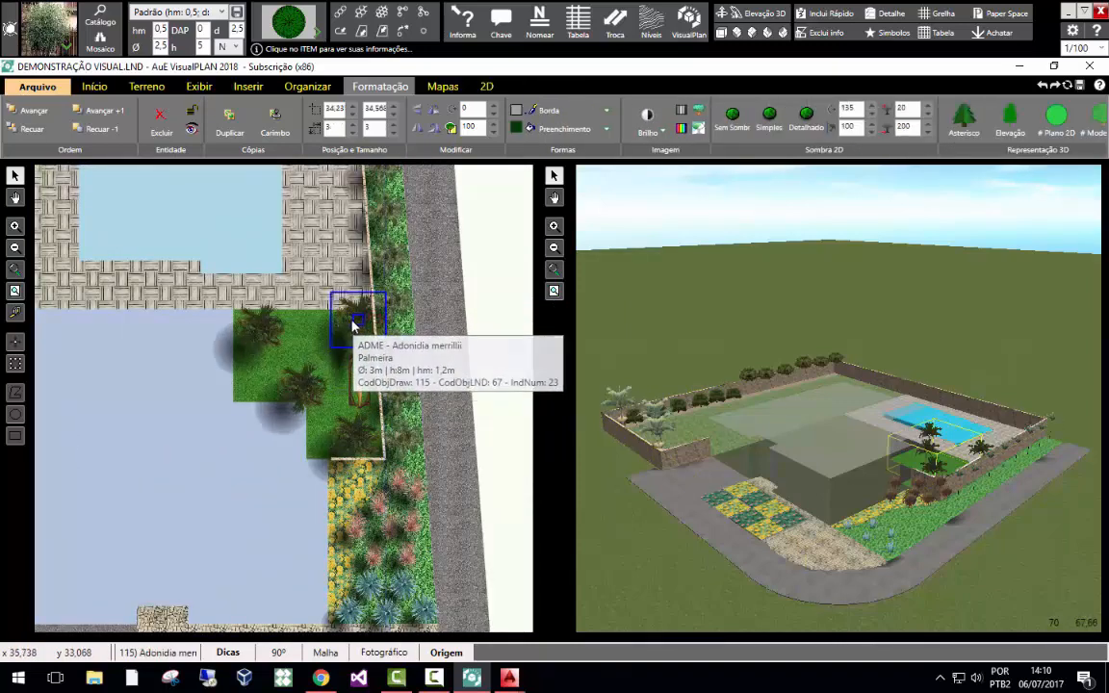
left_click_drag(350, 323, 346, 328)
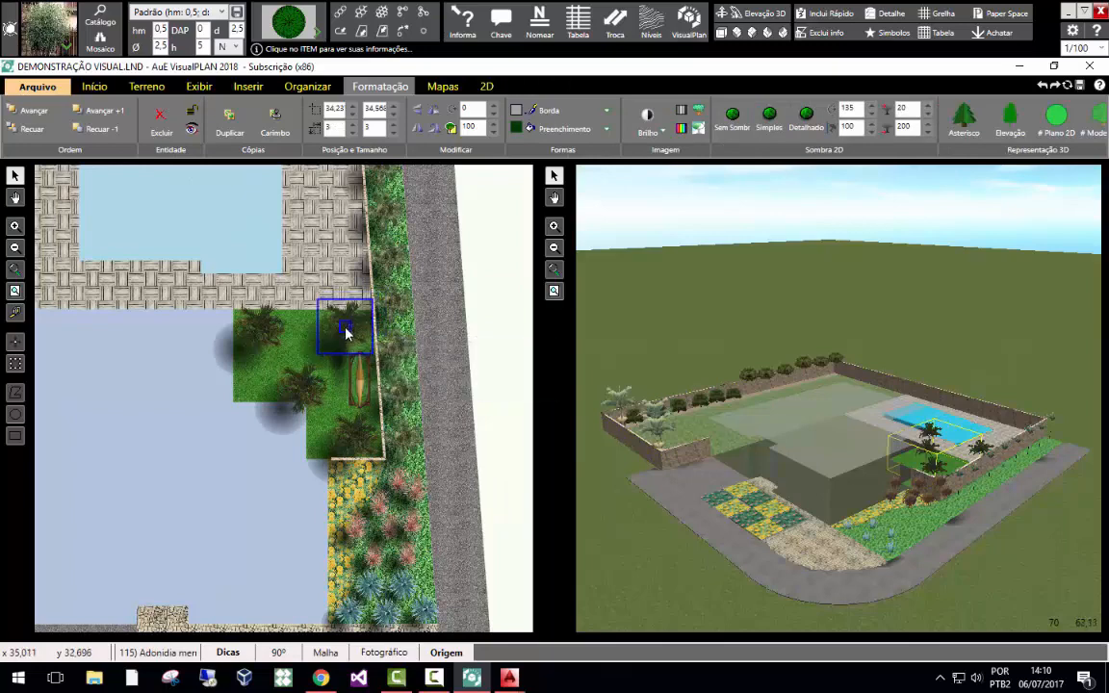
left_click(518, 393)
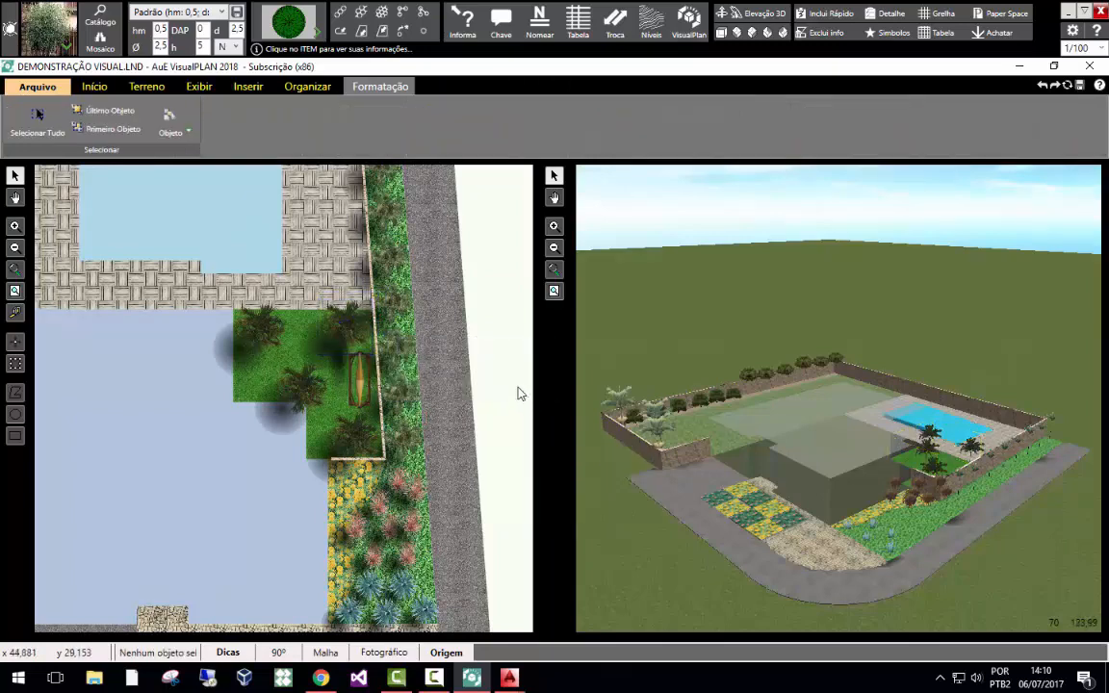
Try an item area of 65 on the white Portuguese stone paving and return it to 50.
scroll(450, 332, "down", 2)
scroll(373, 545, "up", 4)
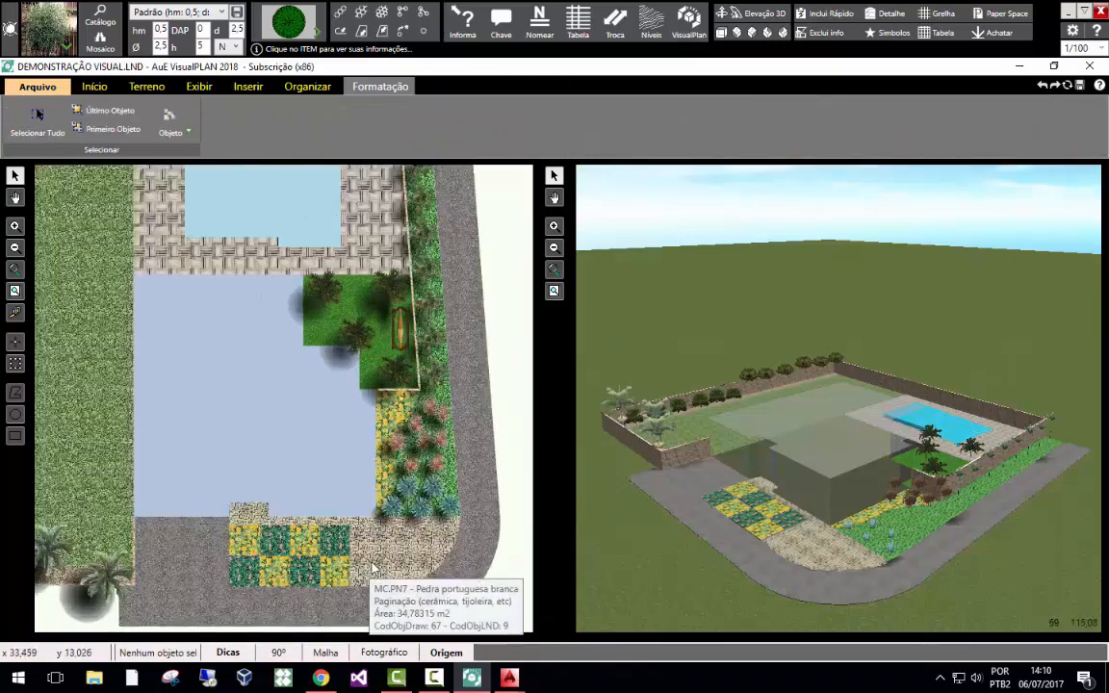
left_click(412, 530)
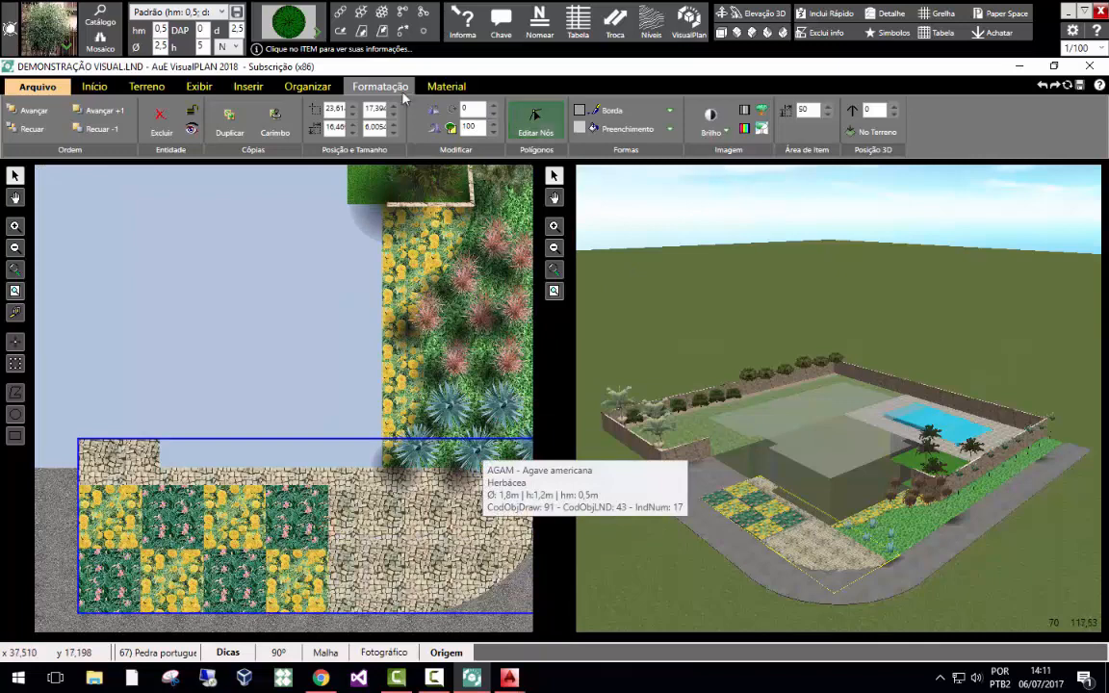
left_click(830, 111)
left_click(830, 110)
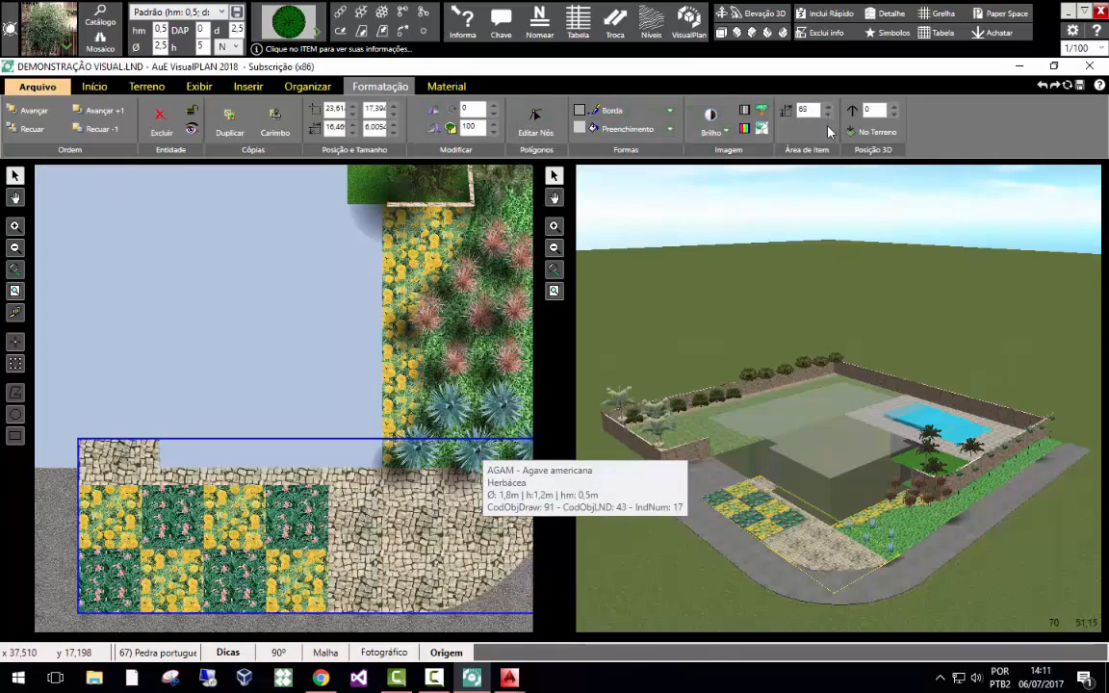
left_click(830, 116)
left_click(830, 117)
left_click(830, 116)
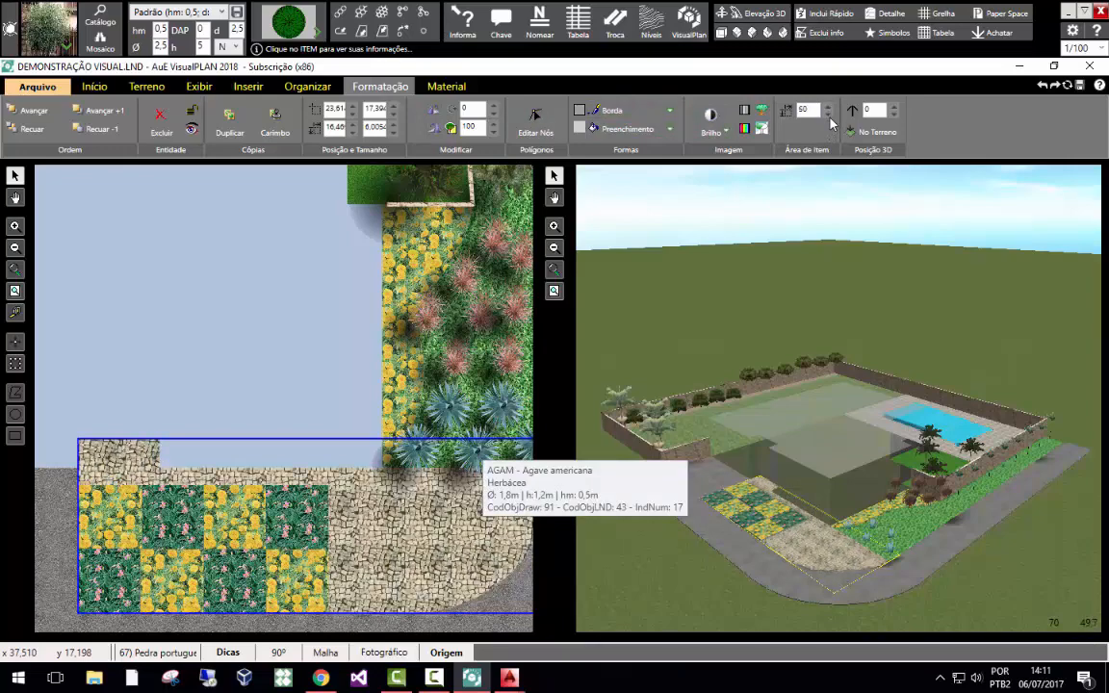
Set the opacity of the large Zoysia matrella lawn to 80.
scroll(481, 310, "down", 3)
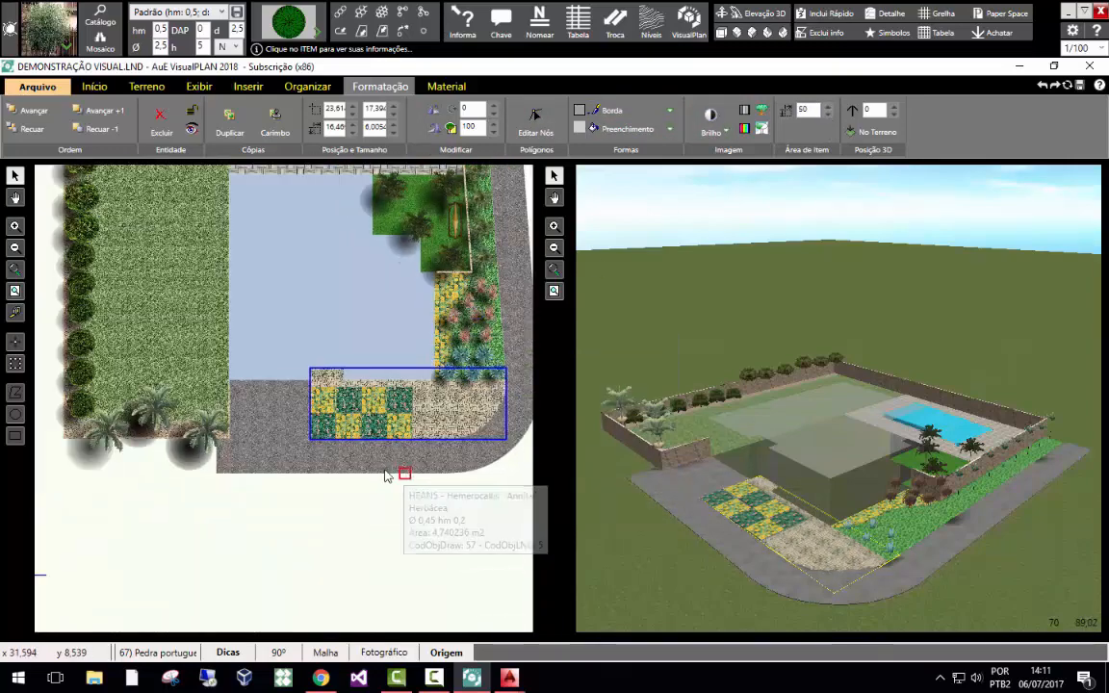
scroll(345, 566, "down", 2)
scroll(352, 385, "up", 2)
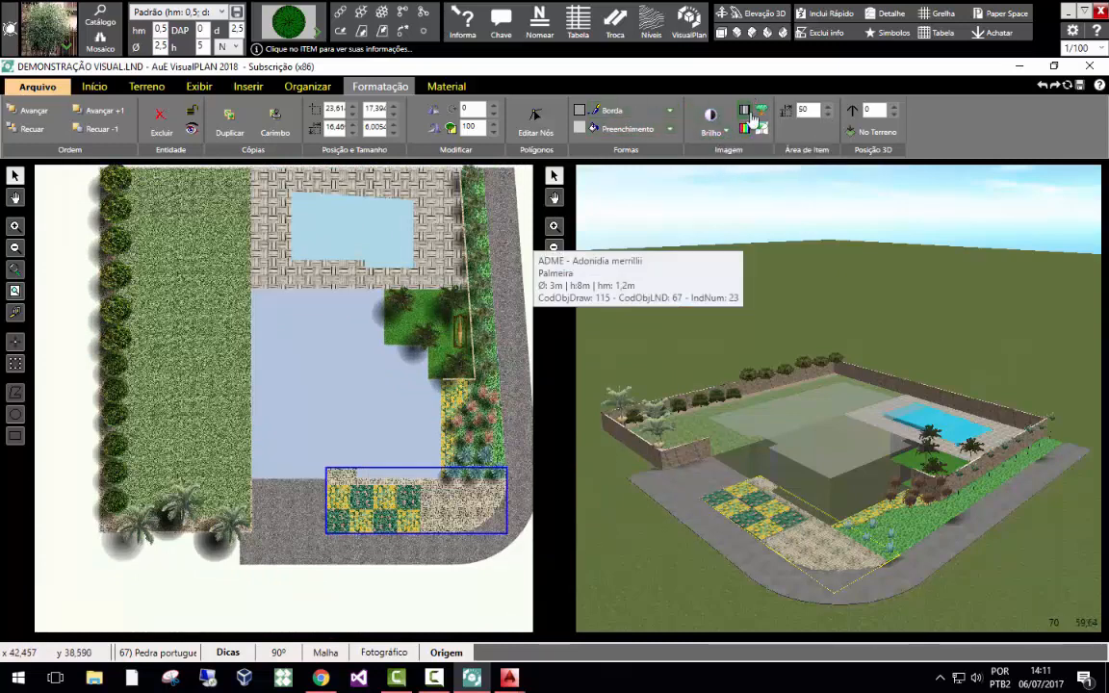
left_click(135, 323)
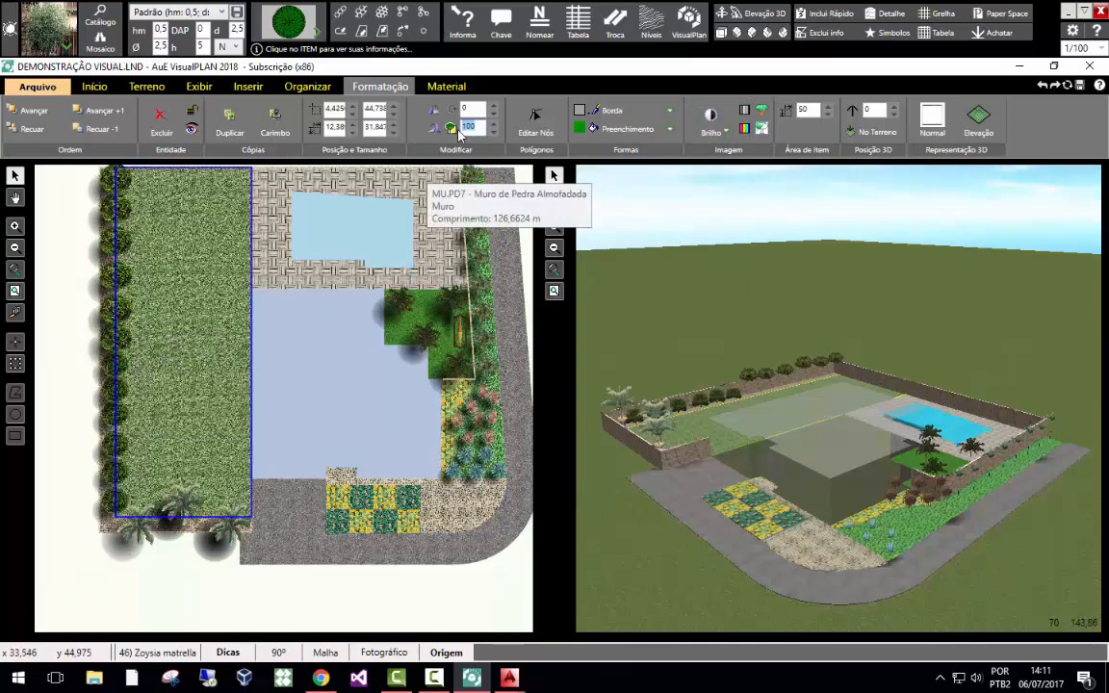
type("80")
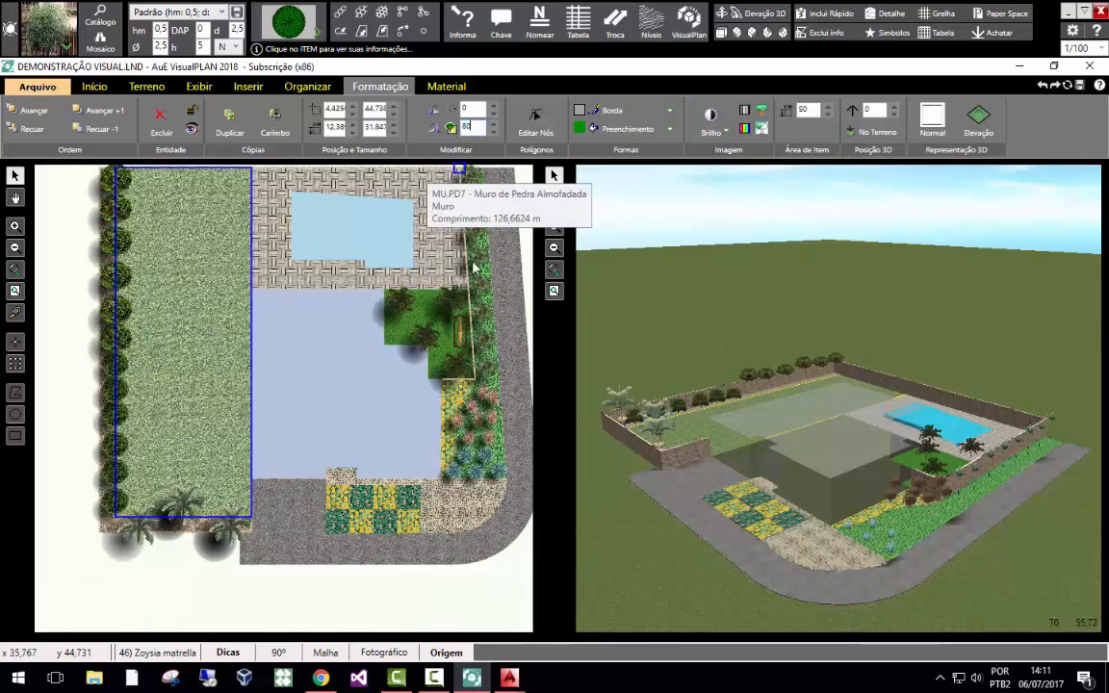
left_click(109, 610)
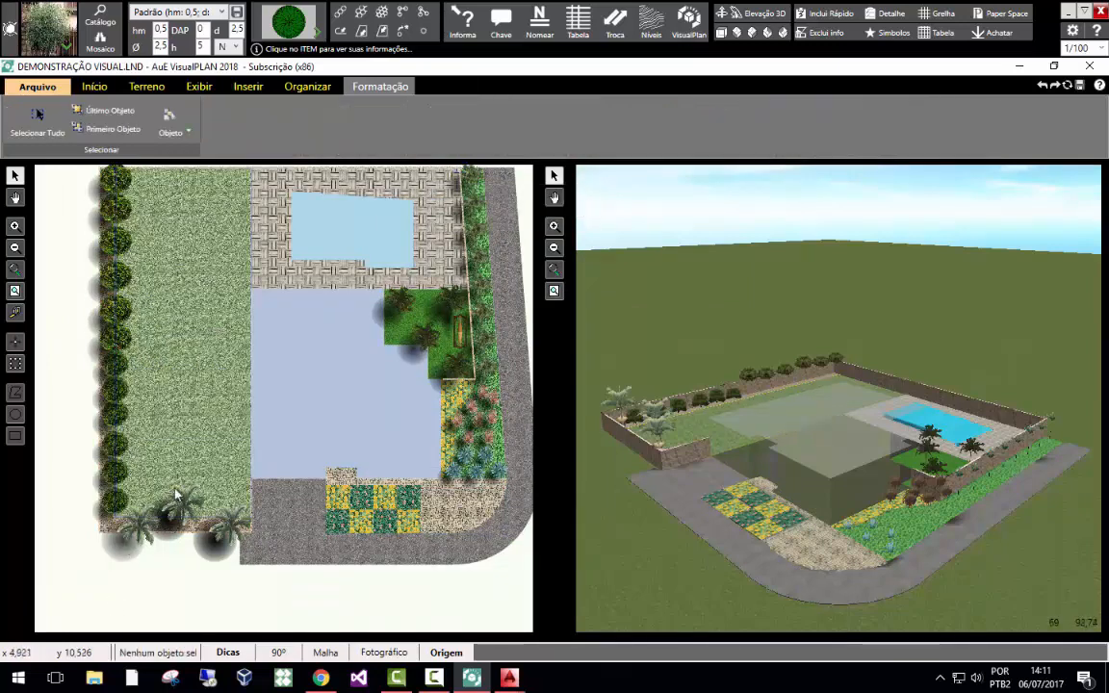
Reduce the opacity of the small Zoysia japonica lawn under the palms.
left_click(400, 334)
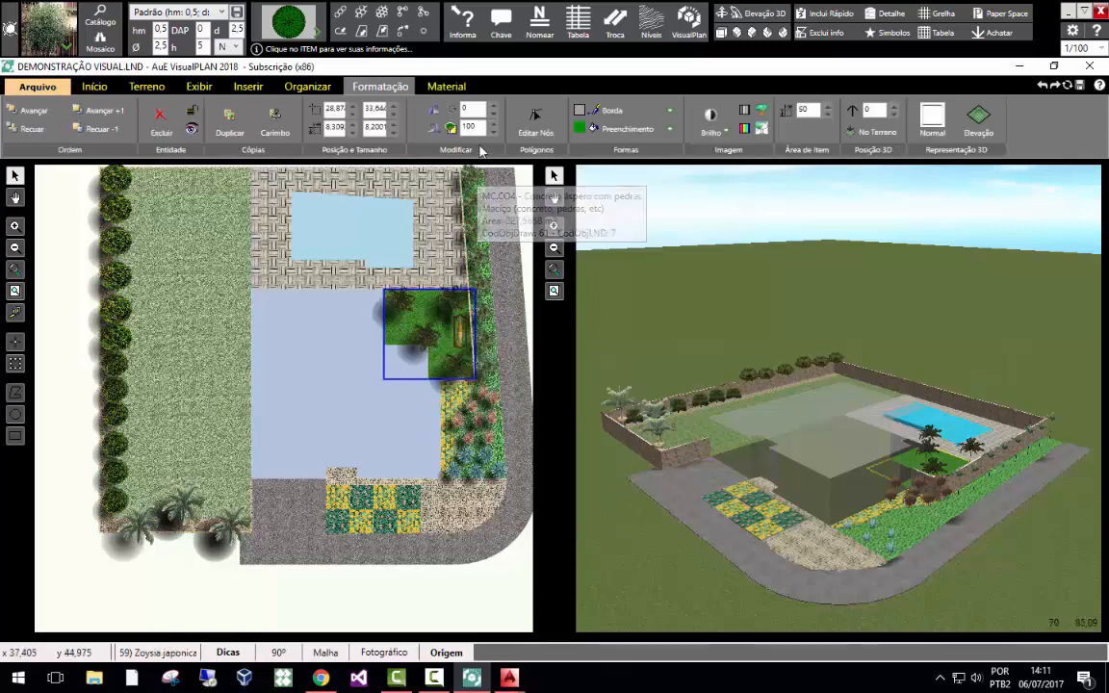
type("0")
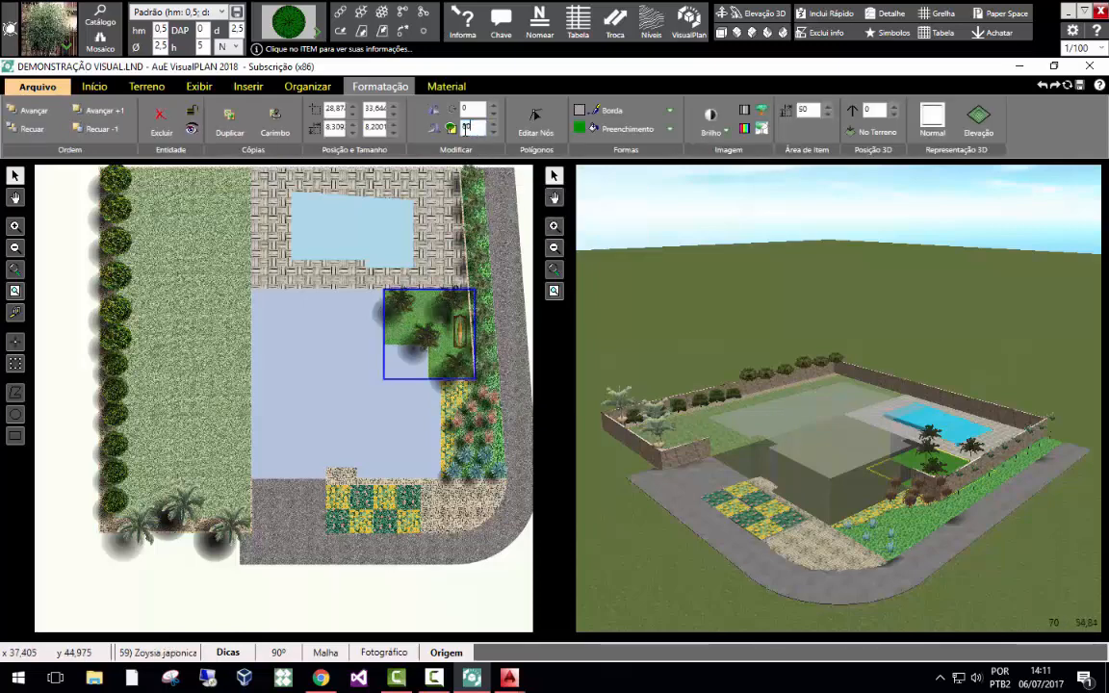
left_click(446, 624)
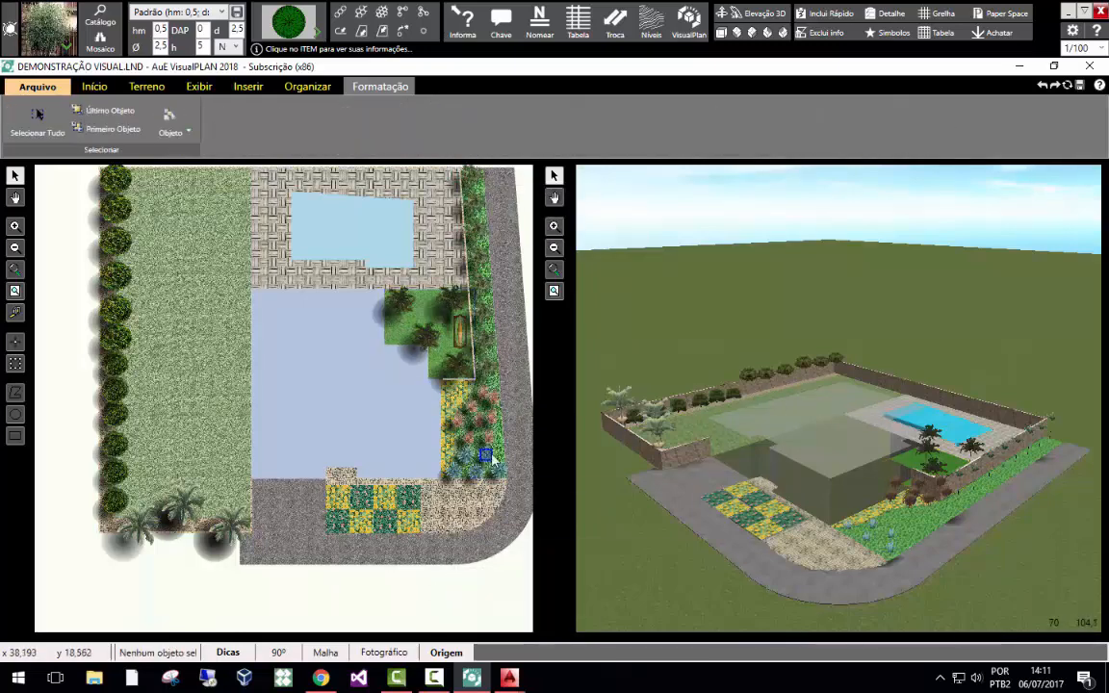
Set the opacity of the Paspalum notatum grass strip along the wall and sidewalk to 80.
left_click(500, 458)
left_click(472, 616)
scroll(491, 451, "up", 2)
left_click(510, 449)
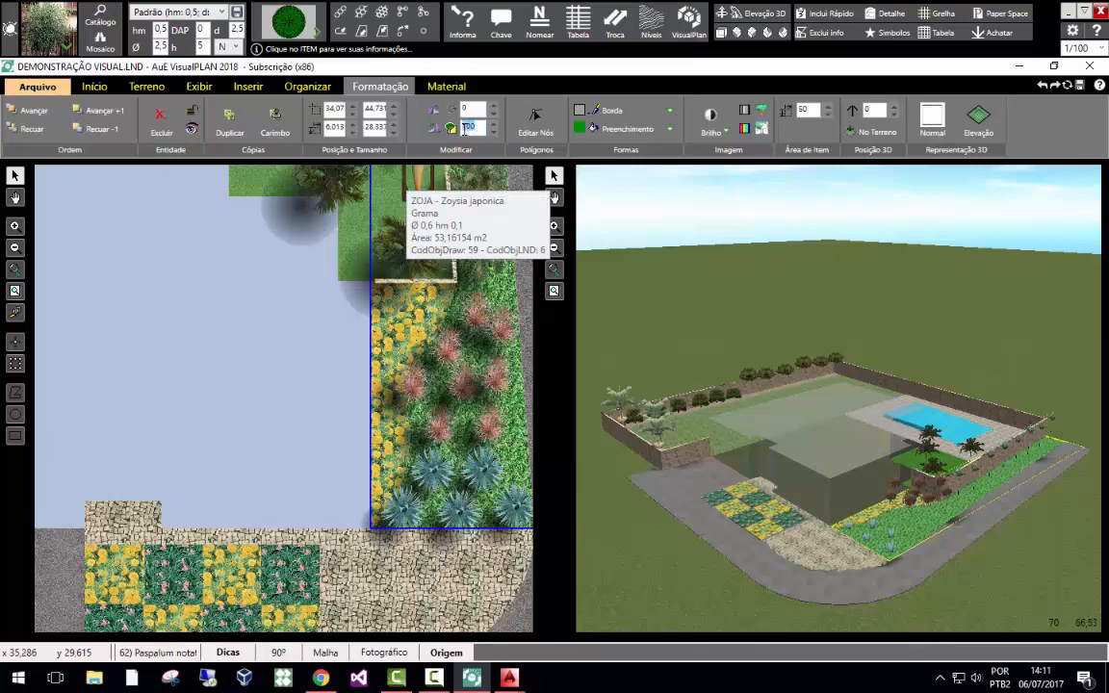
scroll(464, 129, "up", 2)
scroll(449, 192, "down", 5)
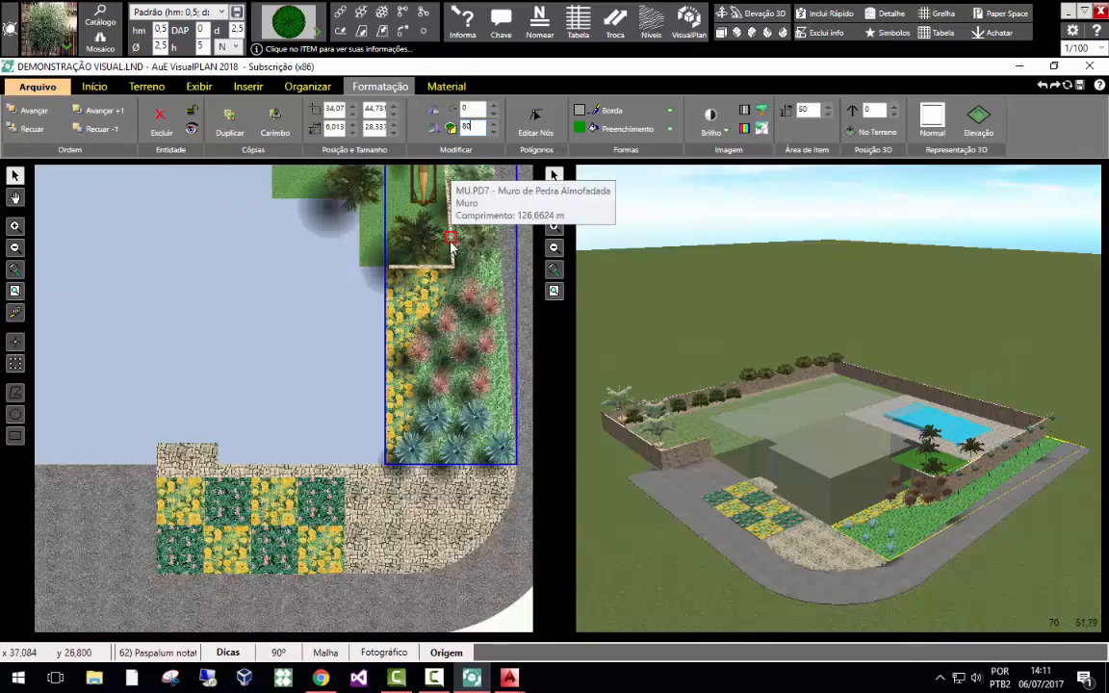
left_click(412, 500)
scroll(410, 494, "down", 2)
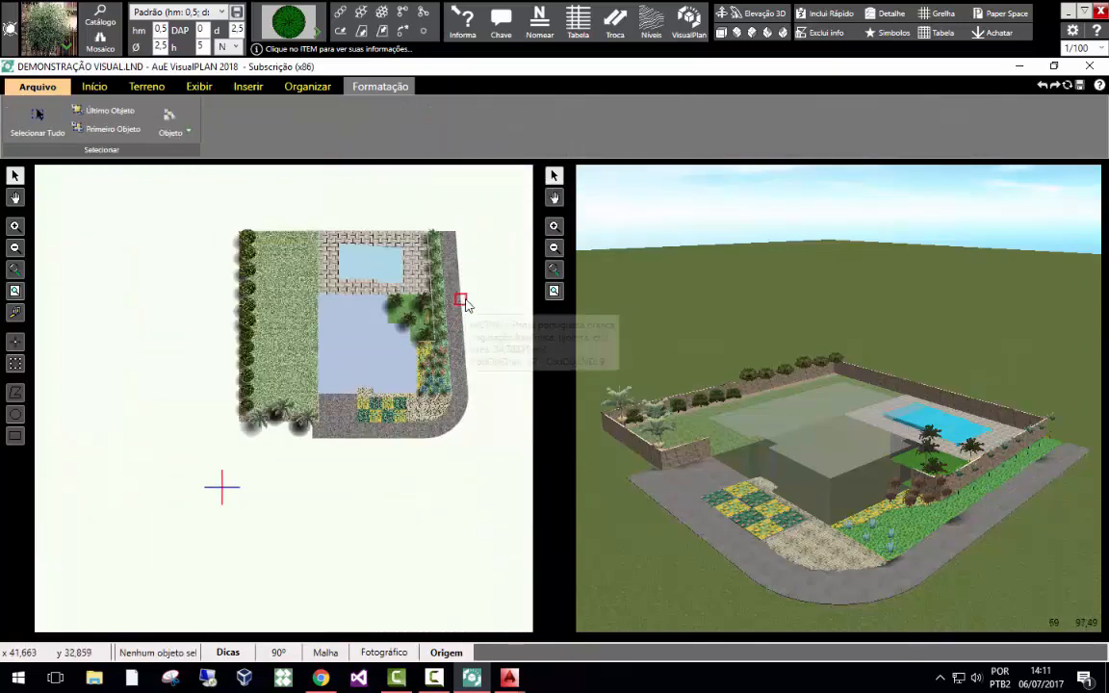
scroll(461, 302, "up", 2)
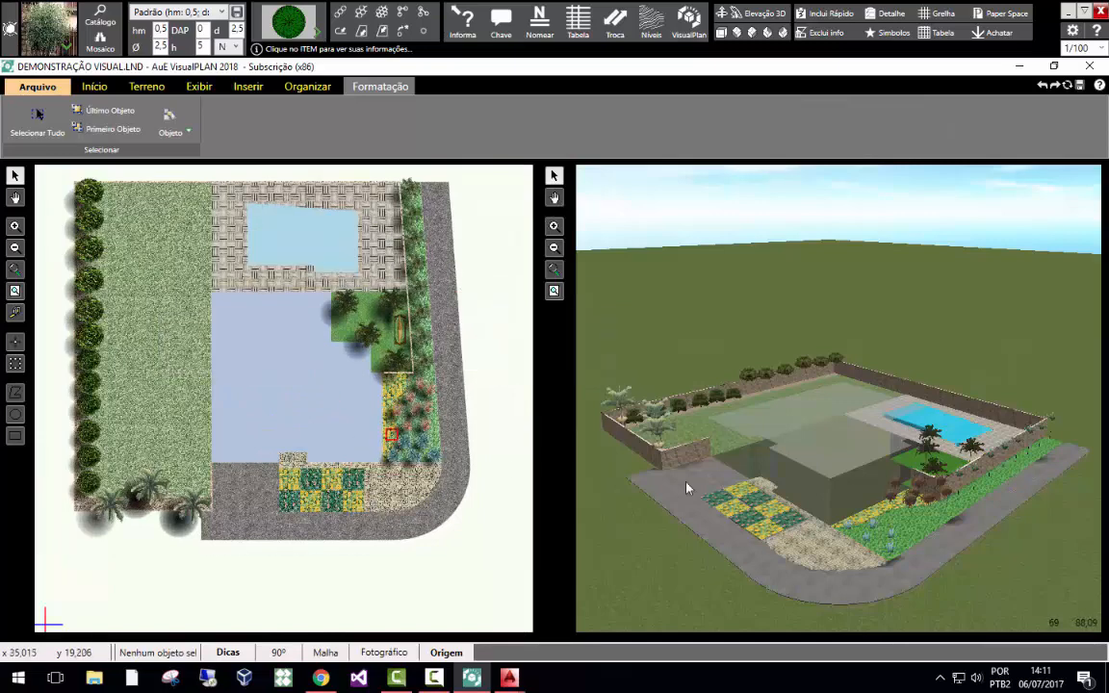
Switch the garden project from the split 2D and 3D display to the paper page view.
left_click_drag(858, 489, 738, 438)
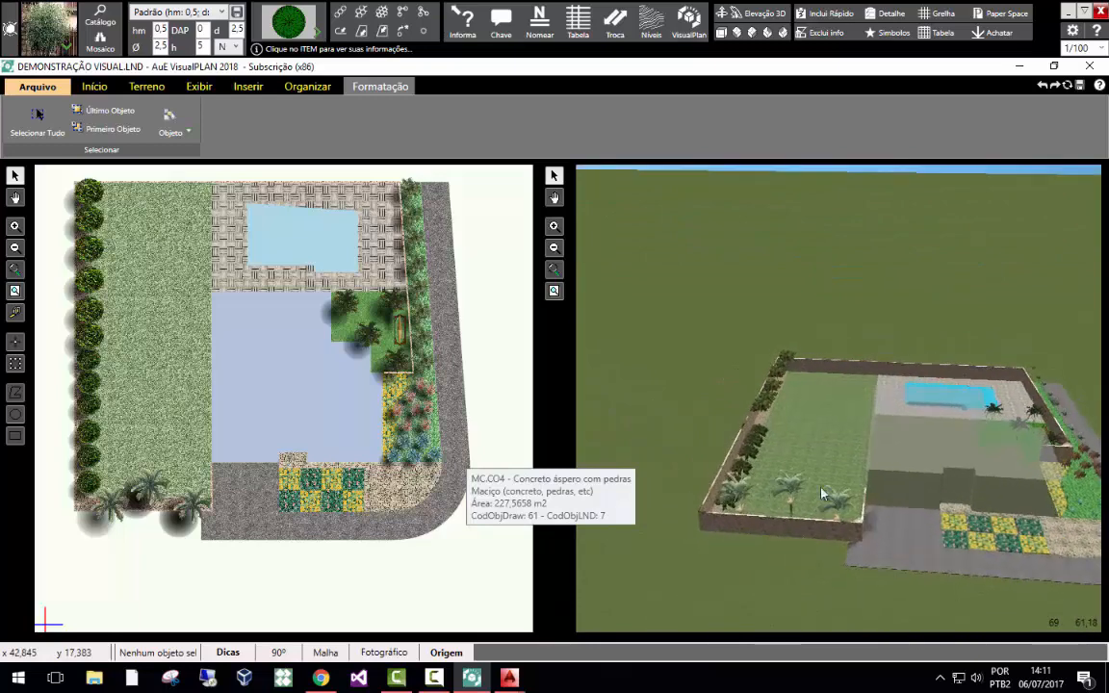
scroll(430, 517, "down", 1)
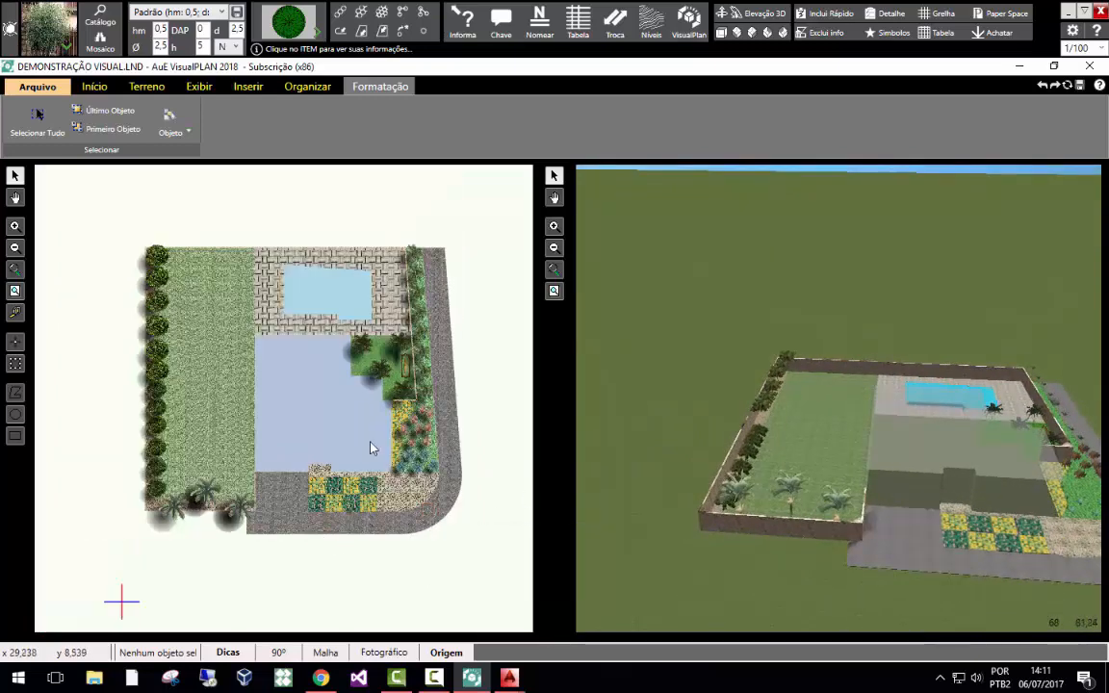
left_click(202, 86)
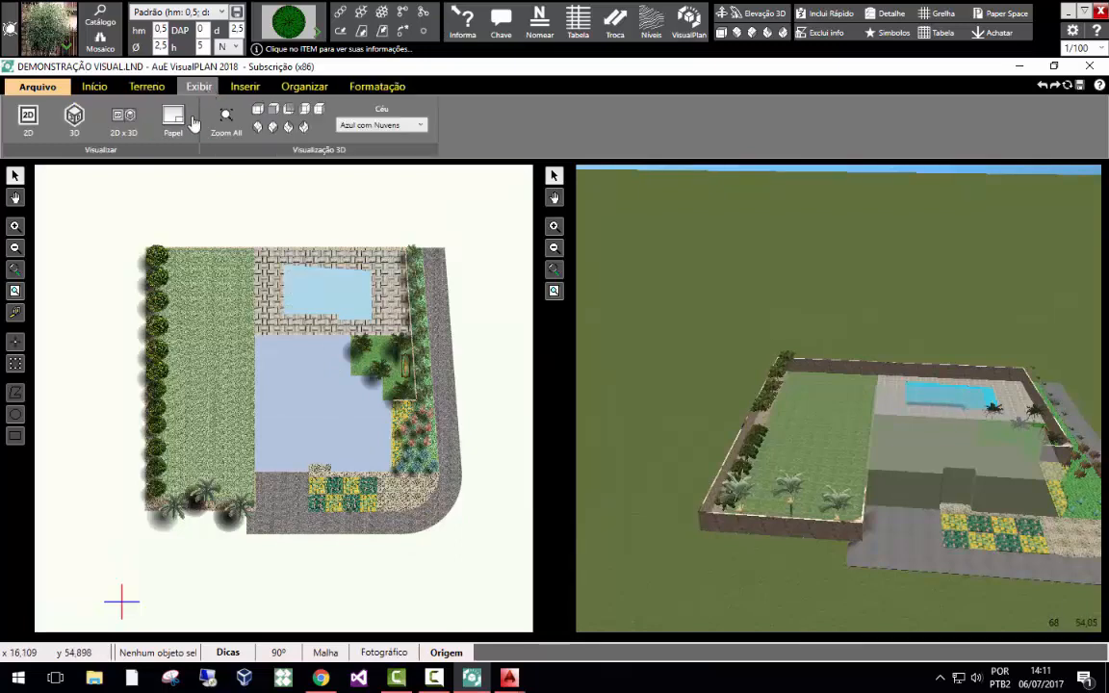
left_click(173, 119)
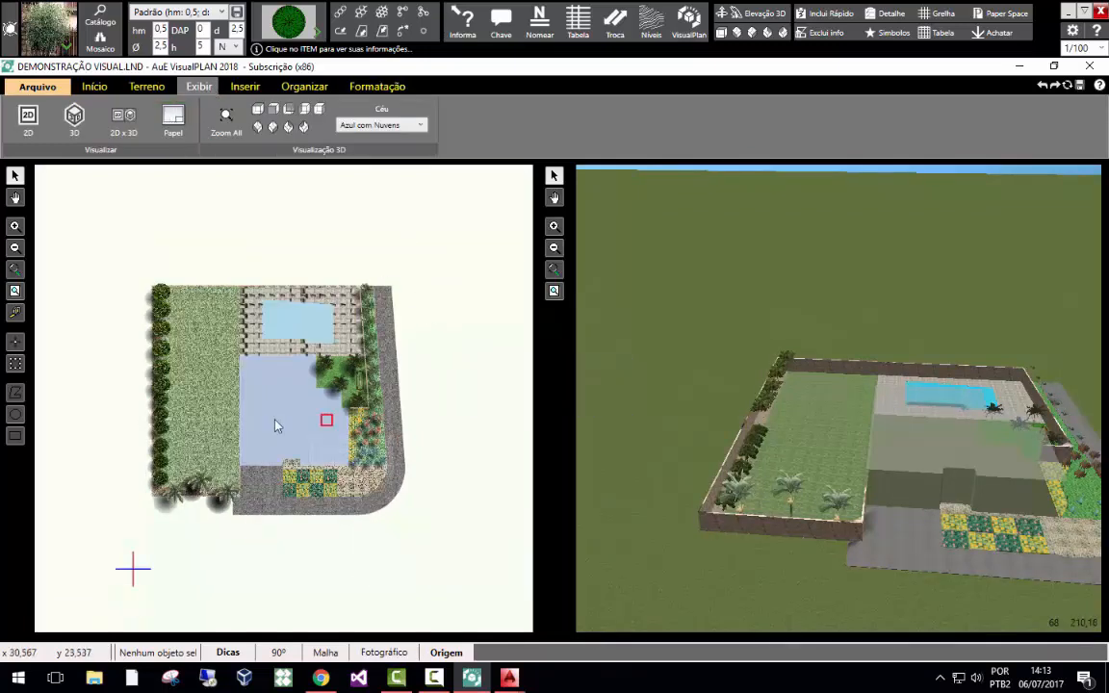
scroll(276, 425, "up", 3)
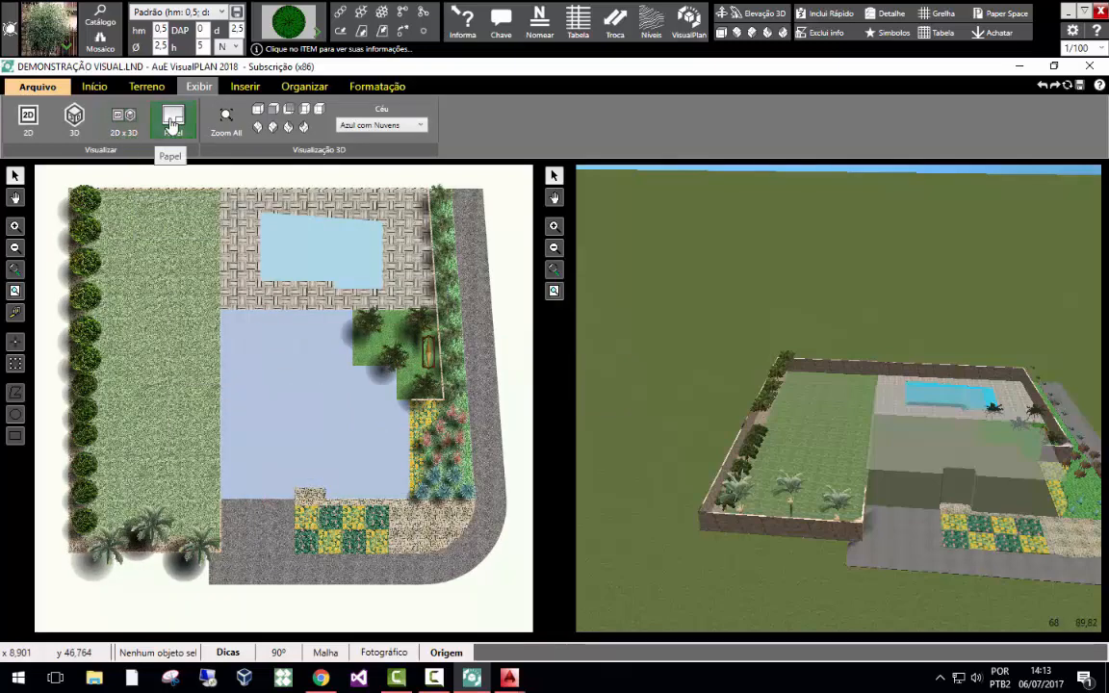
left_click(174, 120)
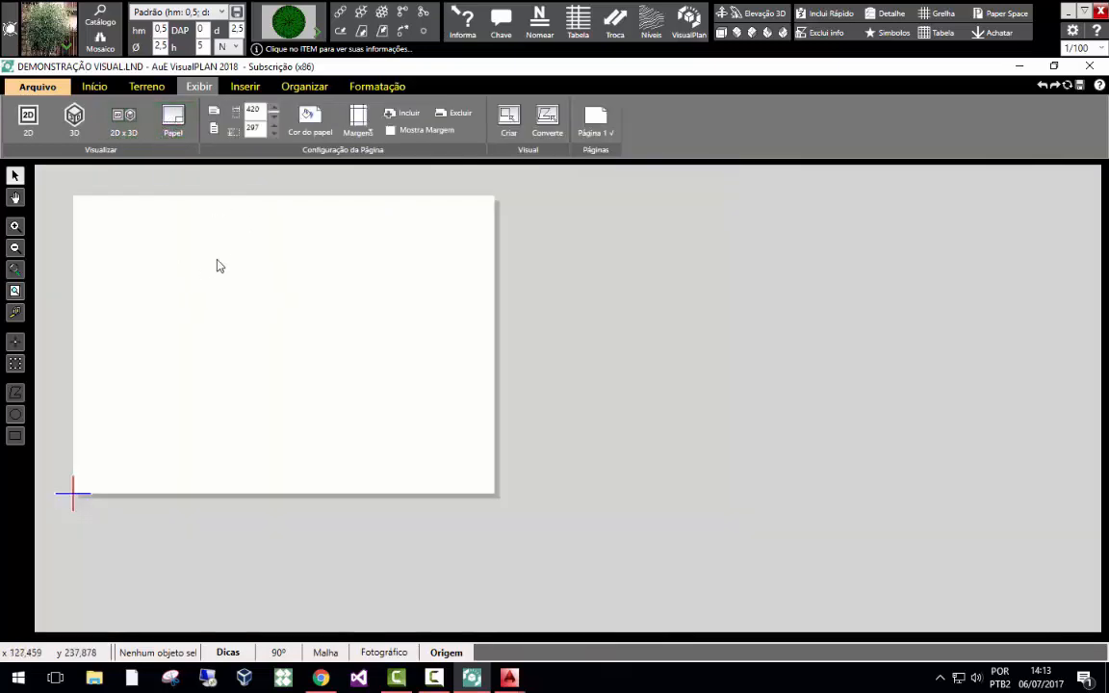
Set the paper page size to 594 wide by 420 high.
double_click(253, 109)
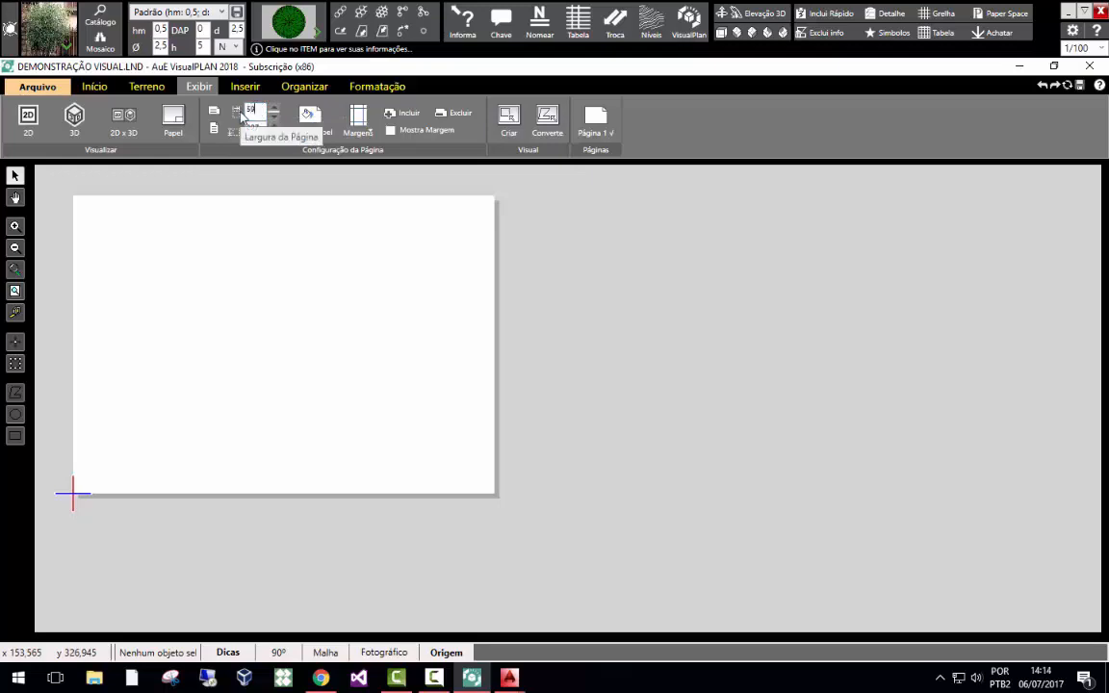
type("594")
key("Tab")
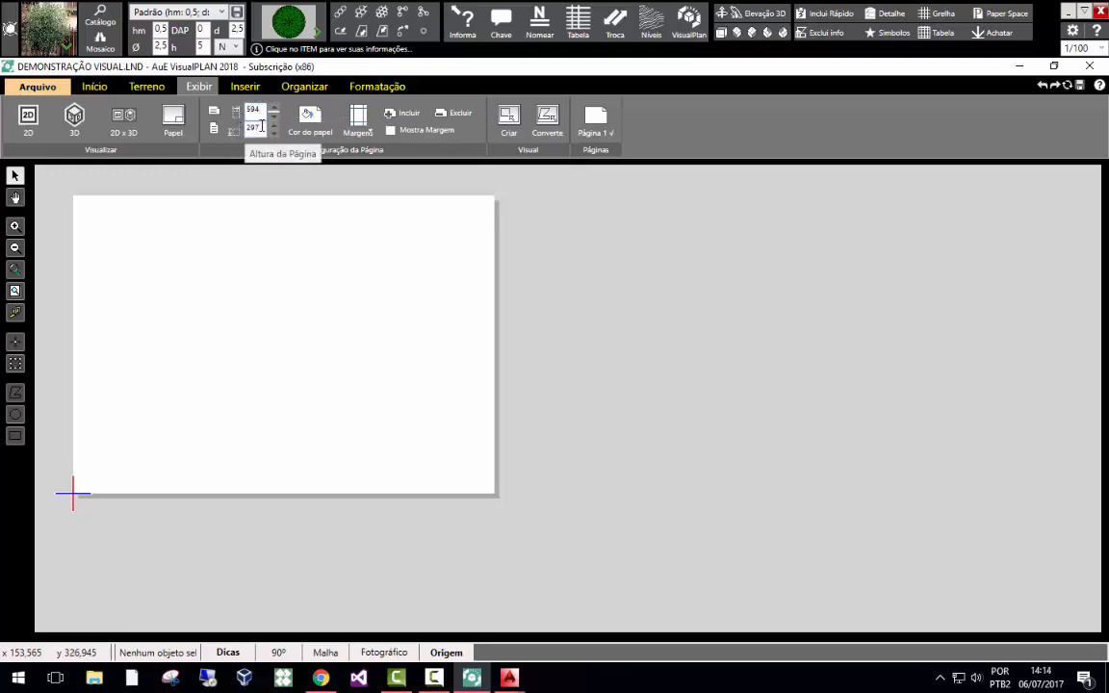
type("420")
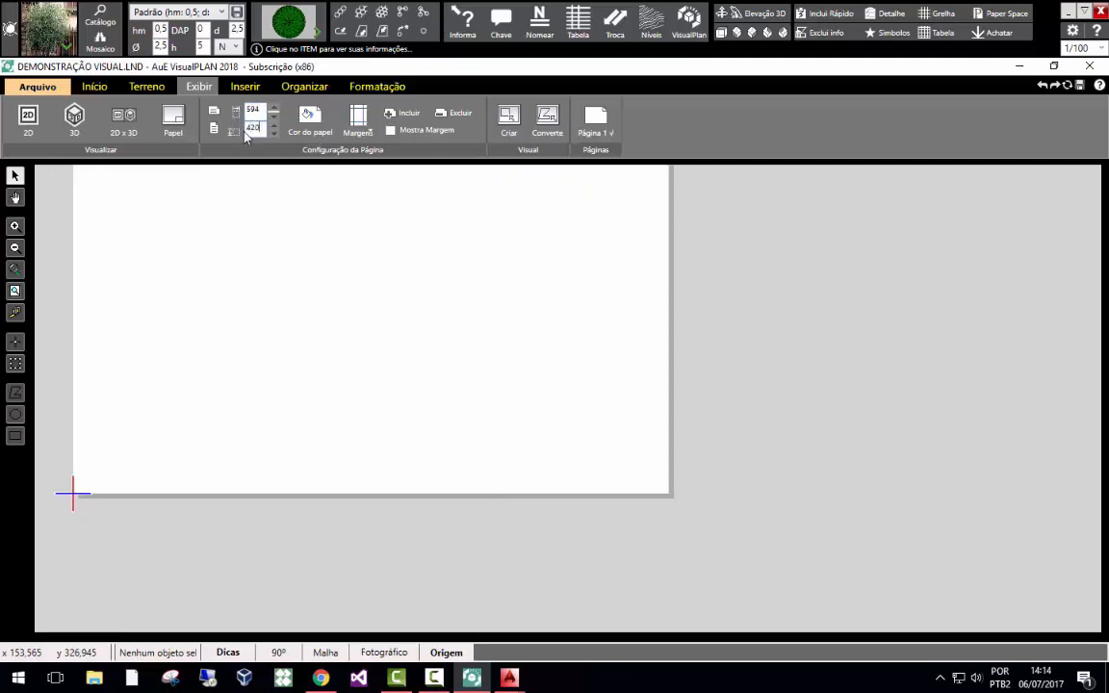
scroll(463, 448, "down", 3)
scroll(448, 425, "up", 1)
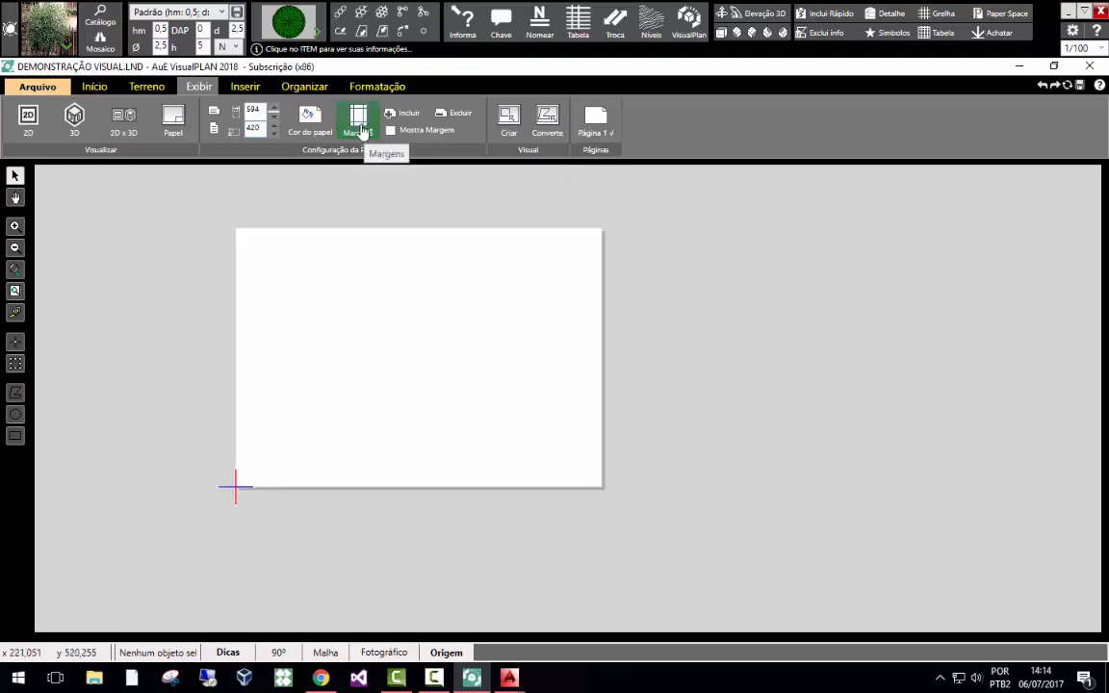
Apply 1.00 cm margins on all four sides of the page and show the margin frame.
left_click(309, 122)
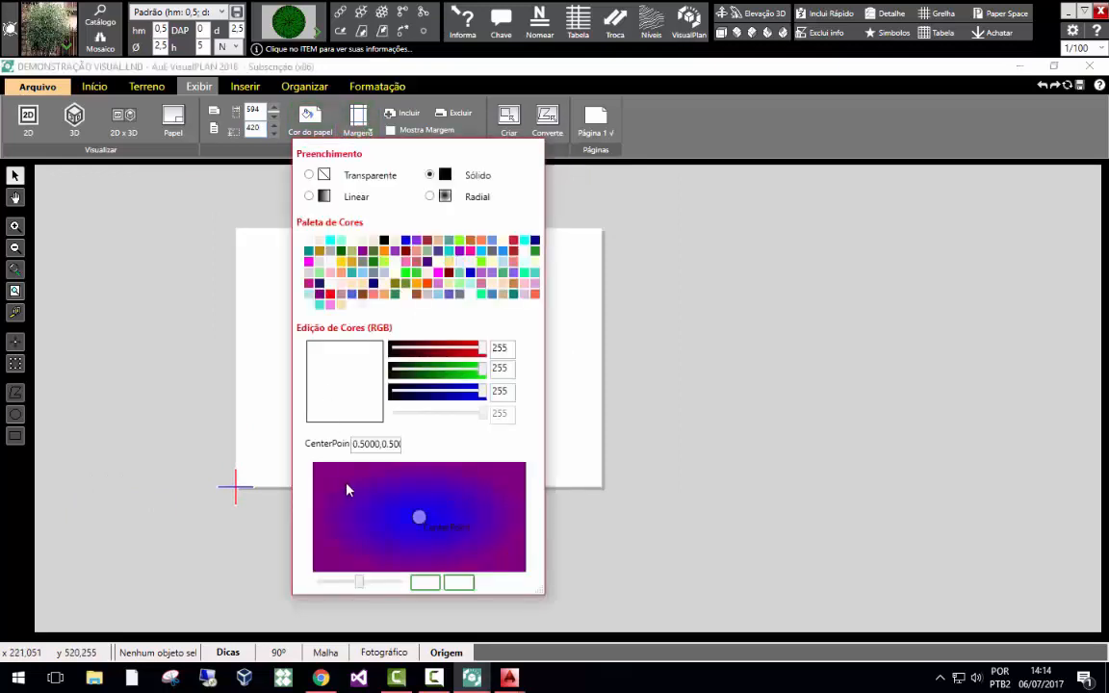
left_click(604, 212)
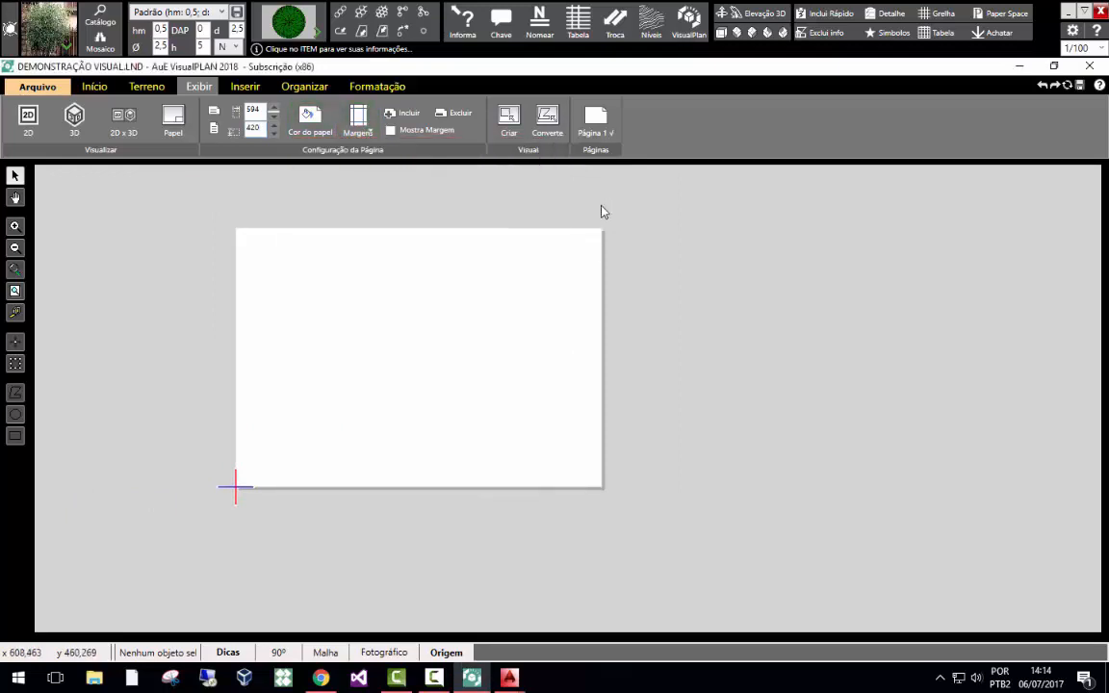
left_click(356, 130)
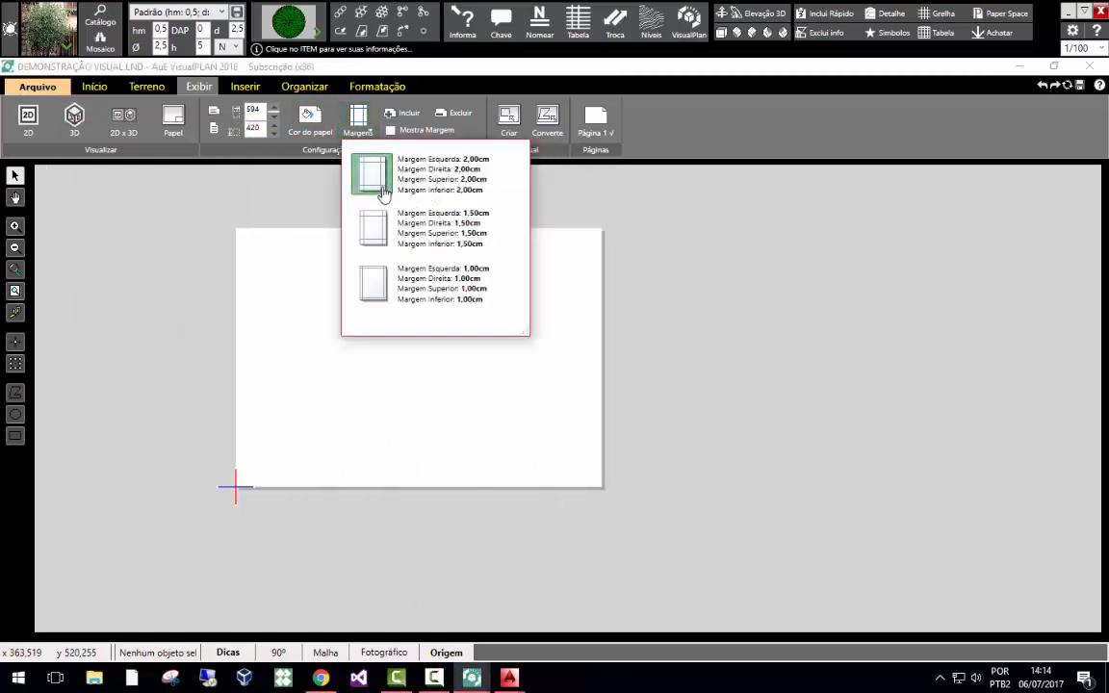
left_click(372, 292)
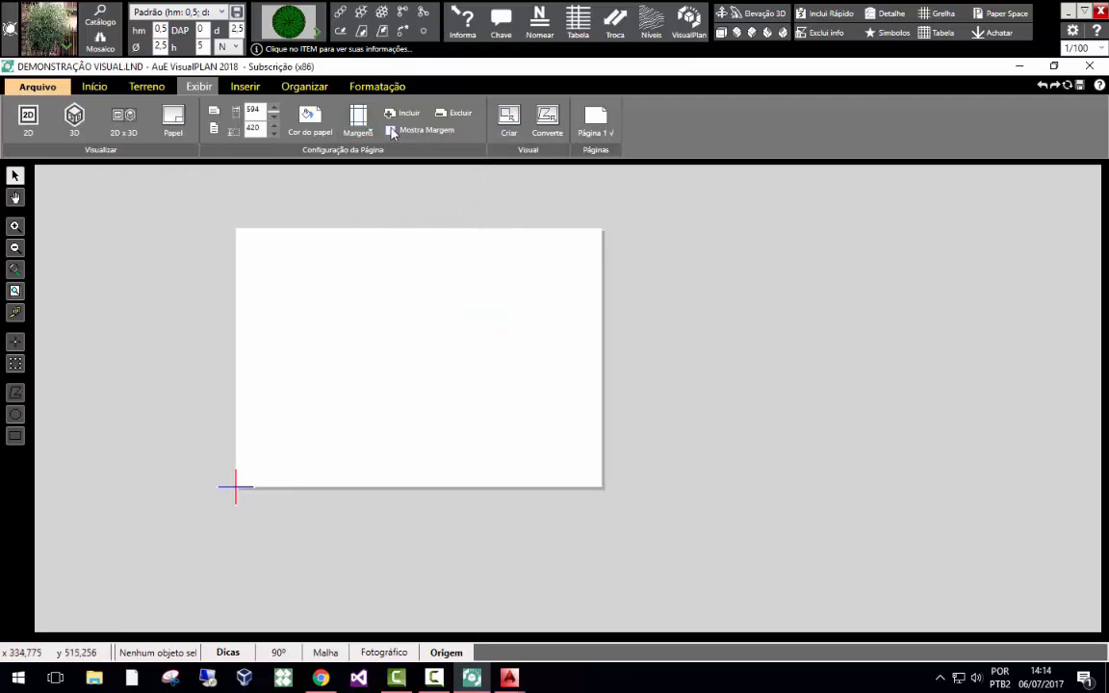
left_click(391, 130)
scroll(416, 267, "up", 1)
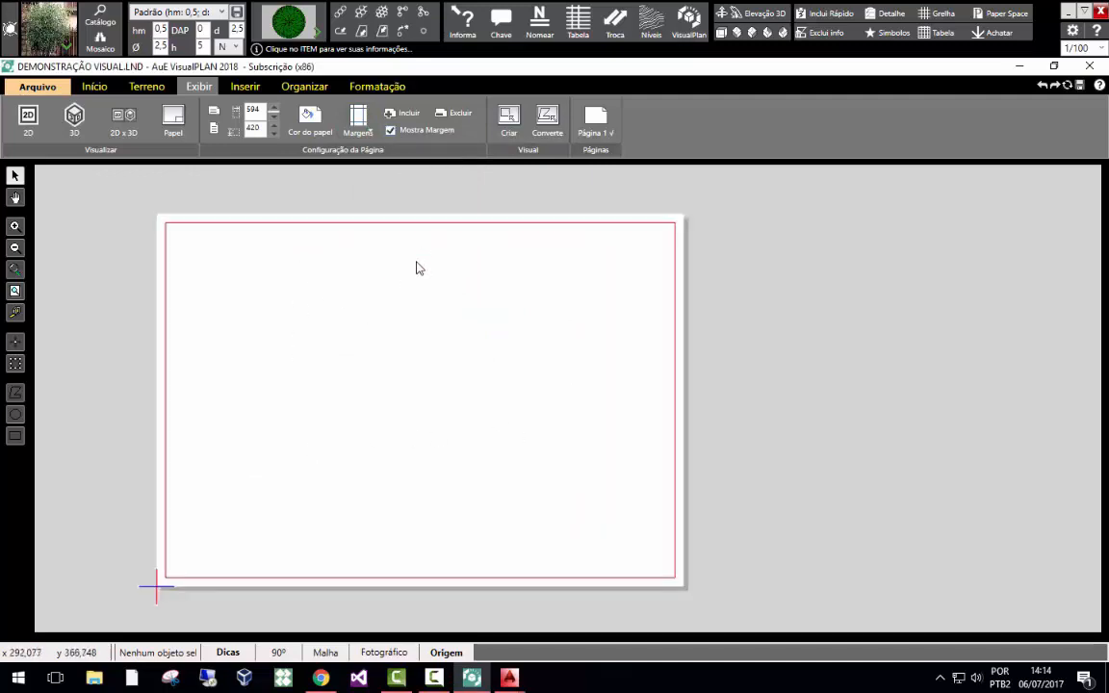
scroll(621, 253, "down", 1)
scroll(550, 312, "up", 1)
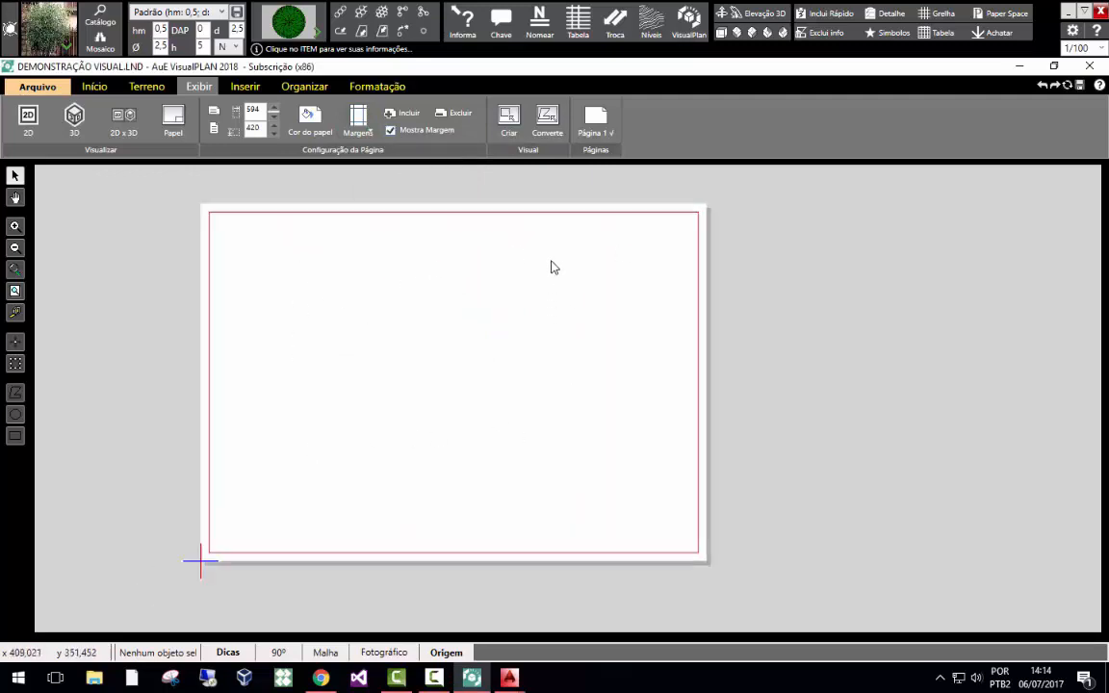
Create a viewport of the garden plan that fills the whole area inside the page margins.
left_click(509, 119)
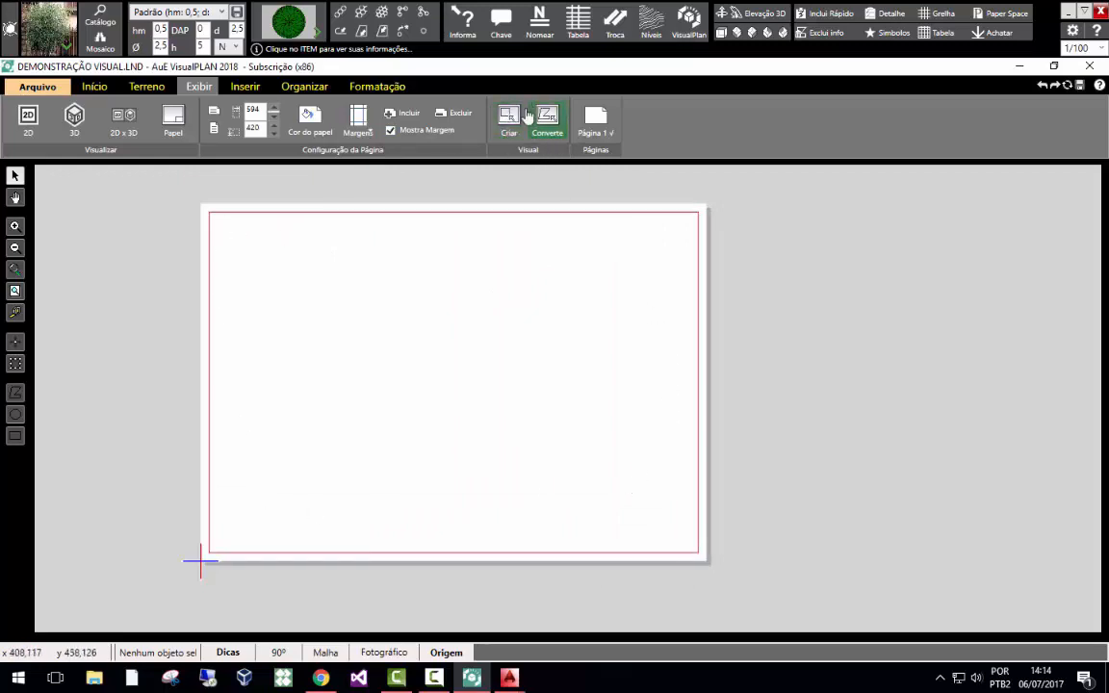
left_click(510, 123)
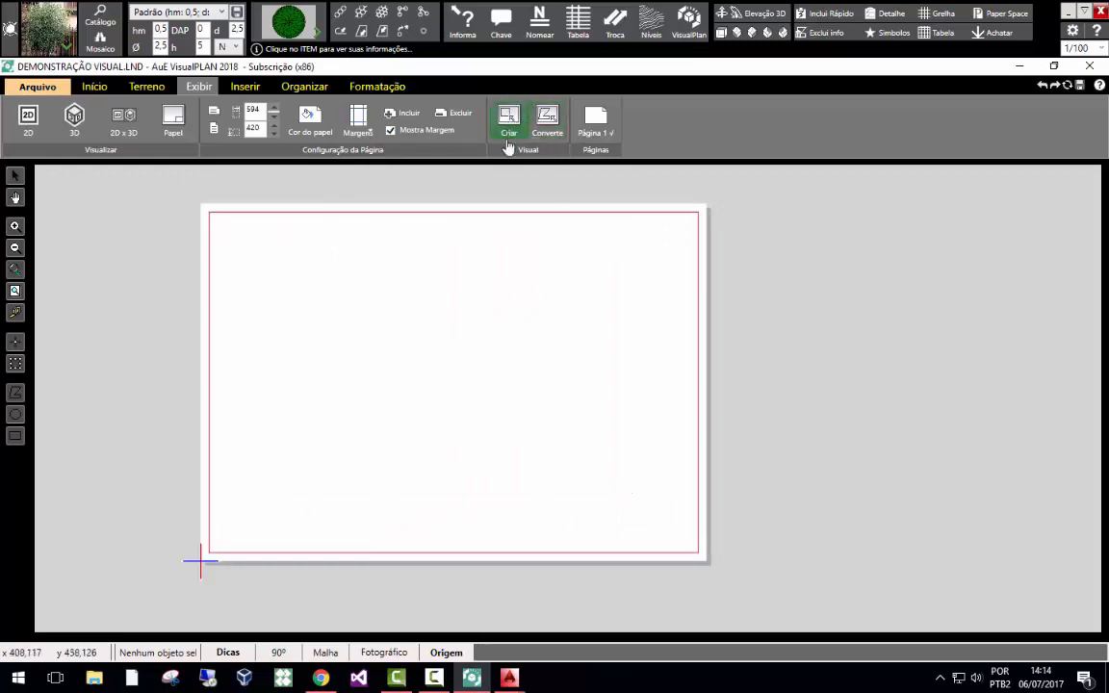
left_click(213, 220)
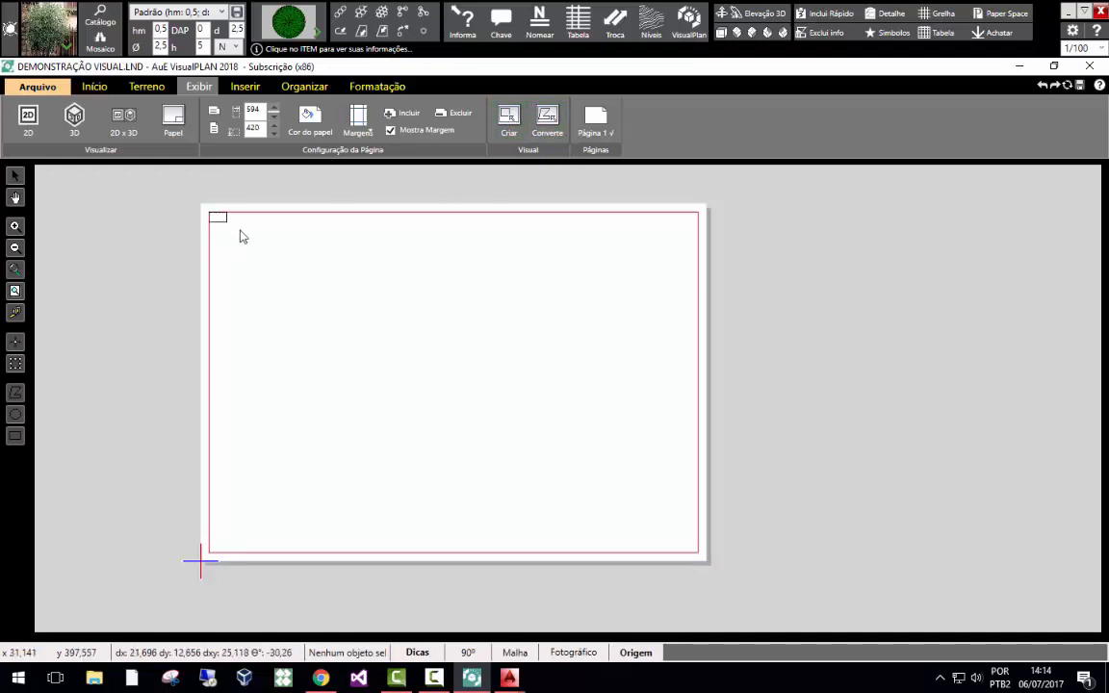
left_click(700, 561)
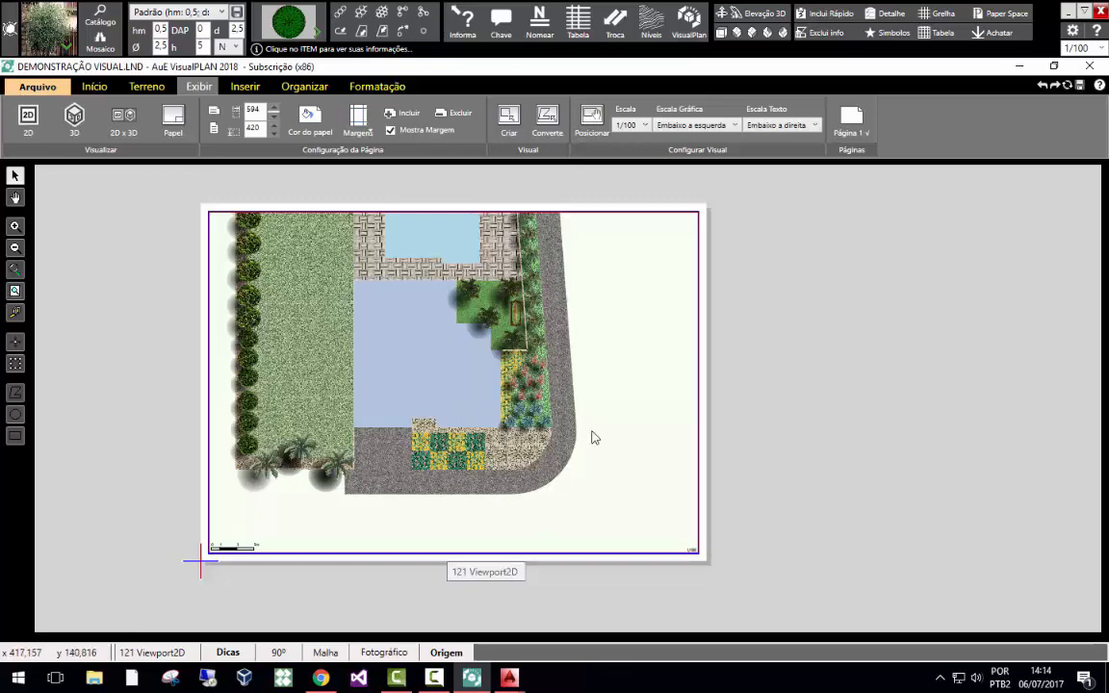
scroll(251, 589, "up", 2)
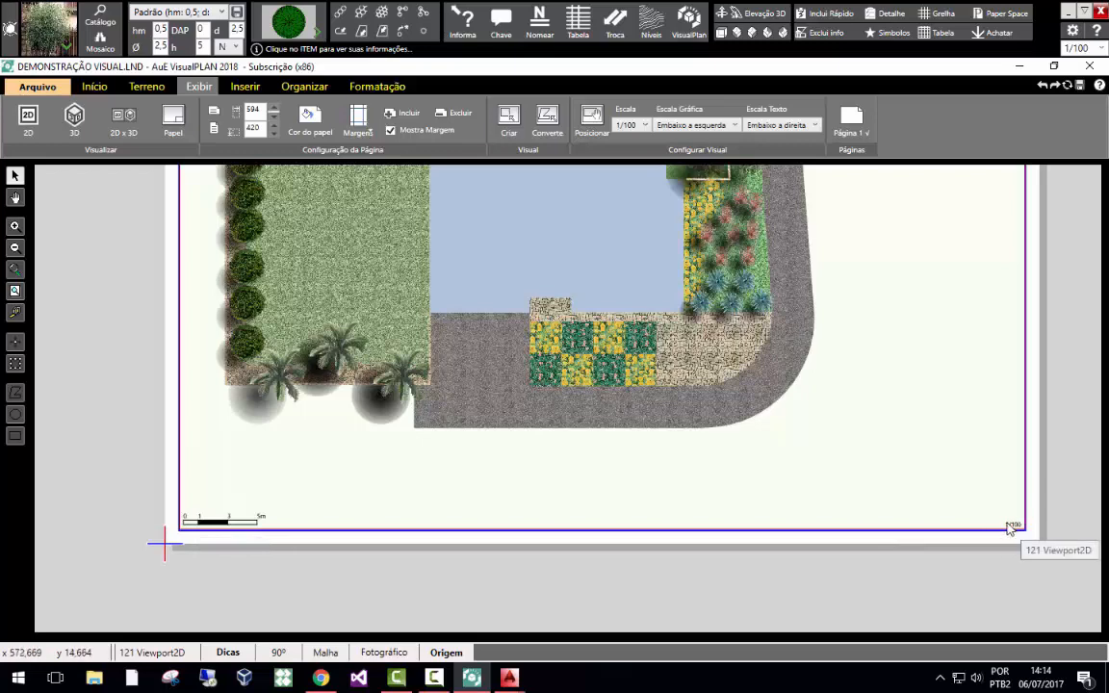
scroll(731, 577, "down", 3)
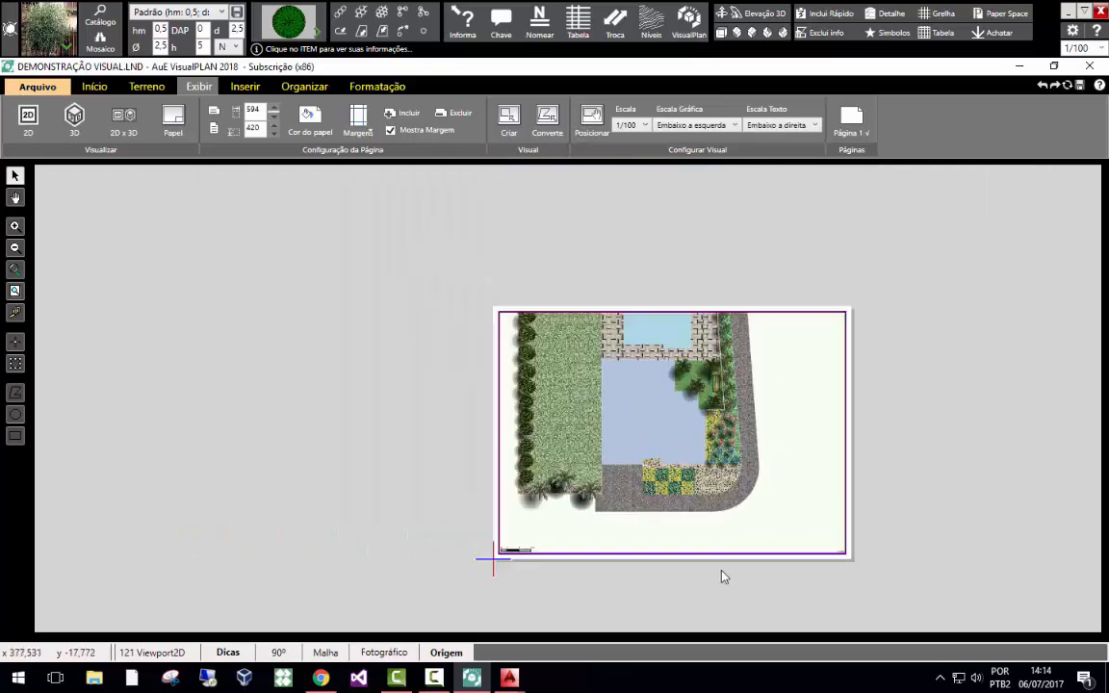
scroll(839, 563, "up", 1)
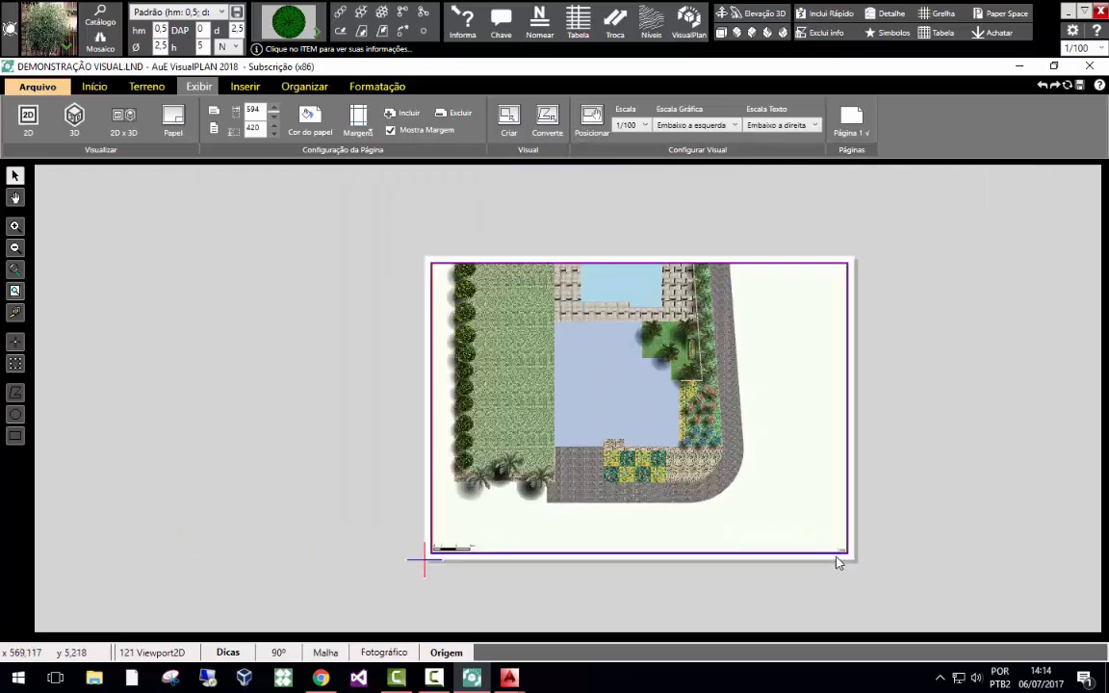
Try a scale of 1/200 for the plan viewport and set it to 1/125.
left_click(643, 126)
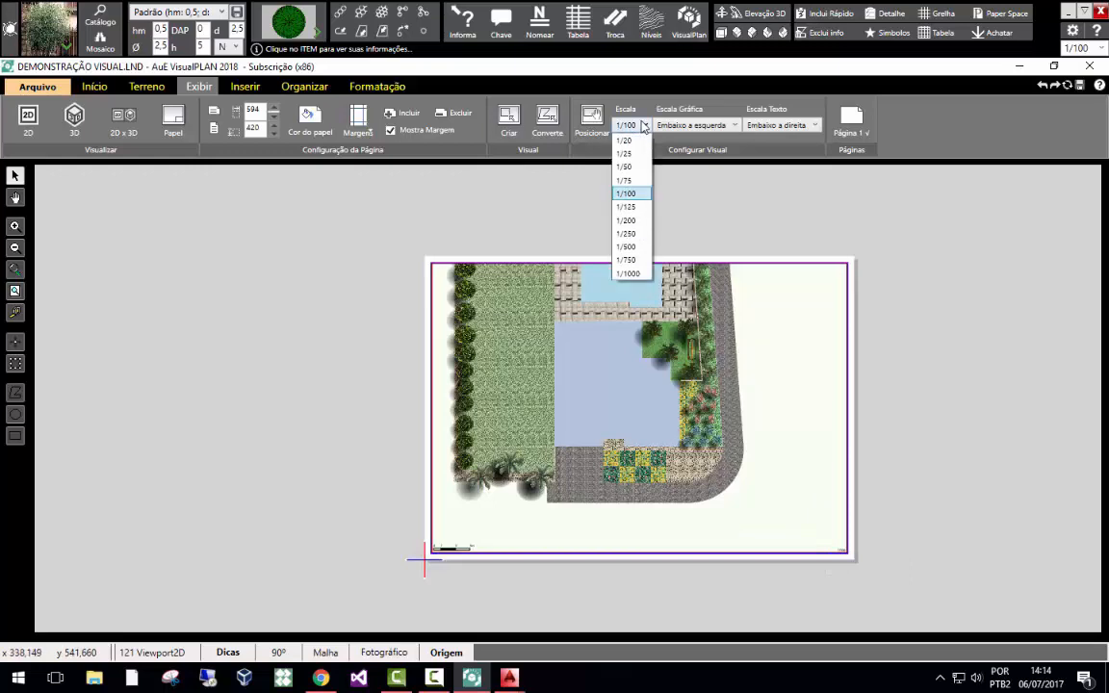
left_click(634, 221)
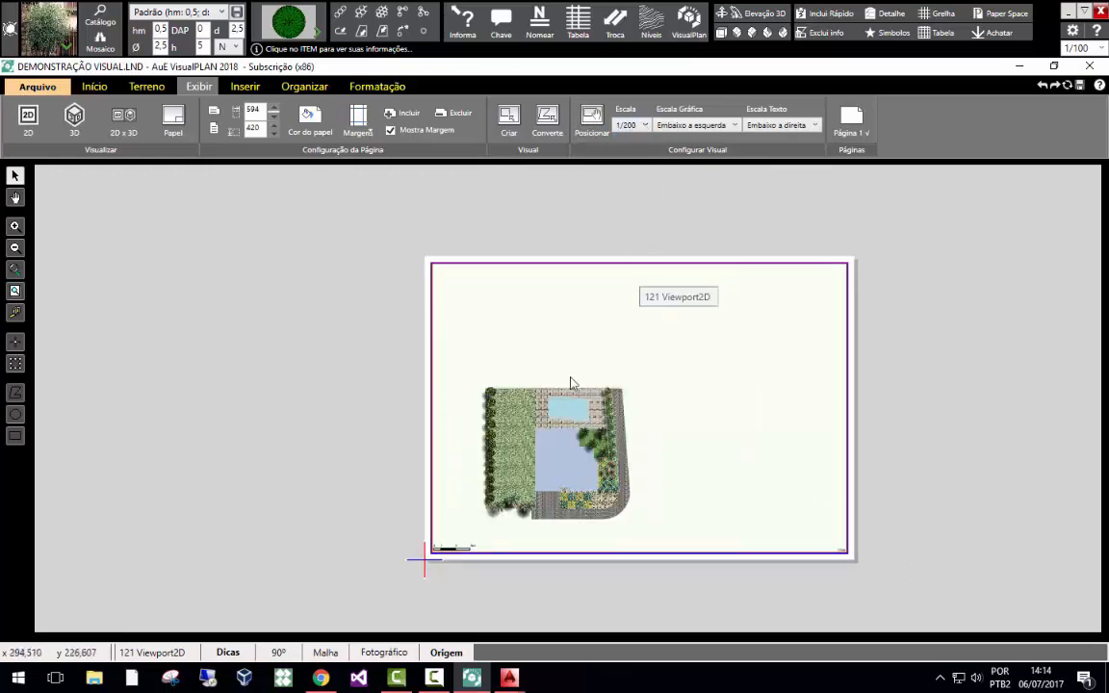
left_click(631, 125)
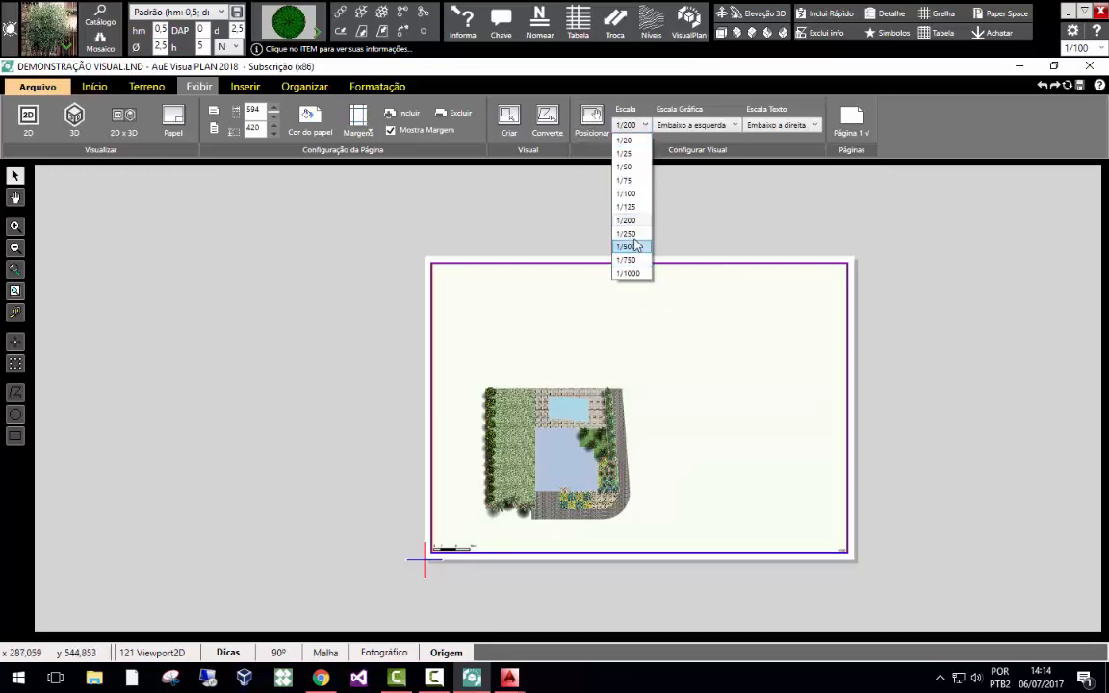
left_click(635, 217)
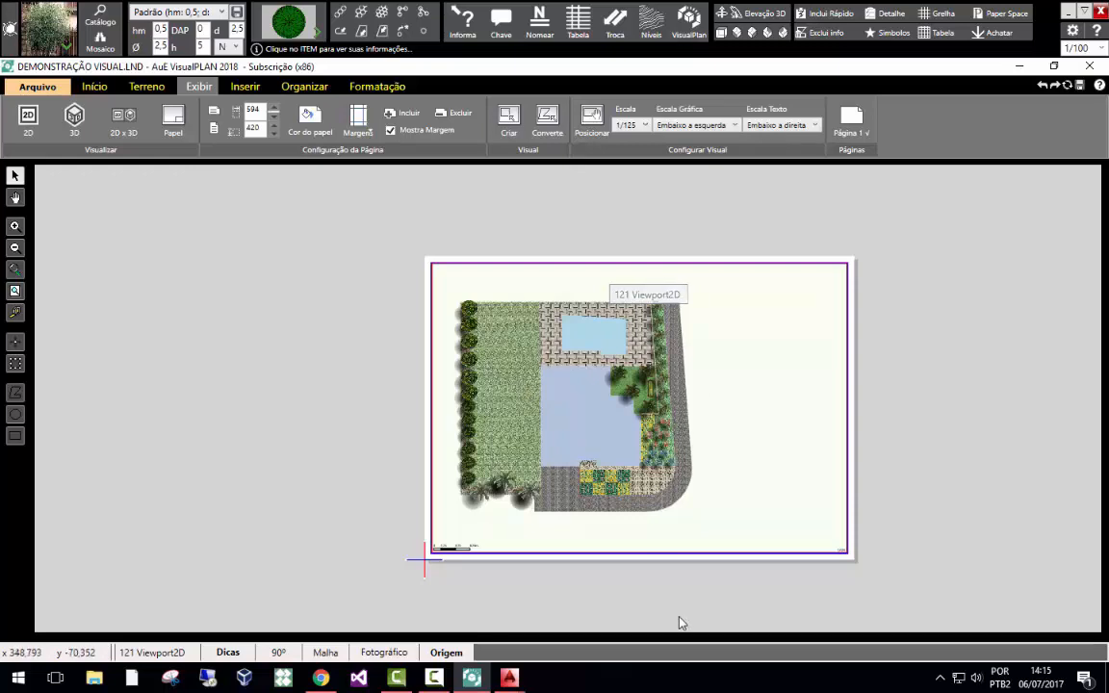
scroll(899, 599, "up", 1)
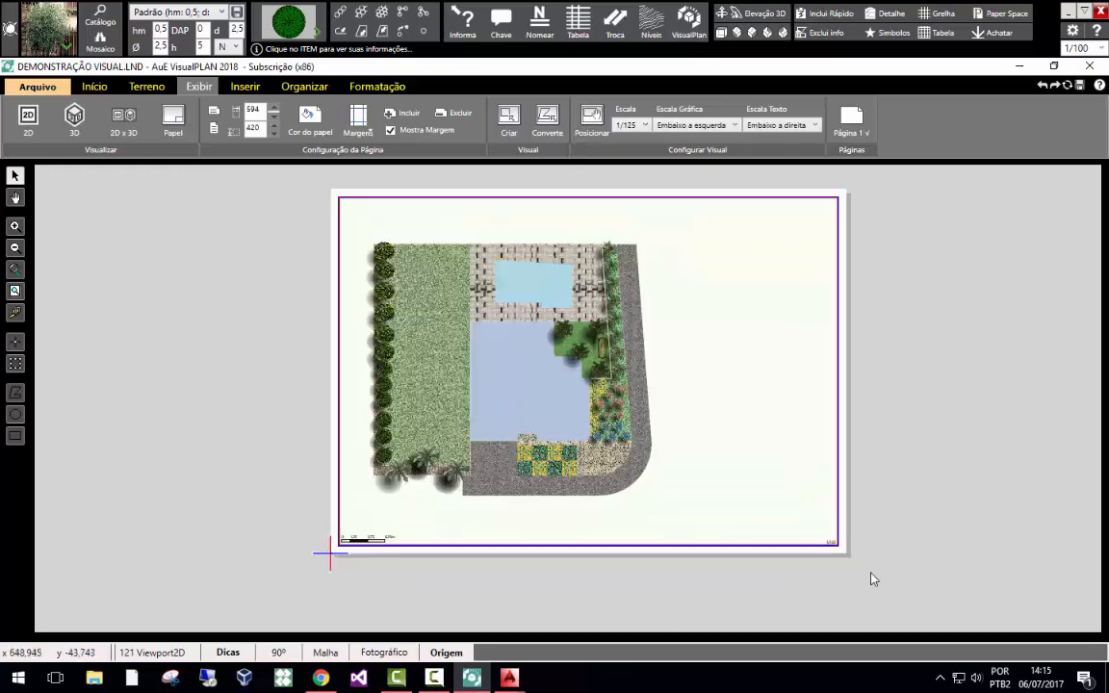
Try the viewport without its graphic scale, restore it to Embaixo a esquerda, and keep the text scale at Embaixo a direita.
left_click(691, 125)
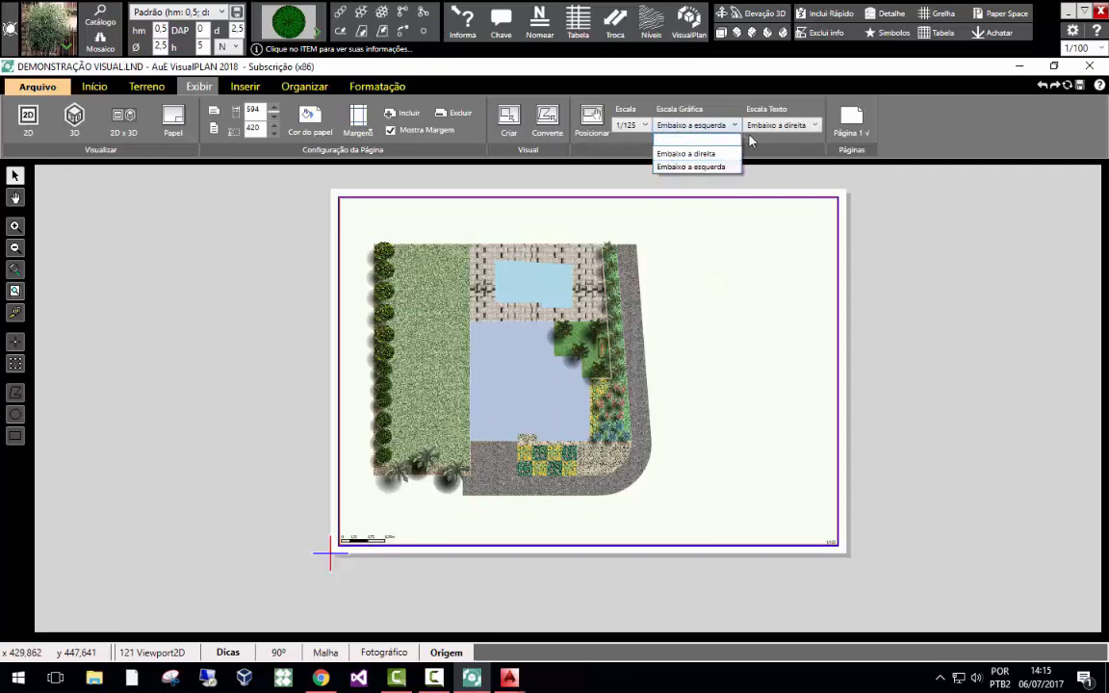
left_click(703, 142)
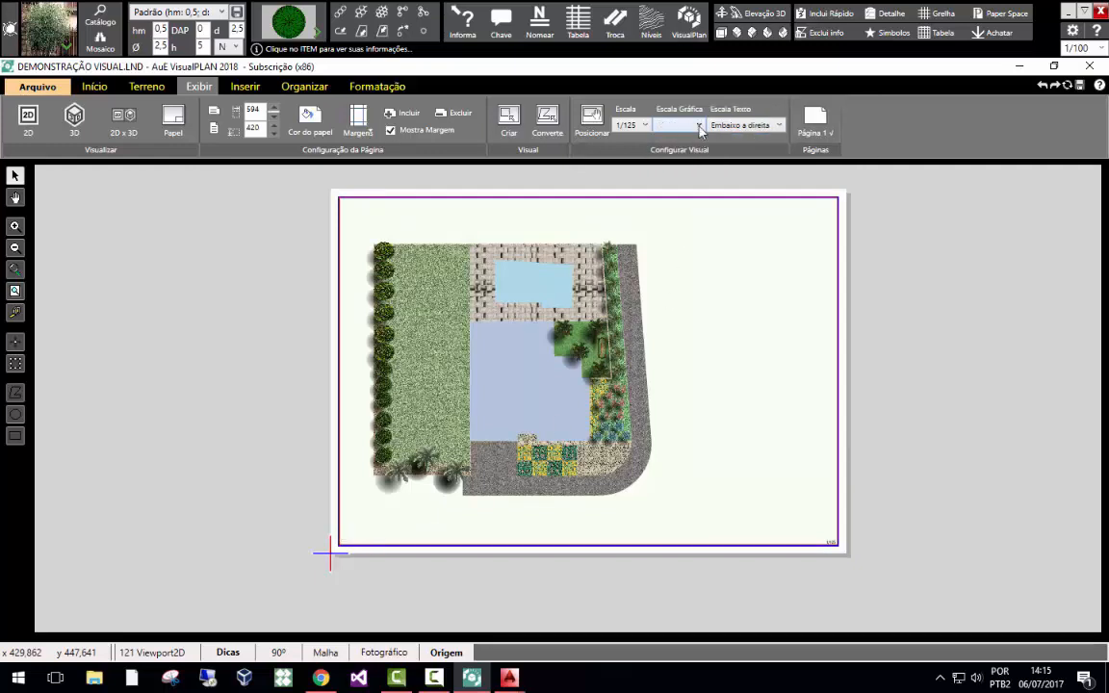
left_click(699, 126)
left_click(704, 168)
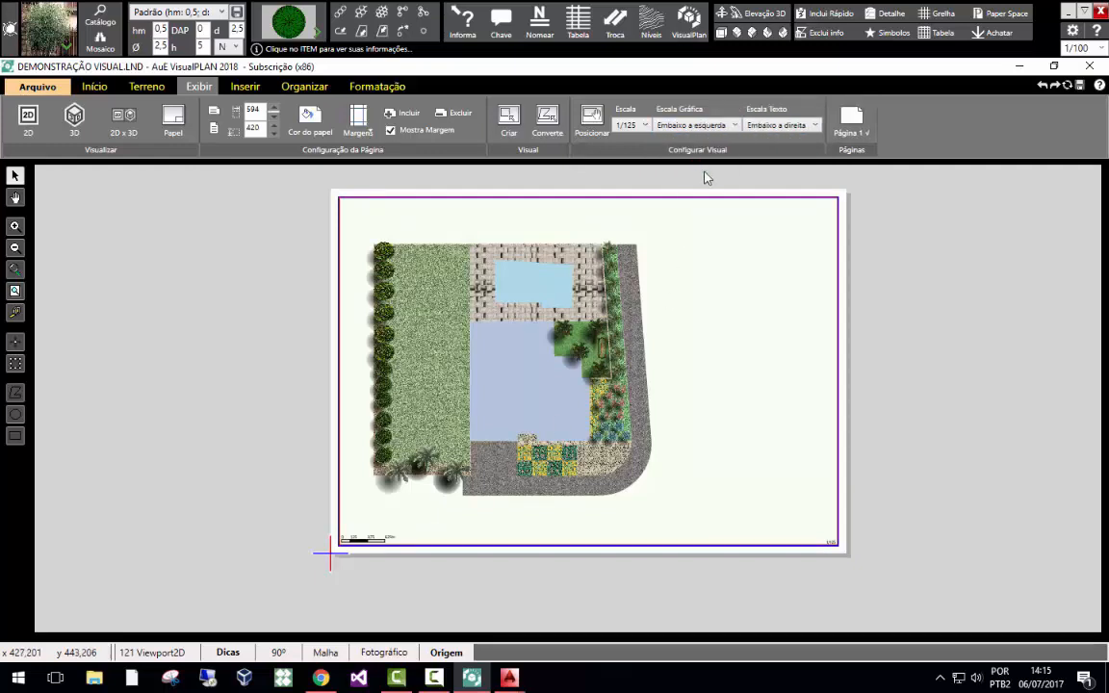
left_click(781, 125)
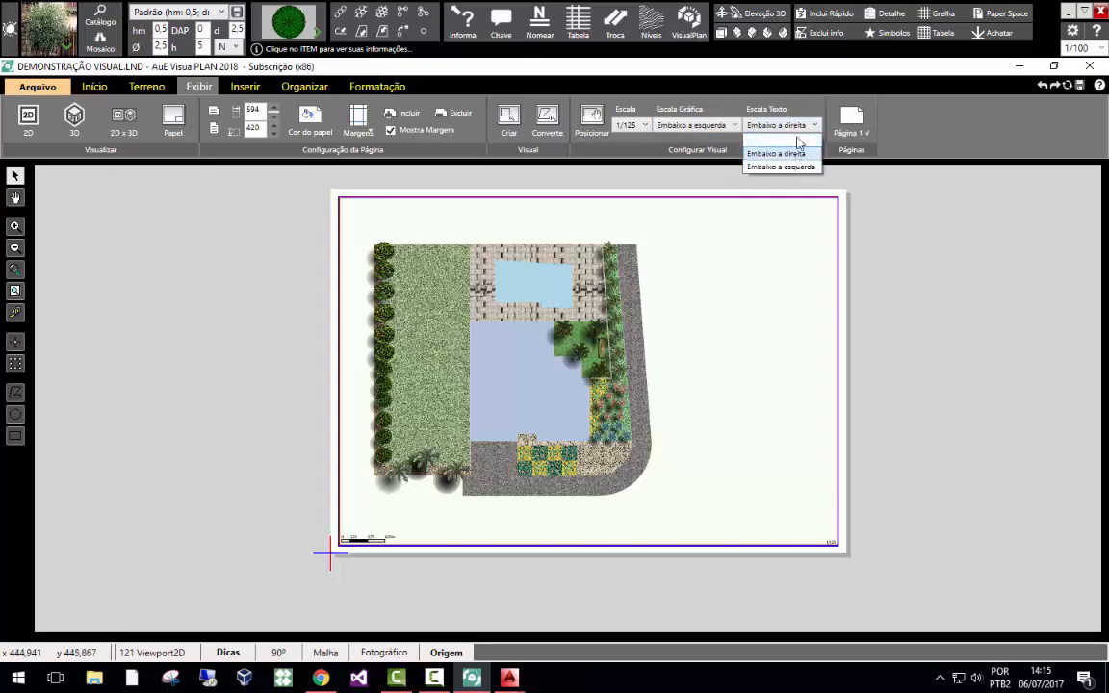
left_click(798, 153)
key("Escape")
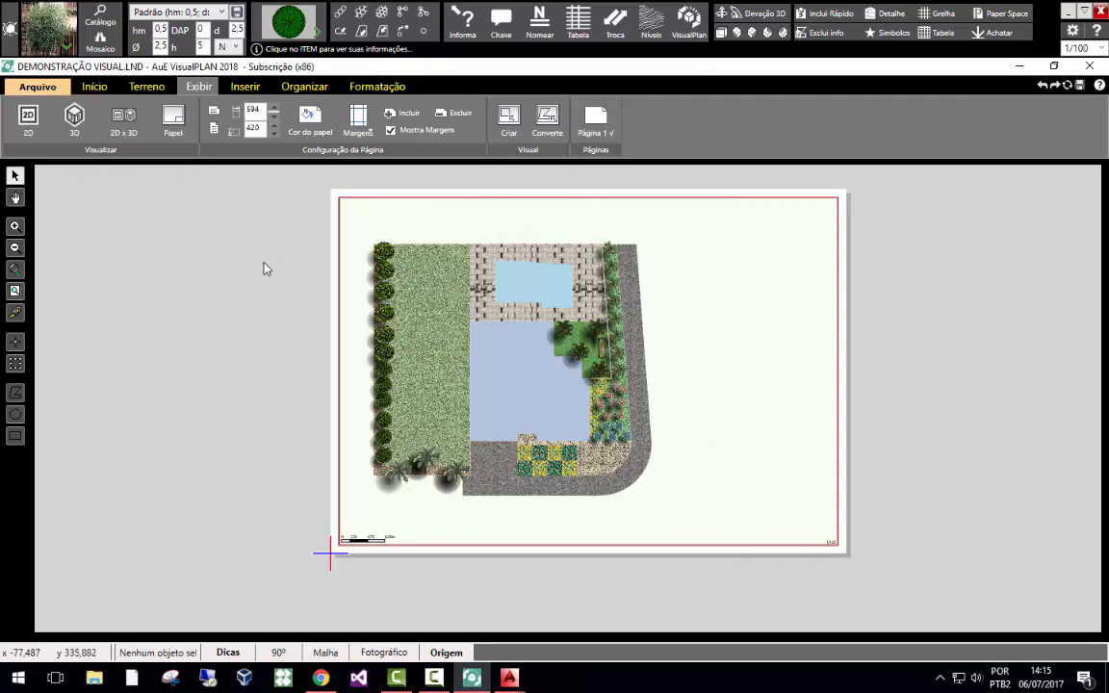
Reposition the garden plan inside its viewport so it sits close to the page's left margin.
left_click(755, 250)
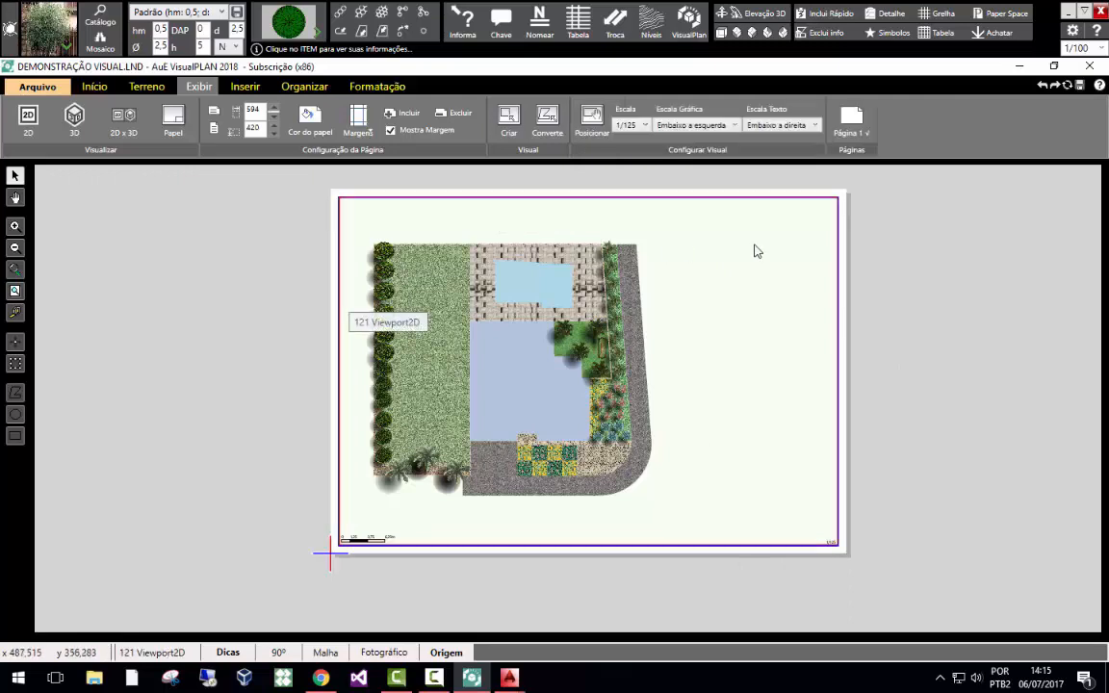
left_click(584, 130)
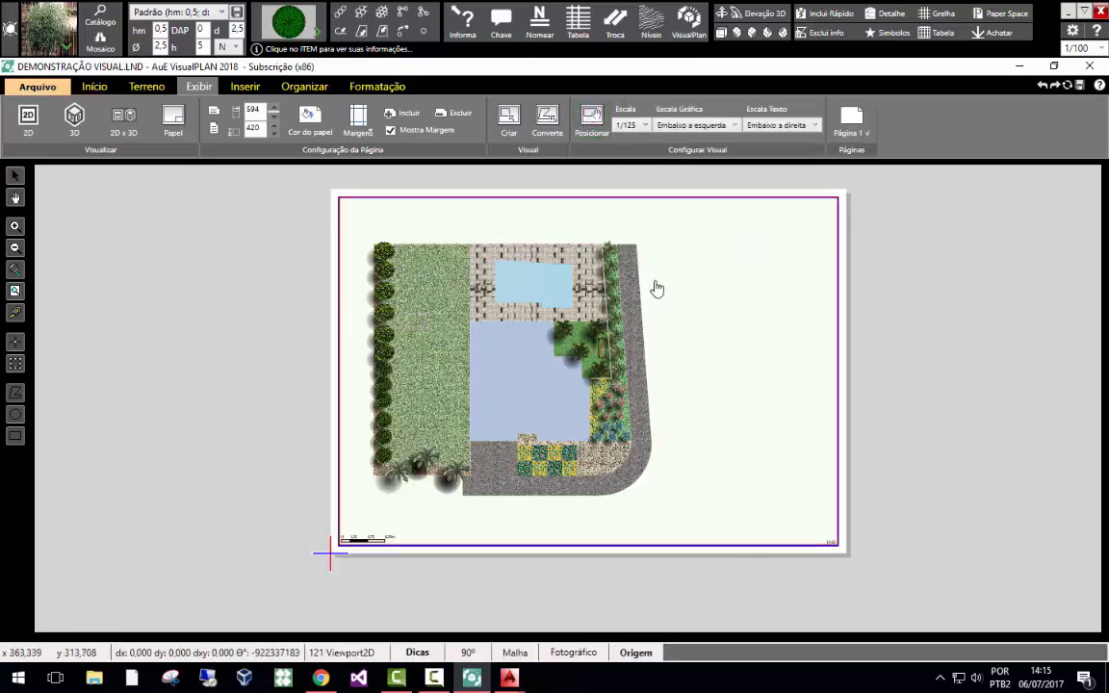
left_click_drag(587, 255, 624, 253)
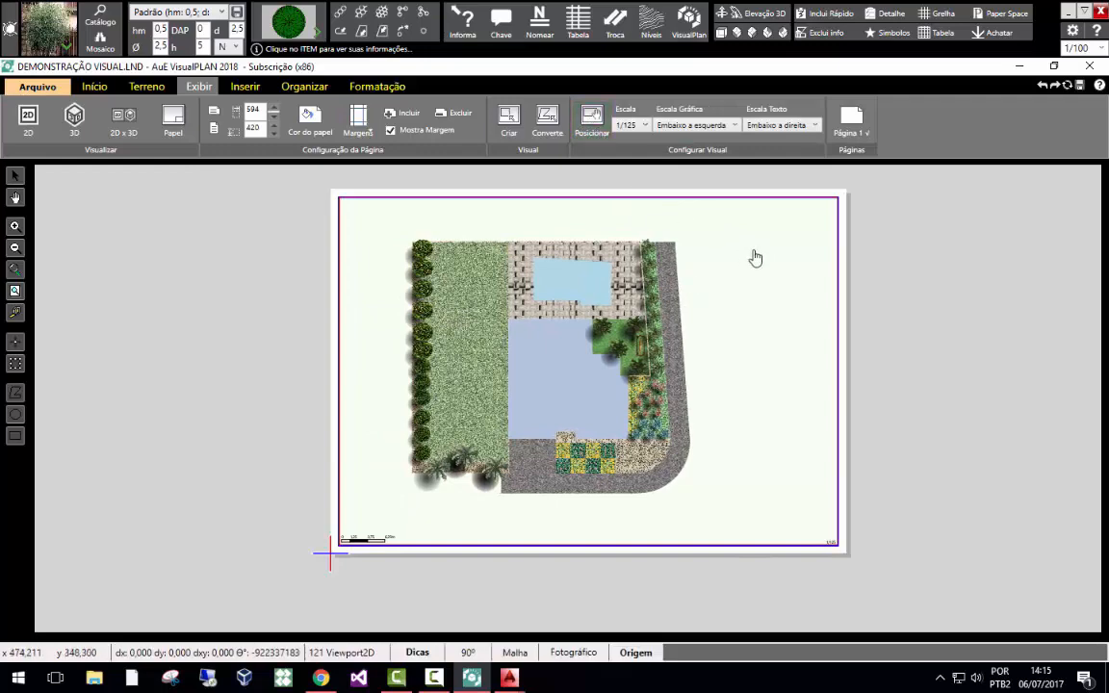
mouse_move(750, 255)
left_mouse_down()
mouse_move(720, 250)
mouse_move(693, 218)
mouse_move(685, 260)
left_mouse_up()
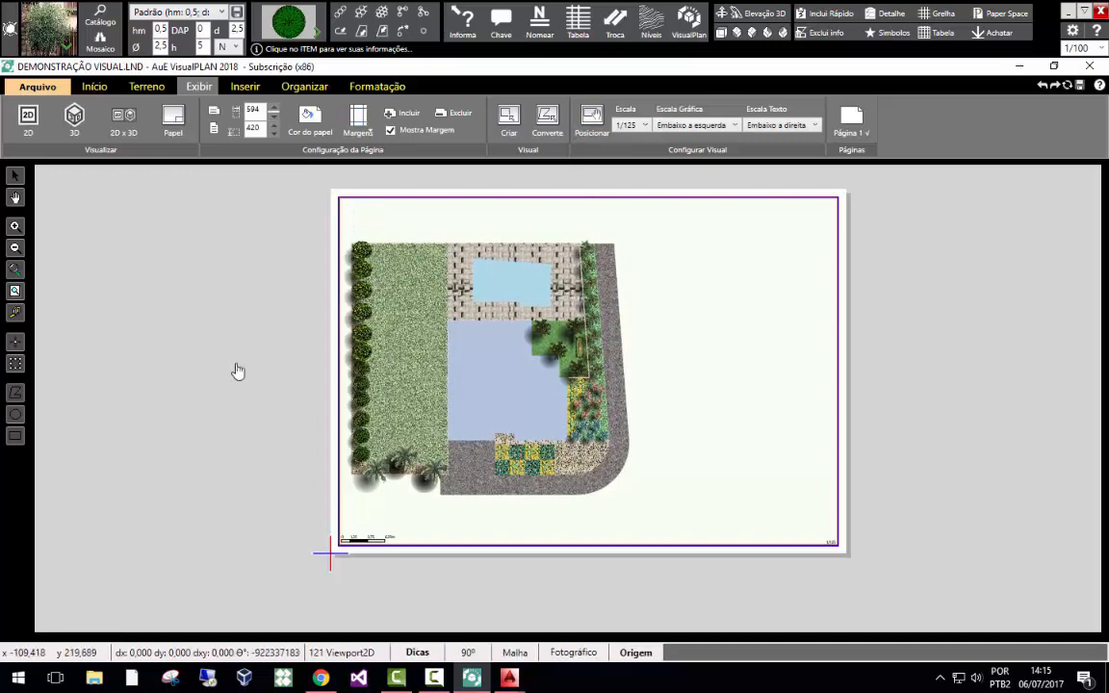
left_click(14, 175)
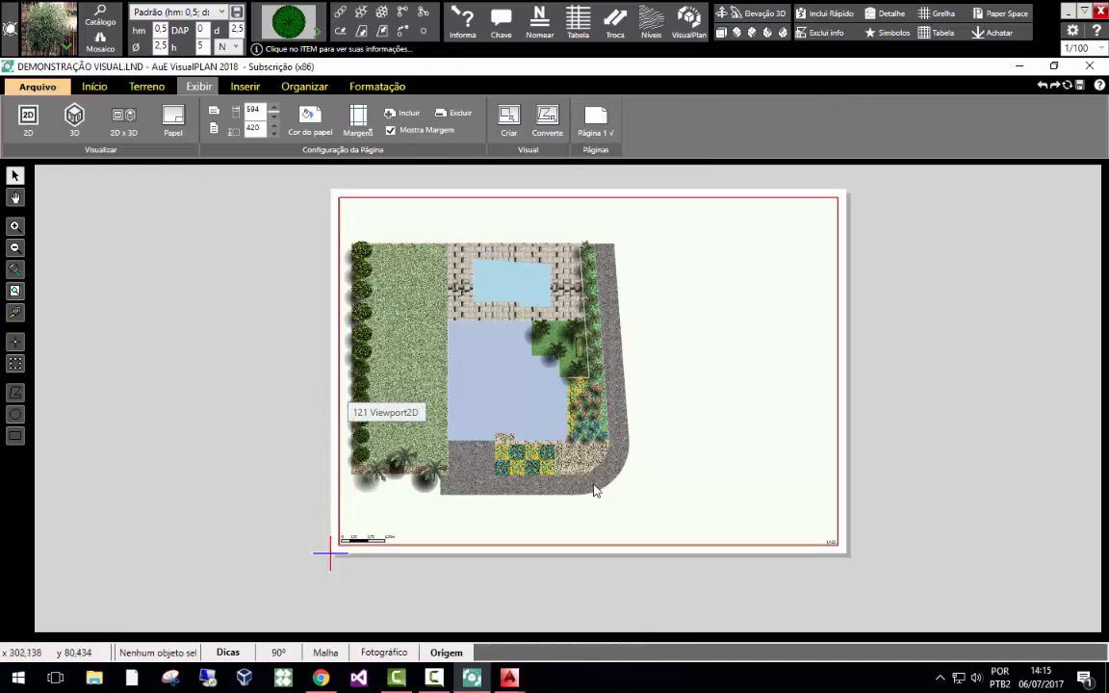
scroll(906, 510, "down", 1)
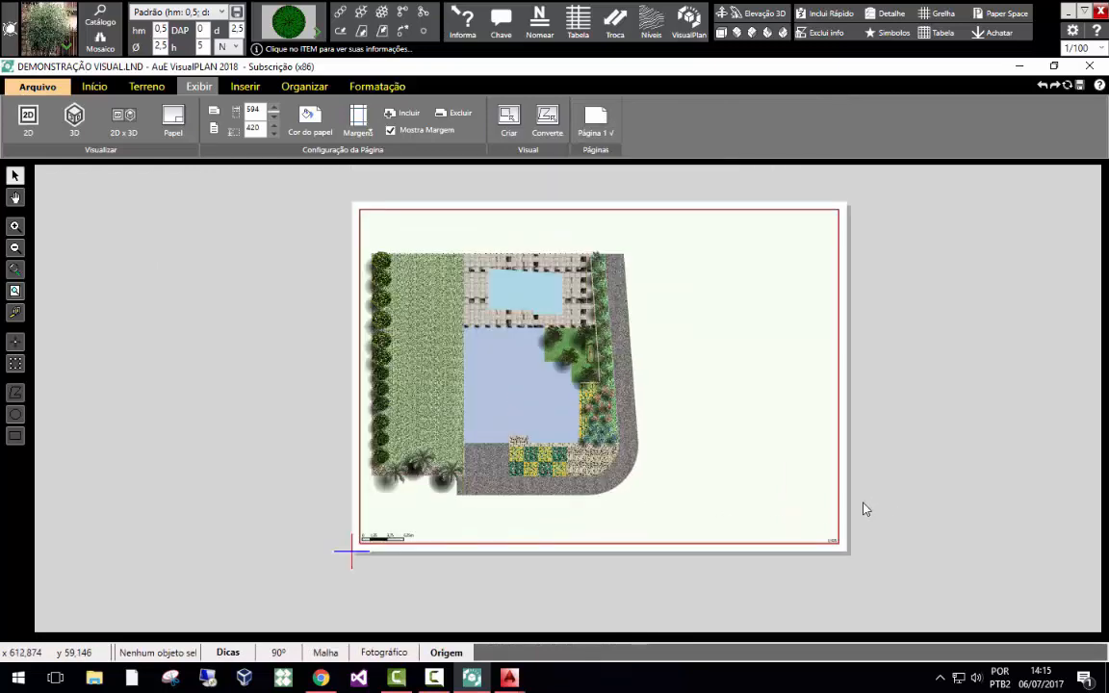
Insert a plant legend and place it at the lower right of the page, just above the scale text.
left_click(245, 87)
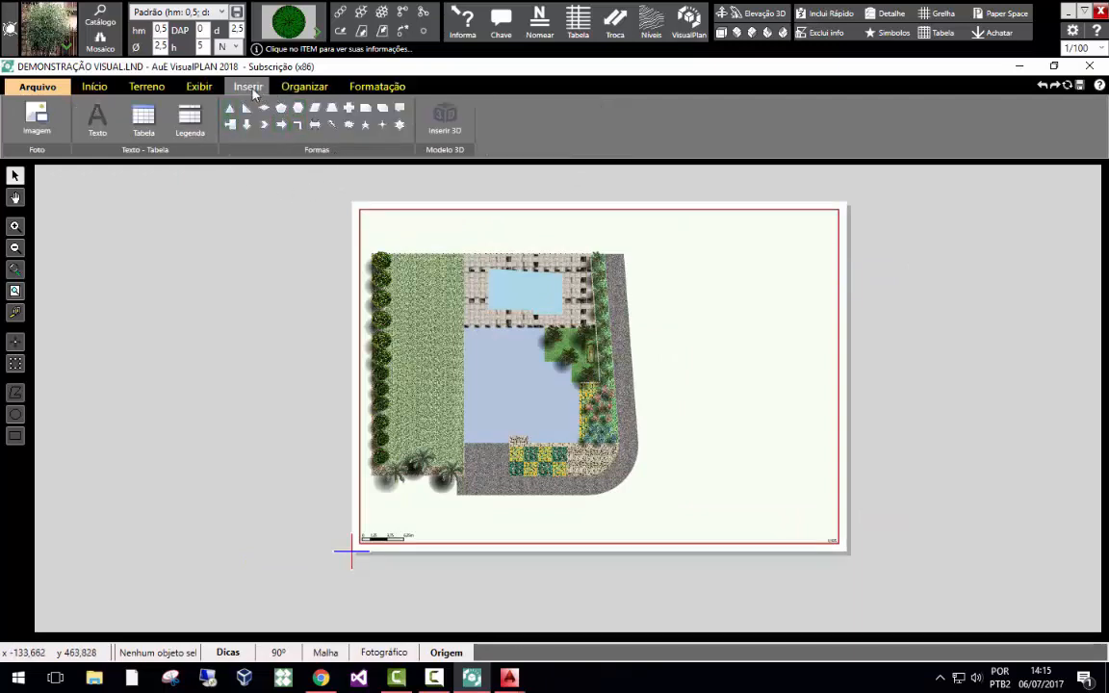
left_click(189, 120)
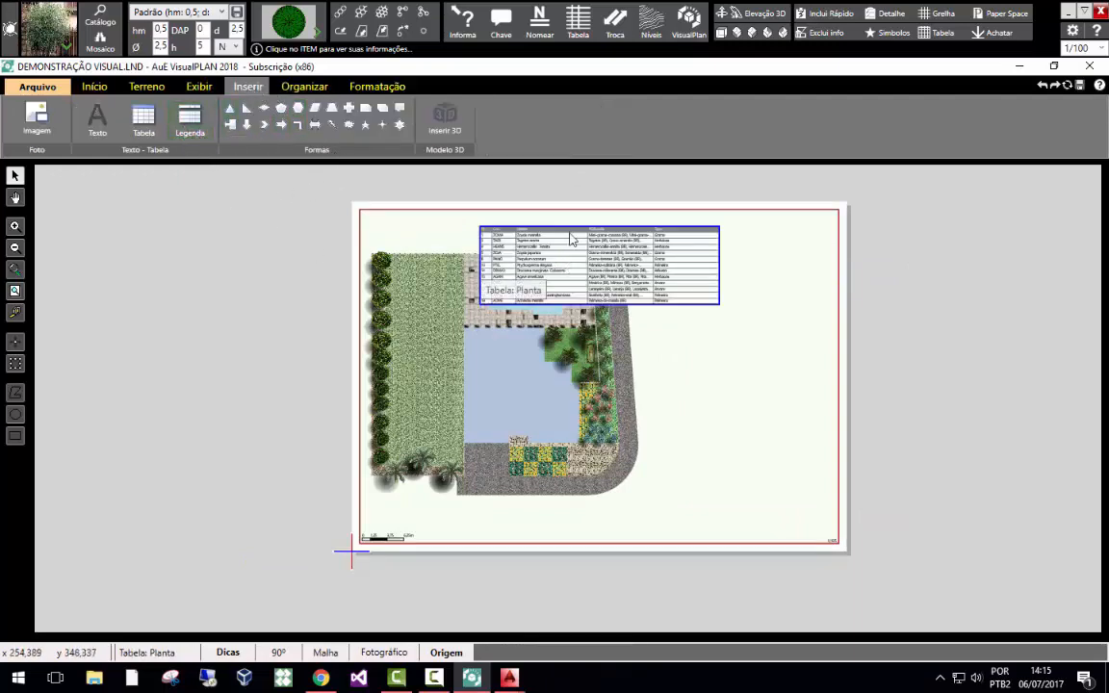
mouse_move(561, 236)
left_mouse_down()
mouse_move(712, 227)
mouse_move(712, 354)
mouse_move(732, 450)
mouse_move(721, 468)
left_mouse_up()
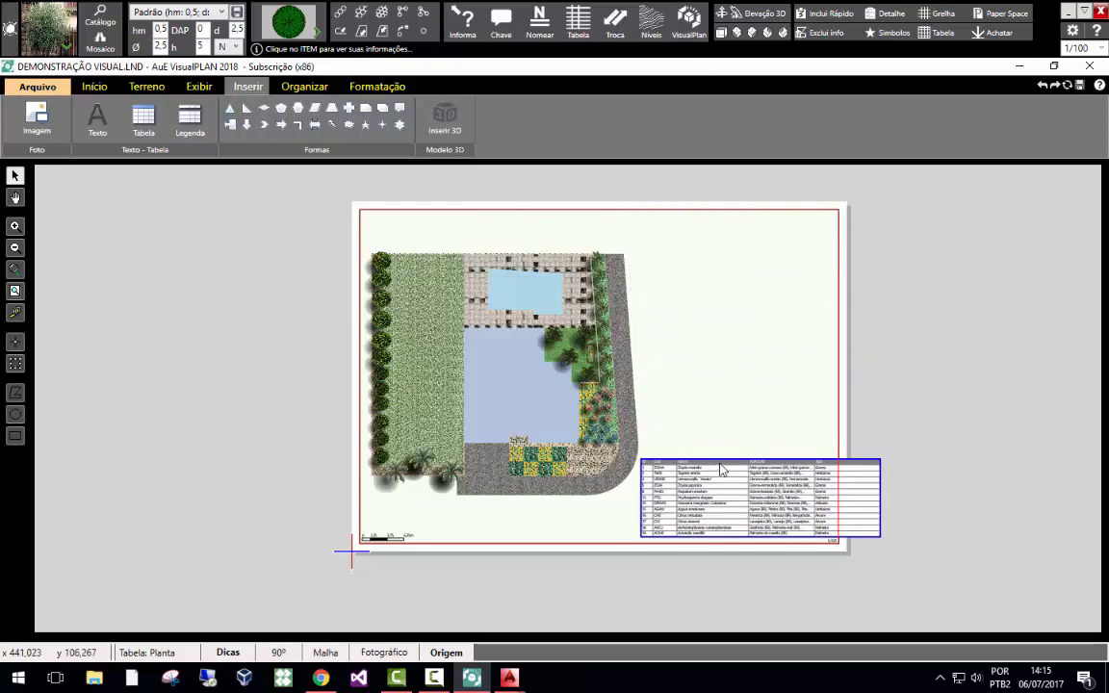
scroll(824, 564, "up", 3)
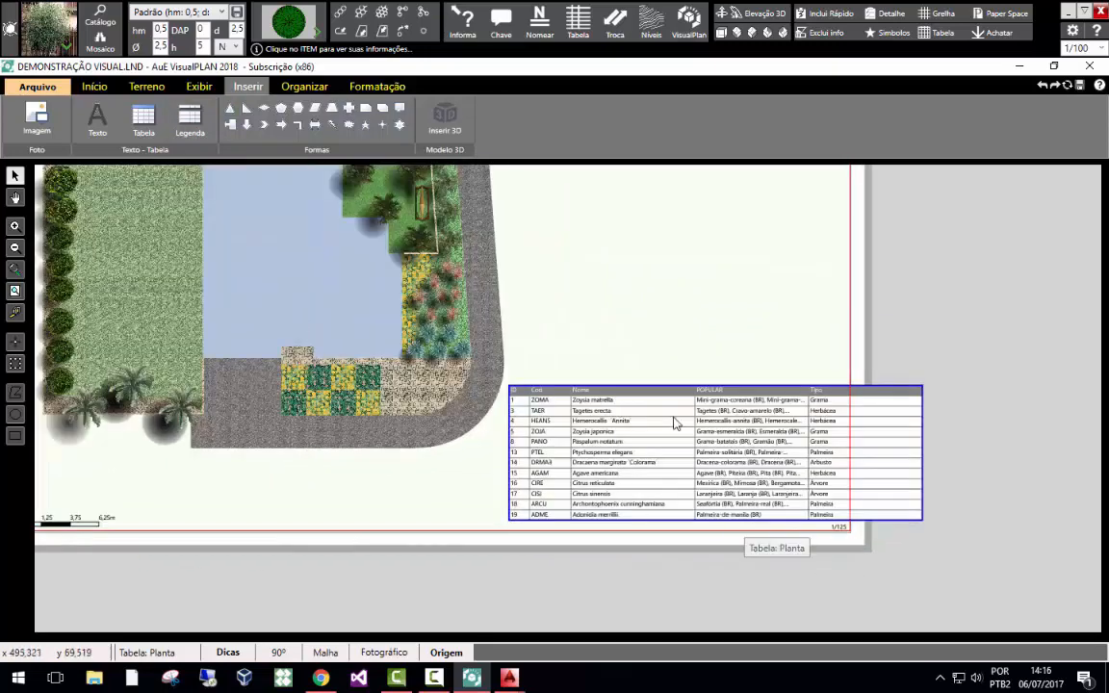
left_click_drag(633, 395, 631, 372)
scroll(638, 500, "down", 1)
scroll(640, 501, "down", 1)
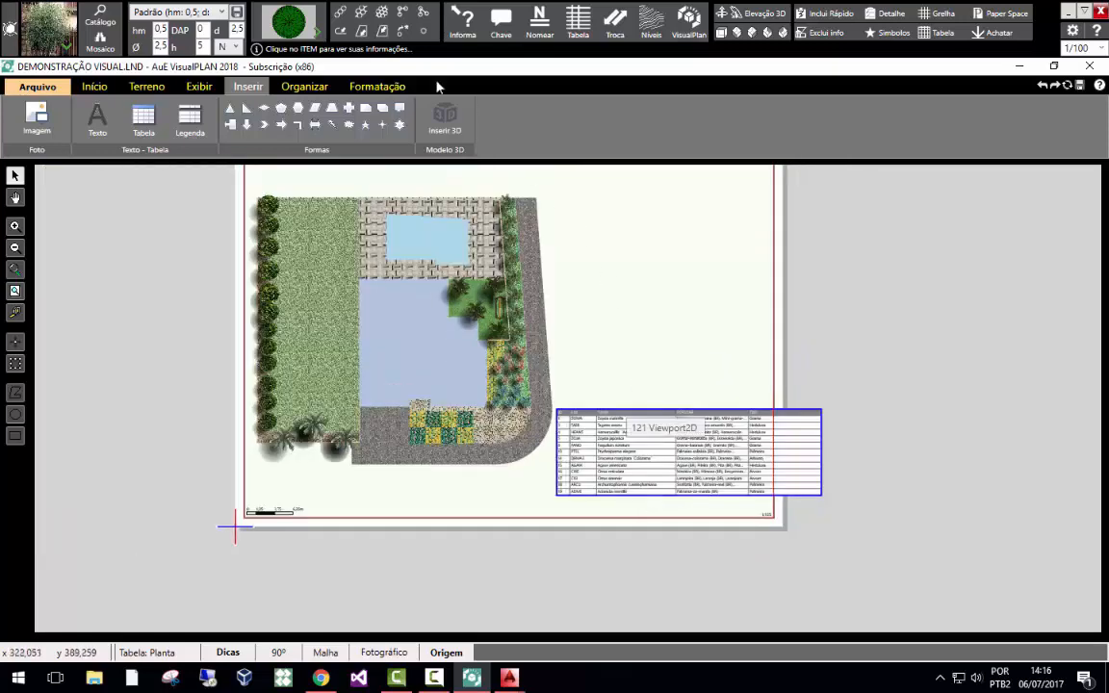
Remove the ID and Tipo columns from the plant legend.
left_click(376, 86)
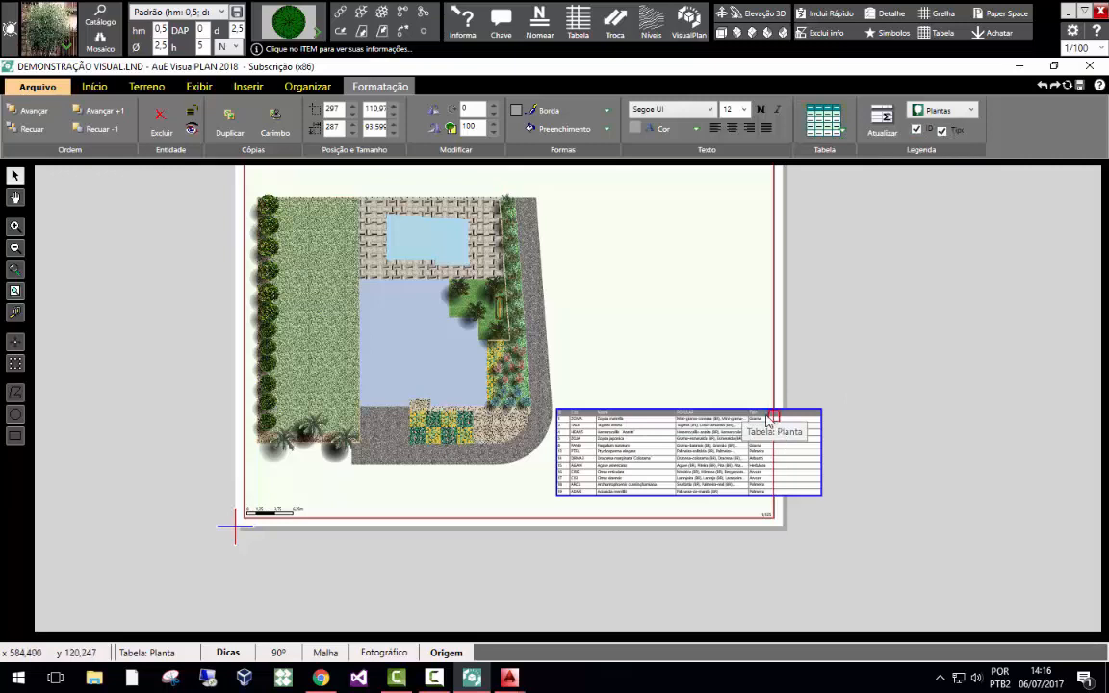
left_click(917, 131)
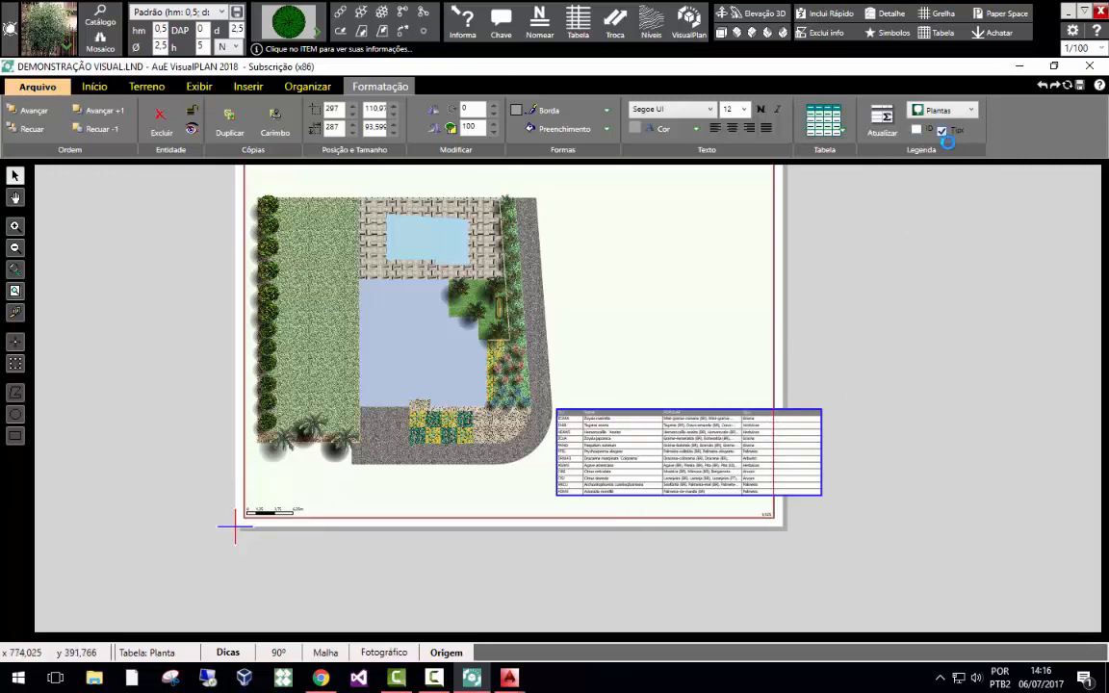
left_click(944, 133)
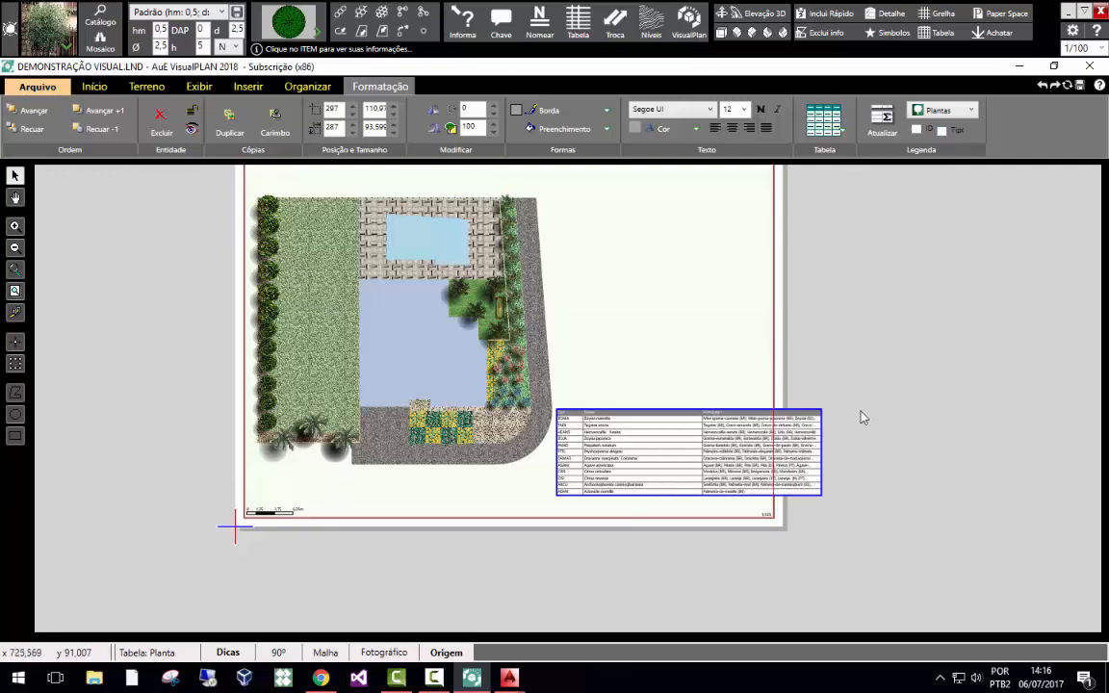
left_click(859, 480)
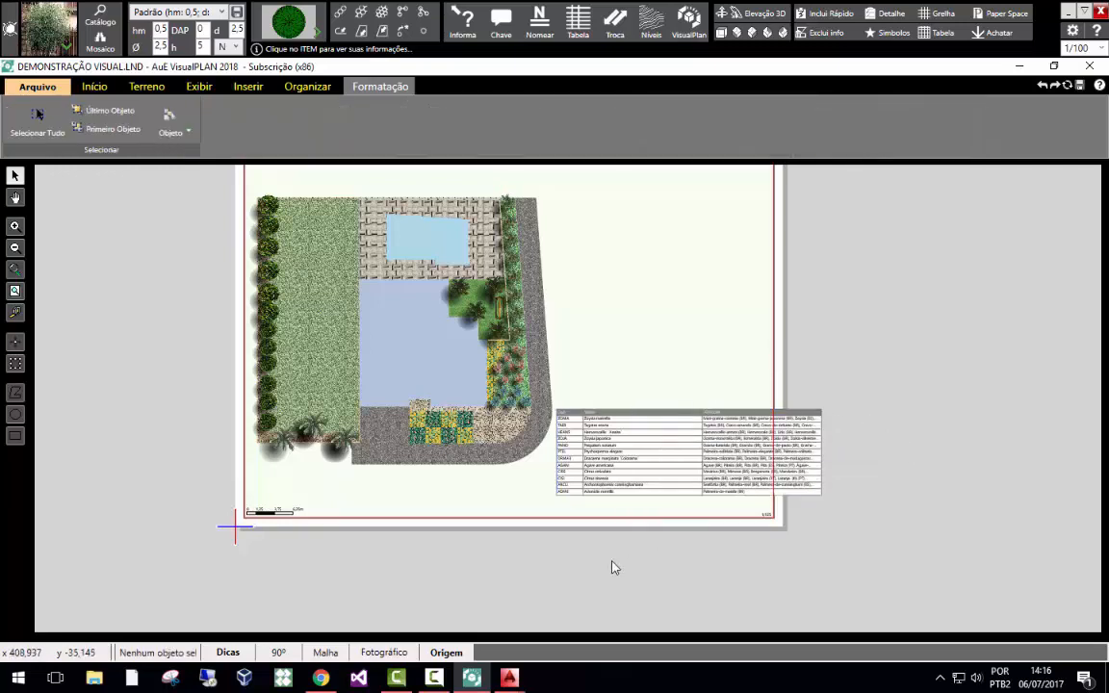
Reposition the garden plan upward inside its viewport, close to the page's upper margin.
scroll(612, 567, "down", 1)
left_click(564, 361)
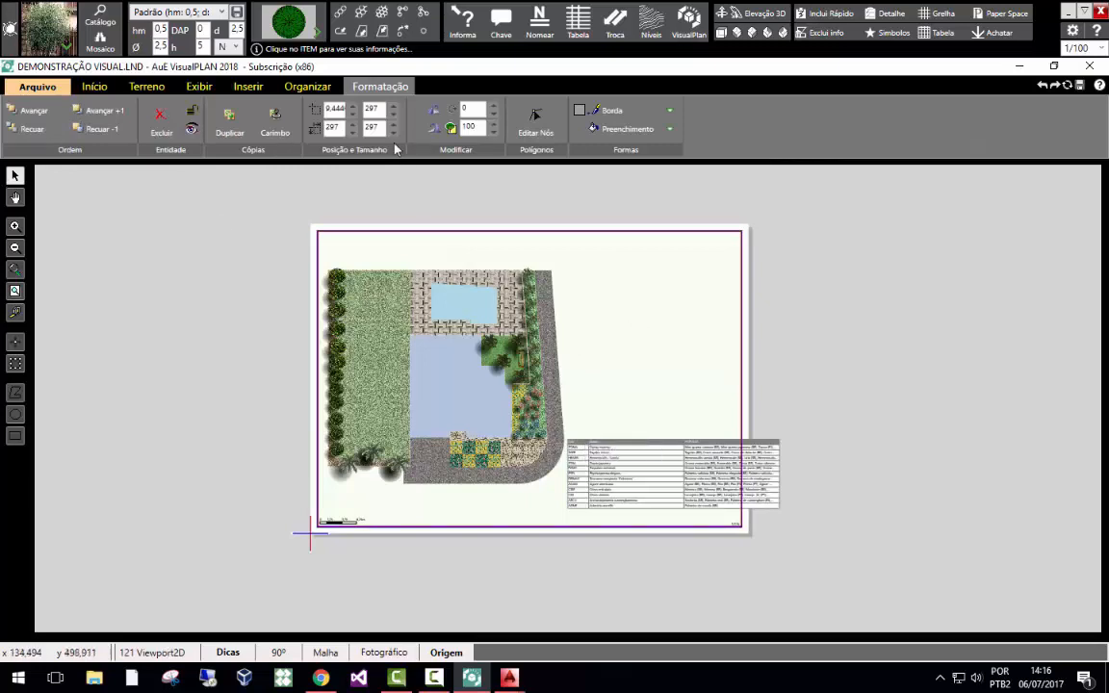
left_click(199, 85)
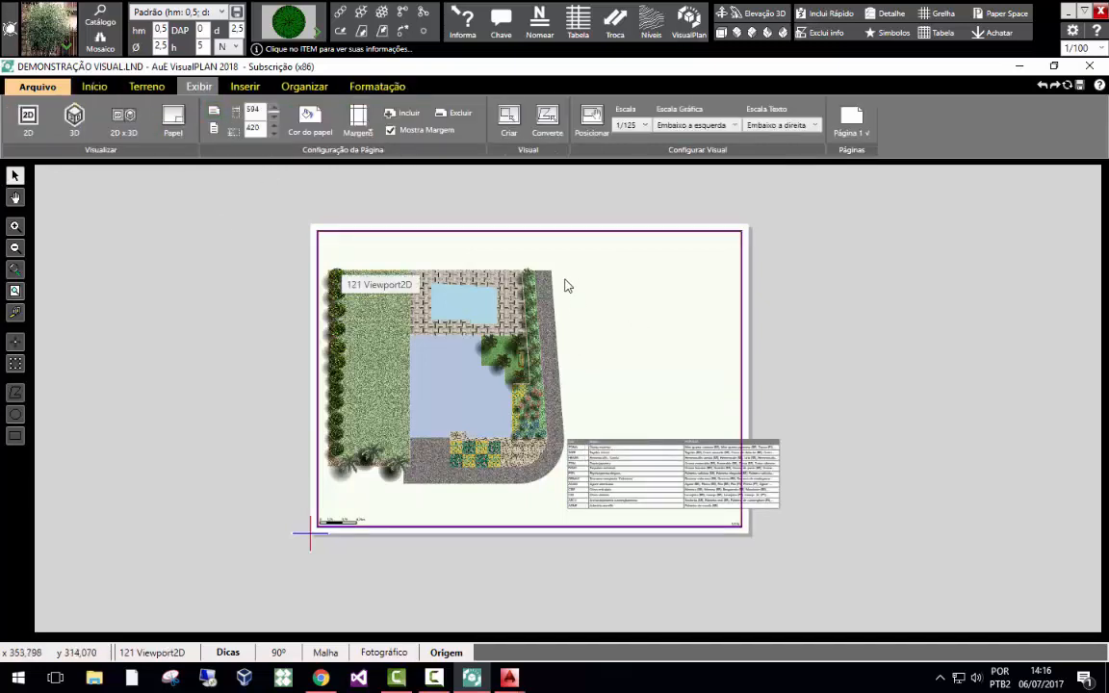
left_click(587, 135)
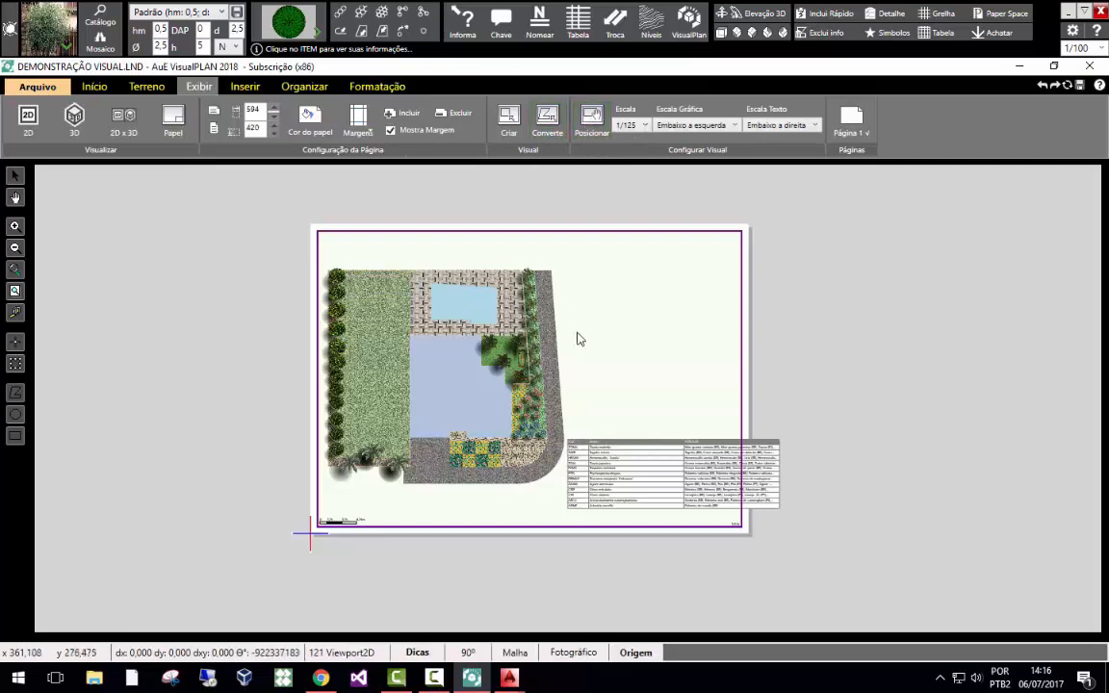
left_click_drag(554, 346, 554, 317)
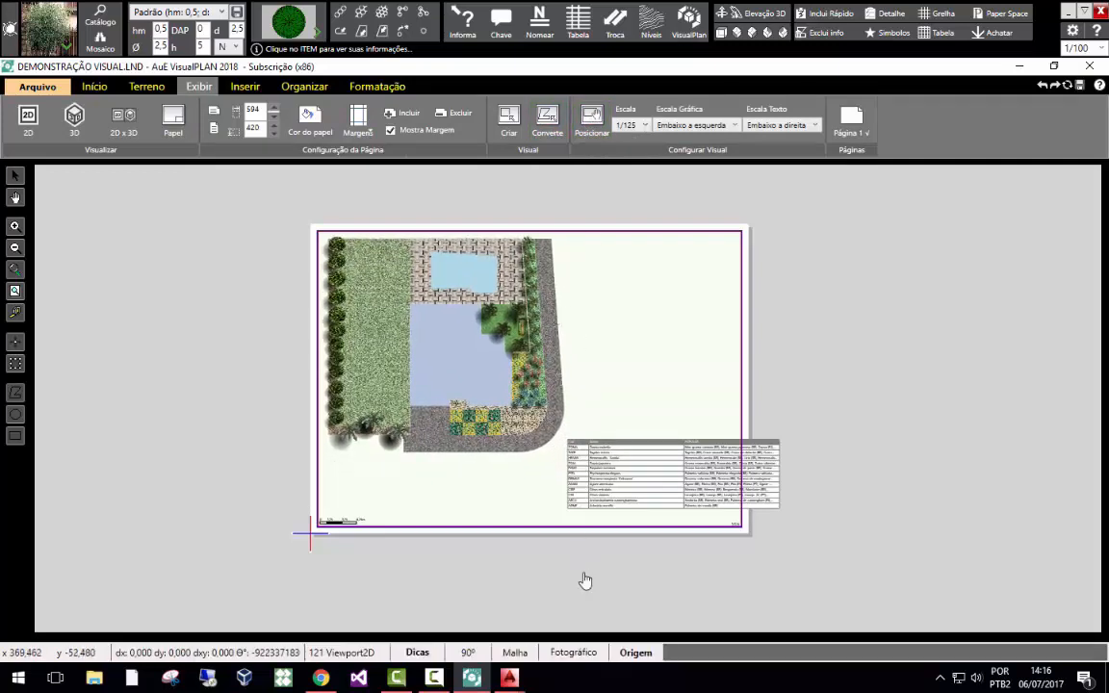
left_click(146, 258)
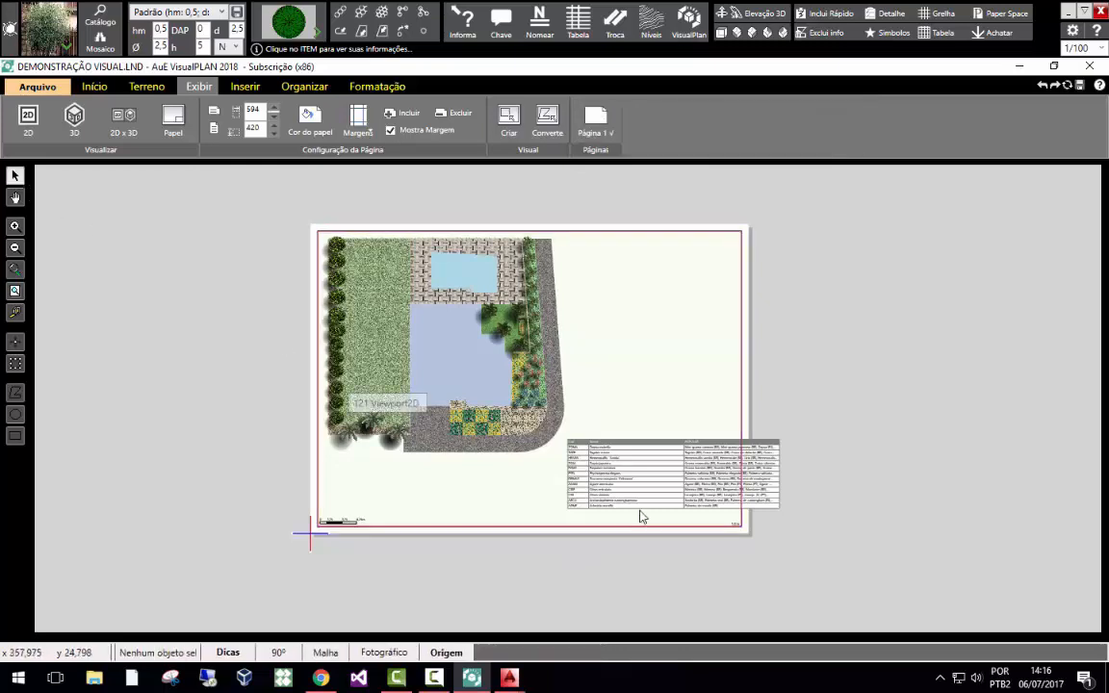
Move the plant legend into the free space below the garden plan, beside the graphic scale.
left_click(771, 480)
left_click_drag(770, 480, 584, 498)
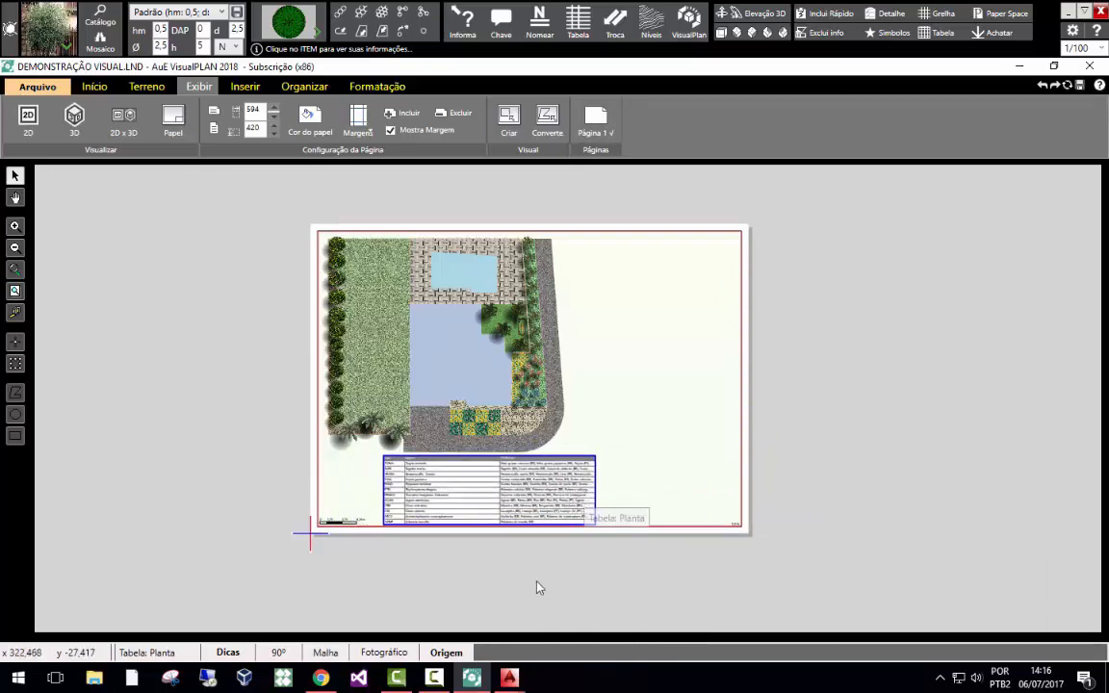
scroll(586, 530, "up", 3)
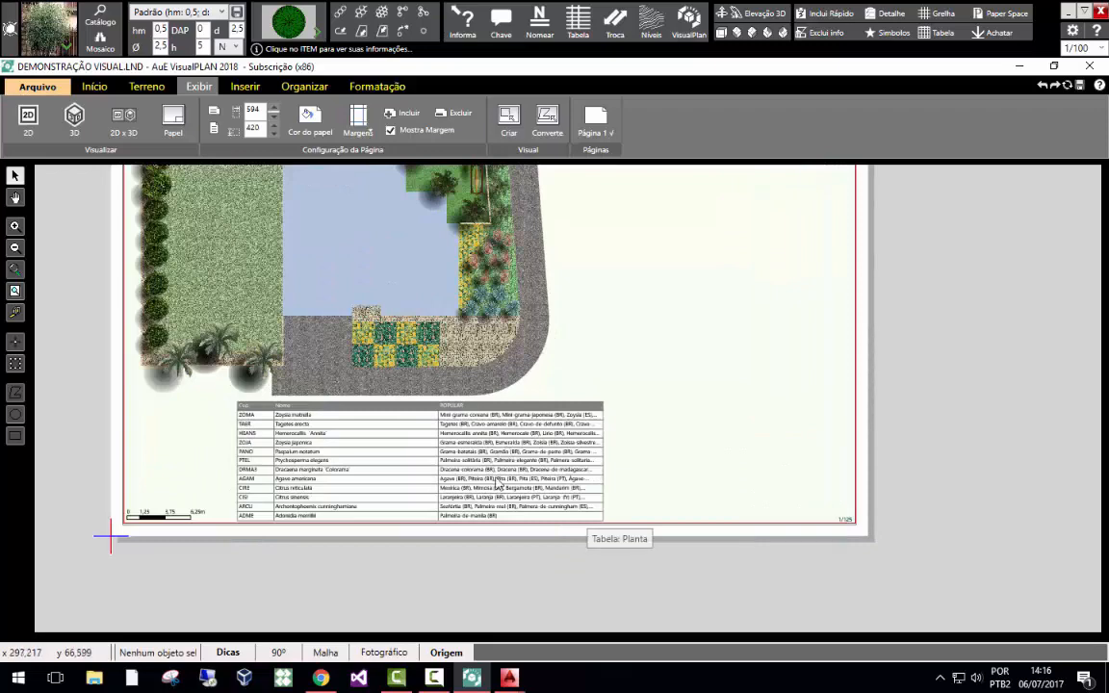
scroll(437, 530, "down", 3)
scroll(496, 547, "up", 2)
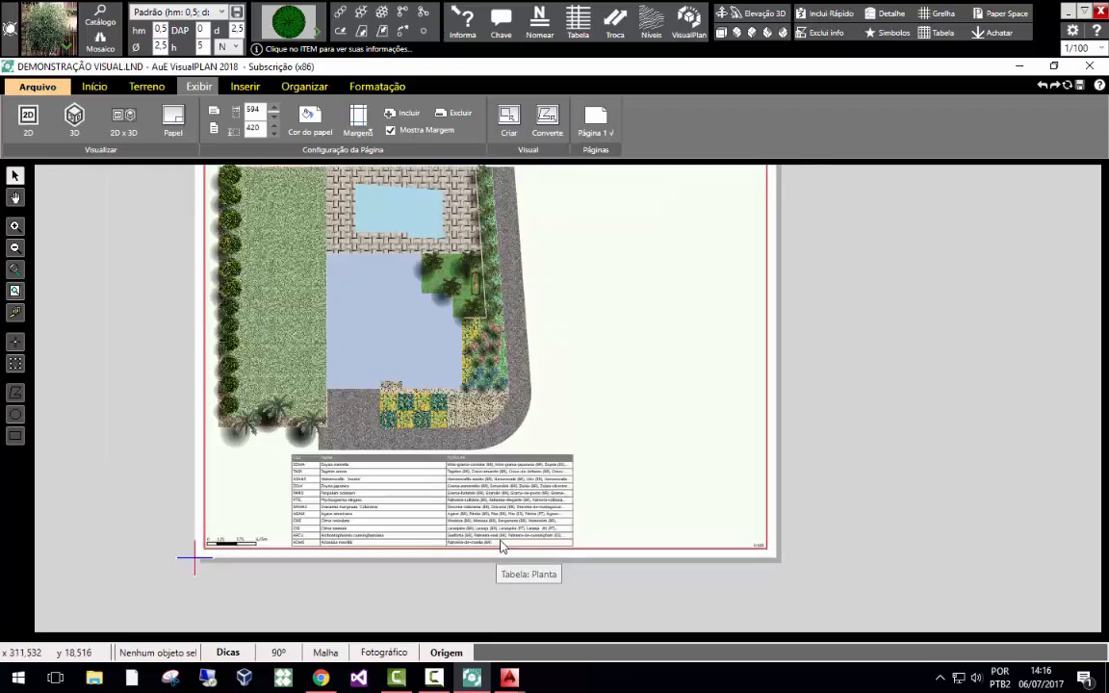
left_click(501, 518)
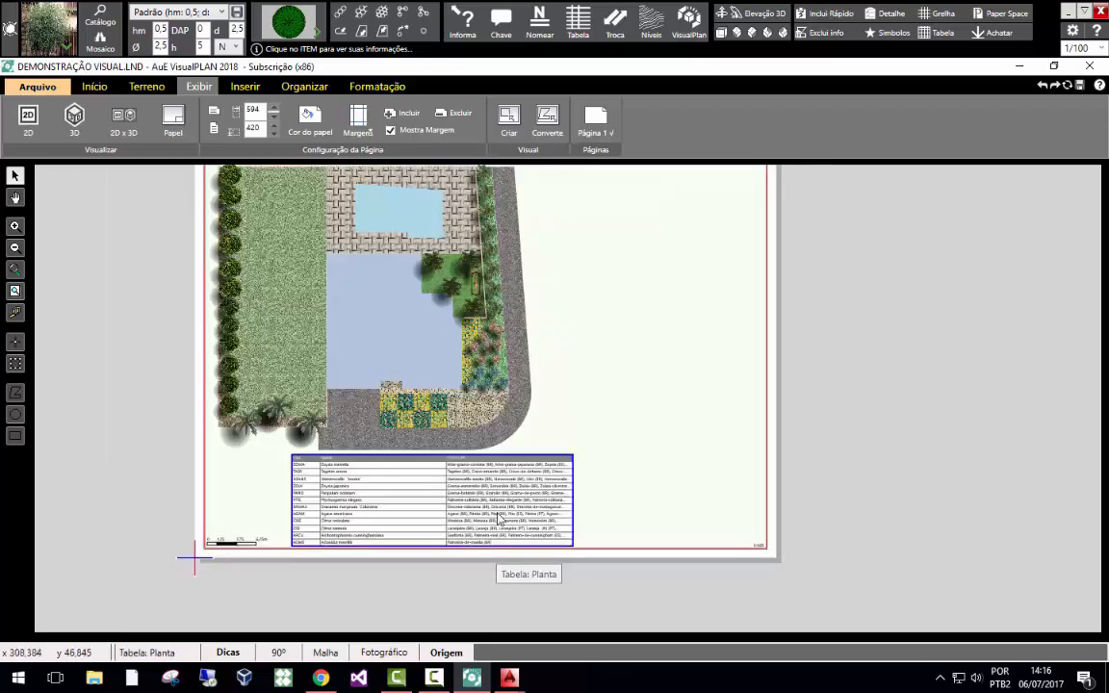
left_click(598, 589)
Insert a second legend over the plan's right side and set its category to Pisos.
left_click(245, 86)
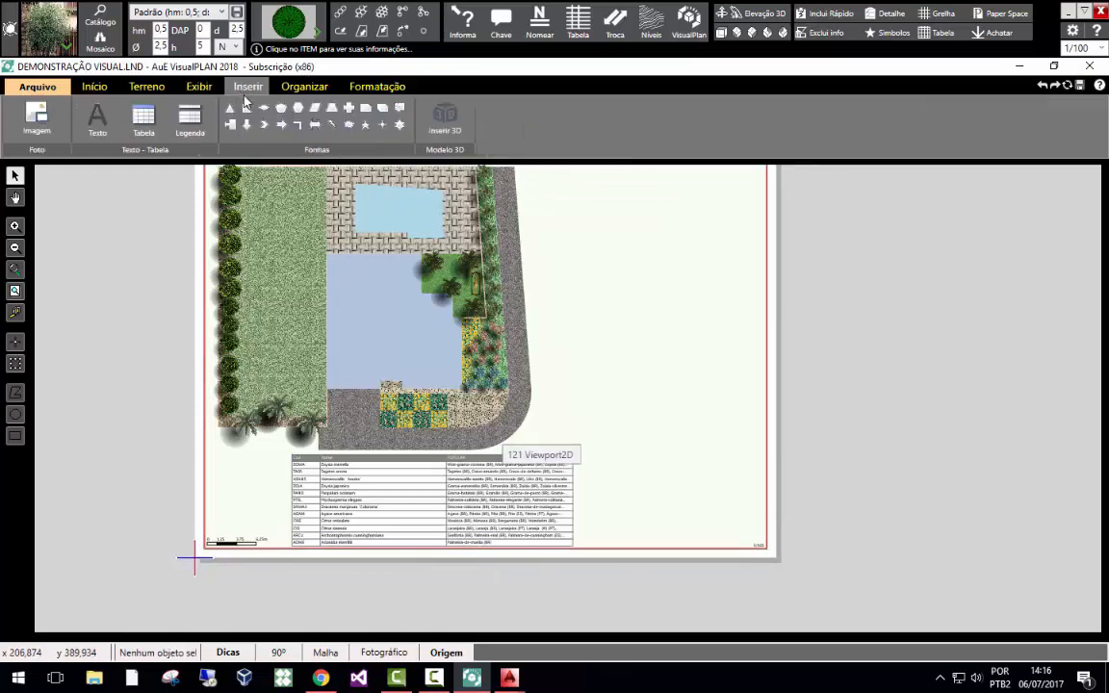
left_click(201, 133)
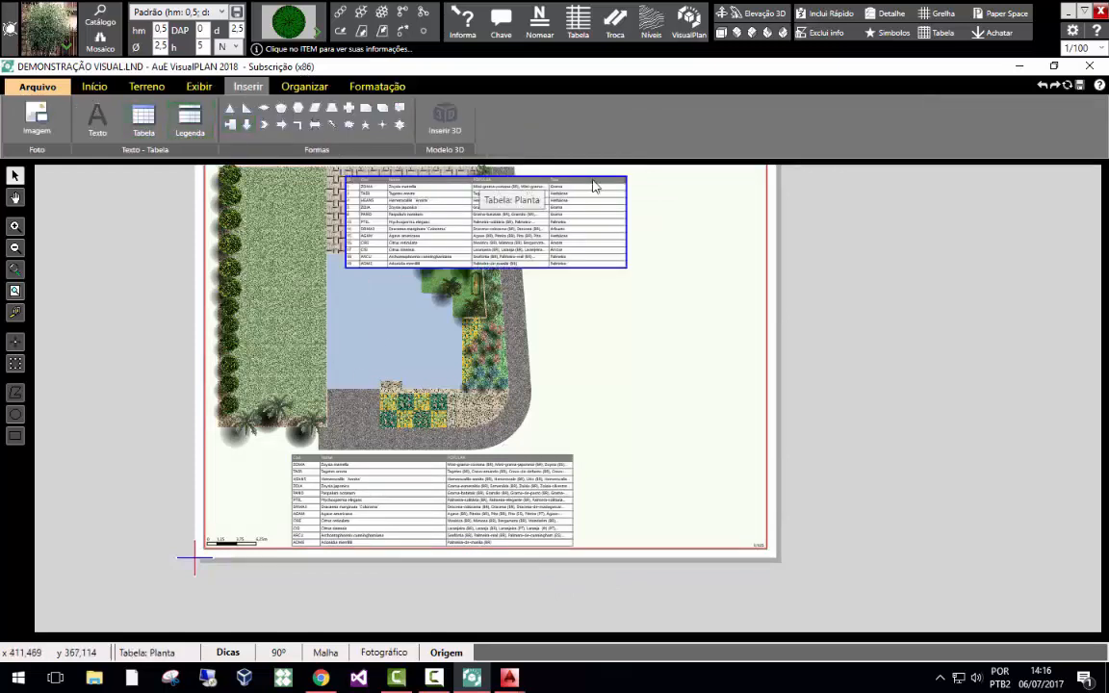
mouse_move(585, 188)
left_mouse_down()
mouse_move(681, 326)
mouse_move(714, 328)
left_mouse_up()
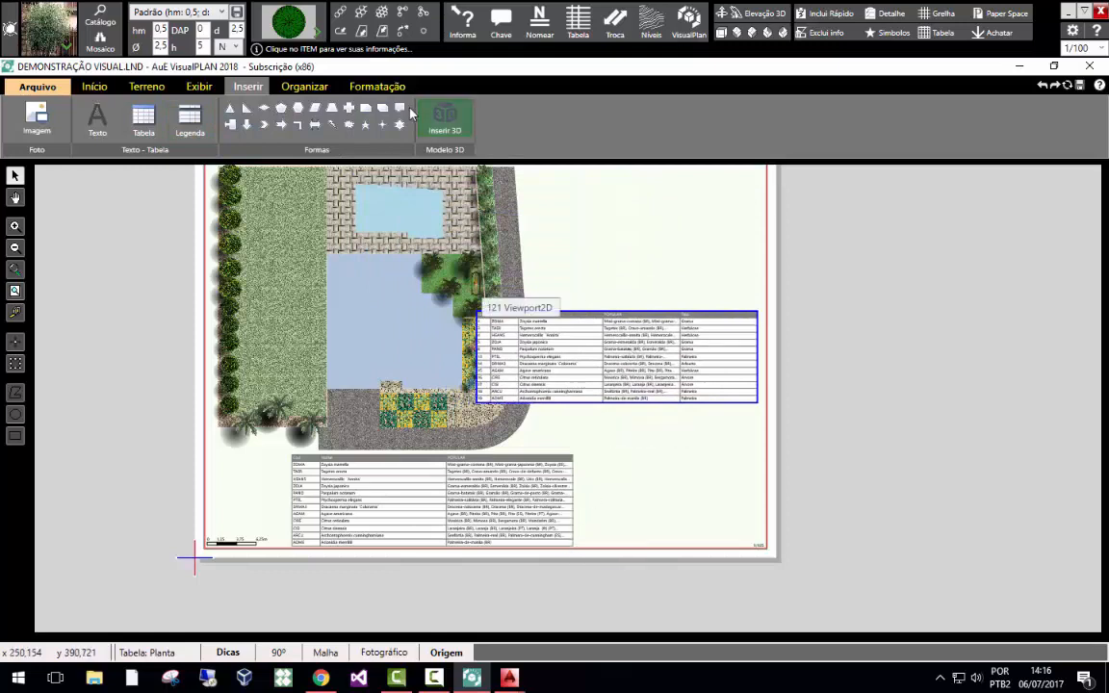
left_click(364, 89)
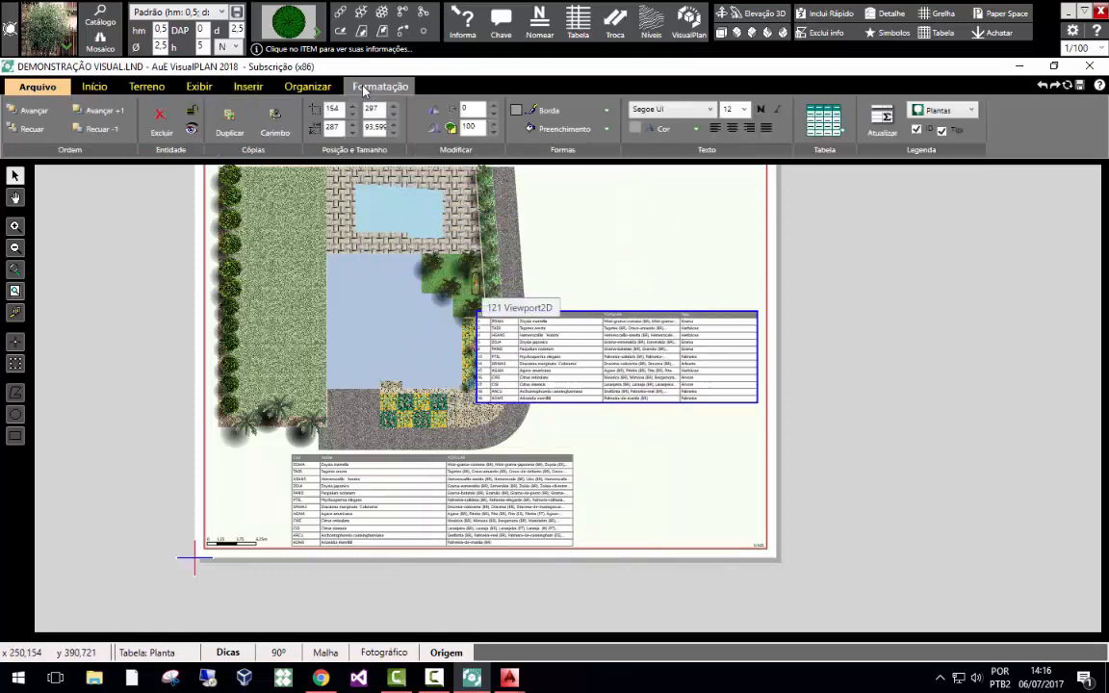
left_click(846, 133)
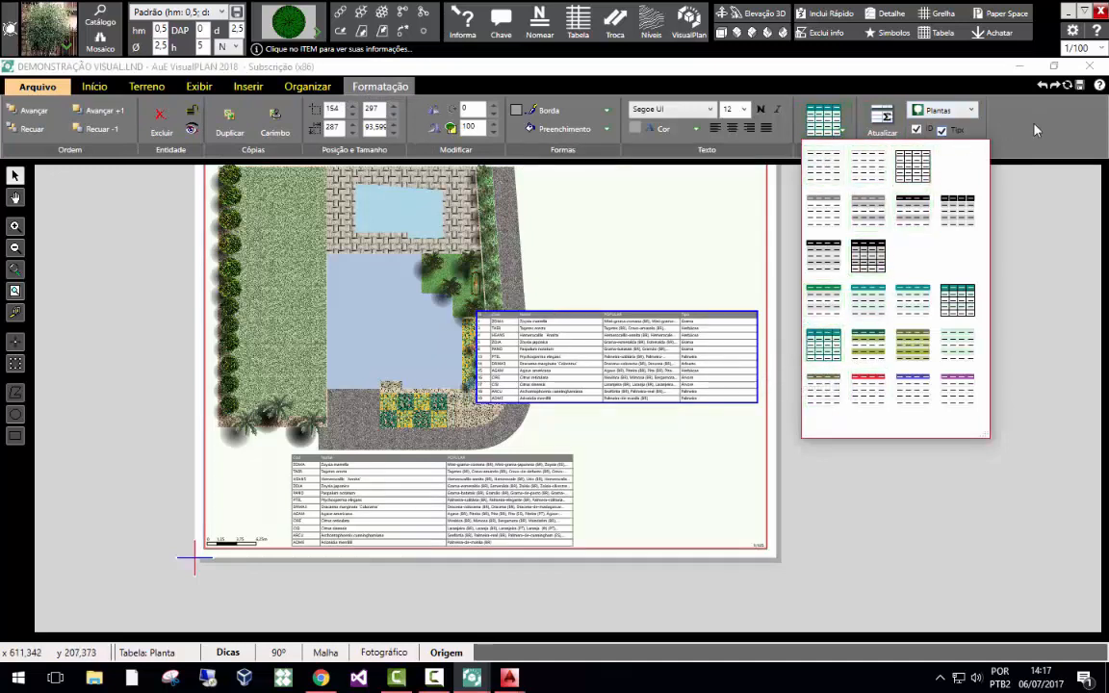
left_click(939, 110)
left_click(942, 111)
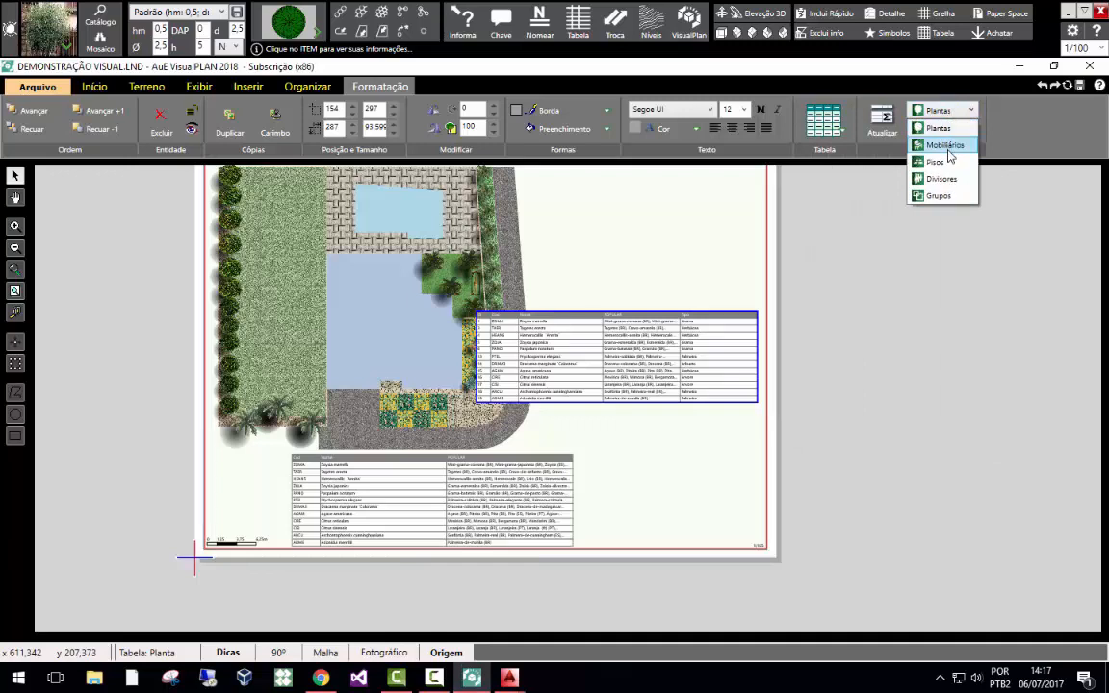
left_click(949, 162)
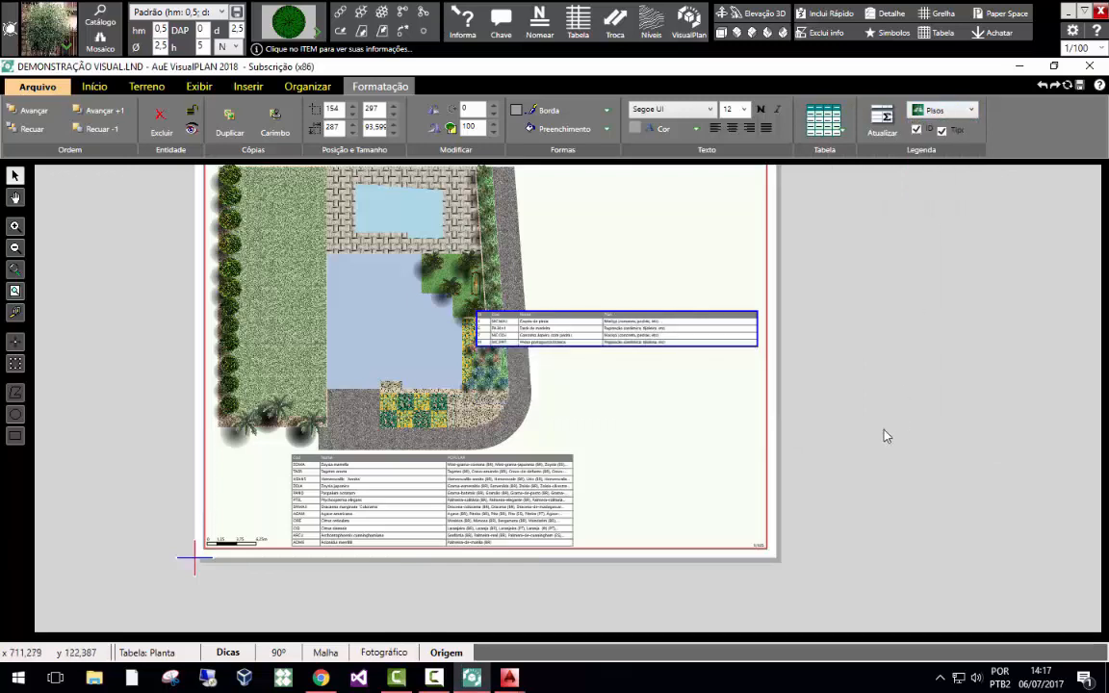
Move the floor legend to the right of the garden plan, try its category as Divisores, and set it to Mobiliários.
left_click_drag(621, 321, 682, 224)
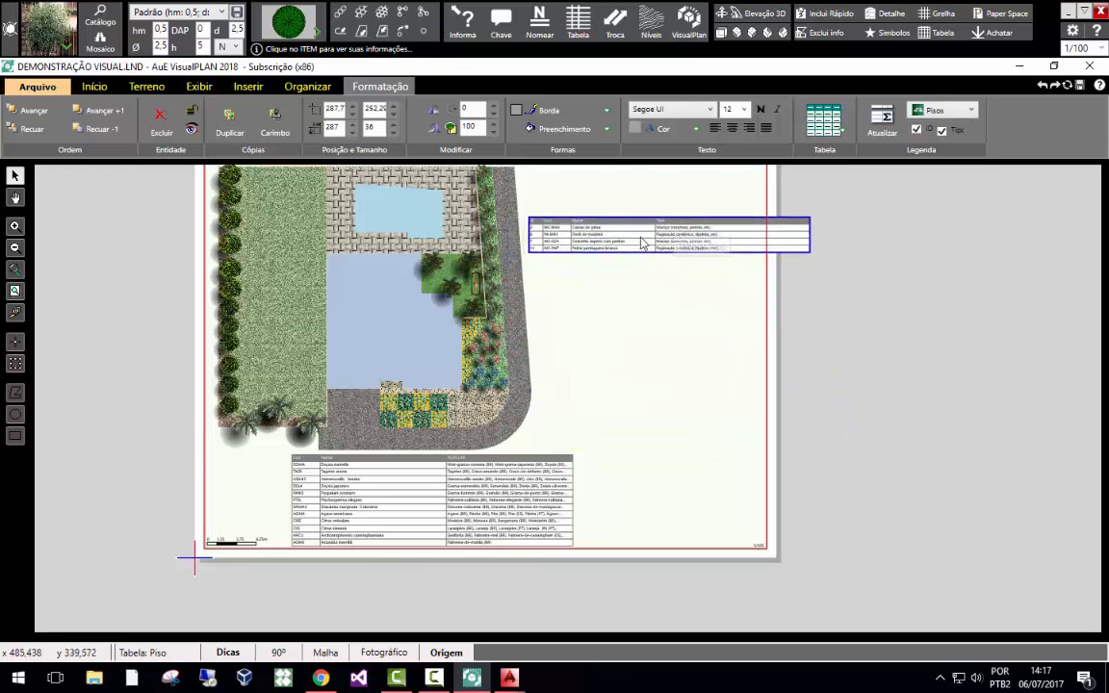
scroll(520, 616, "down", 1)
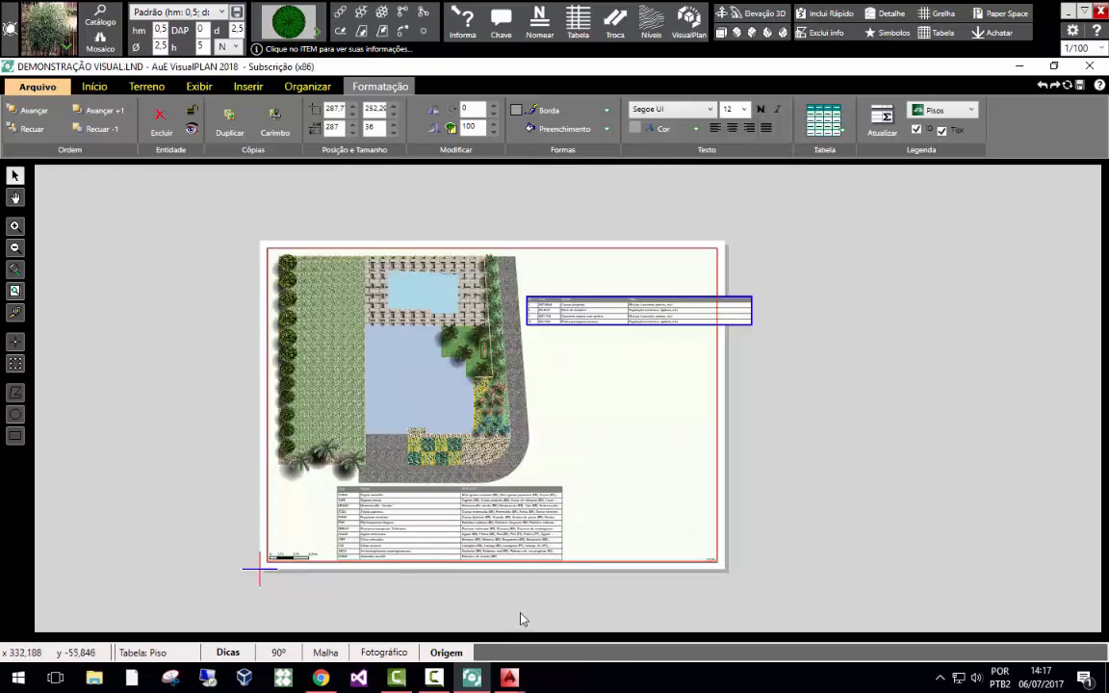
scroll(517, 599, "up", 1)
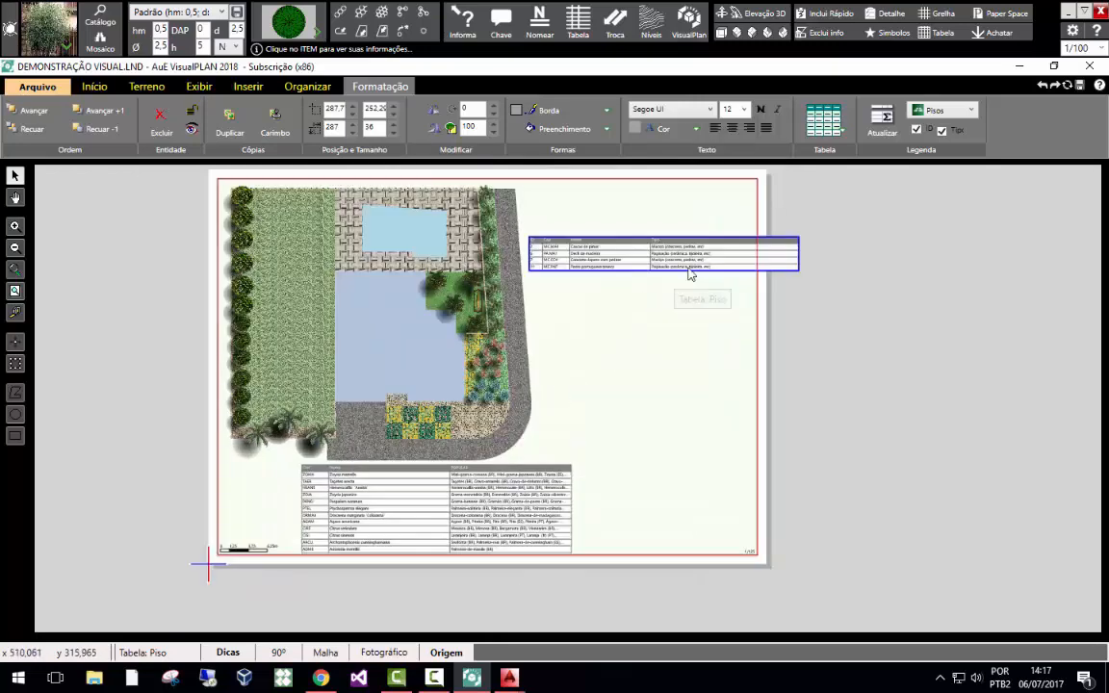
left_click(939, 111)
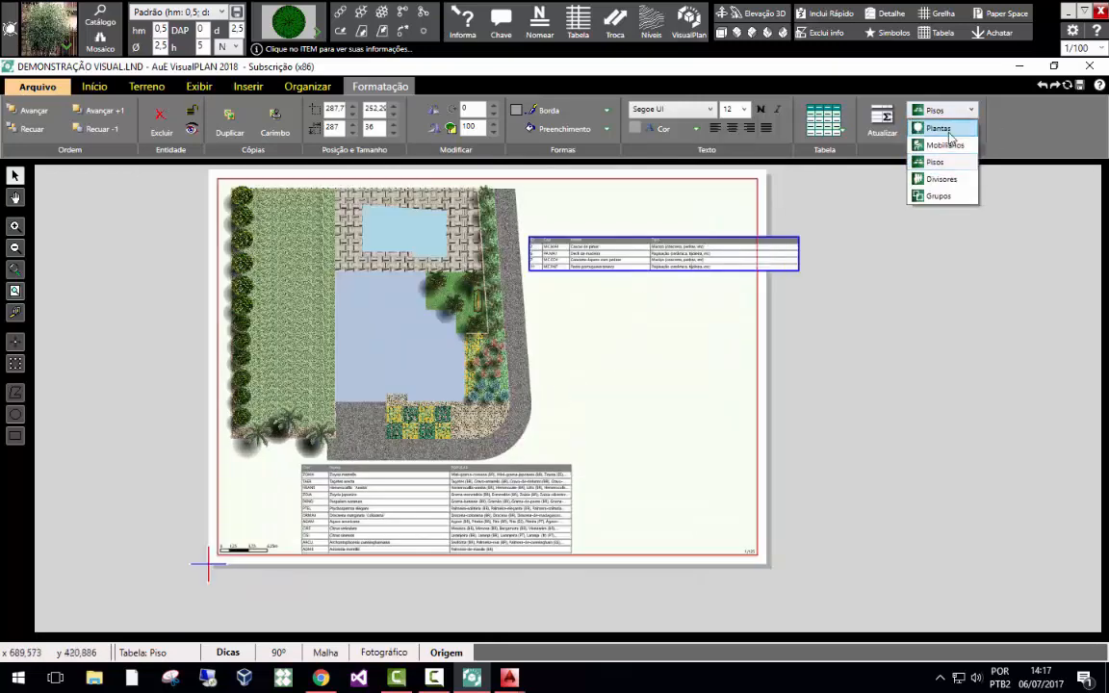
left_click(939, 178)
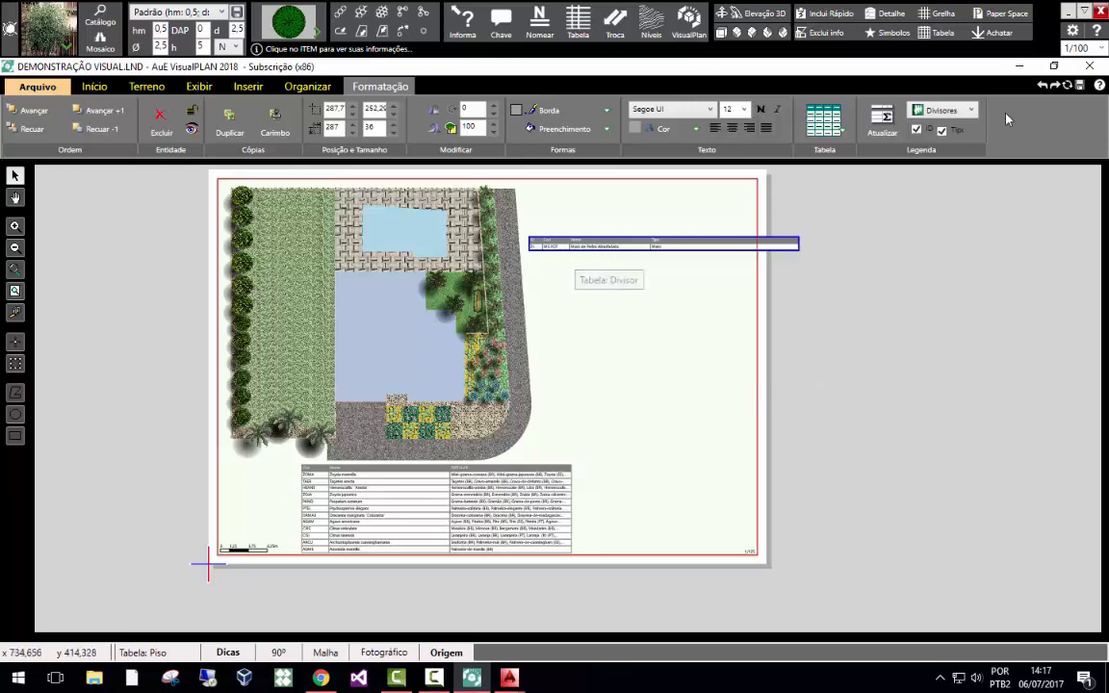
left_click(942, 110)
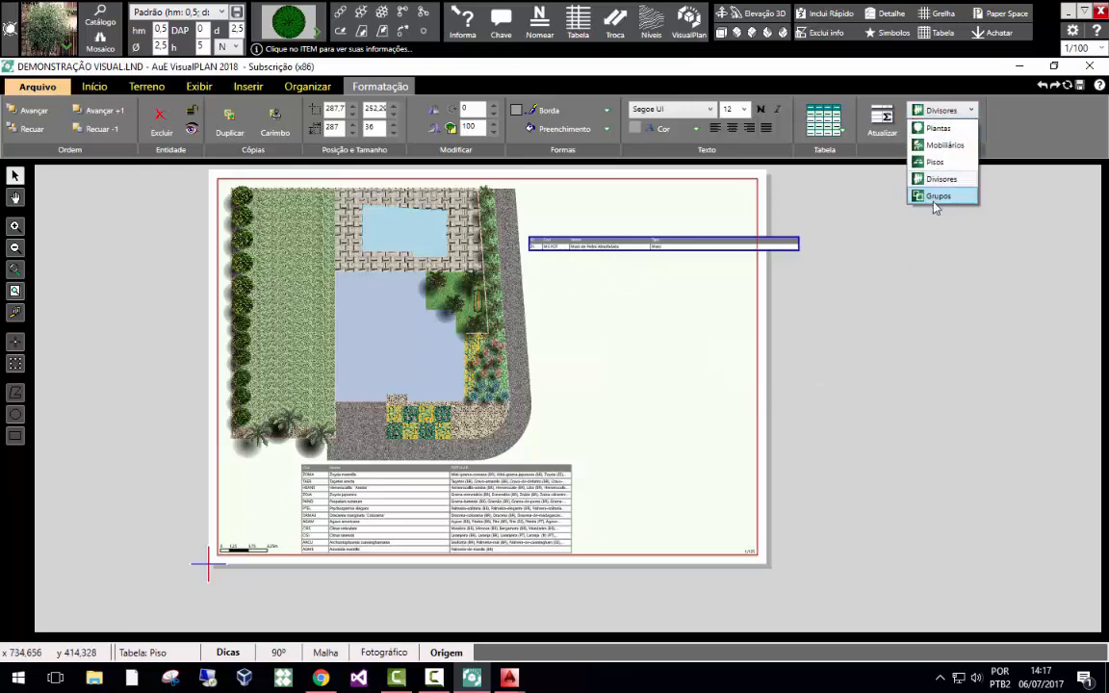
left_click(947, 144)
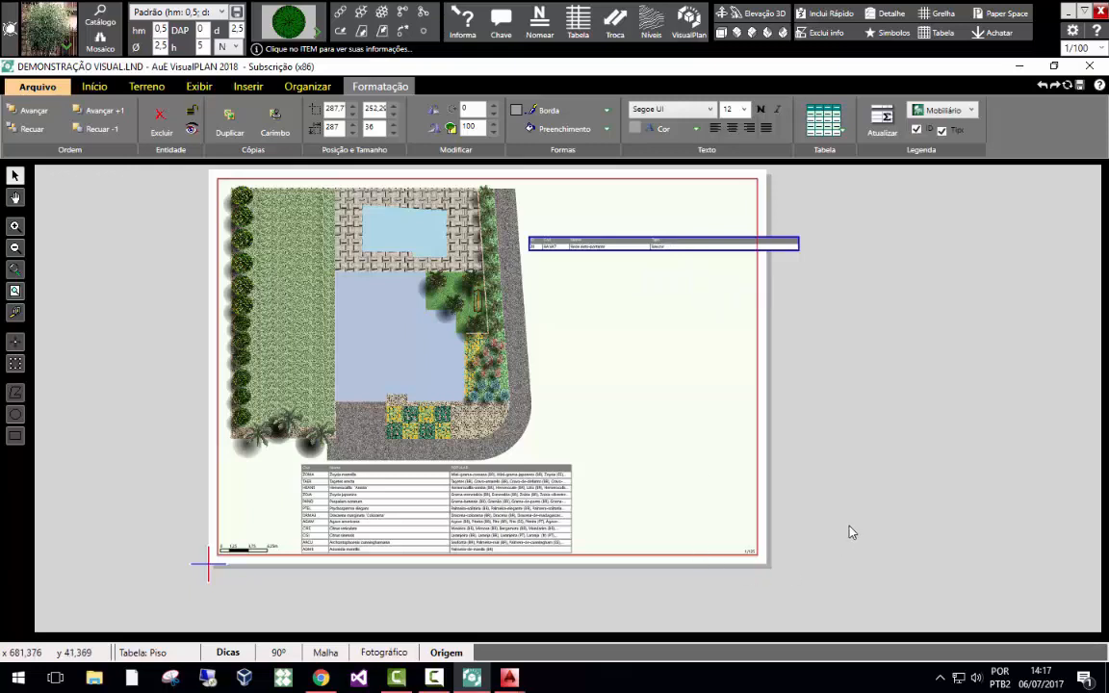
Move the Mobiliários legend down the page, into the space just above and beside the plant legend.
left_click(575, 606)
left_click(624, 243)
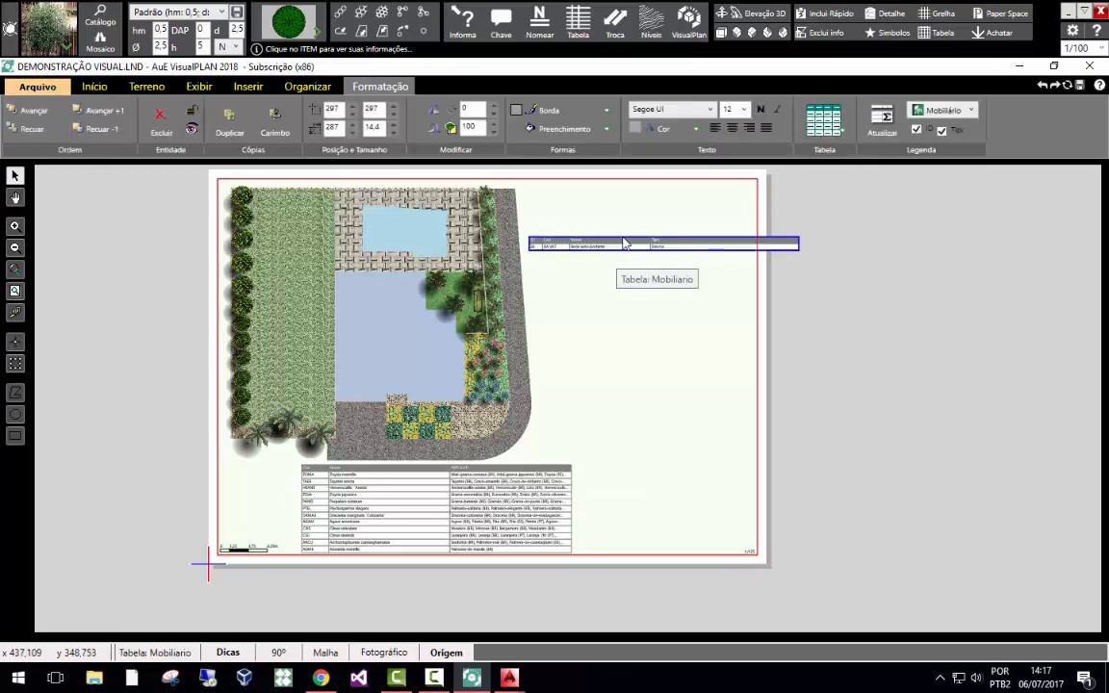
left_click_drag(624, 243, 662, 438)
Set the plan viewport's scale to 1/200 and reposition the garden plan toward the page's upper-left corner.
left_click(567, 378)
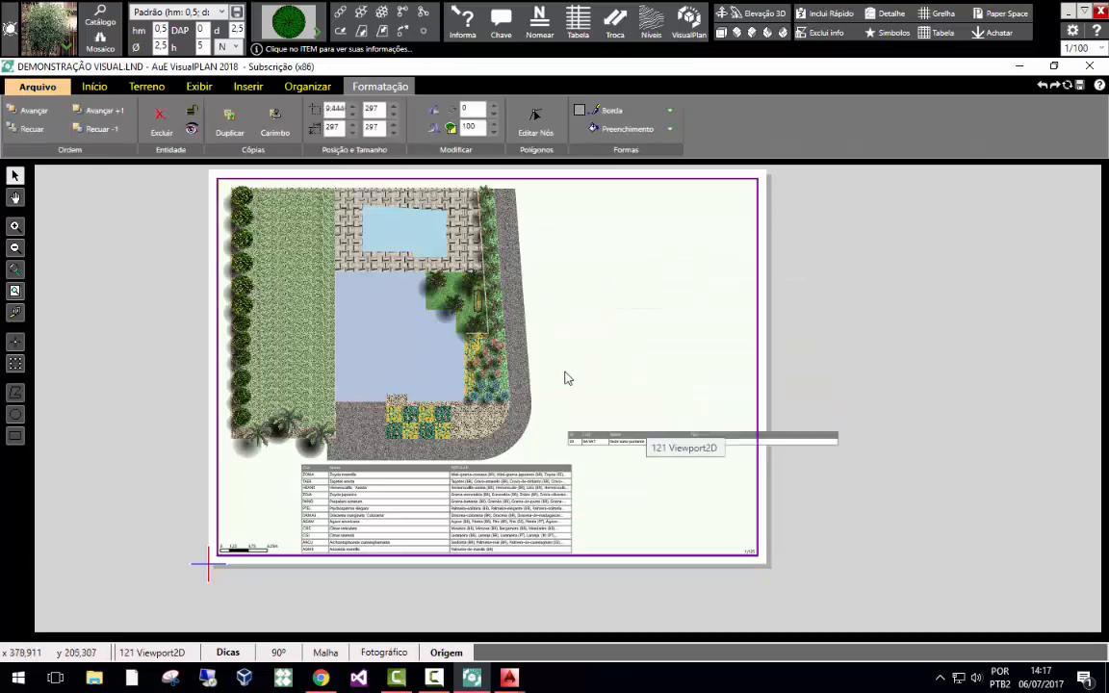
left_click(191, 86)
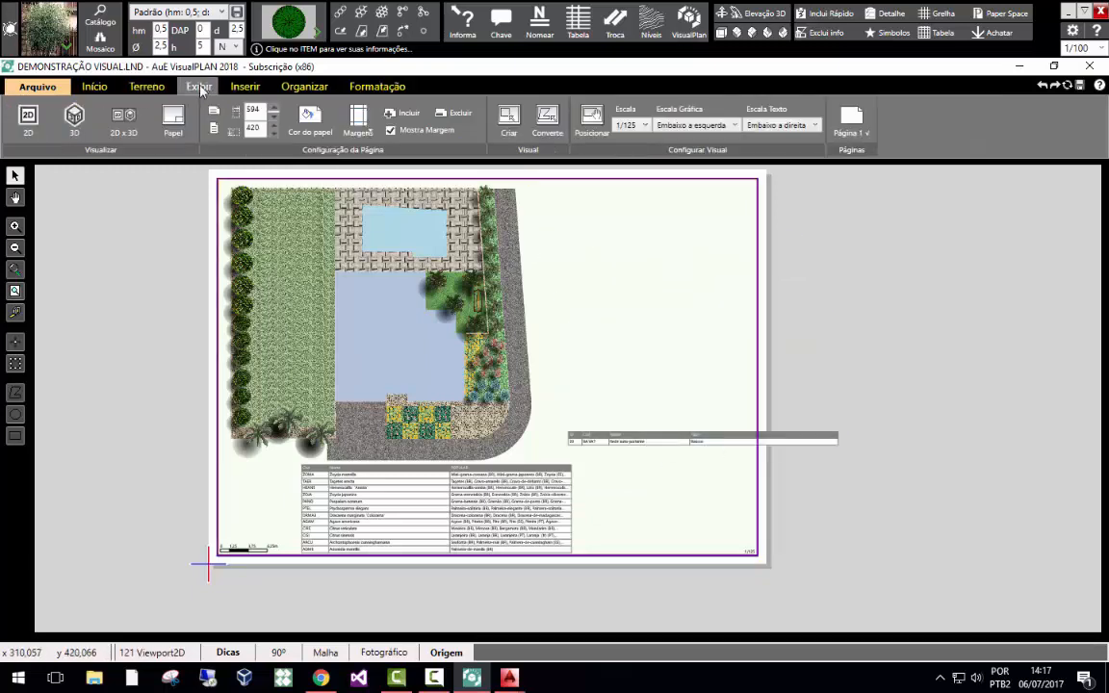
left_click(631, 125)
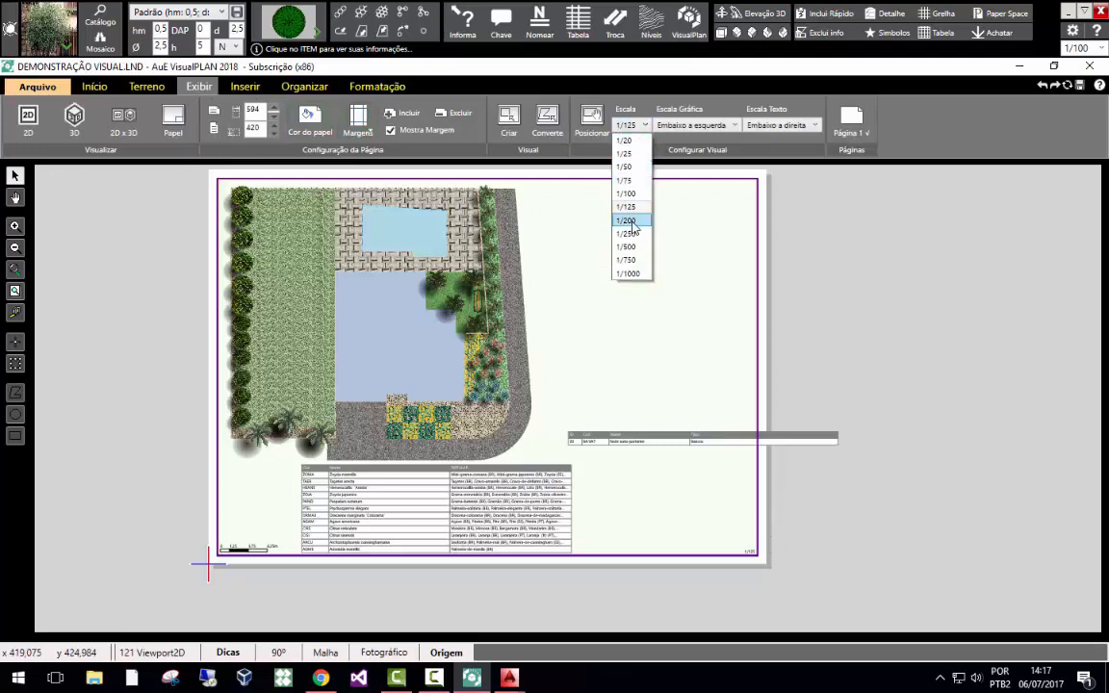
left_click(628, 217)
left_click(592, 119)
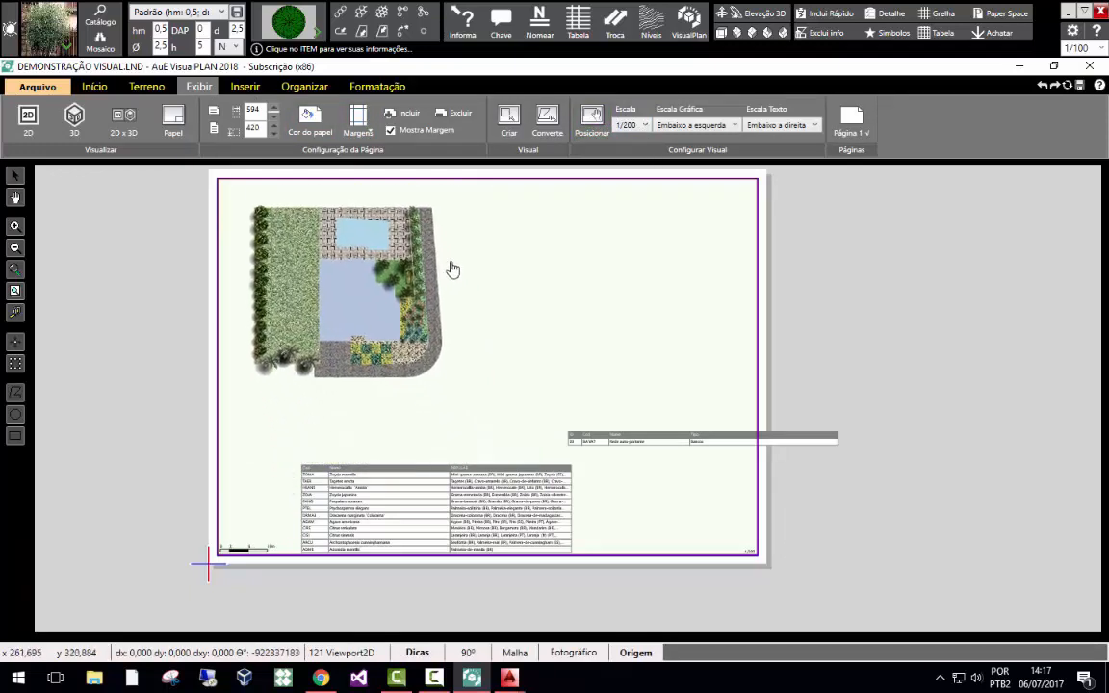
left_click(441, 264)
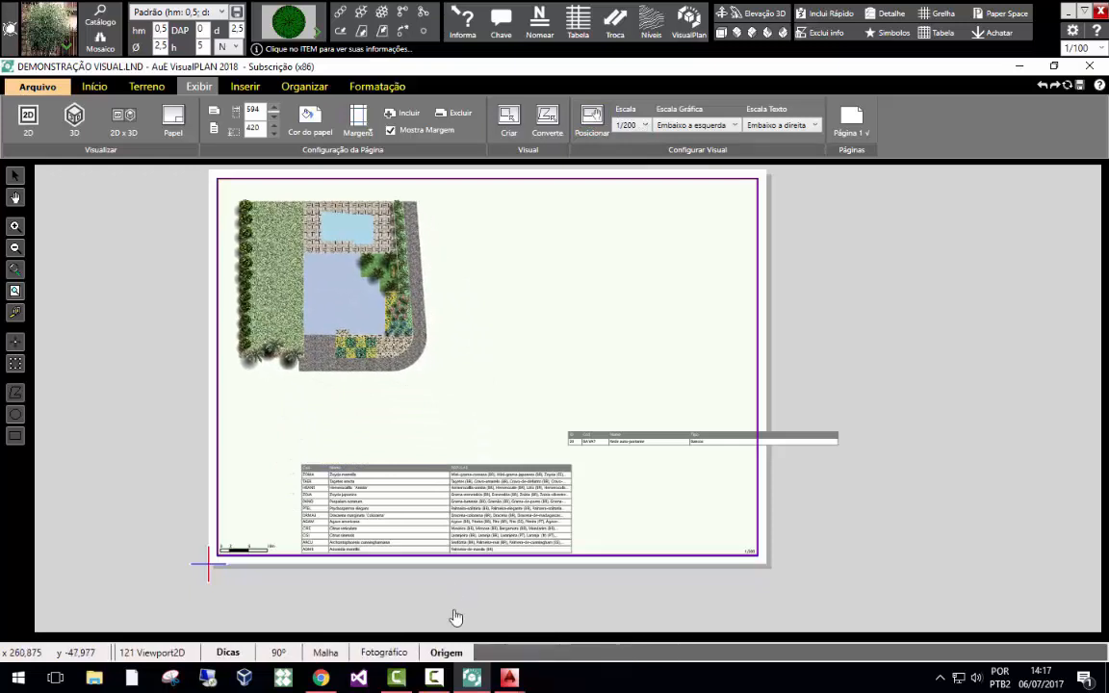
Move the plant legend to the right of the garden plan and align the Mobiliários legend directly beneath it.
left_click(357, 470)
left_click_drag(357, 470, 540, 218)
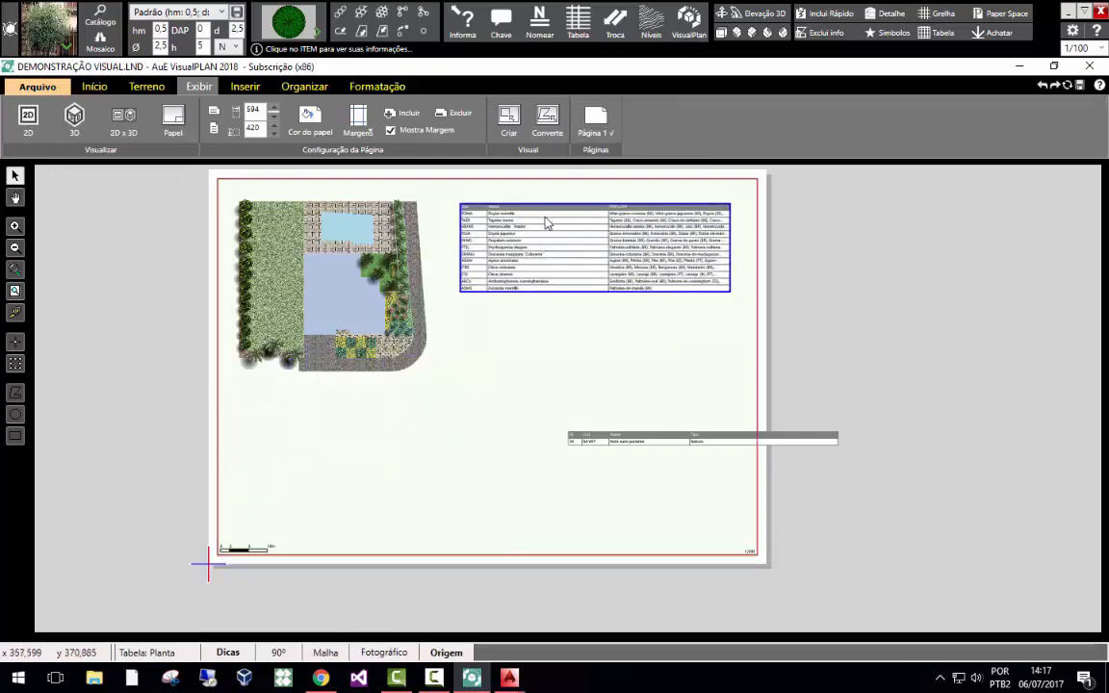
left_click_drag(647, 443, 539, 315)
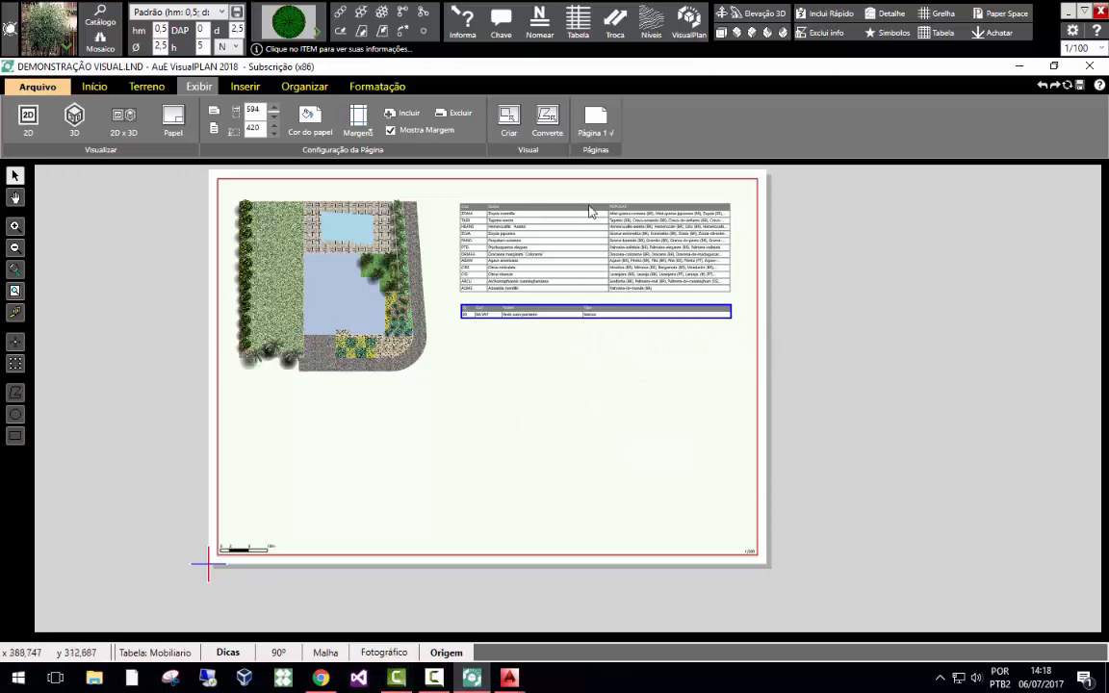
Insert another legend, align it below the Mobiliários legend, and set its category to Pisos.
left_click(245, 87)
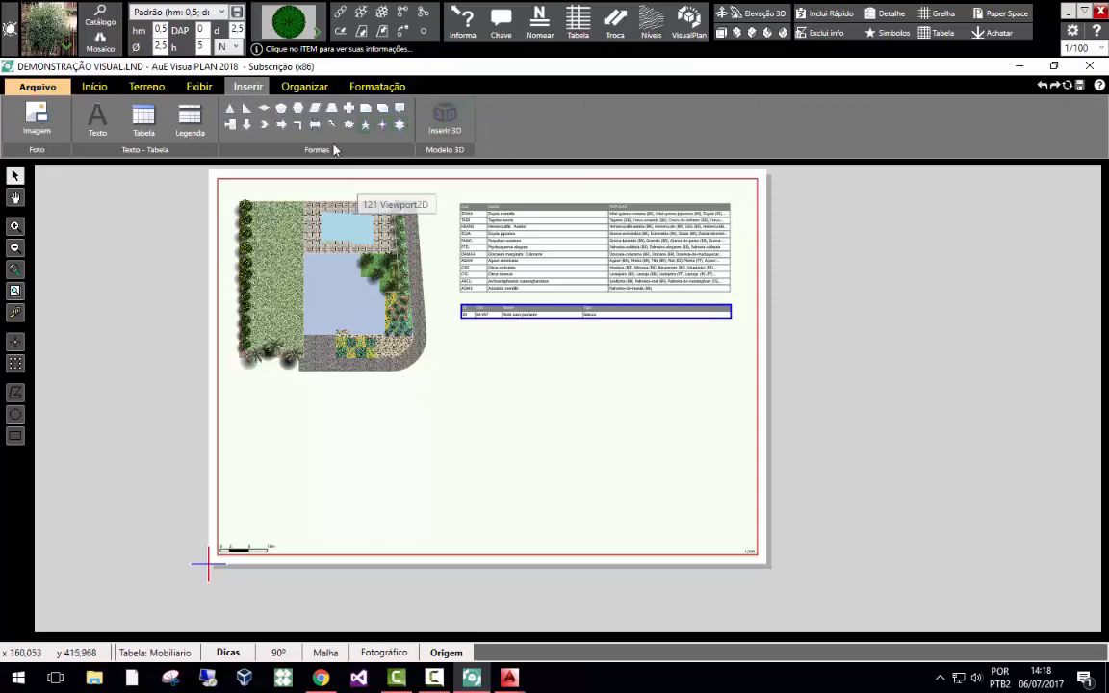
left_click(189, 120)
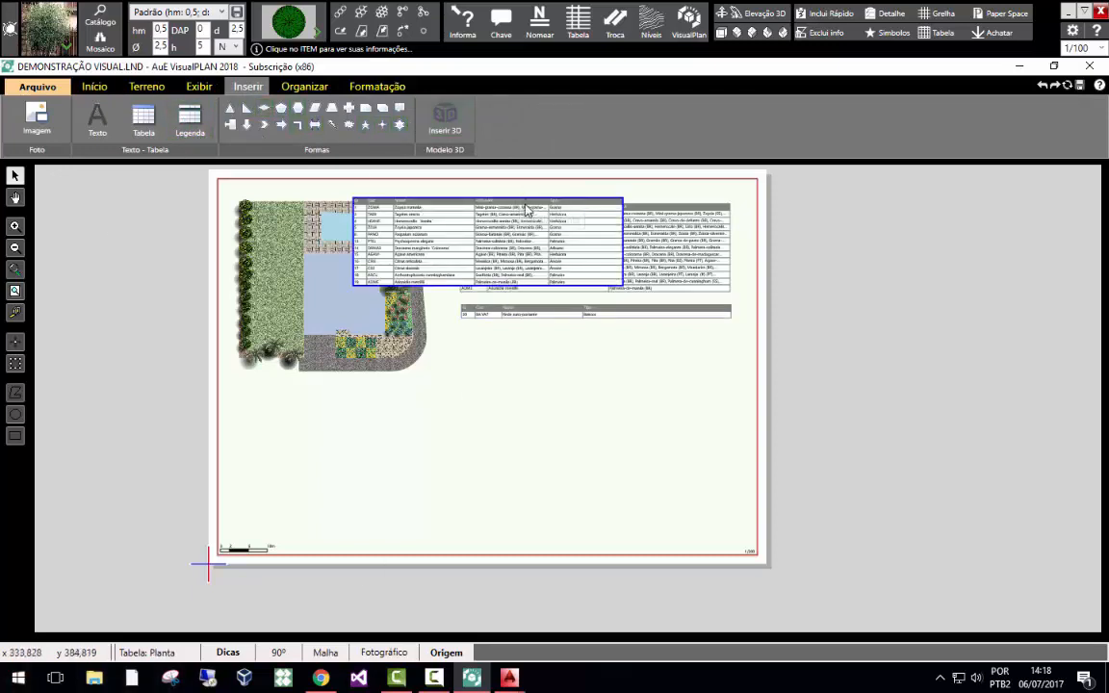
left_click_drag(525, 204, 632, 332)
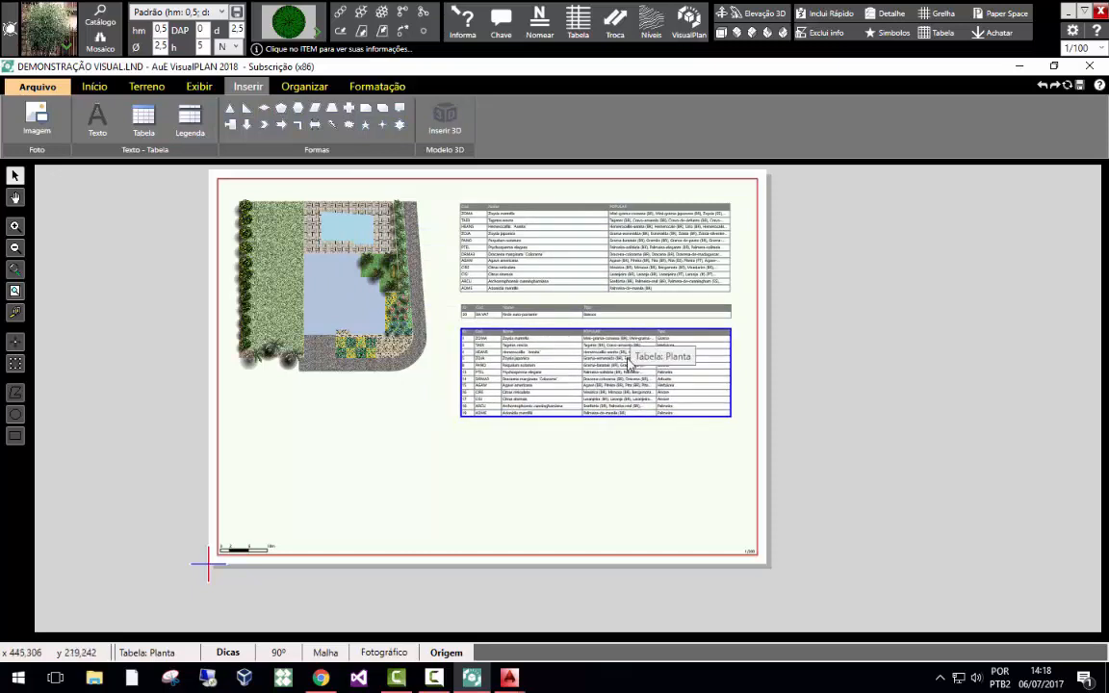
left_click(376, 86)
left_click(953, 110)
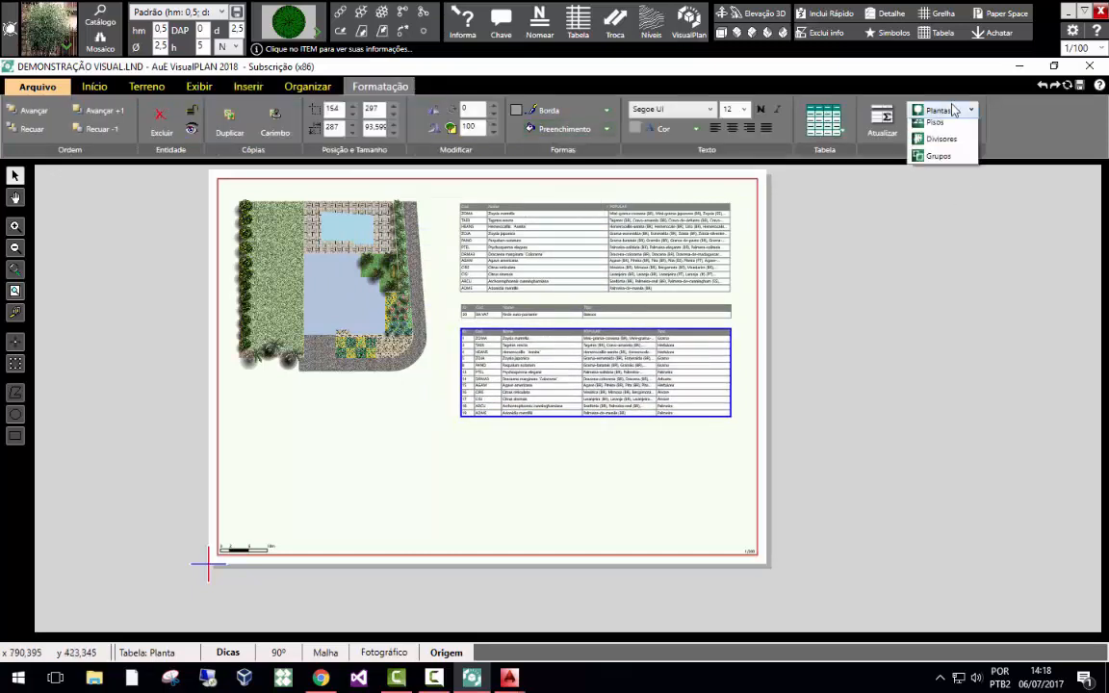
left_click(949, 161)
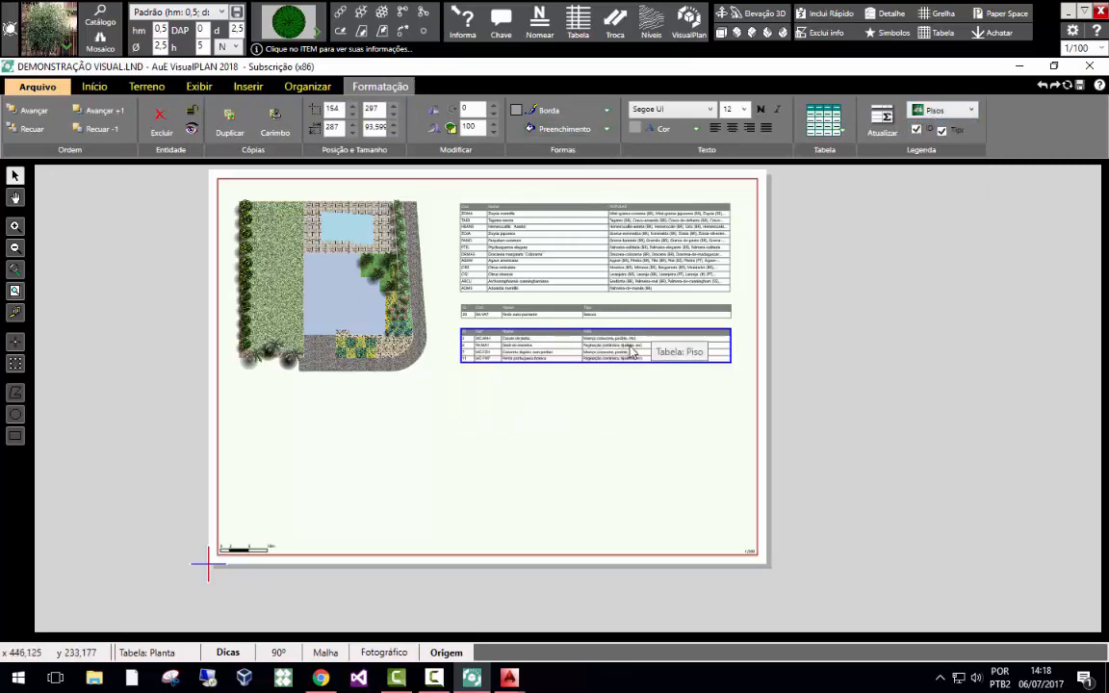
left_click(873, 387)
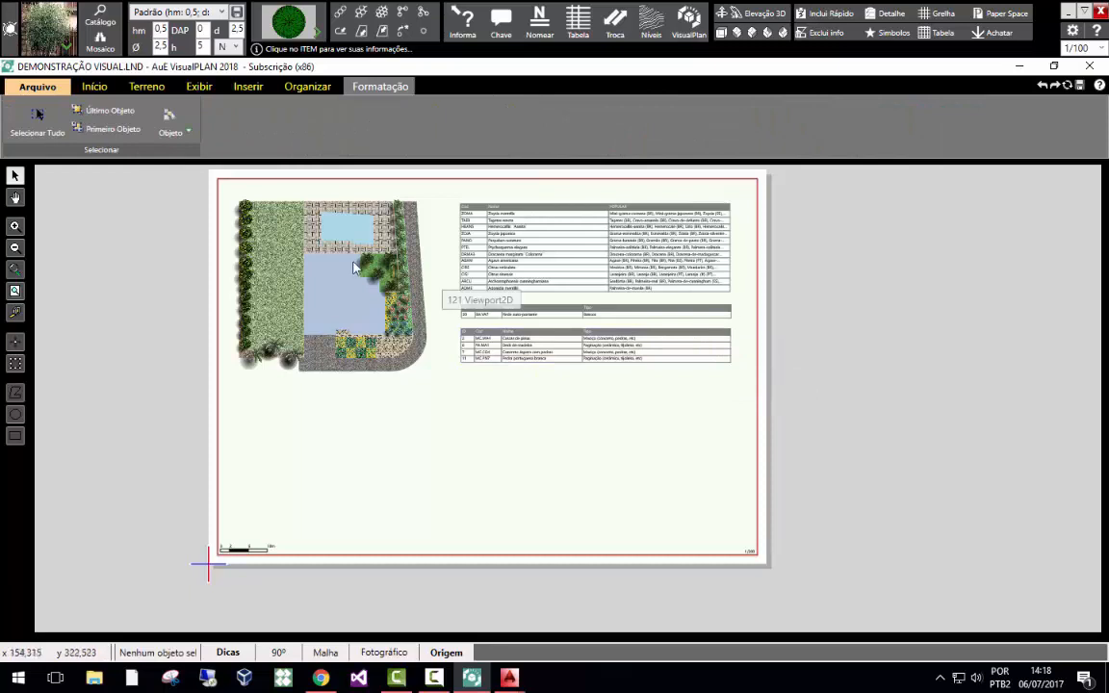
Insert a fourth legend below the Pisos legend, set its category to Mobiliários, and clear the selection.
left_click(243, 88)
left_click(189, 121)
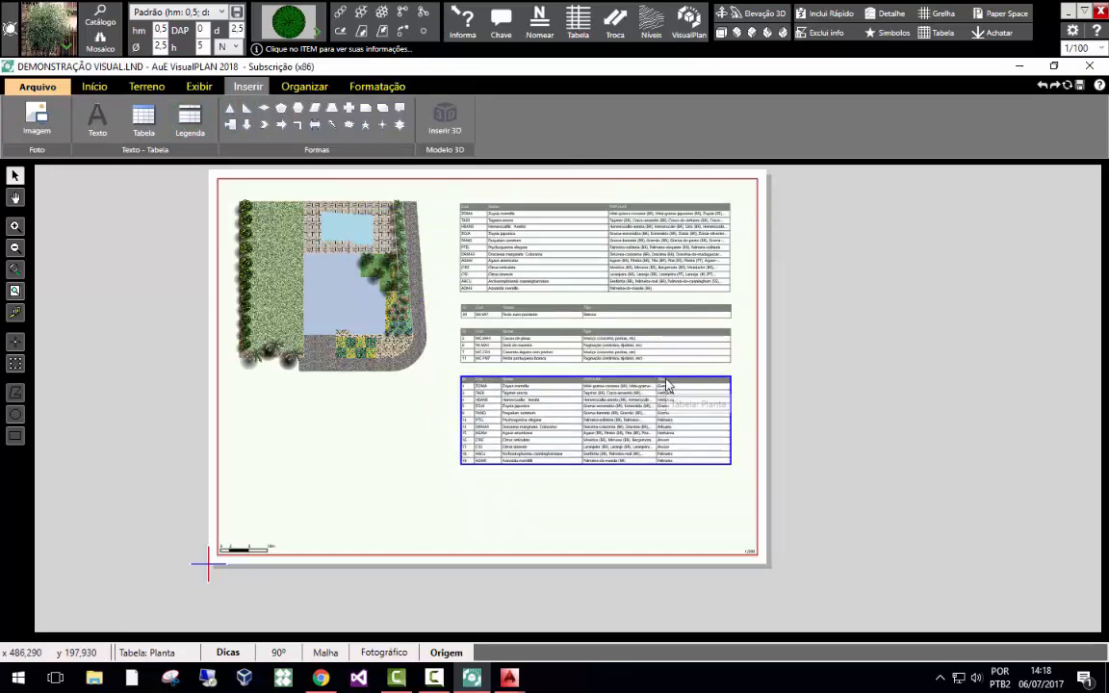
left_click(667, 384)
left_click(380, 87)
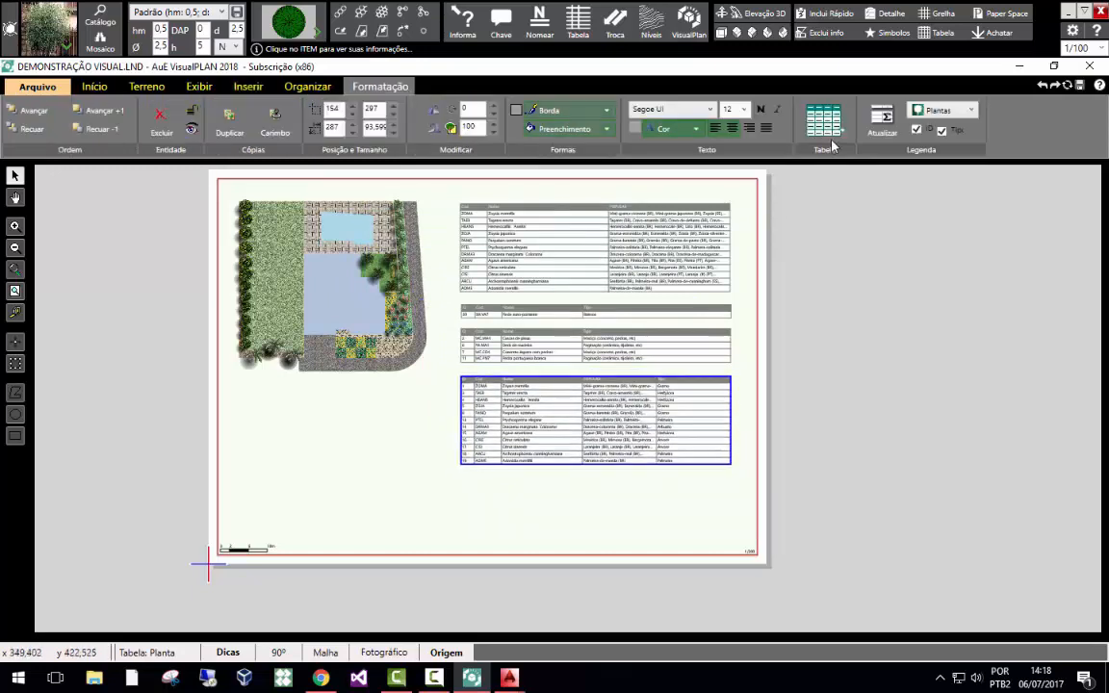
left_click(939, 110)
left_click(946, 145)
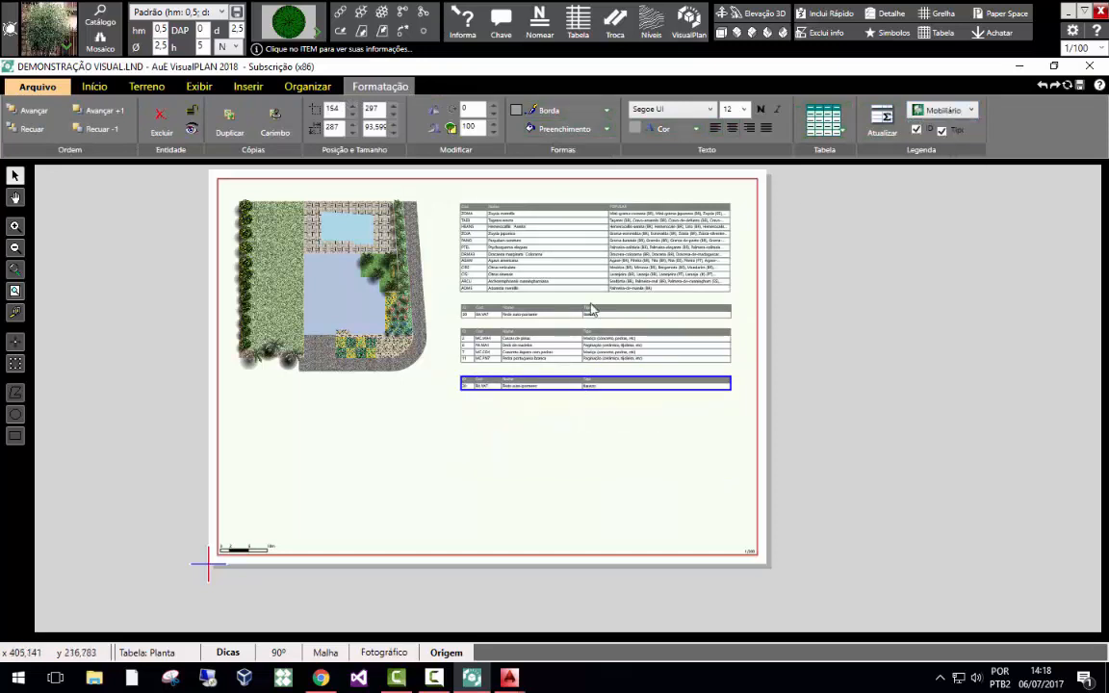
left_click(390, 340)
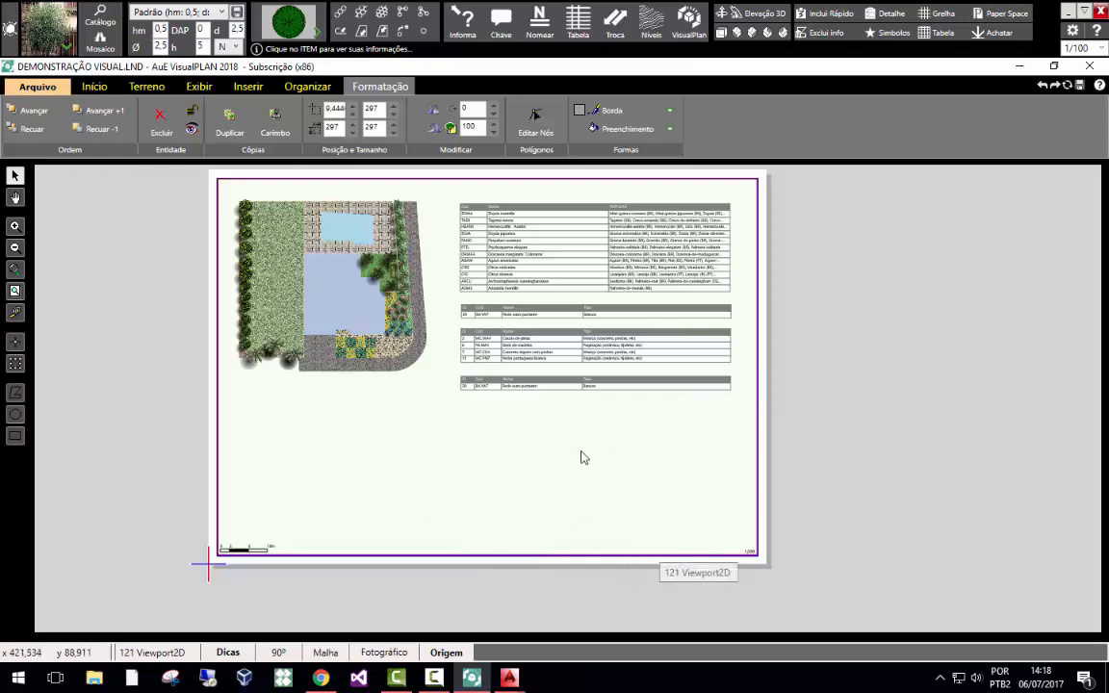
left_click(948, 525)
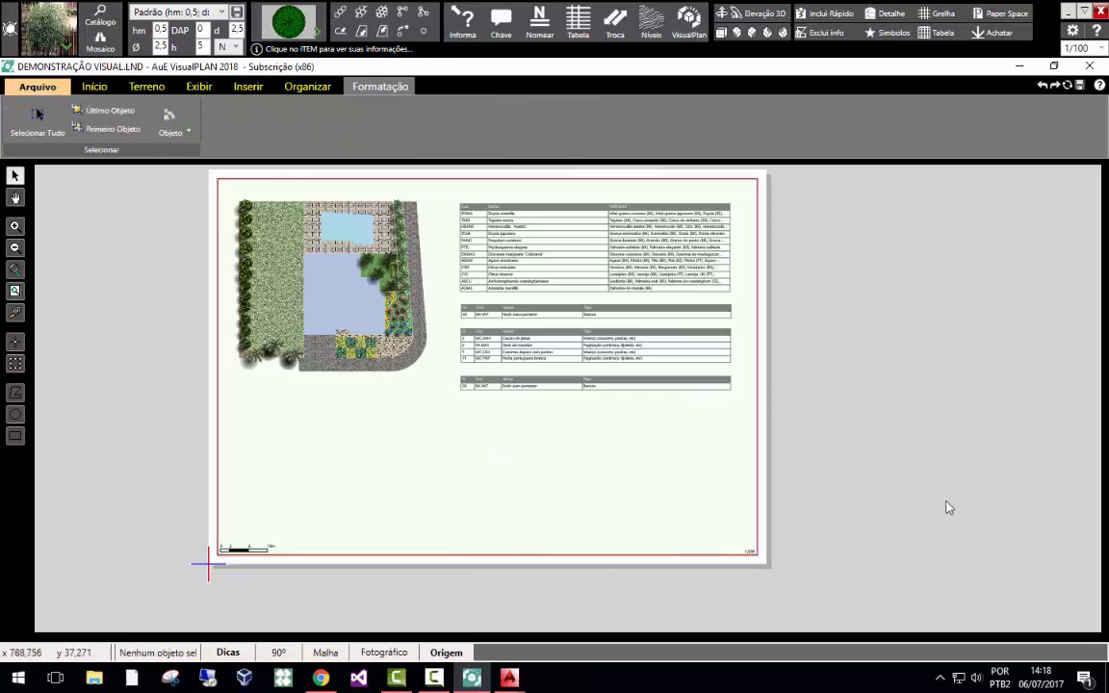
Hide the page's margin guide lines after checking the plan and legends up close.
scroll(347, 228, "up", 3)
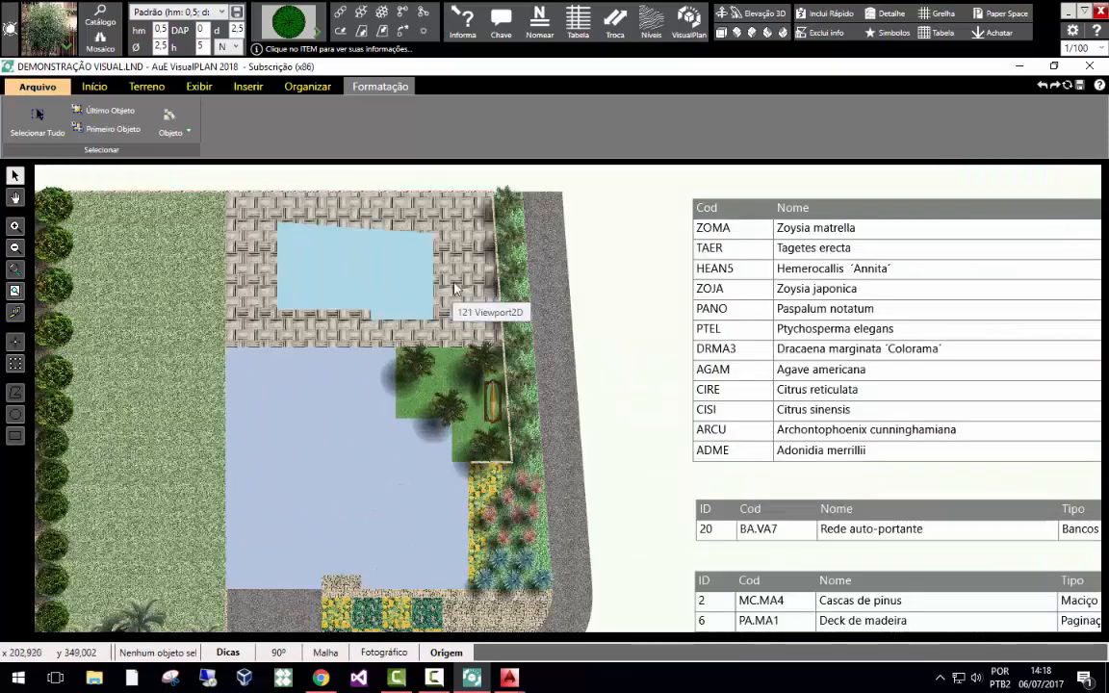
scroll(456, 289, "down", 5)
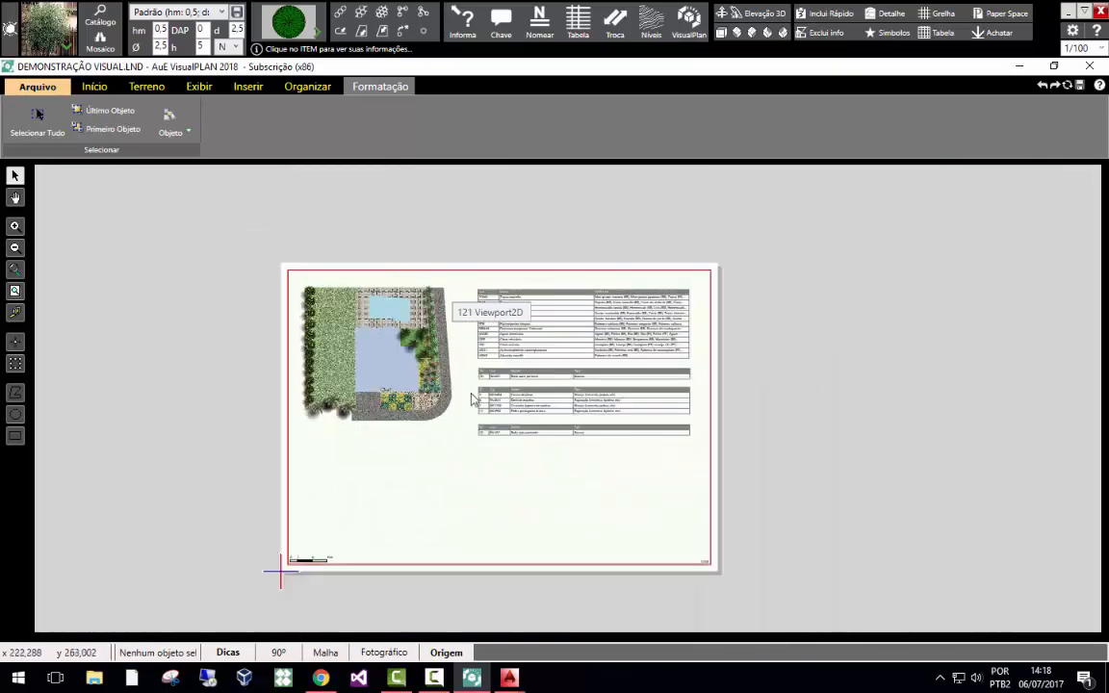
left_click(196, 84)
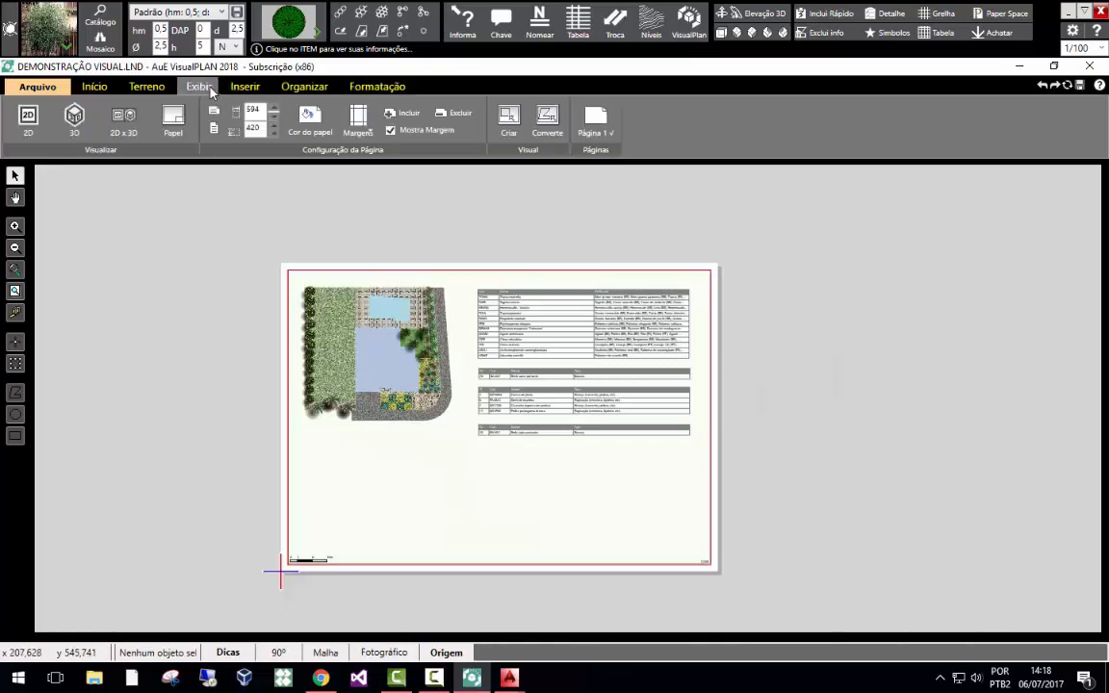
left_click(391, 130)
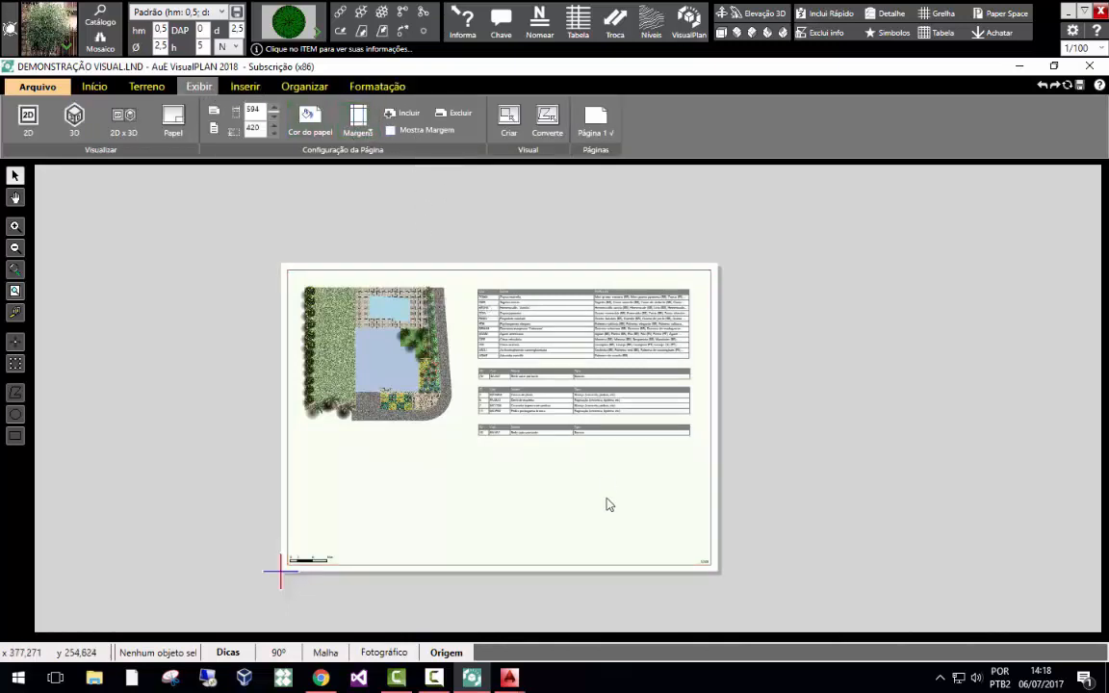
left_click(408, 115)
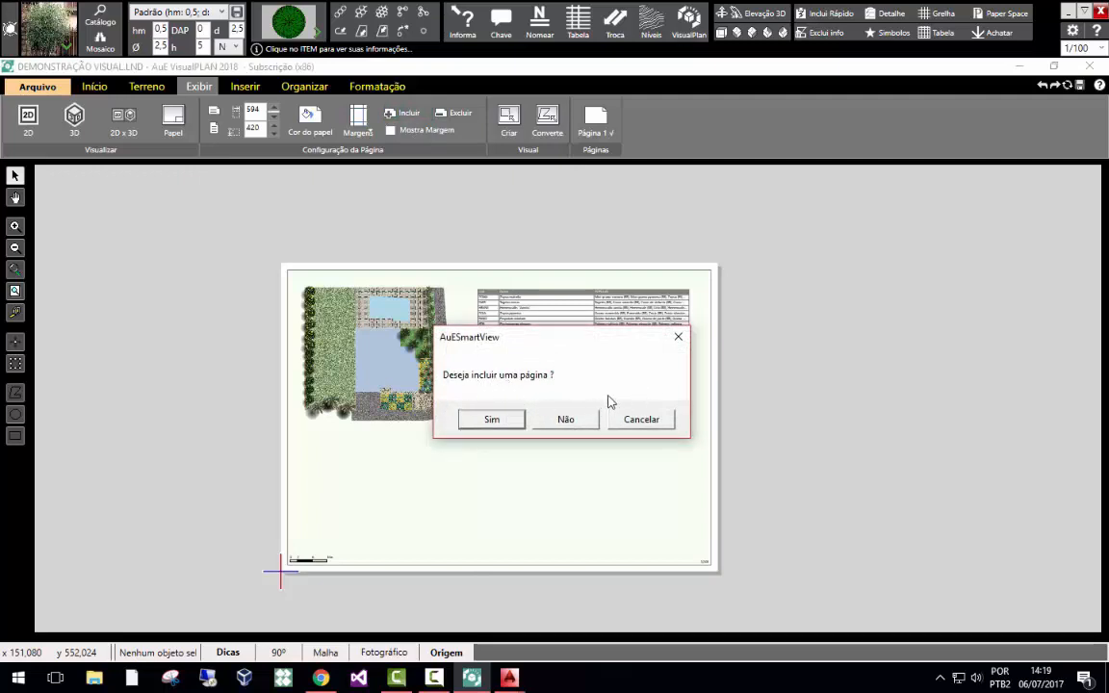
left_click(678, 337)
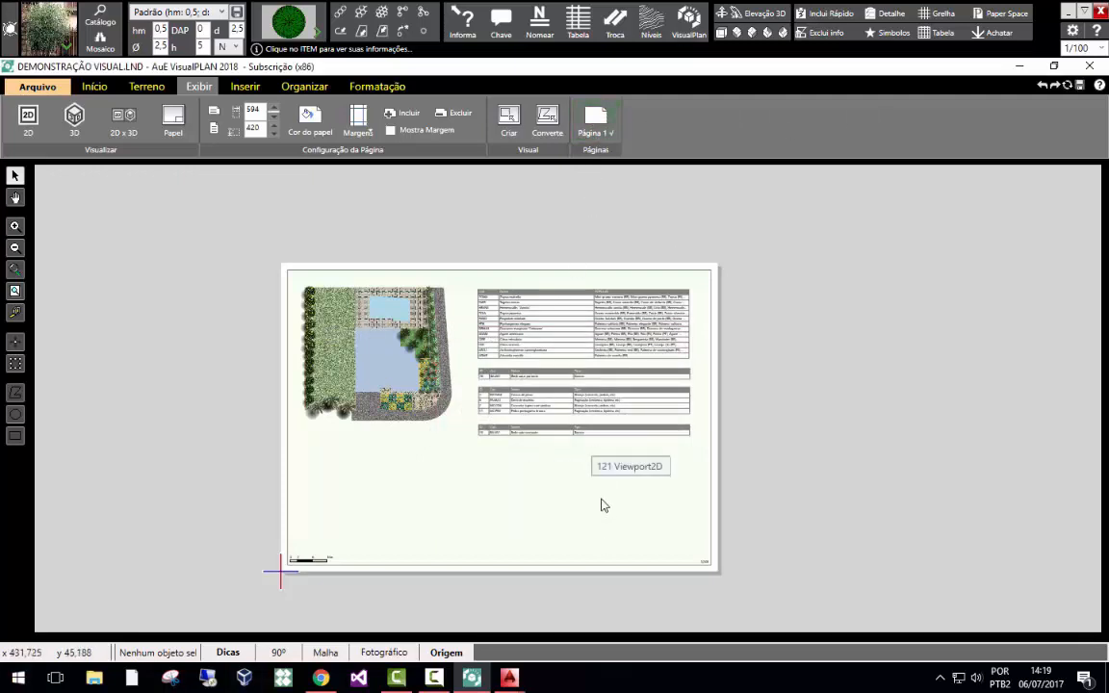
scroll(243, 280, "up", 1)
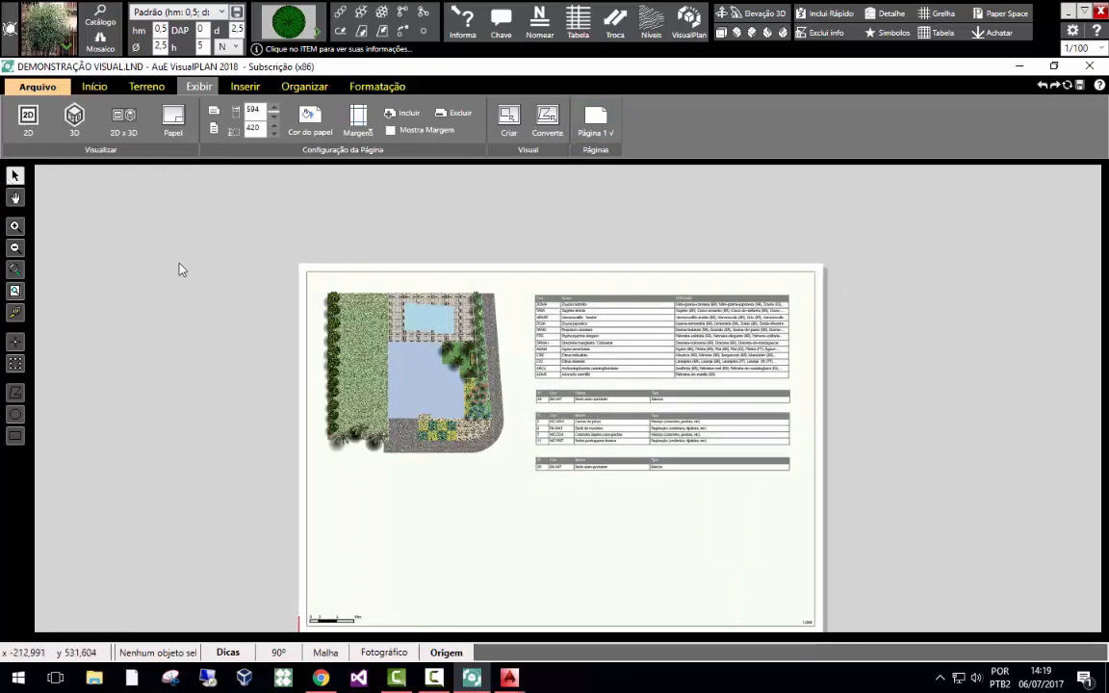
Export page 1 as a JPG image named Prancha VisualPLAN to the desktop, with Páginas as the content.
left_click(36, 84)
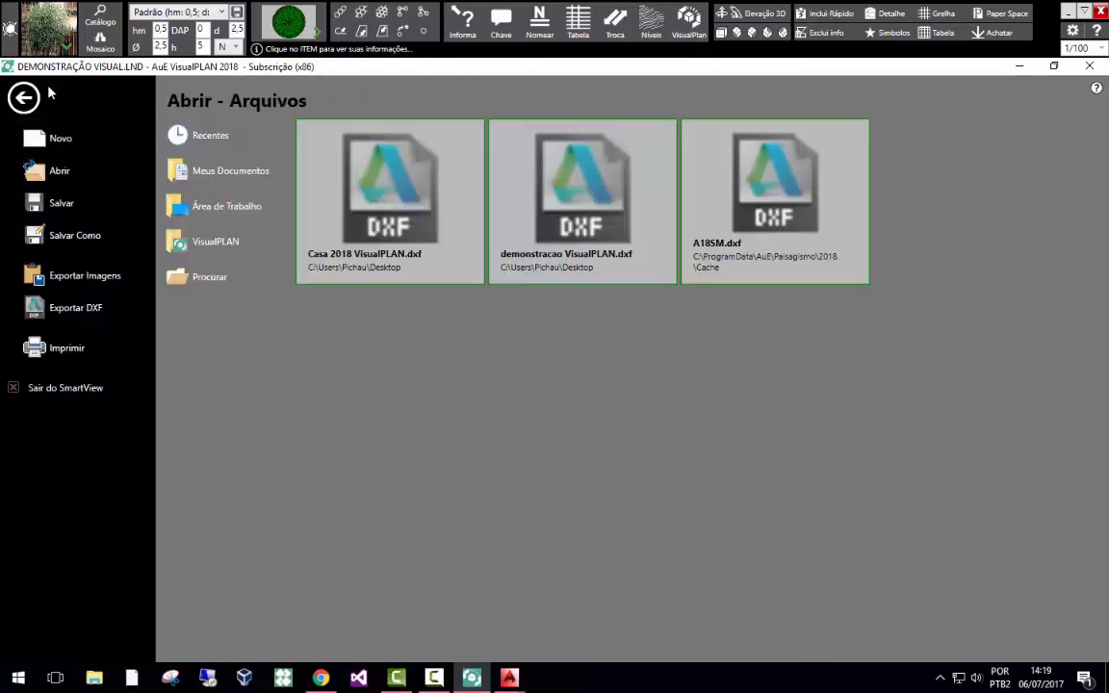
left_click(94, 284)
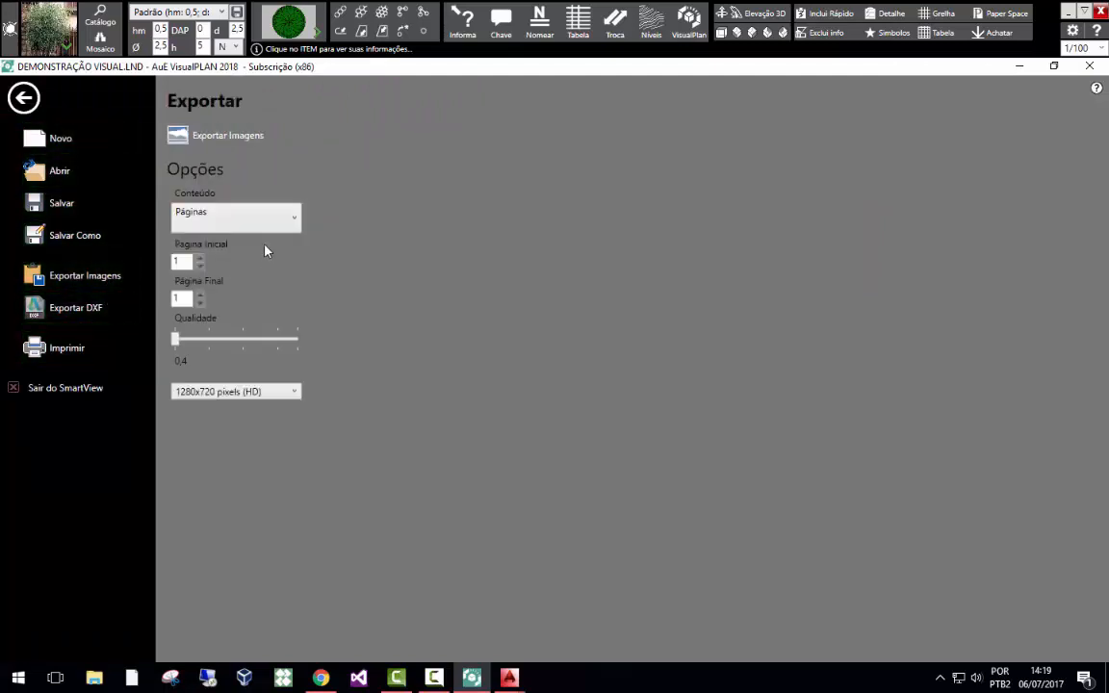
left_click(204, 220)
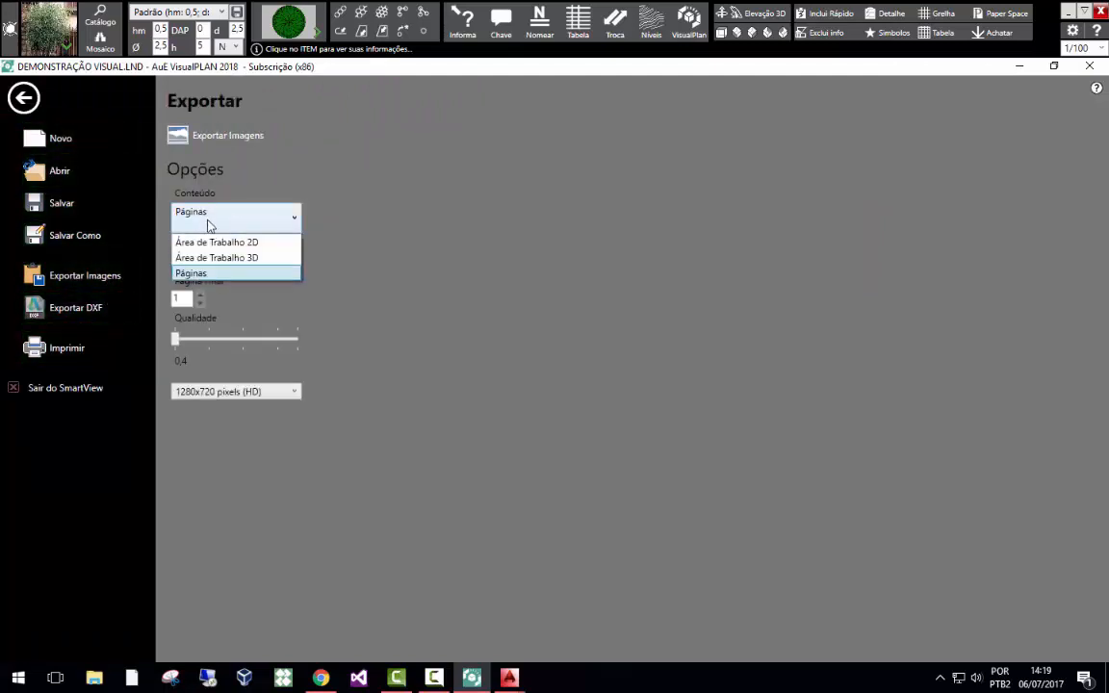
left_click(228, 274)
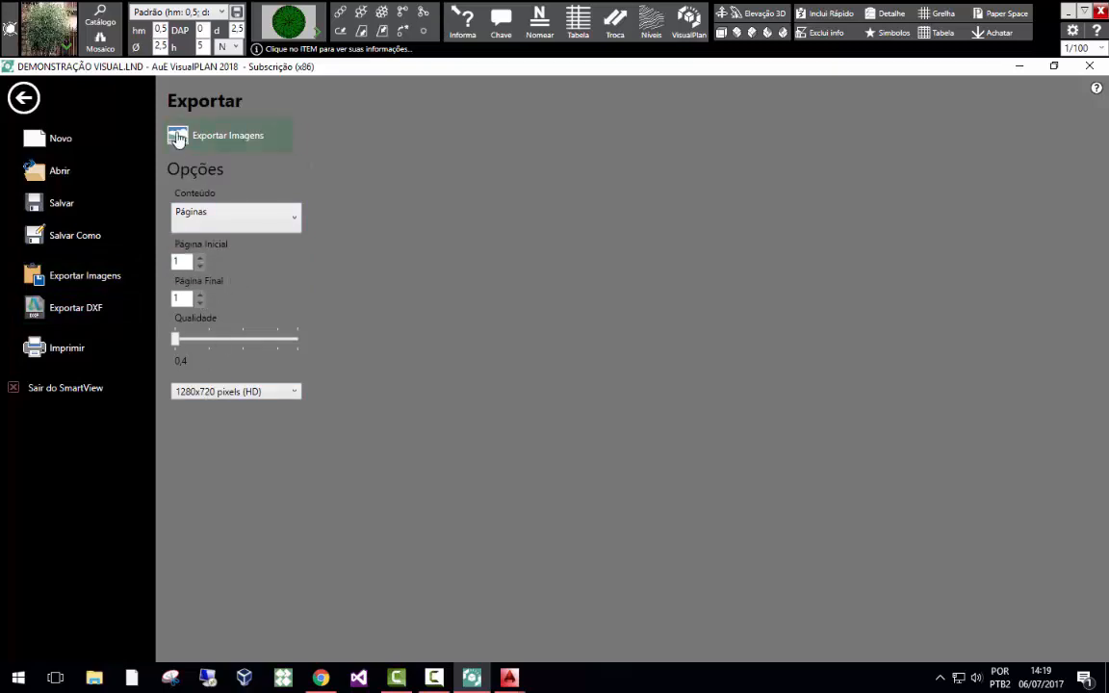
left_click(178, 138)
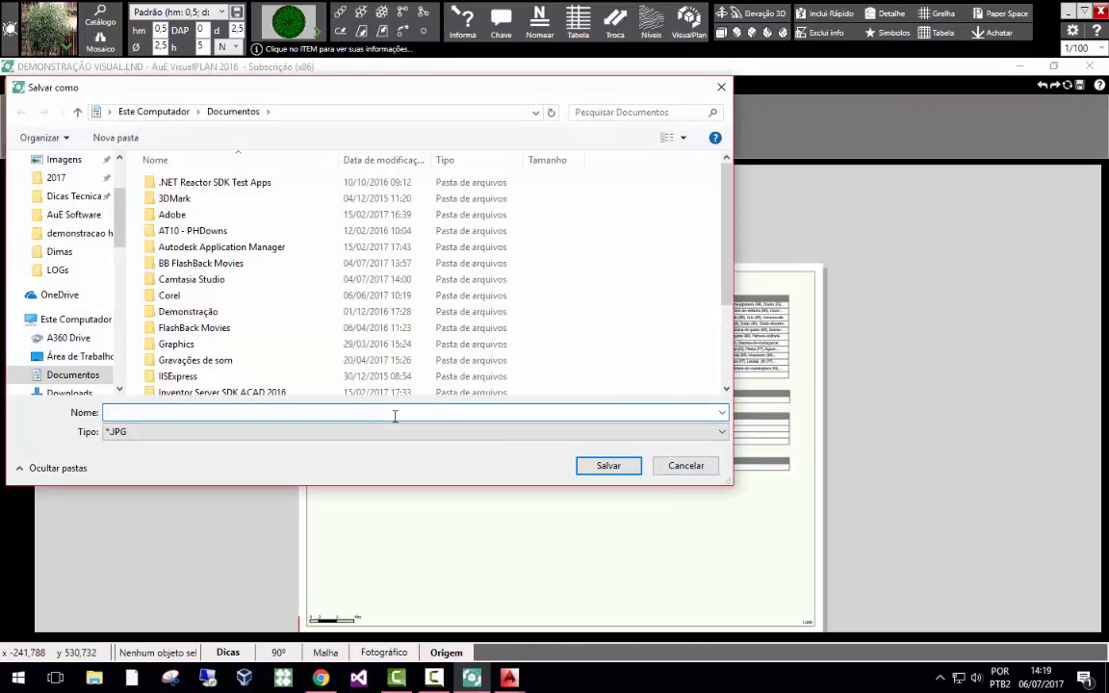
type("Prancha VisualPLAN")
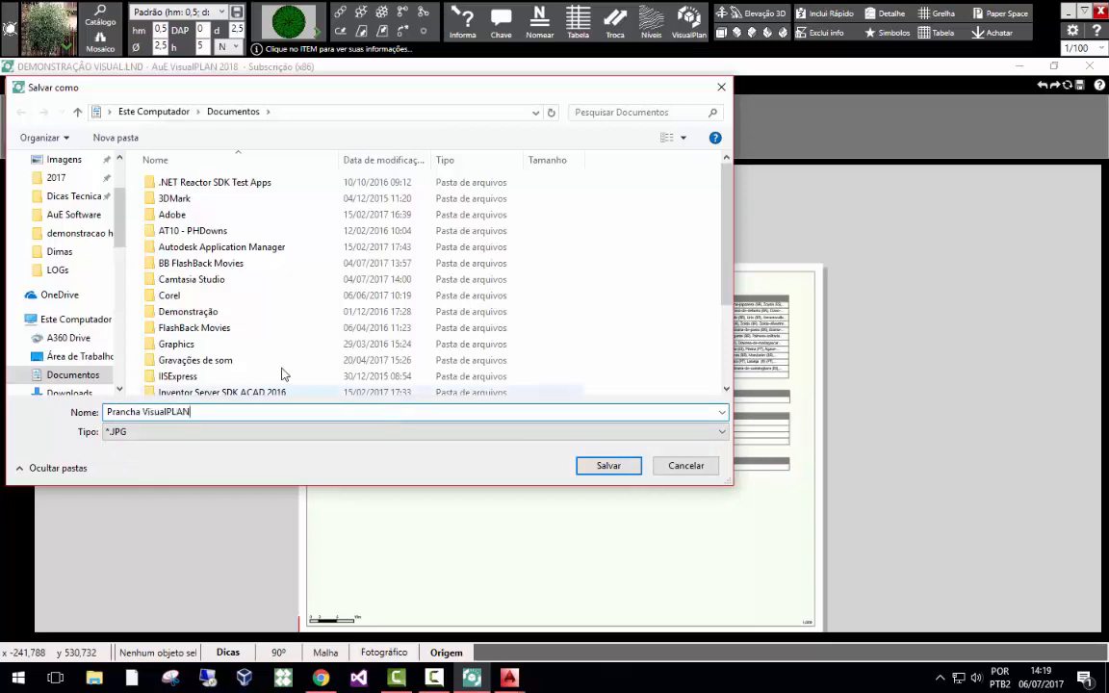
left_click(80, 356)
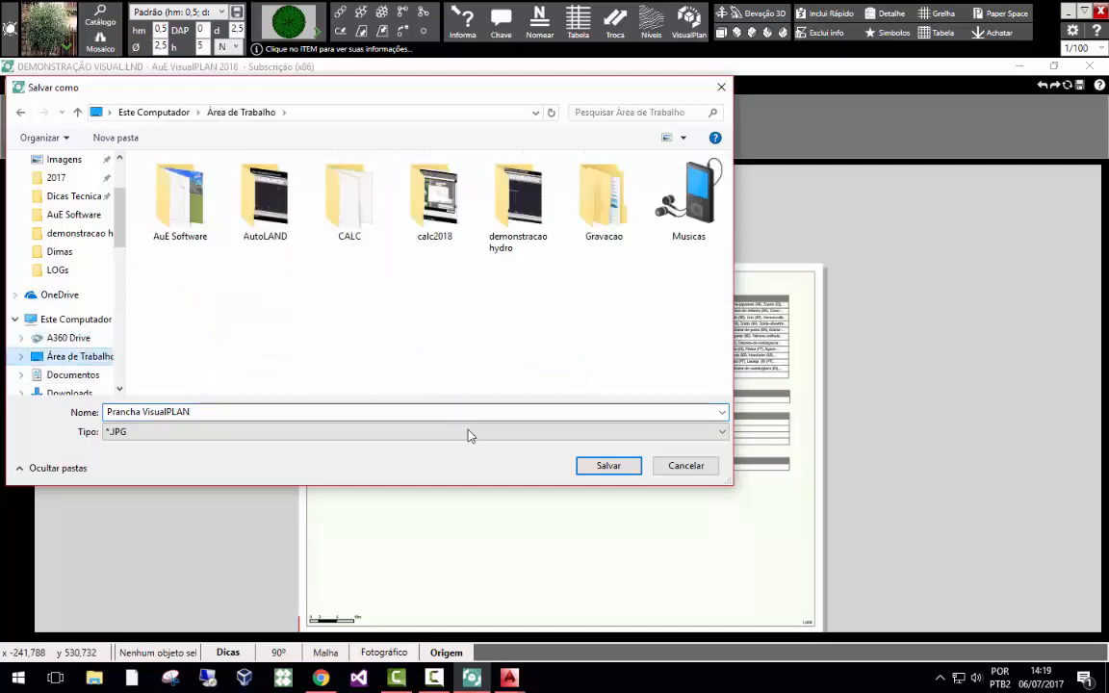
left_click(616, 464)
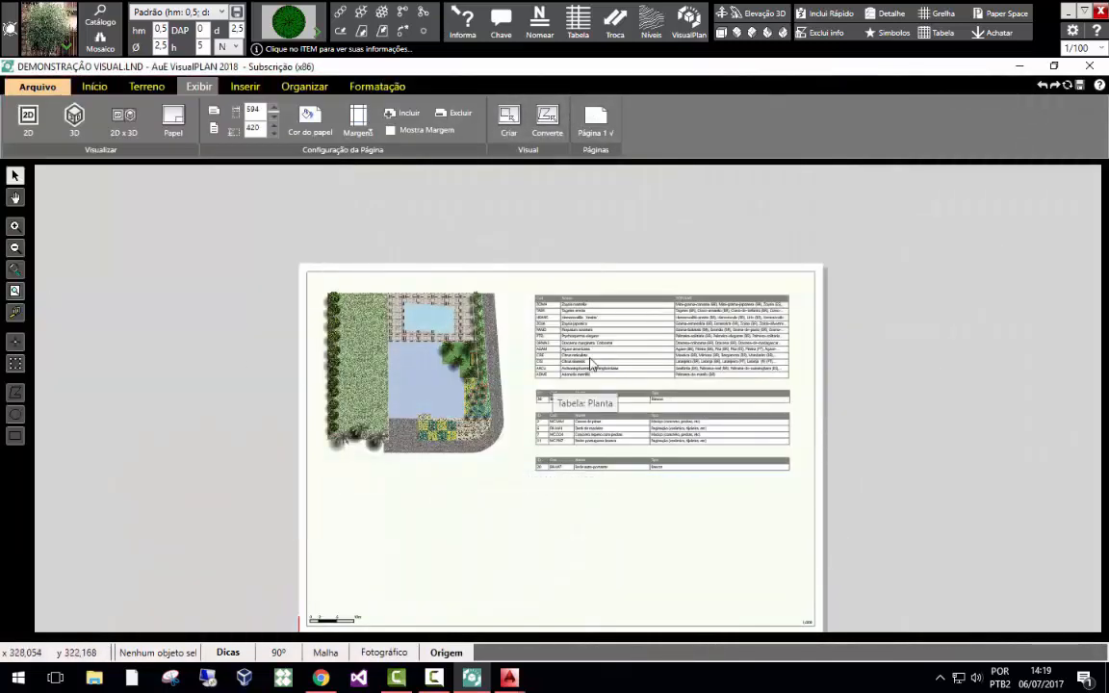
Check the exported Prancha VisualPLAN image from the desktop in the photo viewer, close it, and return to AuE VisualPLAN.
left_click(1020, 66)
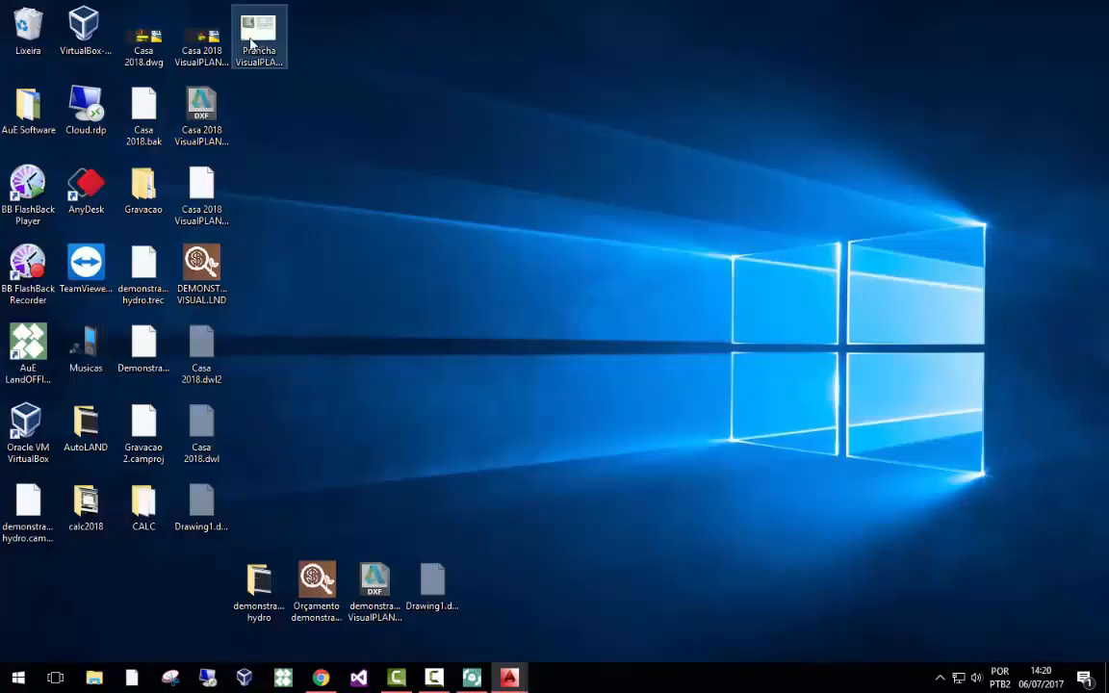
double_click(254, 41)
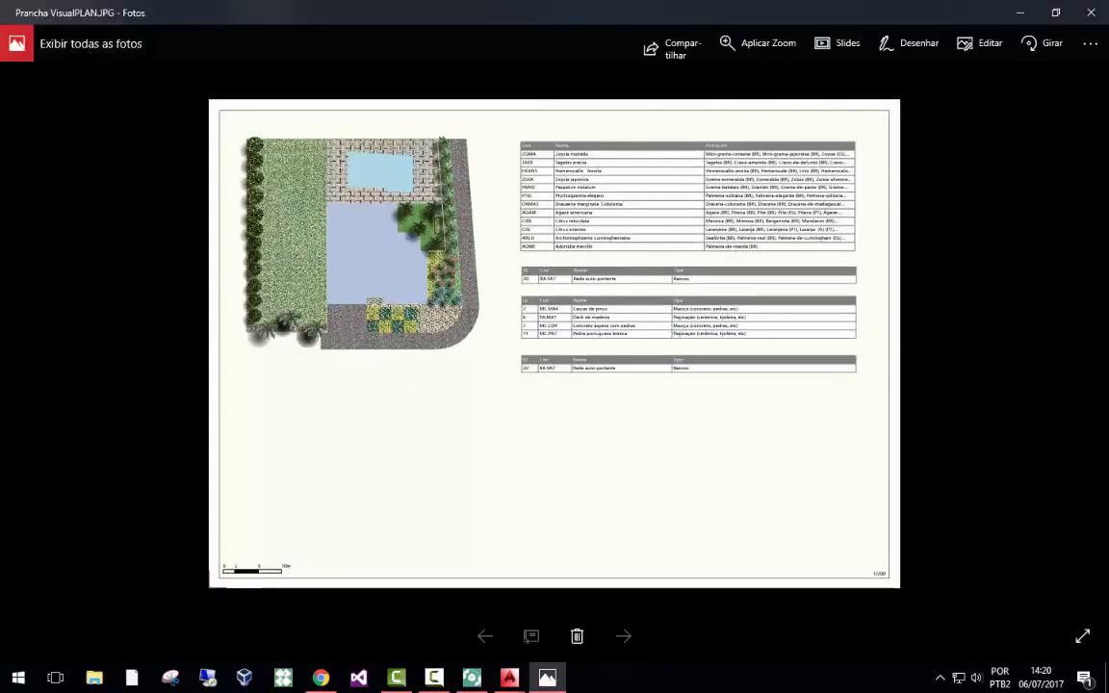
left_click(1094, 13)
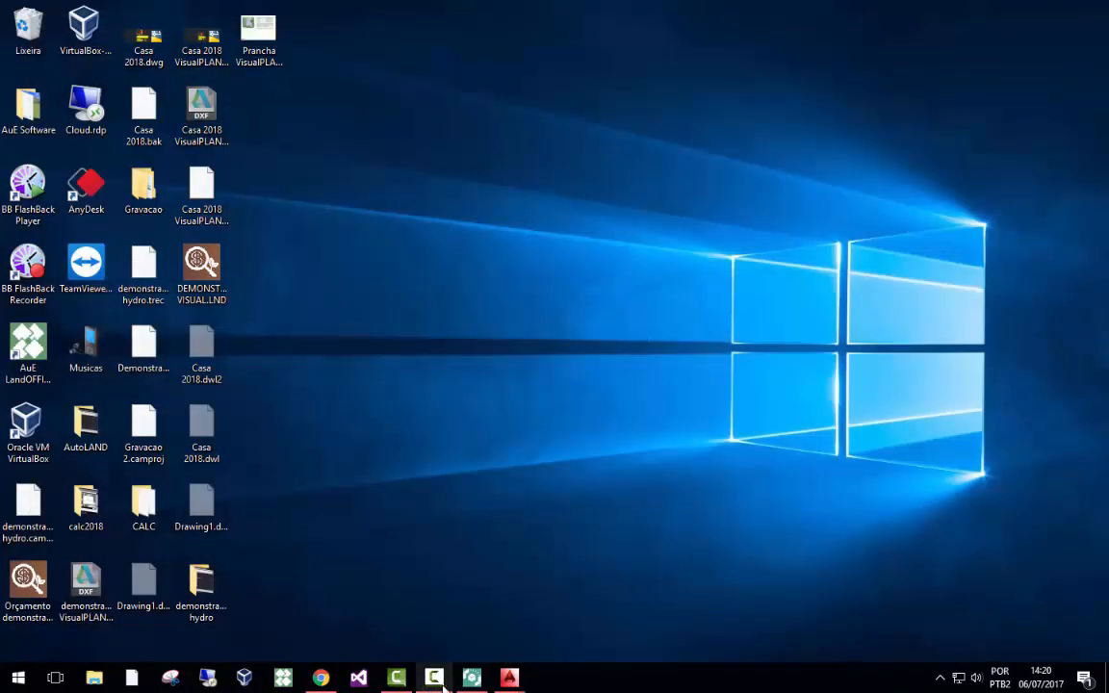
left_click(472, 678)
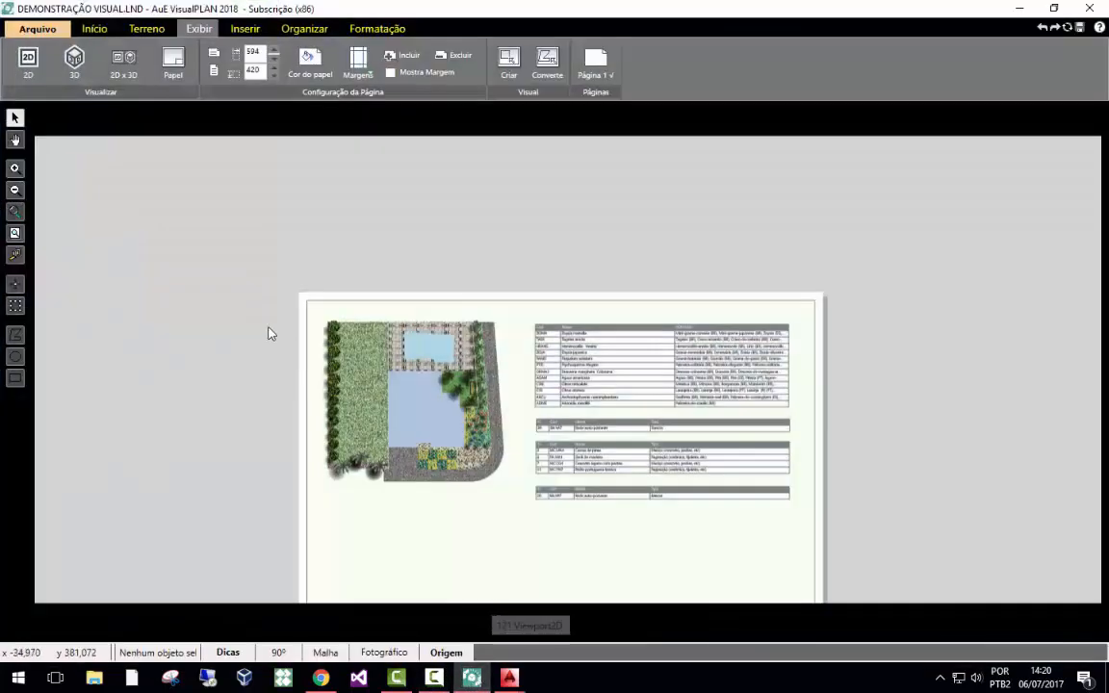
Save the project in its current file.
scroll(269, 330, "down", 3)
scroll(355, 483, "up", 3)
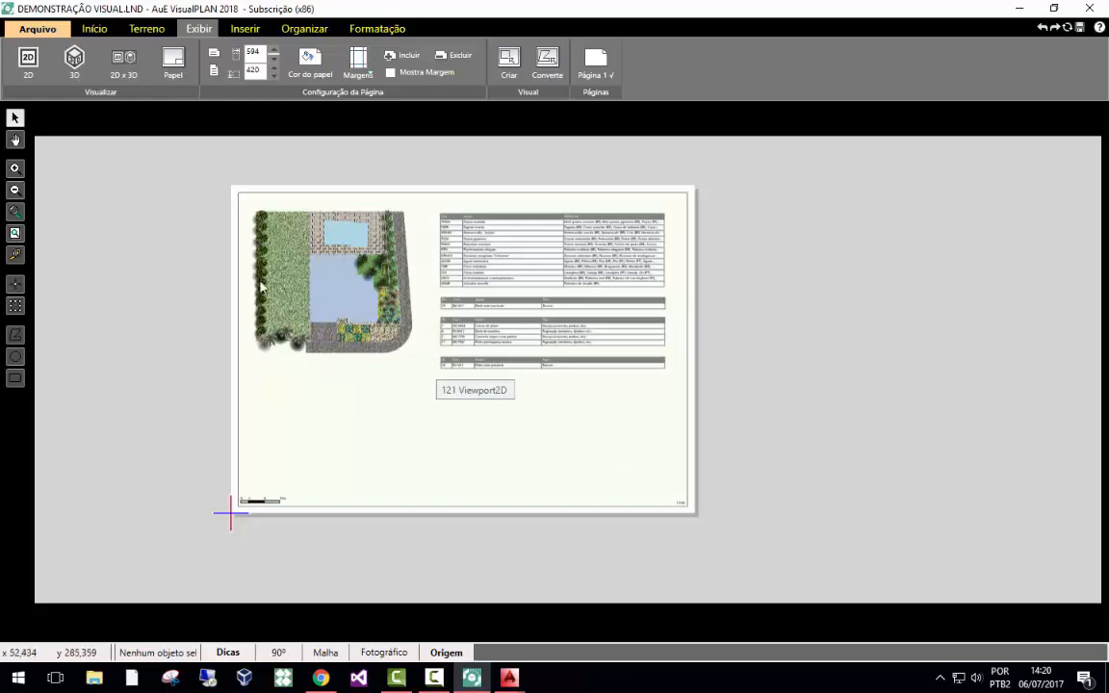
left_click(38, 30)
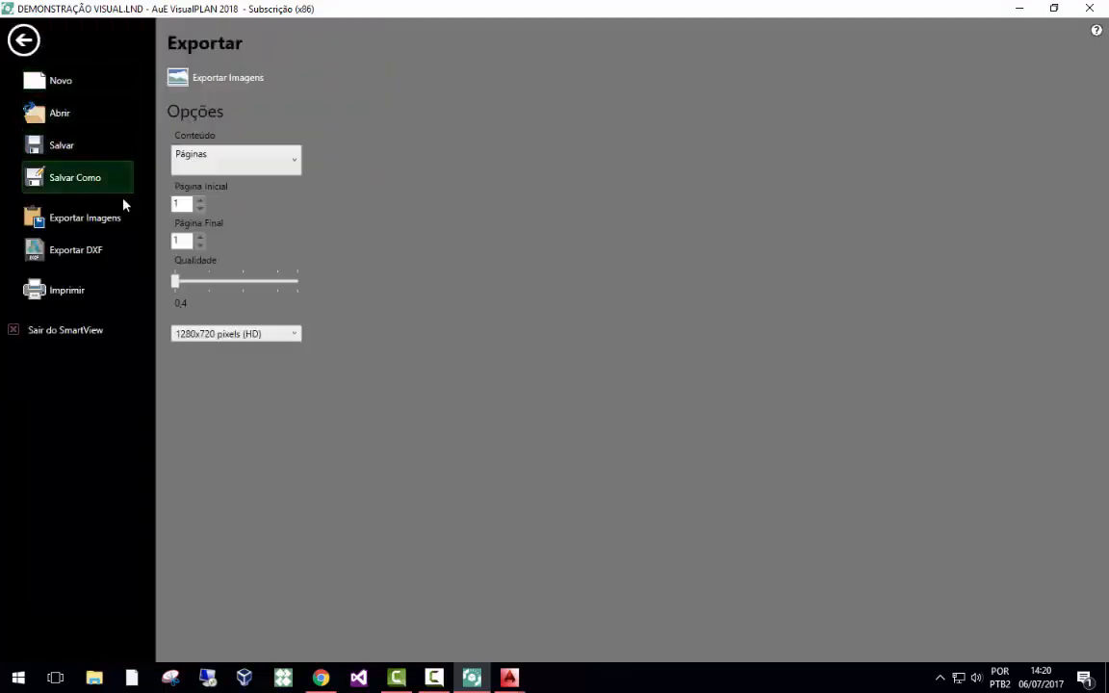
left_click(89, 146)
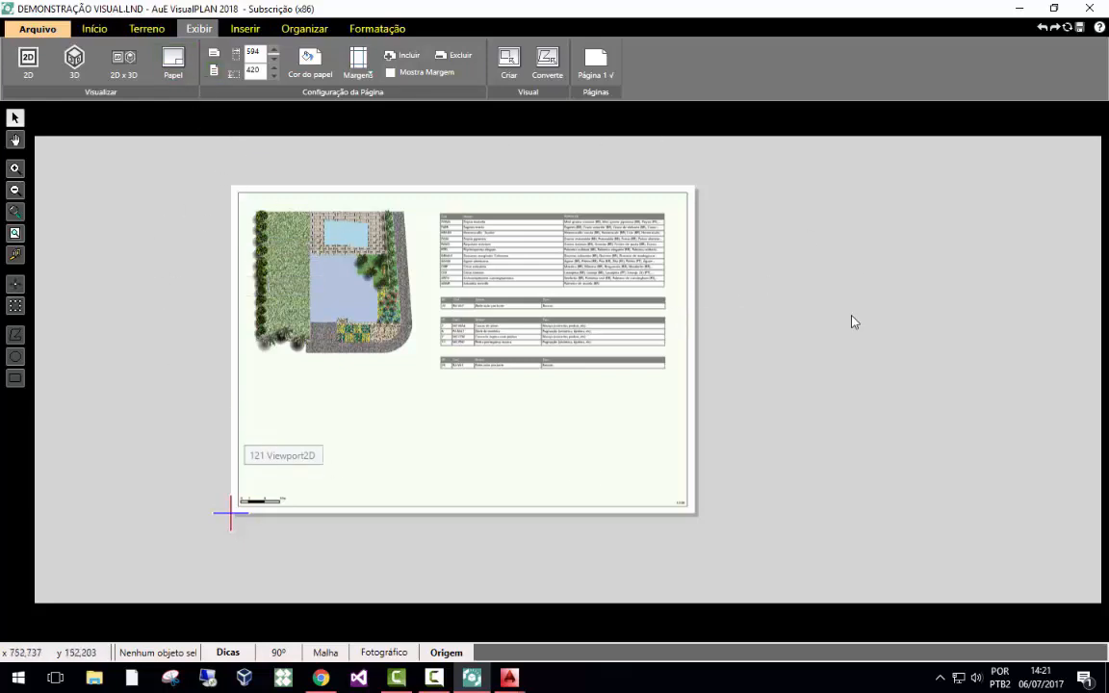
Show the garden in side-by-side 2D and 3D views with the Azul com Nuvens sky and the whole lot framed in 3D.
left_click(138, 64)
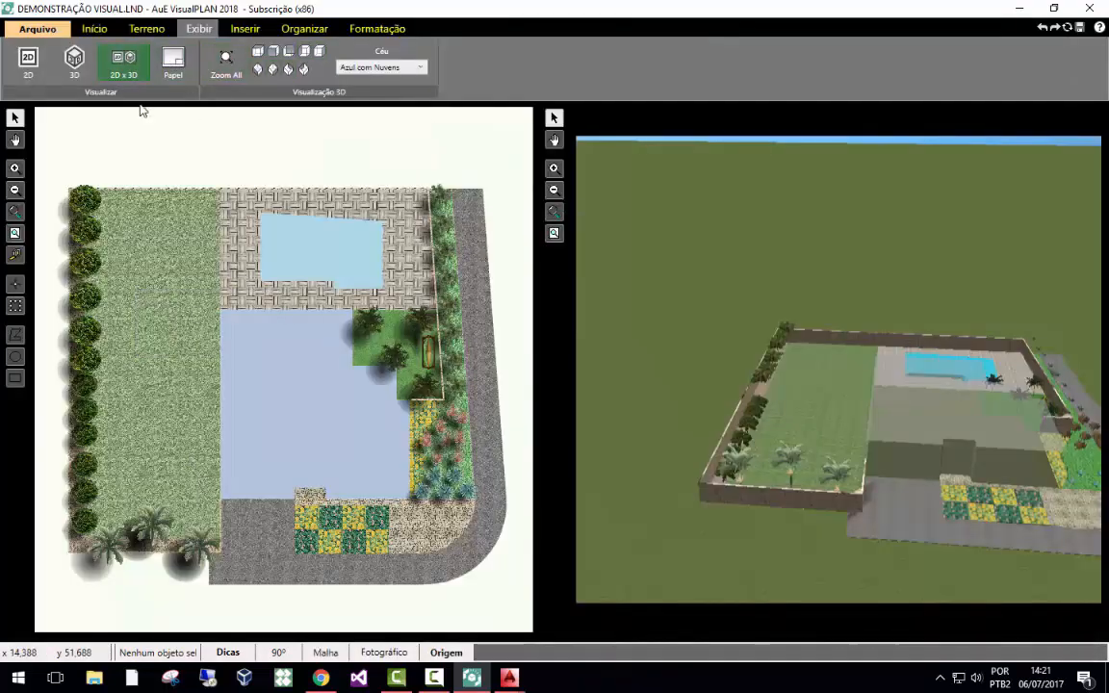
scroll(140, 386, "down", 1)
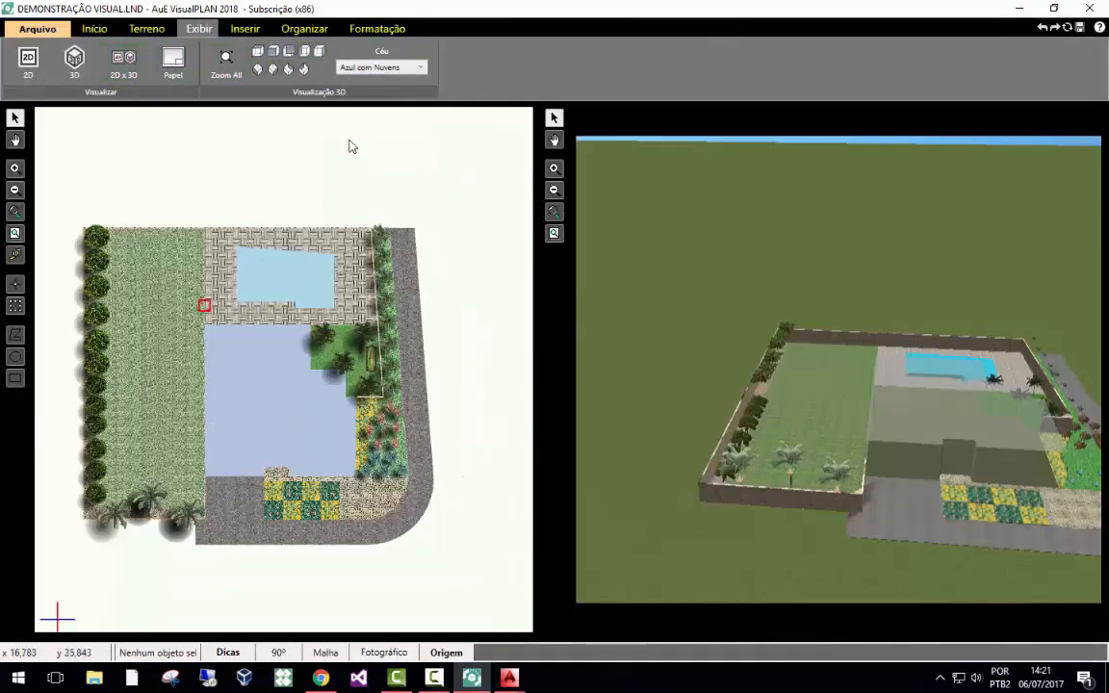
left_click(387, 67)
left_click(390, 71)
middle_click_drag(682, 425, 665, 357)
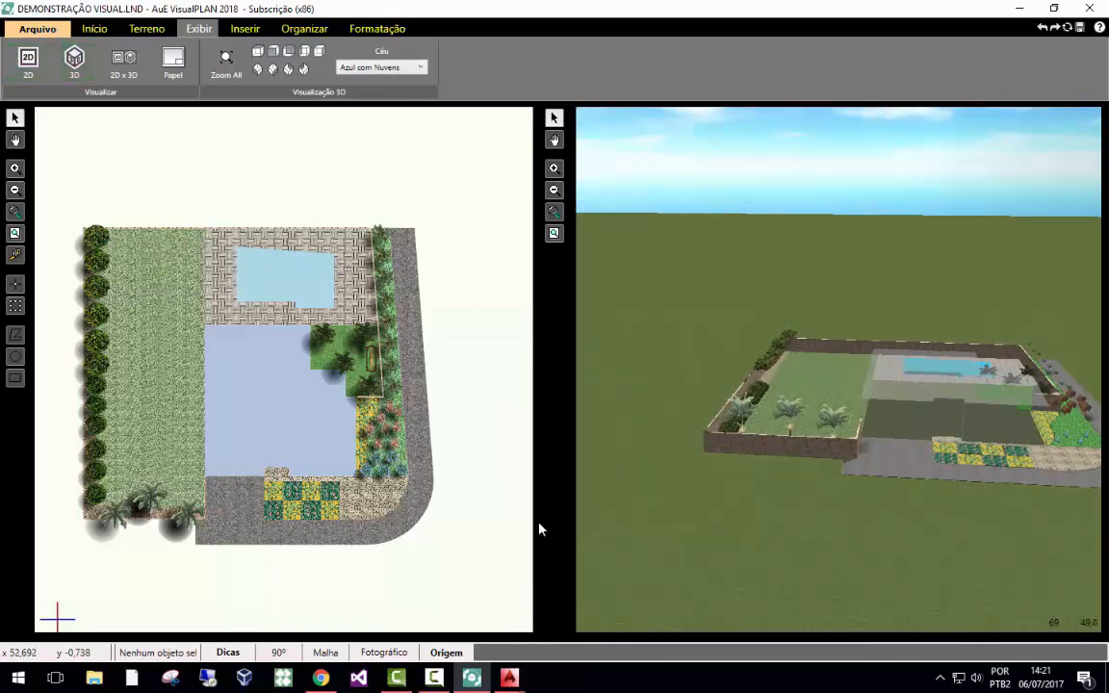
left_click_drag(767, 463, 855, 431)
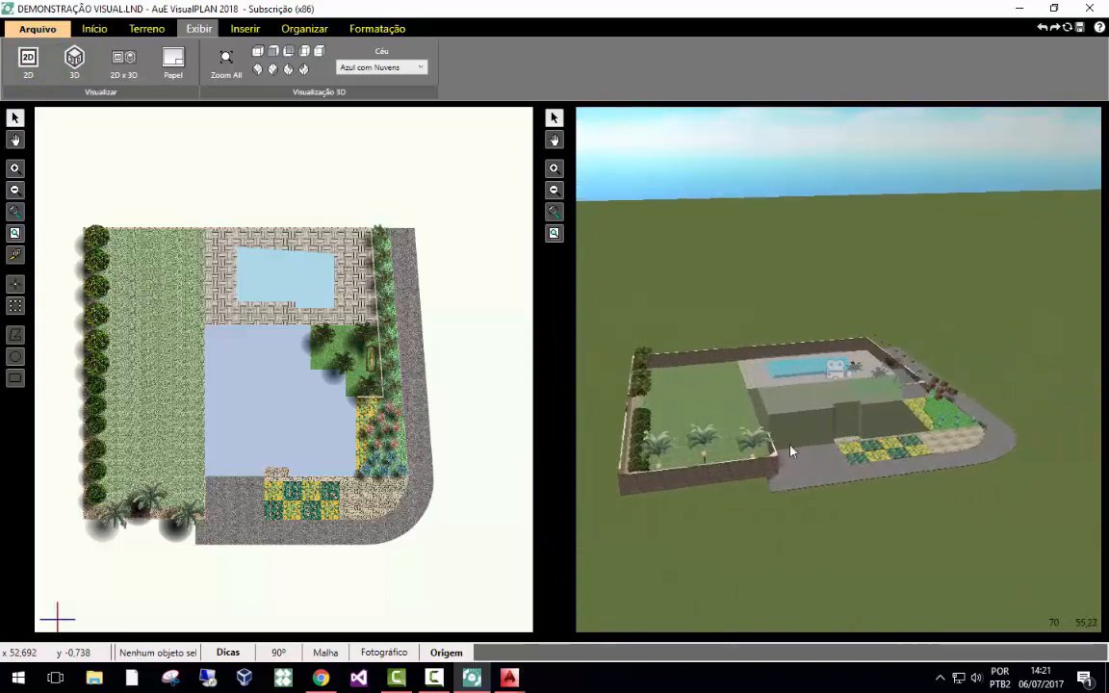
Launch the 3D render with anti-aliasing 4, Melhor shadows, complex materials, realistic sky and realistic water enabled.
left_click(307, 28)
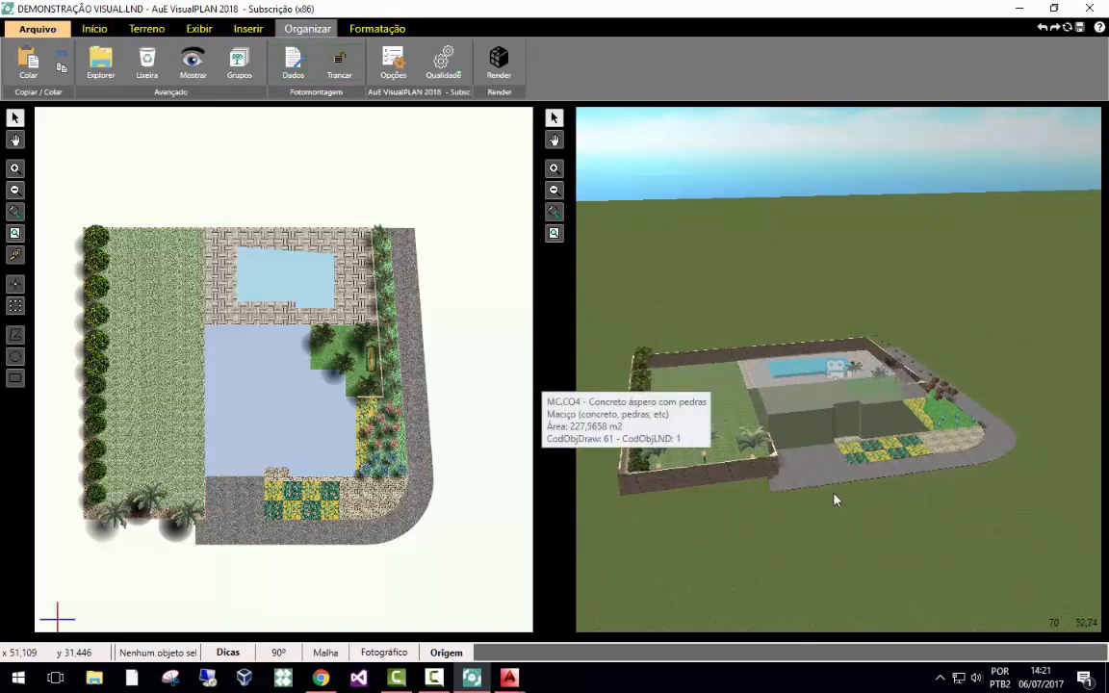
left_click_drag(835, 499, 811, 488)
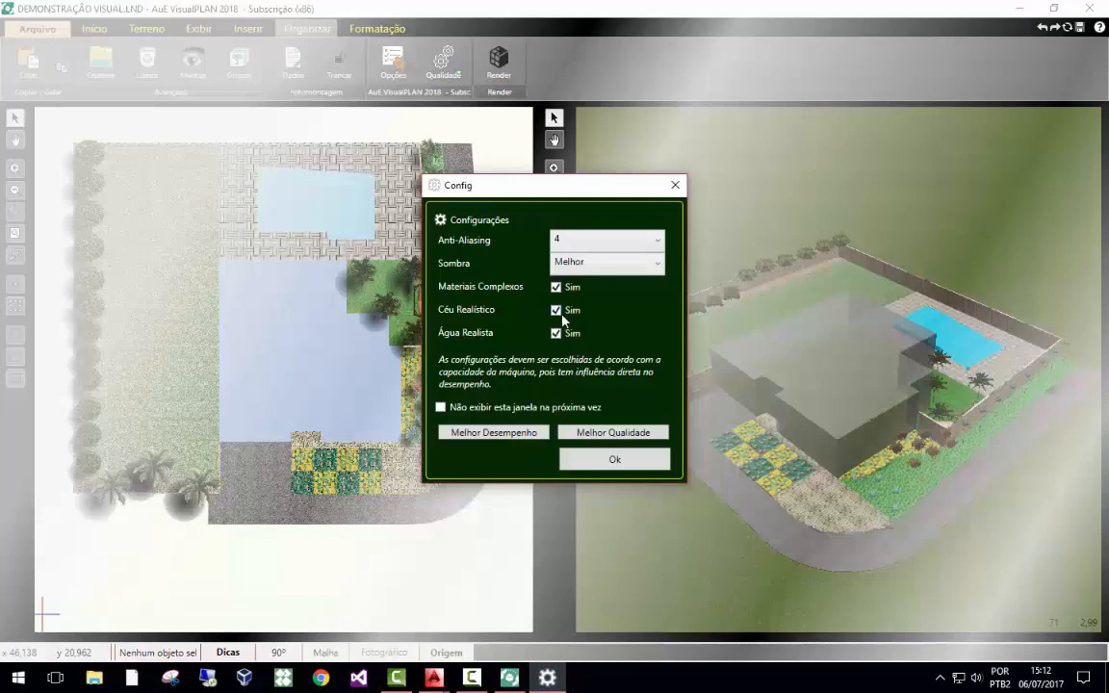
left_click(614, 460)
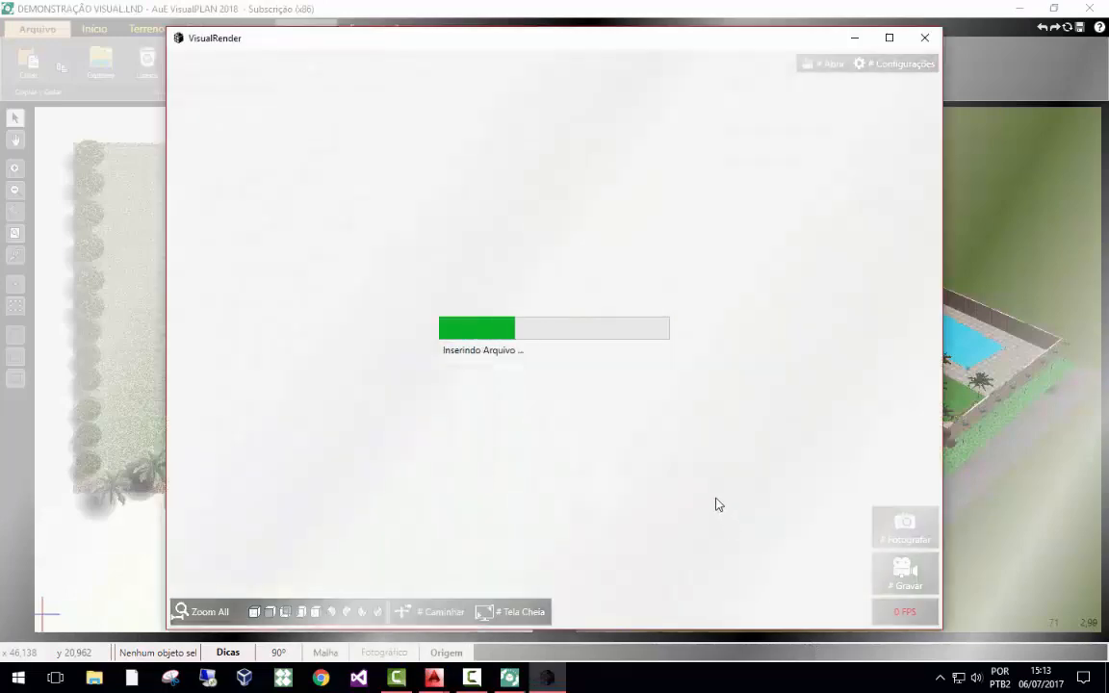
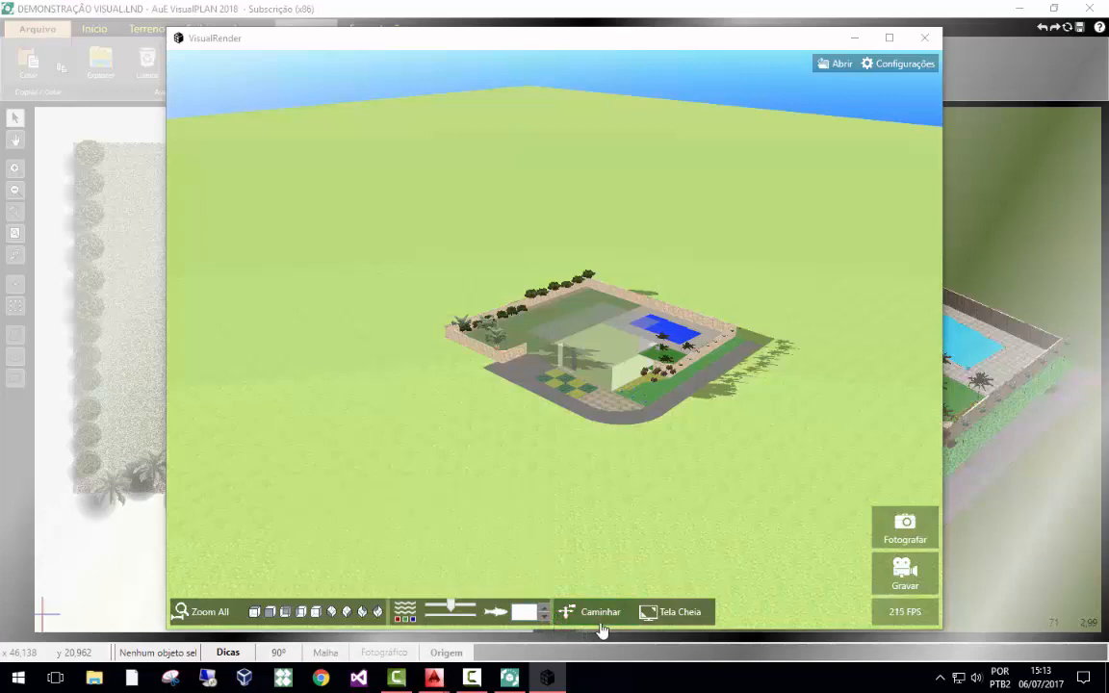
Examine the rendered garden from several angles, including the palms and stone wall up close and the whole lot with the pool.
scroll(635, 274, "up", 5)
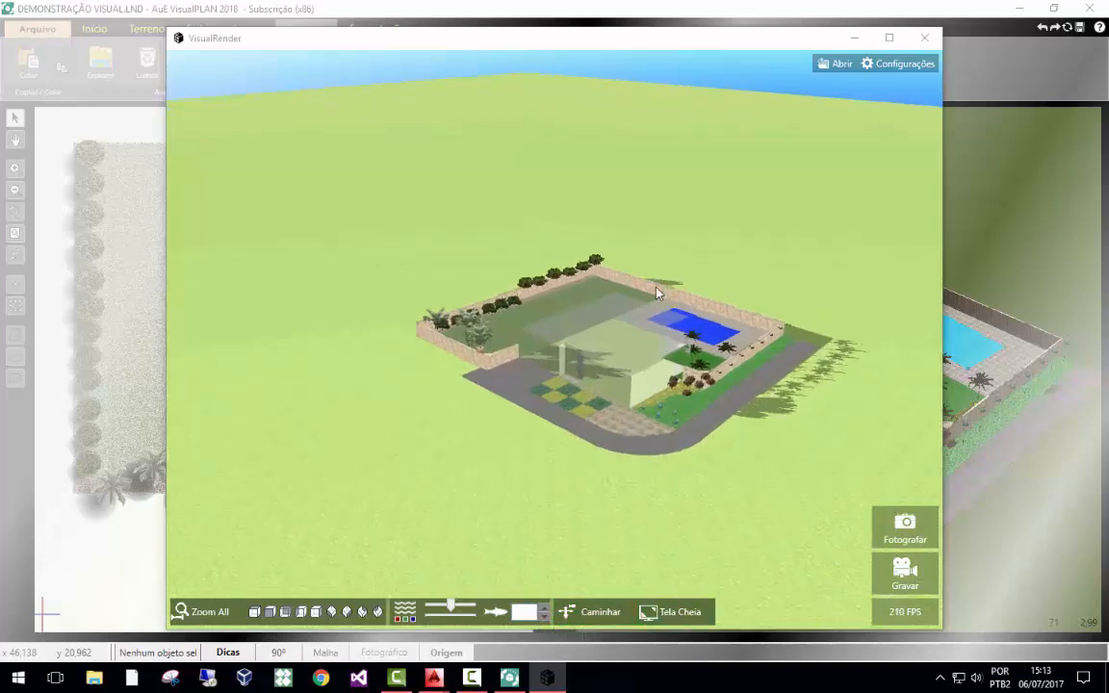
mouse_move(793, 503)
left_mouse_down()
mouse_move(662, 527)
mouse_move(565, 522)
mouse_move(671, 538)
mouse_move(807, 505)
left_mouse_up()
scroll(719, 446, "up", 5)
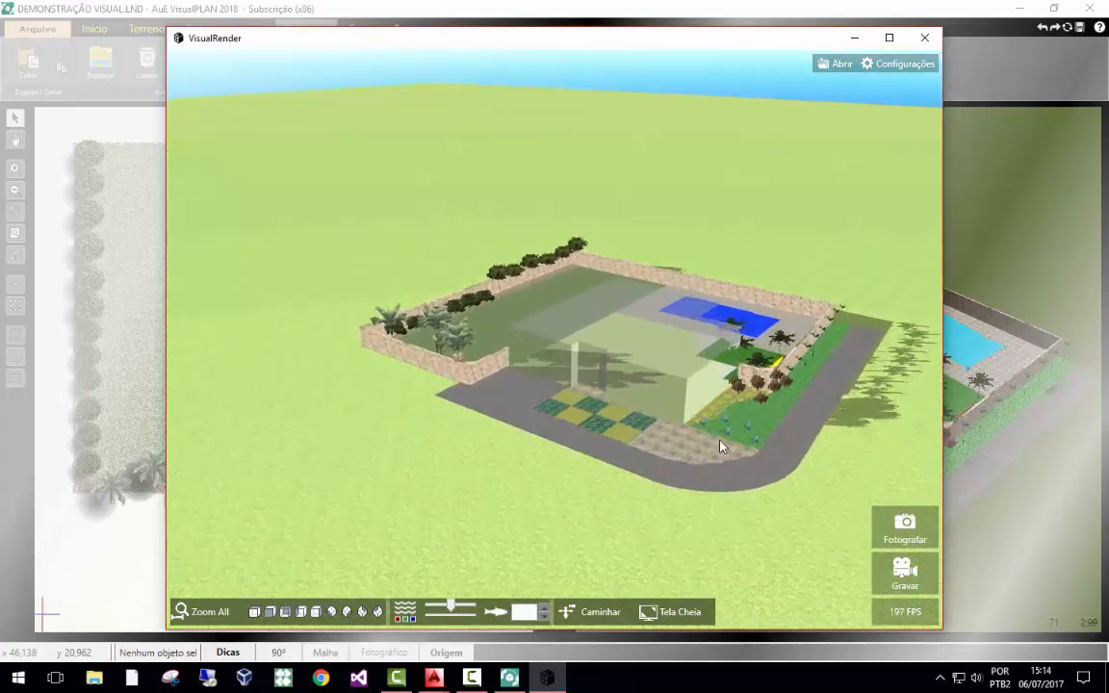
mouse_move(745, 486)
left_mouse_down()
mouse_move(694, 460)
mouse_move(752, 508)
left_mouse_up()
scroll(771, 541, "up", 3)
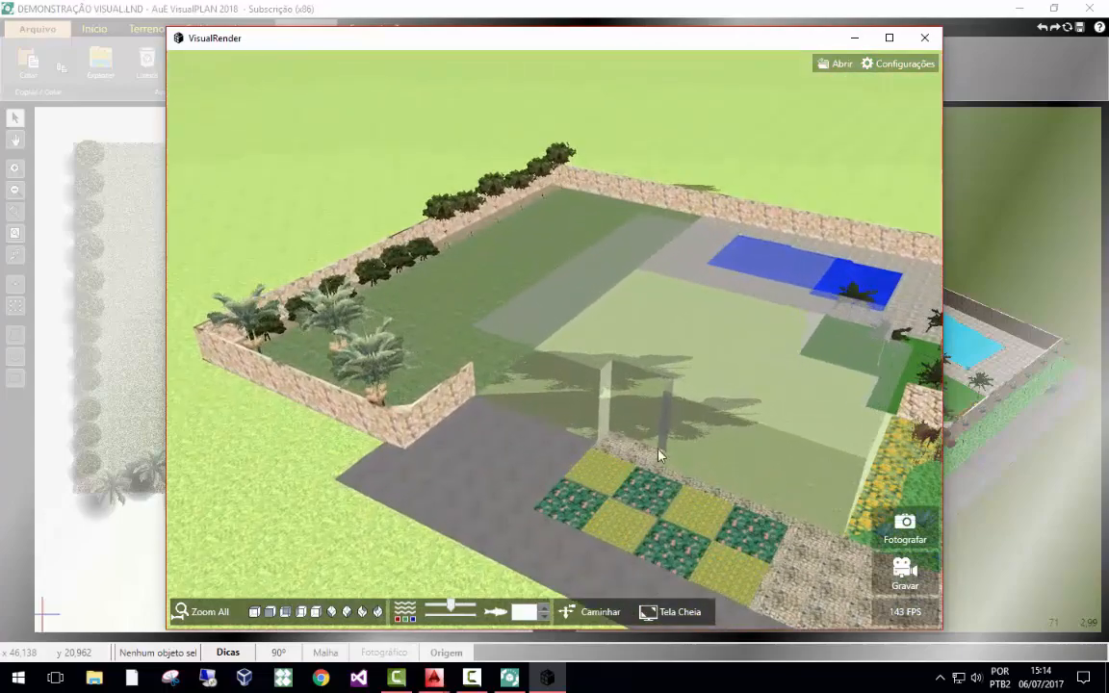
left_click_drag(327, 420, 479, 434)
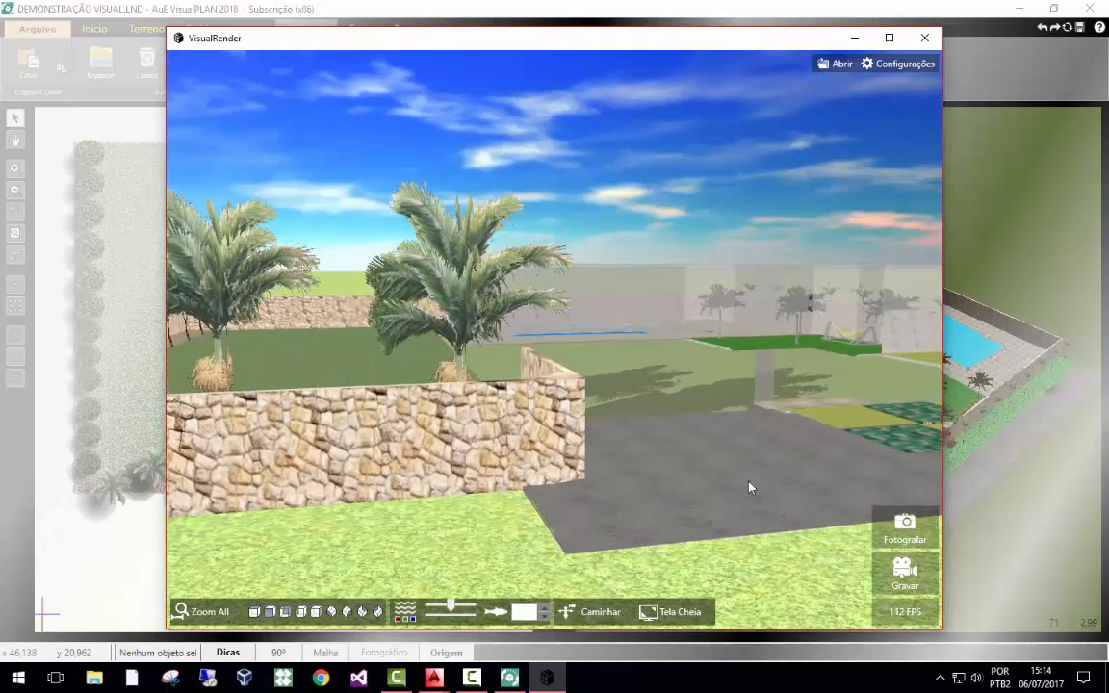
left_click_drag(751, 488, 576, 454)
scroll(526, 467, "down", 10)
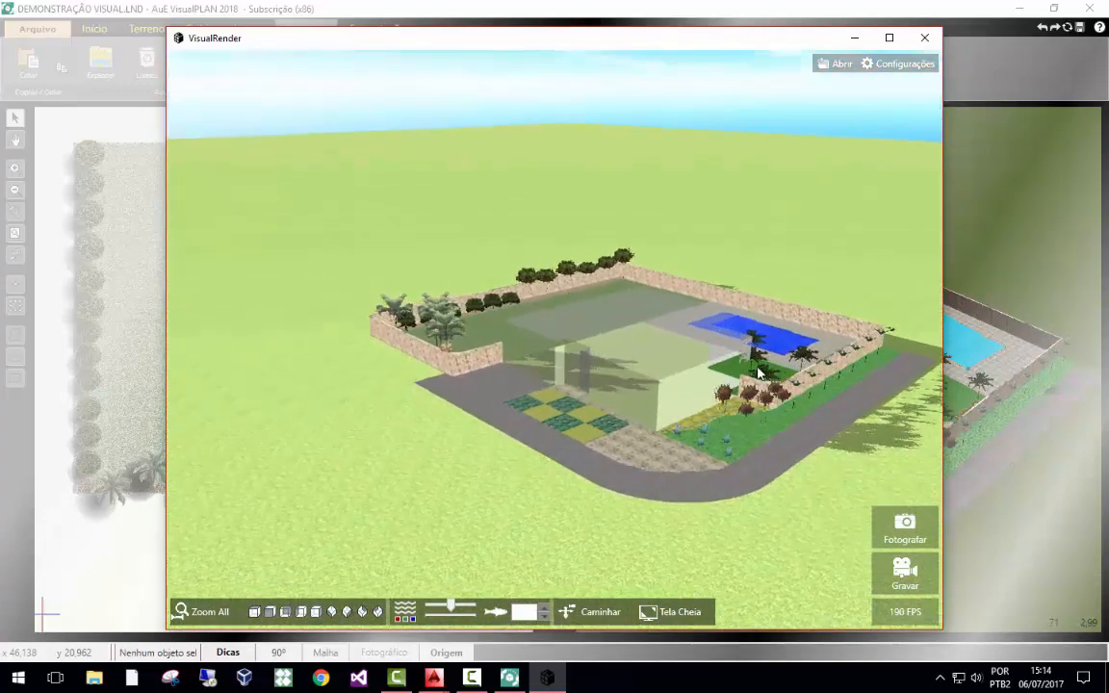
left_click_drag(760, 373, 685, 384)
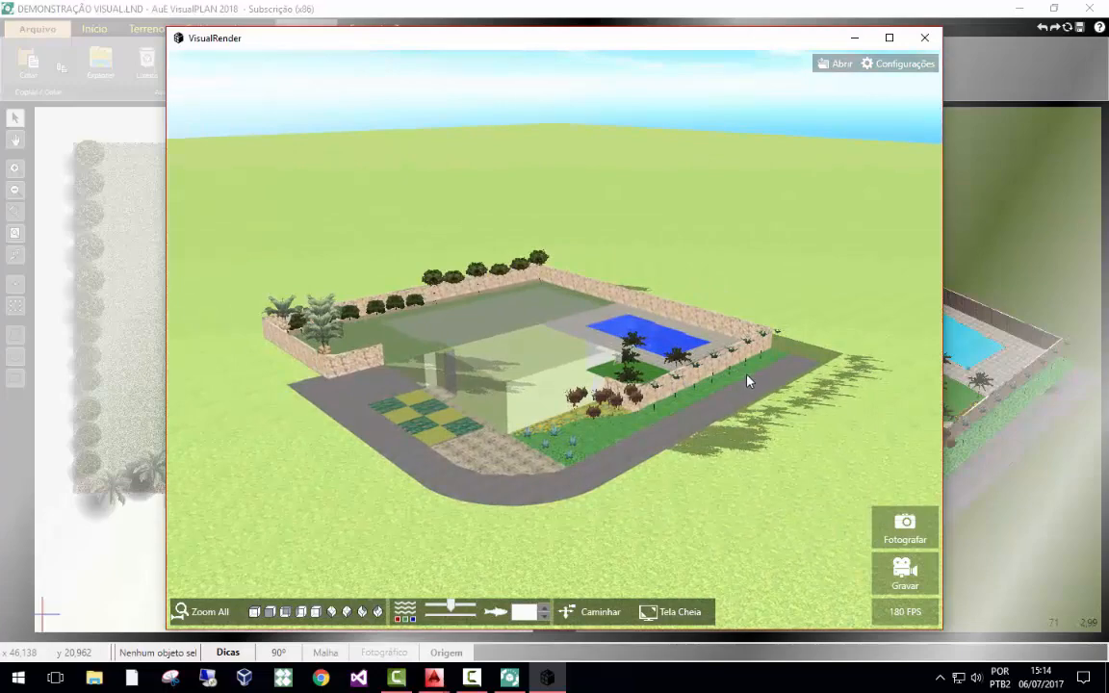
scroll(619, 334, "up", 3)
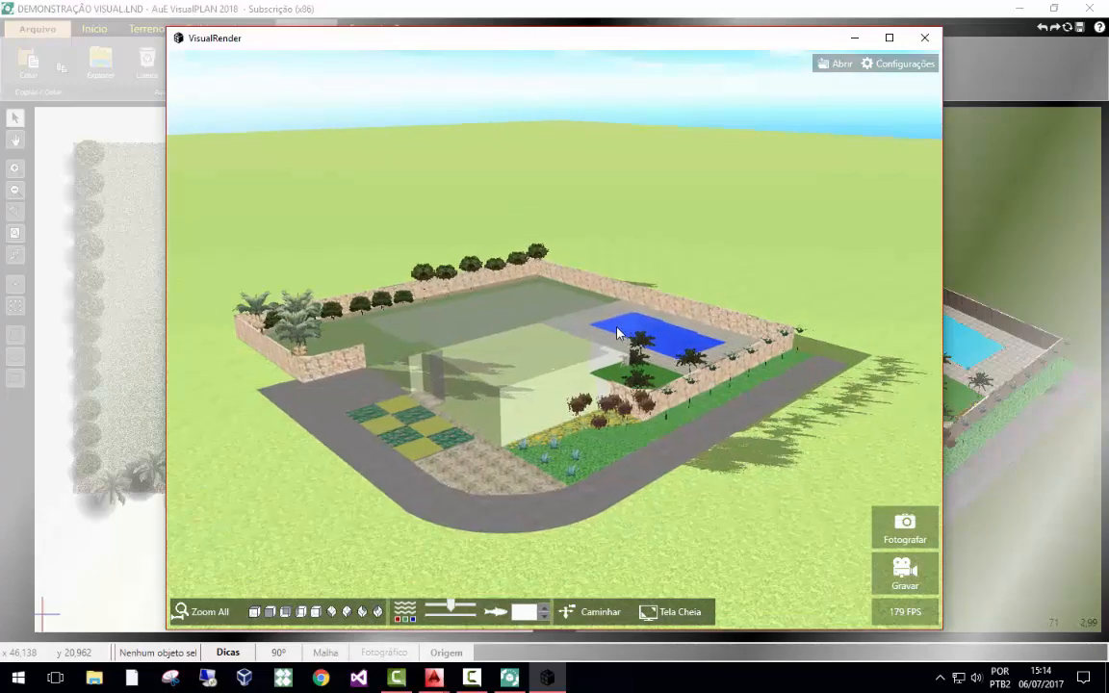
left_click_drag(676, 476, 653, 482)
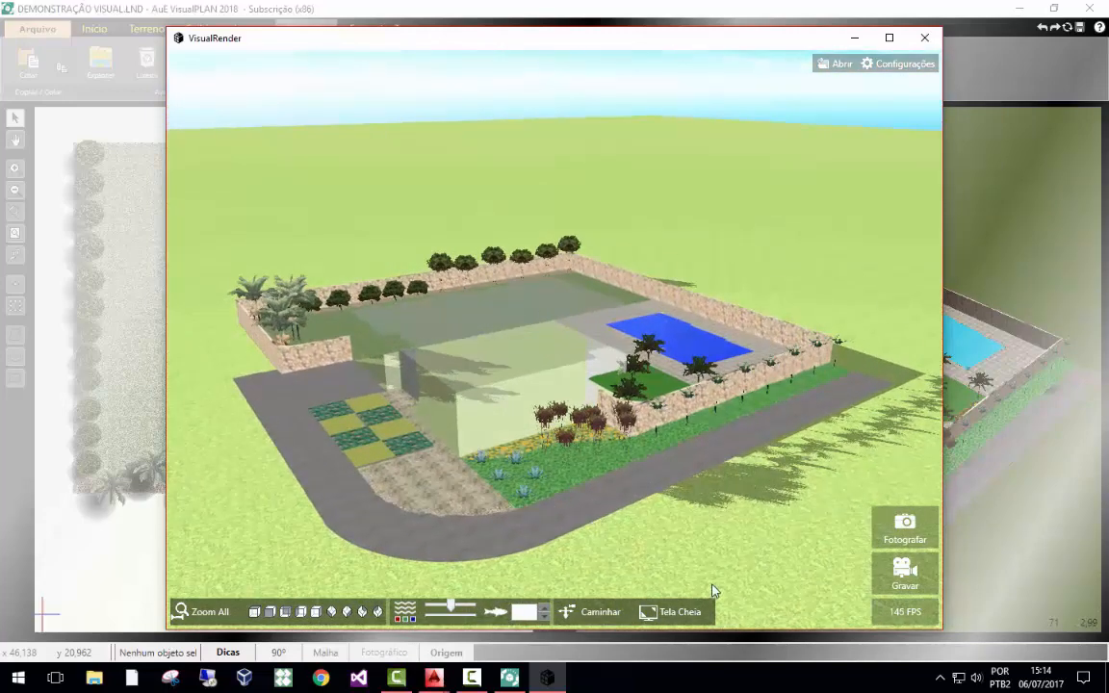
Walk through the rendered scene at ground level along the planted stone wall, and switch back to rotation mode.
left_click(590, 612)
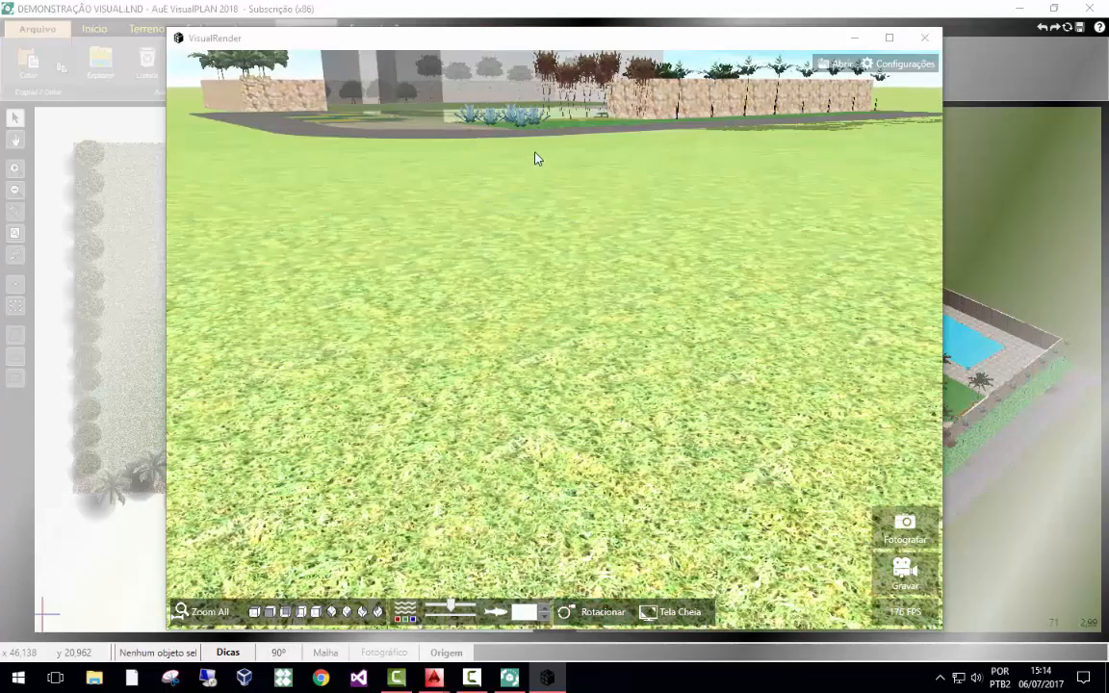
left_click_drag(536, 154, 481, 142)
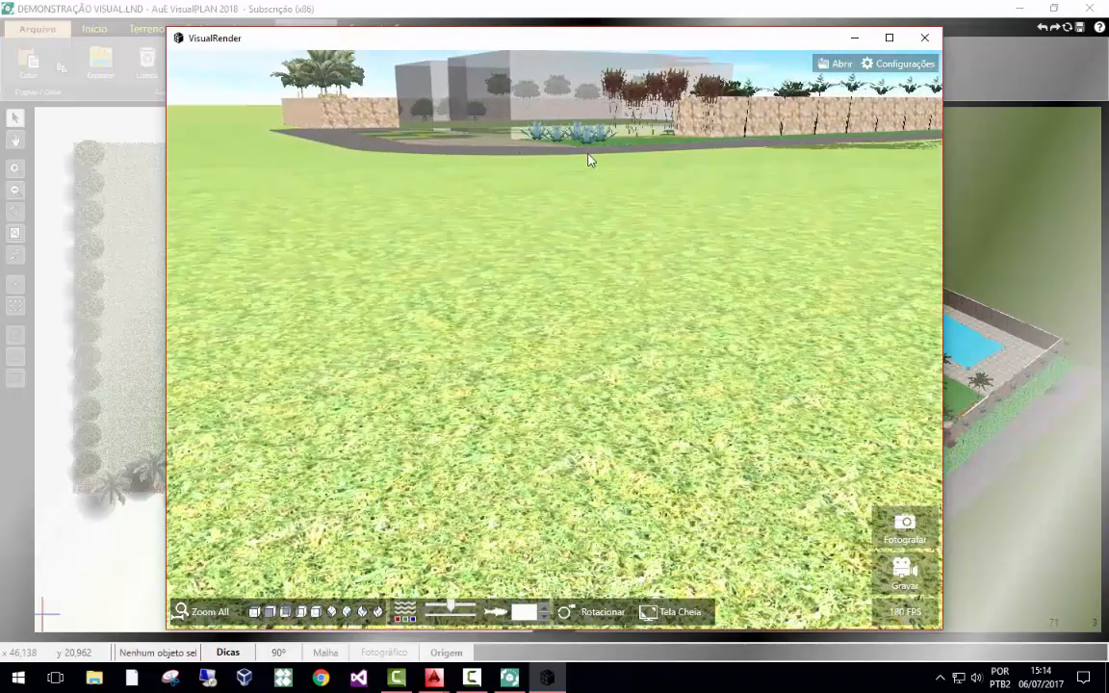
left_click_drag(591, 159, 704, 83)
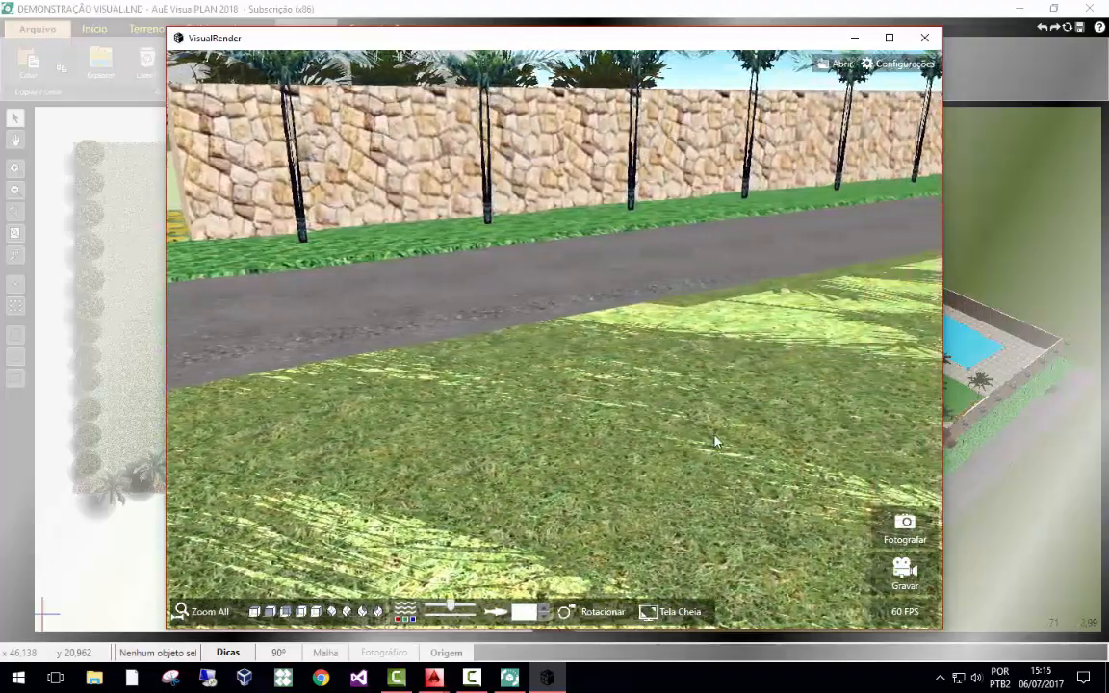
left_click_drag(715, 441, 716, 441)
left_click(618, 614)
scroll(717, 446, "down", 5)
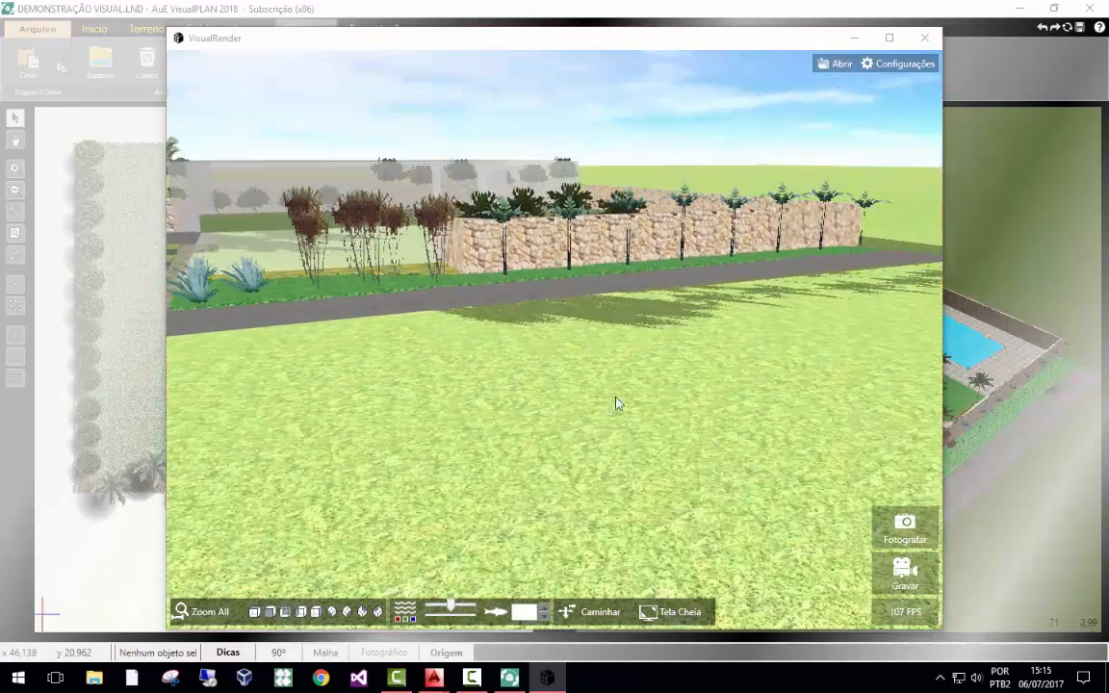
Photograph the rendered garden with the whole lot in view, save the photo as a JPG on the Área de Trabalho, and leave photo mode.
scroll(616, 398, "down", 3)
middle_click_drag(390, 313, 564, 354)
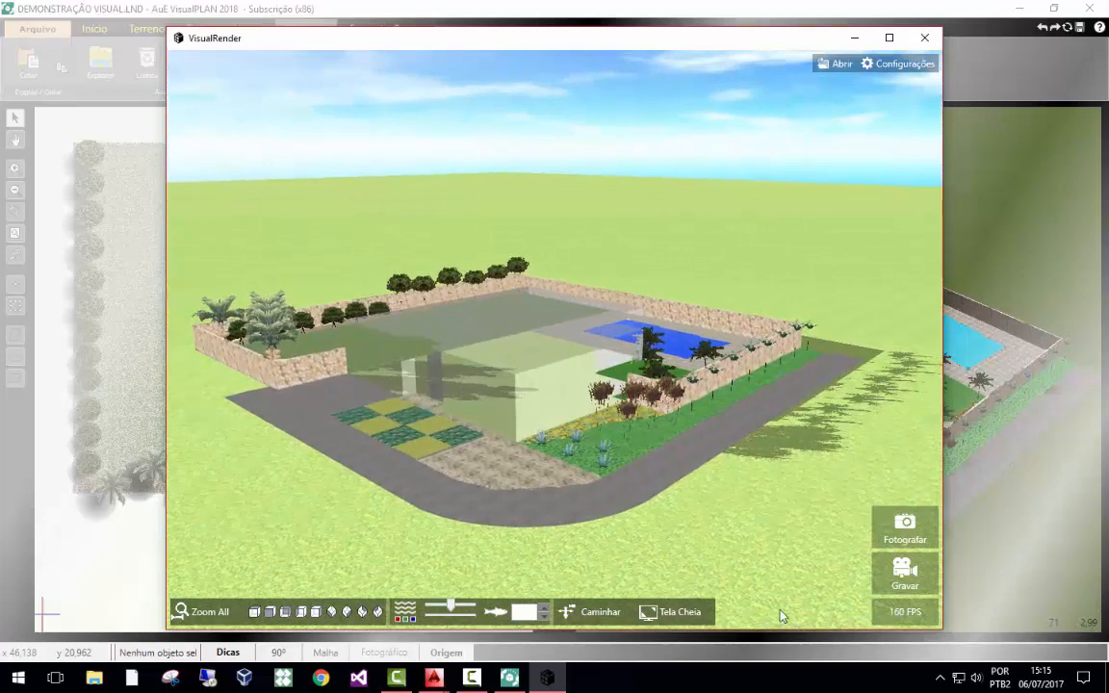
left_click(905, 541)
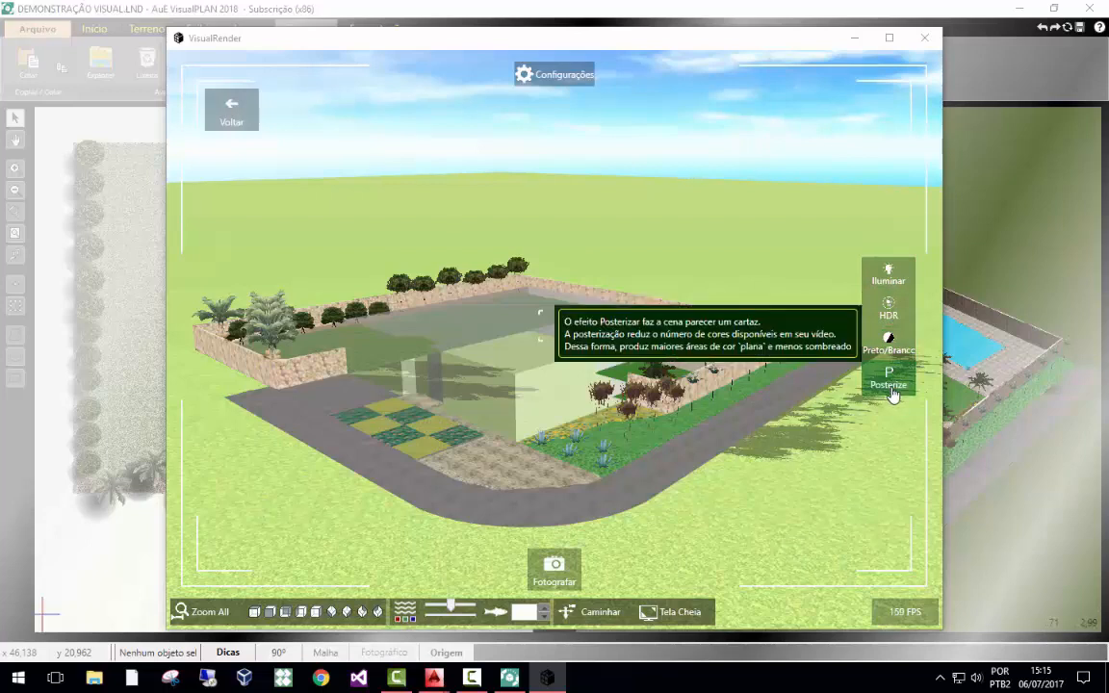
left_click(554, 578)
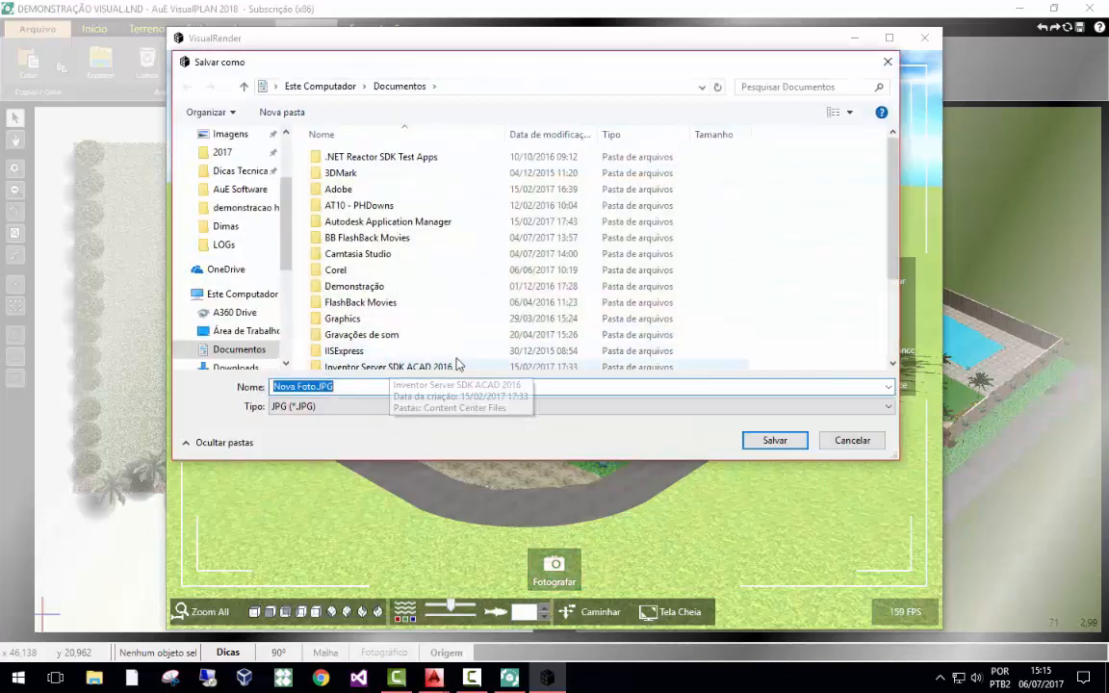
left_click(279, 334)
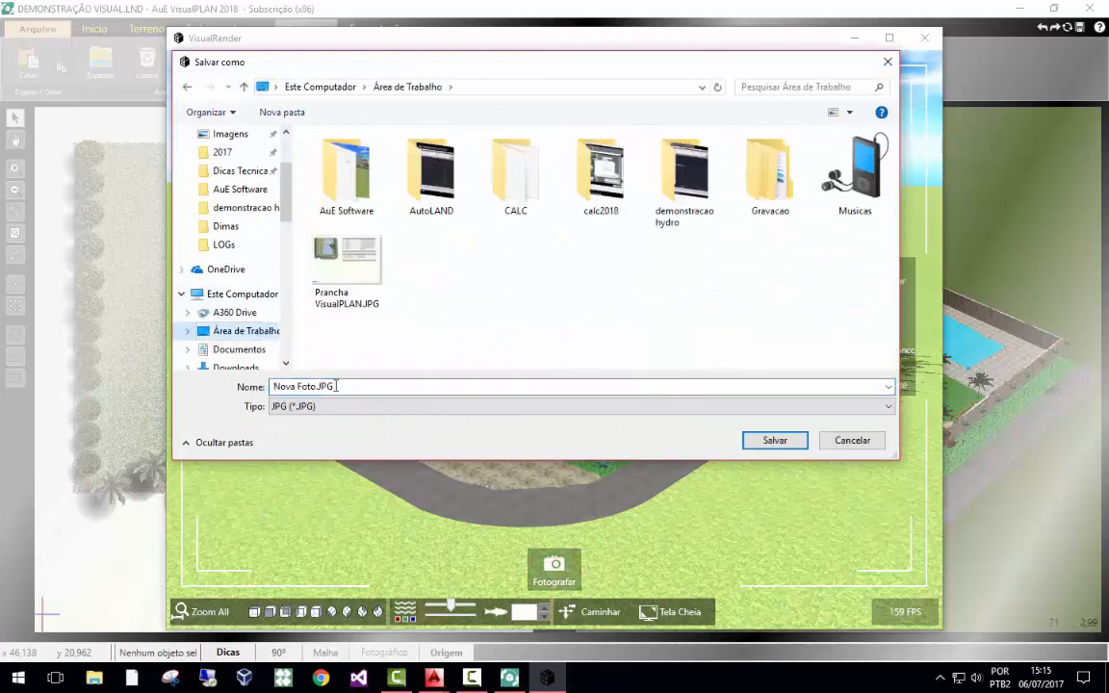
left_click(755, 441)
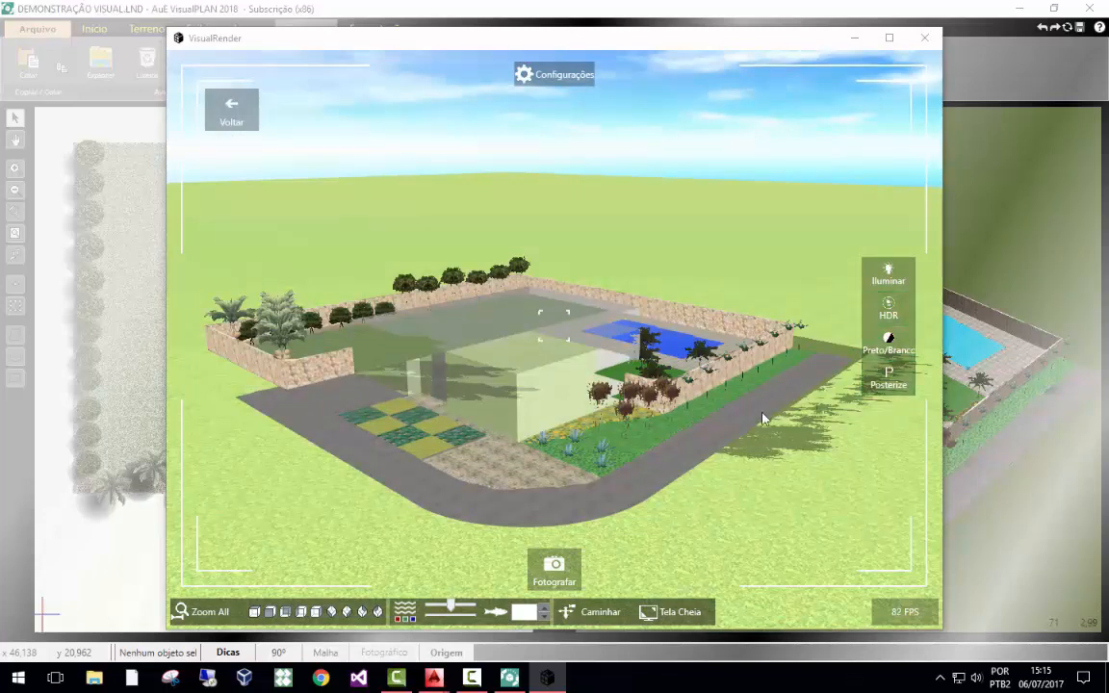
left_click(229, 109)
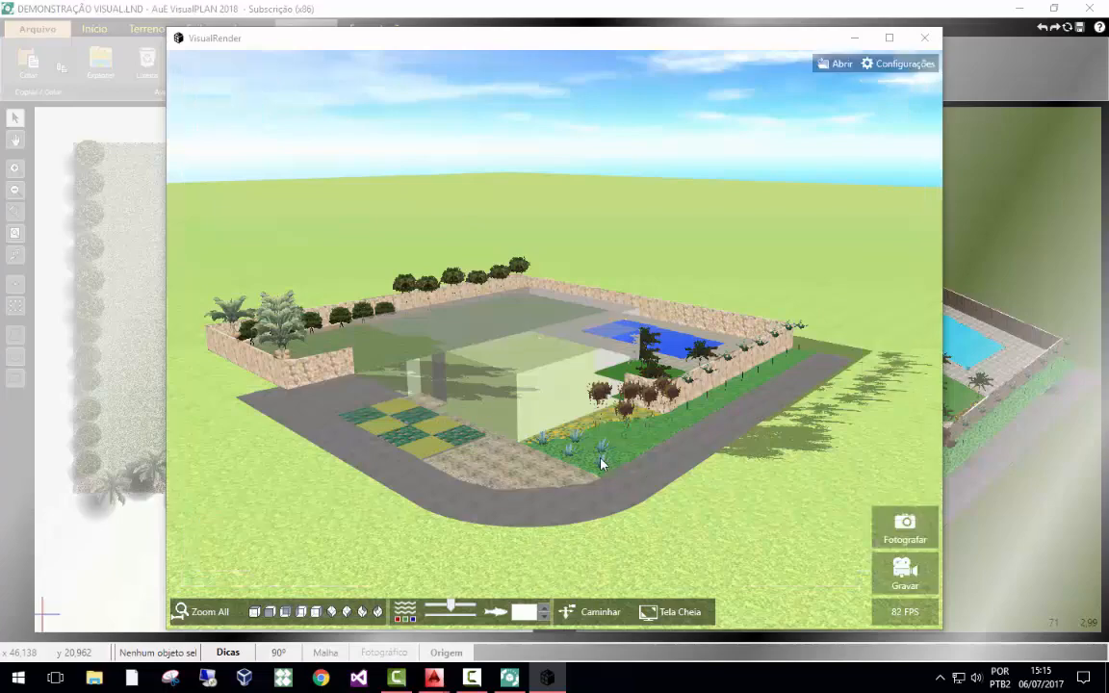
Position the view at ground level facing the front of the house in walking mode and start recording a video.
scroll(459, 472, "up", 2)
left_click_drag(479, 476, 642, 439)
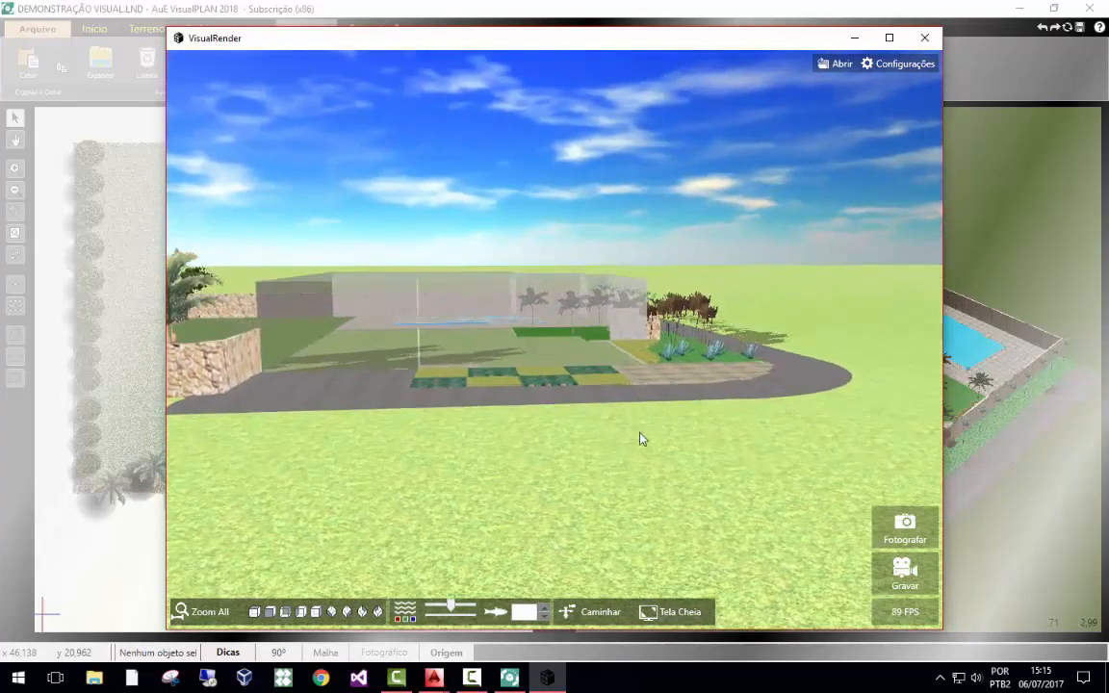
left_click(597, 621)
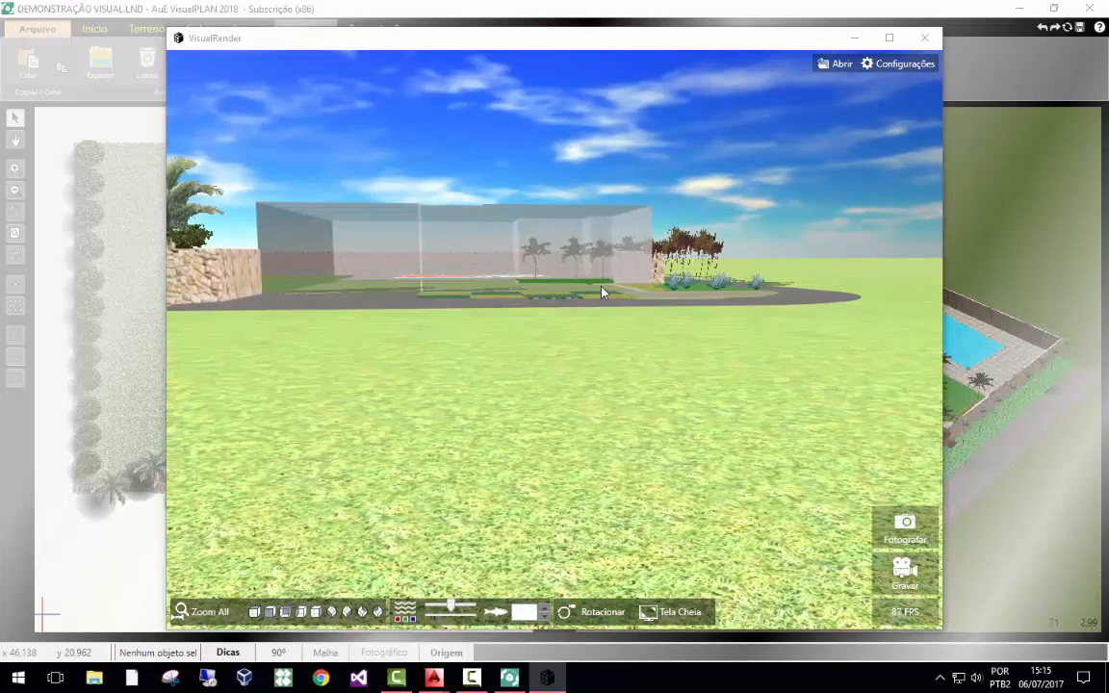
left_click(906, 577)
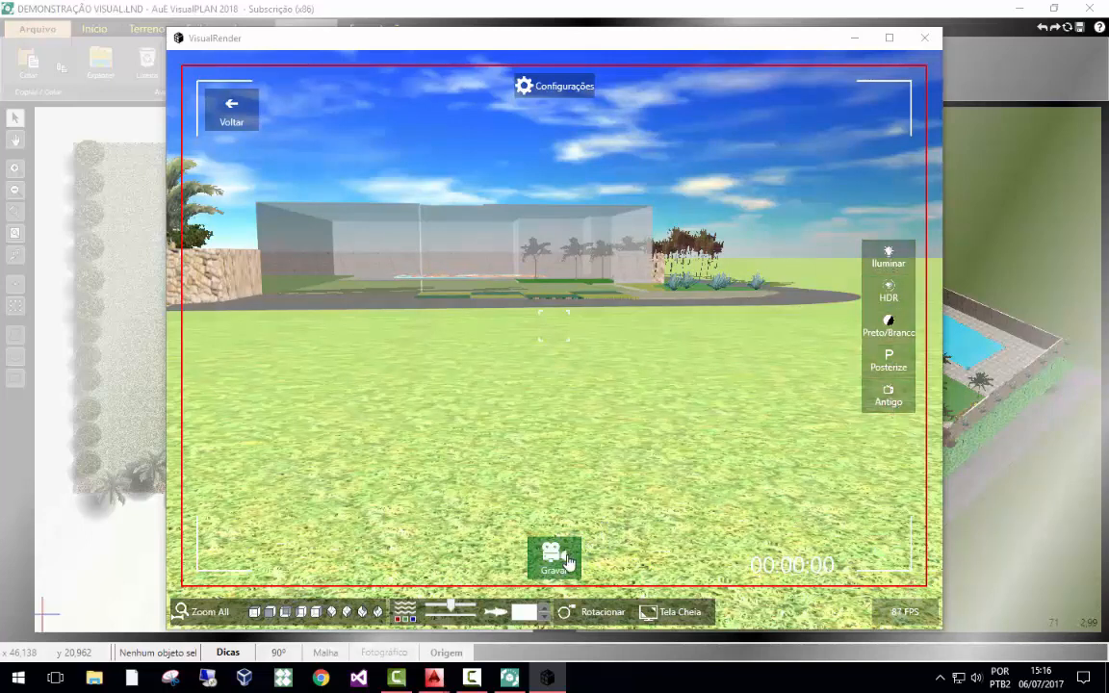
left_click(553, 556)
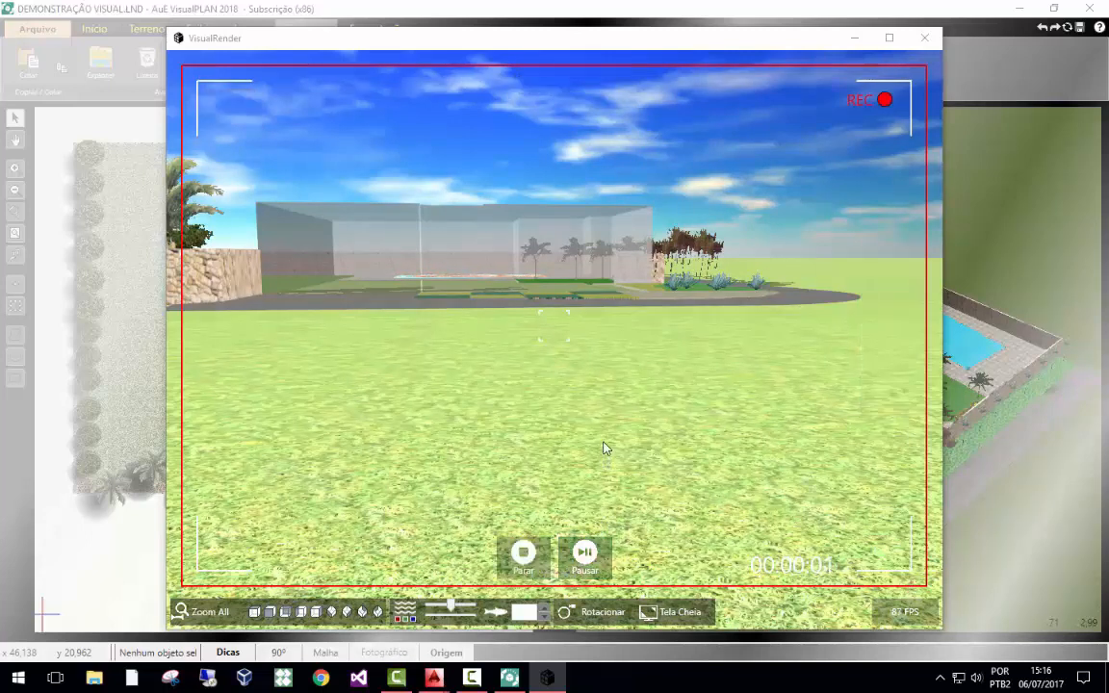
Record a walk forward to the checkered beds in front of the house and sideways towards the agave bed at the corner.
key("Up")
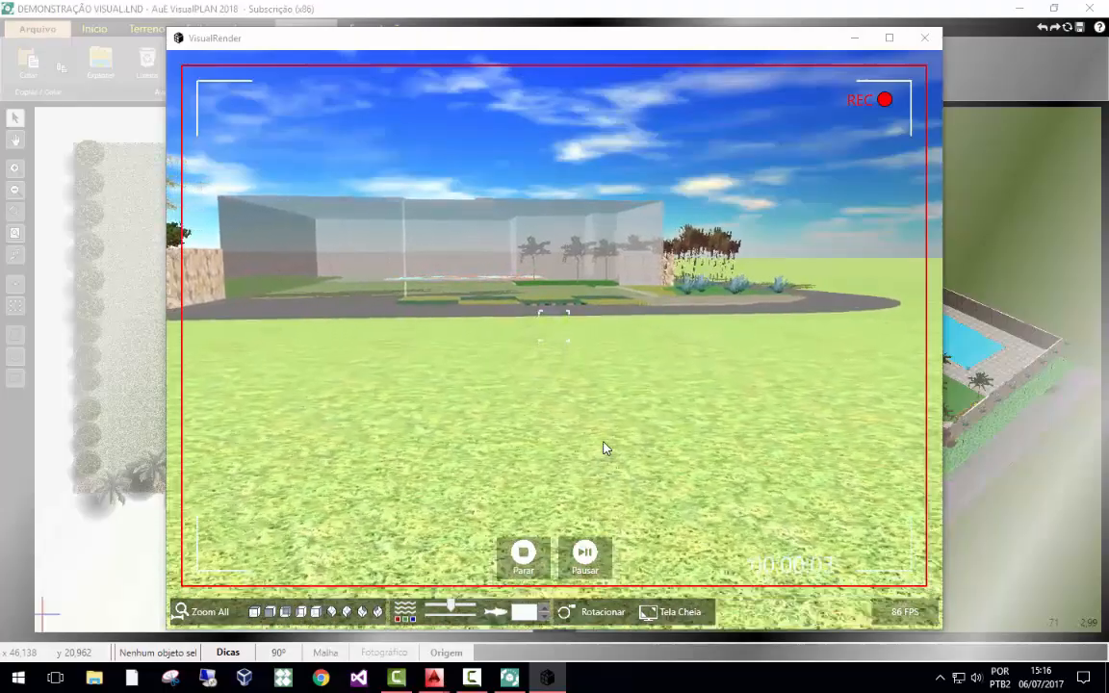
key("Up")
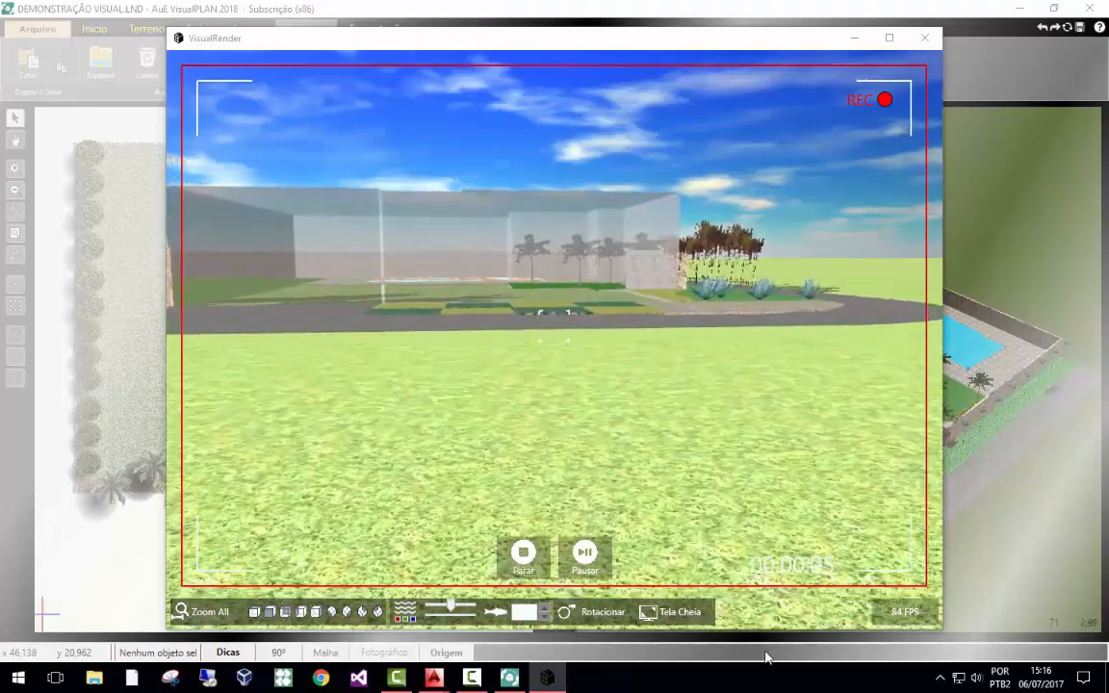
key("Up")
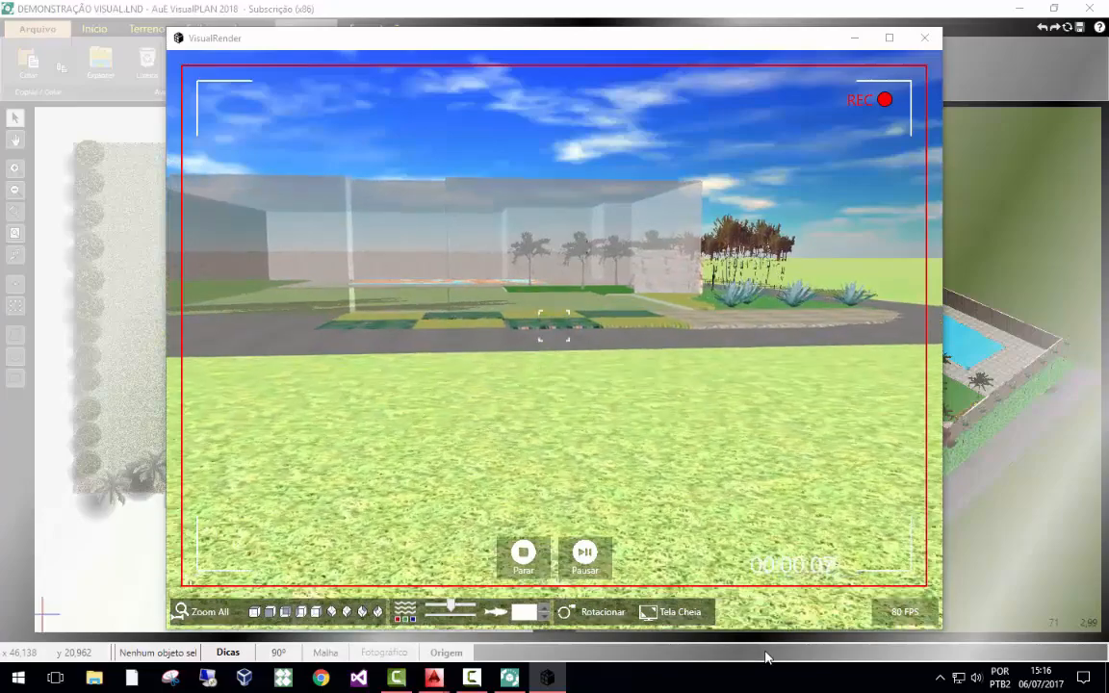
key("Up")
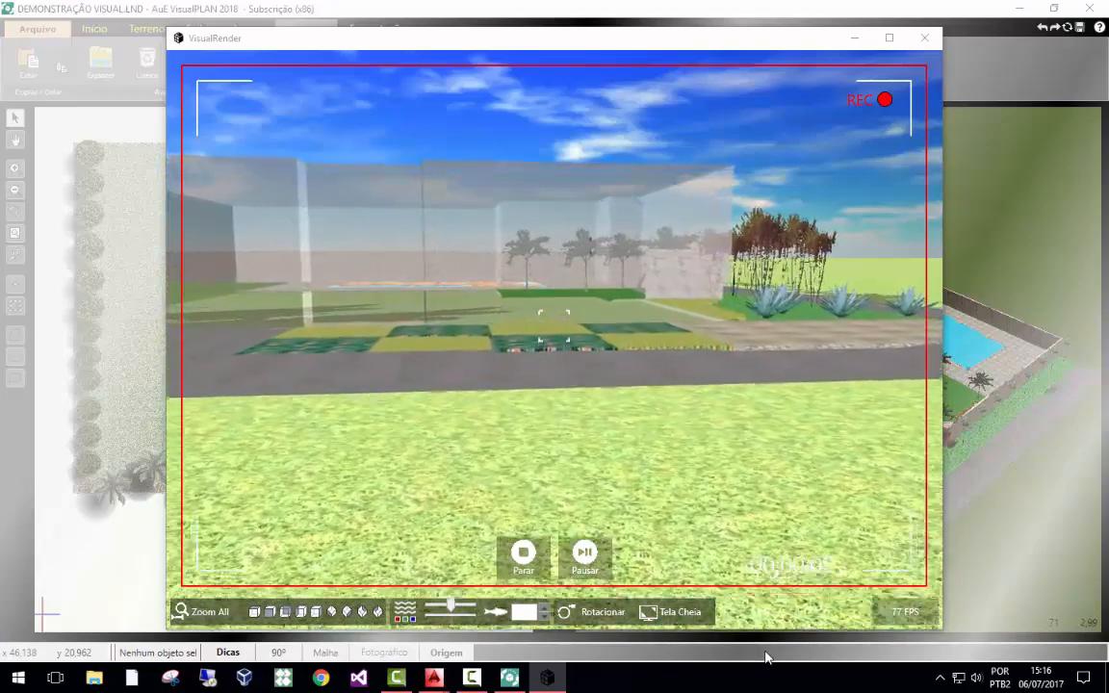
key("Right")
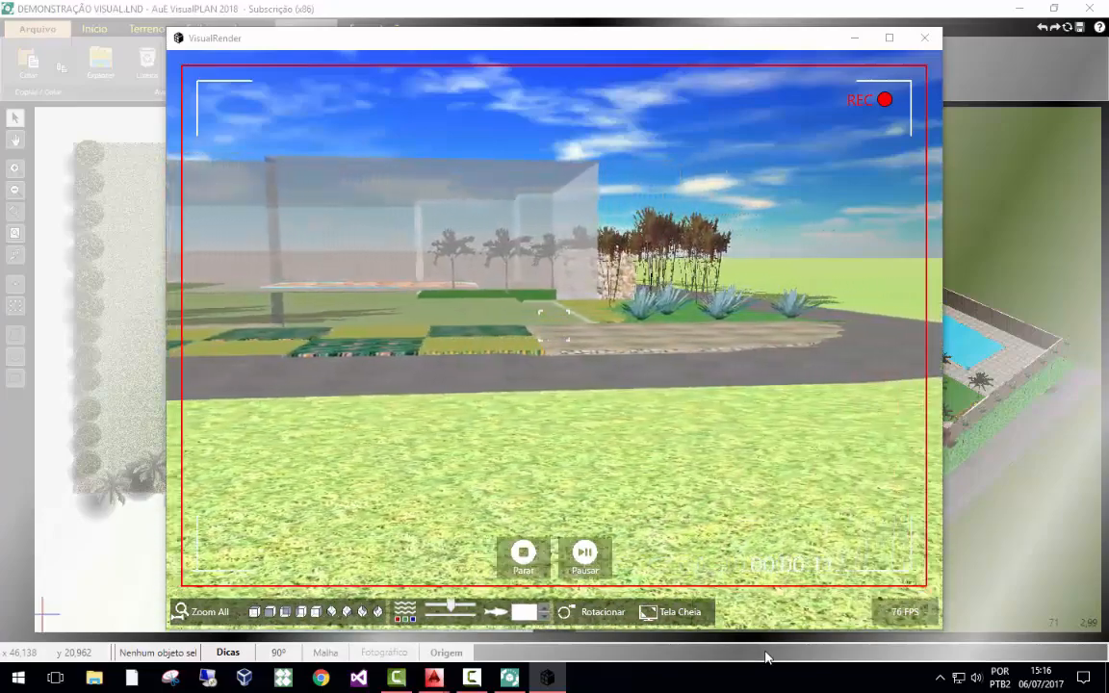
key("Right")
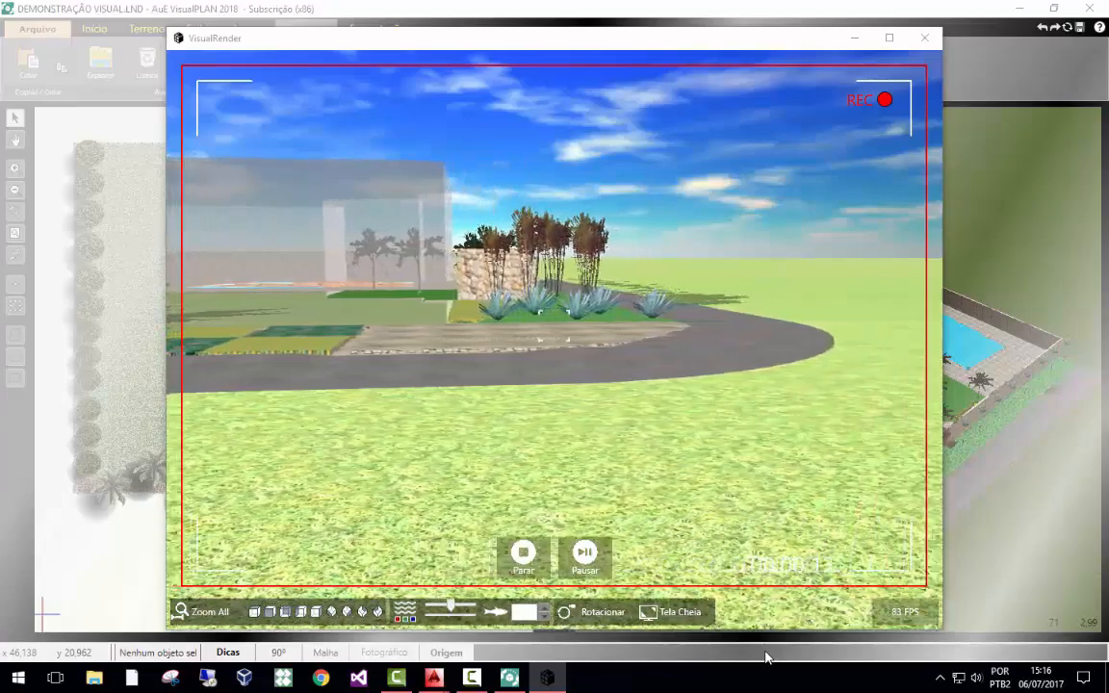
key("Right")
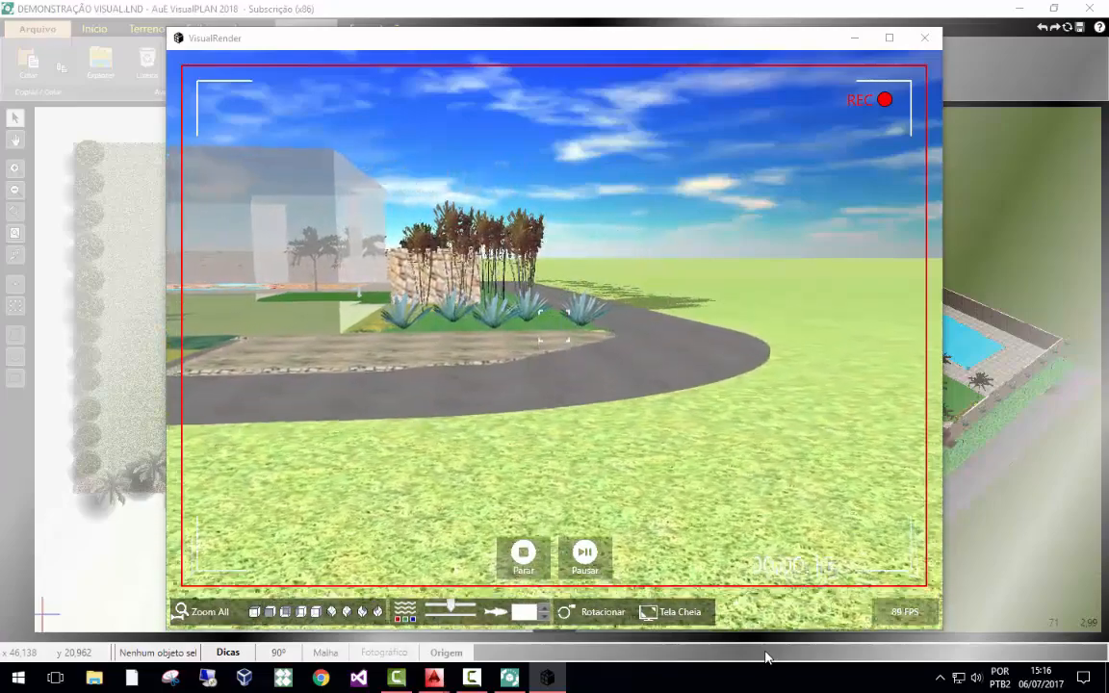
Continue the recorded walk past the agaves and along the paved path beside the planted stone wall.
key("Up")
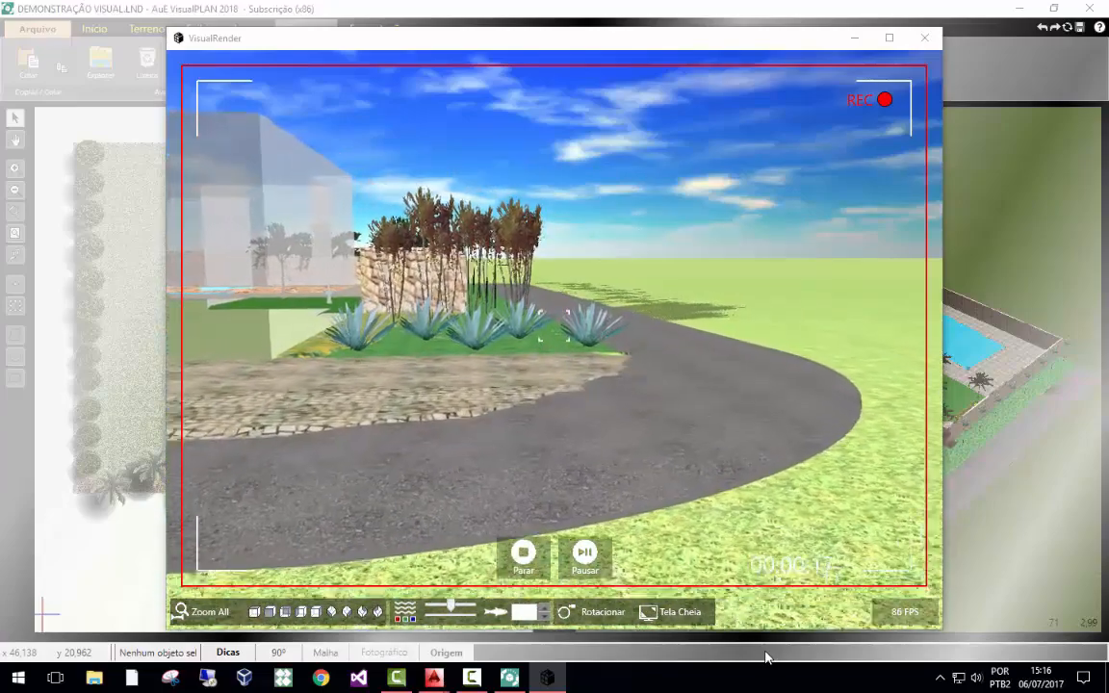
key("Up")
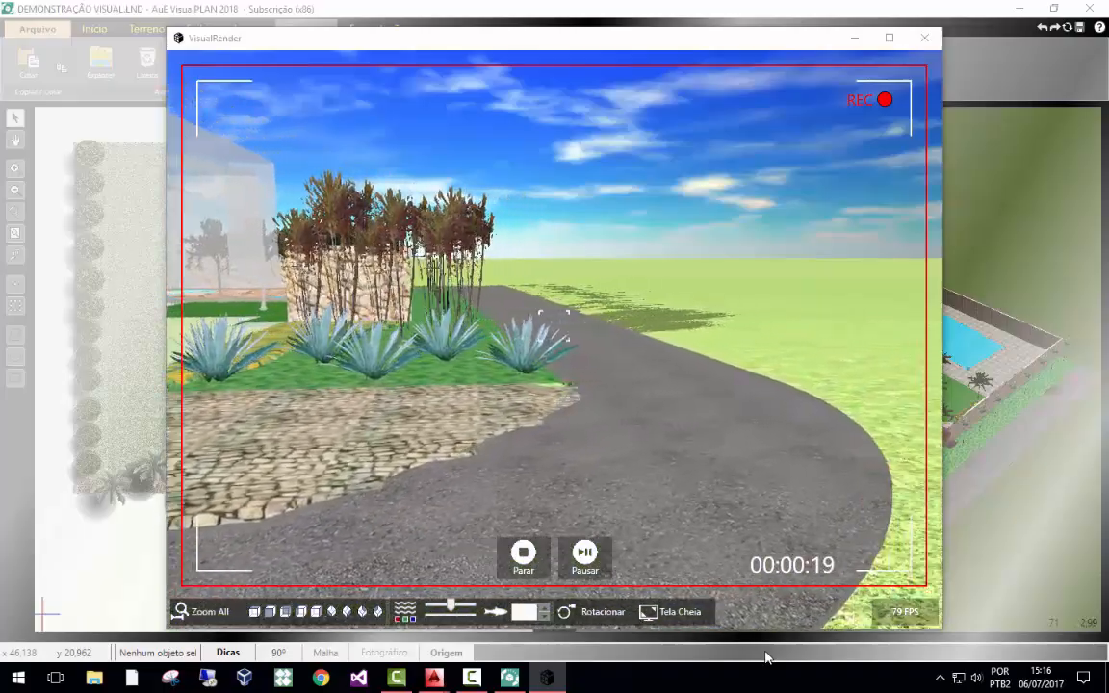
key("Up")
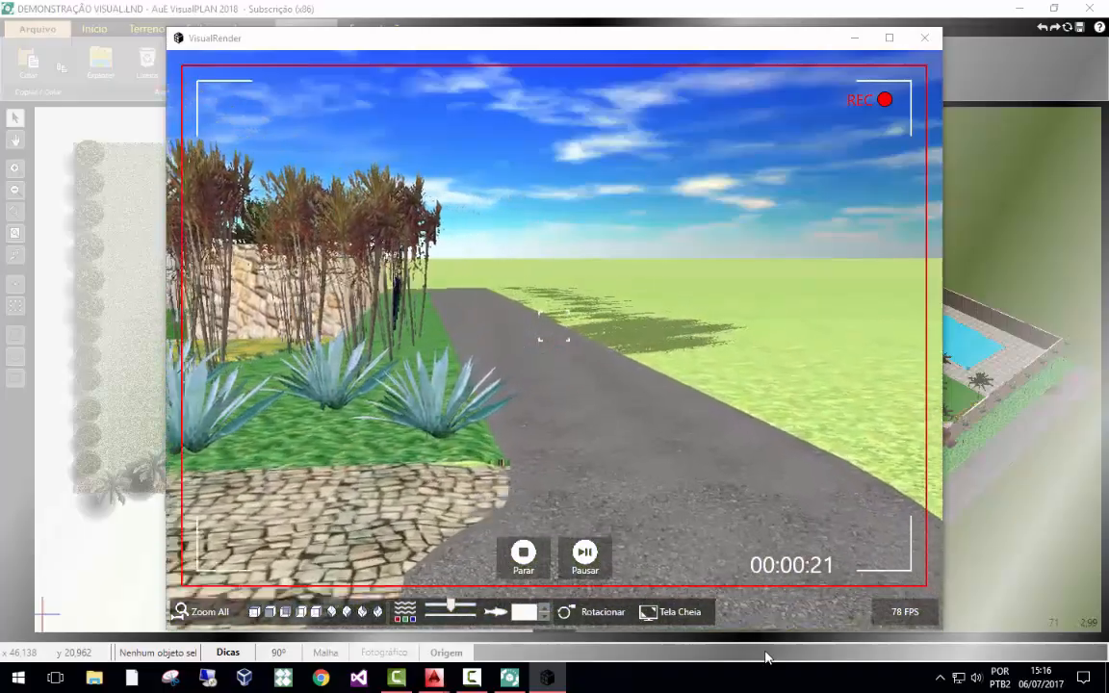
key("Up")
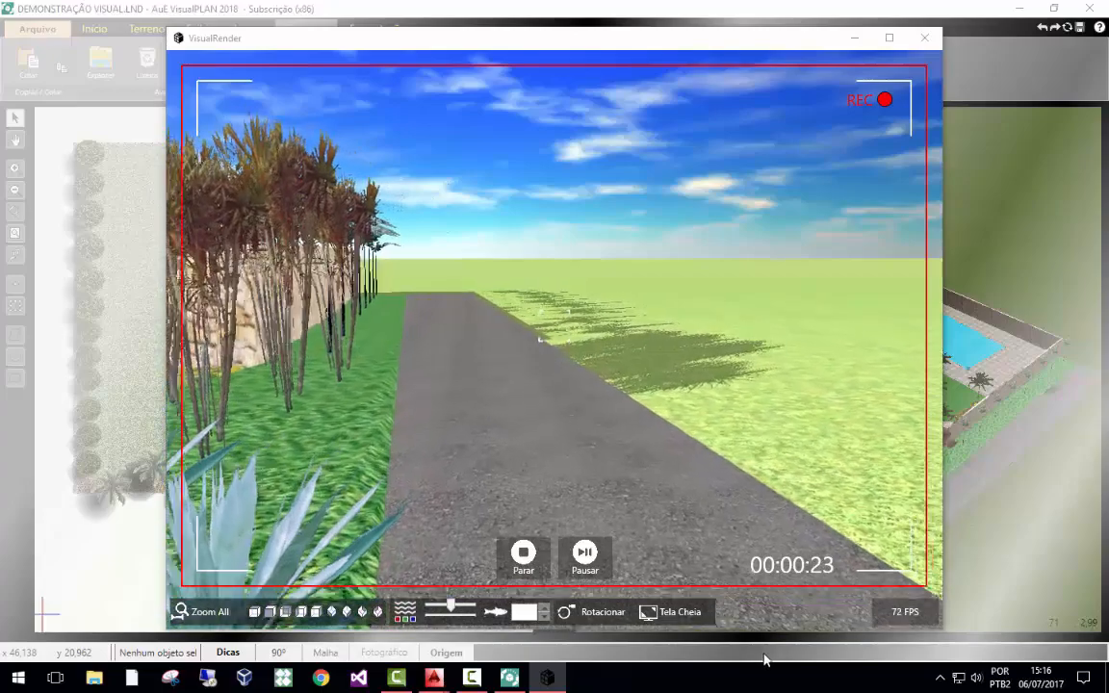
key("Up")
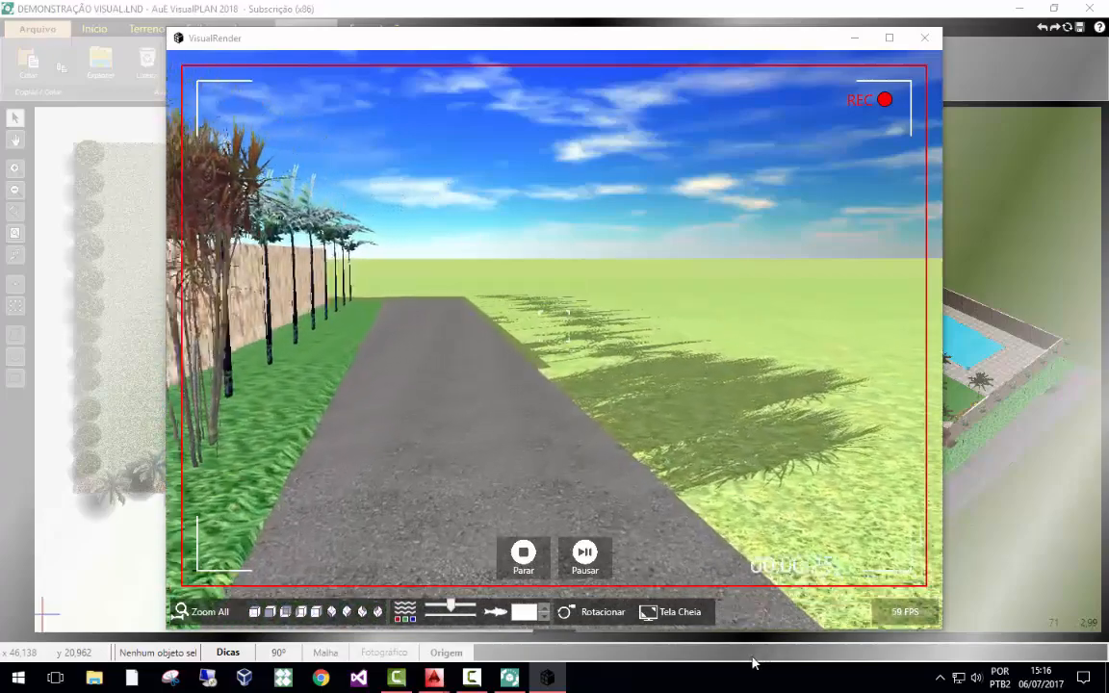
key("Up")
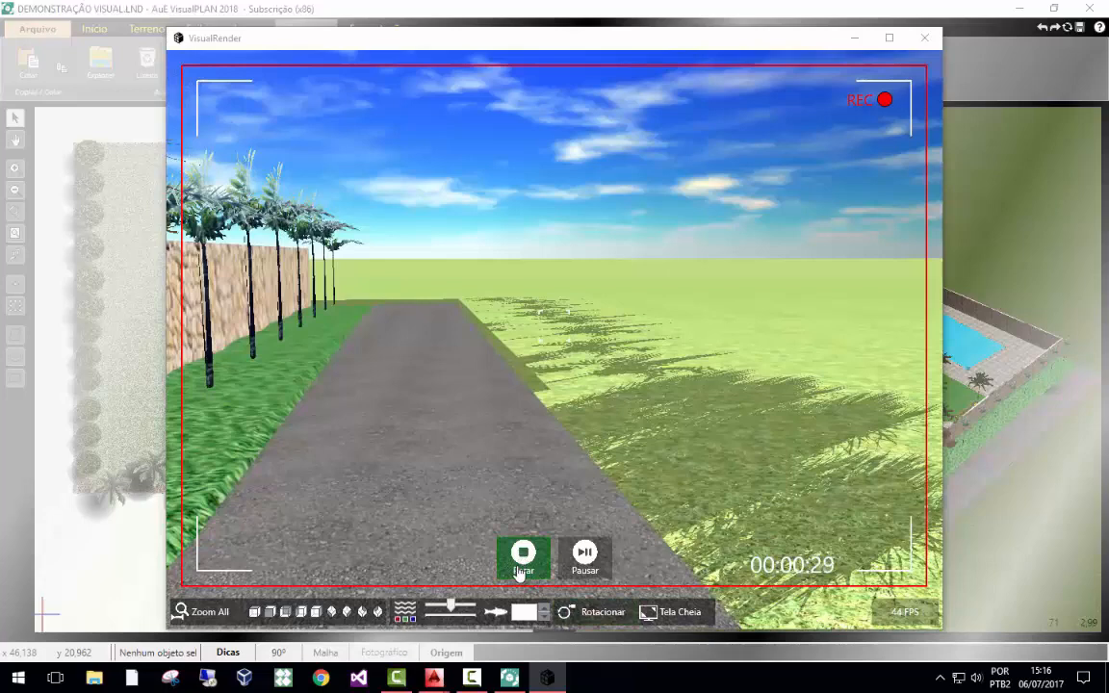
Stop the recording and render it as an AVI video named VisualPLAN on the Área de Trabalho.
left_click(521, 566)
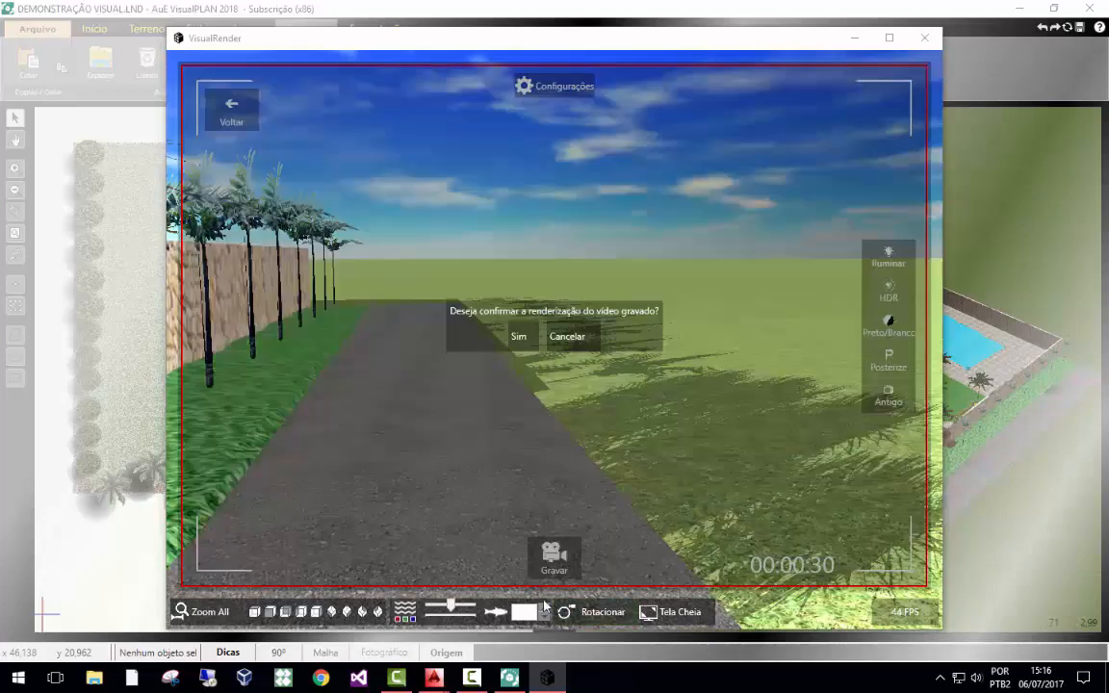
left_click(519, 338)
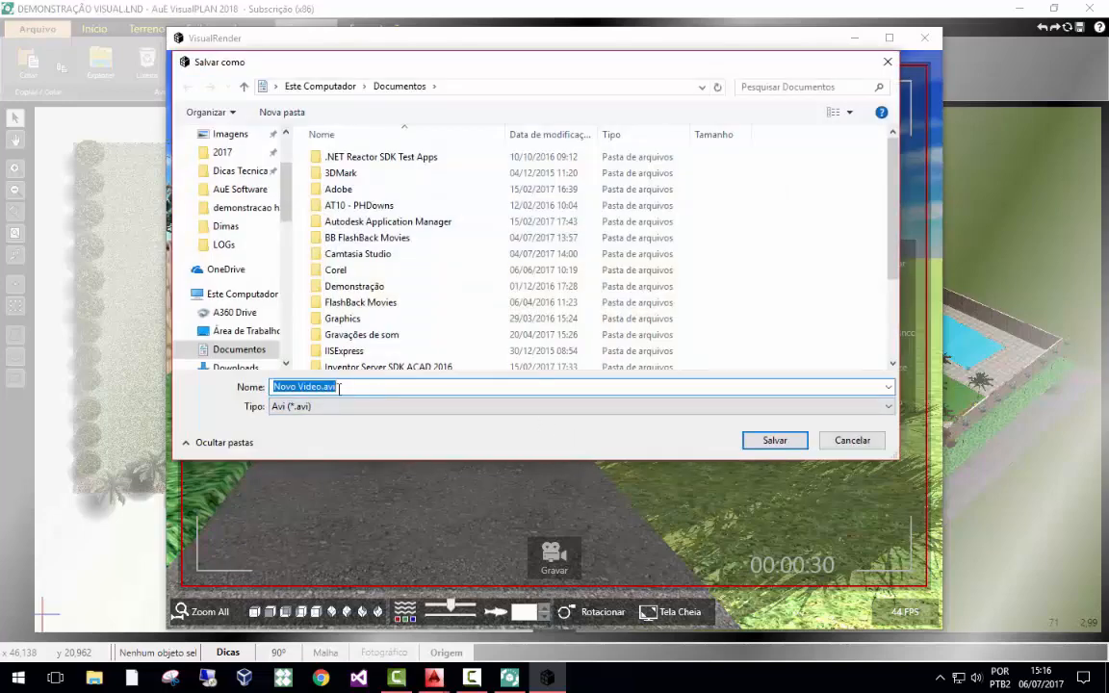
type("Vi")
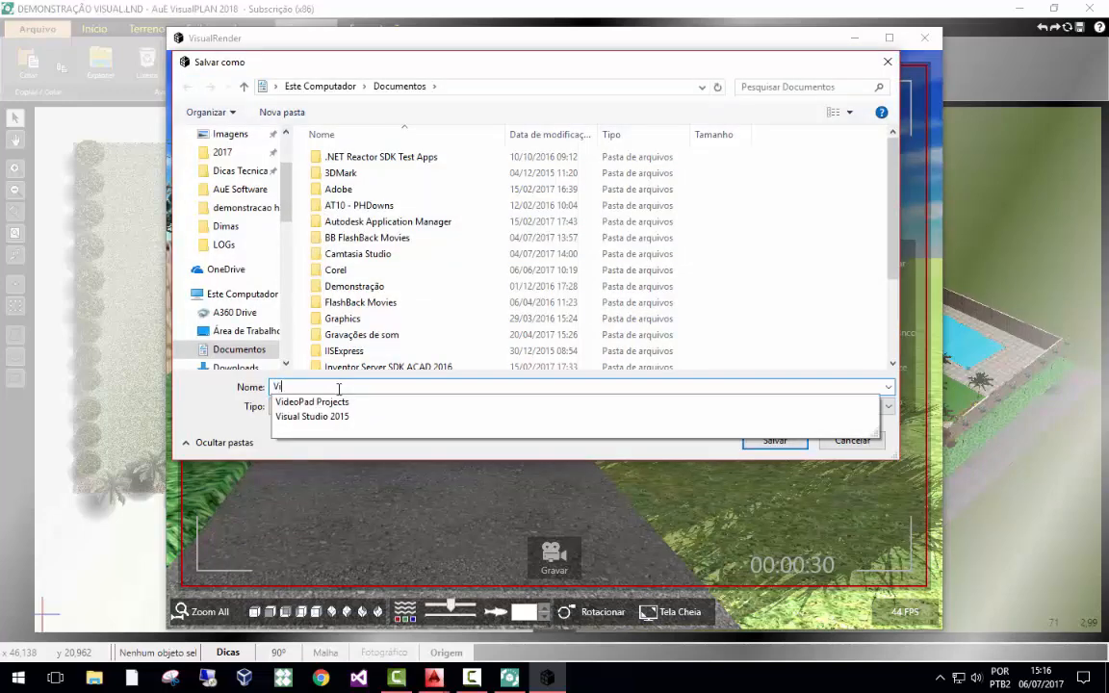
type("dual")
key("BackSpace")
key("BackSpace")
key("BackSpace")
key("BackSpace")
type("sual")
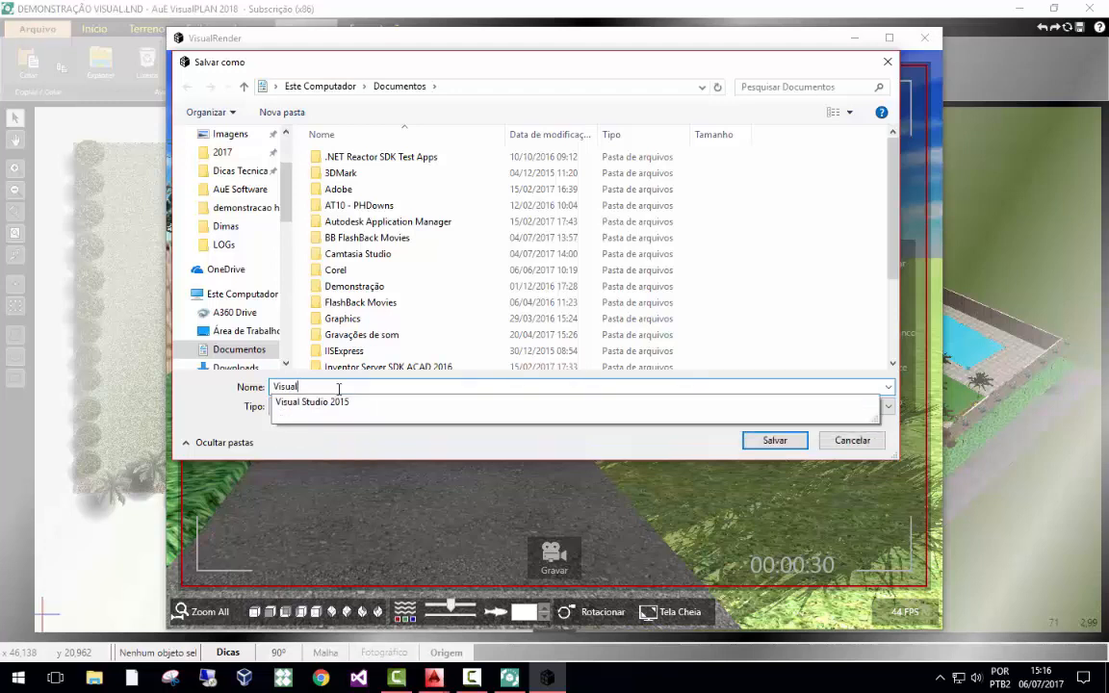
type("p")
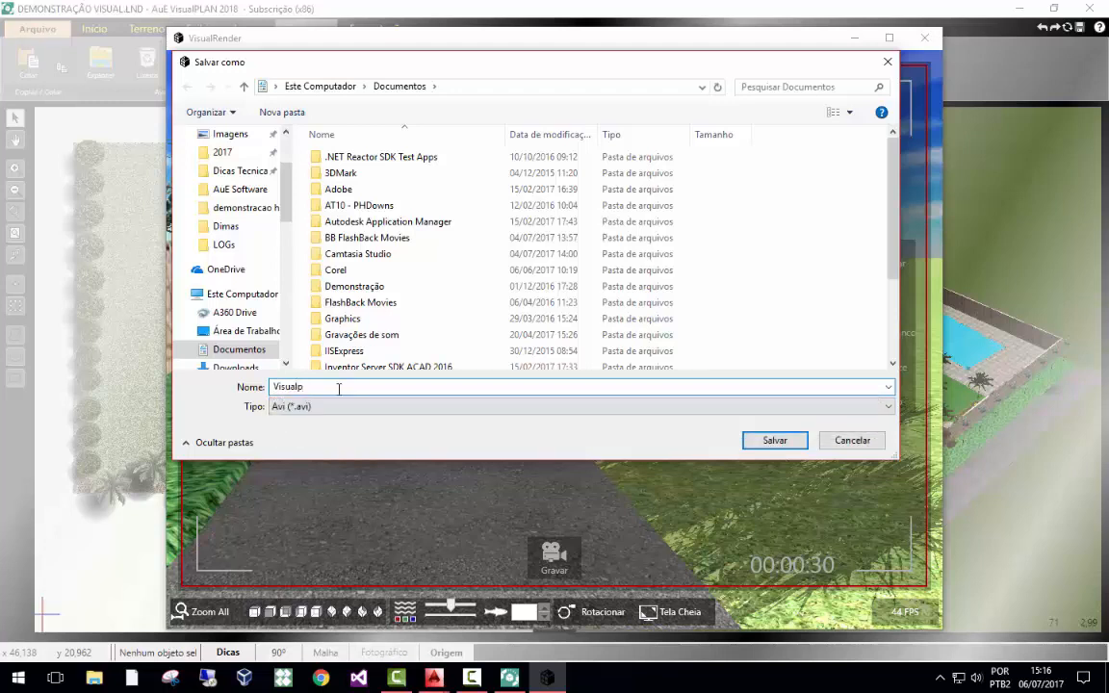
type("VisualPLAN")
left_click(258, 331)
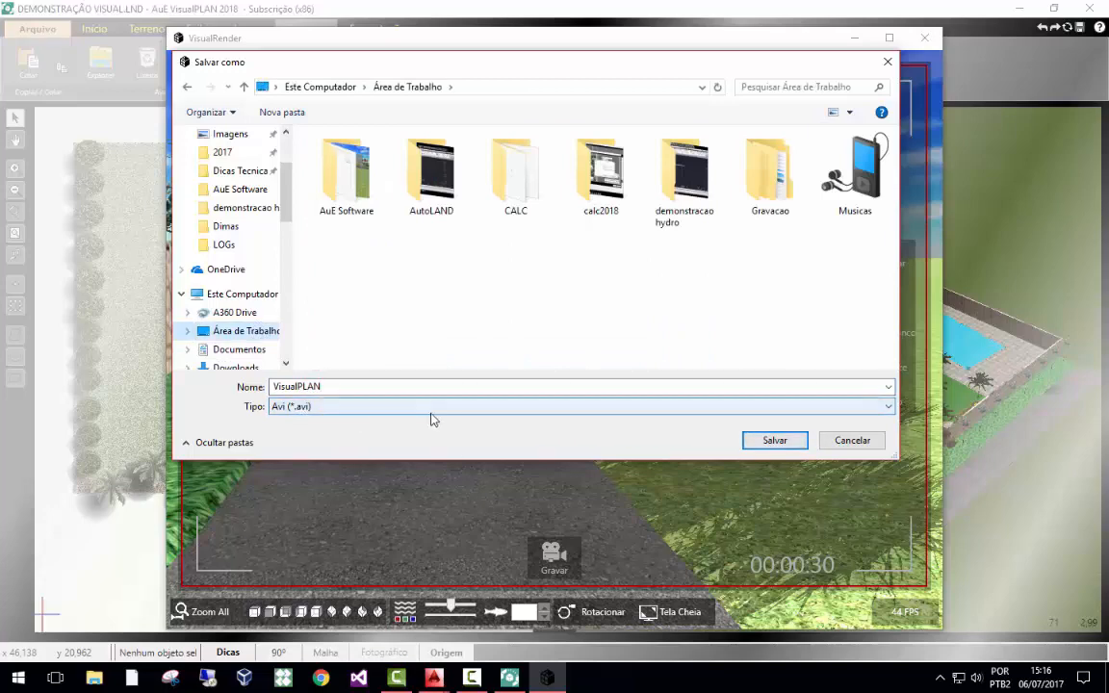
left_click(788, 414)
left_click(775, 421)
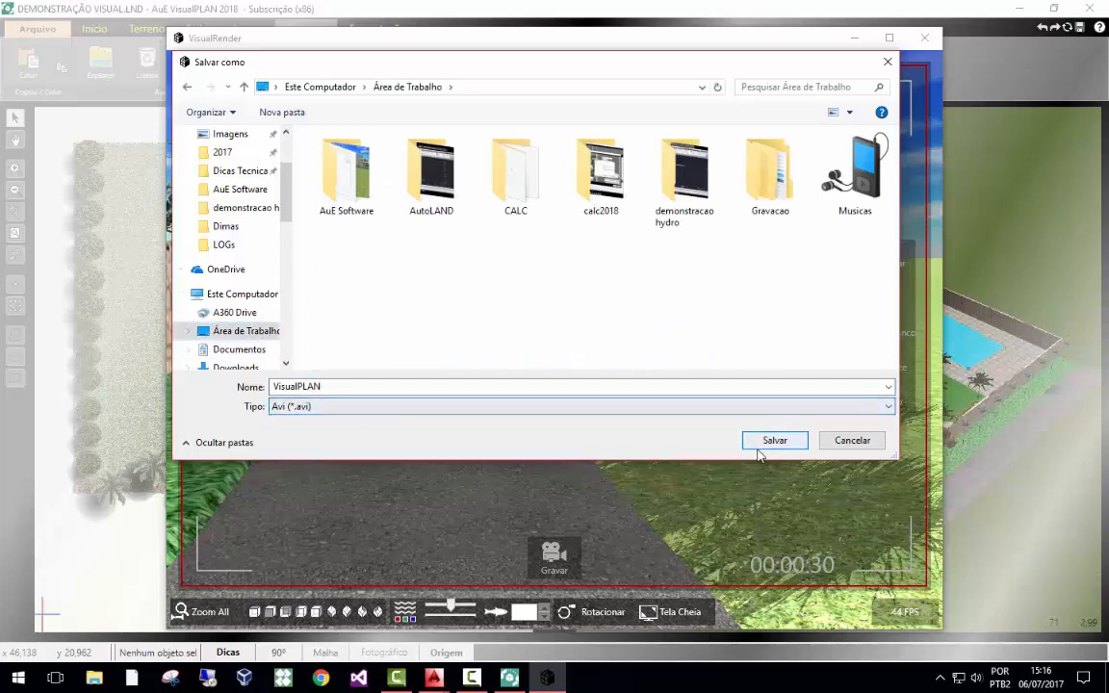
left_click(758, 444)
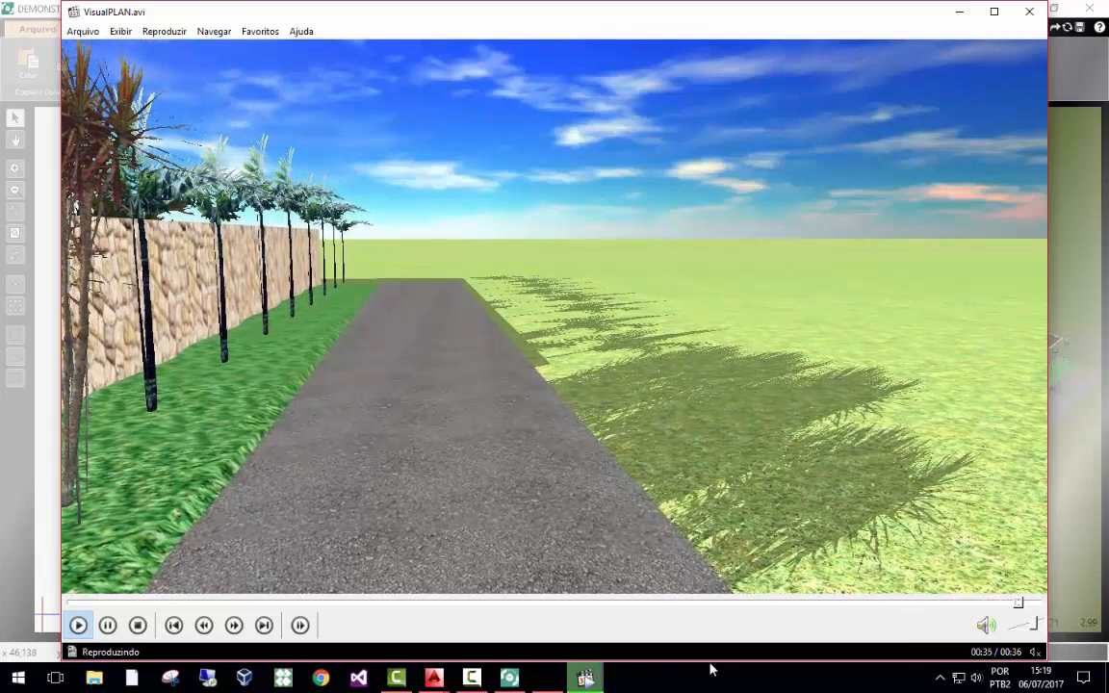
Close the video playback, leave recording mode, and view the rendered lot from above in rotation mode.
left_click(1031, 13)
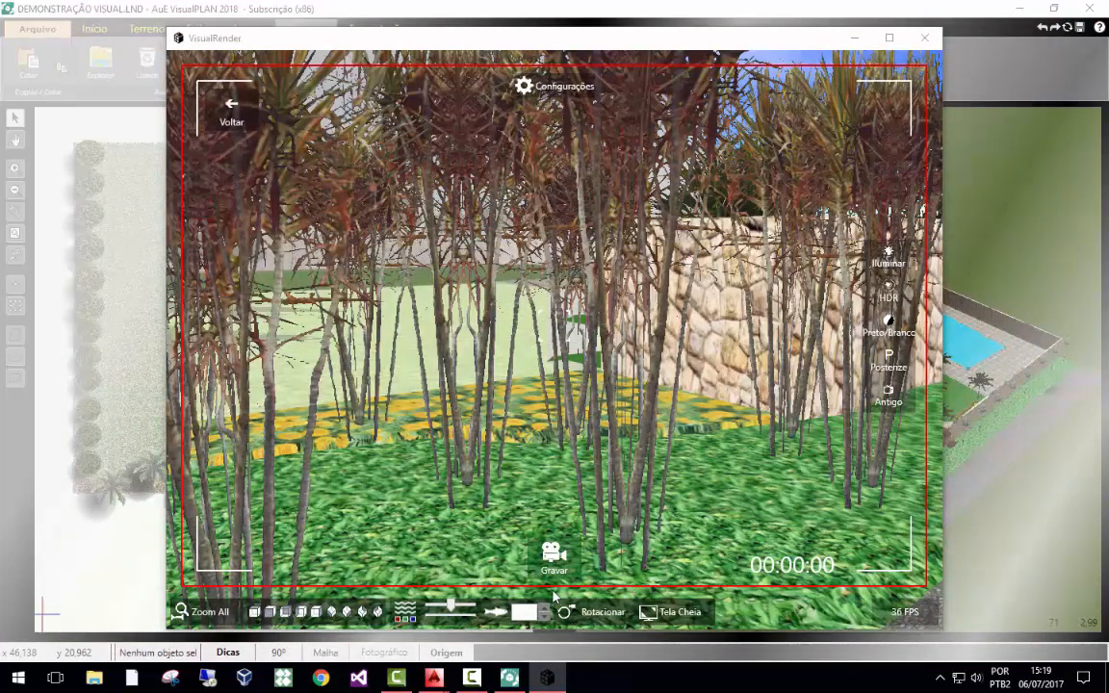
left_click(231, 123)
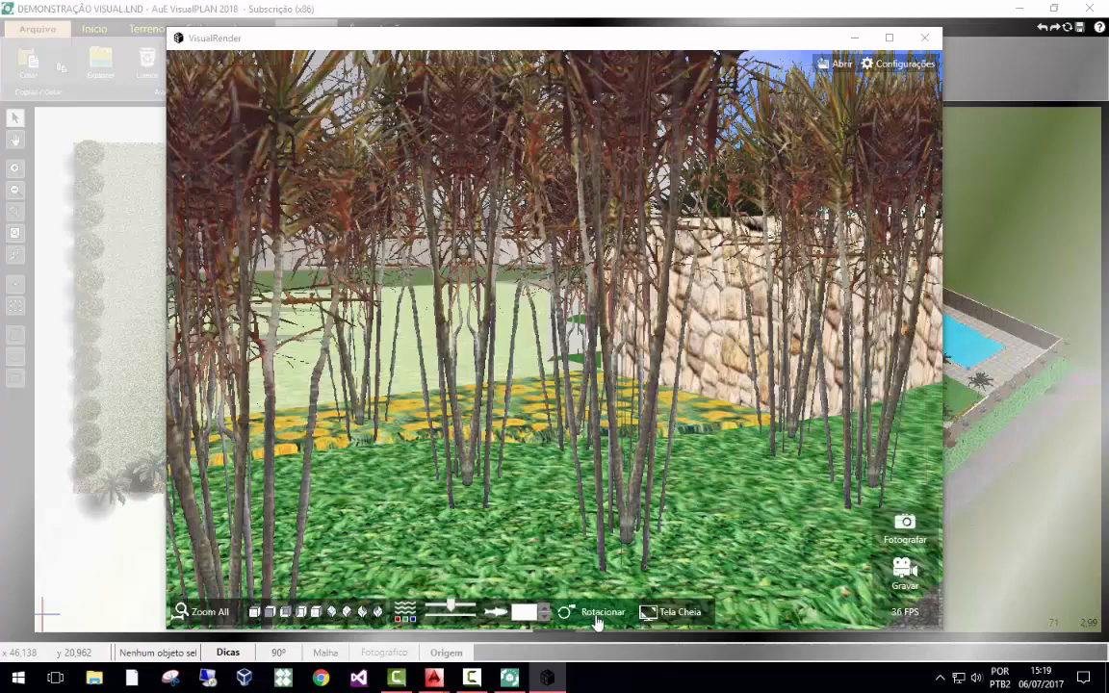
scroll(668, 313, "down", 10)
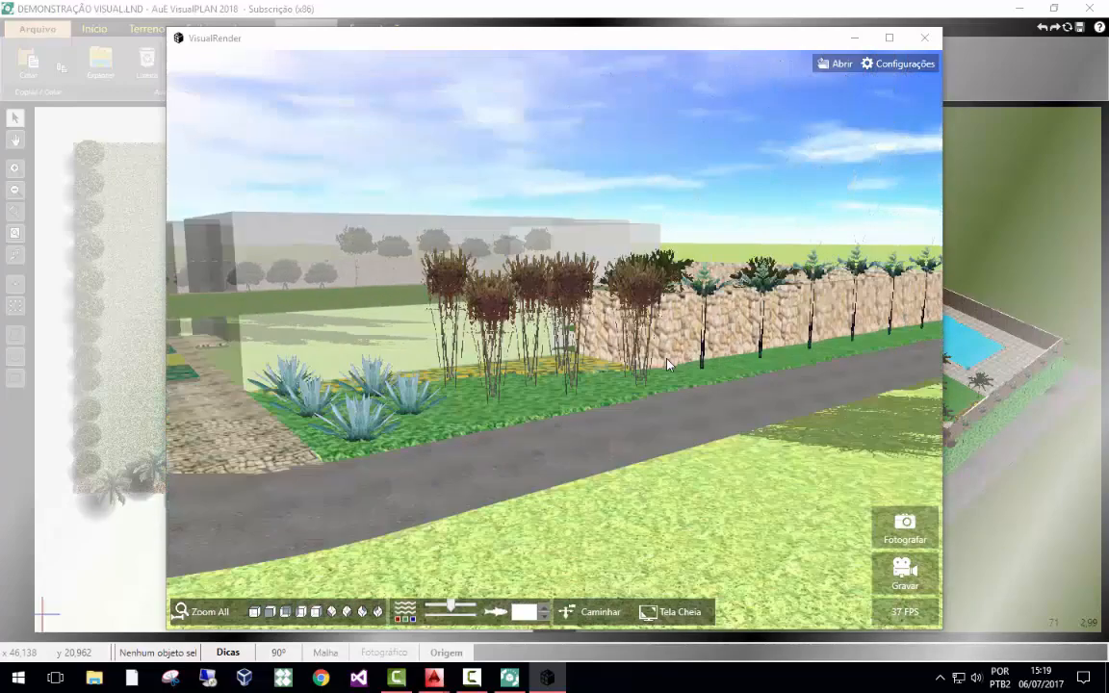
middle_click_drag(667, 313, 848, 402)
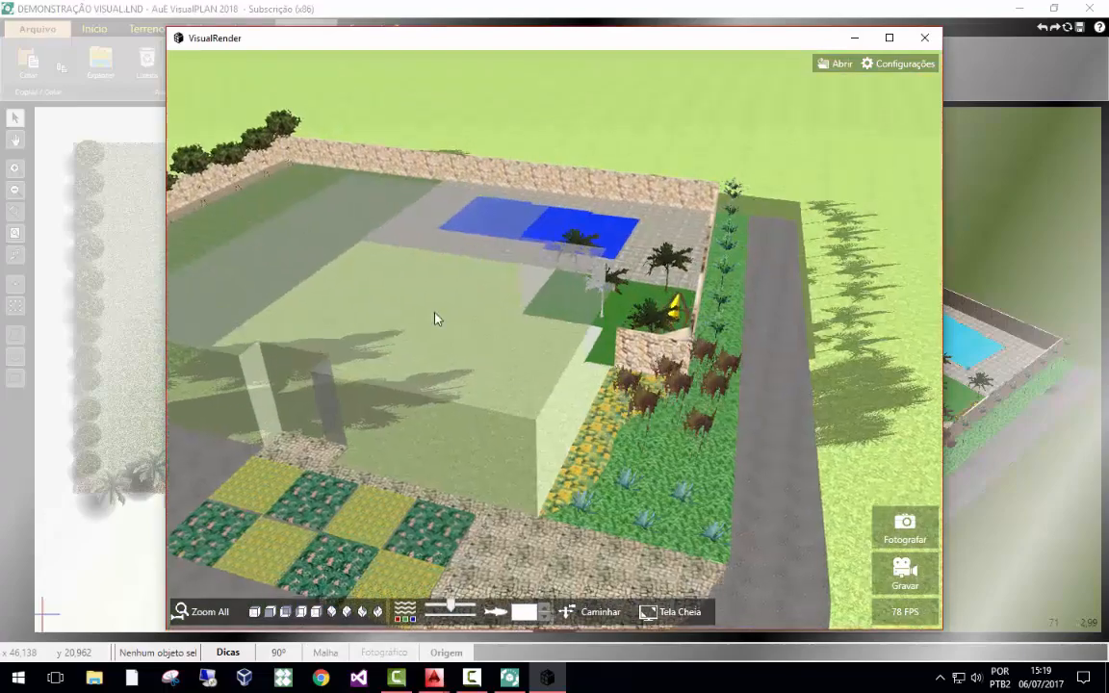
Record a second walkthrough in walking mode from the back lawn beside the hedge to the yellow hammock among the palms.
middle_click_drag(438, 316, 471, 307)
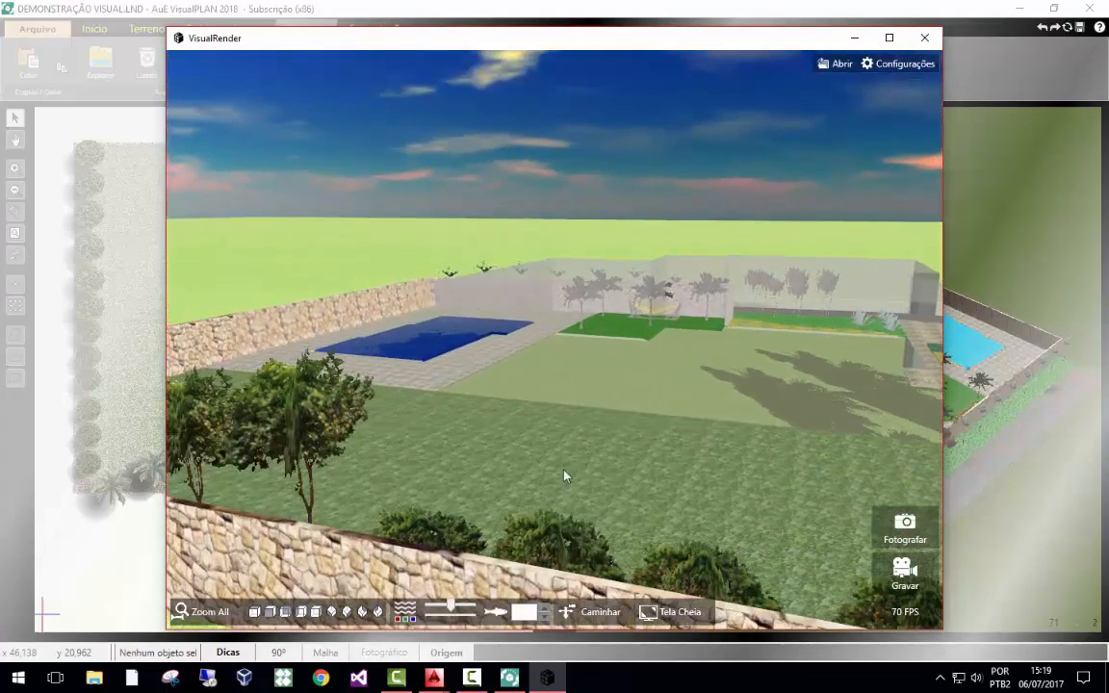
middle_click_drag(564, 476, 493, 428)
left_click(576, 619)
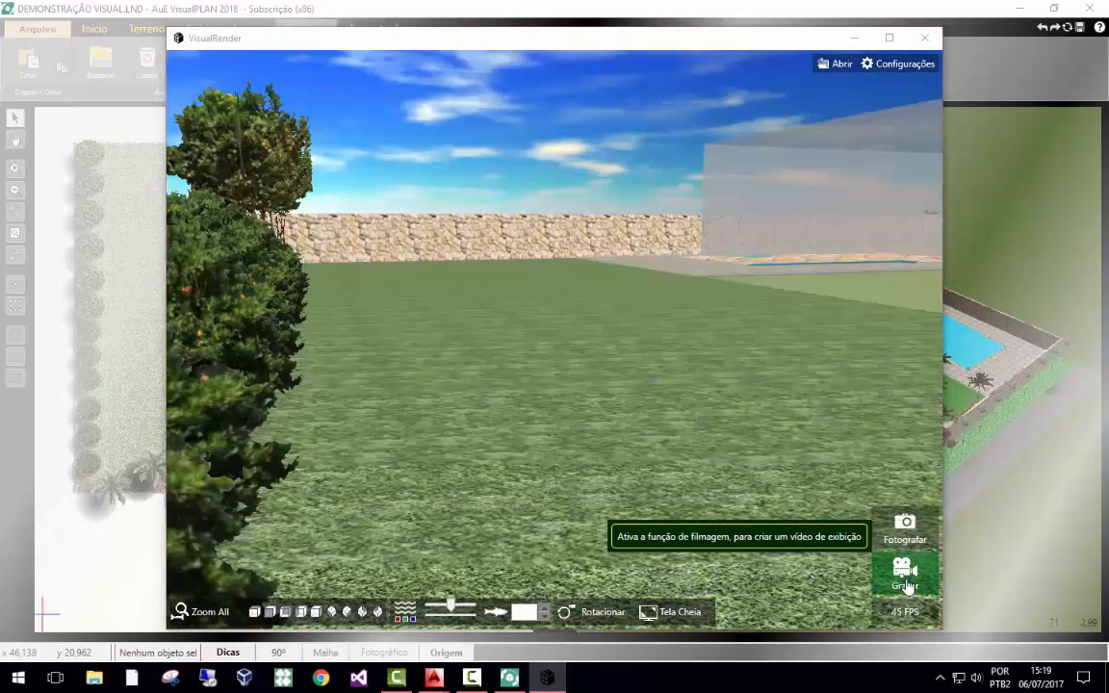
left_click(906, 576)
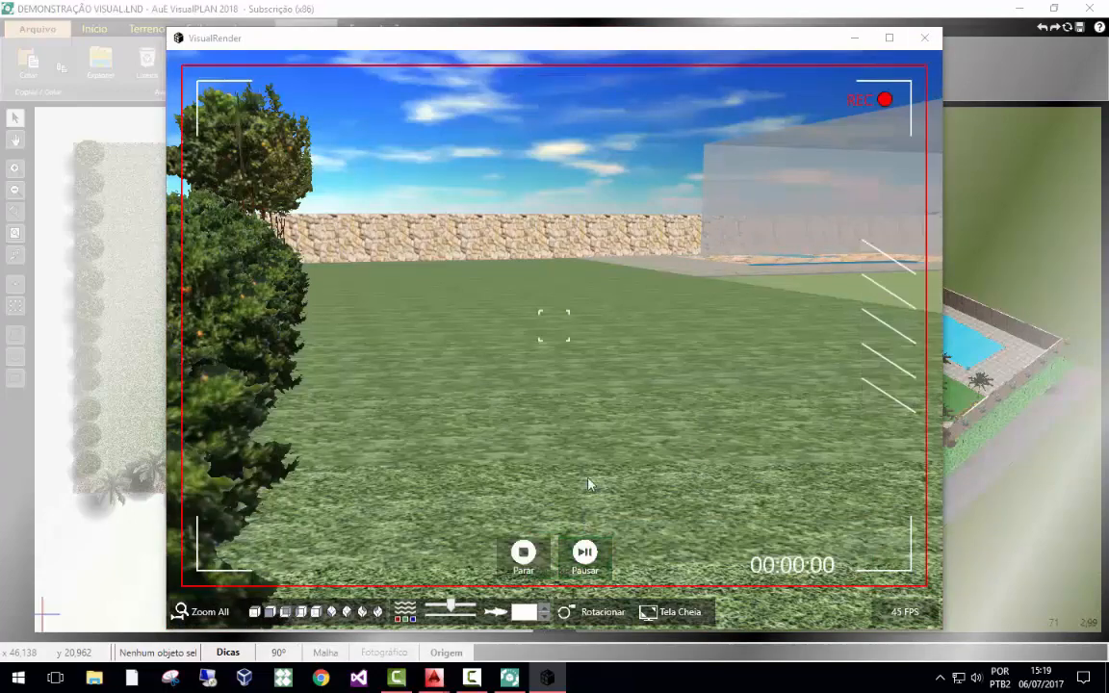
key("Up")
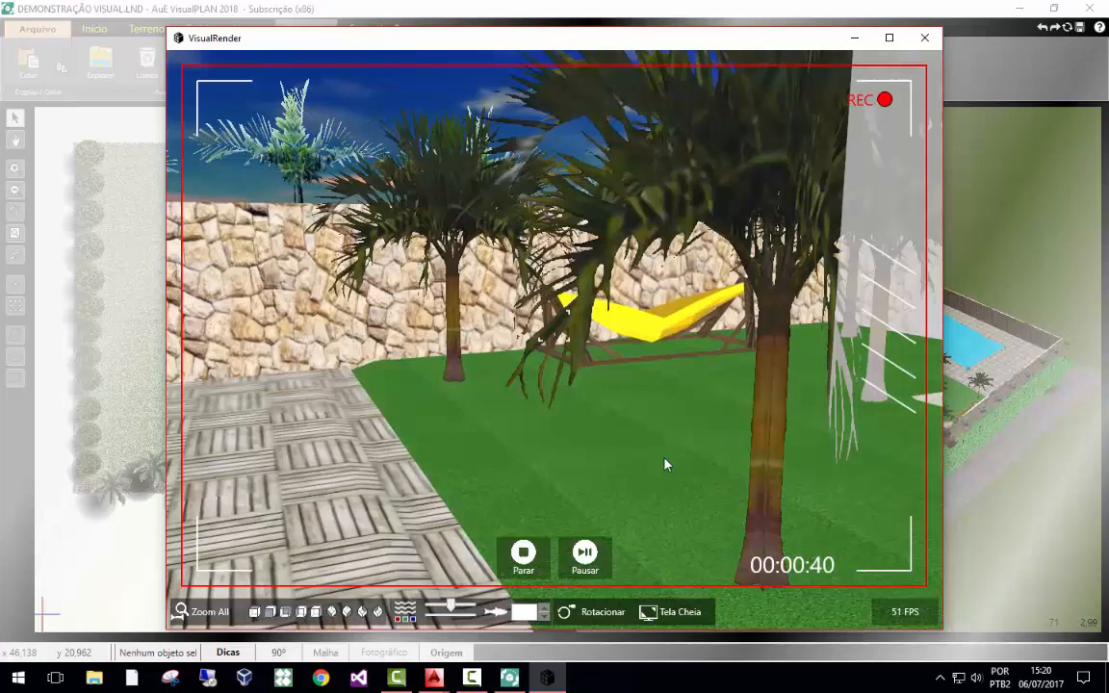
Stop the recording and render it as an AVI video named VisualPLAN2 on the Área de Trabalho.
left_click(523, 554)
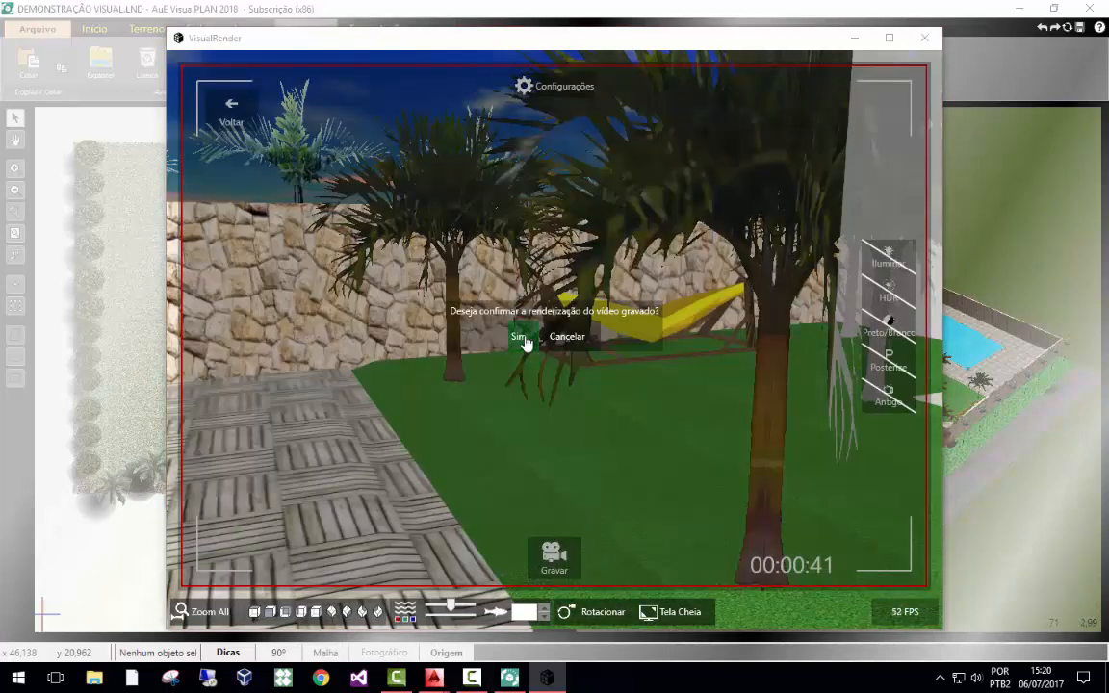
left_click(520, 337)
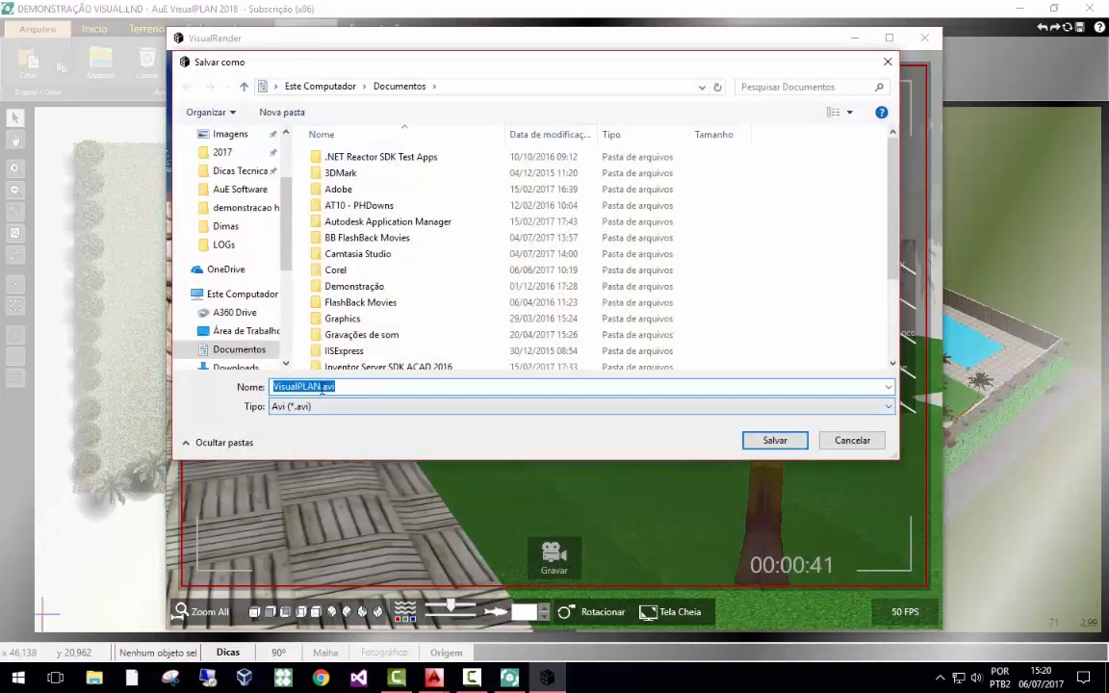
left_click(321, 387)
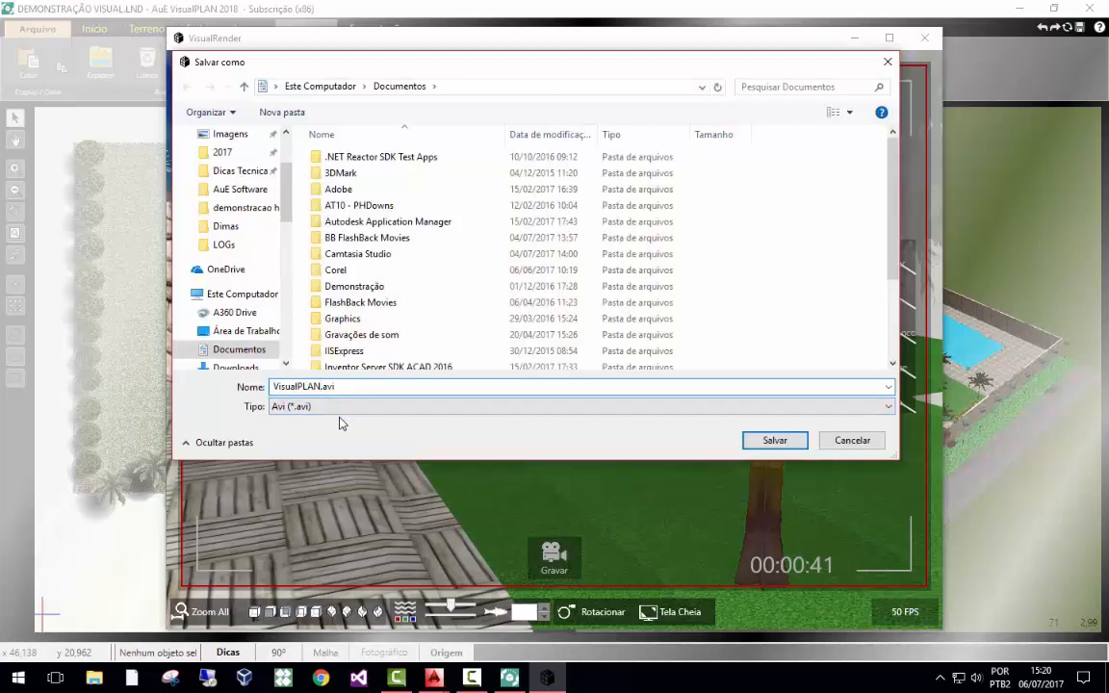
type("2")
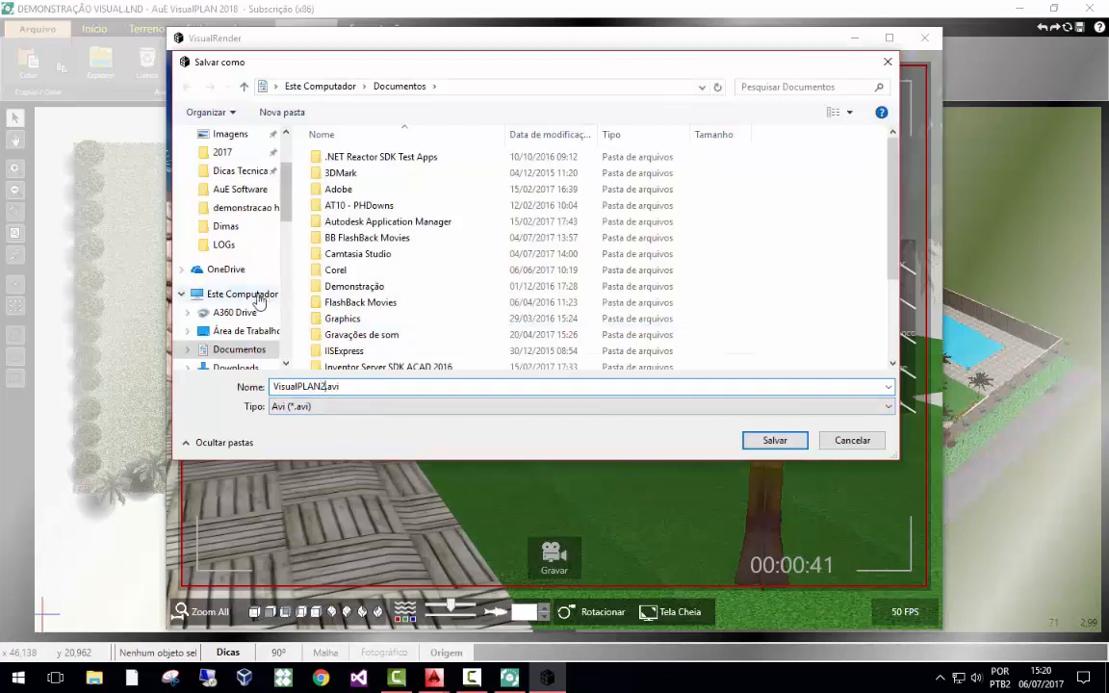
left_click(247, 332)
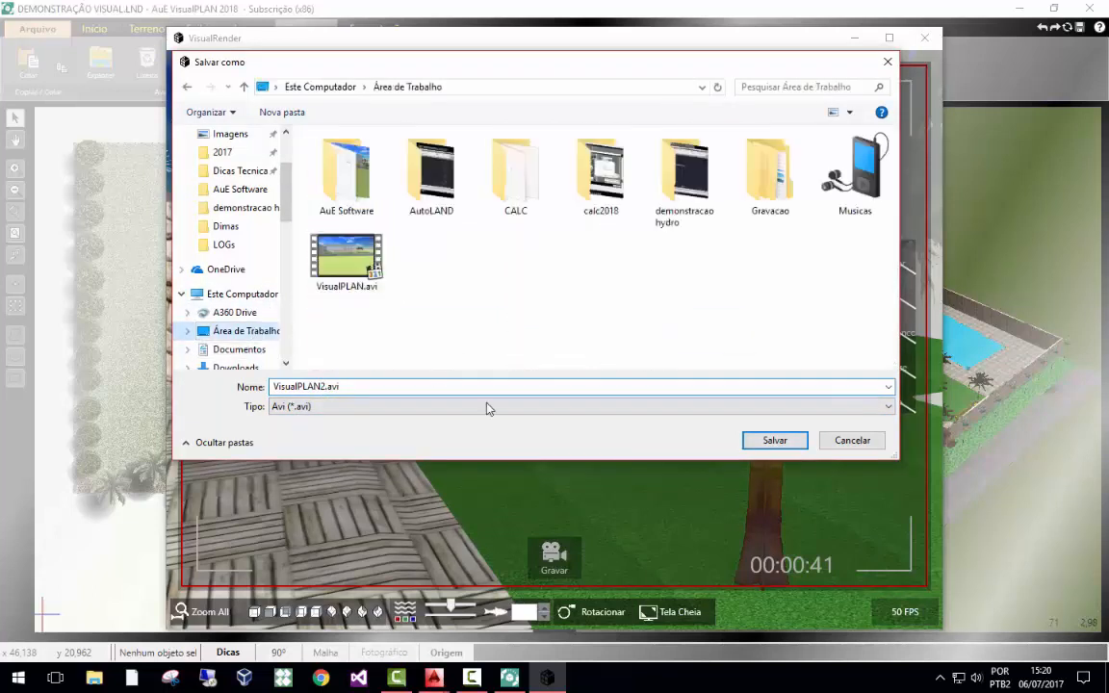
left_click(756, 441)
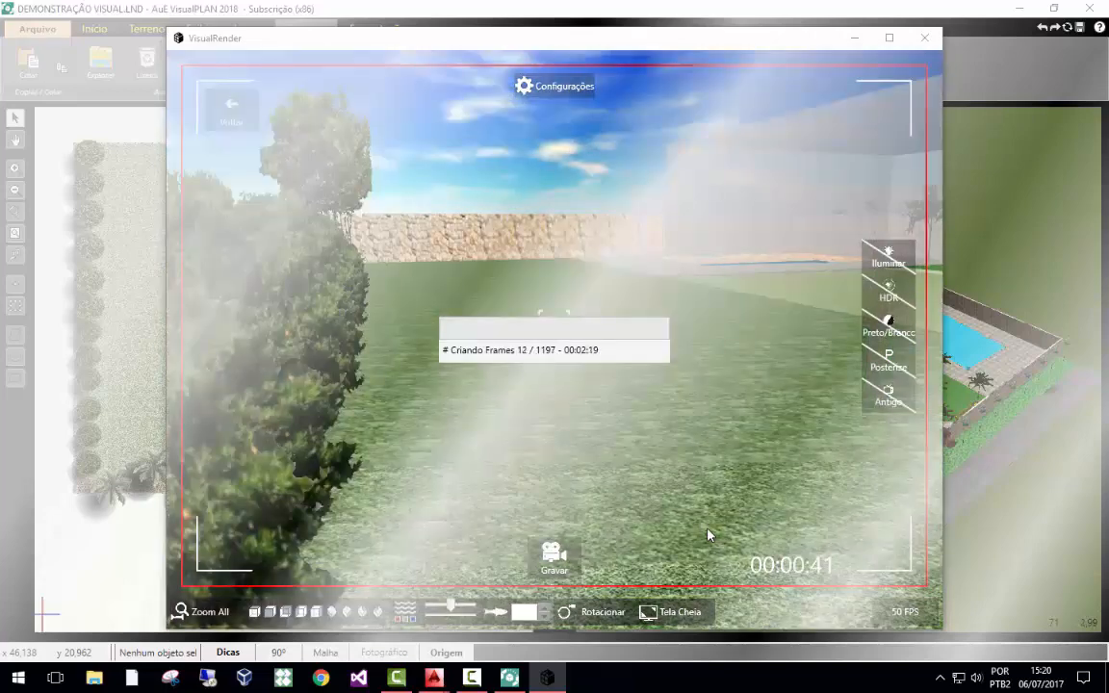